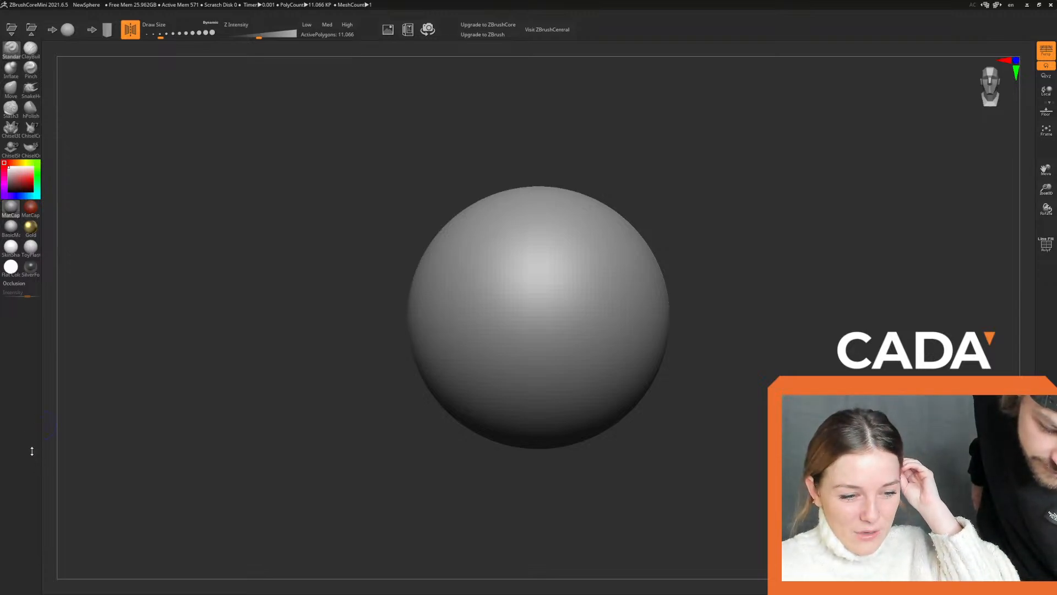
mouse_move(66, 444)
left_mouse_down()
mouse_move(54, 428)
mouse_move(67, 441)
left_mouse_up()
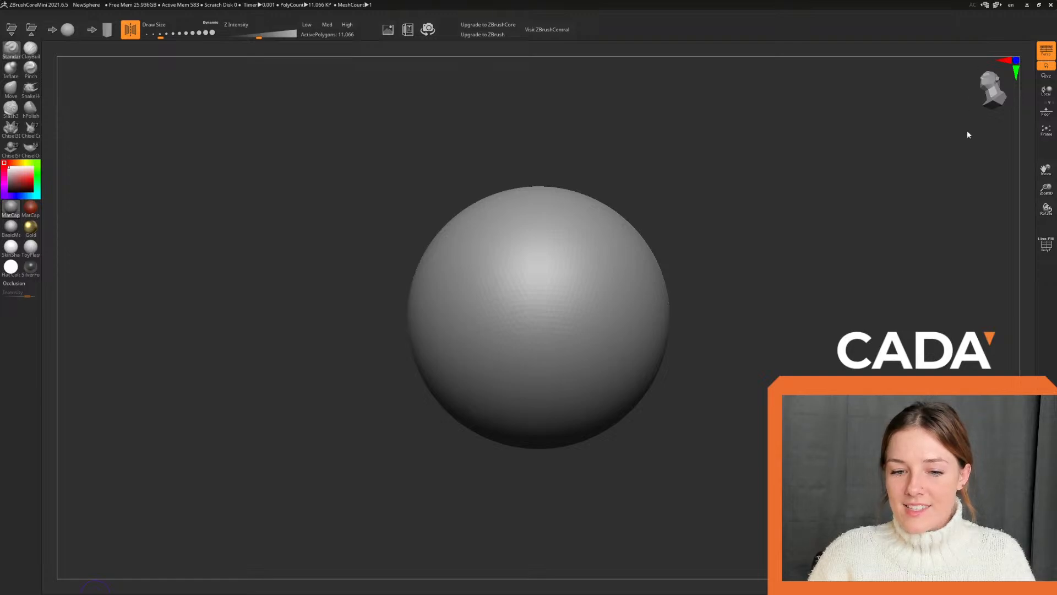
left_click(990, 90)
left_click(994, 96)
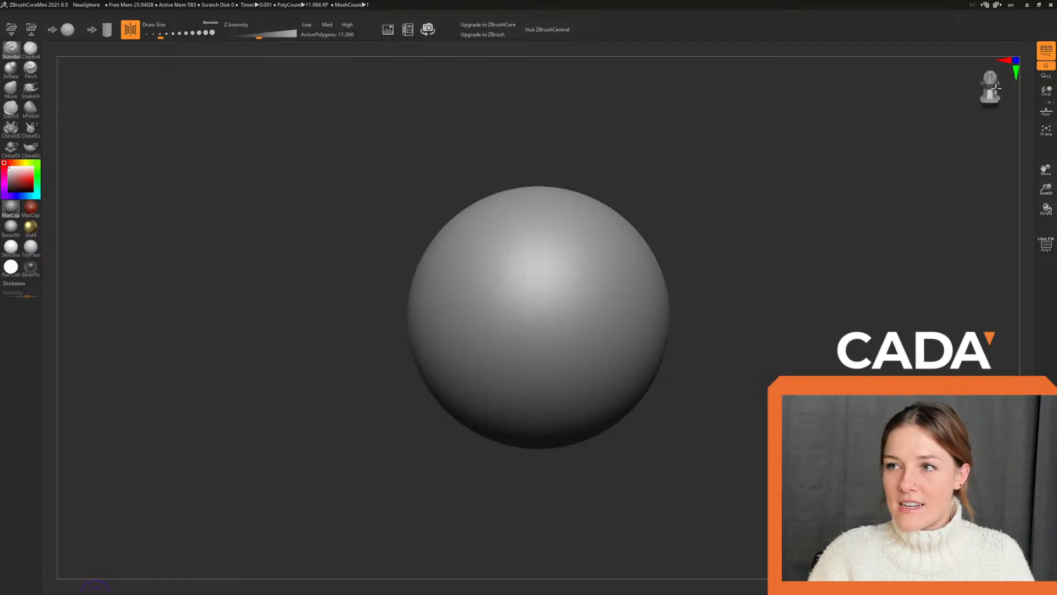
left_click(994, 93)
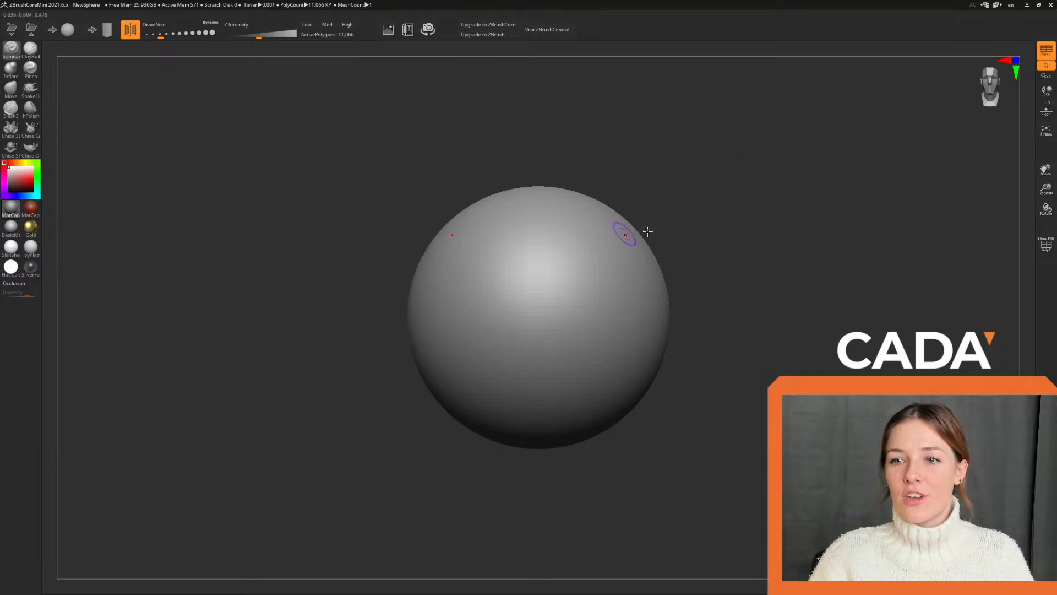
Enlarge the Standard brush's draw size and set its Z Intensity to 64.
left_click_drag(750, 271, 815, 211)
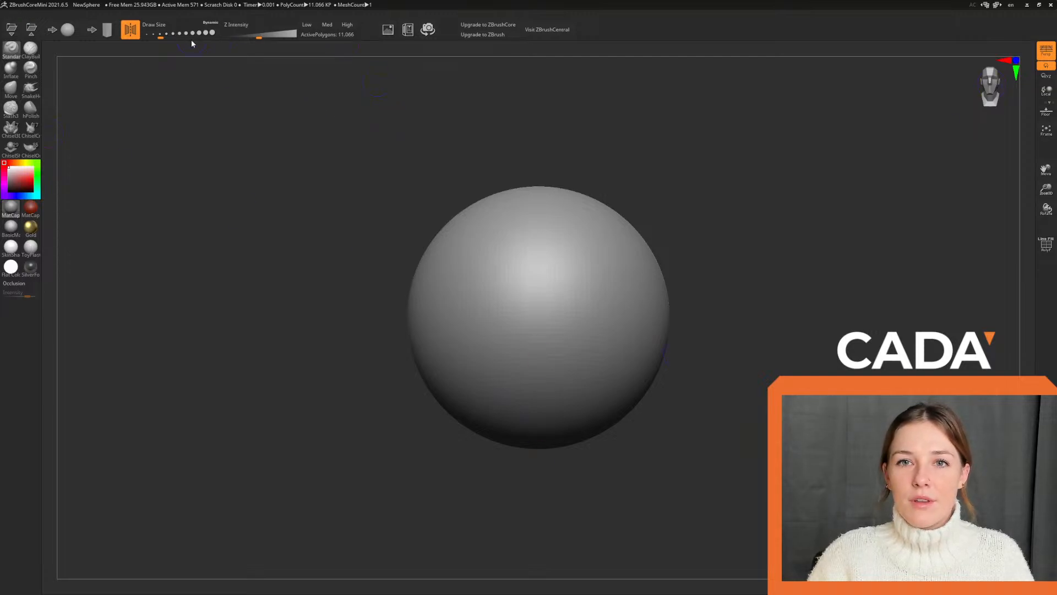
left_click_drag(166, 37, 184, 36)
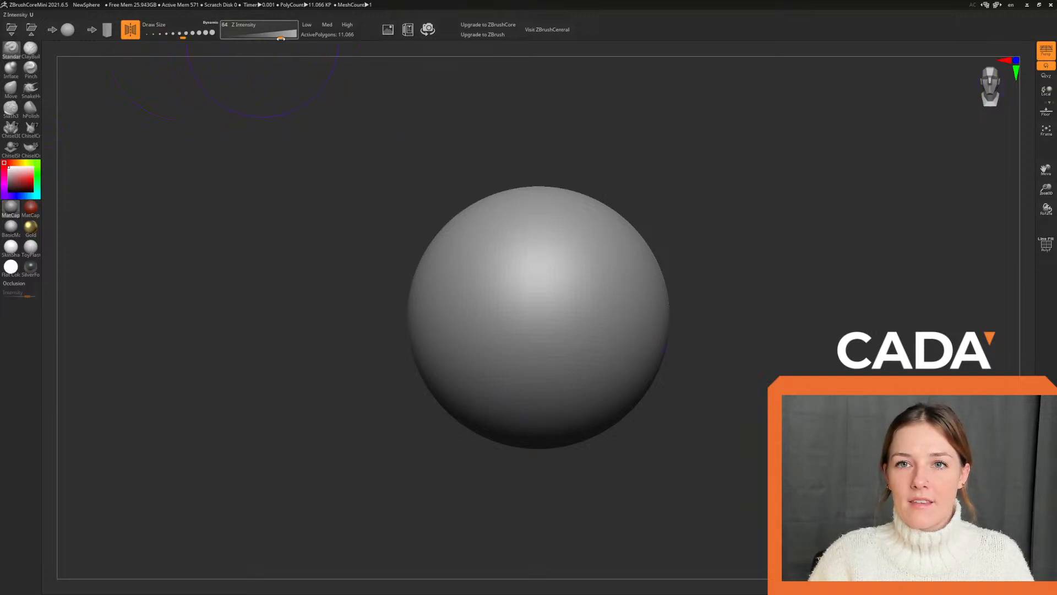
left_click_drag(260, 34, 280, 34)
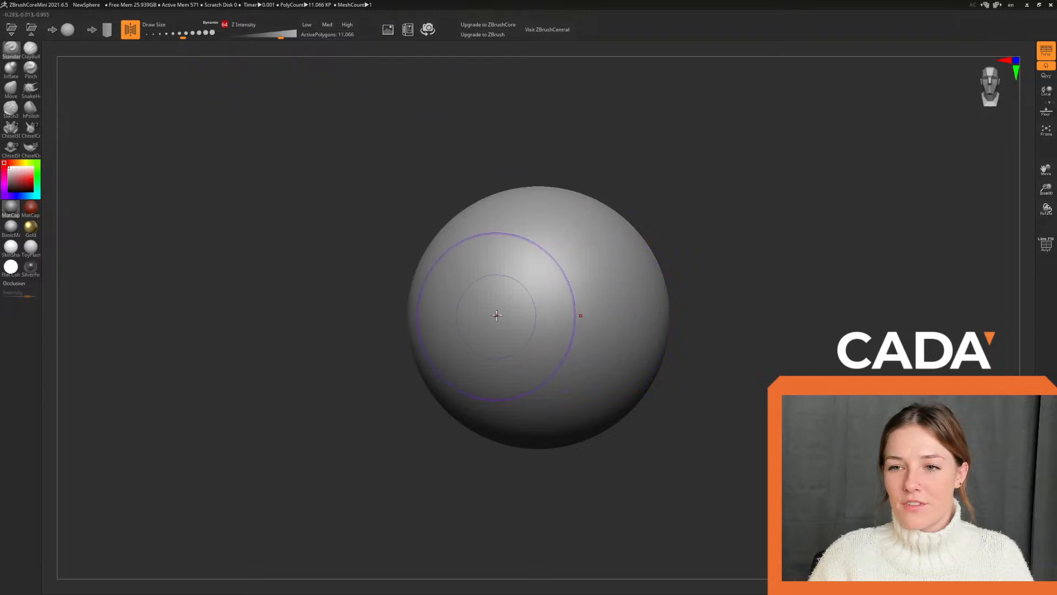
Try a short symmetrical Standard brush stroke on the front of the sphere and undo it.
left_click_drag(528, 302, 537, 309)
mouse_move(769, 284)
left_mouse_down()
mouse_move(716, 288)
mouse_move(777, 293)
left_mouse_up()
key("ctrl+z")
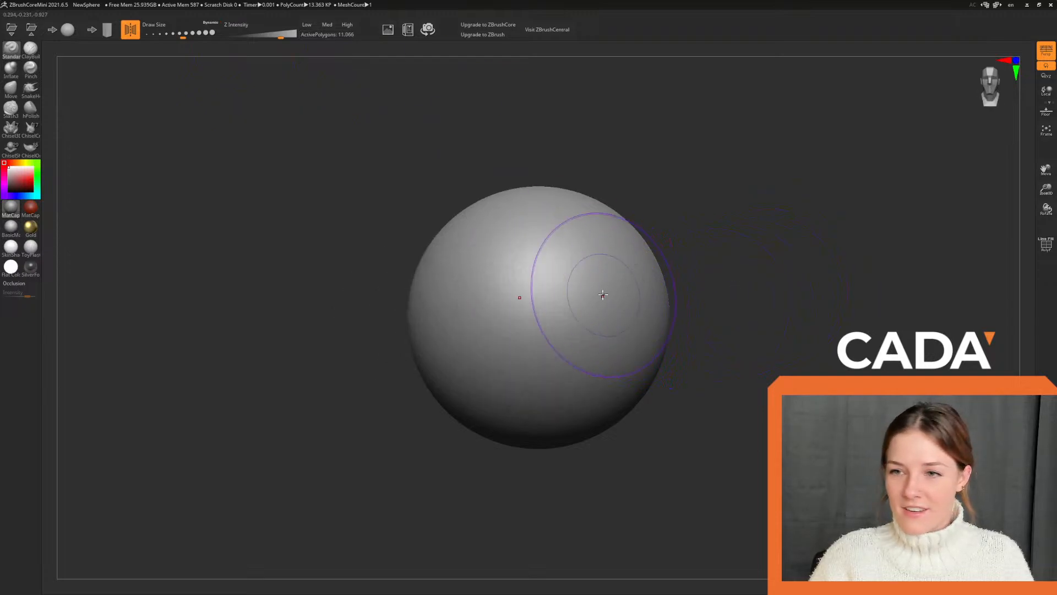
Try building a wide bulge across the sphere's front, check it from several sides, and undo the sculpting.
left_click_drag(523, 292, 578, 325)
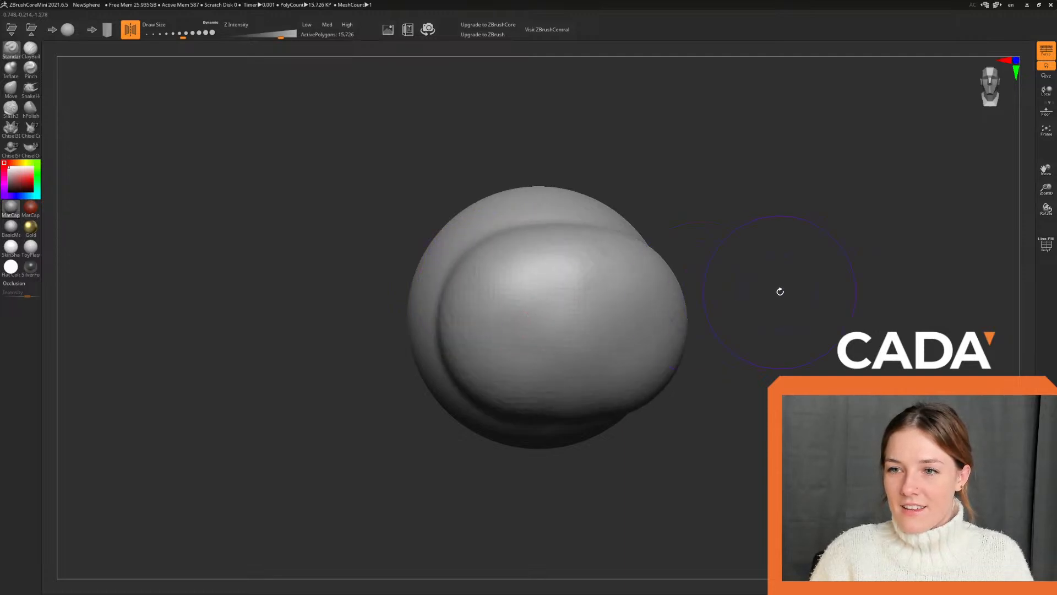
mouse_move(797, 270)
left_mouse_down()
mouse_move(785, 397)
mouse_move(711, 186)
mouse_move(645, 434)
mouse_move(628, 372)
mouse_move(676, 448)
mouse_move(649, 484)
mouse_move(804, 283)
left_mouse_up()
mouse_move(921, 108)
left_mouse_down()
mouse_move(907, 110)
mouse_move(934, 94)
mouse_move(909, 105)
left_mouse_up()
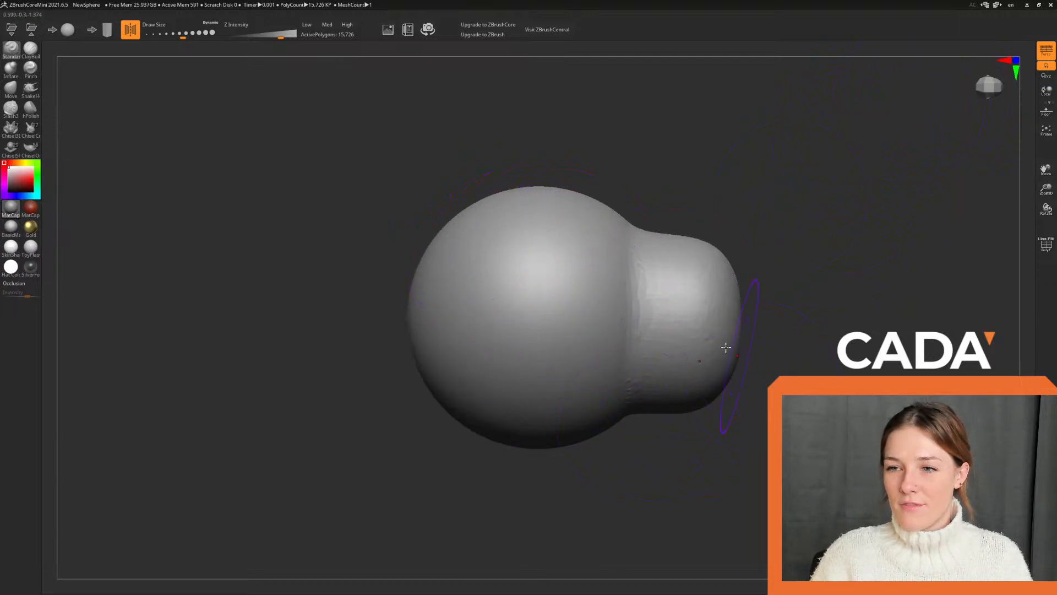
key("ctrl+z")
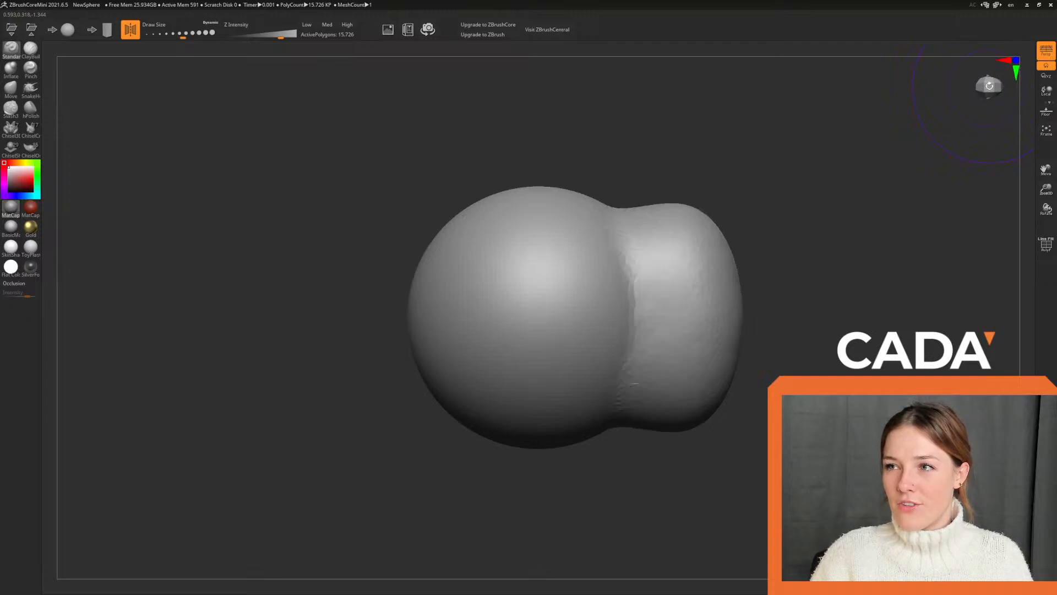
left_click(990, 85)
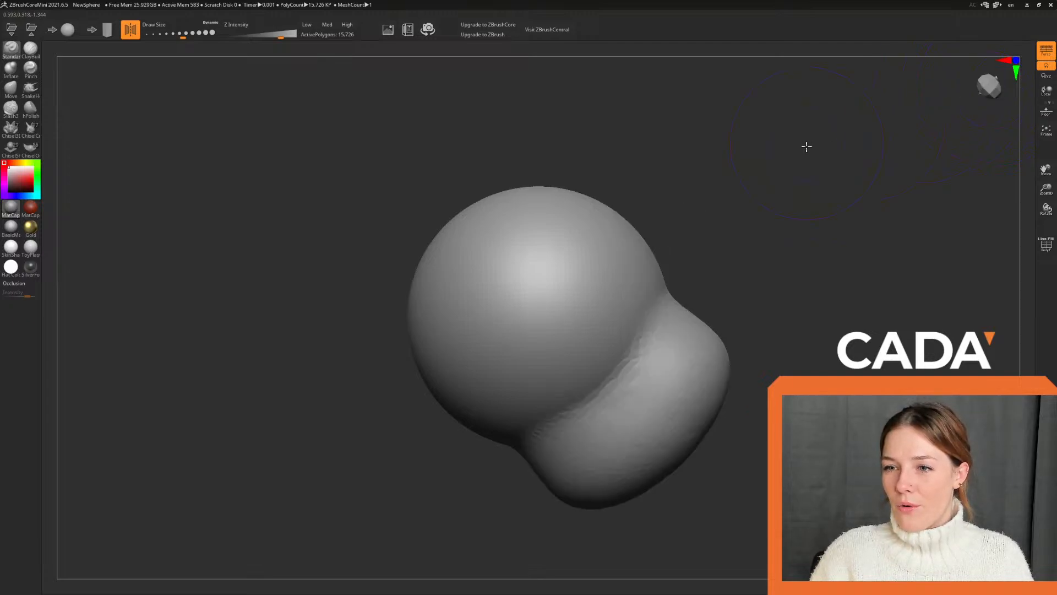
left_click(982, 82)
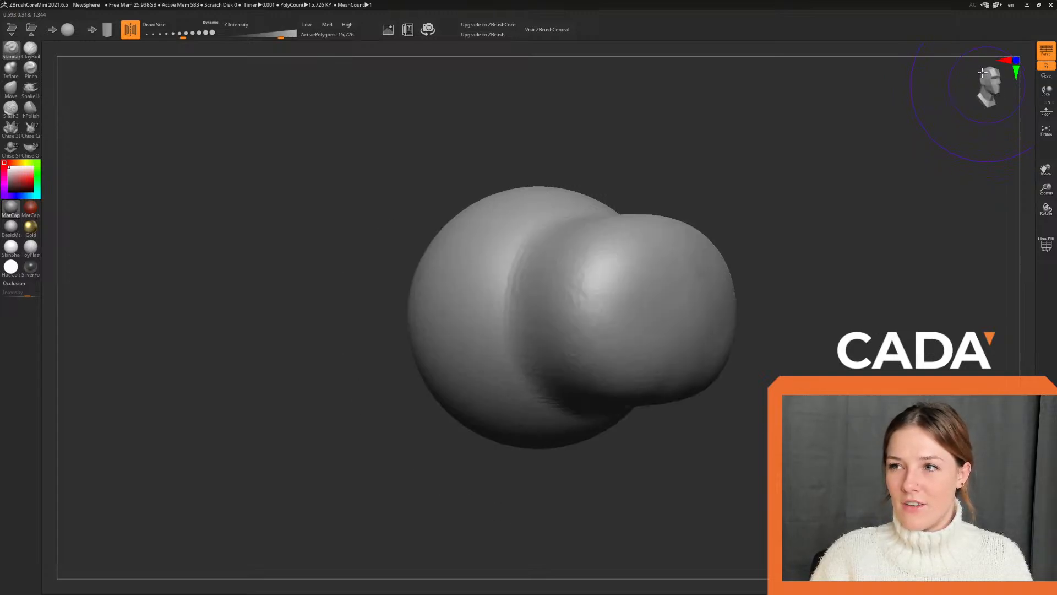
left_click(990, 81)
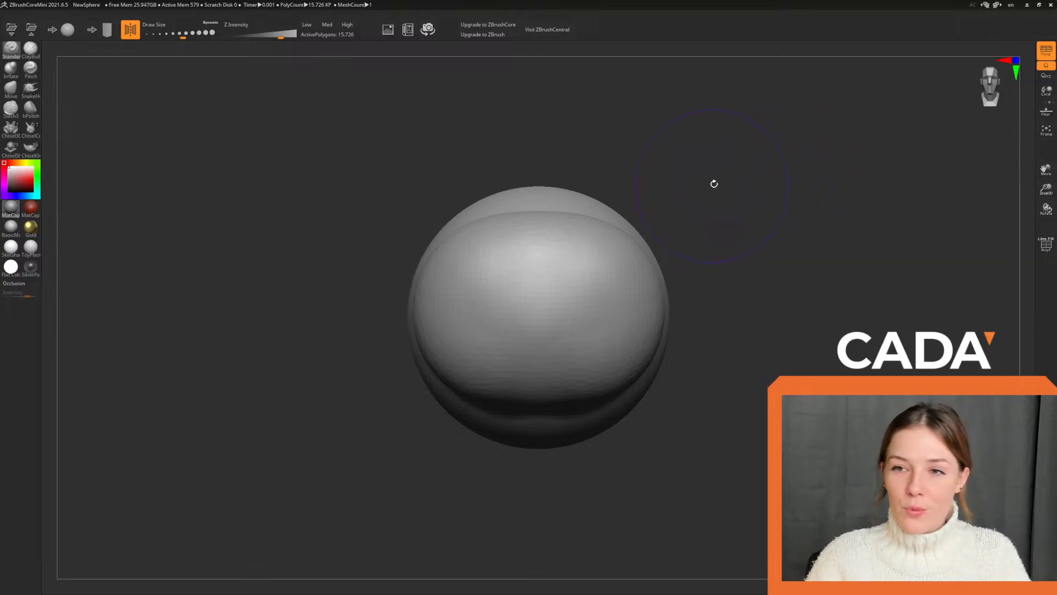
key("ctrl+z")
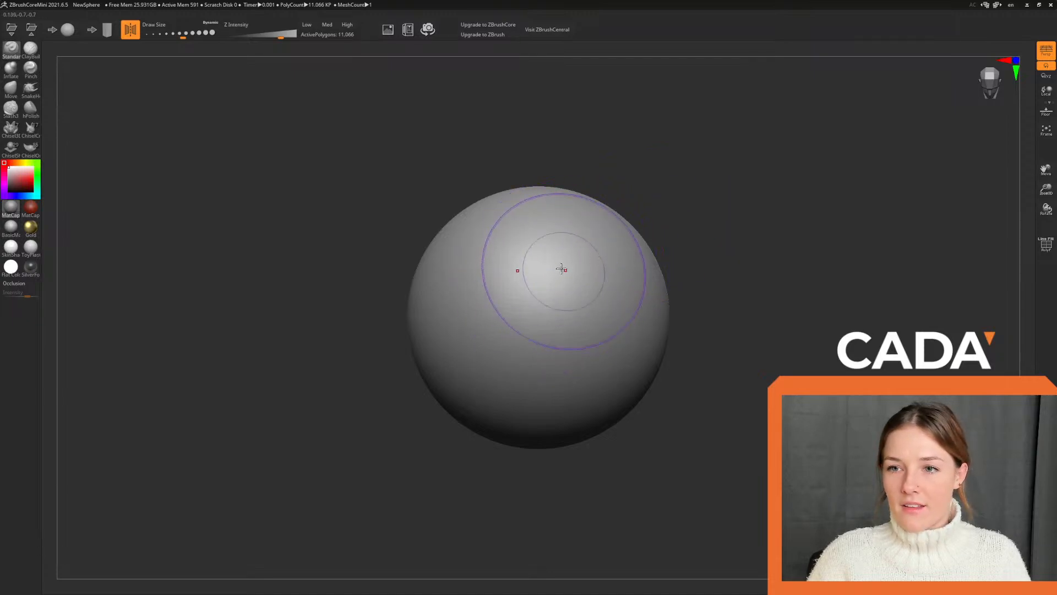
Try sculpting a large two-lobed mass from the raised viewpoint, inspect it from different angles, and undo it.
mouse_move(561, 268)
left_mouse_down()
mouse_move(456, 295)
mouse_move(485, 323)
mouse_move(630, 309)
mouse_move(527, 314)
left_mouse_up()
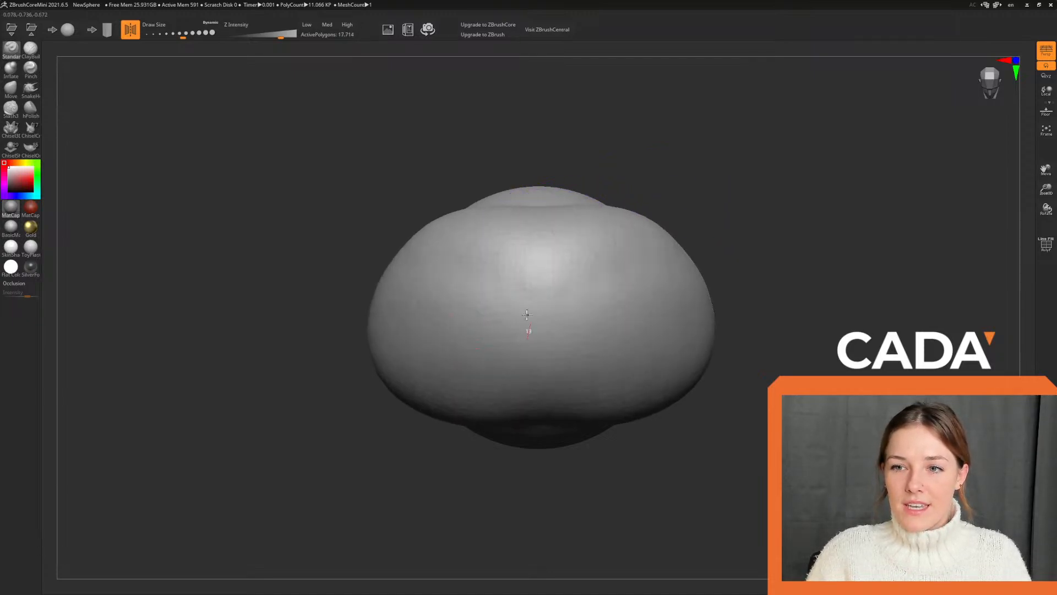
mouse_move(755, 159)
left_mouse_down()
mouse_move(729, 182)
mouse_move(739, 213)
mouse_move(750, 194)
left_mouse_up()
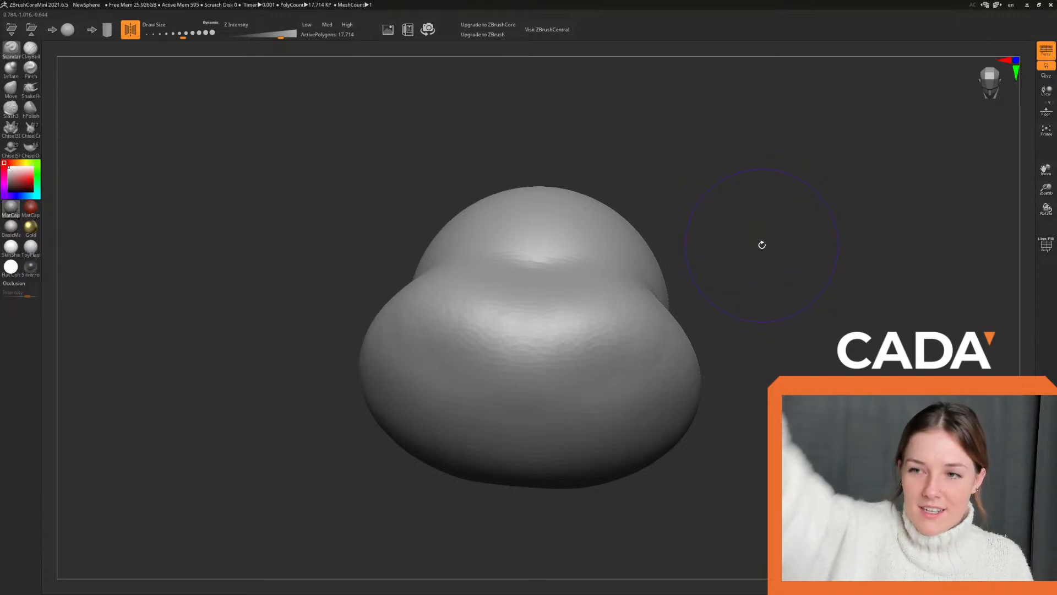
left_click_drag(762, 244, 820, 195)
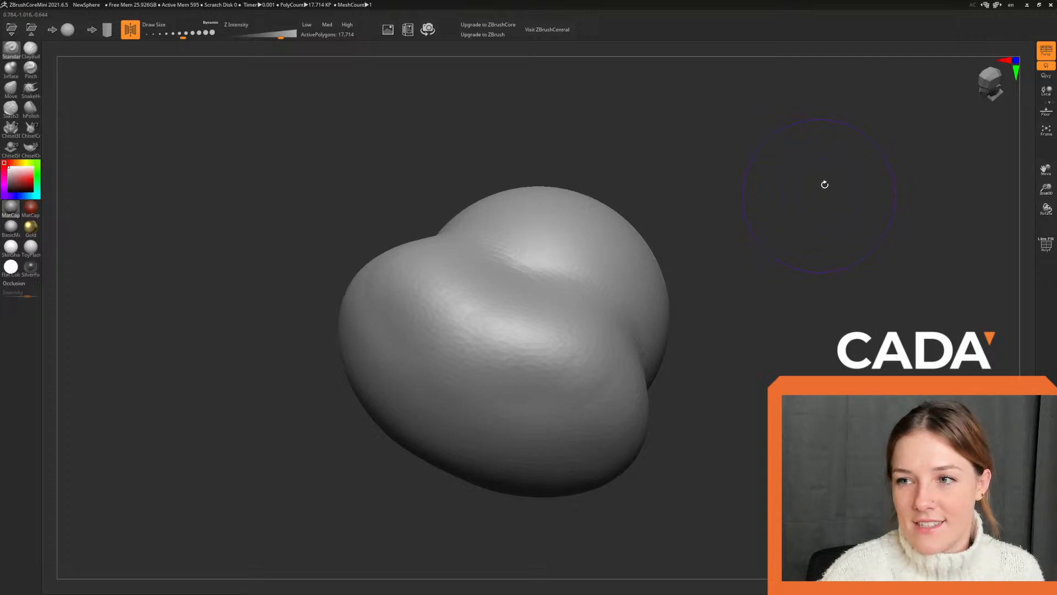
left_click_drag(825, 184, 776, 144)
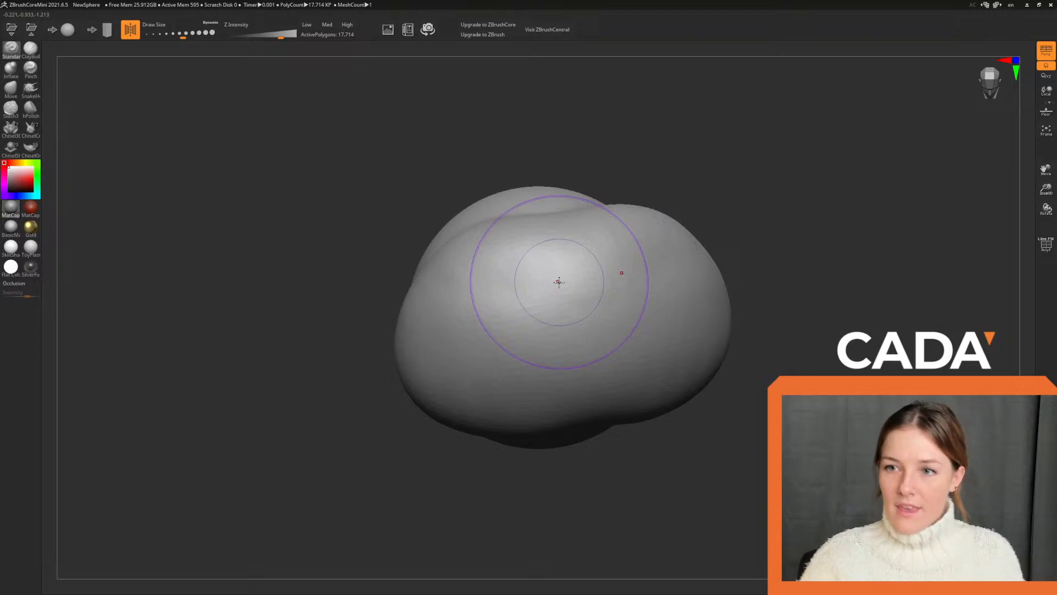
left_click_drag(751, 101, 762, 209)
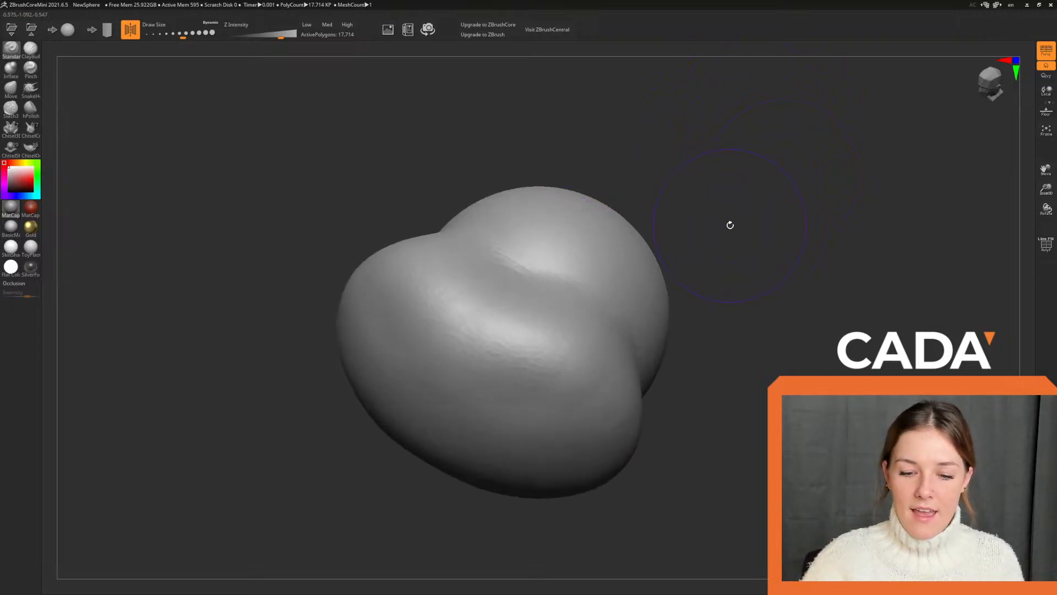
left_click_drag(694, 245, 689, 207)
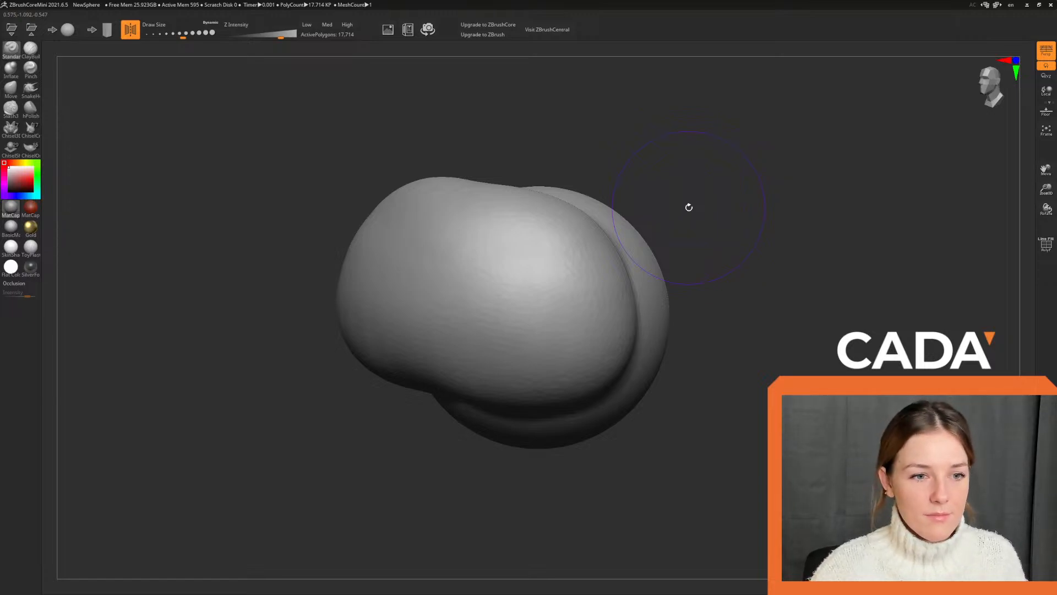
key("ctrl+z")
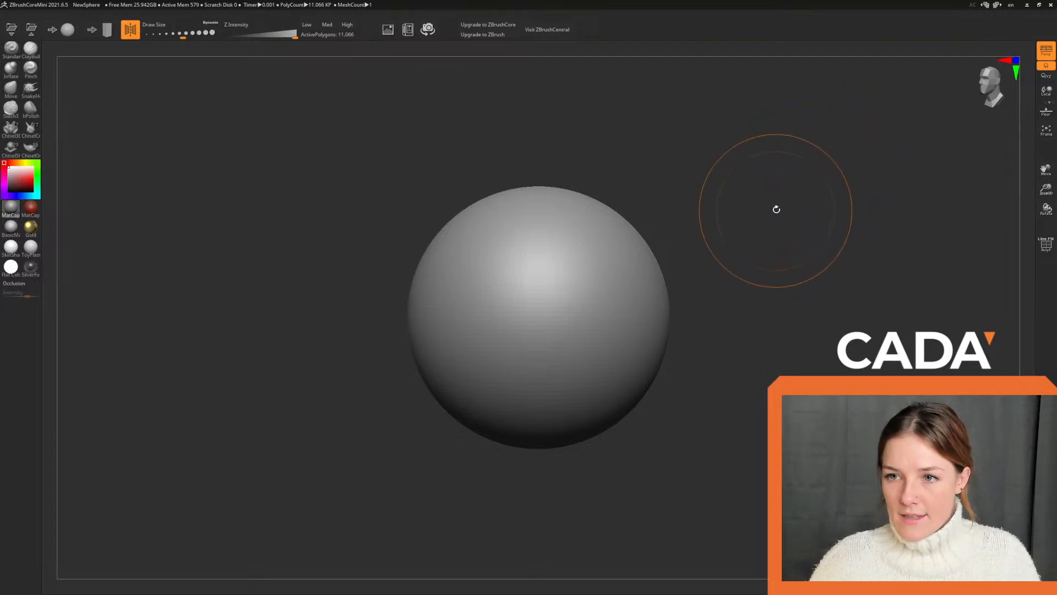
Try raising symmetrical side masses on the sphere and inspect the shape from behind.
left_click_drag(759, 208, 750, 185)
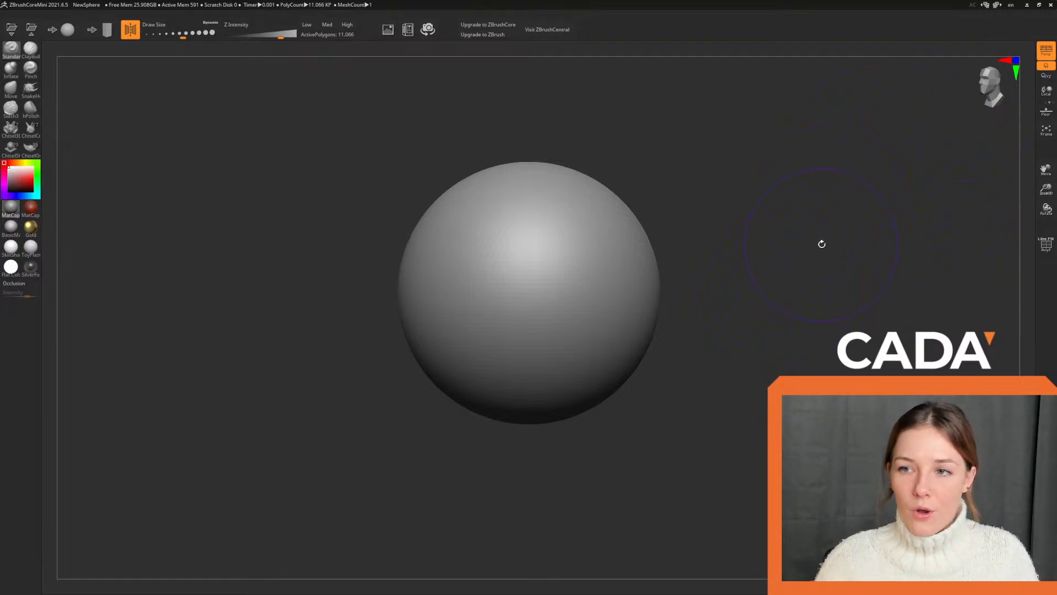
mouse_move(761, 167)
left_mouse_down("alt")
mouse_move(701, 125)
mouse_move(481, 206)
mouse_move(826, 219)
mouse_move(973, 174)
mouse_move(557, 192)
mouse_move(764, 151)
left_mouse_up("alt")
mouse_move(472, 256)
left_mouse_down()
mouse_move(415, 265)
mouse_move(434, 225)
left_mouse_up()
mouse_move(753, 226)
left_mouse_down()
mouse_move(721, 267)
mouse_move(781, 214)
mouse_move(777, 160)
mouse_move(824, 180)
mouse_move(628, 267)
mouse_move(708, 283)
mouse_move(634, 309)
left_mouse_up()
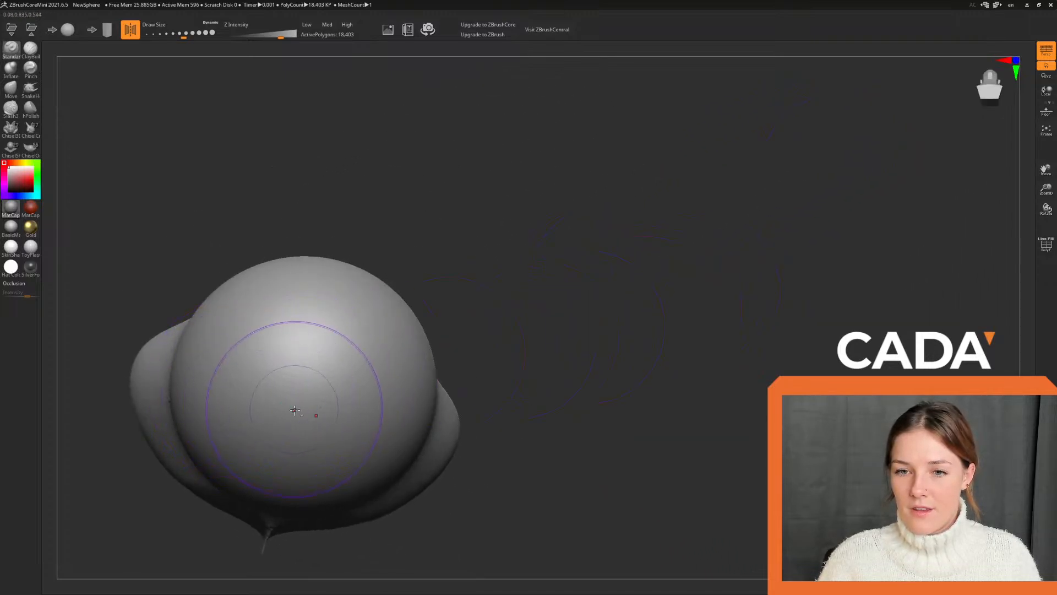
mouse_move(102, 406)
left_mouse_down()
mouse_move(276, 332)
mouse_move(494, 330)
left_mouse_up()
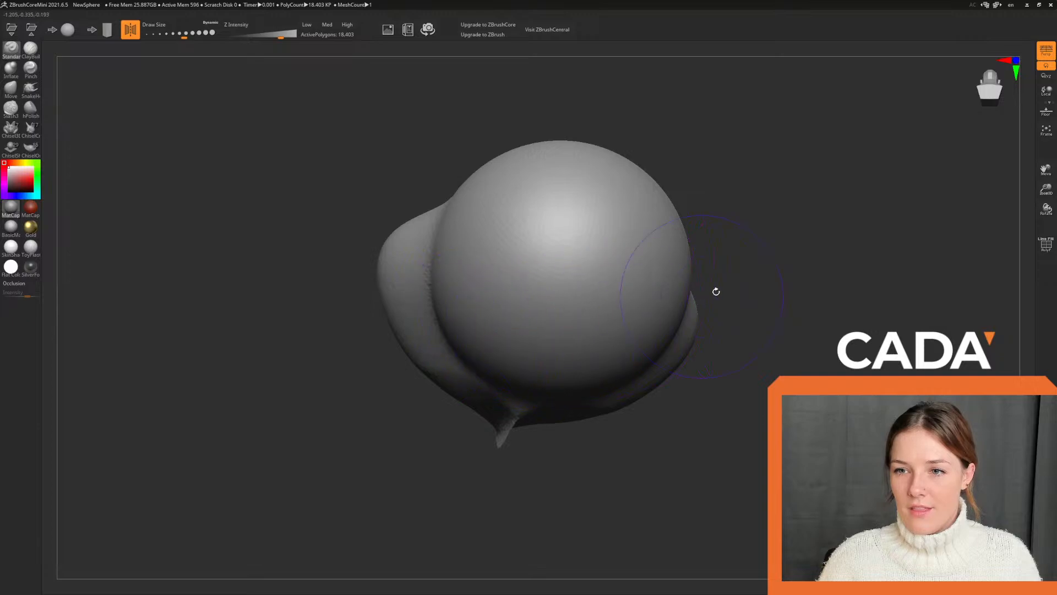
mouse_move(716, 292)
left_mouse_down()
mouse_move(798, 325)
mouse_move(845, 224)
mouse_move(659, 286)
mouse_move(760, 299)
mouse_move(753, 280)
mouse_move(716, 290)
left_mouse_up()
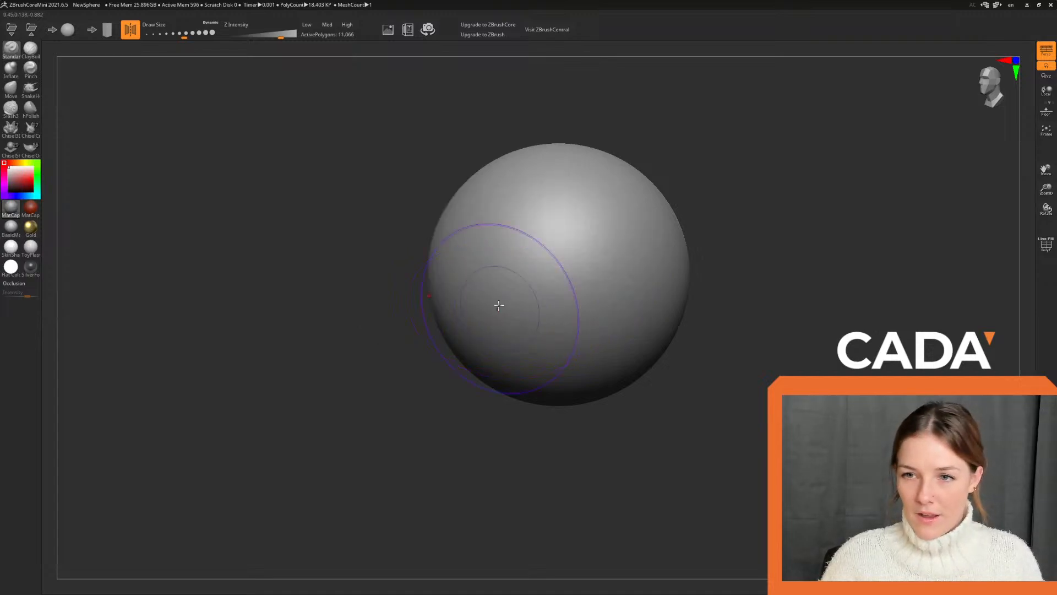
Undo the trial strokes and sculpt a raised symmetrical mass across the front of the sphere.
mouse_move(500, 307)
left_mouse_down()
mouse_move(484, 243)
mouse_move(454, 287)
left_mouse_up()
key("ctrl+z")
key("ctrl+z")
key("ctrl+z")
key("ctrl+z")
key("ctrl+z")
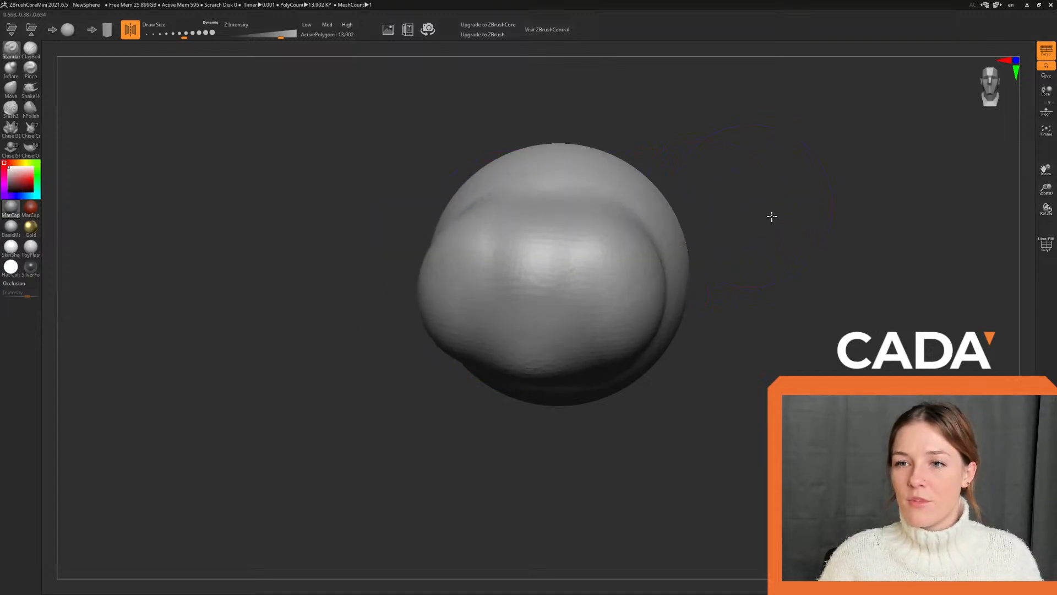
left_click_drag(552, 307, 556, 252)
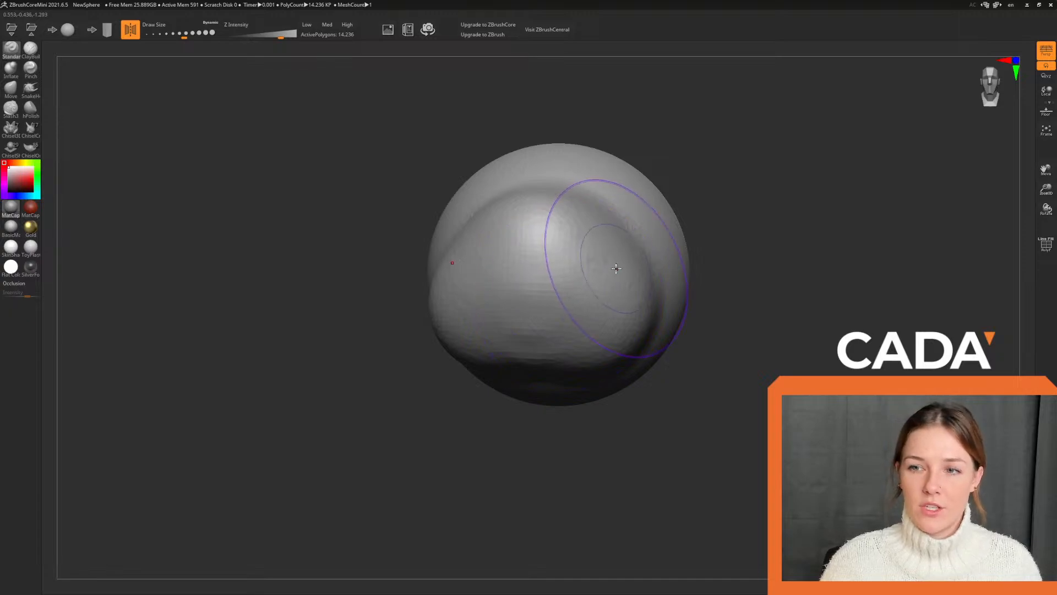
Try an additional stroke over the centre of the front mass and undo it.
left_click_drag(523, 268, 526, 289)
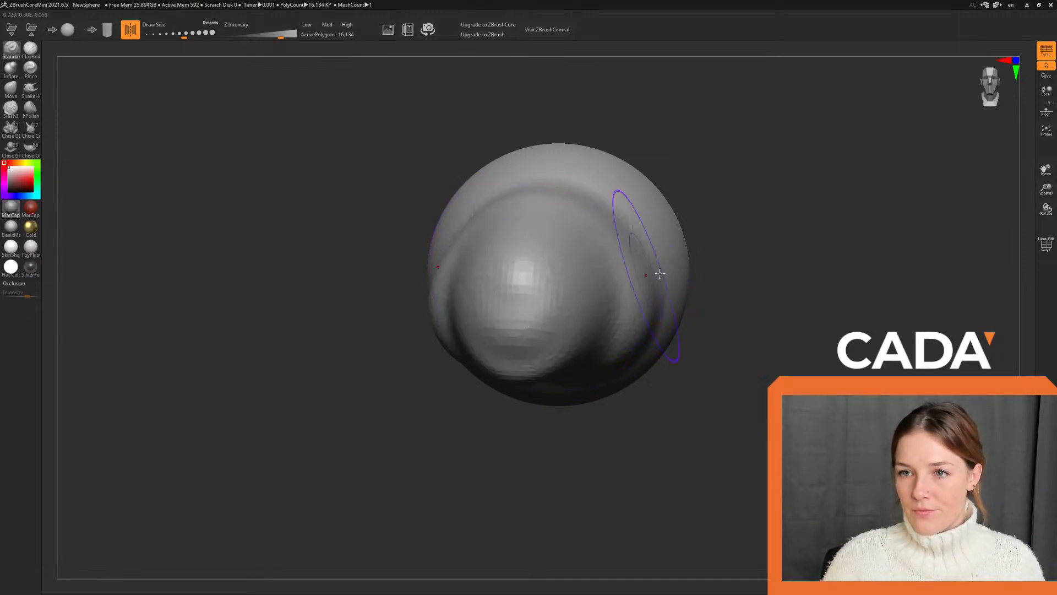
mouse_move(799, 268)
left_mouse_down()
mouse_move(753, 248)
mouse_move(760, 260)
mouse_move(796, 261)
left_mouse_up()
key("ctrl+z")
key("ctrl+z")
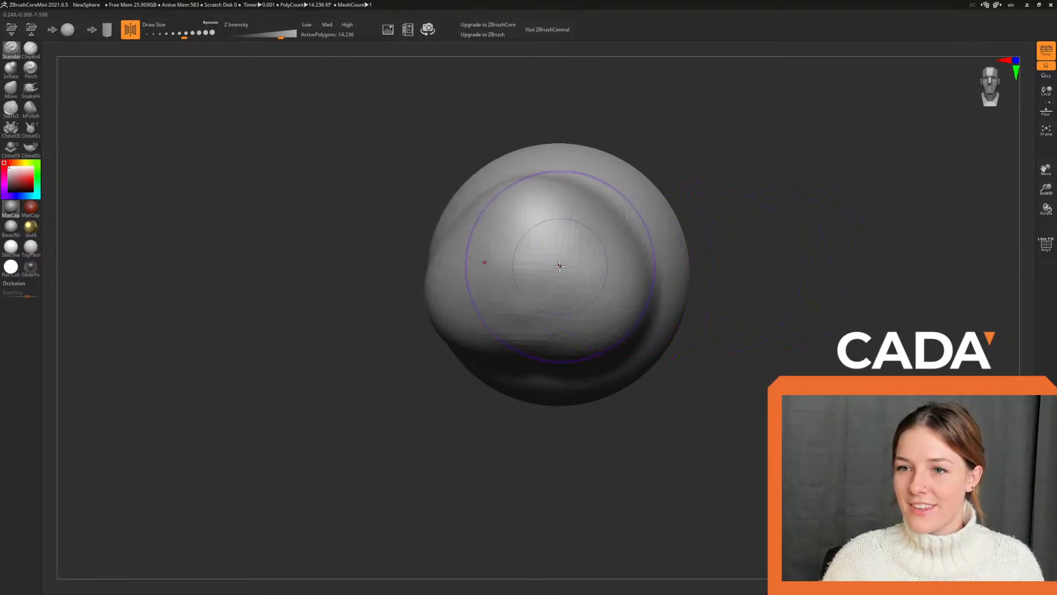
Enlarge the front mass with a diagonal symmetrical stroke, undoing the first attempt and repeating it.
mouse_move(558, 262)
left_mouse_down()
mouse_move(531, 303)
mouse_move(513, 264)
mouse_move(533, 327)
mouse_move(499, 301)
left_mouse_up()
key("ctrl+z")
mouse_move(552, 274)
left_mouse_down()
mouse_move(494, 285)
mouse_move(508, 316)
left_mouse_up()
mouse_move(782, 231)
left_mouse_down()
mouse_move(736, 238)
mouse_move(727, 227)
left_mouse_up()
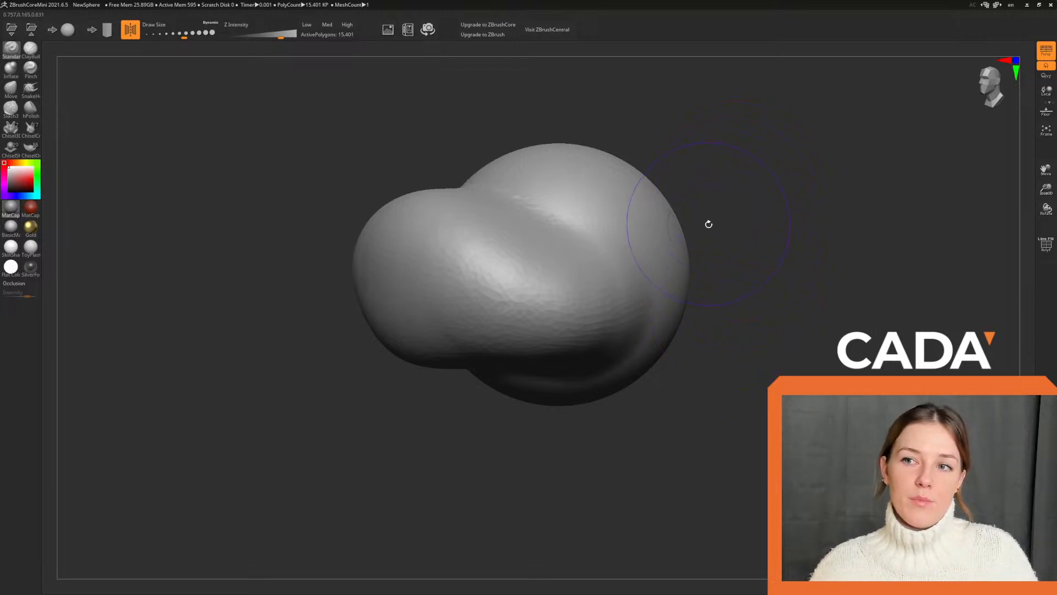
left_click_drag(695, 253, 755, 259, "alt")
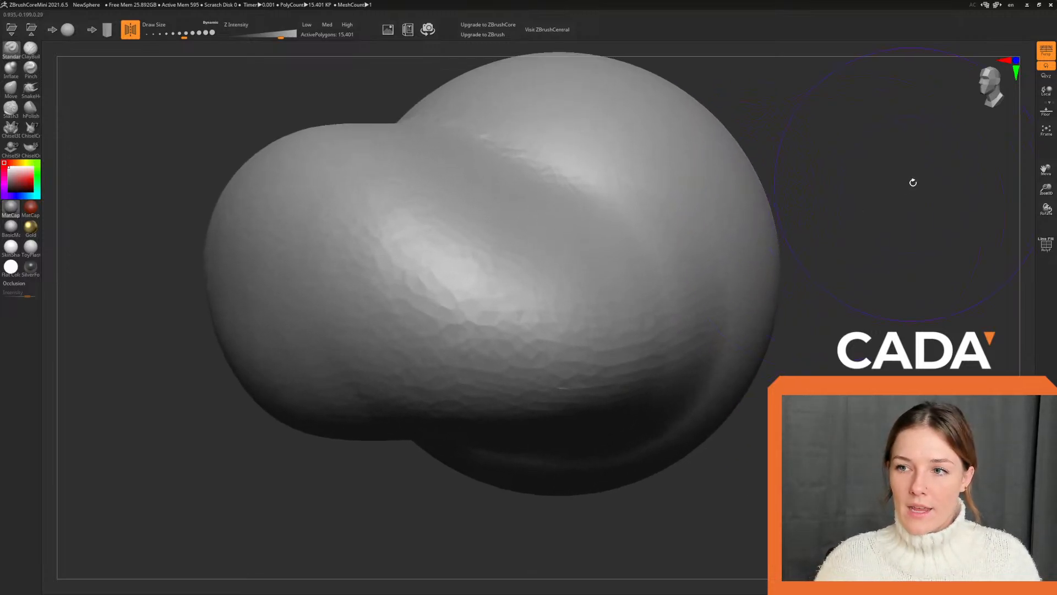
mouse_move(913, 183)
left_mouse_down("alt")
mouse_move(871, 210)
mouse_move(852, 206)
mouse_move(876, 196)
mouse_move(670, 232)
mouse_move(852, 276)
mouse_move(710, 266)
mouse_move(710, 248)
left_mouse_up("alt")
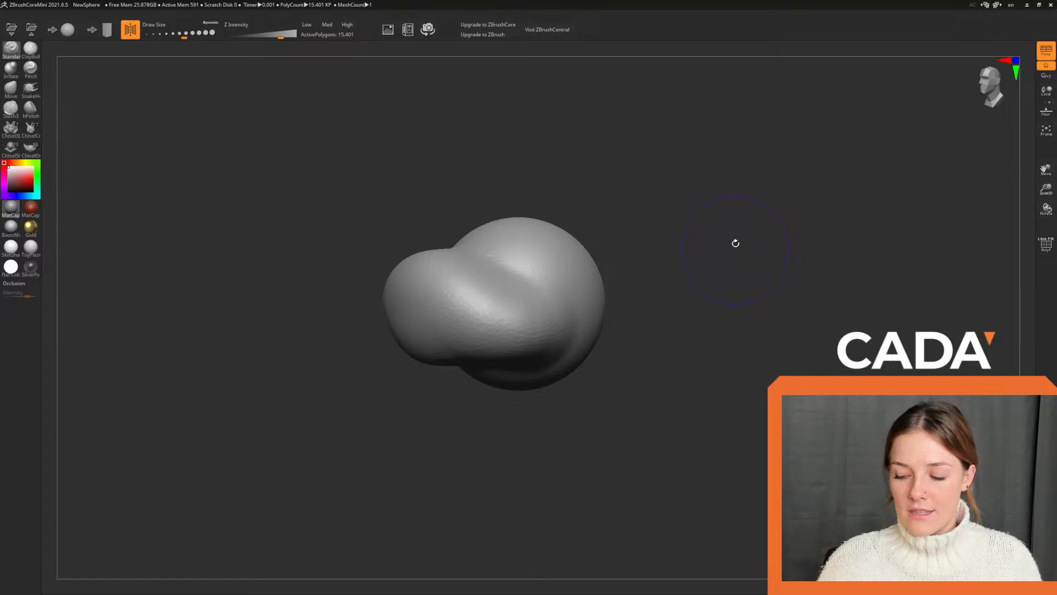
left_click_drag(740, 234, 935, 199, "alt")
left_click_drag(996, 83, 992, 88)
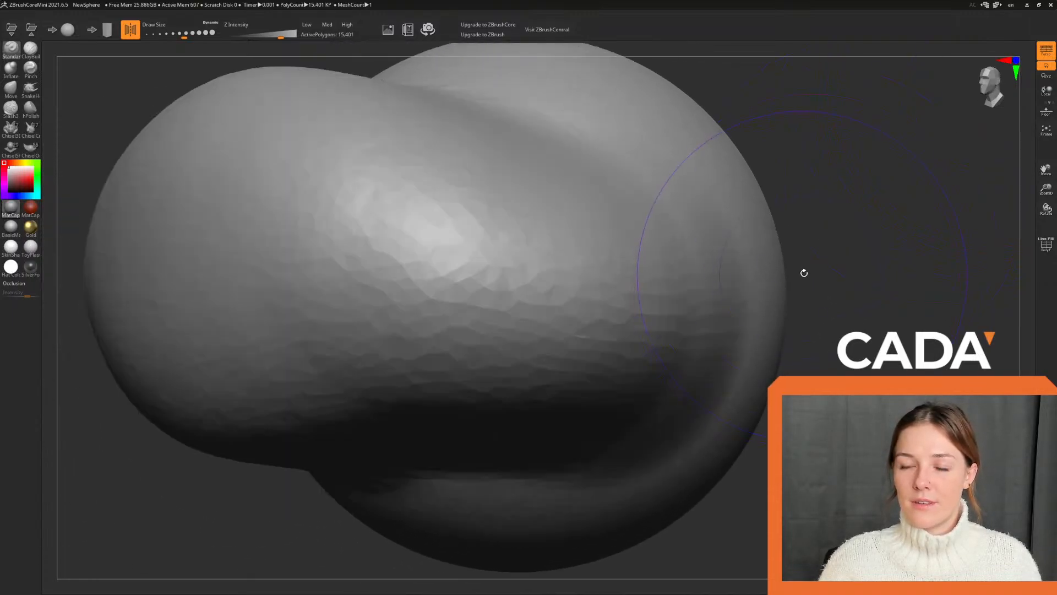
left_click_drag(842, 196, 710, 205)
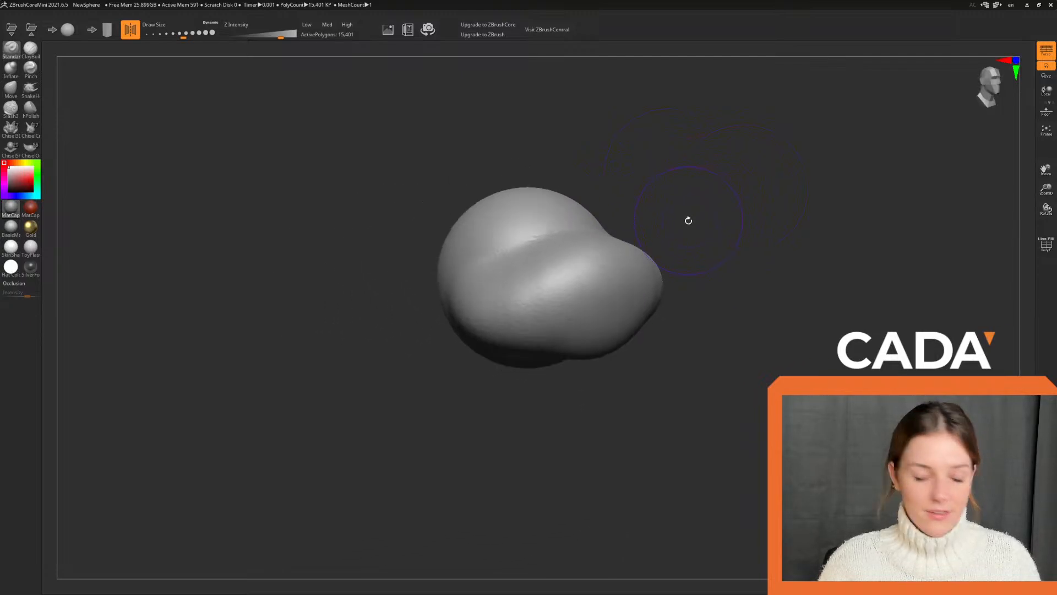
Reduce the Standard brush's draw size by three increments.
key("bracketleft")
key("bracketleft")
key("bracketleft")
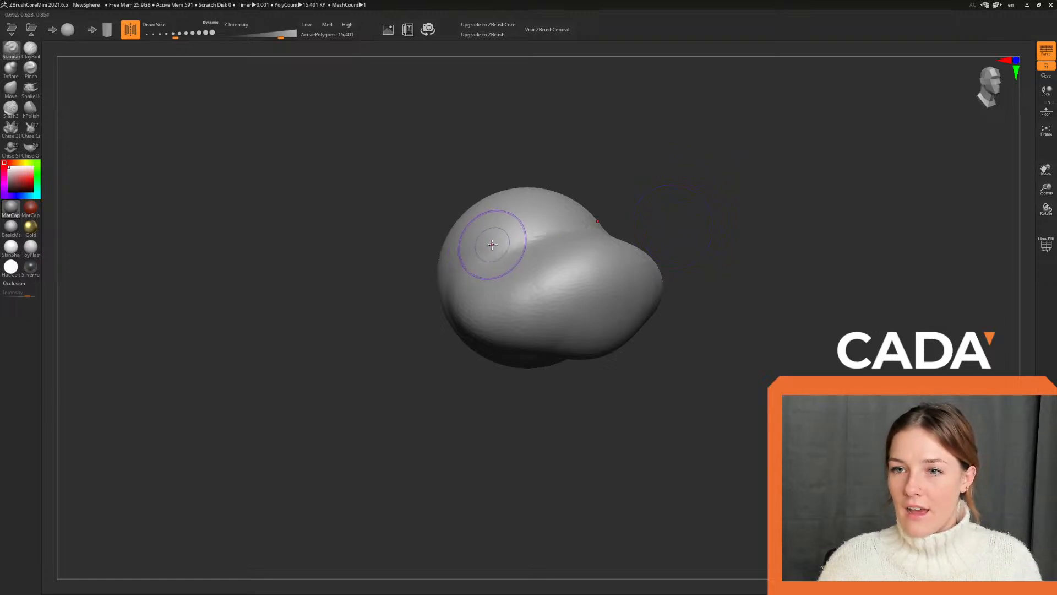
Reduce the brush's draw size by two increments and enlarge it again by eleven increments.
key("bracketleft")
key("bracketleft")
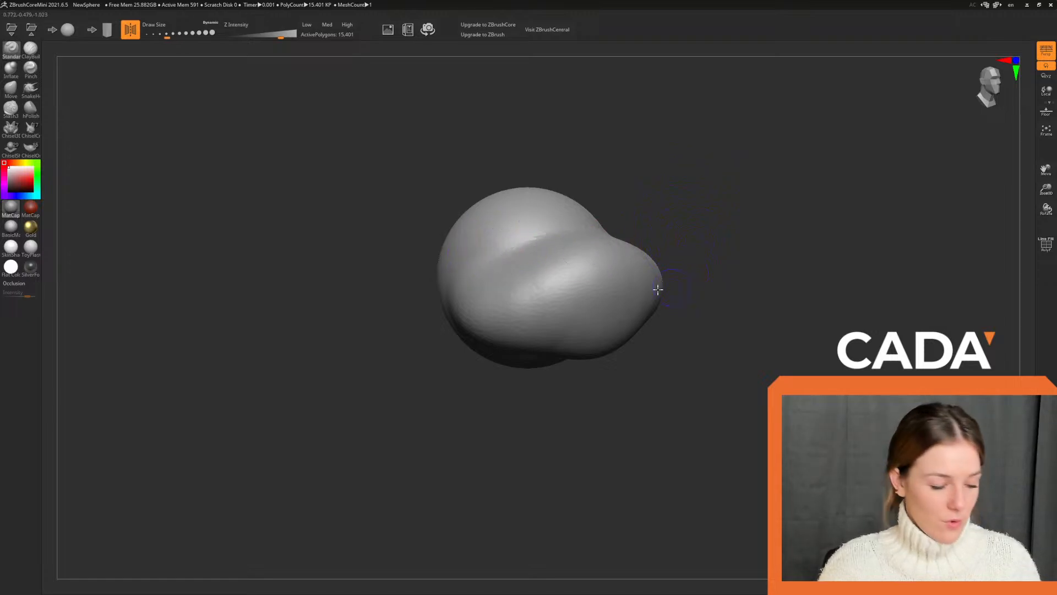
key("bracketright")
key("bracketright")
key("bracketright")
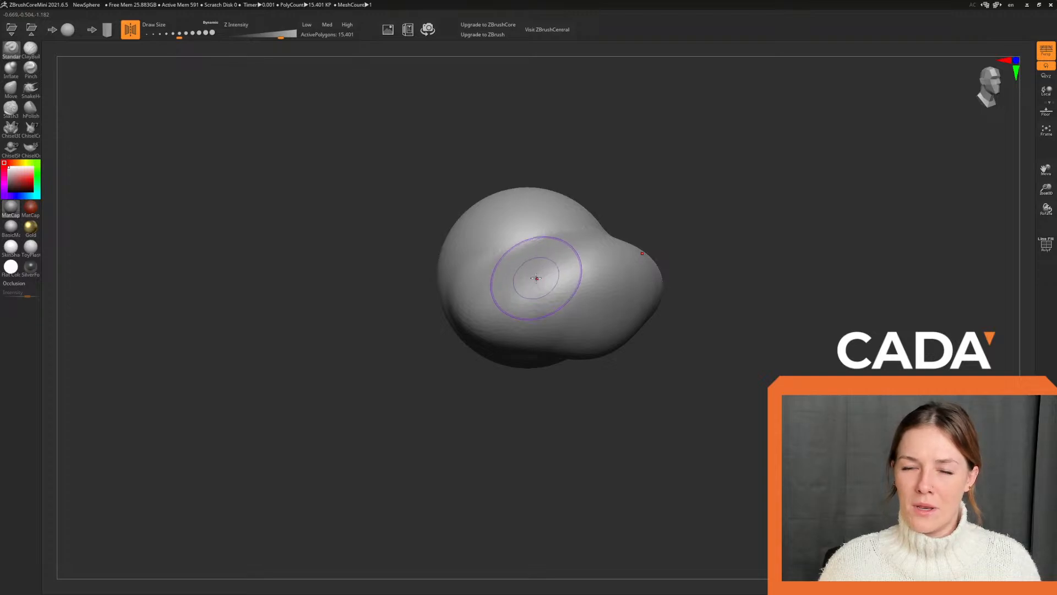
key("bracketright")
key("bracketright")
key("bracketright")
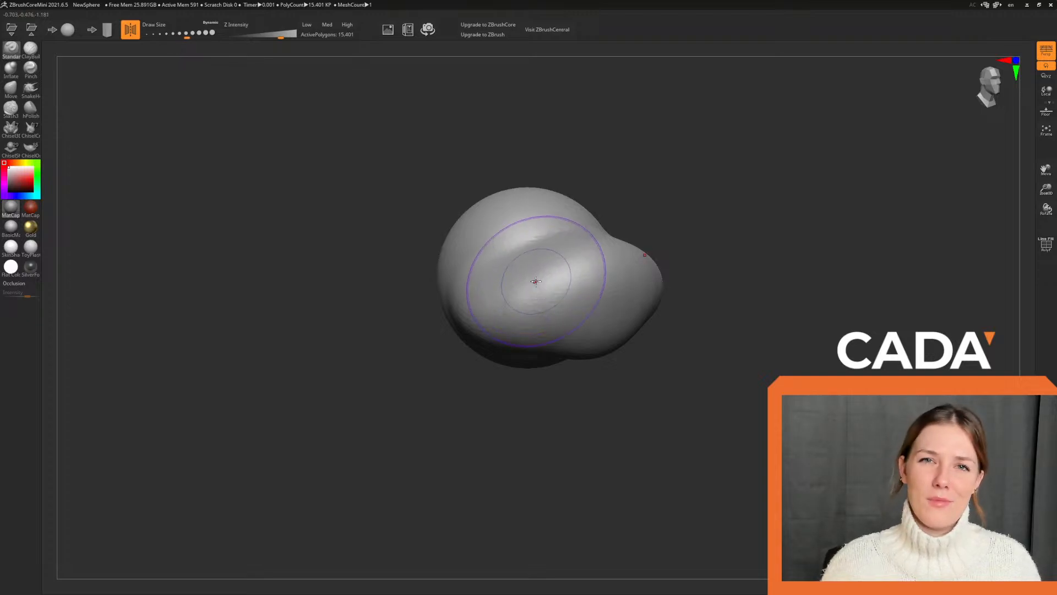
key("bracketright")
key("bracketright")
key("bracketright")
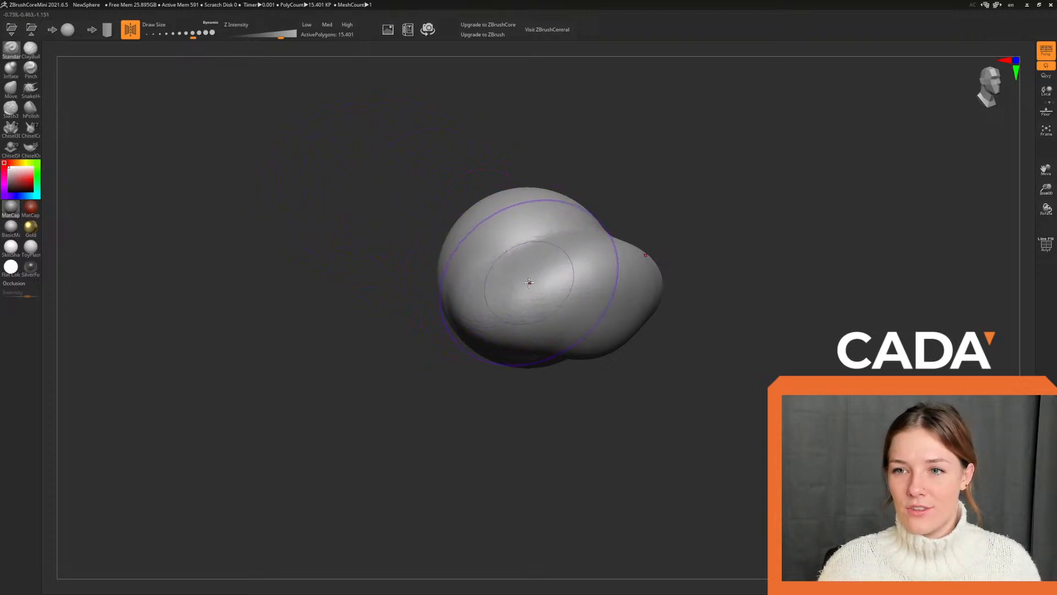
key("bracketright")
key("bracketright")
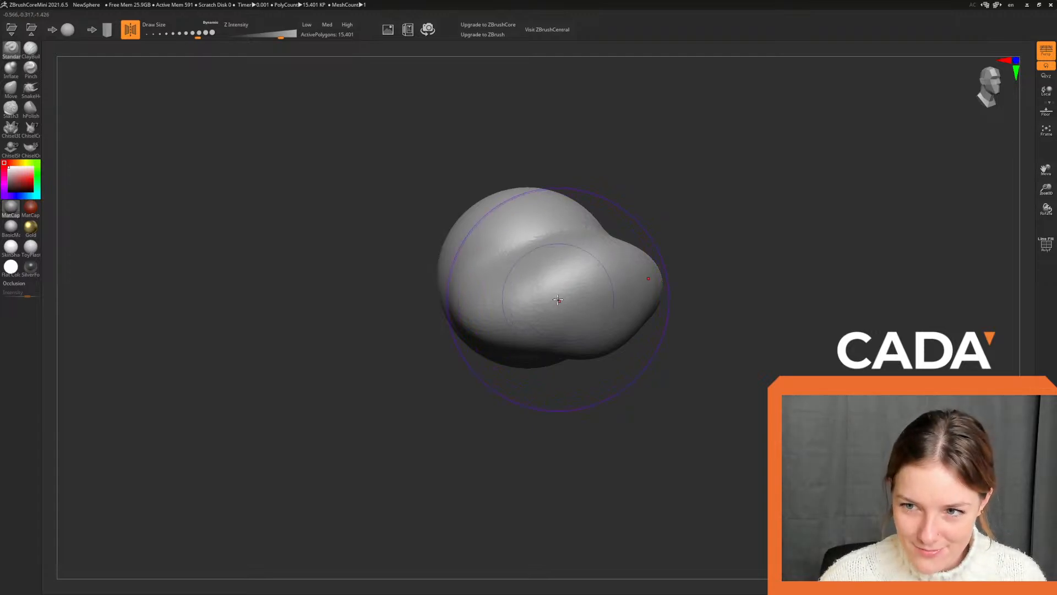
Set the Standard brush's draw size to about 318, reduce it further and lower the Z Intensity.
left_click_drag(197, 37, 174, 42)
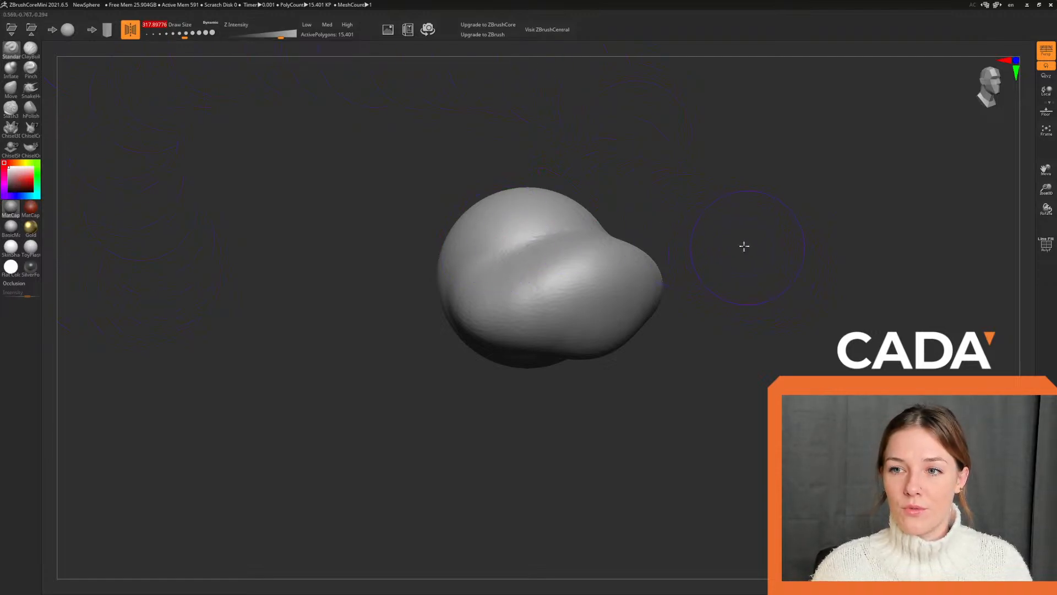
mouse_move(744, 246)
left_mouse_down()
mouse_move(708, 246)
mouse_move(710, 255)
mouse_move(597, 302)
mouse_move(656, 287)
mouse_move(795, 294)
left_mouse_up()
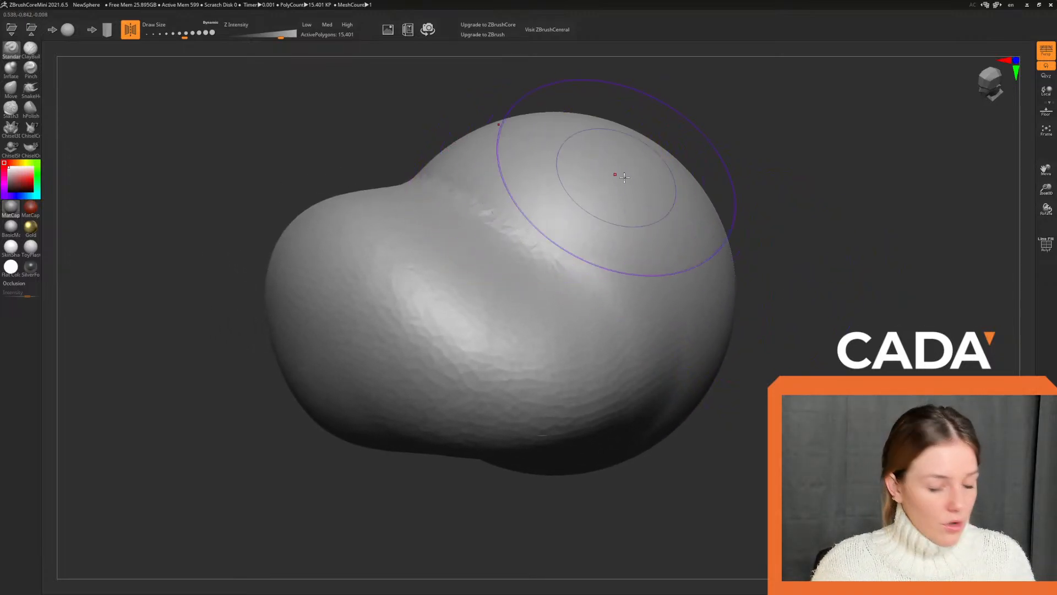
key("s")
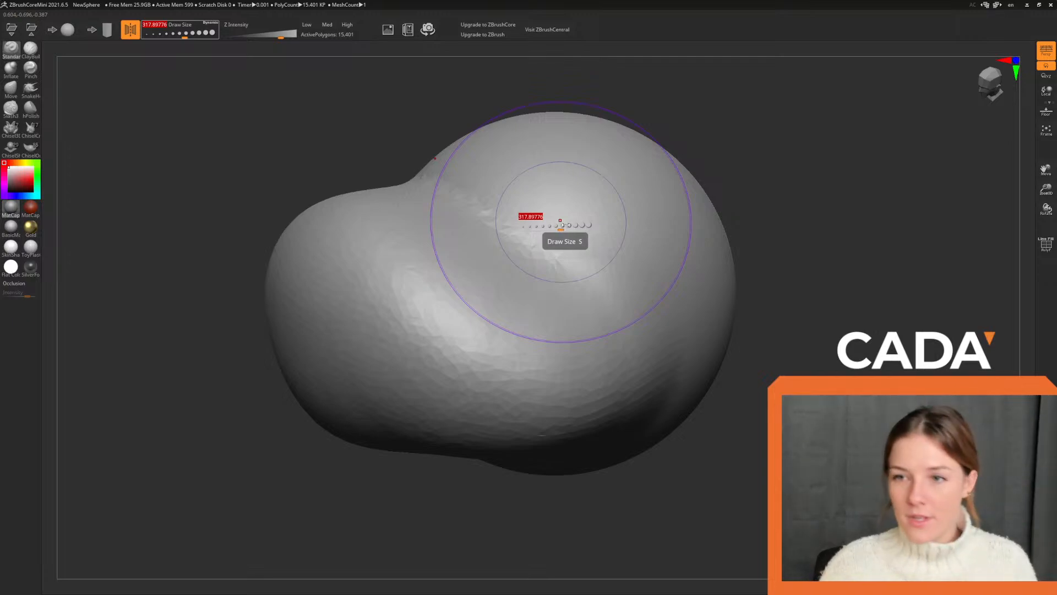
mouse_move(560, 225)
left_mouse_down()
mouse_move(538, 229)
mouse_move(564, 229)
mouse_move(551, 230)
left_mouse_up()
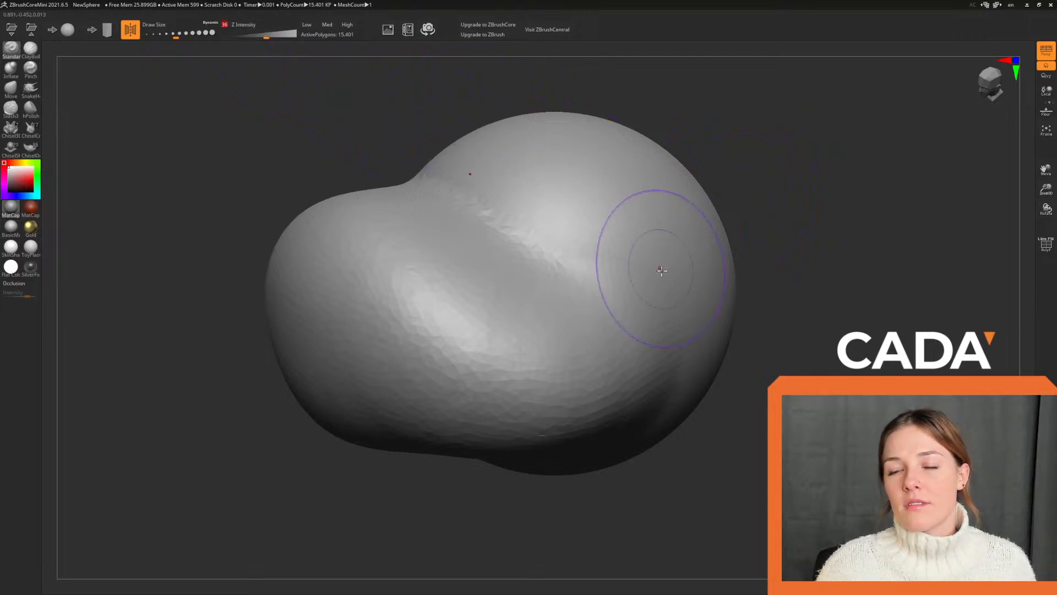
Try a symmetrical stroke across the side of the model with the smaller brush and undo it.
mouse_move(661, 264)
left_mouse_down()
mouse_move(567, 220)
mouse_move(514, 256)
left_mouse_up()
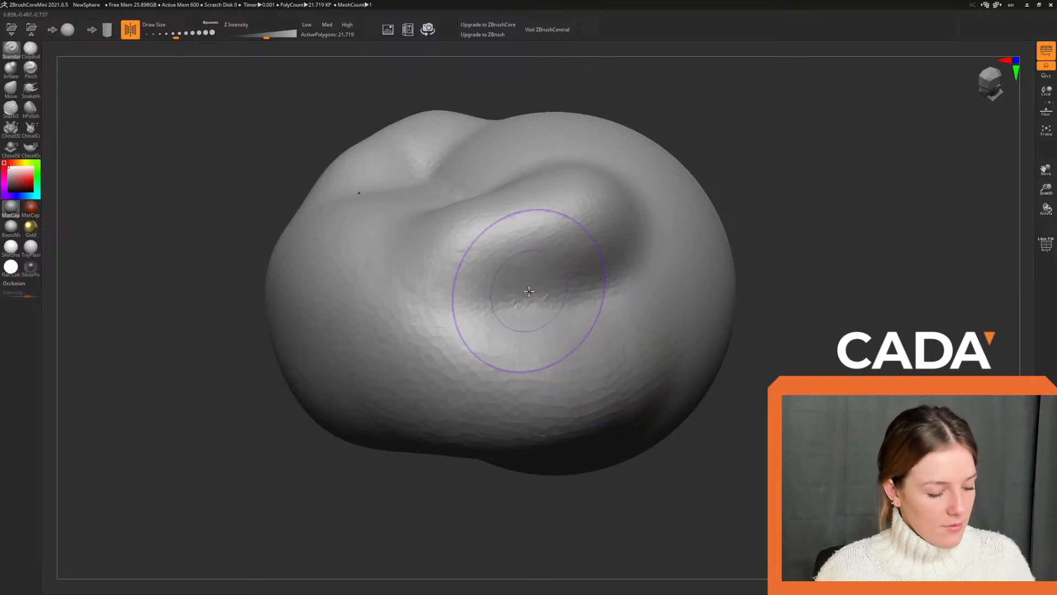
key("ctrl+z")
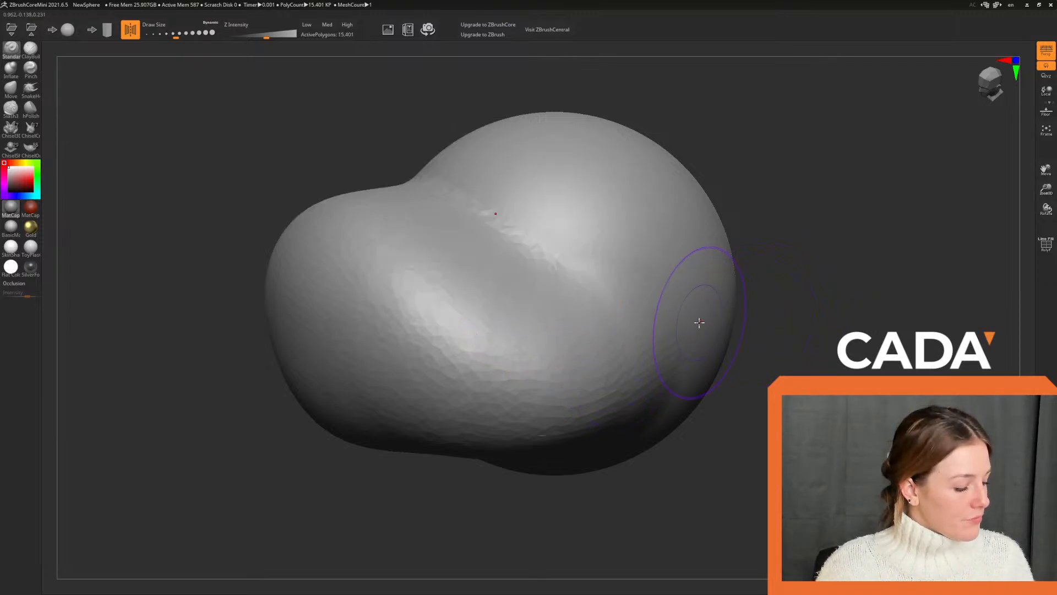
Examine the sculpted mass from the front and side by zooming, panning and rotating around the model.
left_click_drag(818, 240, 755, 259, "alt")
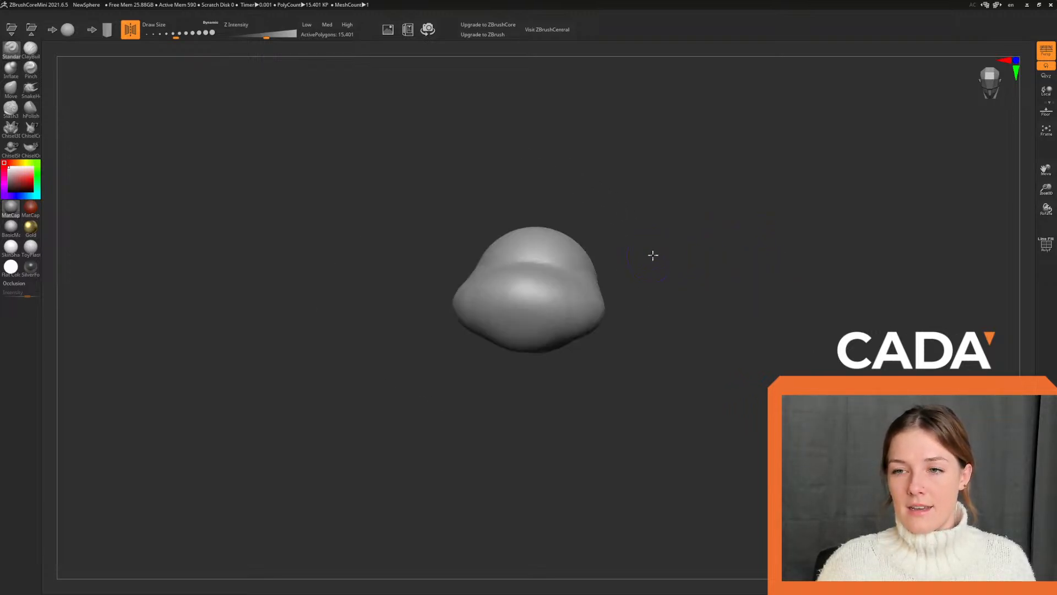
mouse_move(653, 255)
left_mouse_down("alt")
mouse_move(819, 272)
mouse_move(786, 272)
mouse_move(769, 285)
mouse_move(786, 281)
mouse_move(793, 241)
mouse_move(772, 243)
mouse_move(845, 200)
mouse_move(807, 220)
mouse_move(833, 243)
left_mouse_up("alt")
left_click_drag(859, 309, 812, 264, "alt")
left_click_drag(736, 230, 805, 257, "alt")
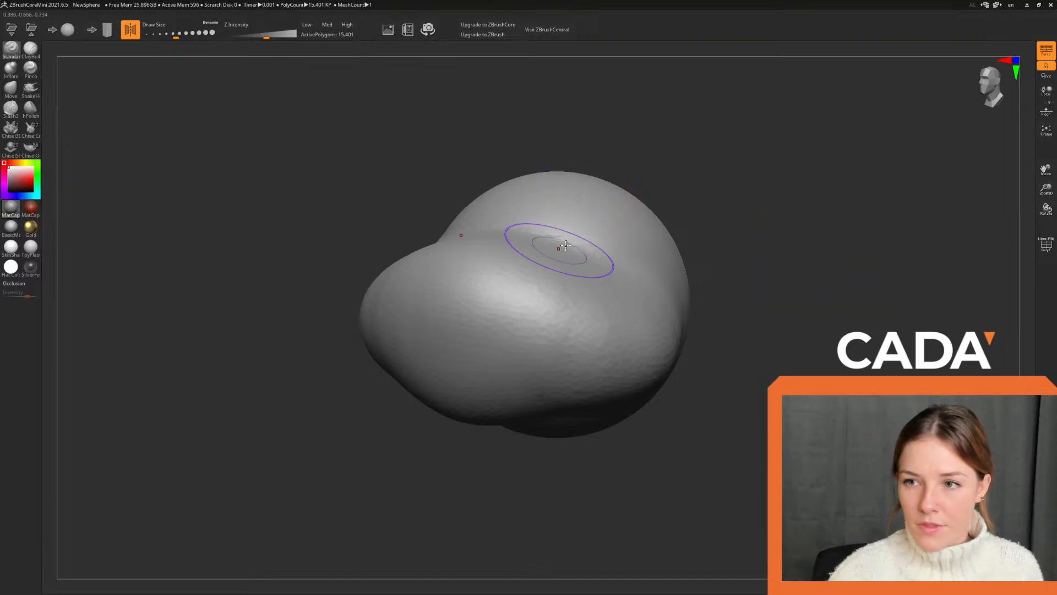
left_click_drag(796, 154, 720, 205)
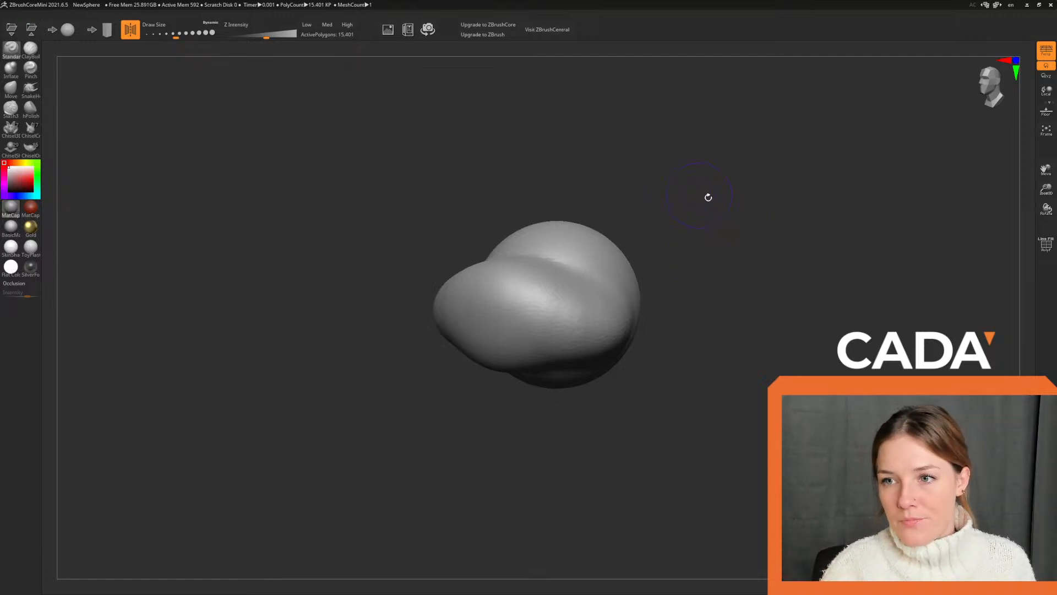
mouse_move(724, 202)
left_mouse_down("alt")
mouse_move(694, 198)
mouse_move(668, 231)
mouse_move(710, 231)
mouse_move(755, 196)
mouse_move(746, 213)
mouse_move(703, 227)
mouse_move(734, 200)
mouse_move(733, 182)
mouse_move(795, 158)
mouse_move(759, 189)
mouse_move(819, 149)
mouse_move(781, 187)
left_mouse_up("alt")
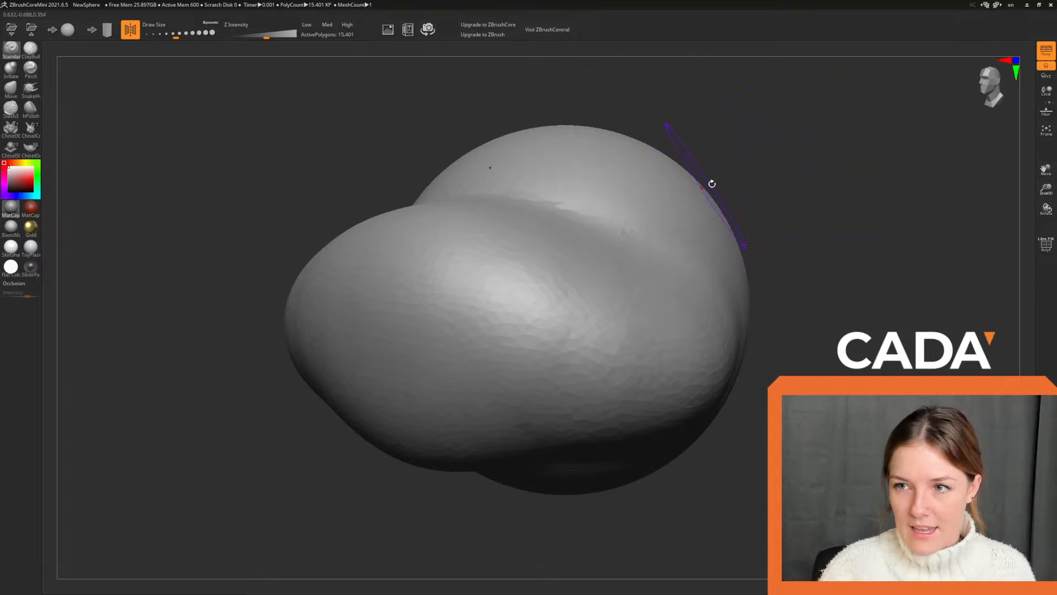
mouse_move(749, 171)
left_mouse_down("alt")
mouse_move(793, 149)
mouse_move(779, 151)
mouse_move(777, 140)
left_mouse_up("alt")
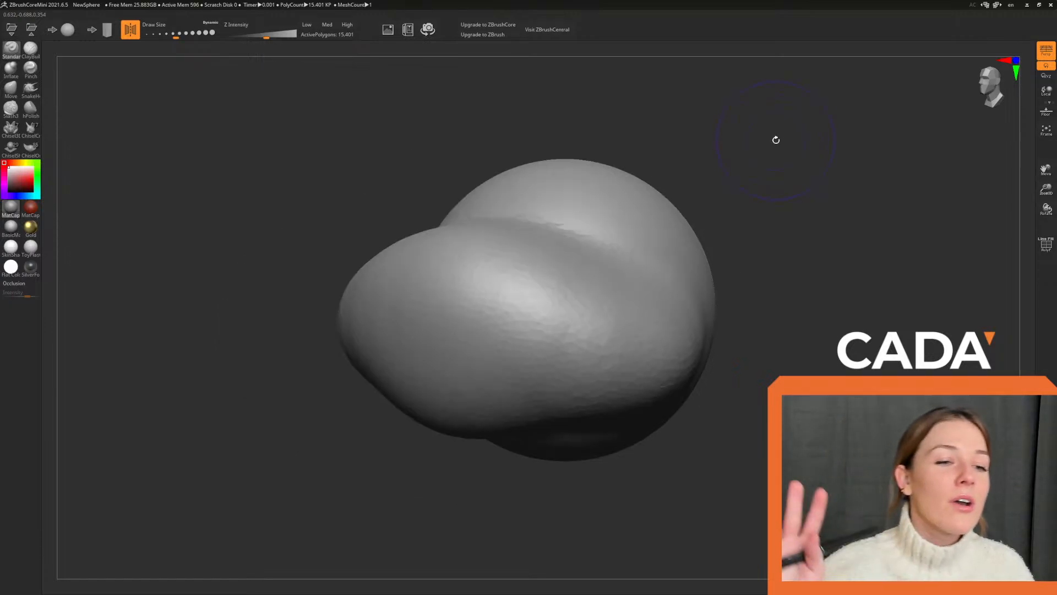
Undo all sculpted strokes back to the plain sphere.
key("ctrl+z")
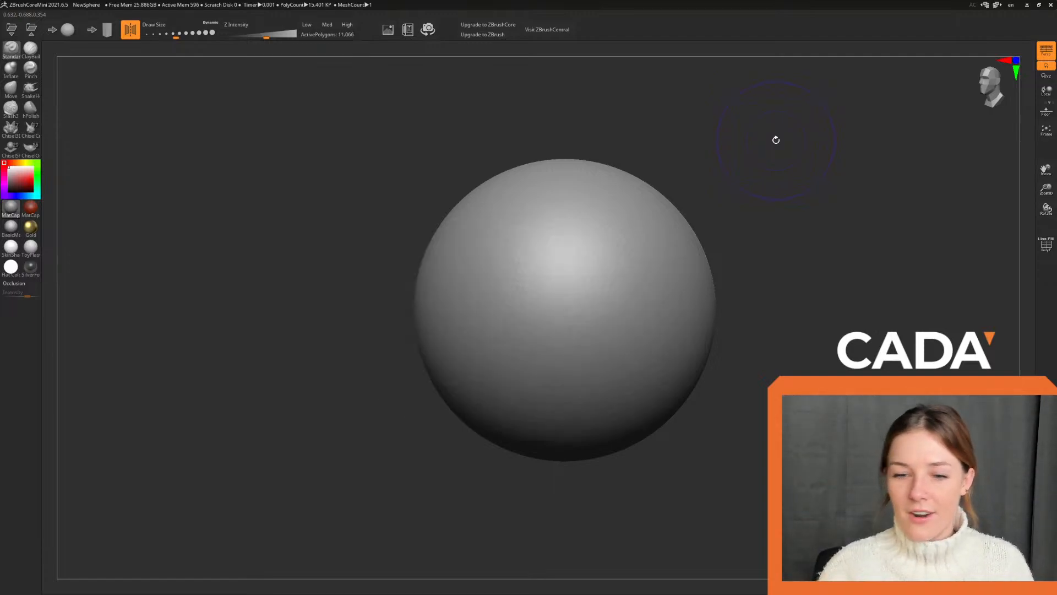
left_click_drag(878, 243, 836, 215, "alt")
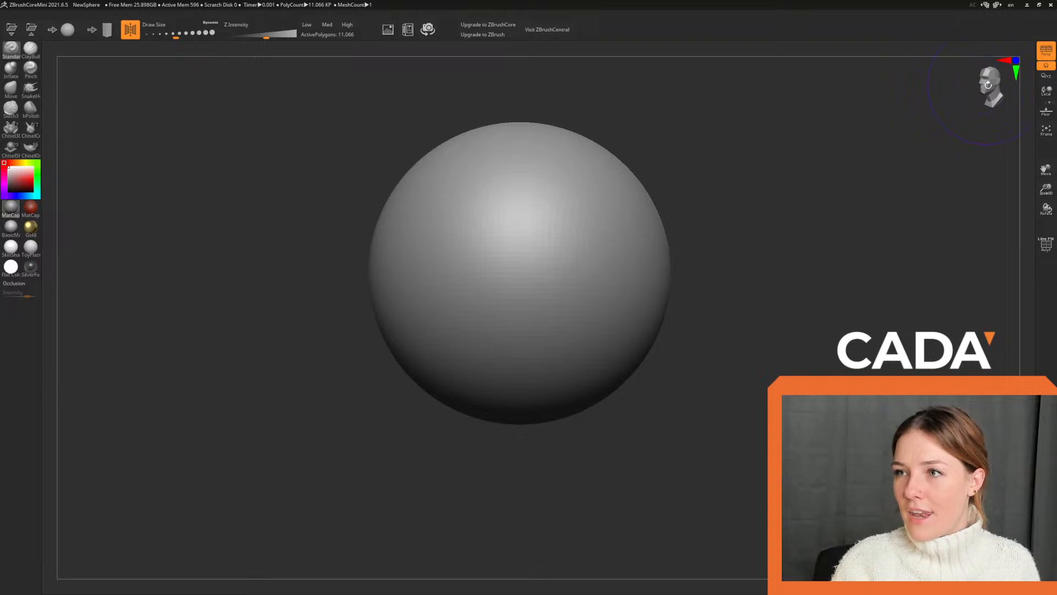
left_click_drag(859, 168, 975, 46, "alt")
Turn off perspective and sculpt a large symmetrical mass on the sphere's front with a bigger brush, undoing the first attempt.
left_click(1045, 51)
mouse_move(567, 279)
left_mouse_down()
mouse_move(523, 243)
mouse_move(460, 262)
mouse_move(417, 345)
left_mouse_up()
key("ctrl+z")
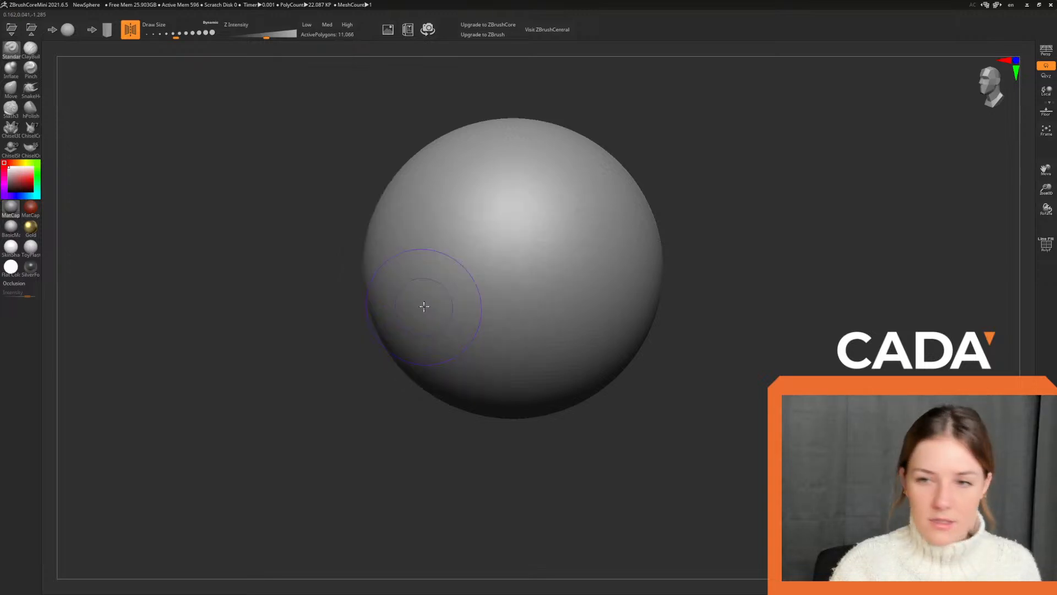
left_click_drag(177, 34, 188, 32)
left_click_drag(448, 302, 409, 315)
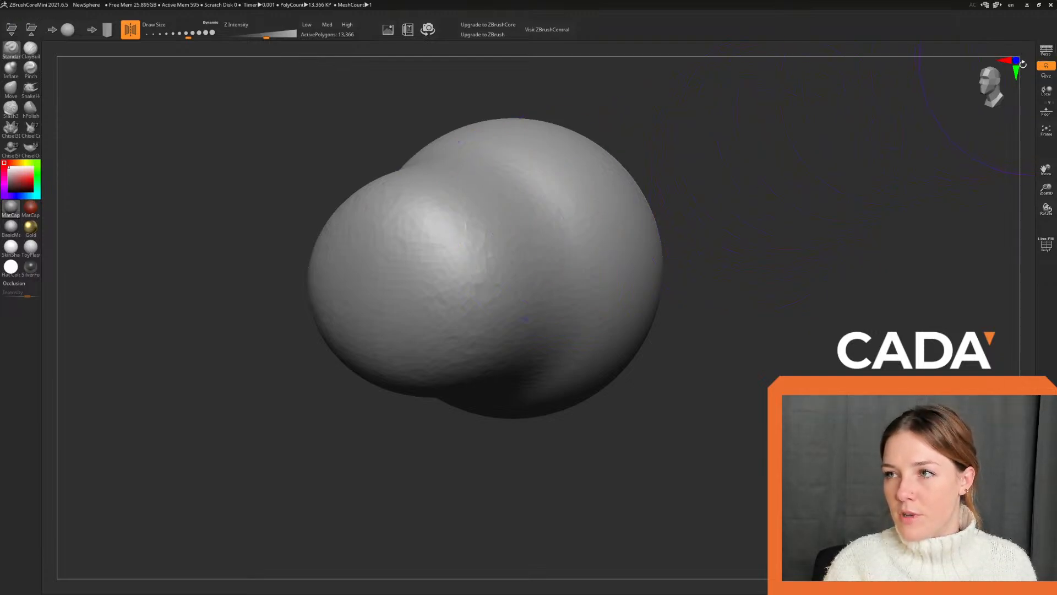
Compare the front mass with perspective switched on and off, viewed from the front and the side.
left_click_drag(753, 149, 959, 70)
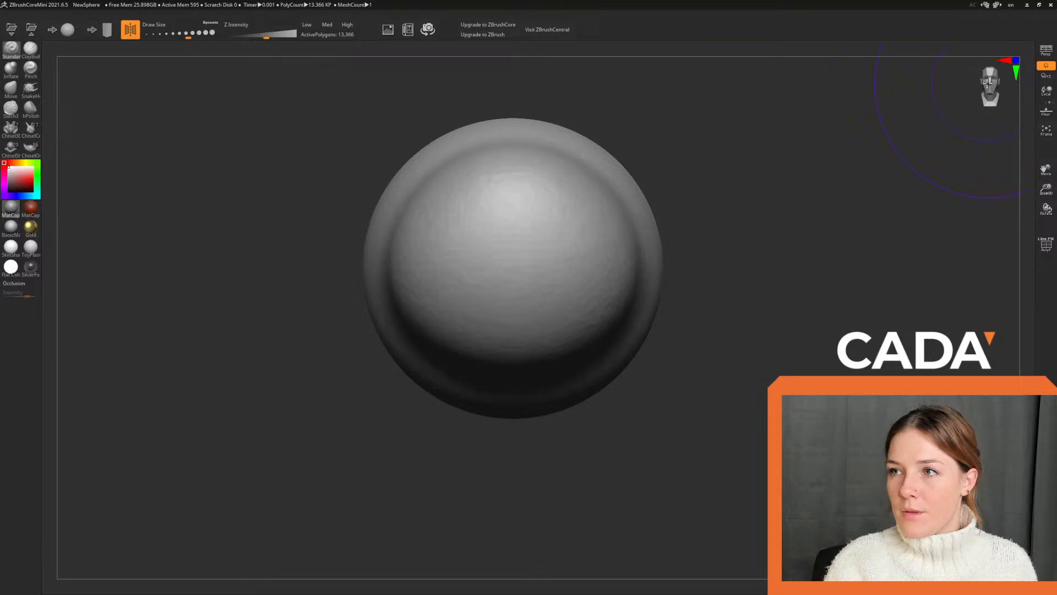
left_click(1046, 49)
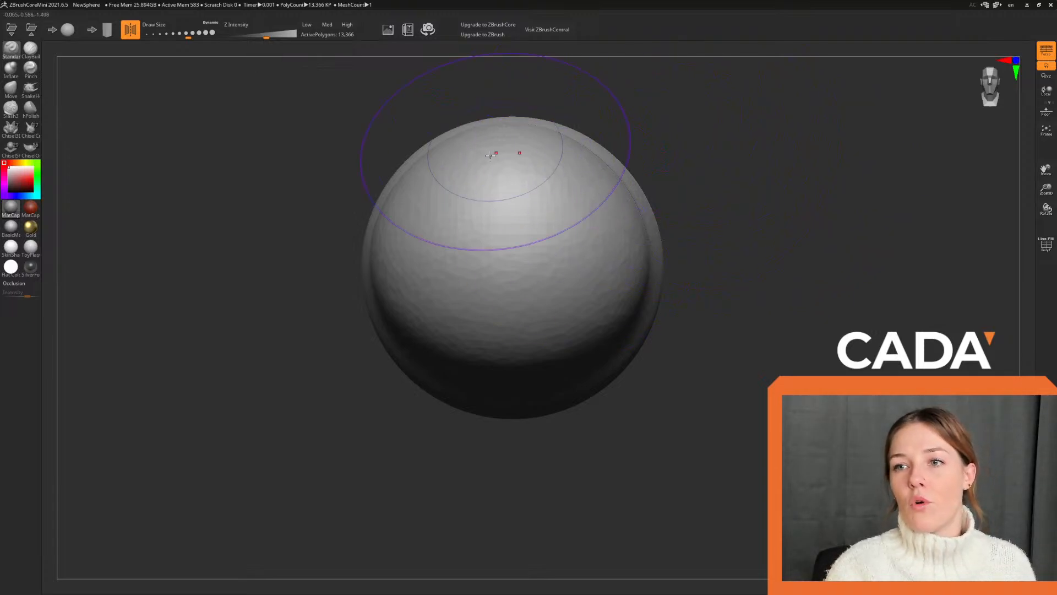
left_click_drag(749, 162, 822, 113)
left_click(1043, 49)
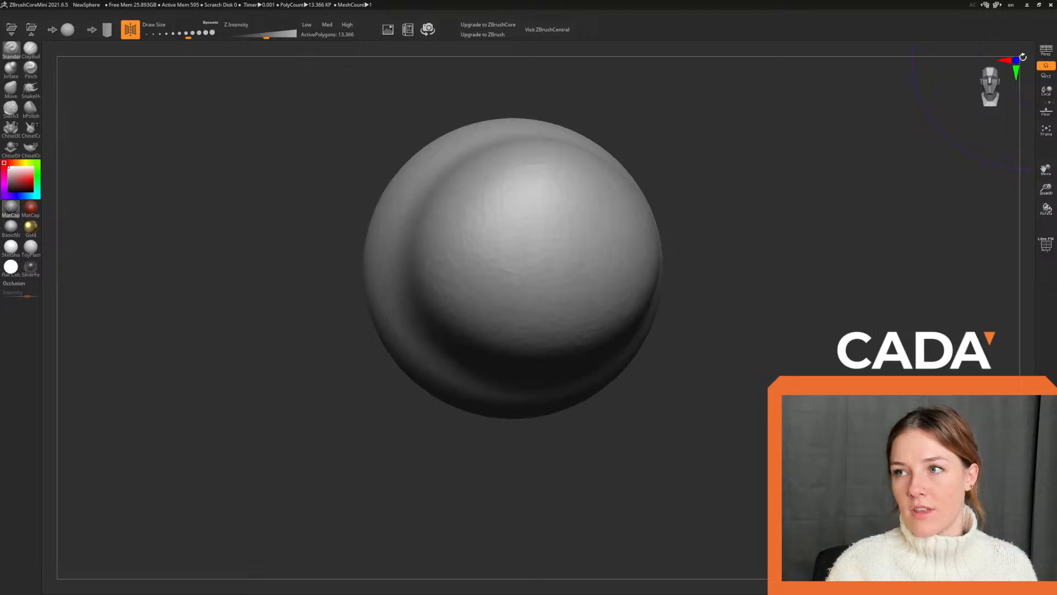
left_click_drag(854, 156, 796, 174)
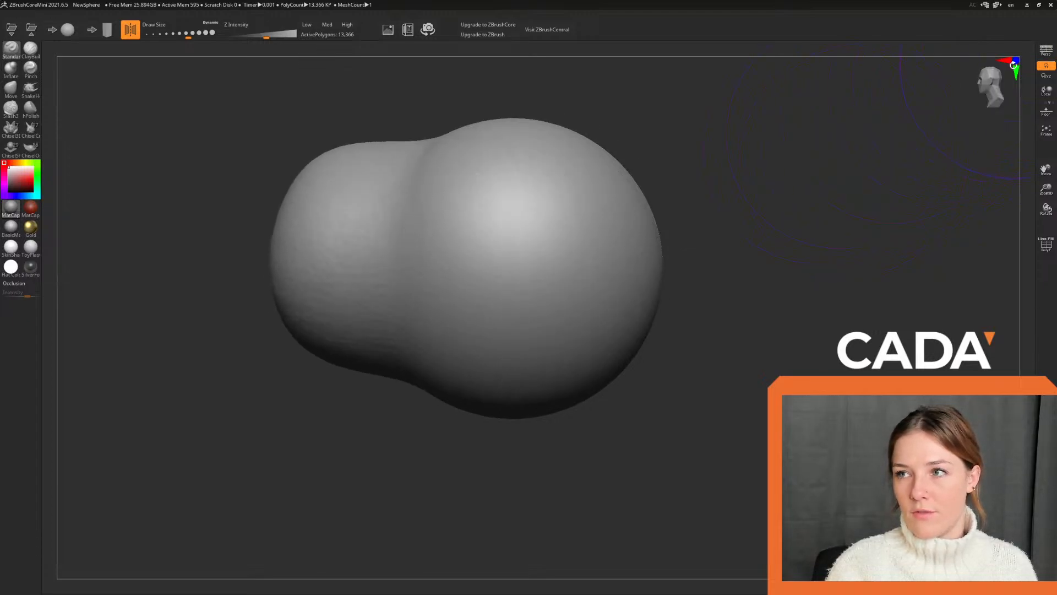
left_click(1045, 49)
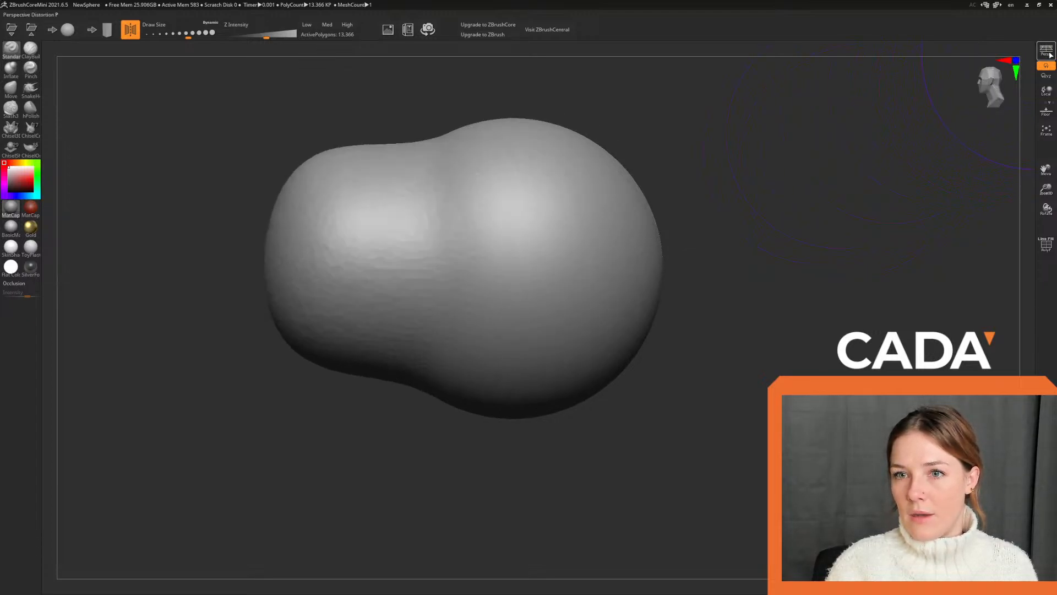
mouse_move(812, 153)
left_mouse_down()
mouse_move(841, 190)
mouse_move(848, 167)
left_mouse_up()
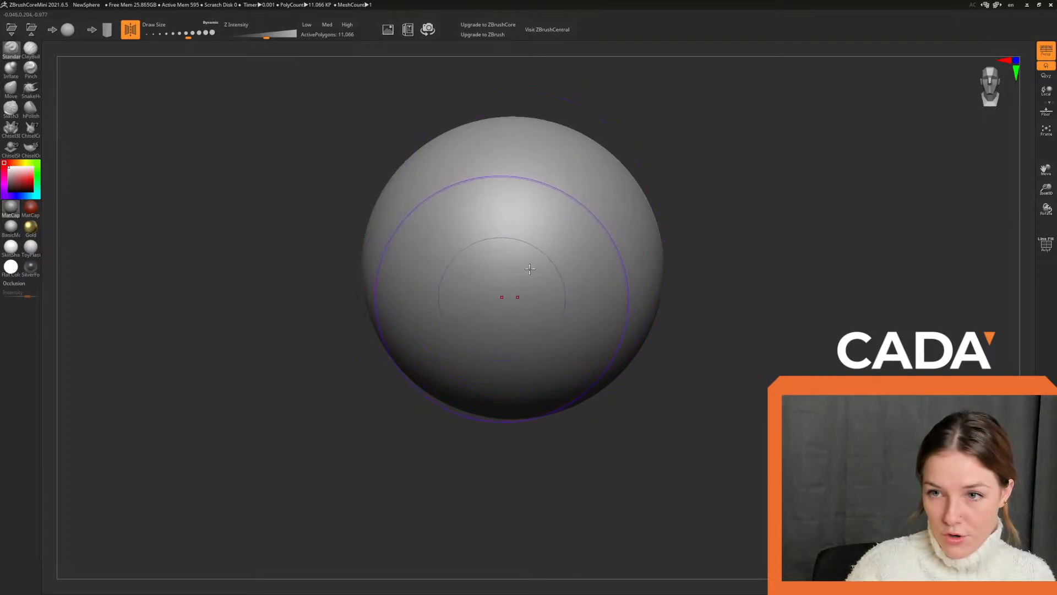
Toggle X symmetry off and on repeatedly over the sphere, leaving it active.
key("x")
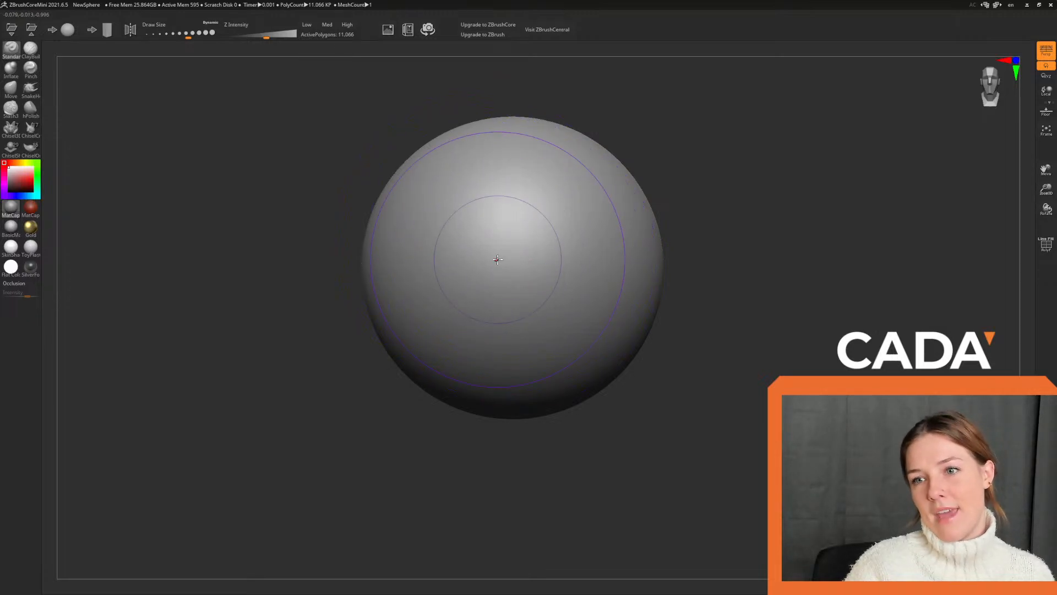
key("x")
key("x")
key("x")
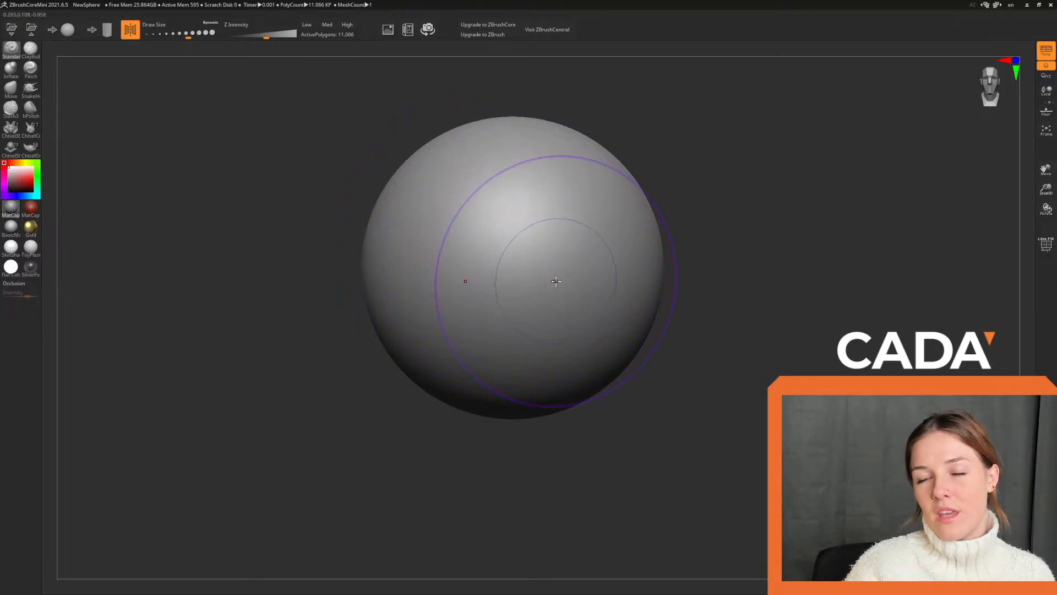
key("x")
key("x")
key("x")
key("x")
key("x")
key("x")
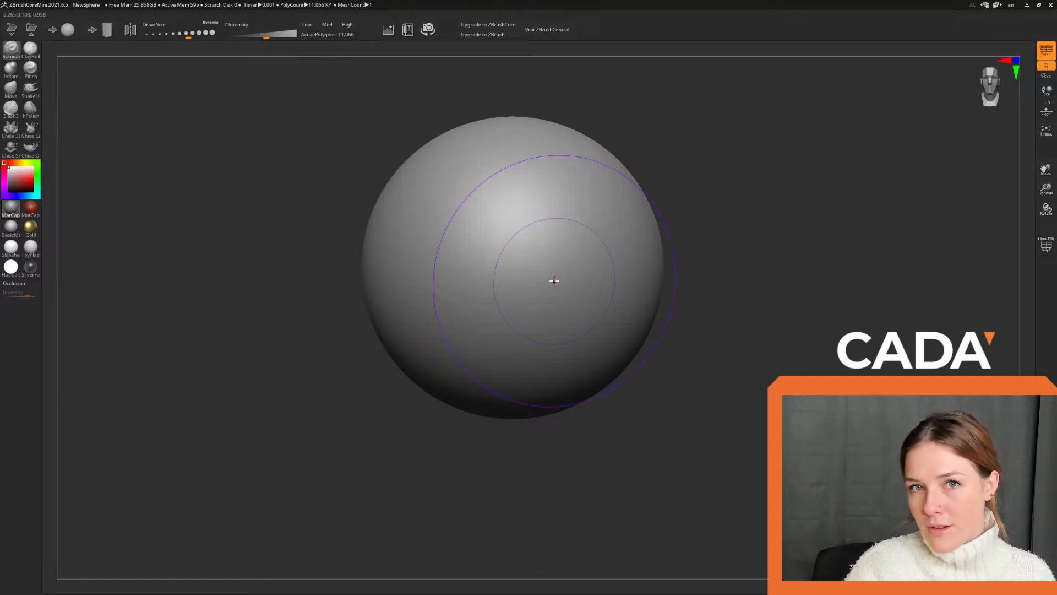
key("x")
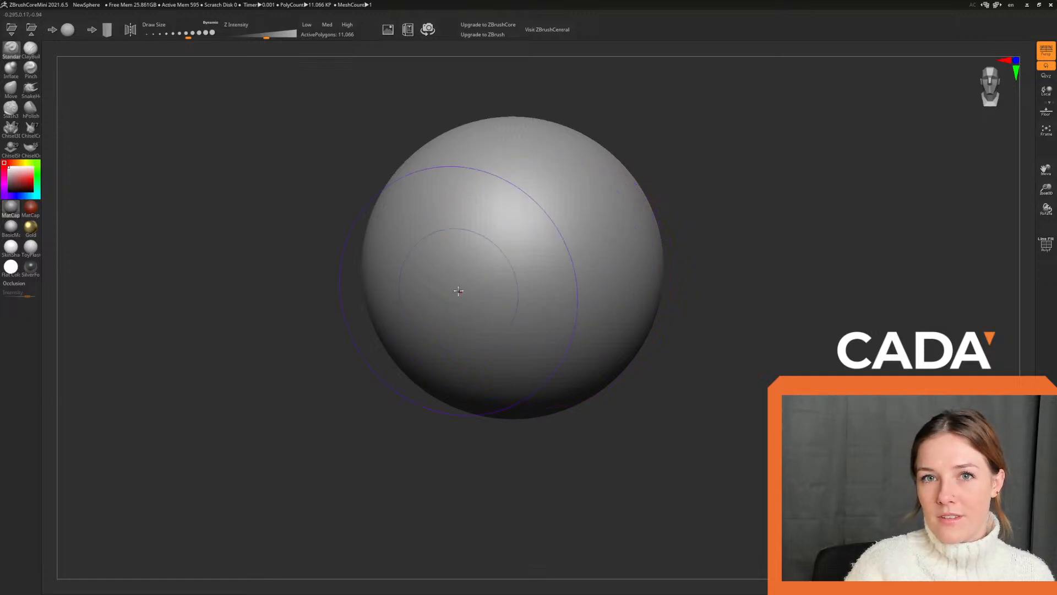
left_click(133, 34)
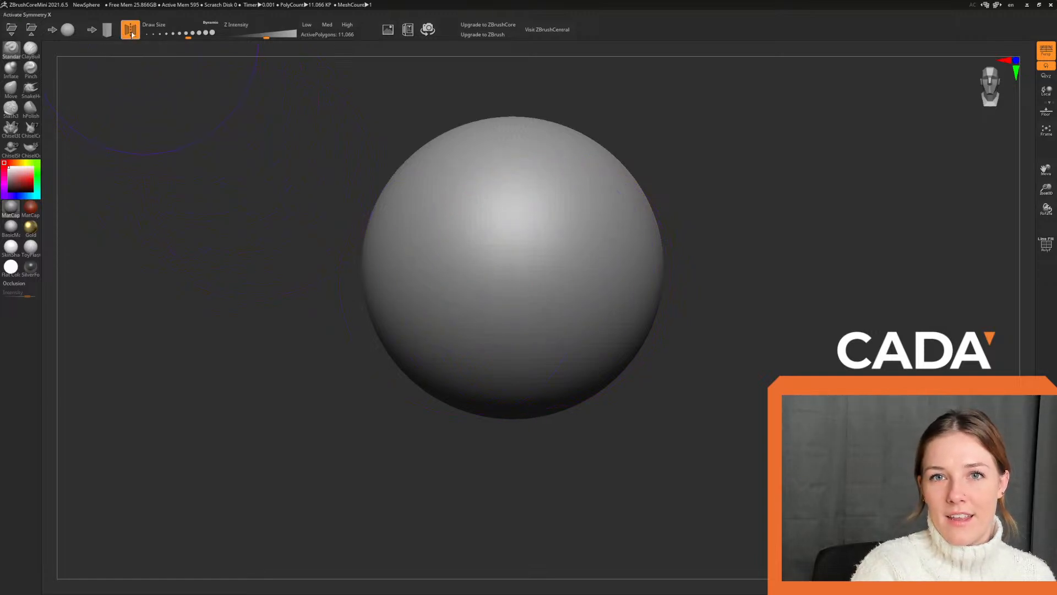
left_click(134, 34)
left_click(135, 33)
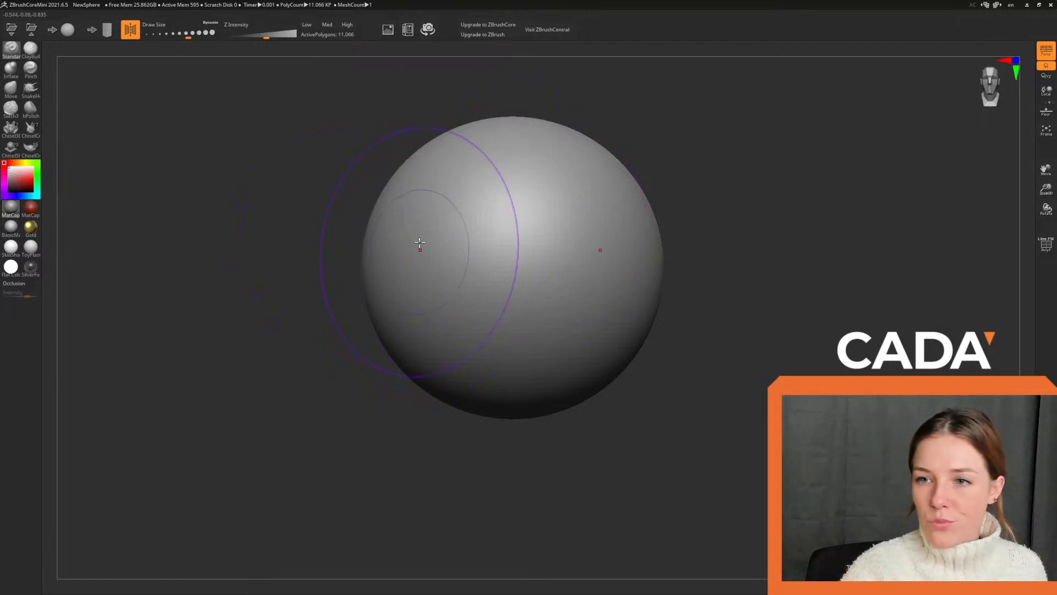
Try a symmetrical stroke on the side of the plain sphere and undo it.
left_click_drag(392, 241, 413, 260)
key("ctrl+z")
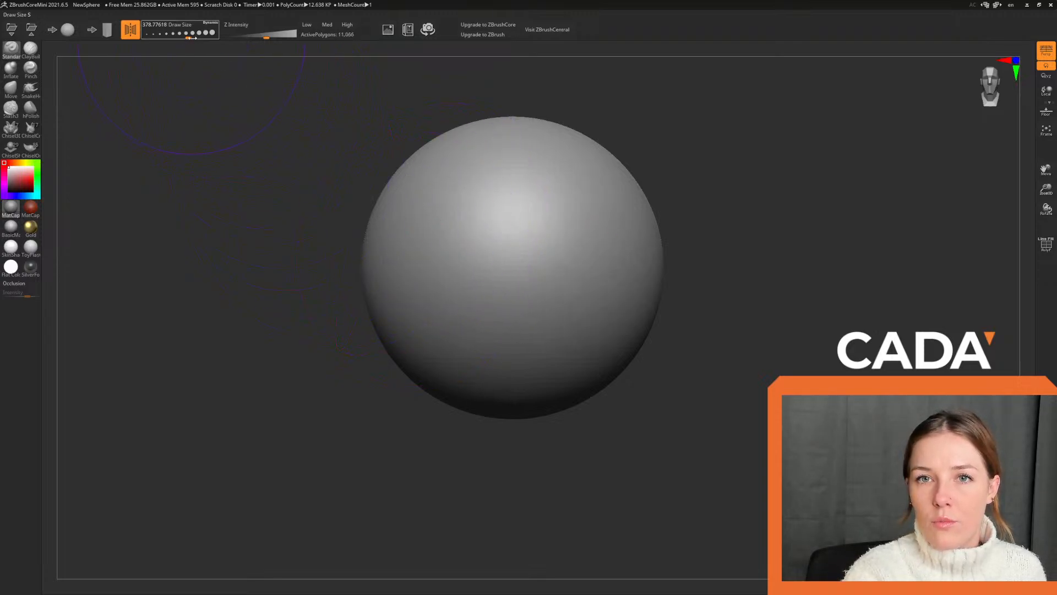
Reduce the draw size to about 262 and sculpt a raised symmetrical band across the sphere's front.
left_click_drag(187, 38, 179, 38)
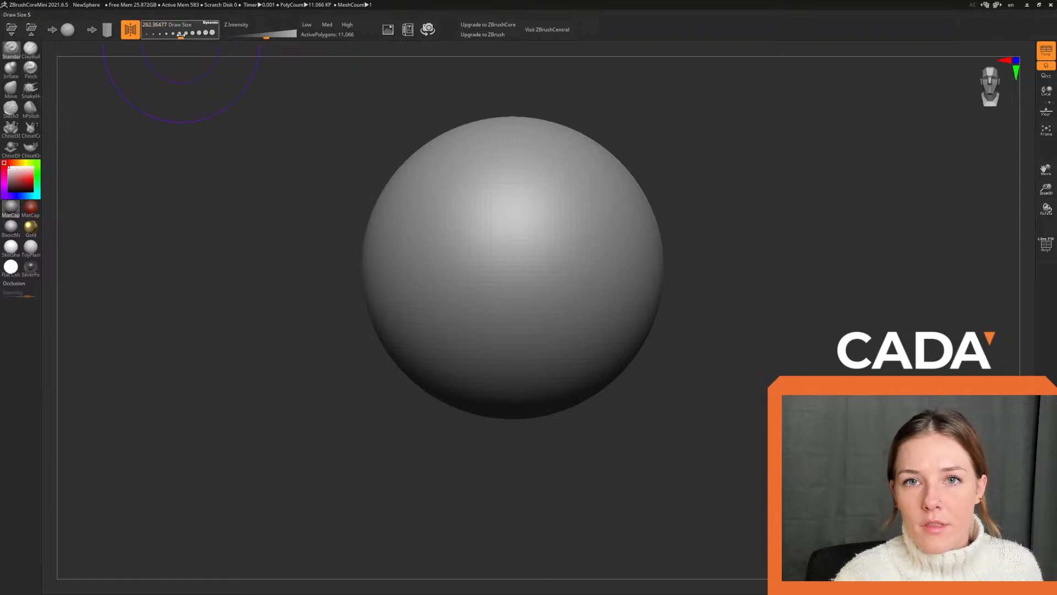
left_click(28, 67)
mouse_move(507, 249)
left_mouse_down()
mouse_move(420, 240)
mouse_move(438, 282)
mouse_move(507, 255)
mouse_move(425, 279)
mouse_move(509, 265)
mouse_move(443, 292)
mouse_move(511, 270)
mouse_move(420, 280)
mouse_move(518, 277)
mouse_move(506, 275)
left_mouse_up()
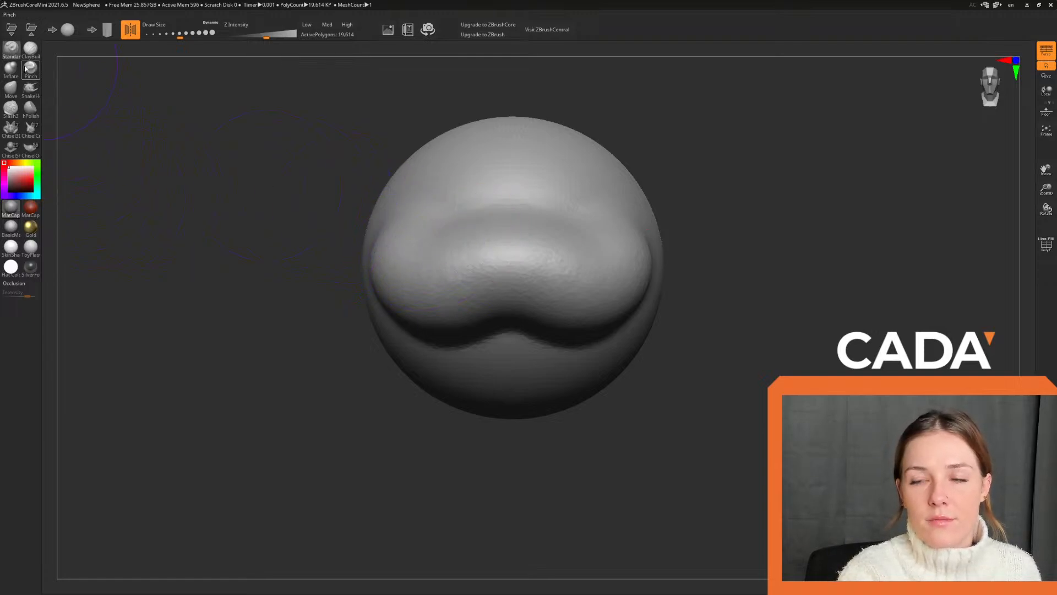
Try another symmetrical stroke on the raised band, undo the latest strokes and switch to the ClayBuildup brush.
mouse_move(411, 284)
left_mouse_down()
mouse_move(507, 276)
mouse_move(425, 300)
mouse_move(409, 287)
mouse_move(449, 259)
left_mouse_up()
mouse_move(675, 332)
left_mouse_down()
mouse_move(741, 382)
mouse_move(746, 400)
mouse_move(689, 401)
mouse_move(706, 387)
mouse_move(695, 394)
mouse_move(647, 356)
left_mouse_up()
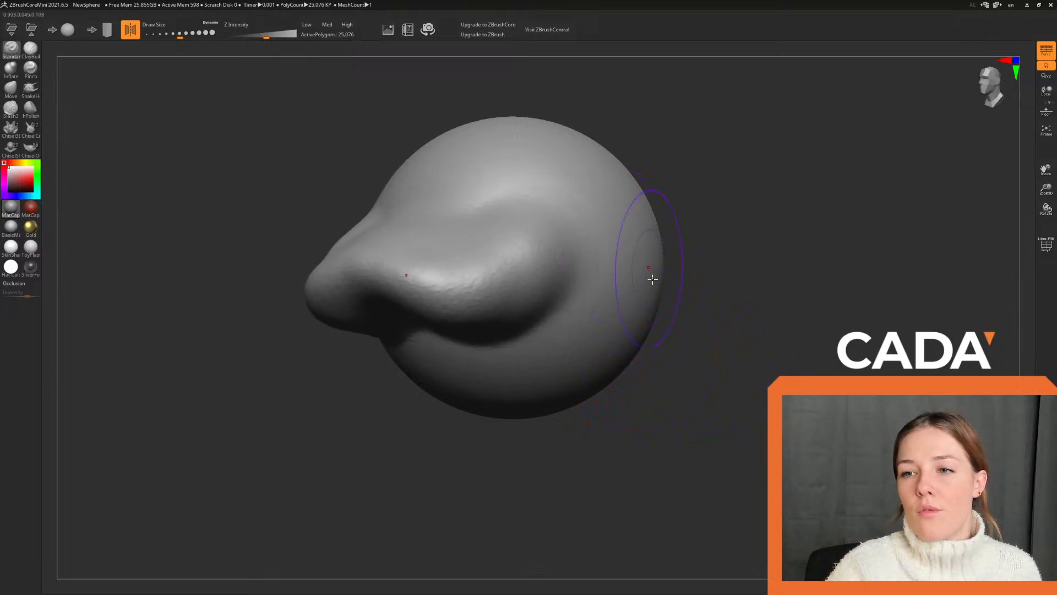
left_click(31, 50)
key("ctrl+z")
key("ctrl+z")
key("ctrl+z")
key("ctrl+z")
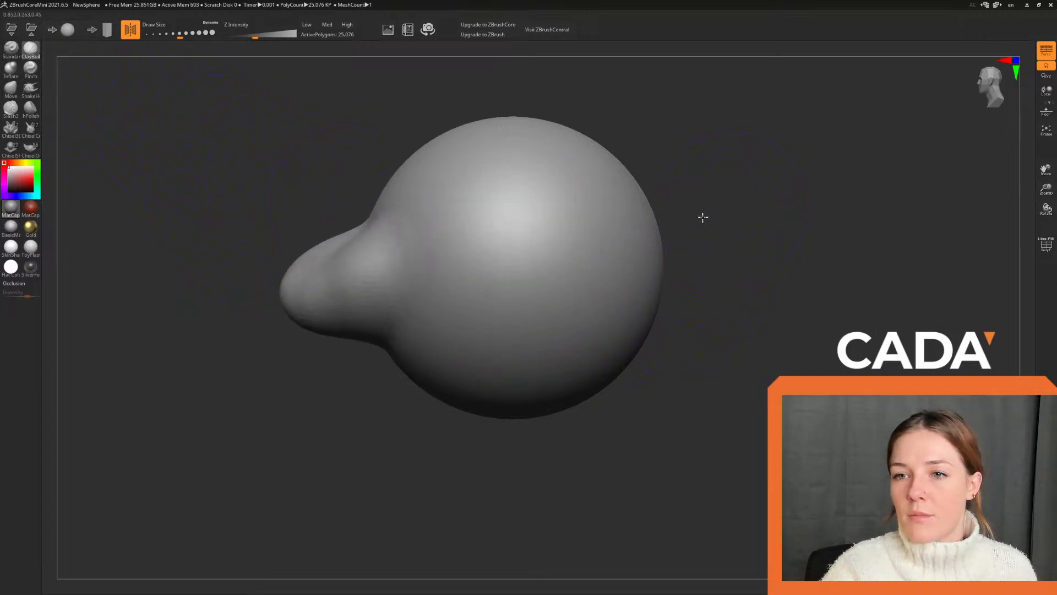
Build trial clay masses on the sides and top of the sphere with symmetrical ClayBuildup strokes.
left_click_drag(554, 177, 481, 379)
mouse_move(432, 230)
left_mouse_down()
mouse_move(559, 267)
mouse_move(443, 231)
left_mouse_up()
mouse_move(584, 217)
left_mouse_down()
mouse_move(594, 289)
mouse_move(605, 242)
left_mouse_up()
left_click_drag(706, 165, 710, 232)
mouse_move(463, 187)
left_mouse_down()
mouse_move(490, 248)
mouse_move(427, 221)
left_mouse_up()
mouse_move(555, 196)
left_mouse_down()
mouse_move(551, 183)
mouse_move(537, 220)
left_mouse_up()
mouse_move(702, 265)
left_mouse_down()
mouse_move(741, 191)
mouse_move(771, 197)
left_mouse_up()
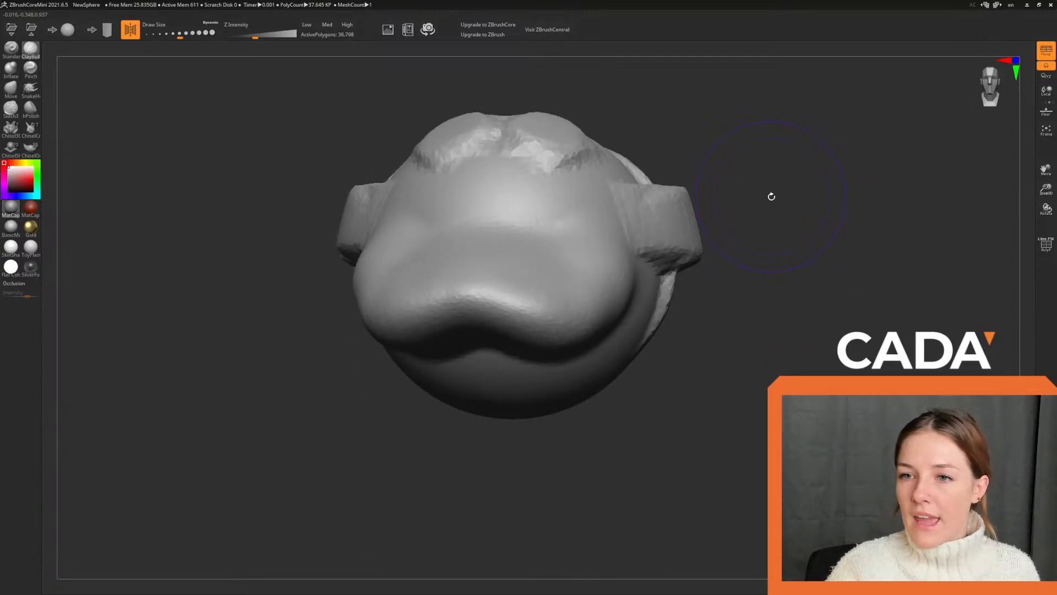
Undo all the sculpted masses, including the front band, back to the plain sphere.
key("ctrl+z")
key("ctrl+z")
key("ctrl+z")
key("ctrl+z")
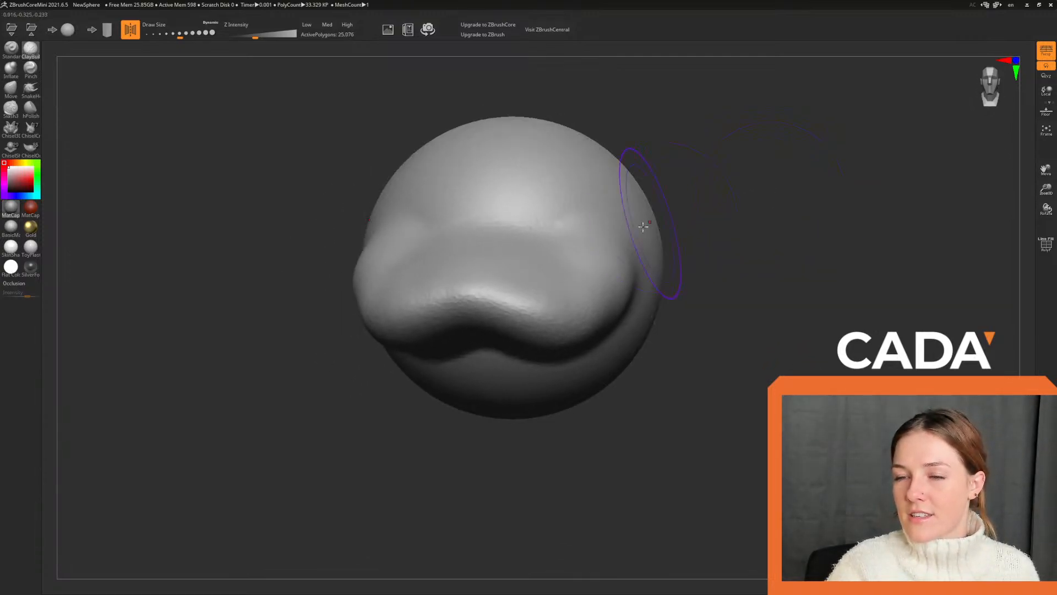
key("ctrl+z")
key("ctrl+z")
key("ctrl+z")
key("ctrl+z")
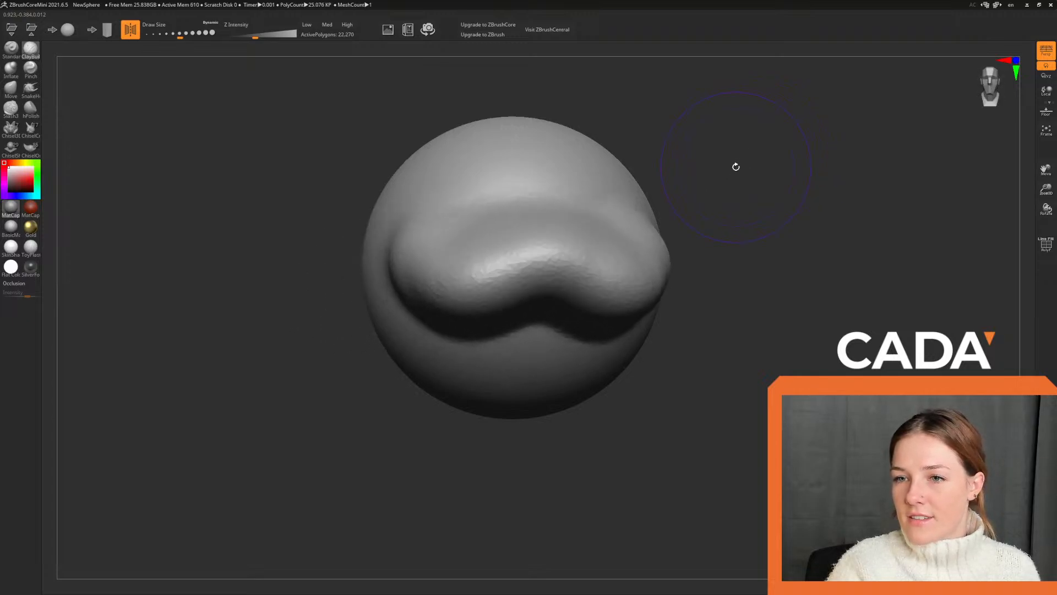
key("ctrl+z")
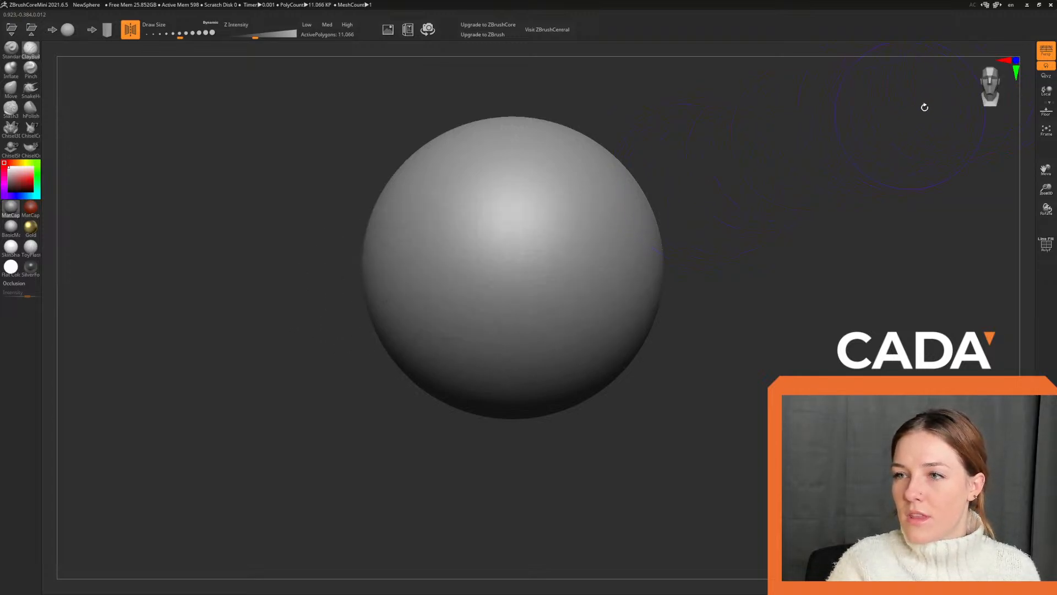
Sculpt a thick symmetrical band across the sphere's front with the ClayBuildup brush.
mouse_move(377, 253)
left_mouse_down()
mouse_move(457, 286)
mouse_move(510, 248)
mouse_move(364, 238)
mouse_move(510, 264)
mouse_move(417, 273)
left_mouse_up()
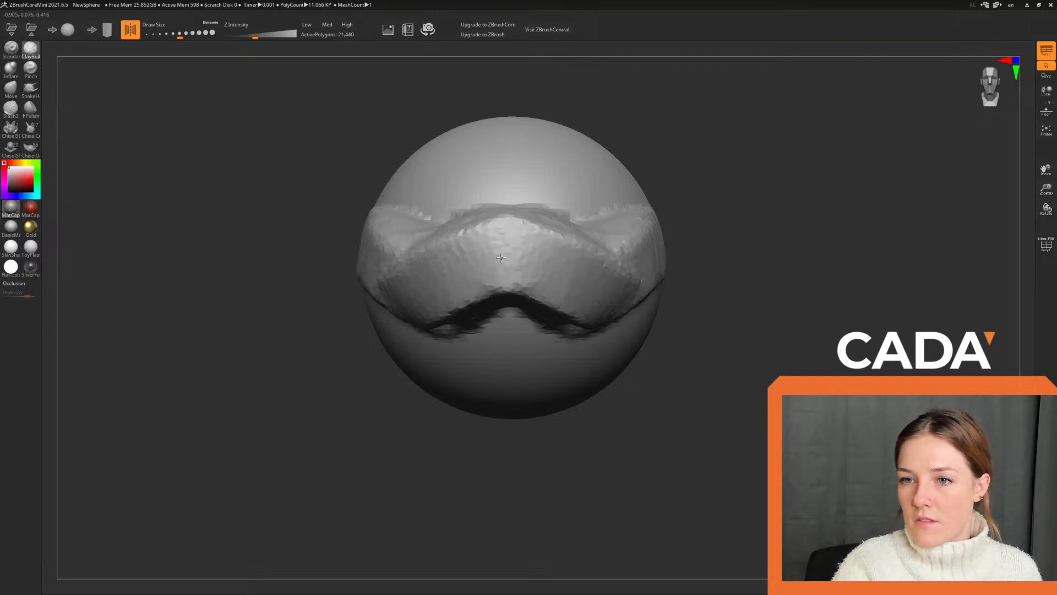
left_click_drag(370, 269, 373, 263)
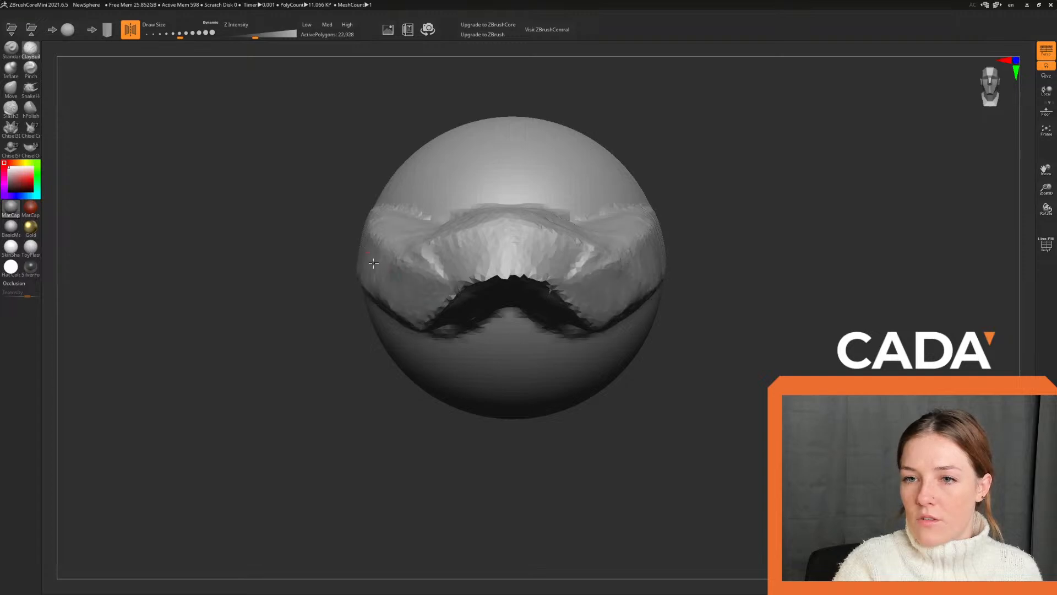
mouse_move(743, 258)
left_mouse_down()
mouse_move(711, 255)
mouse_move(718, 315)
mouse_move(746, 258)
mouse_move(750, 210)
mouse_move(751, 257)
mouse_move(776, 277)
mouse_move(746, 295)
mouse_move(730, 345)
mouse_move(735, 362)
mouse_move(746, 292)
left_mouse_up()
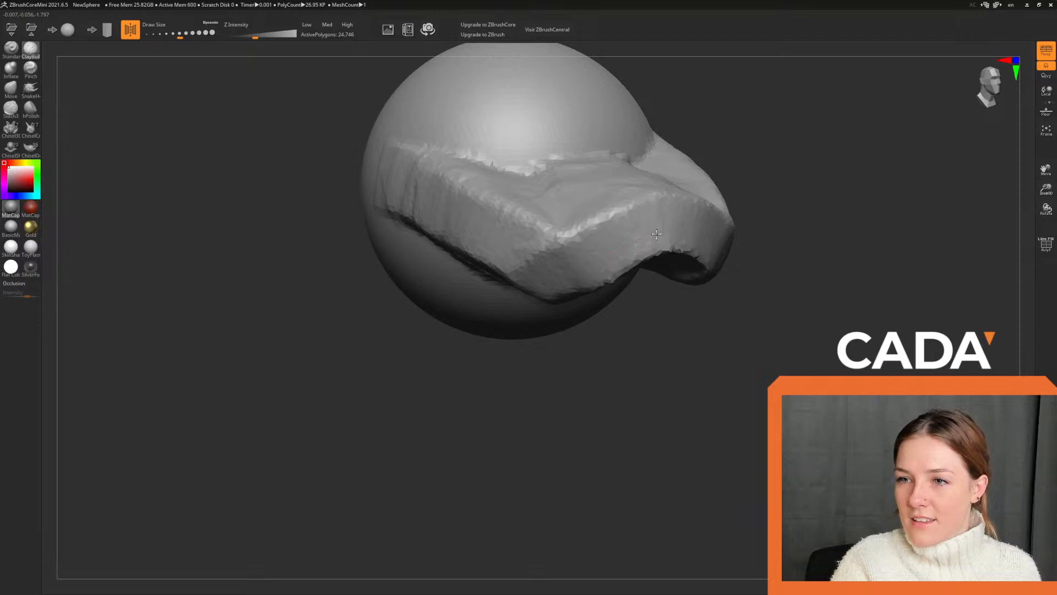
Try another ClayBuildup stroke on the band's front face, examine its facets up close and undo the stroke.
left_click_drag(674, 226, 708, 259)
mouse_move(771, 266)
left_mouse_down()
mouse_move(831, 252)
mouse_move(821, 280)
mouse_move(811, 272)
mouse_move(720, 283)
mouse_move(818, 257)
mouse_move(562, 380)
mouse_move(650, 447)
mouse_move(508, 457)
mouse_move(531, 390)
left_mouse_up()
mouse_move(583, 349)
left_mouse_down("alt")
mouse_move(645, 385)
mouse_move(685, 342)
left_mouse_up("alt")
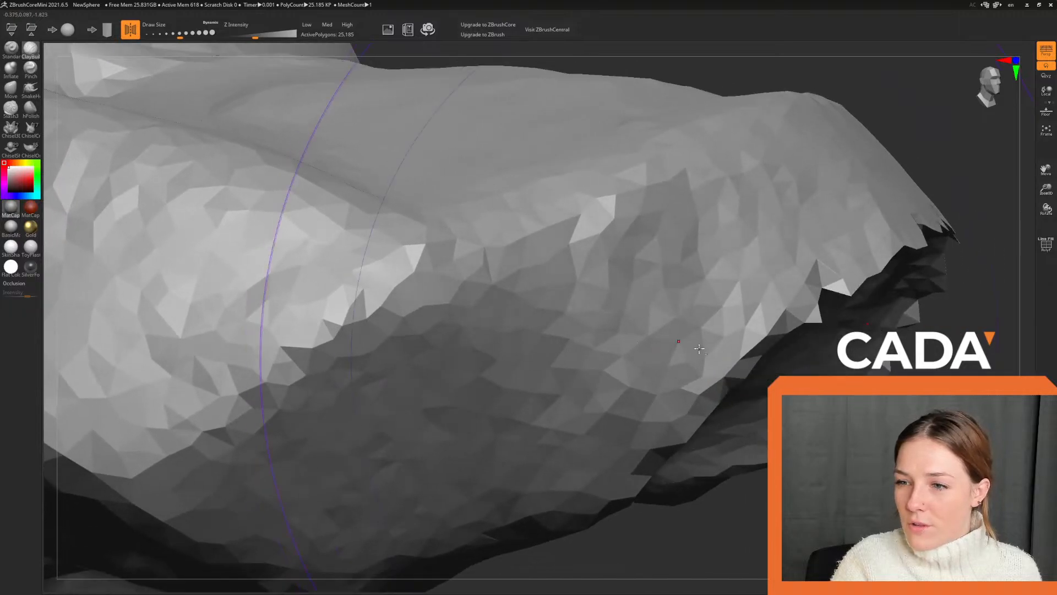
mouse_move(891, 457)
left_mouse_down()
mouse_move(725, 462)
mouse_move(647, 445)
left_mouse_up()
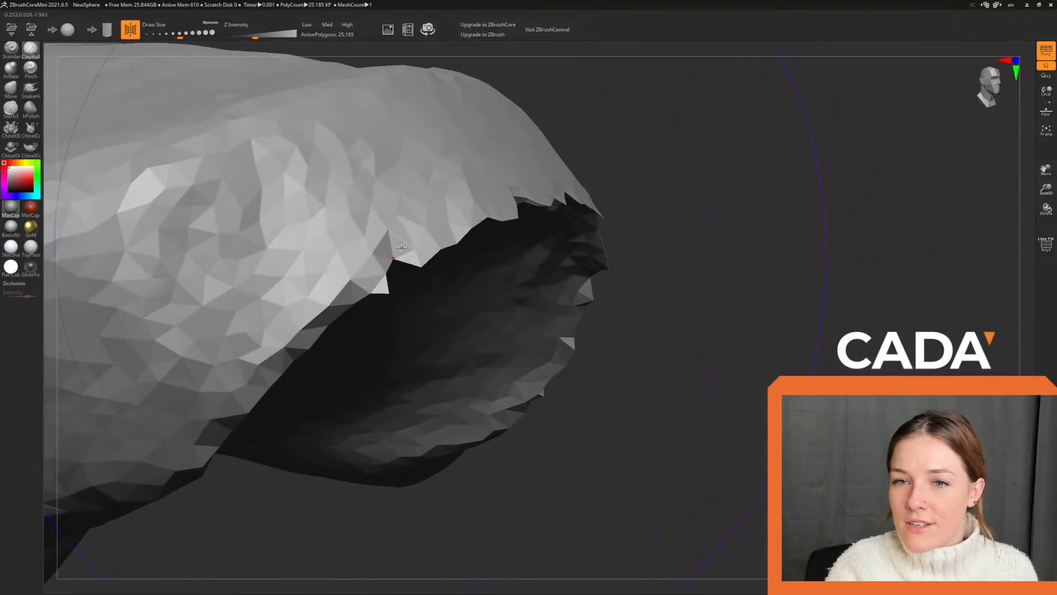
key("ctrl+z")
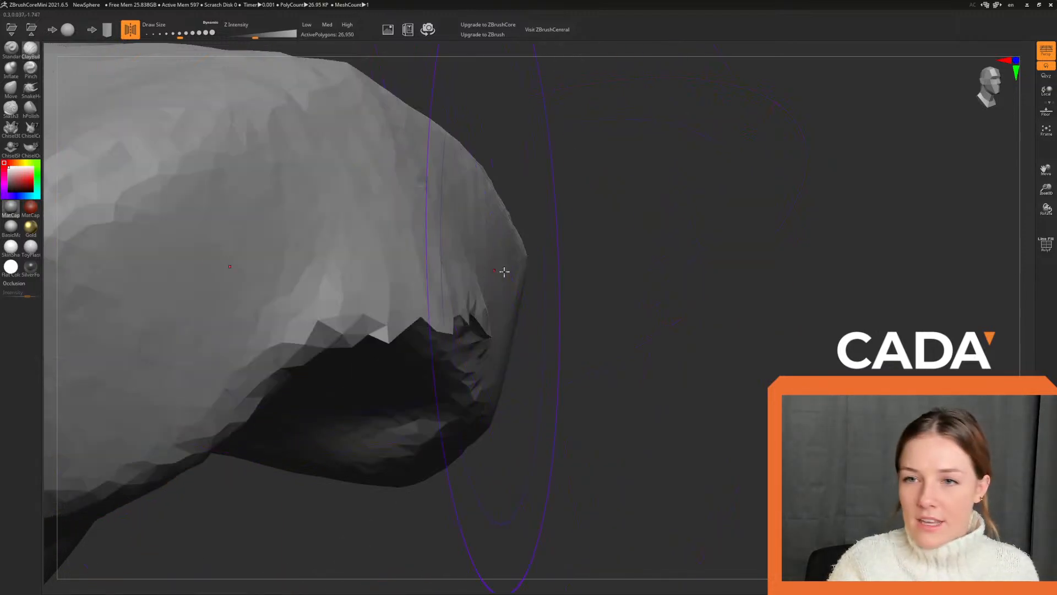
Rework the front face of the protruding band with further ClayBuildup strokes.
left_click_drag(696, 331, 639, 305, "alt")
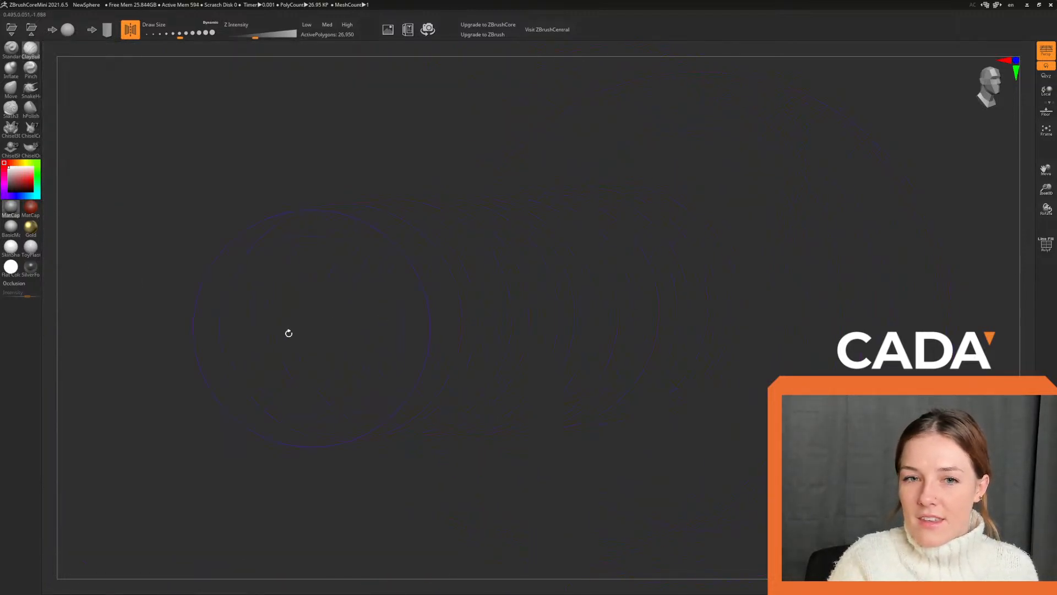
mouse_move(288, 333)
left_mouse_down()
mouse_move(193, 342)
mouse_move(753, 321)
mouse_move(668, 429)
mouse_move(730, 410)
mouse_move(677, 425)
left_mouse_up()
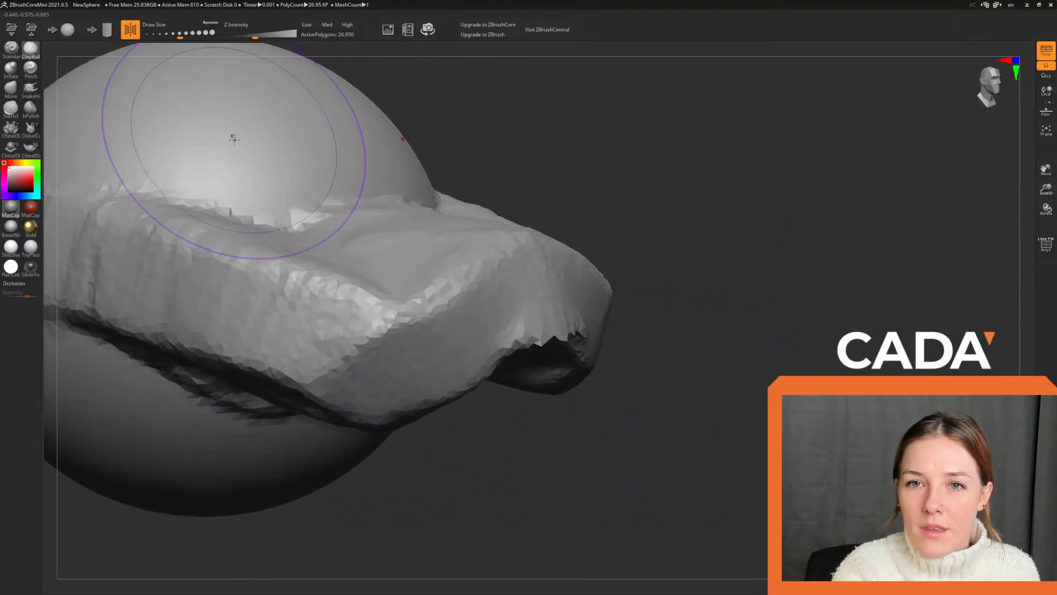
left_click_drag(441, 347, 524, 308)
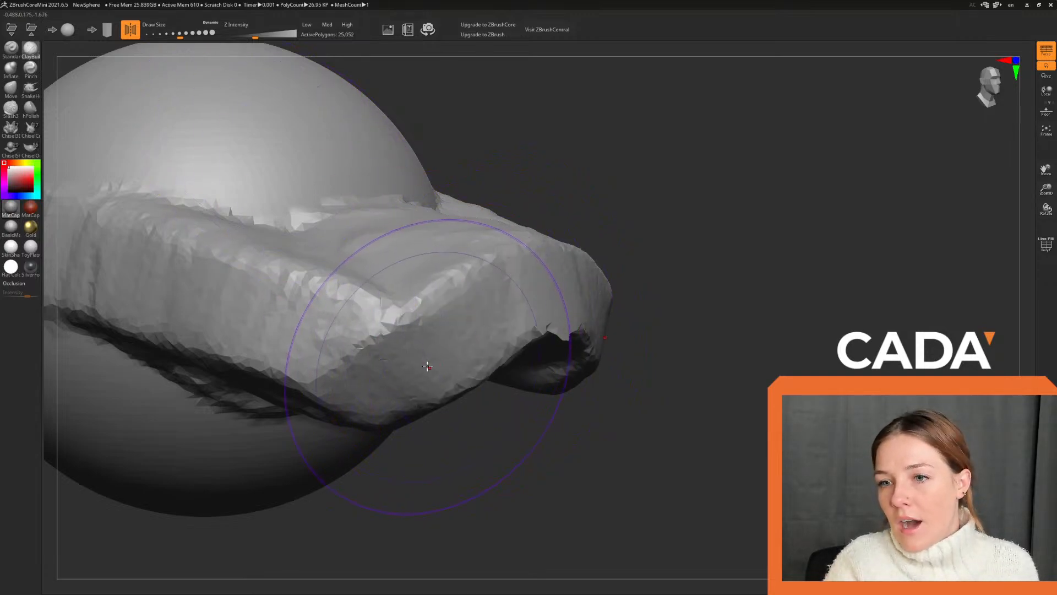
left_click_drag(428, 365, 662, 275)
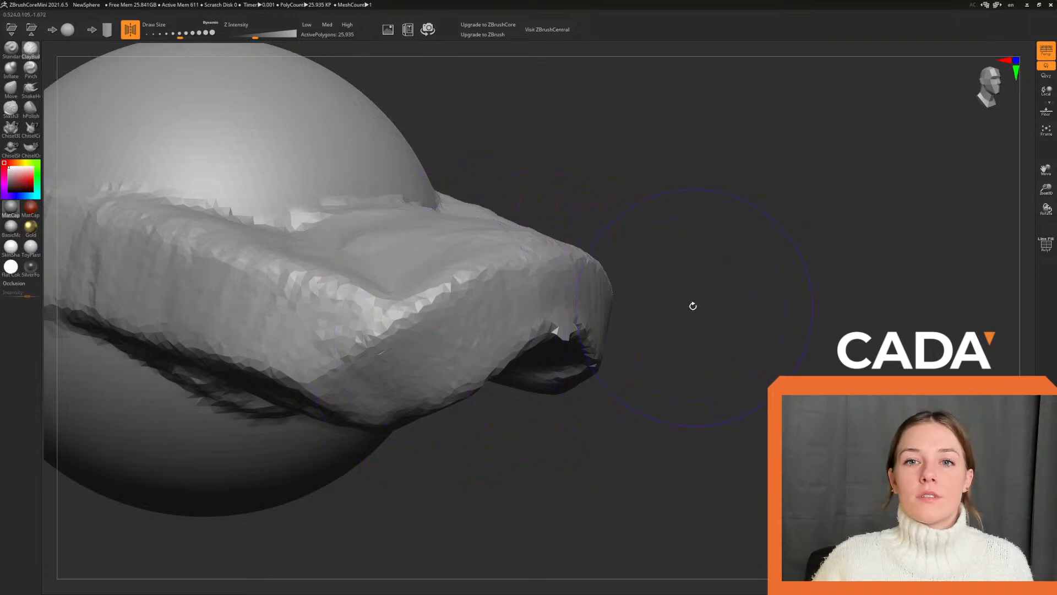
Reduce the draw size and sculpt a thin raised spiral on the smooth upper part of the sphere.
mouse_move(606, 142)
left_mouse_down()
mouse_move(694, 224)
mouse_move(703, 177)
mouse_move(732, 210)
left_mouse_up()
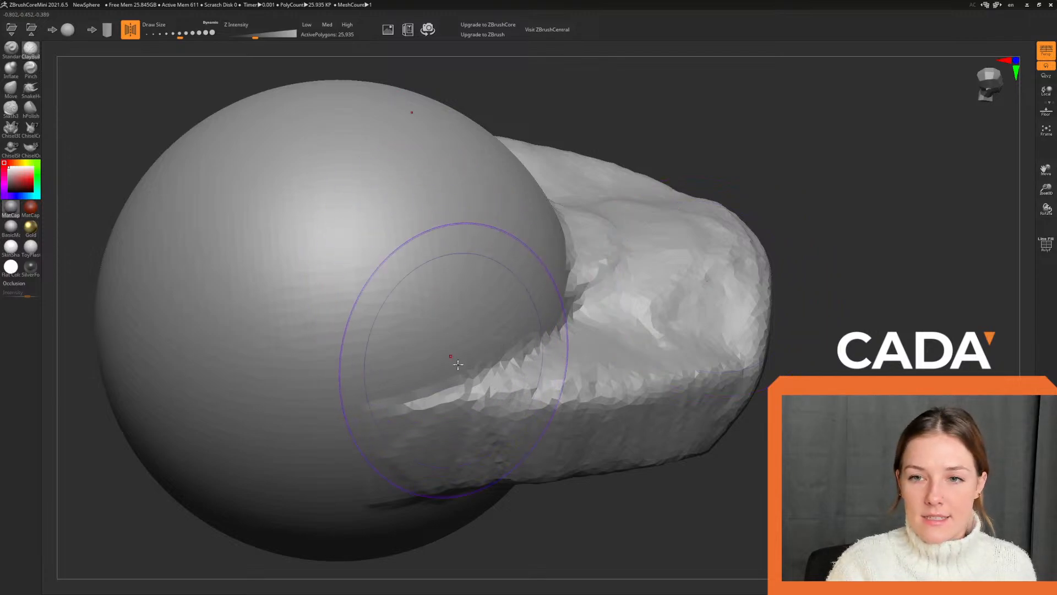
left_click_drag(602, 123, 402, 250, "alt")
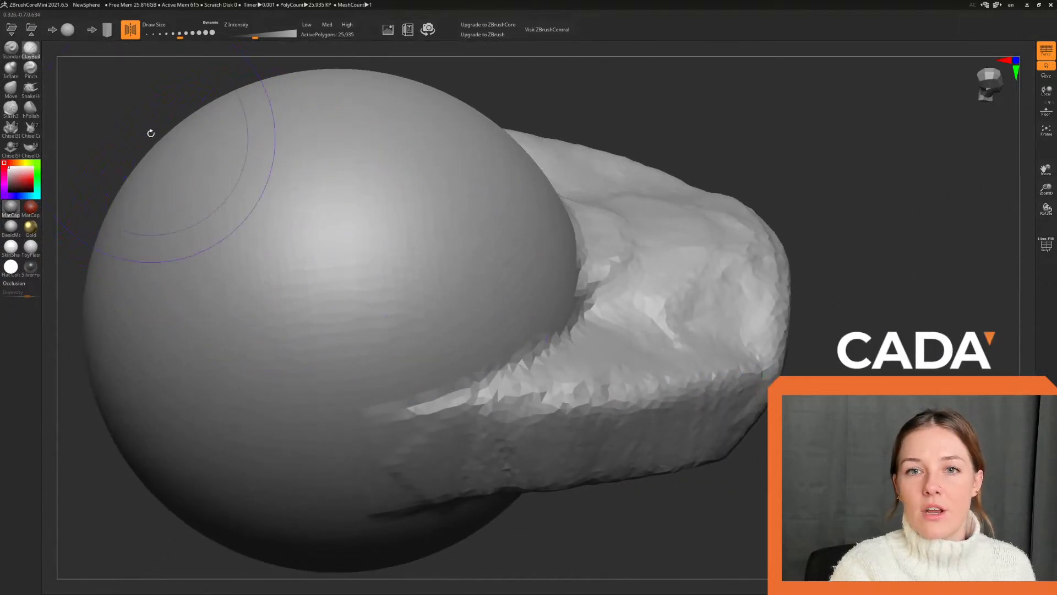
mouse_move(147, 134)
left_mouse_down("alt")
mouse_move(174, 121)
mouse_move(167, 139)
mouse_move(210, 111)
mouse_move(279, 102)
mouse_move(256, 93)
left_mouse_up("alt")
left_click_drag(179, 37, 156, 38)
mouse_move(305, 353)
left_mouse_down()
mouse_move(292, 333)
mouse_move(413, 106)
mouse_move(389, 306)
mouse_move(402, 184)
mouse_move(388, 212)
left_mouse_up()
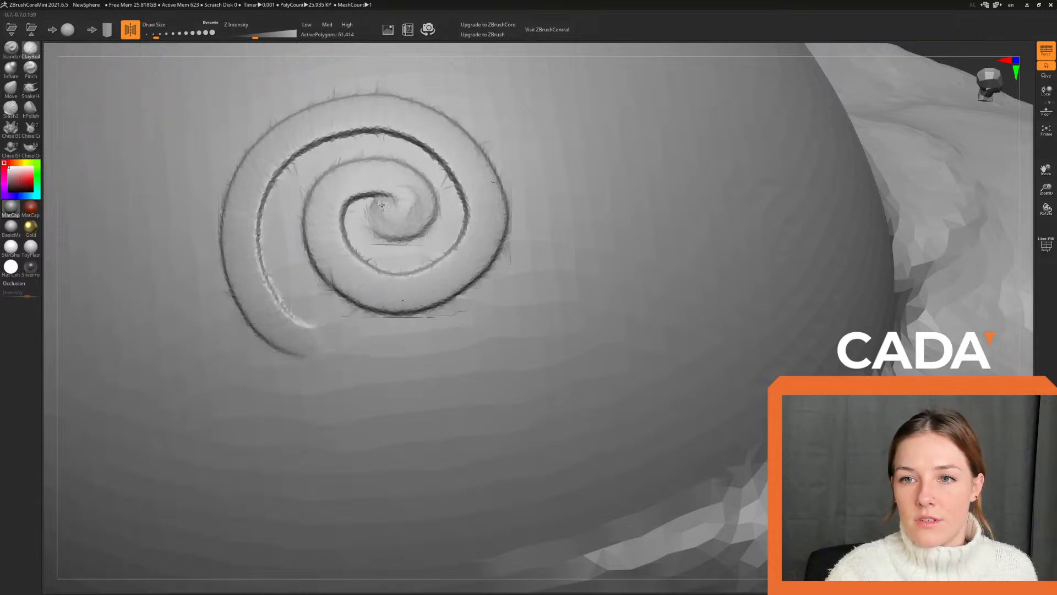
Turn on the polyframe over the spiral, toggling it repeatedly to compare the mesh density inside and around the relief.
mouse_move(947, 47)
left_mouse_down("alt")
mouse_move(848, 73)
mouse_move(781, 171)
mouse_move(793, 135)
mouse_move(756, 164)
mouse_move(741, 153)
mouse_move(768, 121)
mouse_move(795, 120)
mouse_move(247, 104)
left_mouse_up("alt")
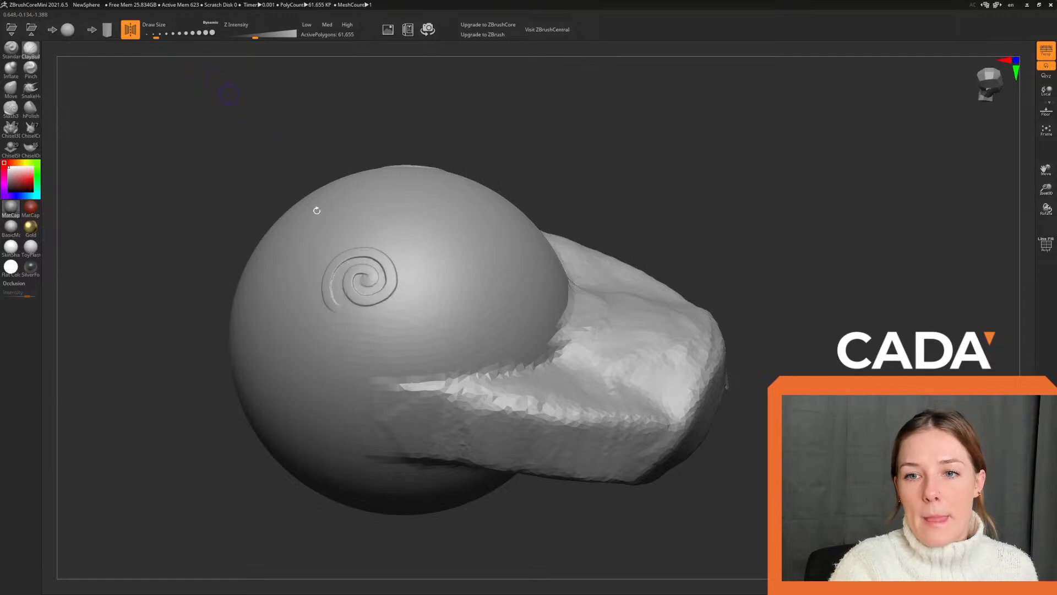
left_click_drag(215, 266, 341, 119, "alt")
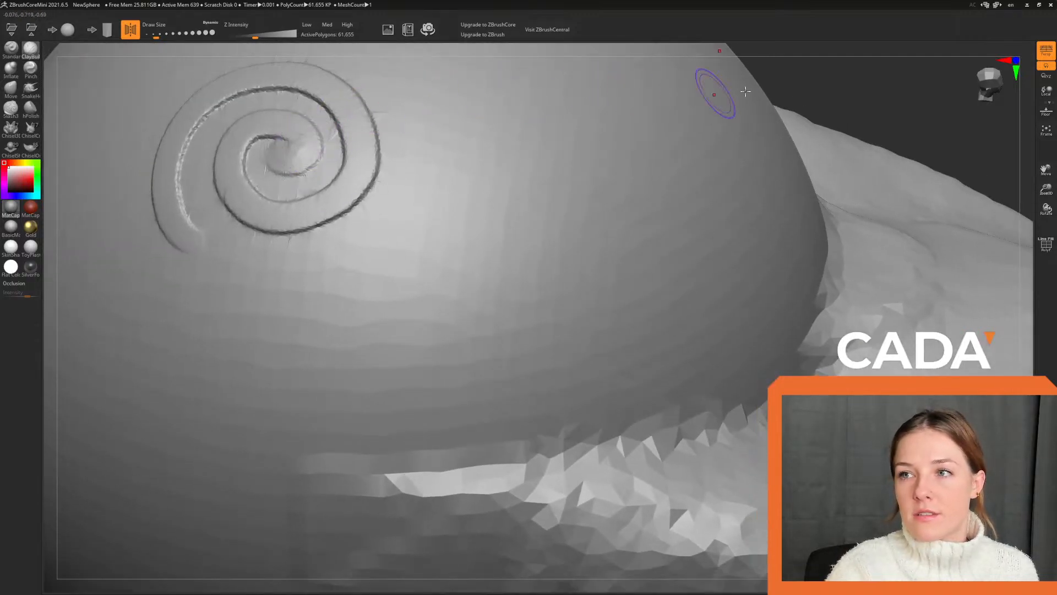
left_click_drag(839, 85, 903, 160)
mouse_move(713, 51)
left_mouse_down()
mouse_move(724, 255)
mouse_move(640, 214)
mouse_move(826, 177)
left_mouse_up()
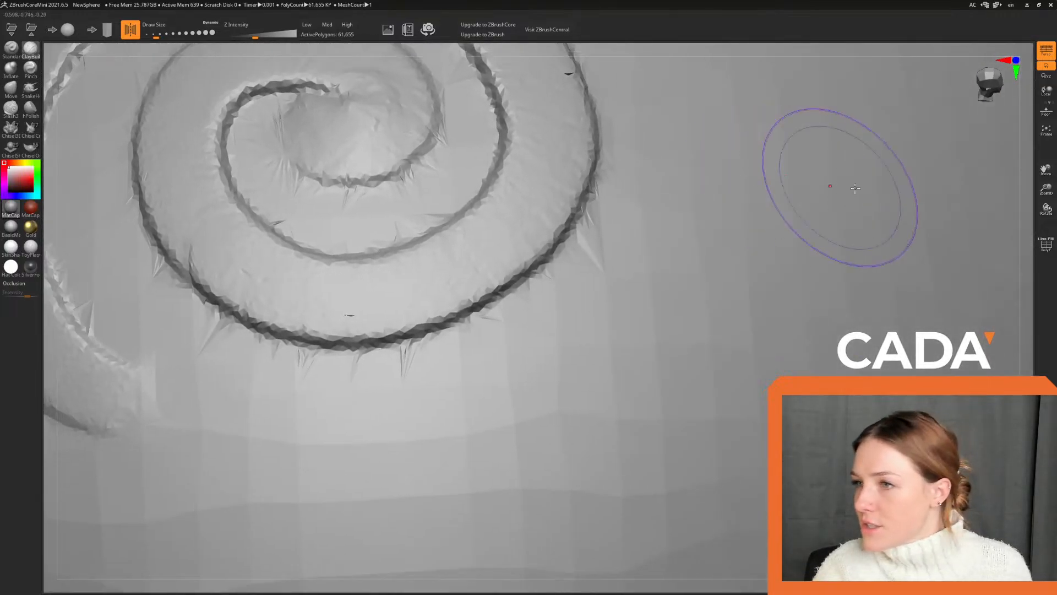
left_click(1046, 245)
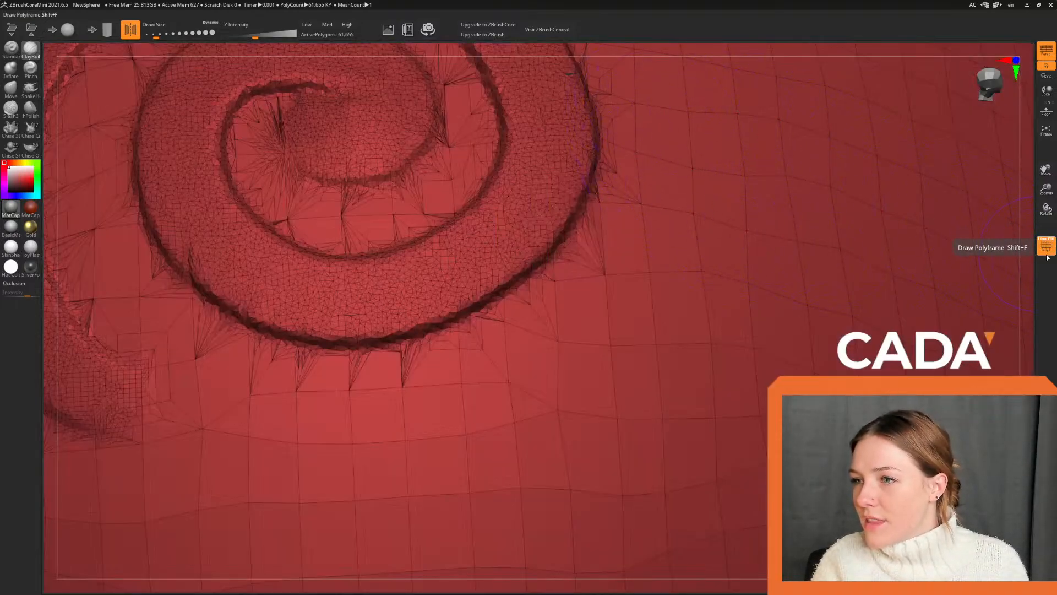
left_click(1045, 243)
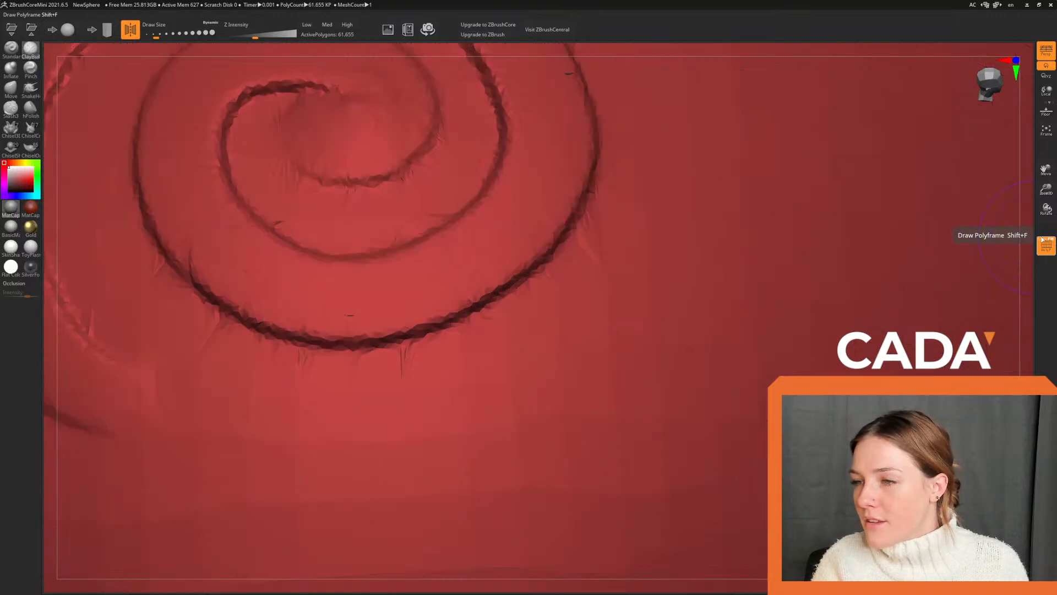
left_click(1045, 244)
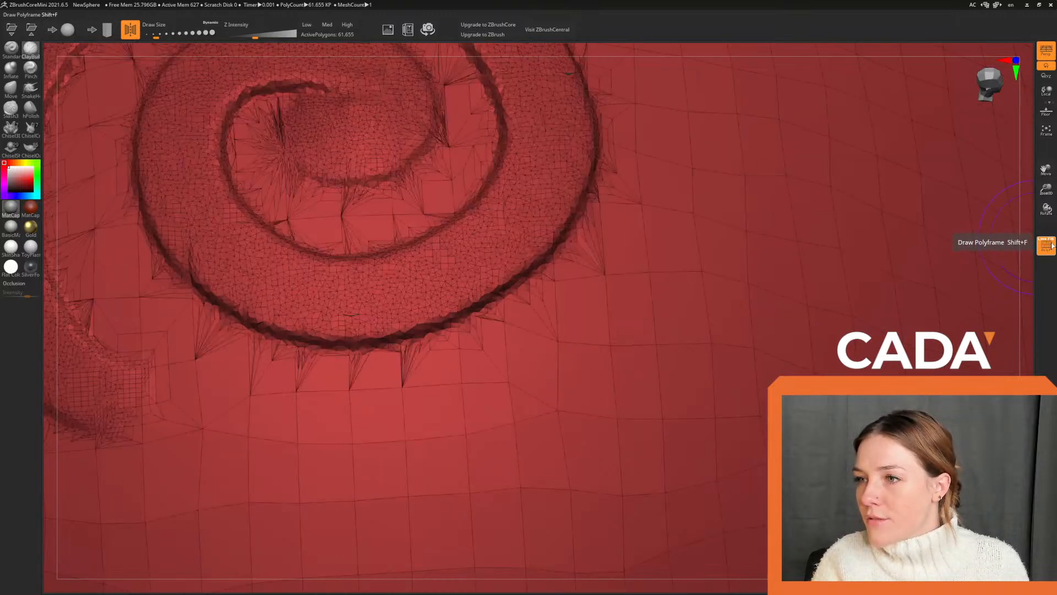
left_click(1046, 243)
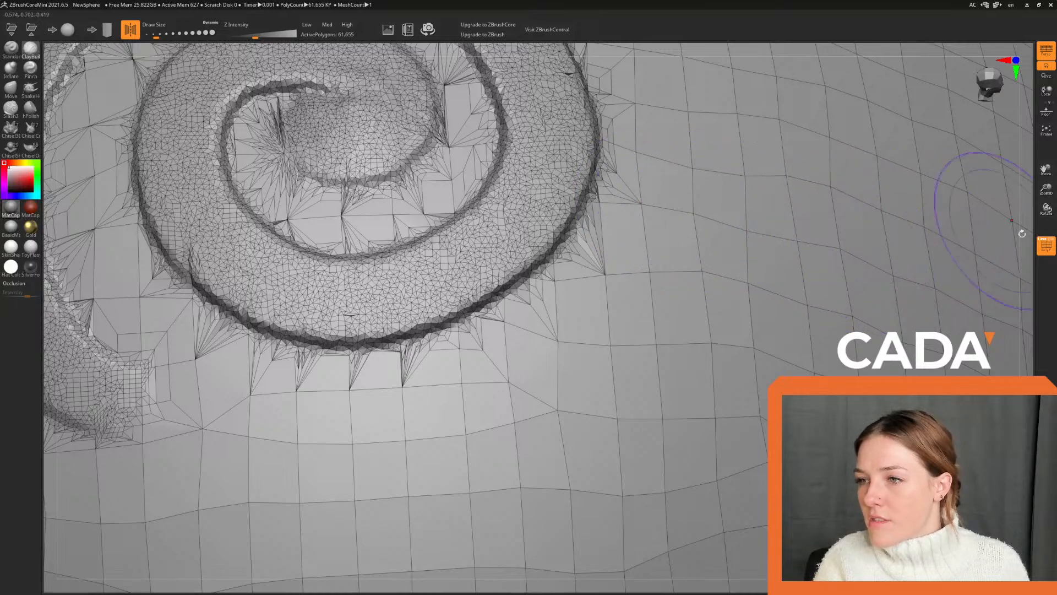
left_click(1047, 248)
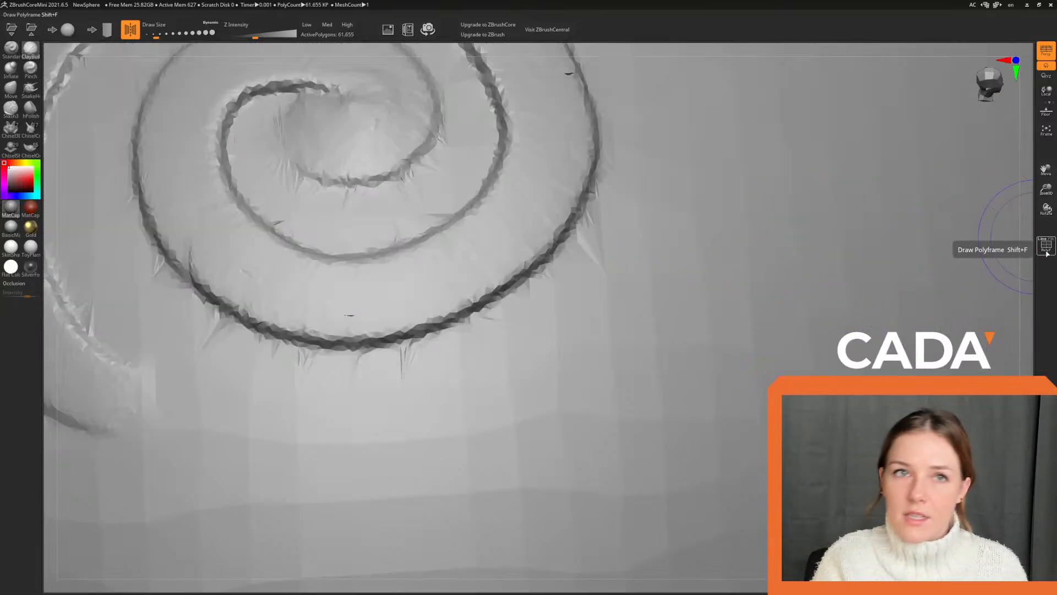
left_click(1047, 248)
left_click(1047, 246)
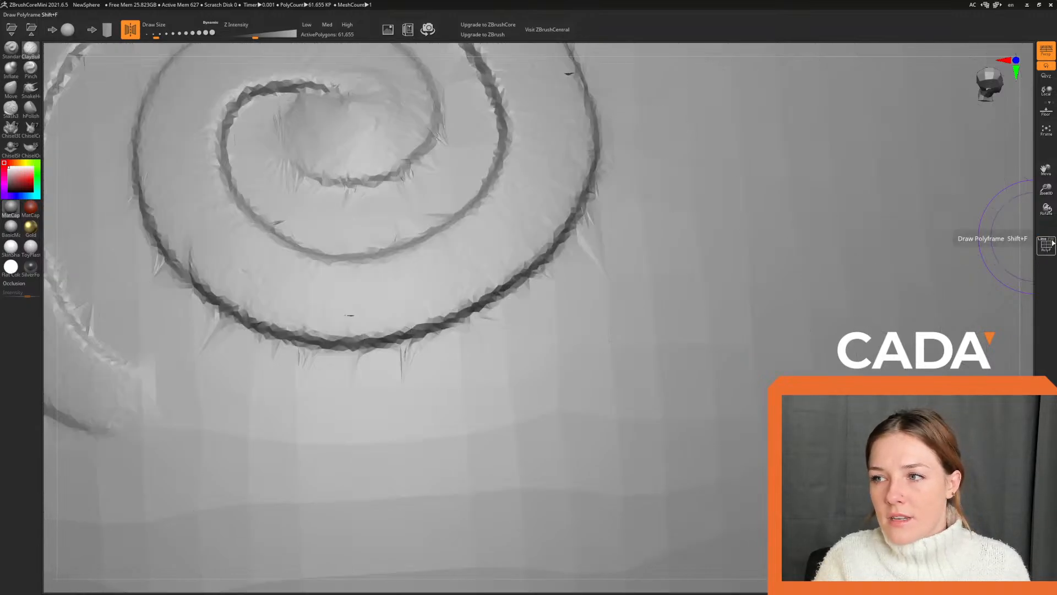
left_click(1047, 249)
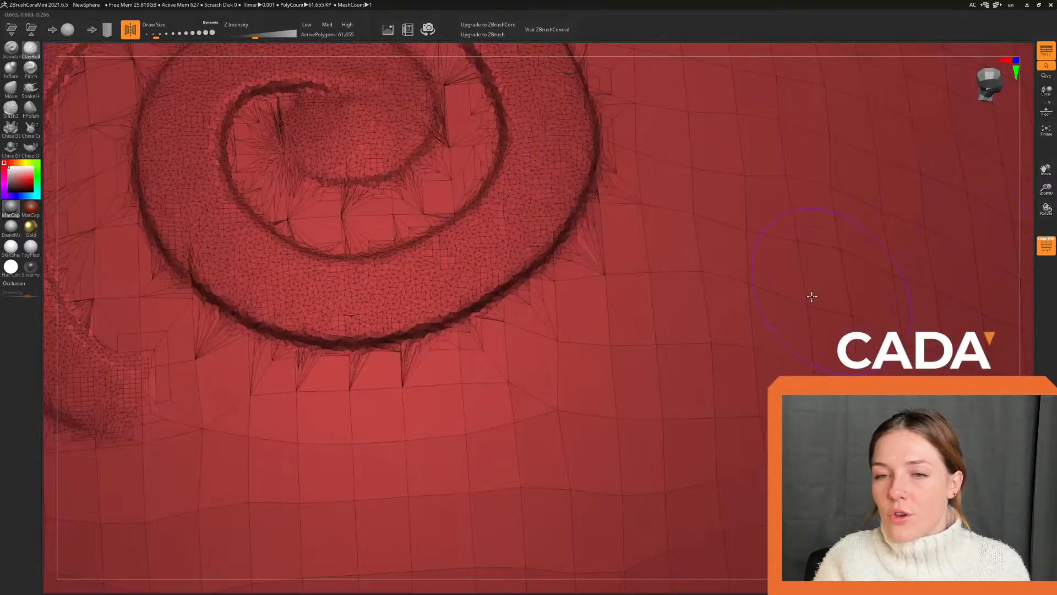
Sculpt an angular raised stroke beside the spiral and fill the area inside its bend with the polyframe displayed.
left_click_drag(653, 54, 578, 130, "alt")
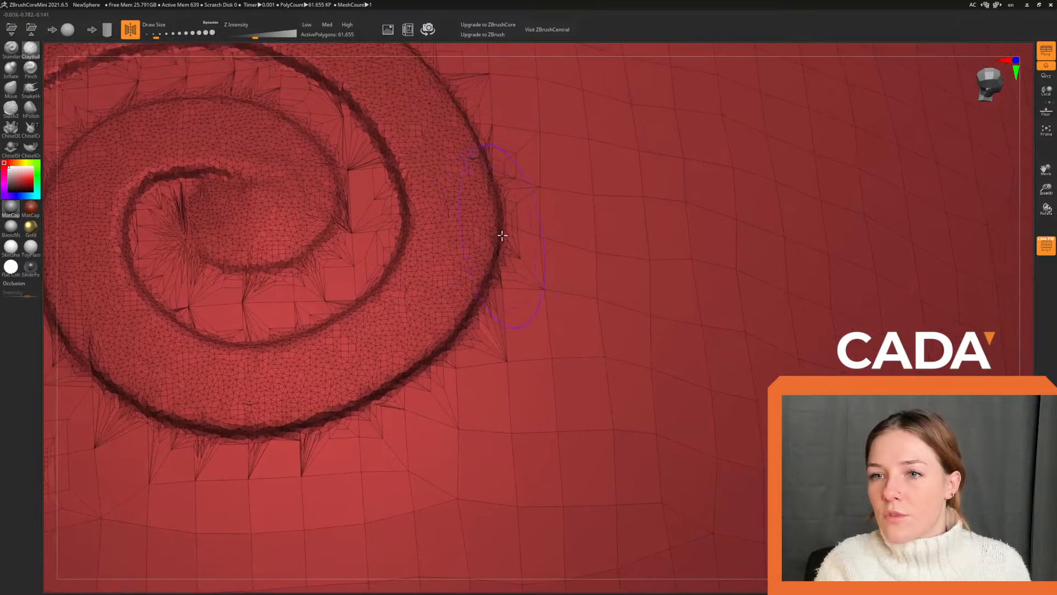
mouse_move(501, 230)
left_mouse_down()
mouse_move(734, 182)
mouse_move(718, 276)
mouse_move(573, 485)
left_mouse_up()
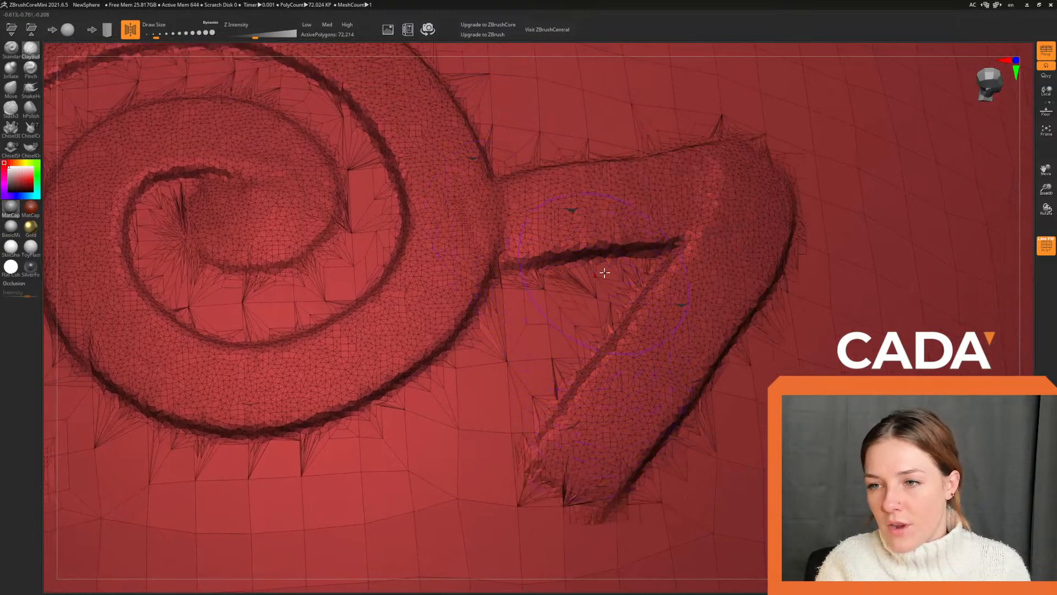
mouse_move(623, 269)
left_mouse_down()
mouse_move(474, 435)
mouse_move(496, 308)
mouse_move(435, 493)
mouse_move(567, 342)
mouse_move(509, 424)
left_mouse_up()
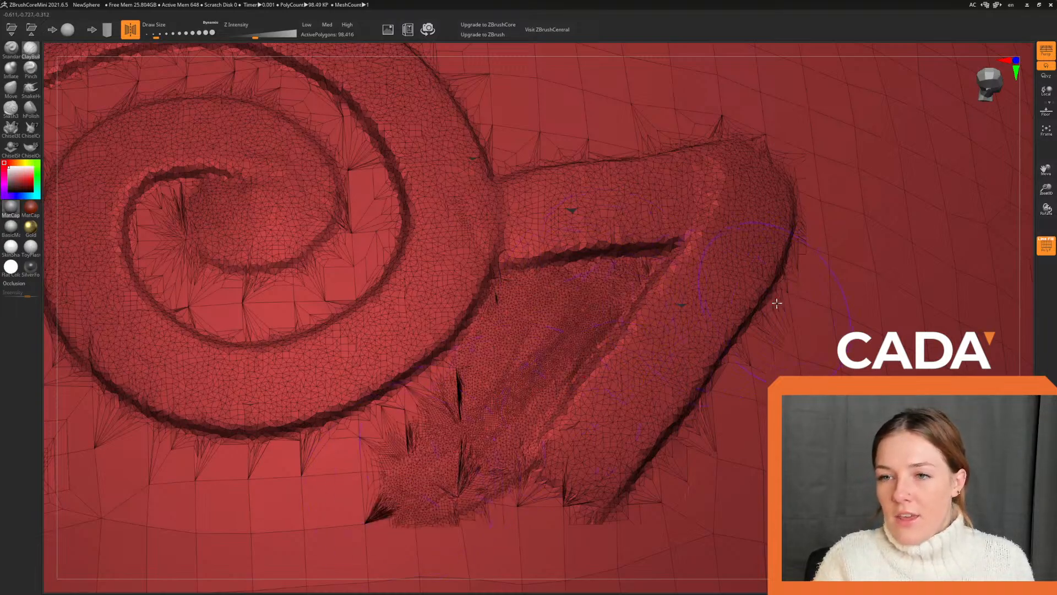
Undo the angular strokes and the spiral, and raise the draw size to about 666.
key("ctrl+z")
key("ctrl+z")
key("ctrl+z")
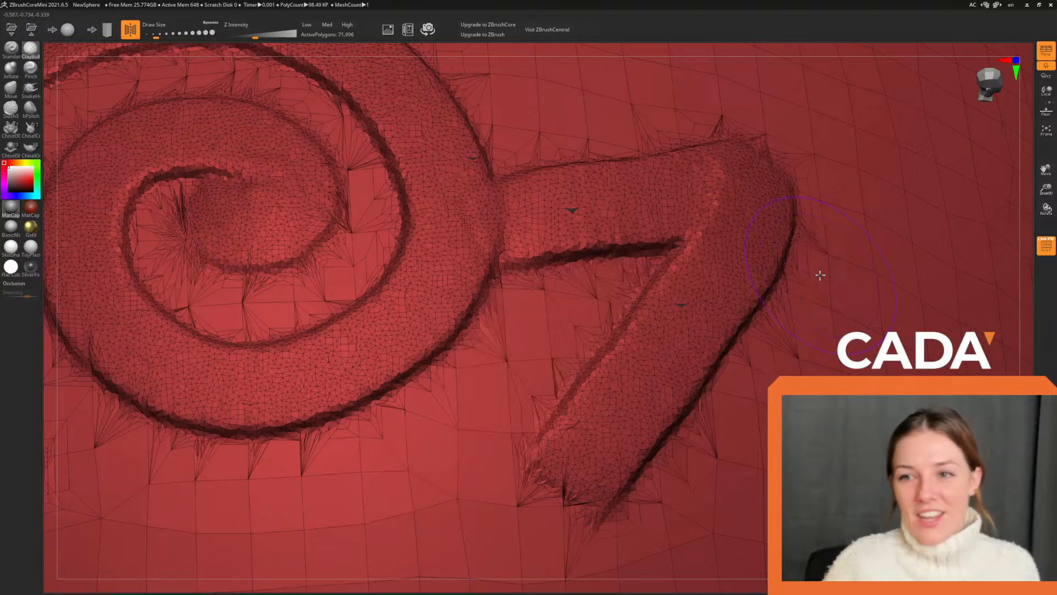
key("ctrl+z")
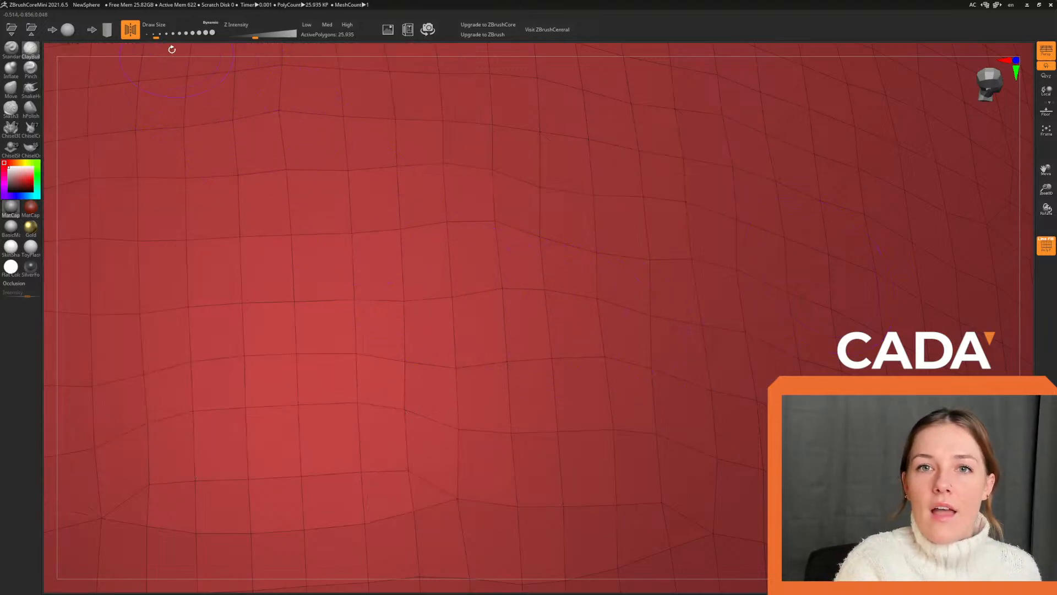
left_click_drag(183, 34, 347, 19)
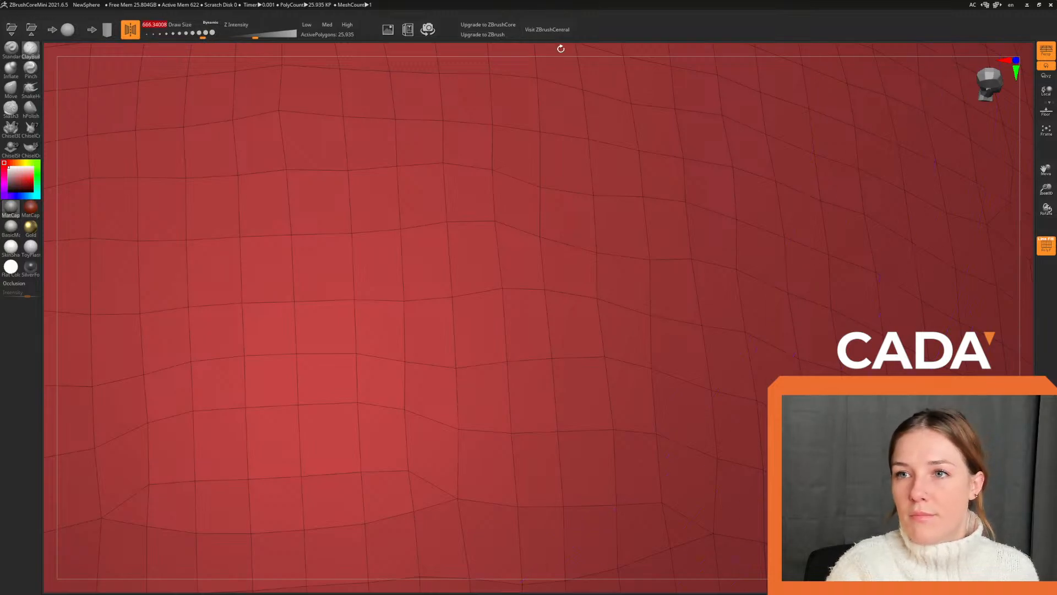
Sculpt a broad stroke over the smooth side of the sphere at the large draw size, examine the mesh there, and undo it.
left_click_drag(560, 48, 433, 256, "alt")
mouse_move(653, 334)
left_mouse_down("alt")
mouse_move(688, 146)
mouse_move(729, 132)
mouse_move(863, 165)
left_mouse_up("alt")
mouse_move(529, 242)
left_mouse_down()
mouse_move(336, 386)
mouse_move(295, 496)
left_mouse_up()
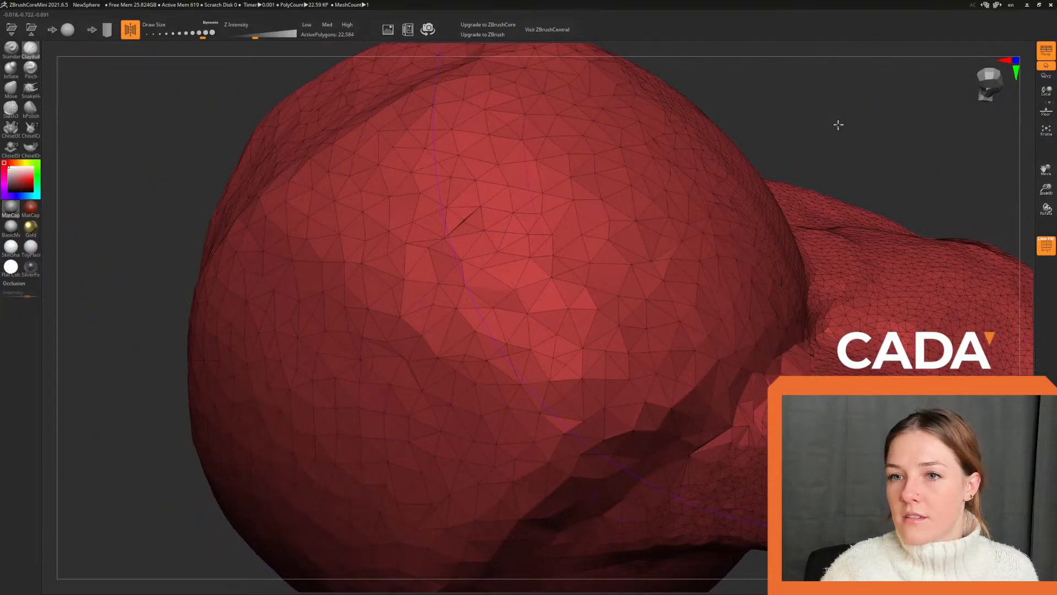
left_click_drag(838, 125, 805, 127)
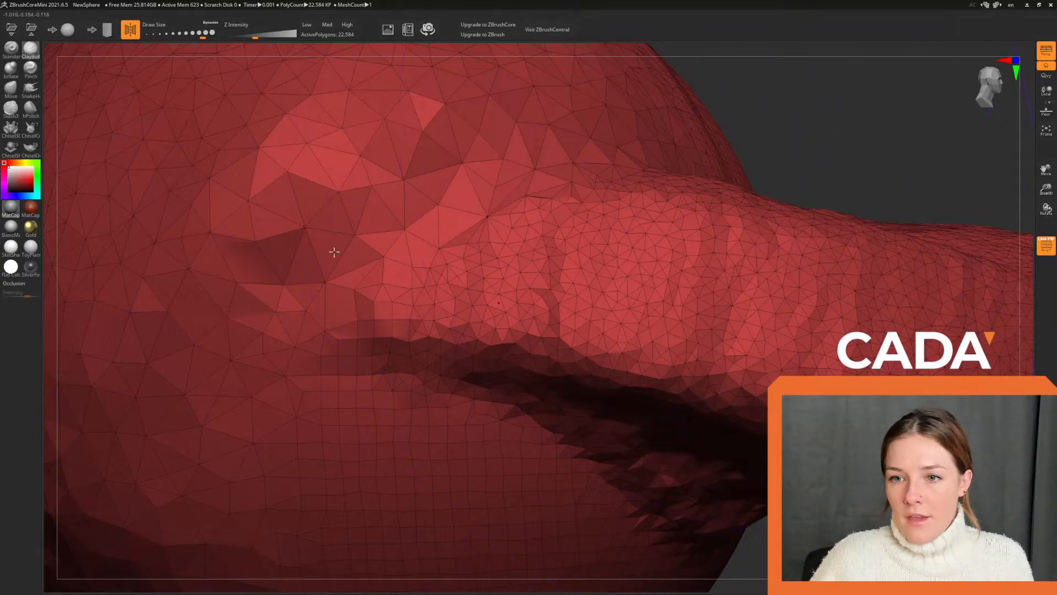
left_click_drag(875, 123, 790, 108, "alt")
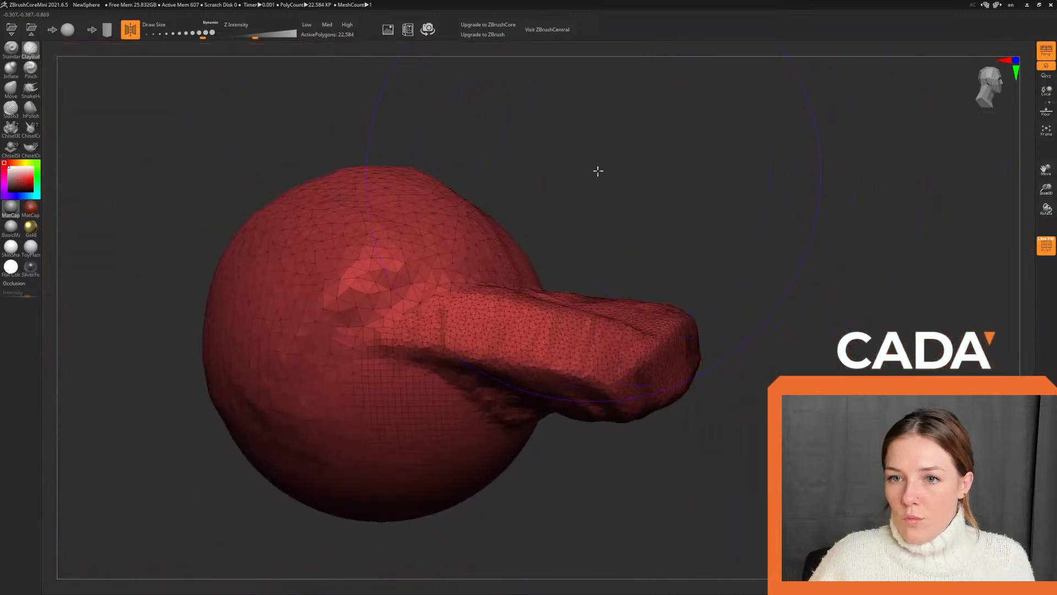
mouse_move(598, 171)
left_mouse_down()
mouse_move(668, 139)
mouse_move(651, 222)
mouse_move(639, 184)
mouse_move(659, 172)
mouse_move(737, 197)
left_mouse_up()
key("ctrl+z")
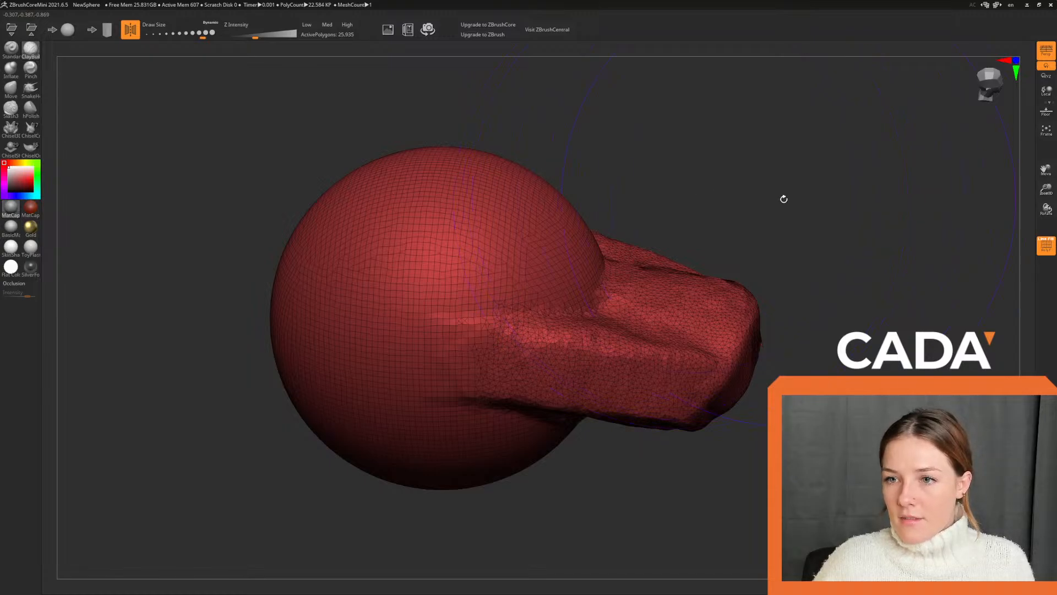
Undo one more earlier sculpting stroke on the model.
key("ctrl+z")
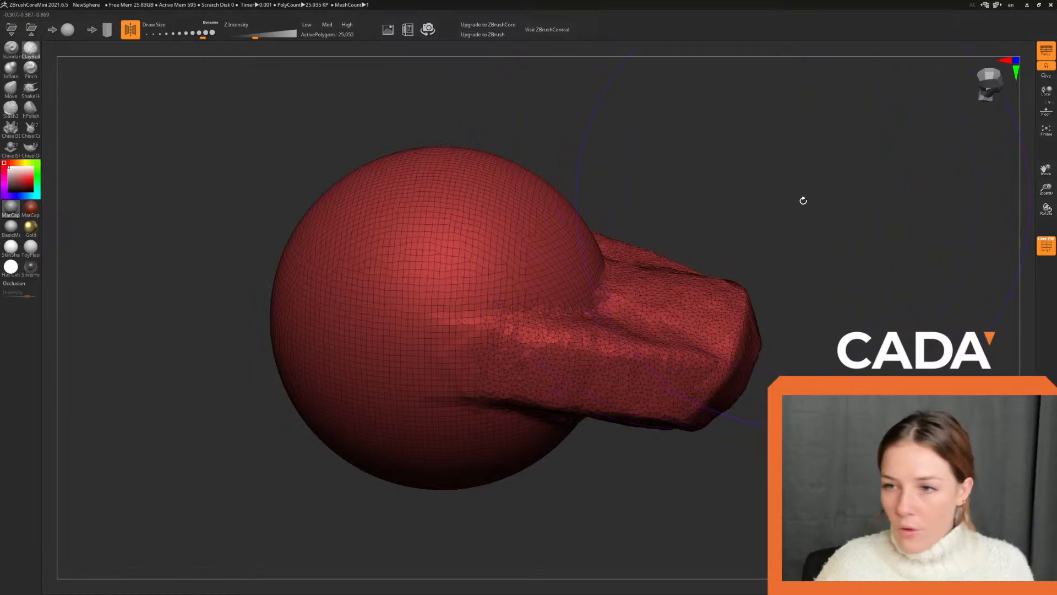
left_click_drag(803, 199, 704, 179)
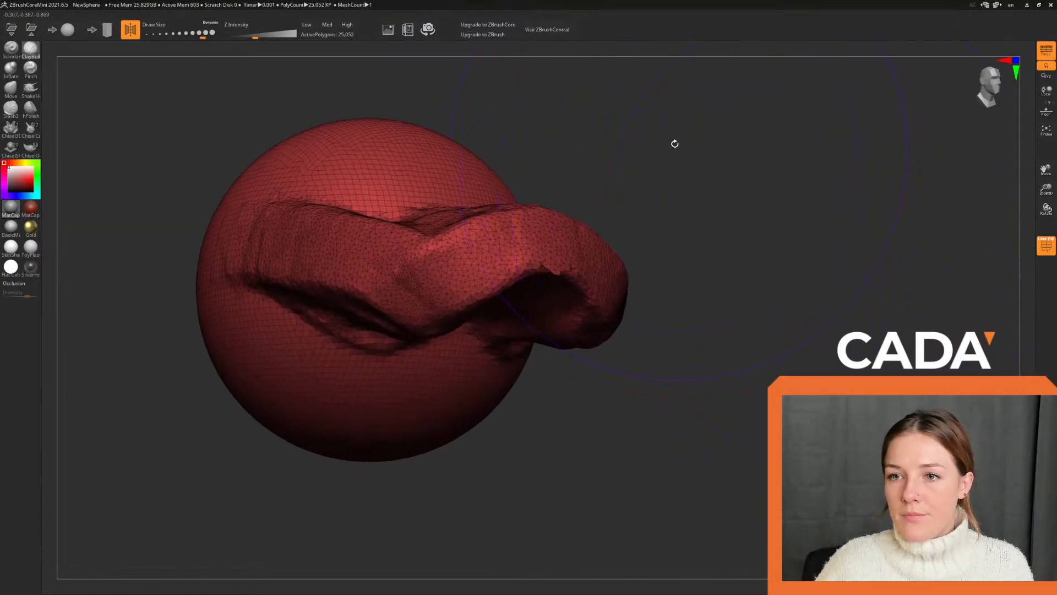
left_click_drag(674, 143, 613, 174)
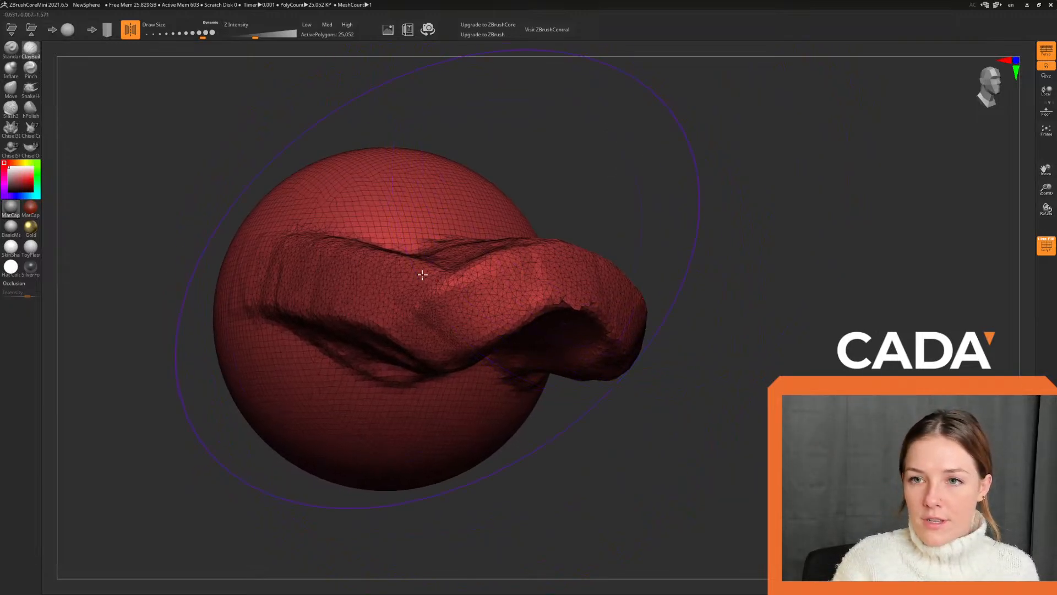
left_click_drag(689, 186, 690, 173)
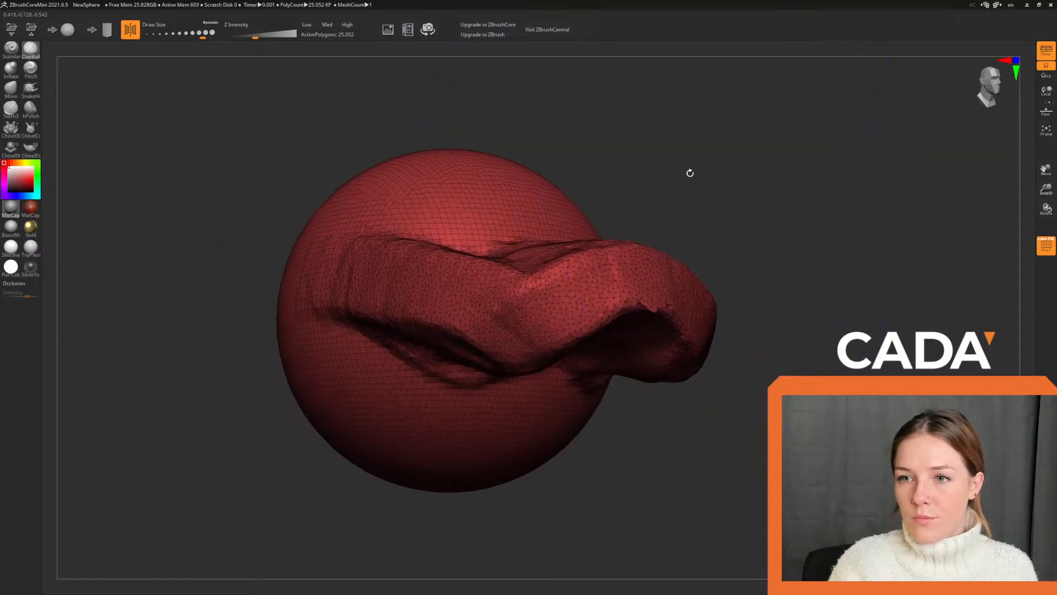
Try smoothing the upper part of the sphere at the large draw size, undoing each pass.
left_click_drag(459, 208, 561, 172, "shift")
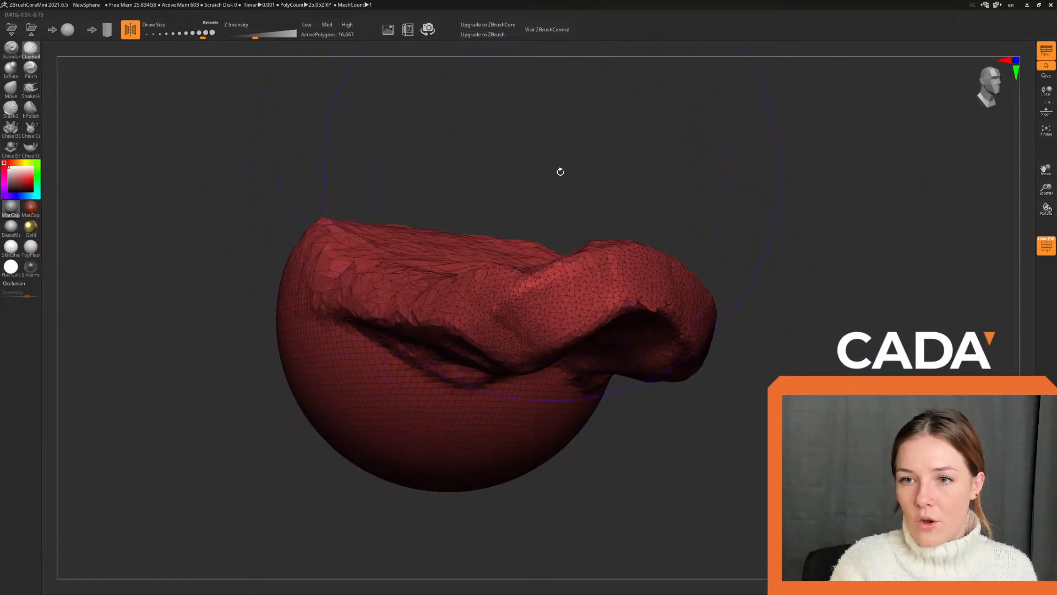
key("ctrl+z")
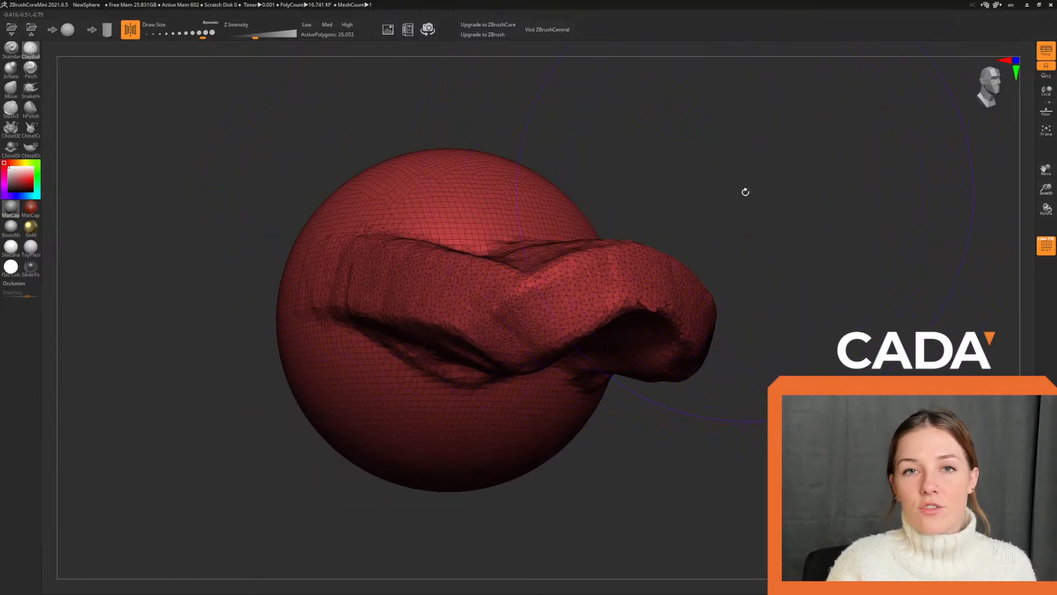
mouse_move(748, 140)
left_mouse_down()
mouse_move(746, 149)
mouse_move(778, 144)
mouse_move(805, 163)
mouse_move(640, 175)
mouse_move(720, 132)
mouse_move(783, 160)
mouse_move(771, 126)
left_mouse_up()
mouse_move(501, 192)
left_mouse_down("shift")
mouse_move(392, 300)
mouse_move(456, 226)
left_mouse_up("shift")
key("ctrl+z")
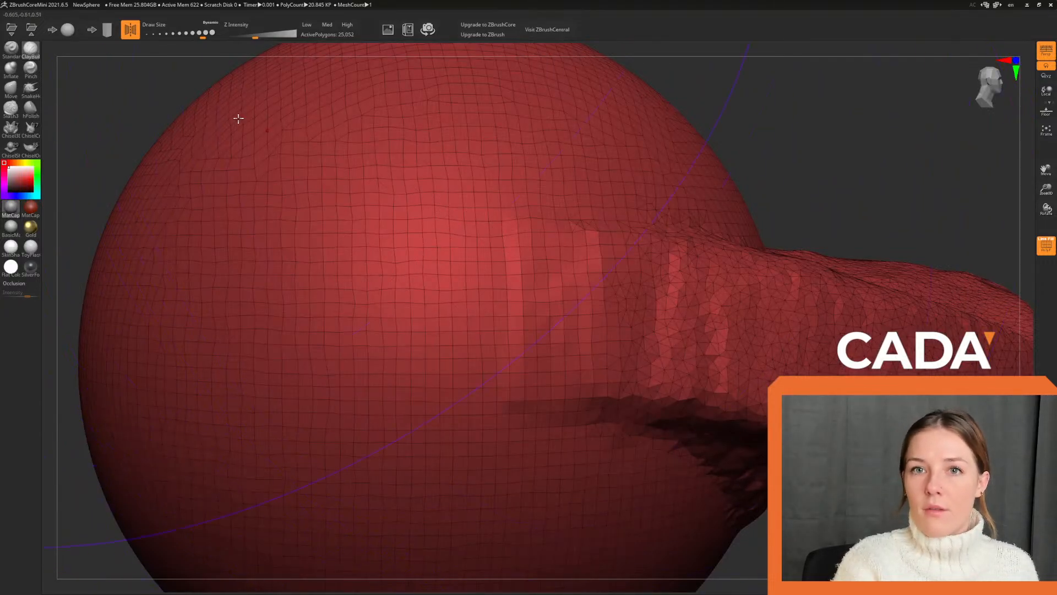
Reduce the draw size to about 94 and sculpt trial raised patches on the sphere beside the protruding mass, undoing each.
left_click_drag(178, 38, 165, 39)
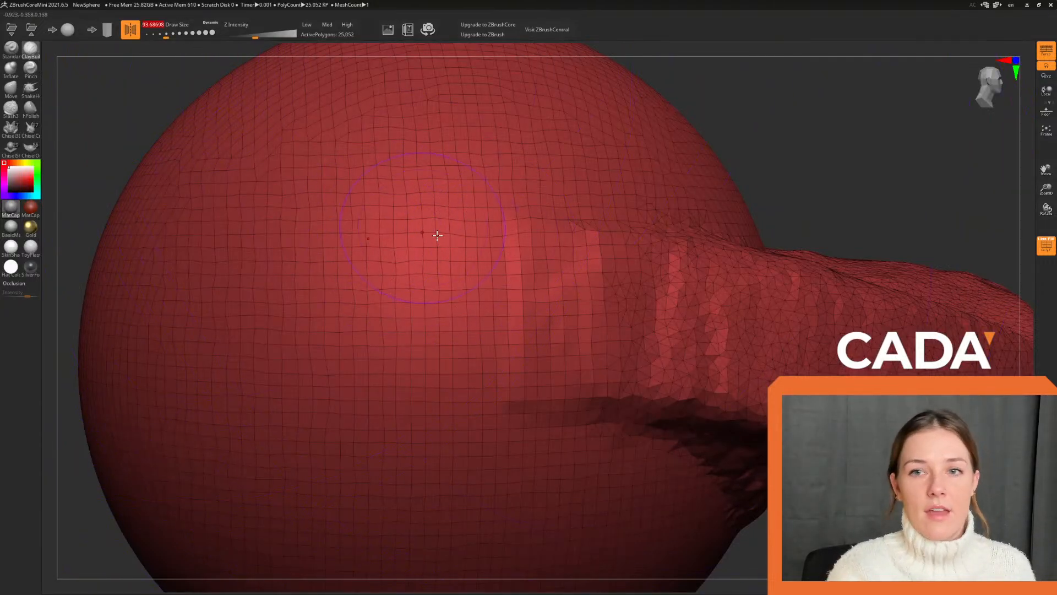
mouse_move(448, 188)
left_mouse_down()
mouse_move(385, 267)
mouse_move(404, 241)
left_mouse_up()
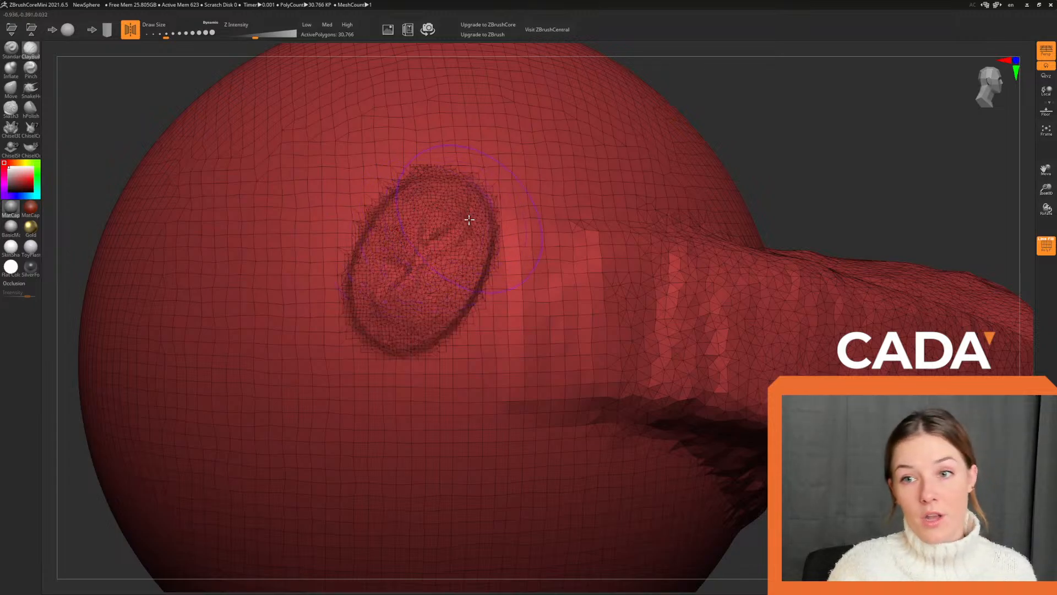
key("ctrl+z")
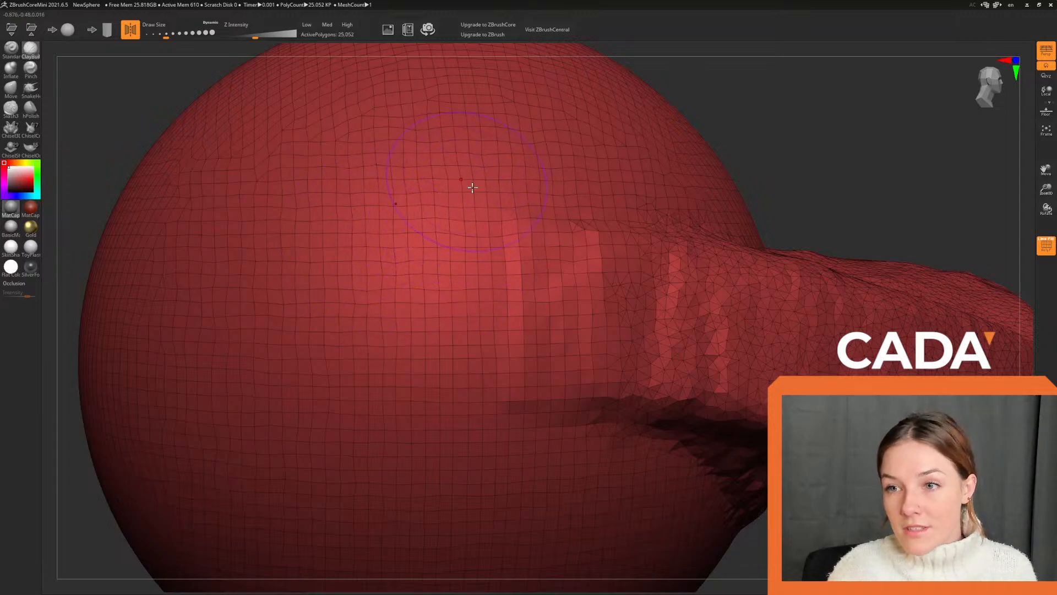
mouse_move(399, 275)
left_mouse_down()
mouse_move(386, 270)
mouse_move(392, 359)
mouse_move(462, 396)
mouse_move(531, 410)
mouse_move(524, 391)
left_mouse_up()
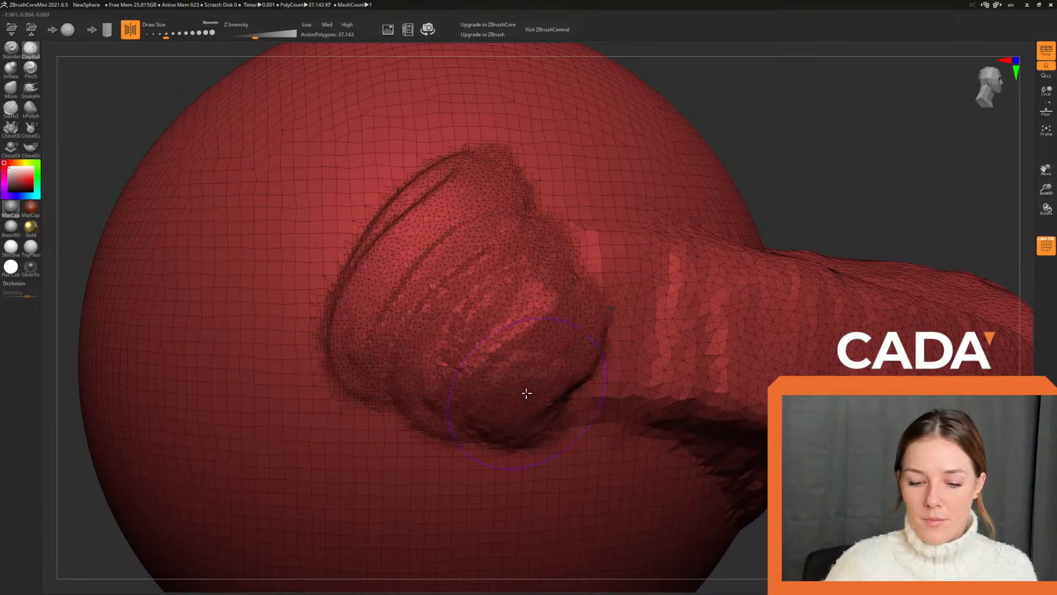
left_click_drag(739, 96, 777, 152)
key("ctrl+z")
Sculpt a dense patch of diagonal ridges on the side of the sphere, then undo it.
mouse_move(498, 198)
left_mouse_down()
mouse_move(423, 293)
mouse_move(441, 370)
mouse_move(496, 405)
mouse_move(604, 354)
mouse_move(623, 385)
mouse_move(635, 380)
left_mouse_up()
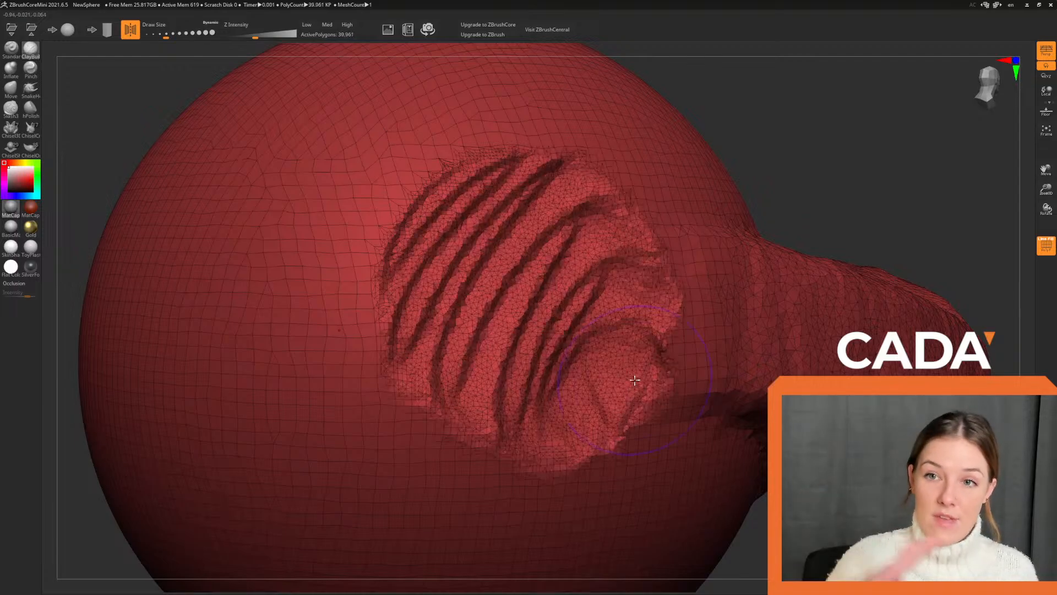
mouse_move(731, 129)
left_mouse_down()
mouse_move(782, 110)
mouse_move(728, 118)
left_mouse_up()
key("ctrl+z")
key("ctrl+z")
Sculpt close-up trial strokes where the square mesh meets the triangulated base of the protruding mass, undoing each one.
mouse_move(792, 130)
left_mouse_down()
mouse_move(788, 144)
mouse_move(777, 130)
left_mouse_up()
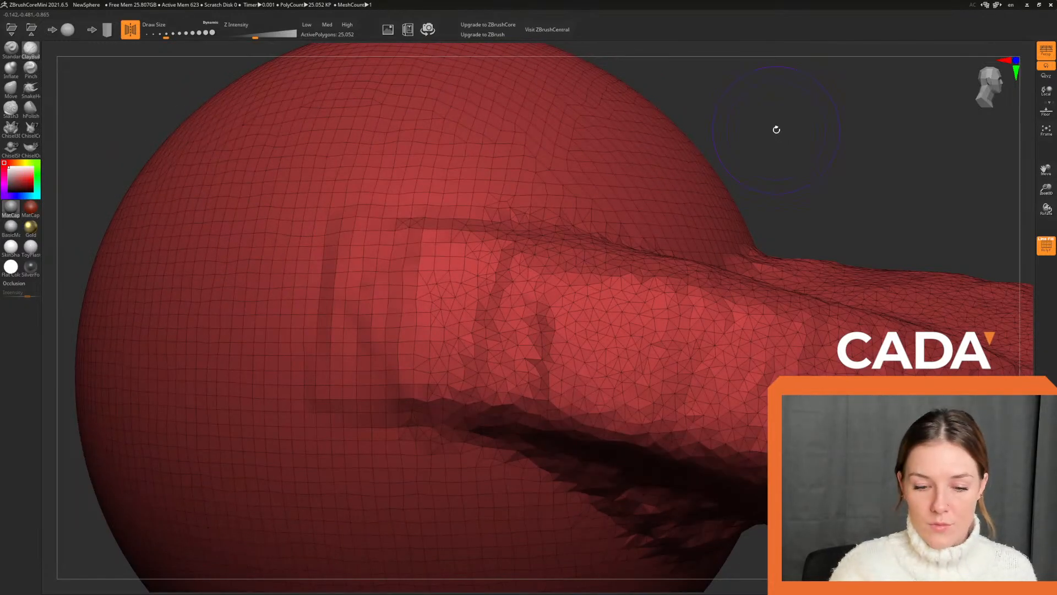
left_click_drag(761, 215, 803, 170)
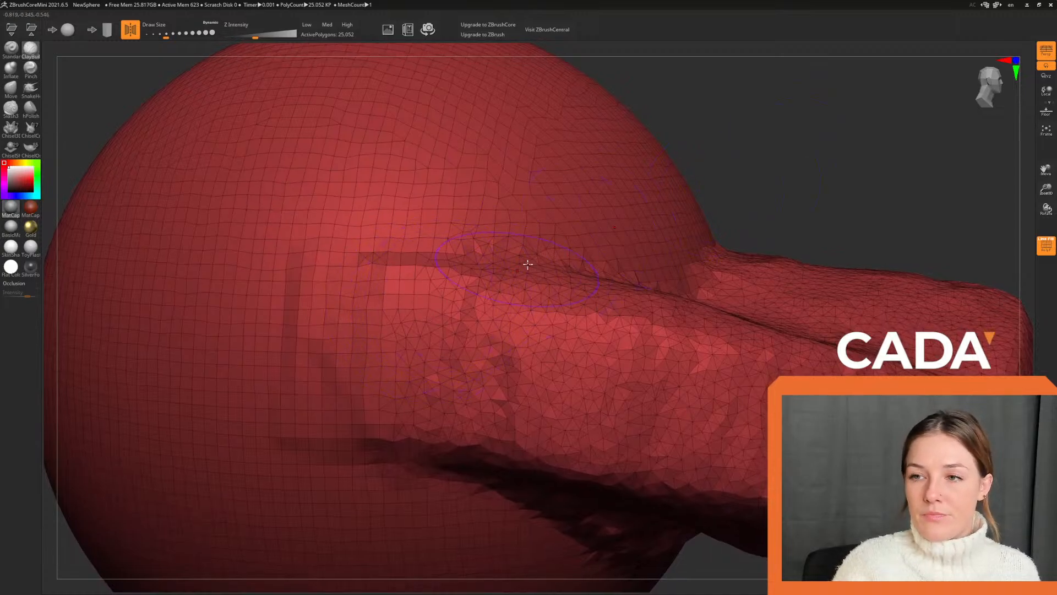
left_click_drag(738, 138, 845, 156, "alt")
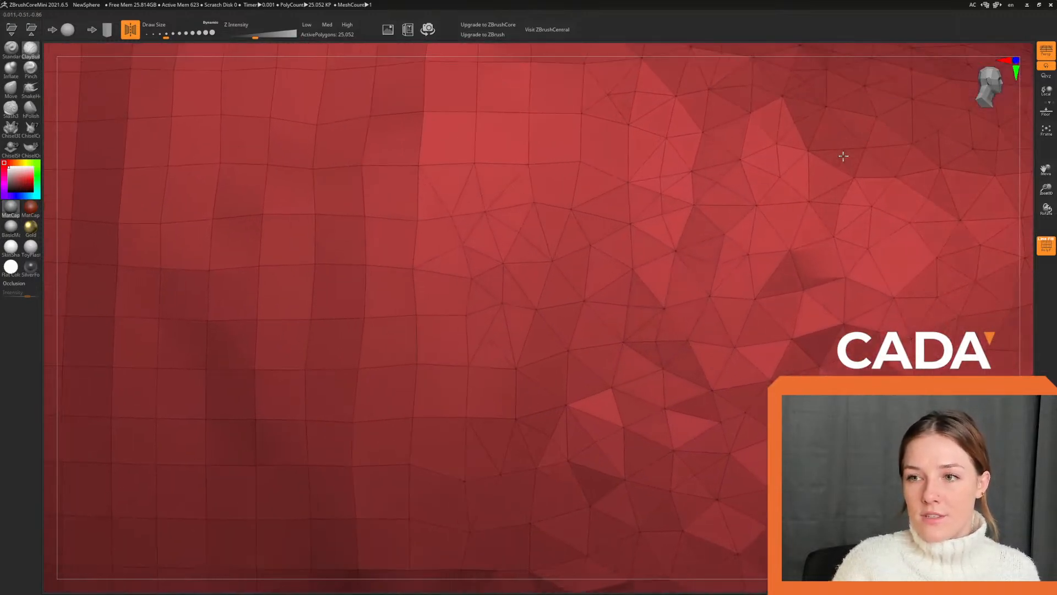
mouse_move(582, 222)
left_mouse_down()
mouse_move(531, 380)
mouse_move(732, 208)
mouse_move(619, 278)
mouse_move(658, 233)
mouse_move(520, 286)
left_mouse_up()
key("ctrl+z")
key("ctrl+z")
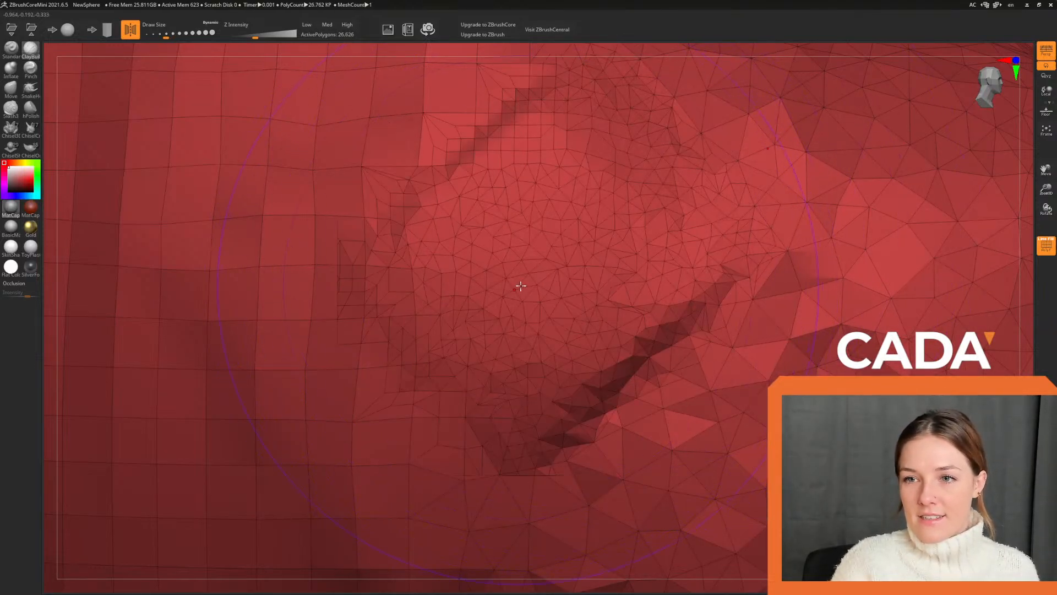
key("ctrl+z")
left_click_drag(427, 254, 646, 215)
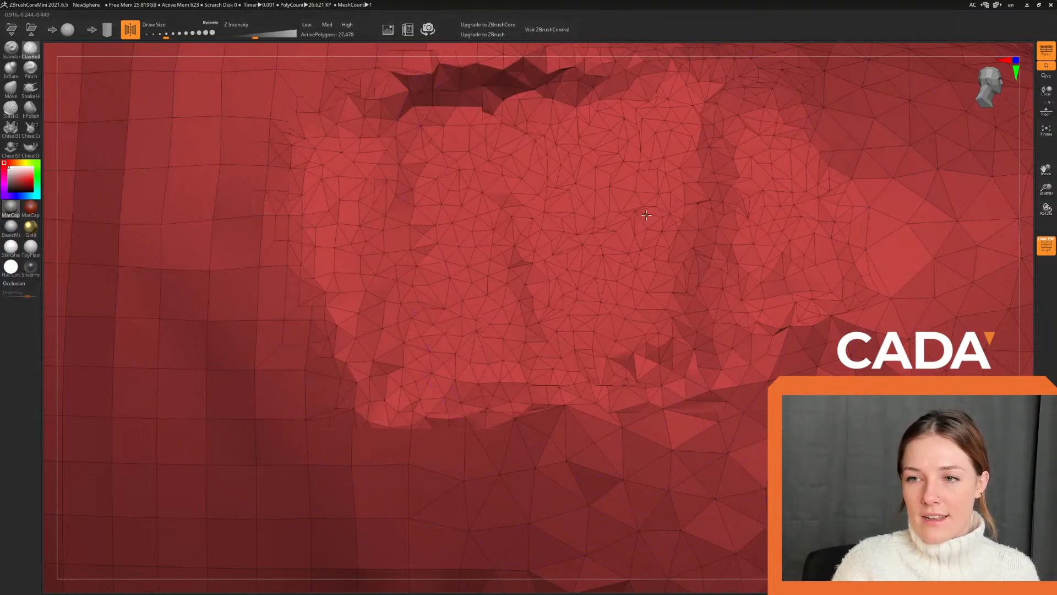
key("ctrl+z")
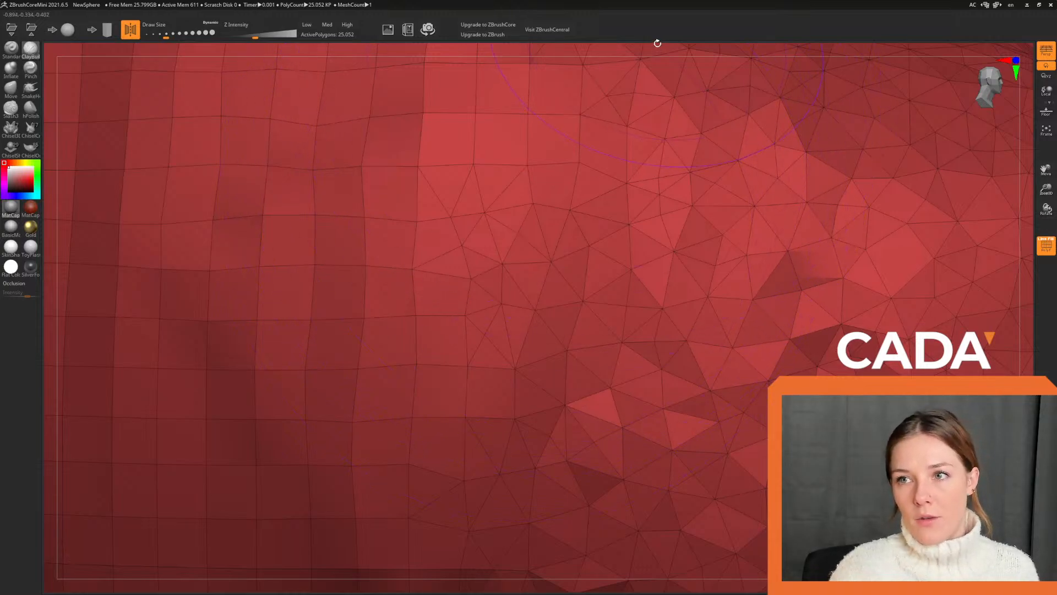
Set the draw size to about 163 and build up the middle of the protruding mass's front edge.
mouse_move(671, 49)
left_mouse_down()
mouse_move(604, 54)
mouse_move(626, 40)
mouse_move(673, 74)
mouse_move(701, 47)
mouse_move(689, 57)
mouse_move(685, 96)
mouse_move(725, 47)
mouse_move(667, 60)
mouse_move(498, 158)
left_mouse_up()
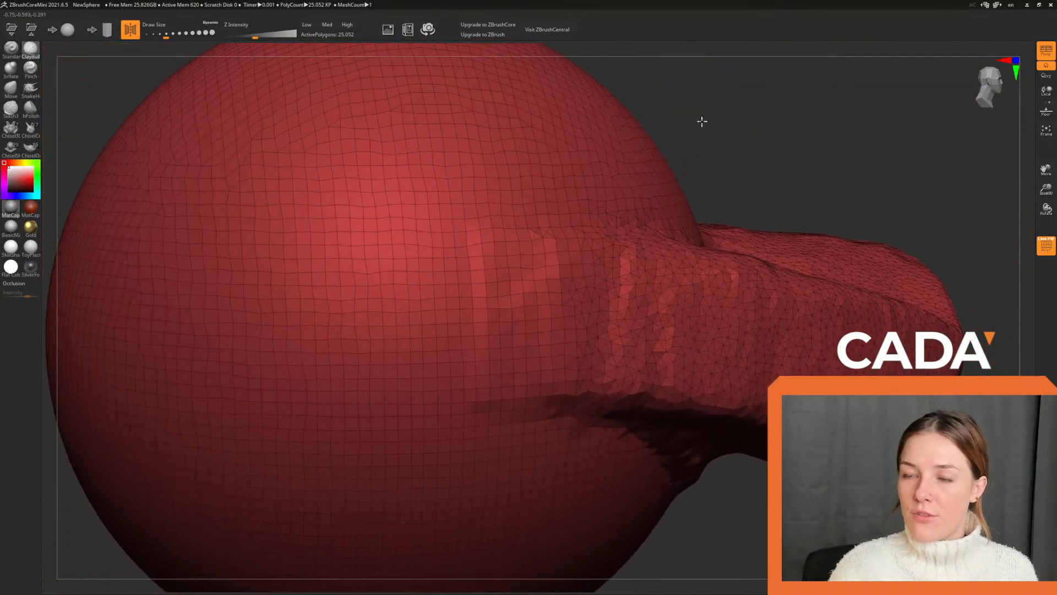
mouse_move(702, 121)
left_mouse_down("alt")
mouse_move(784, 141)
mouse_move(779, 154)
mouse_move(390, 337)
mouse_move(728, 62)
mouse_move(639, 71)
mouse_move(411, 167)
left_mouse_up("alt")
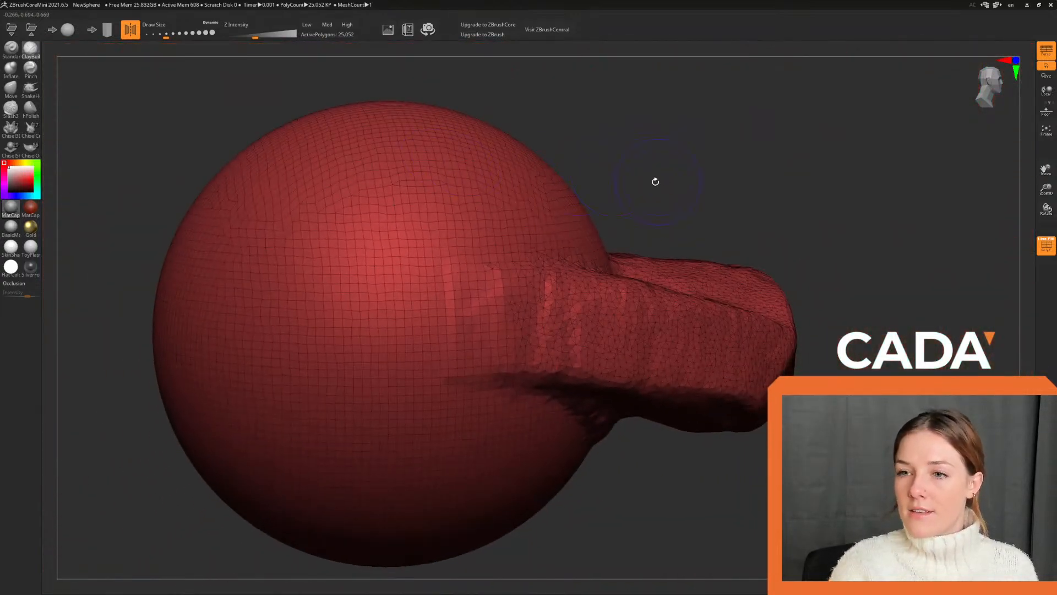
mouse_move(656, 182)
left_mouse_down("alt")
mouse_move(754, 138)
mouse_move(722, 137)
mouse_move(762, 165)
mouse_move(730, 177)
mouse_move(710, 163)
mouse_move(741, 170)
mouse_move(751, 151)
mouse_move(791, 158)
mouse_move(738, 144)
mouse_move(762, 146)
mouse_move(693, 147)
left_mouse_up("alt")
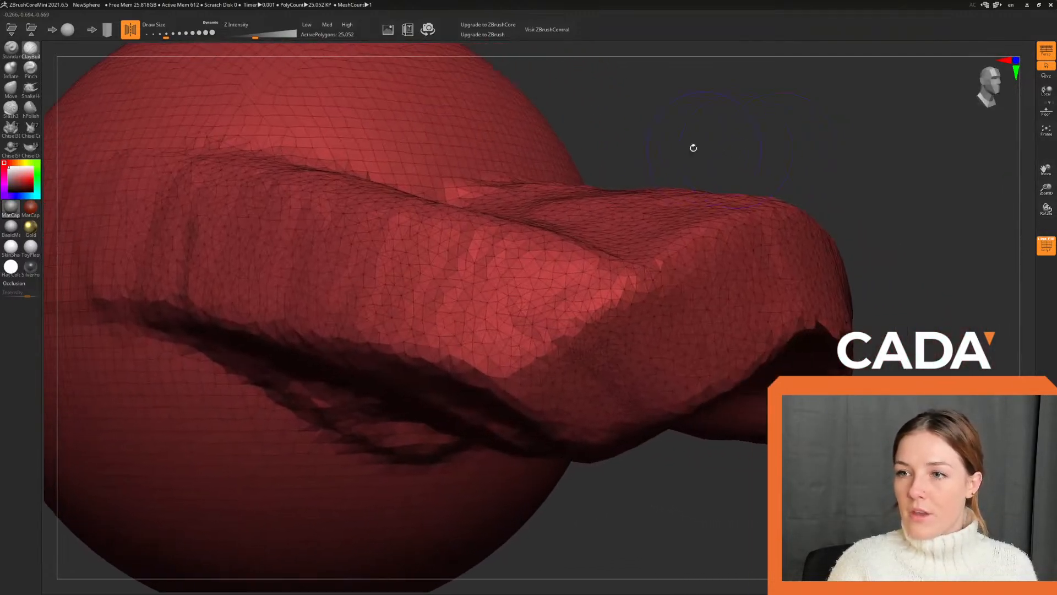
left_click(167, 39)
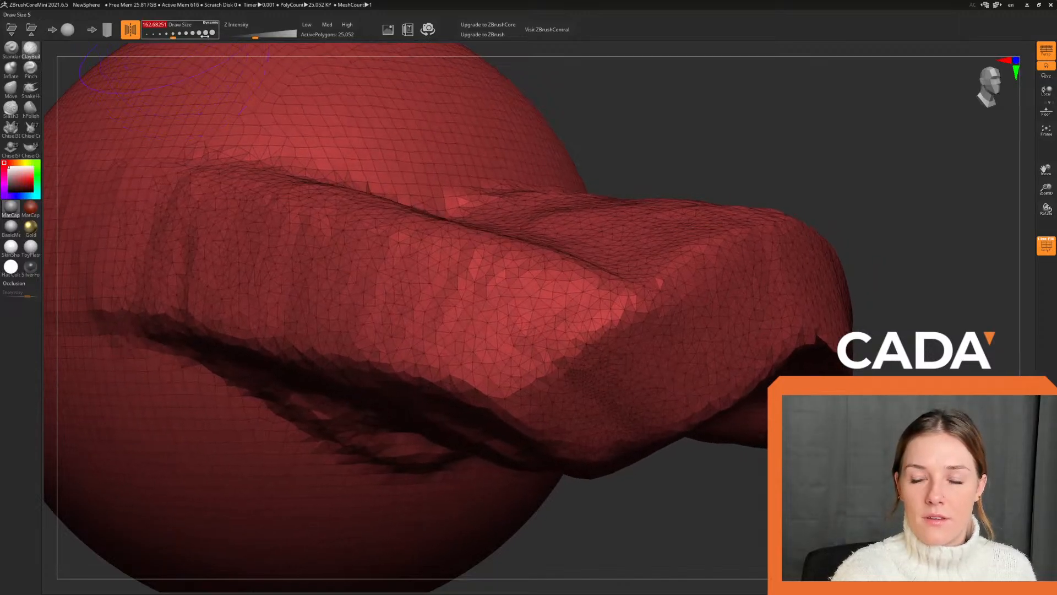
mouse_move(778, 153)
left_mouse_down("alt")
mouse_move(776, 137)
mouse_move(749, 177)
mouse_move(704, 182)
mouse_move(725, 184)
mouse_move(662, 216)
left_mouse_up("alt")
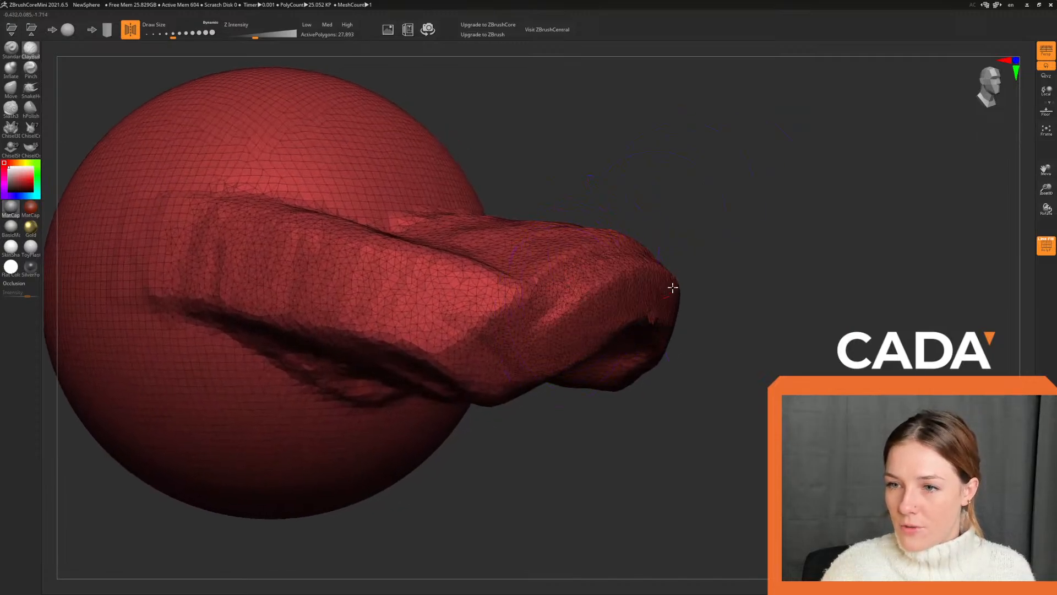
mouse_move(721, 277)
left_mouse_down()
mouse_move(732, 239)
mouse_move(715, 295)
mouse_move(687, 317)
mouse_move(727, 311)
left_mouse_up()
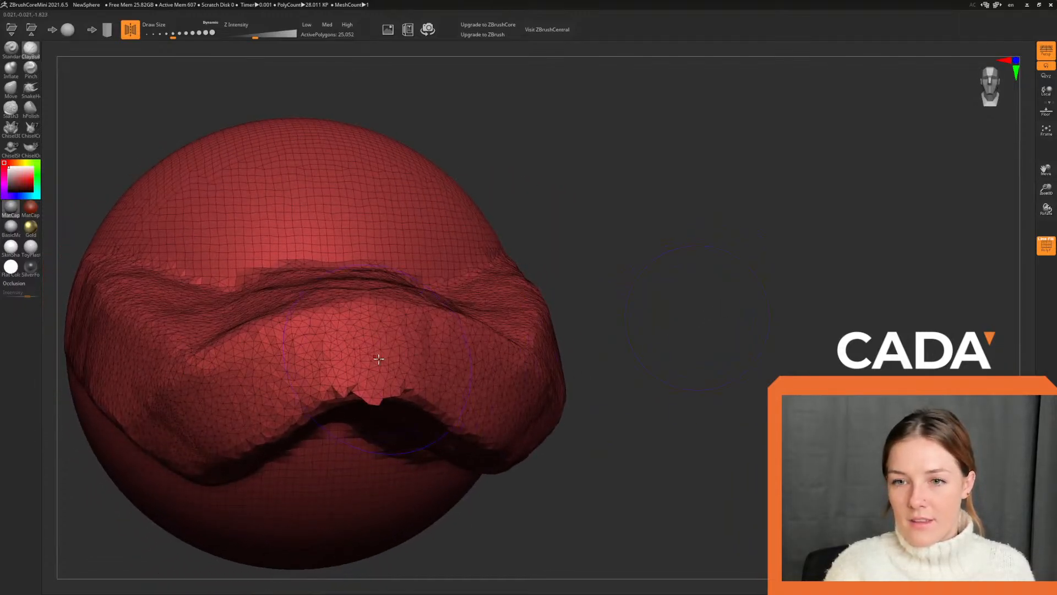
left_click_drag(379, 359, 402, 339)
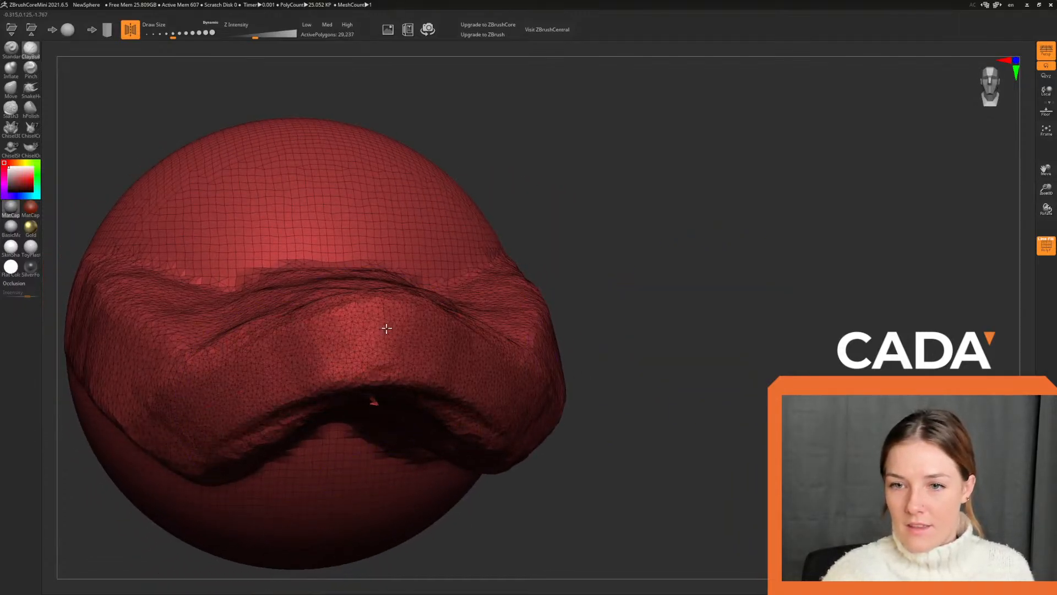
mouse_move(734, 269)
left_mouse_down()
mouse_move(765, 270)
mouse_move(743, 225)
mouse_move(748, 262)
mouse_move(752, 243)
mouse_move(703, 278)
left_mouse_up()
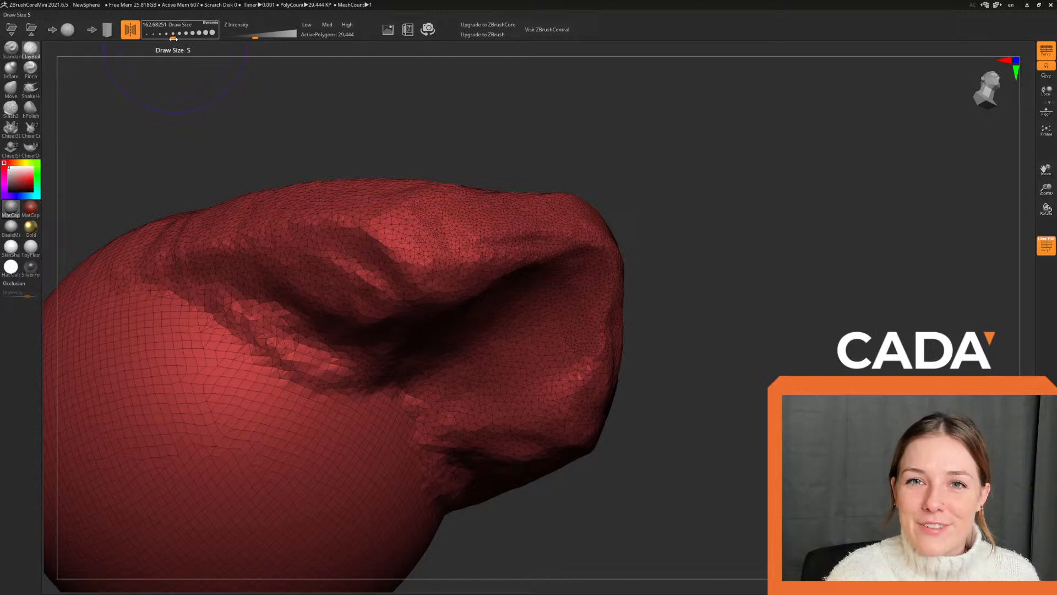
Reduce the draw size further, sculpt a trial stroke on the inner rim of the protruding mass, and undo it.
left_click_drag(173, 38, 170, 38)
left_click_drag(696, 217, 681, 236)
mouse_move(560, 270)
left_mouse_down()
mouse_move(623, 278)
mouse_move(637, 312)
mouse_move(633, 337)
mouse_move(651, 269)
mouse_move(637, 263)
left_mouse_up()
key("ctrl+z")
key("ctrl+z")
key("ctrl+z")
key("ctrl+z")
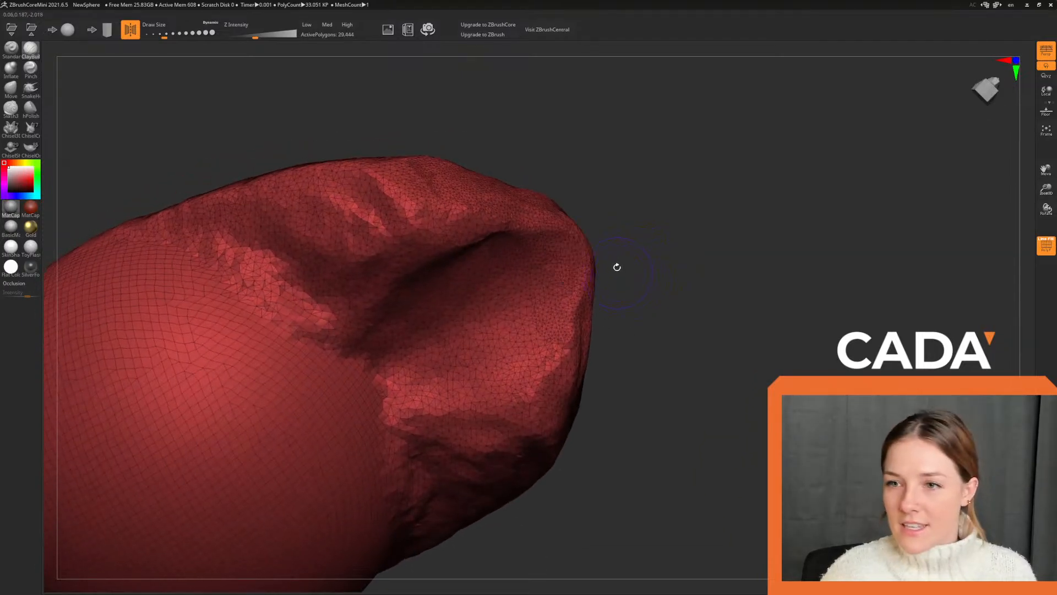
Sculpt a small curled relief on the underside of the protruding mass's front rim in close-up.
left_click_drag(922, 101, 973, 90)
mouse_move(730, 174)
left_mouse_down()
mouse_move(741, 319)
mouse_move(670, 262)
mouse_move(749, 277)
mouse_move(687, 272)
mouse_move(698, 273)
mouse_move(854, 150)
mouse_move(755, 260)
mouse_move(747, 242)
left_mouse_up()
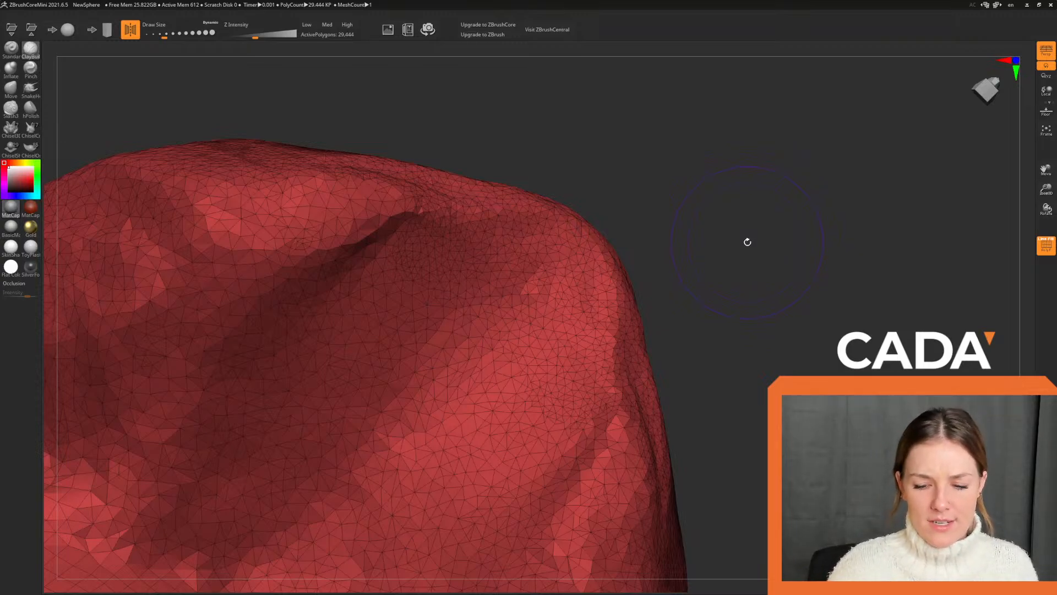
left_click_drag(788, 166, 755, 158, "alt")
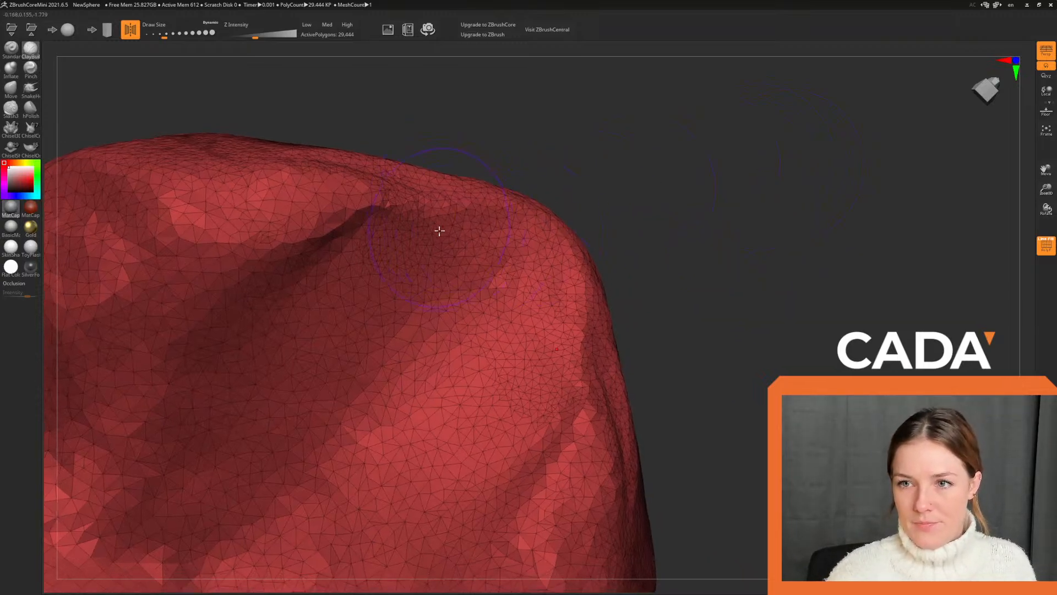
mouse_move(440, 231)
left_mouse_down()
mouse_move(532, 250)
mouse_move(466, 230)
mouse_move(479, 212)
mouse_move(559, 242)
left_mouse_up()
mouse_move(690, 194)
left_mouse_down()
mouse_move(746, 250)
mouse_move(657, 231)
left_mouse_up()
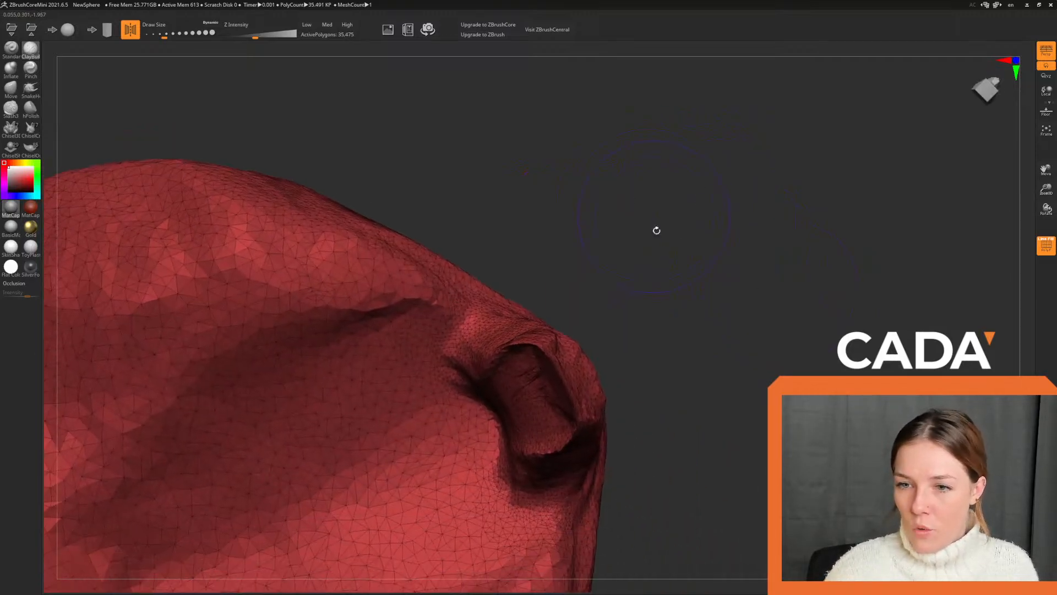
left_click_drag(552, 359, 574, 413)
mouse_move(686, 342)
left_mouse_down("alt")
mouse_move(579, 217)
mouse_move(640, 307)
left_mouse_up("alt")
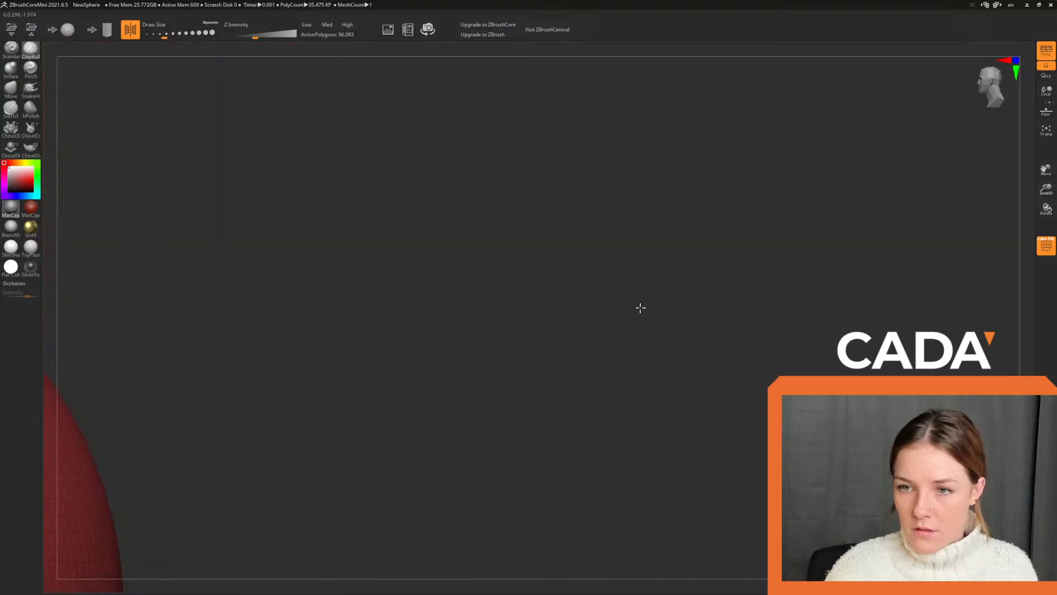
Sculpt a trial stroke across the underside of the protruding mass's front rim in close-up and undo it.
key("f")
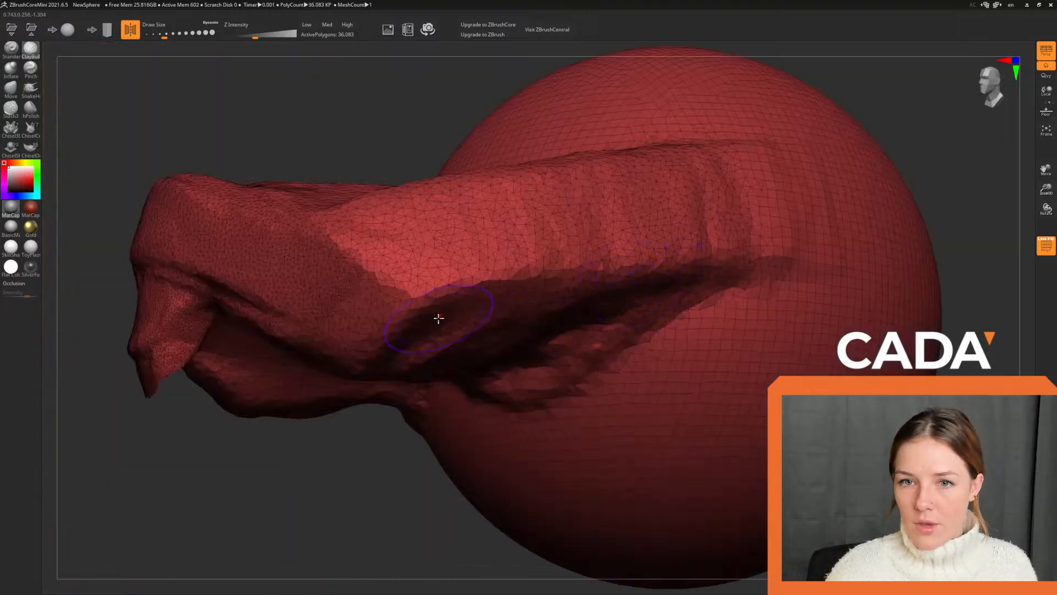
mouse_move(334, 115)
left_mouse_down()
mouse_move(357, 99)
mouse_move(418, 99)
mouse_move(468, 130)
mouse_move(336, 172)
mouse_move(703, 158)
mouse_move(800, 220)
mouse_move(768, 221)
mouse_move(760, 259)
mouse_move(863, 195)
mouse_move(798, 278)
mouse_move(784, 281)
mouse_move(771, 314)
mouse_move(590, 220)
left_mouse_up()
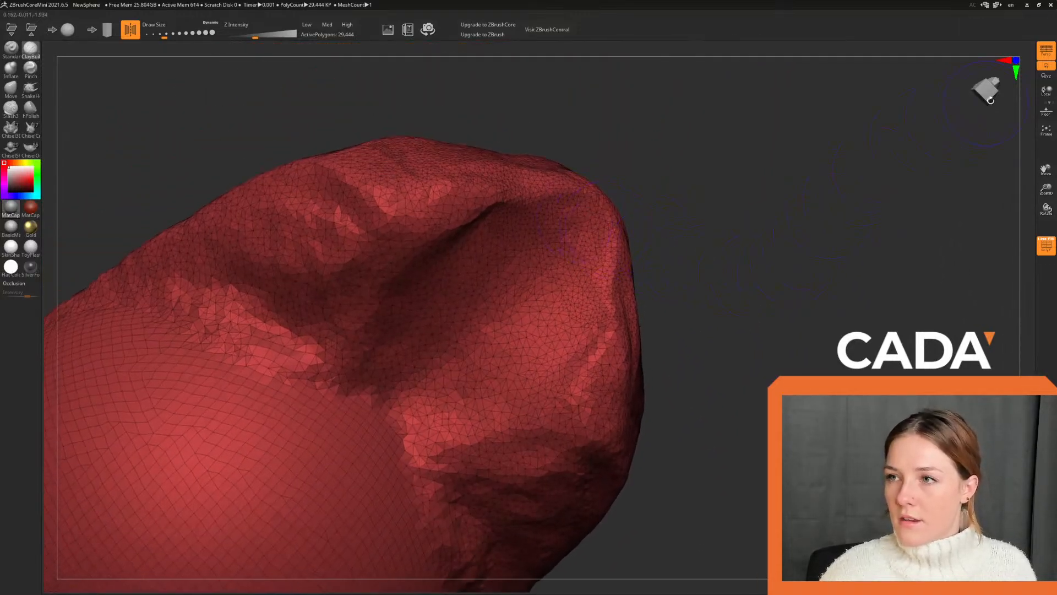
mouse_move(991, 101)
left_mouse_down()
mouse_move(923, 141)
mouse_move(762, 283)
mouse_move(753, 259)
mouse_move(887, 144)
mouse_move(797, 292)
mouse_move(779, 293)
mouse_move(774, 279)
left_mouse_up()
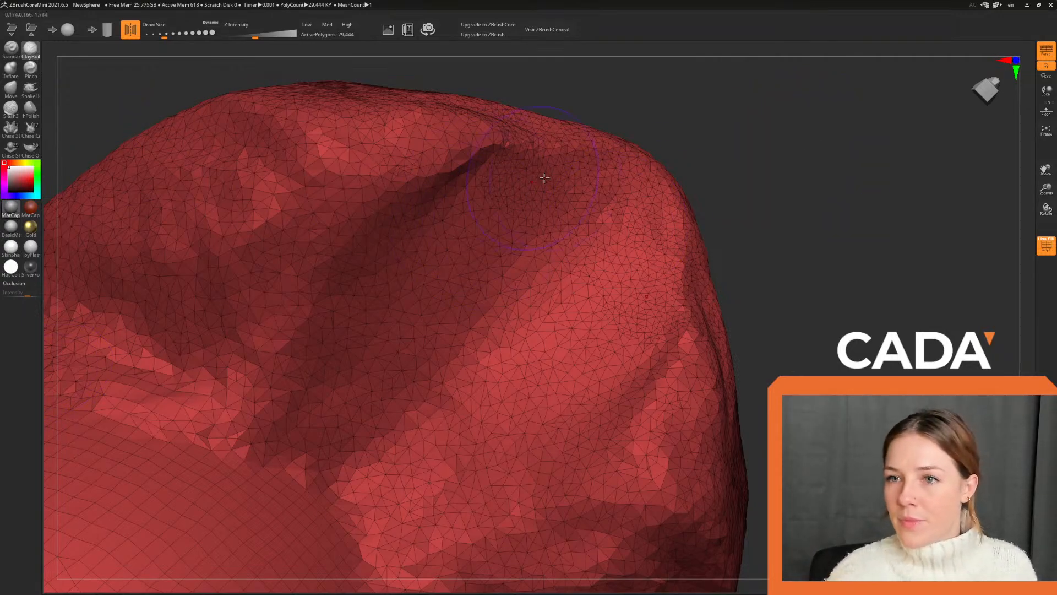
left_click_drag(544, 177, 663, 180)
mouse_move(781, 175)
left_mouse_down()
mouse_move(799, 212)
mouse_move(793, 334)
left_mouse_up()
key("ctrl+z")
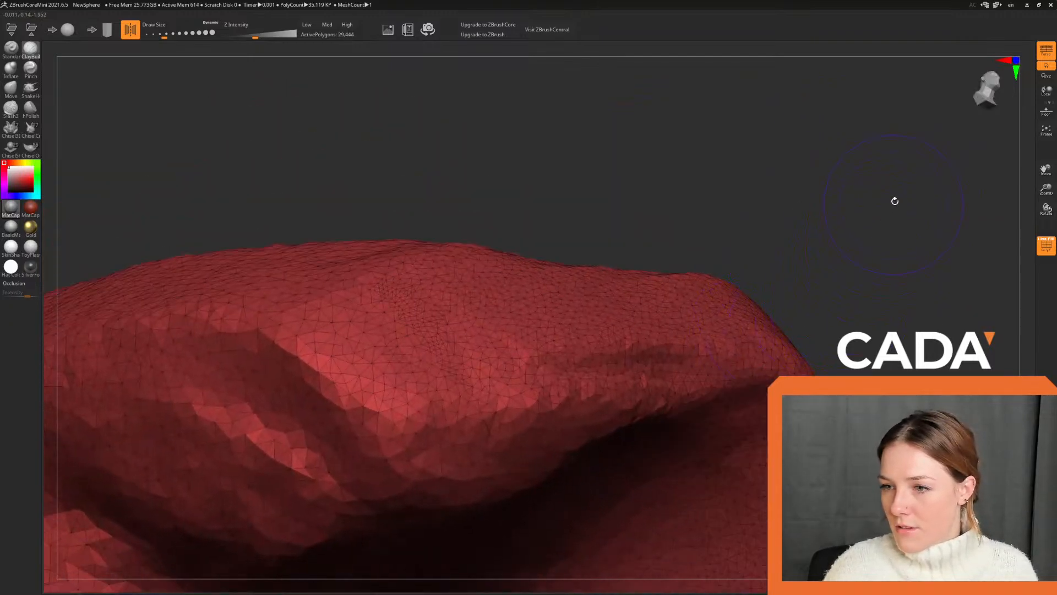
mouse_move(886, 239)
left_mouse_down()
mouse_move(856, 180)
mouse_move(857, 192)
mouse_move(982, 98)
mouse_move(917, 145)
left_mouse_up()
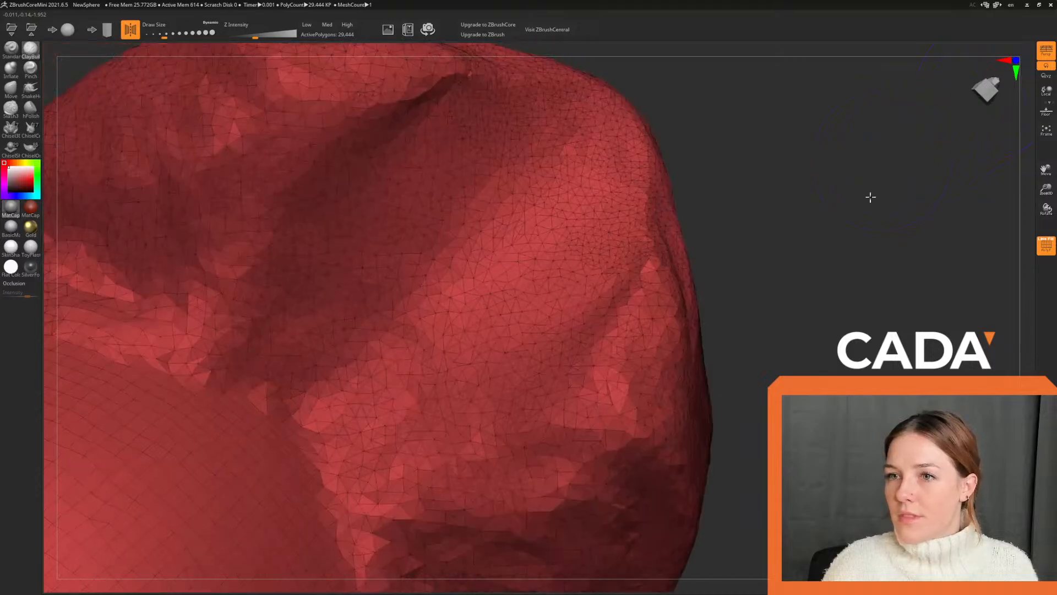
Sculpt a raised trial ridge along the underside of the protruding mass's front edge, review it on the whole form, and undo it.
left_click_drag(871, 198, 822, 306, "alt")
mouse_move(487, 211)
left_mouse_down()
mouse_move(551, 198)
mouse_move(559, 214)
mouse_move(457, 180)
mouse_move(569, 188)
left_mouse_up()
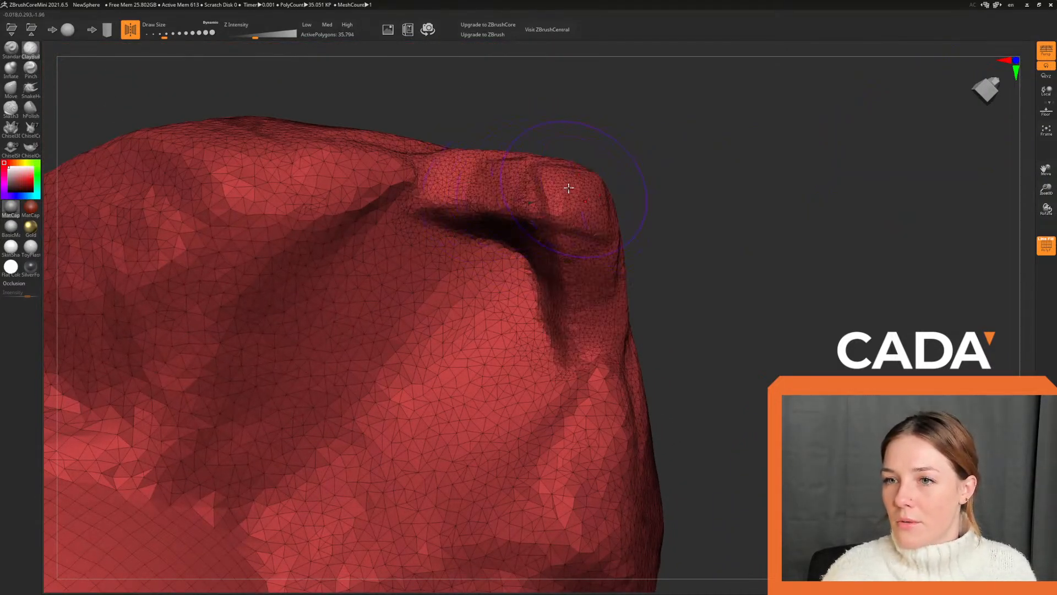
left_click_drag(773, 244, 693, 307)
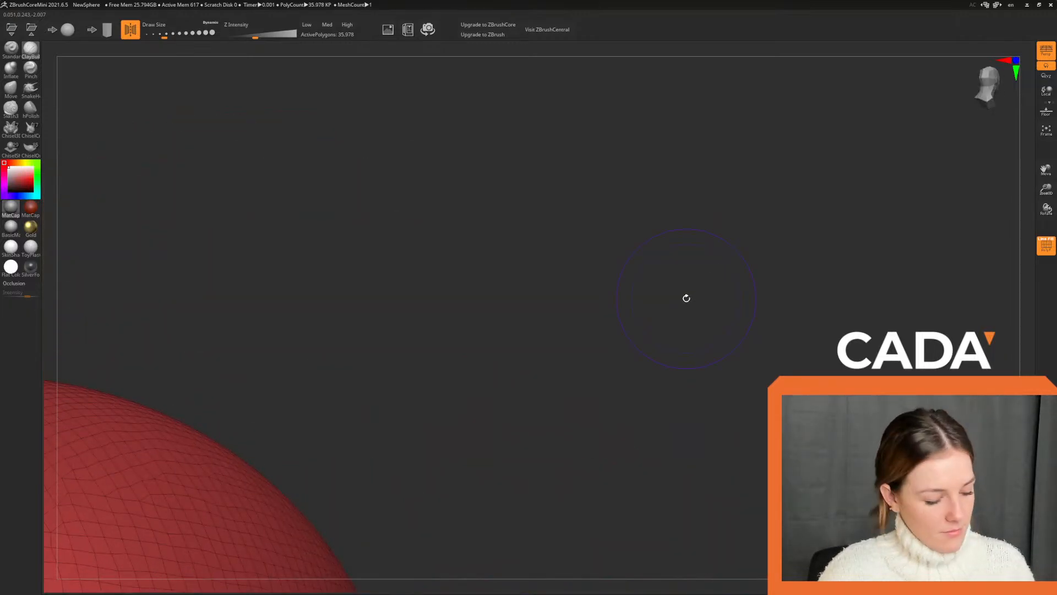
key("f")
mouse_move(826, 317)
left_mouse_down()
mouse_move(781, 262)
mouse_move(774, 284)
left_mouse_up()
mouse_move(790, 274)
right_mouse_down()
mouse_move(752, 290)
mouse_move(766, 282)
right_mouse_up()
key("ctrl+z")
key("ctrl+z")
key("ctrl+z")
key("ctrl+z")
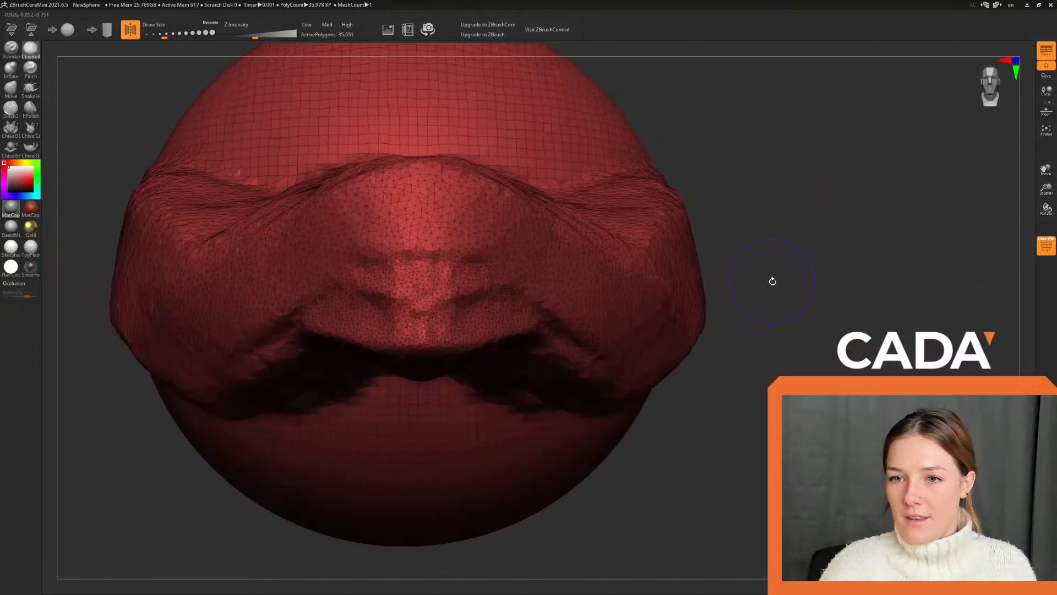
key("ctrl+z")
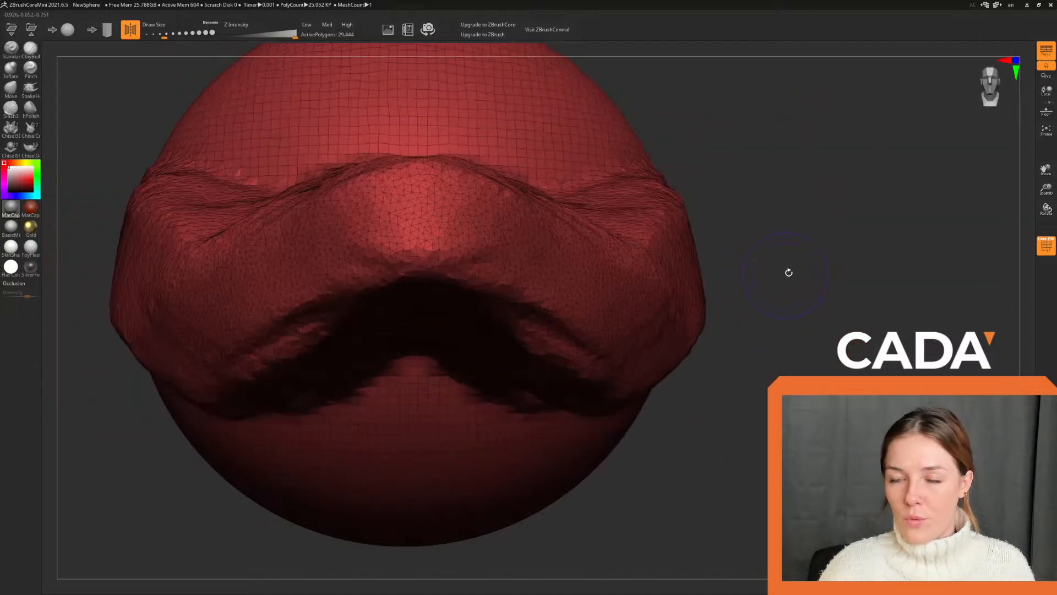
Enlarge the draw size, sculpt a trial stroke on the side of the protruding mass, and undo it.
mouse_move(832, 258)
right_mouse_down()
mouse_move(821, 270)
mouse_move(856, 272)
right_mouse_up()
left_click_drag(856, 273, 857, 261)
key("ctrl+z")
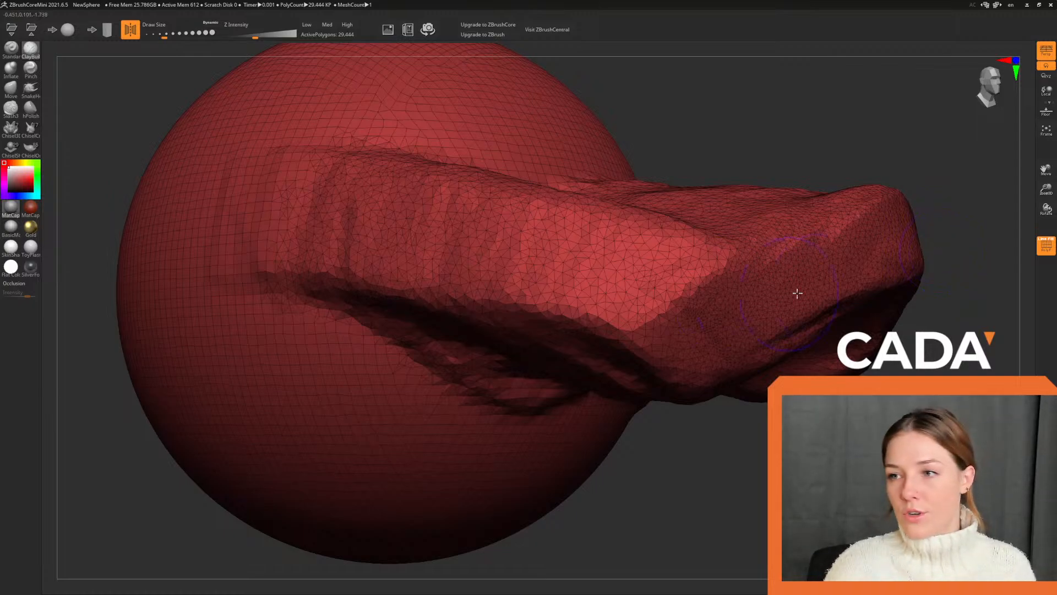
mouse_move(798, 294)
right_mouse_down()
mouse_move(952, 200)
mouse_move(802, 241)
mouse_move(715, 346)
mouse_move(504, 282)
right_mouse_up()
left_click_drag(392, 271, 371, 319)
key("ctrl+z")
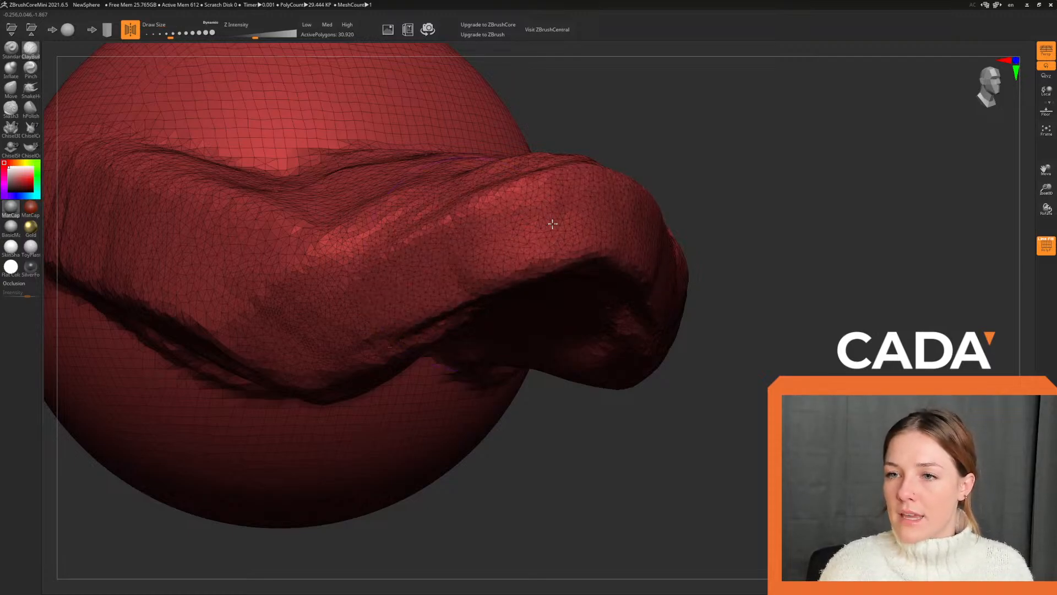
Build up the side and front rim of the protruding mass with the larger brush.
left_click_drag(699, 216, 717, 217)
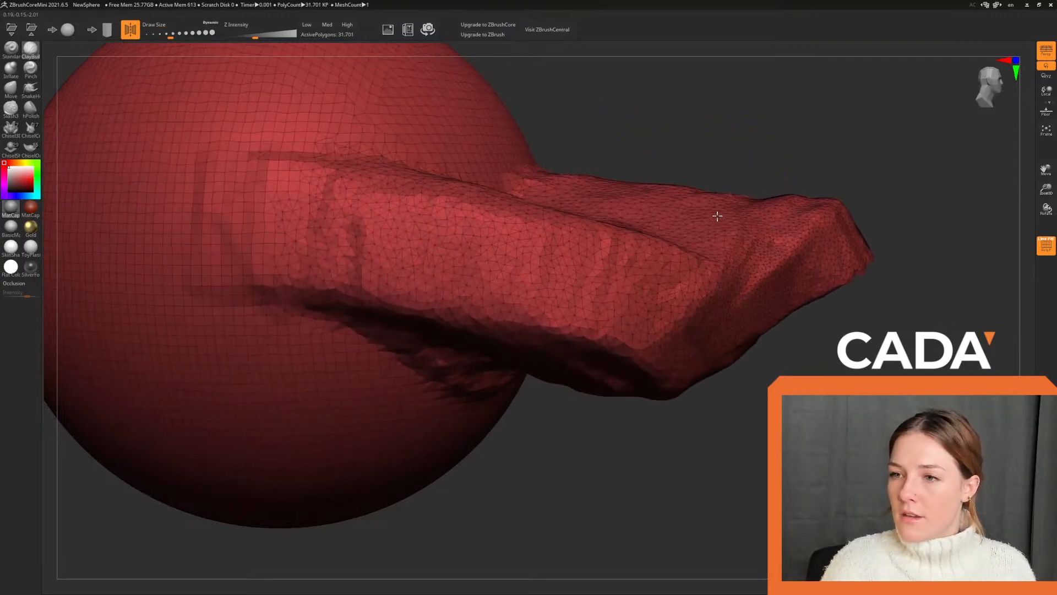
mouse_move(851, 321)
left_mouse_down("alt")
mouse_move(753, 326)
mouse_move(728, 307)
mouse_move(746, 314)
mouse_move(696, 343)
mouse_move(514, 263)
left_mouse_up("alt")
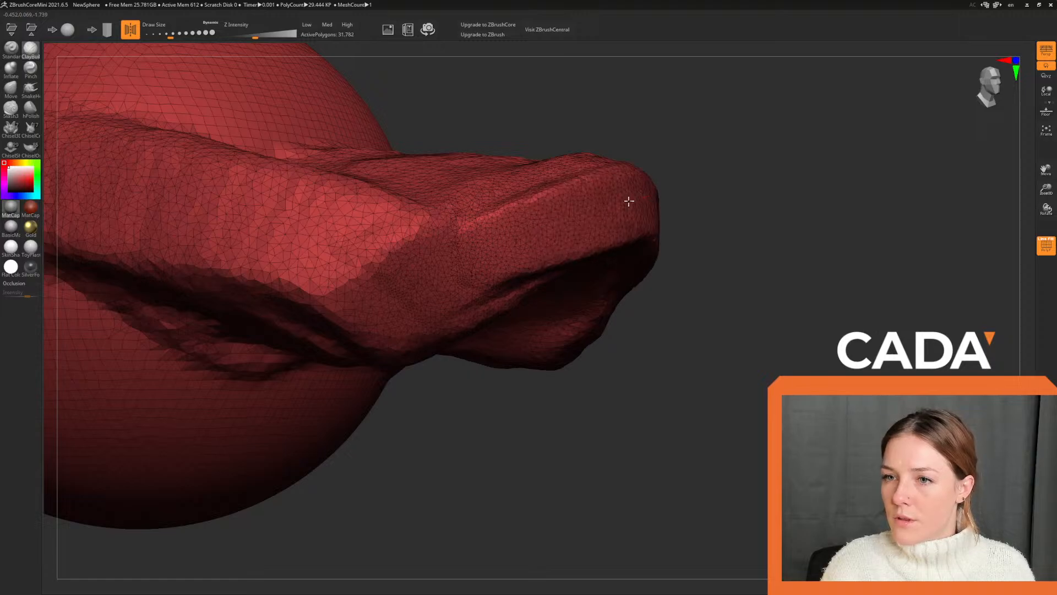
mouse_move(549, 243)
left_mouse_down()
mouse_move(741, 258)
mouse_move(634, 276)
mouse_move(767, 264)
mouse_move(786, 229)
mouse_move(805, 267)
mouse_move(953, 113)
mouse_move(894, 171)
mouse_move(798, 184)
mouse_move(762, 226)
mouse_move(751, 199)
mouse_move(891, 119)
mouse_move(947, 141)
left_mouse_up()
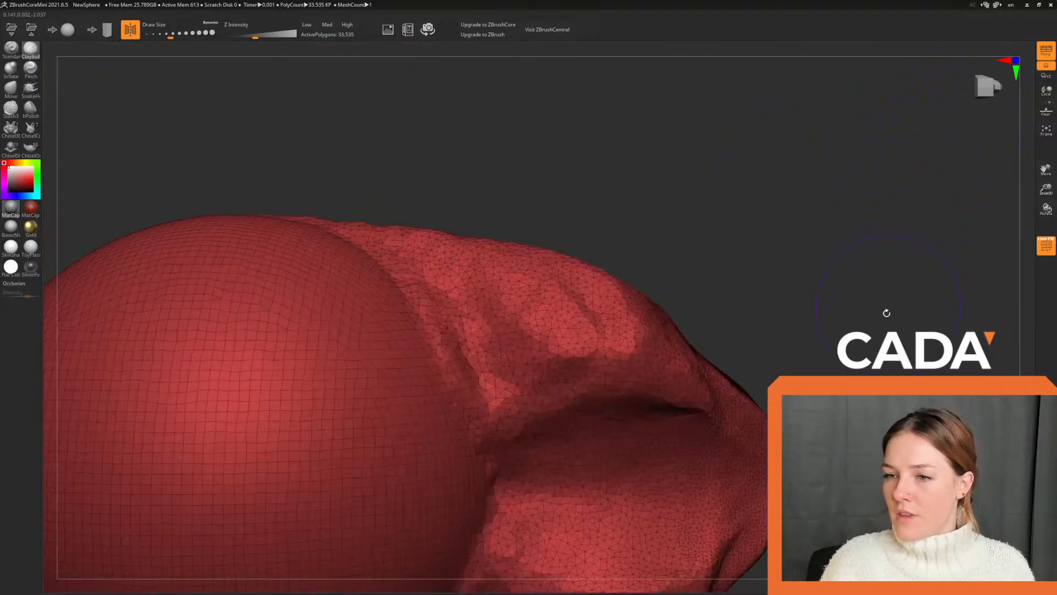
Set the draw size to about 94 and build up the front tip of the protruding mass from underneath.
mouse_move(887, 308)
left_mouse_down()
mouse_move(635, 160)
mouse_move(685, 309)
mouse_move(708, 290)
mouse_move(677, 295)
mouse_move(860, 304)
mouse_move(805, 314)
mouse_move(786, 272)
left_mouse_up()
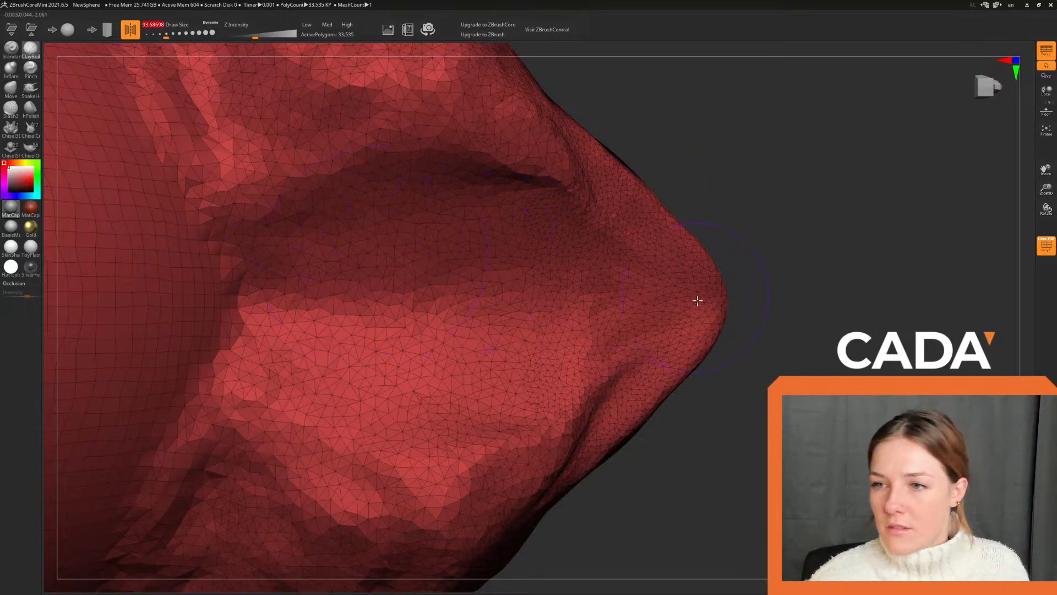
mouse_move(698, 301)
left_mouse_down()
mouse_move(692, 293)
mouse_move(727, 308)
mouse_move(671, 239)
mouse_move(683, 258)
mouse_move(634, 216)
mouse_move(717, 281)
left_mouse_up()
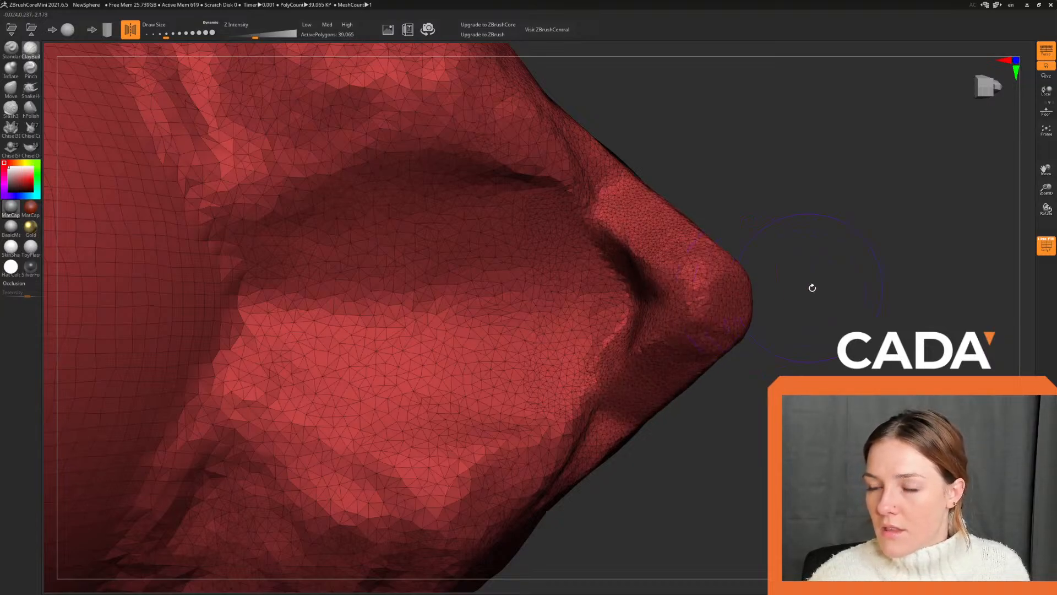
mouse_move(813, 287)
left_mouse_down()
mouse_move(821, 293)
mouse_move(810, 323)
mouse_move(749, 404)
mouse_move(809, 373)
mouse_move(723, 295)
left_mouse_up()
Fill the hollow underside of the protruding mass with overlapping strokes up to its junction with the sphere, using a larger draw size.
mouse_move(732, 485)
left_mouse_down()
mouse_move(744, 411)
mouse_move(712, 405)
mouse_move(692, 441)
mouse_move(675, 437)
mouse_move(765, 311)
mouse_move(758, 267)
mouse_move(779, 347)
mouse_move(771, 302)
mouse_move(382, 231)
left_mouse_up()
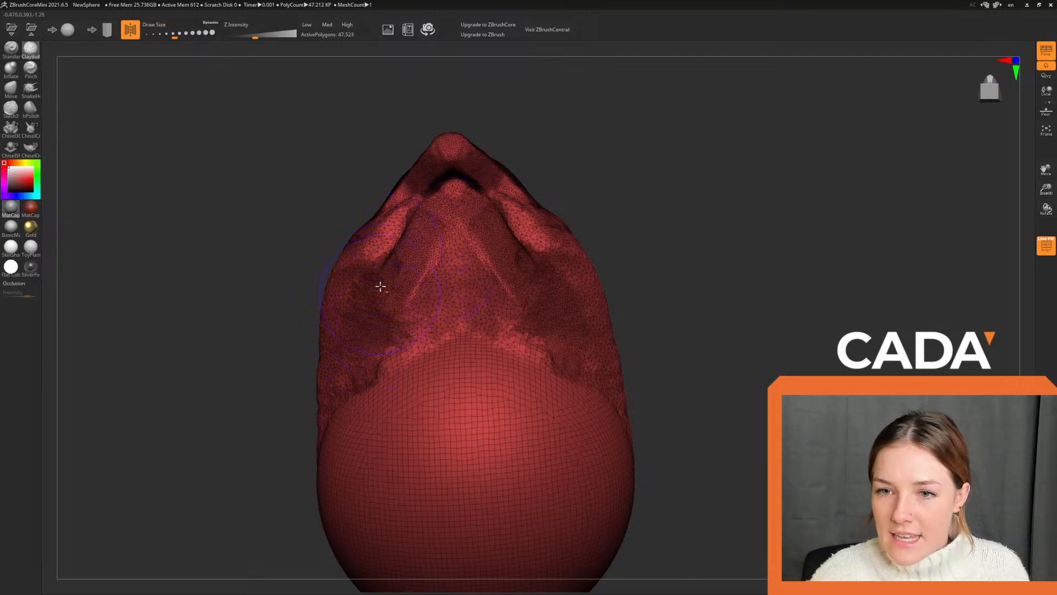
left_click_drag(381, 286, 412, 376, "shift")
left_click_drag(444, 205, 452, 369)
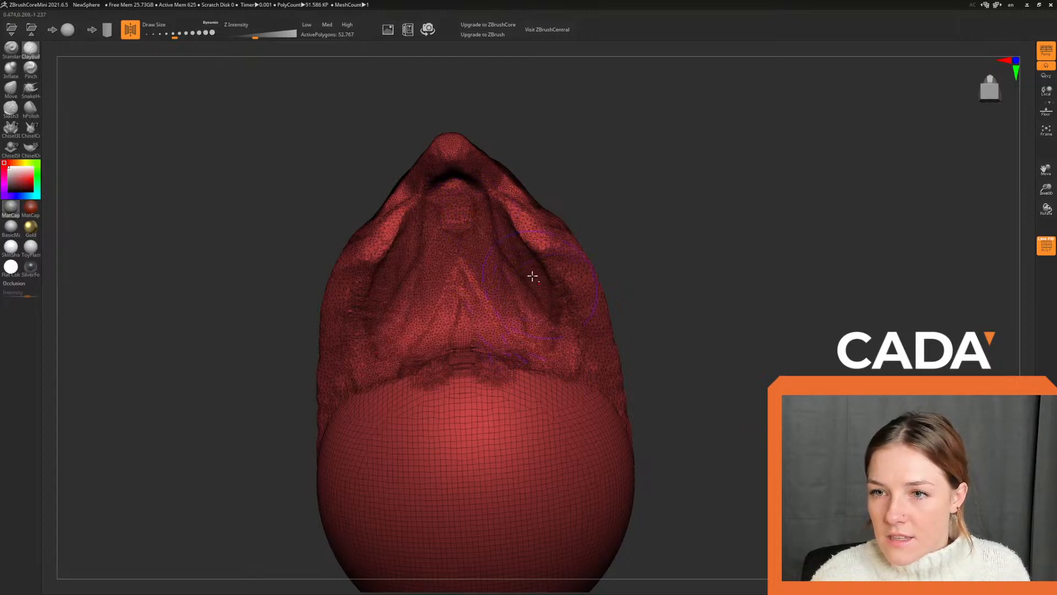
left_click_drag(557, 306, 520, 271)
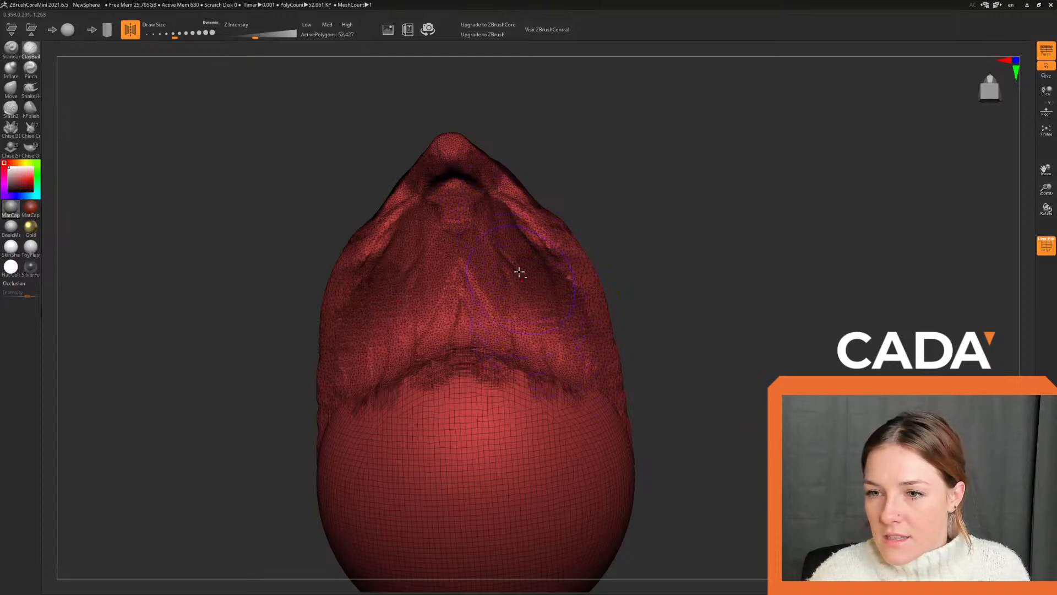
left_click_drag(476, 305, 451, 408)
mouse_move(673, 223)
left_mouse_down()
mouse_move(652, 253)
mouse_move(656, 283)
mouse_move(673, 217)
mouse_move(685, 218)
left_mouse_up()
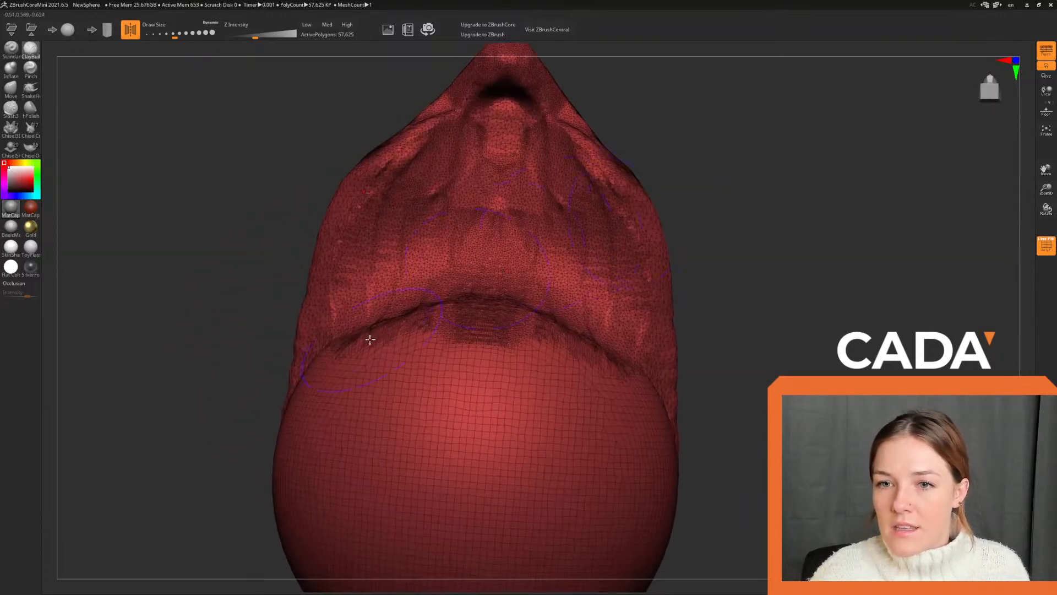
mouse_move(383, 219)
left_mouse_down()
mouse_move(385, 312)
mouse_move(429, 191)
mouse_move(488, 130)
mouse_move(513, 296)
left_mouse_up()
mouse_move(729, 168)
left_mouse_down()
mouse_move(711, 198)
mouse_move(713, 229)
mouse_move(740, 246)
mouse_move(750, 196)
mouse_move(716, 179)
mouse_move(733, 186)
mouse_move(719, 190)
left_mouse_up()
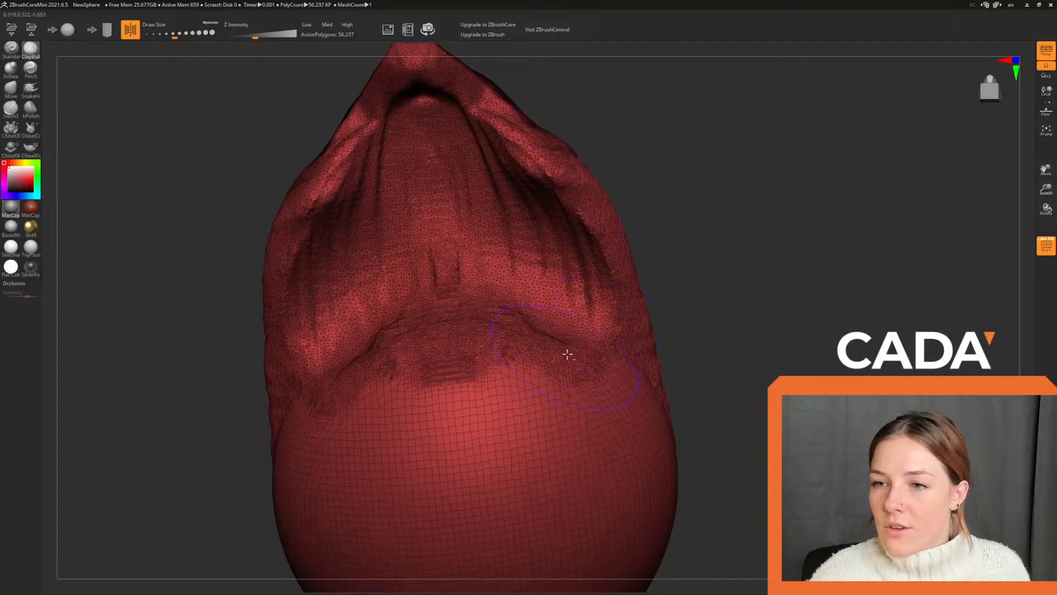
Turn off the wireframe display and rework the folds in the hollow underside between the two side rims.
left_click(1044, 246)
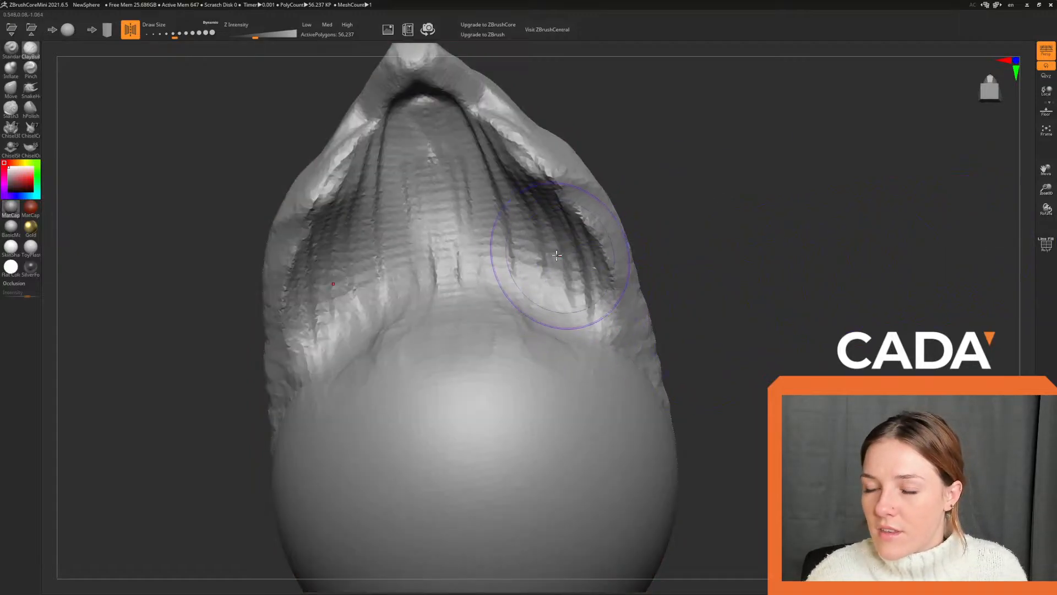
mouse_move(557, 255)
left_mouse_down()
mouse_move(584, 287)
mouse_move(578, 258)
mouse_move(576, 285)
left_mouse_up()
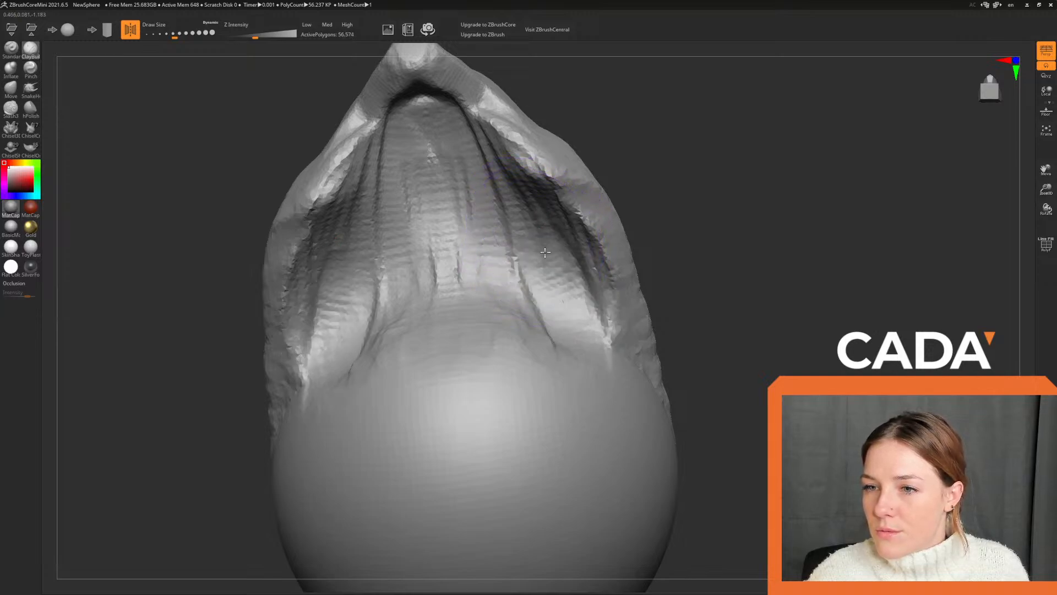
left_click_drag(479, 189, 430, 364, "shift")
mouse_move(352, 191)
left_mouse_down()
mouse_move(385, 147)
mouse_move(322, 233)
left_mouse_up()
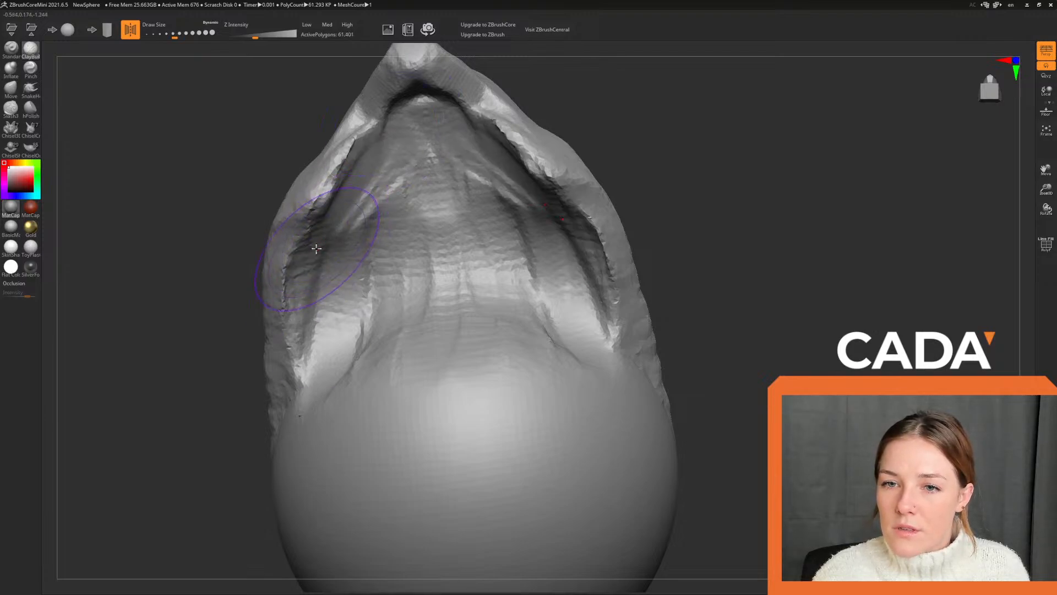
left_click_drag(328, 273, 335, 421)
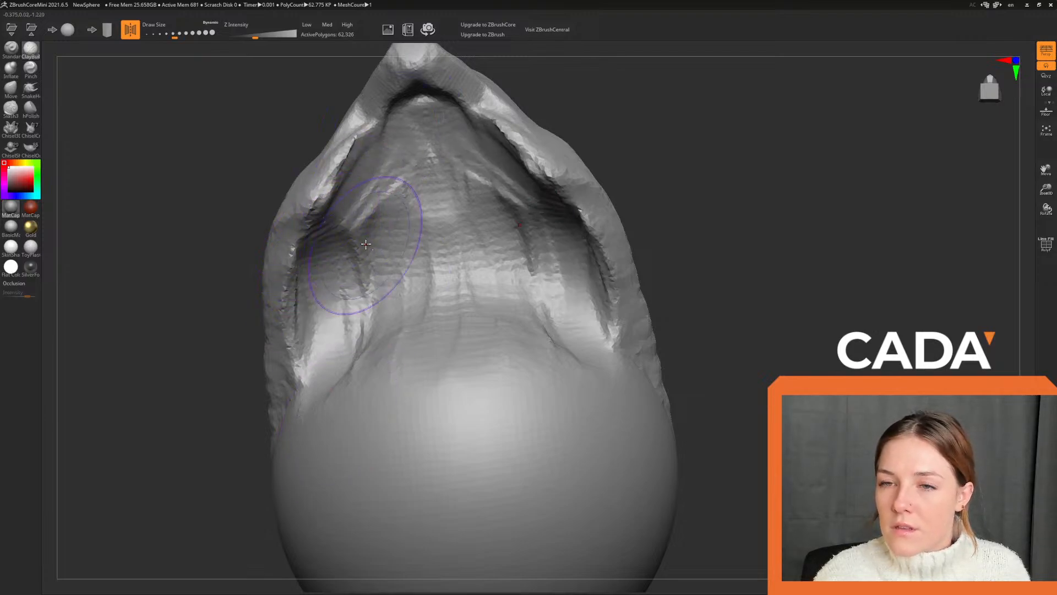
mouse_move(365, 244)
left_mouse_down("alt")
mouse_move(385, 132)
mouse_move(440, 247)
left_mouse_up("alt")
Sculpt trial strokes across the inner wall of the underside hollow and undo them.
mouse_move(683, 142)
left_mouse_down()
mouse_move(711, 229)
mouse_move(651, 179)
mouse_move(590, 170)
mouse_move(595, 125)
mouse_move(530, 210)
left_mouse_up()
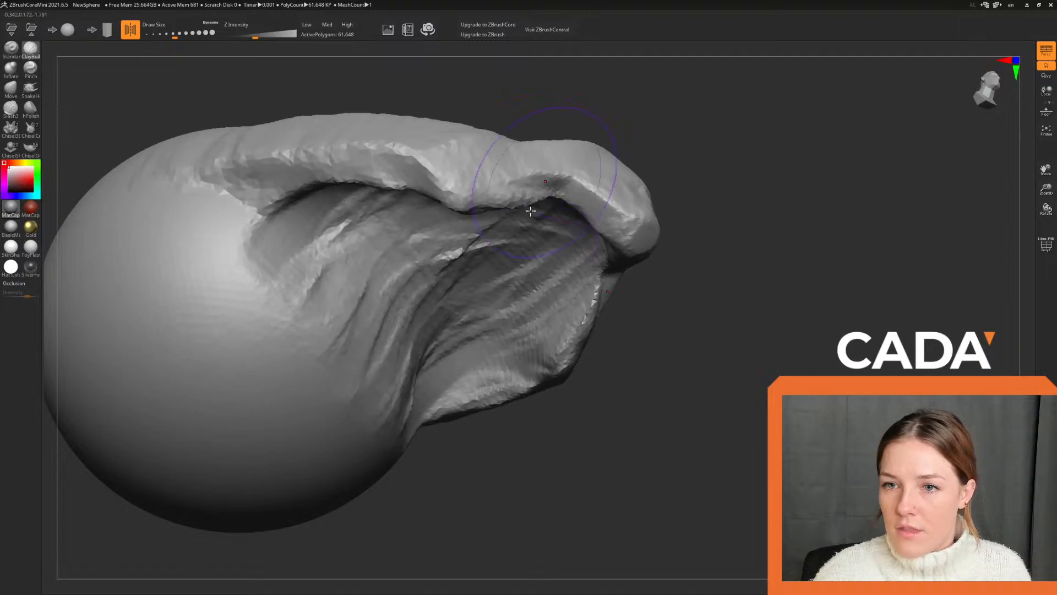
mouse_move(360, 263)
left_mouse_down()
mouse_move(435, 330)
mouse_move(474, 264)
left_mouse_up()
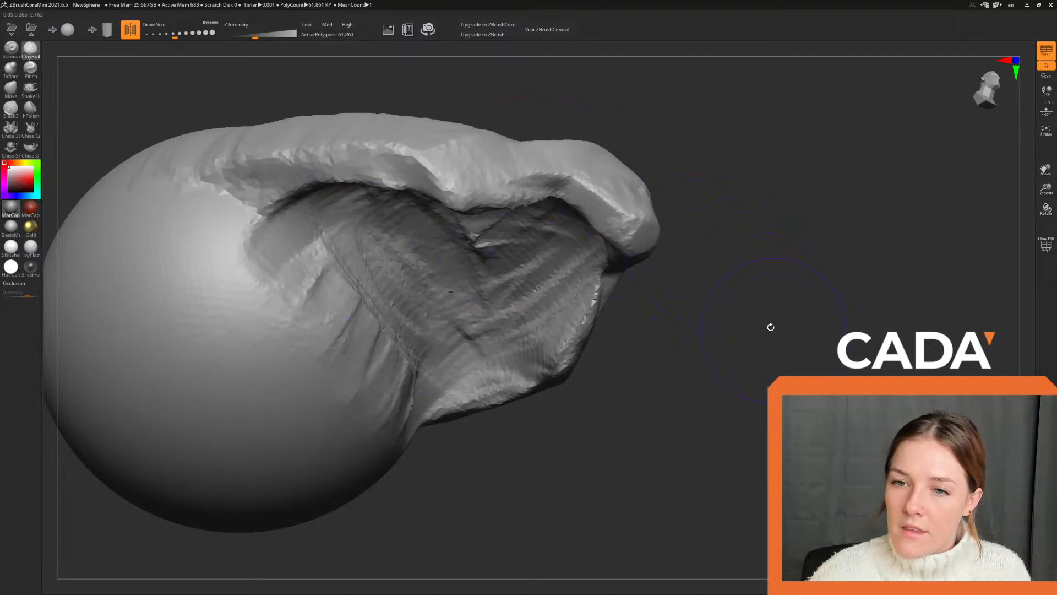
key("ctrl+z")
Try broad overlapping strokes across the underside junction, spreading from the hollow onto the sphere.
mouse_move(770, 327)
left_mouse_down()
mouse_move(717, 332)
mouse_move(718, 366)
mouse_move(722, 334)
left_mouse_up()
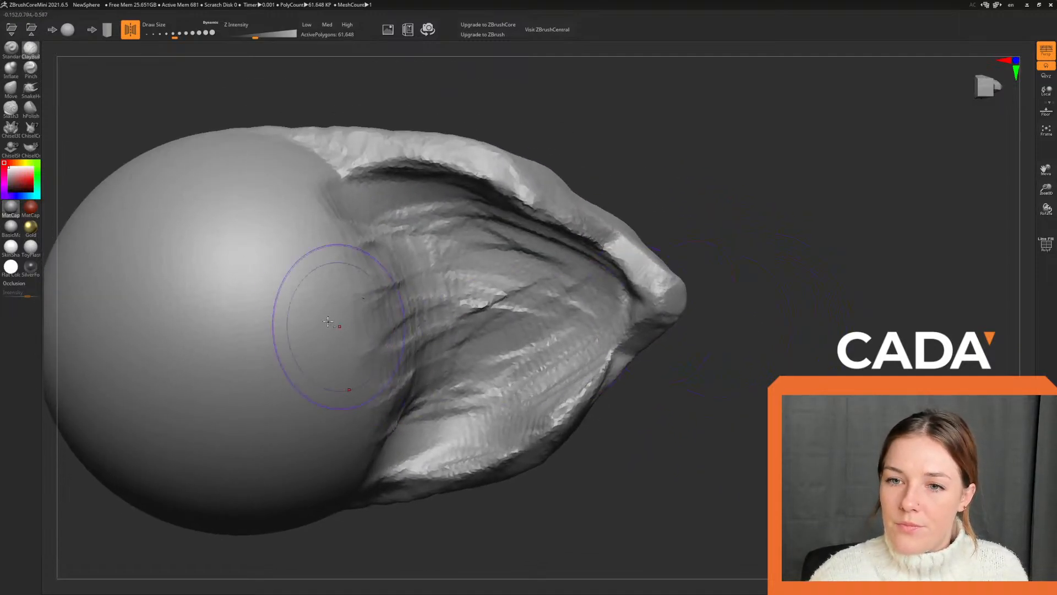
mouse_move(309, 237)
left_mouse_down()
mouse_move(350, 436)
mouse_move(377, 413)
mouse_move(401, 354)
mouse_move(443, 357)
left_mouse_up()
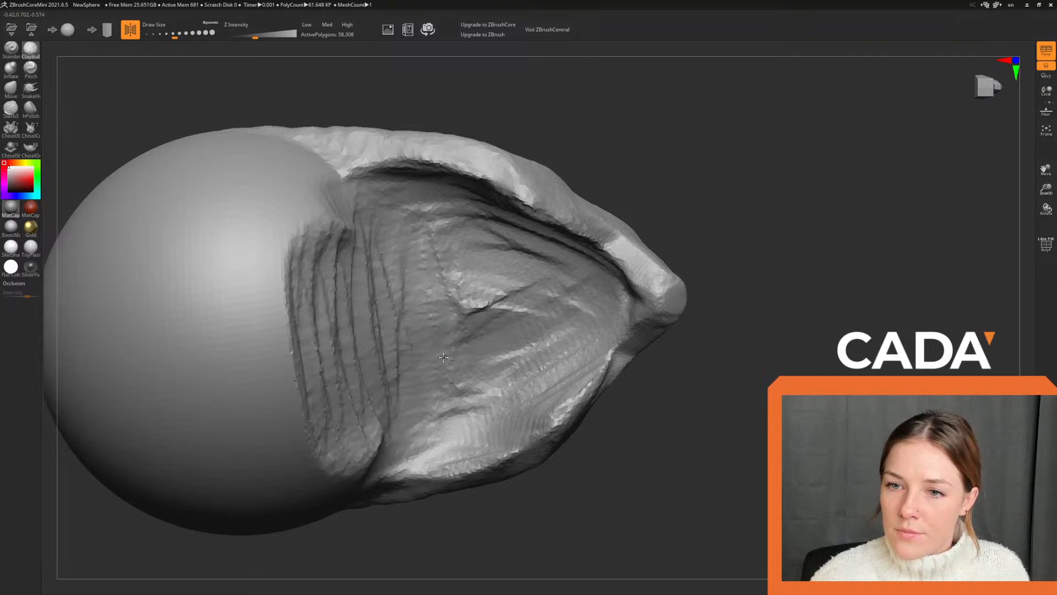
mouse_move(350, 269)
left_mouse_down()
mouse_move(336, 209)
mouse_move(248, 336)
mouse_move(358, 313)
left_mouse_up()
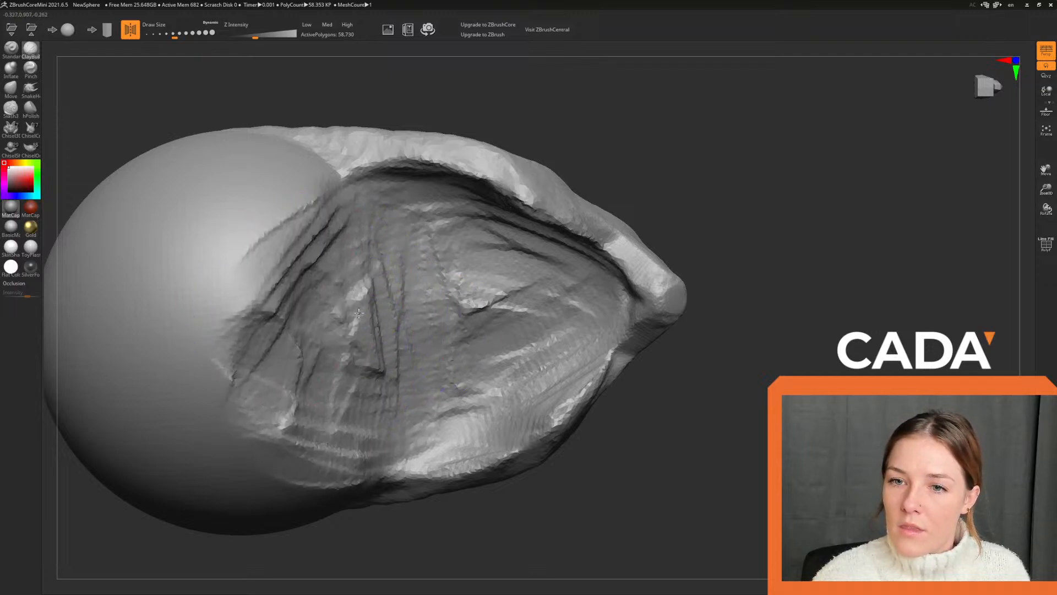
left_click_drag(490, 323, 512, 288)
mouse_move(311, 251)
left_mouse_down()
mouse_move(259, 429)
mouse_move(199, 386)
mouse_move(227, 268)
left_mouse_up()
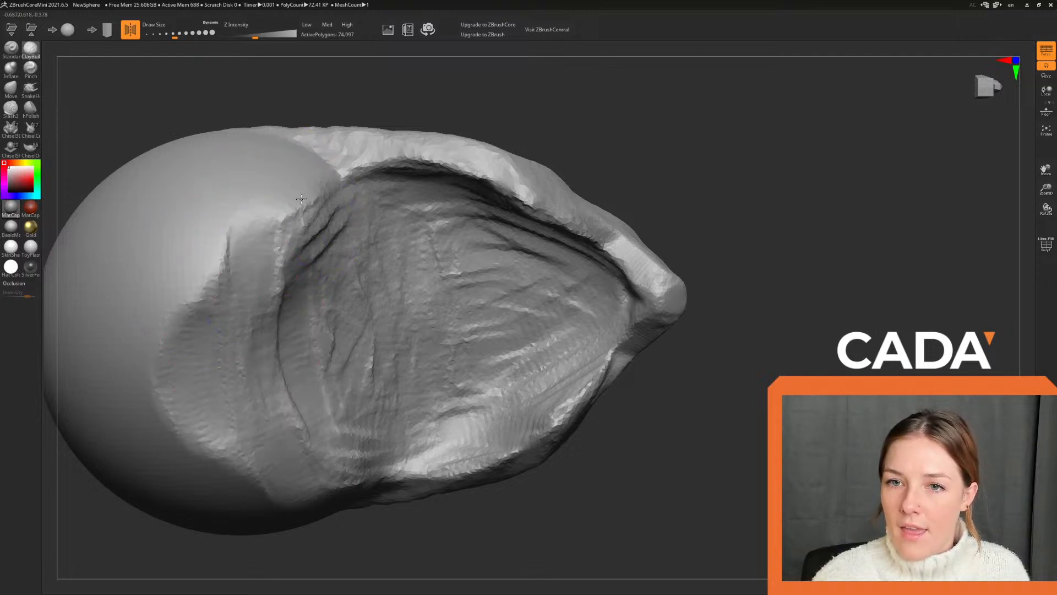
mouse_move(722, 223)
left_mouse_down()
mouse_move(760, 203)
mouse_move(757, 268)
mouse_move(736, 215)
mouse_move(760, 215)
mouse_move(732, 296)
mouse_move(722, 231)
mouse_move(711, 248)
left_mouse_up()
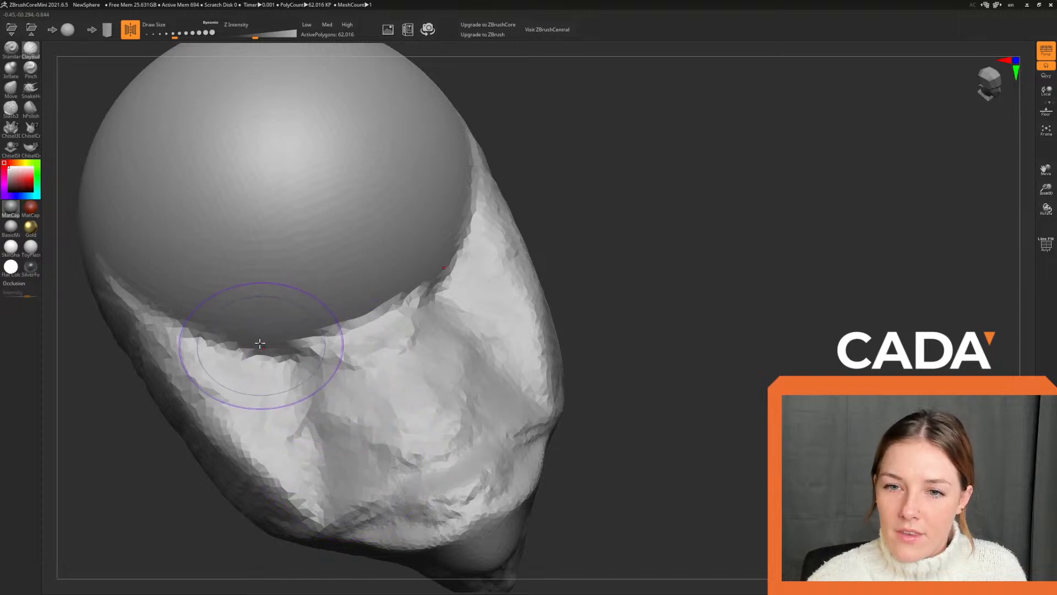
Sculpt trial strokes over the top of the protruding mass and onto the sphere, and undo them.
mouse_move(359, 289)
left_mouse_down()
mouse_move(314, 311)
mouse_move(352, 331)
mouse_move(375, 380)
mouse_move(440, 452)
mouse_move(452, 484)
left_mouse_up()
mouse_move(595, 429)
left_mouse_down()
mouse_move(721, 334)
mouse_move(701, 361)
mouse_move(363, 268)
left_mouse_up()
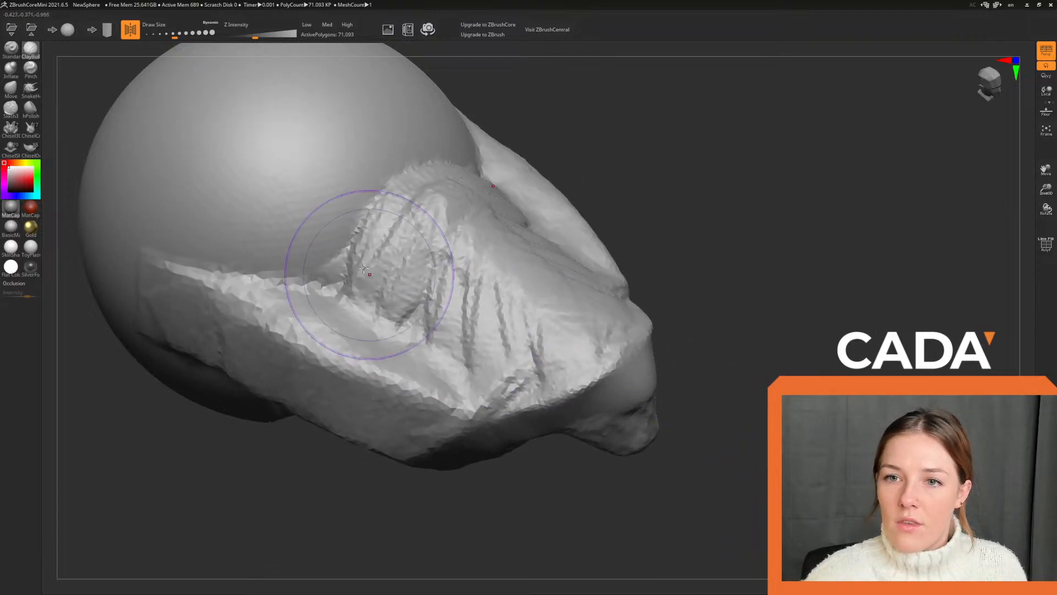
mouse_move(245, 255)
left_mouse_down()
mouse_move(342, 187)
mouse_move(440, 182)
mouse_move(399, 298)
left_mouse_up()
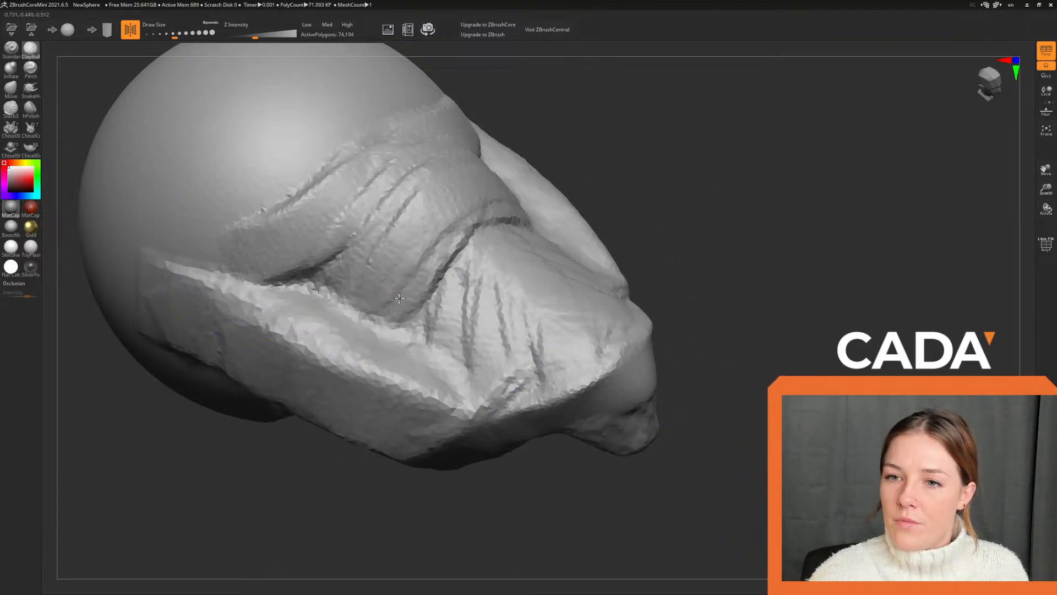
mouse_move(522, 275)
left_mouse_down()
mouse_move(685, 323)
mouse_move(802, 278)
left_mouse_up()
key("ctrl+z")
key("ctrl+z")
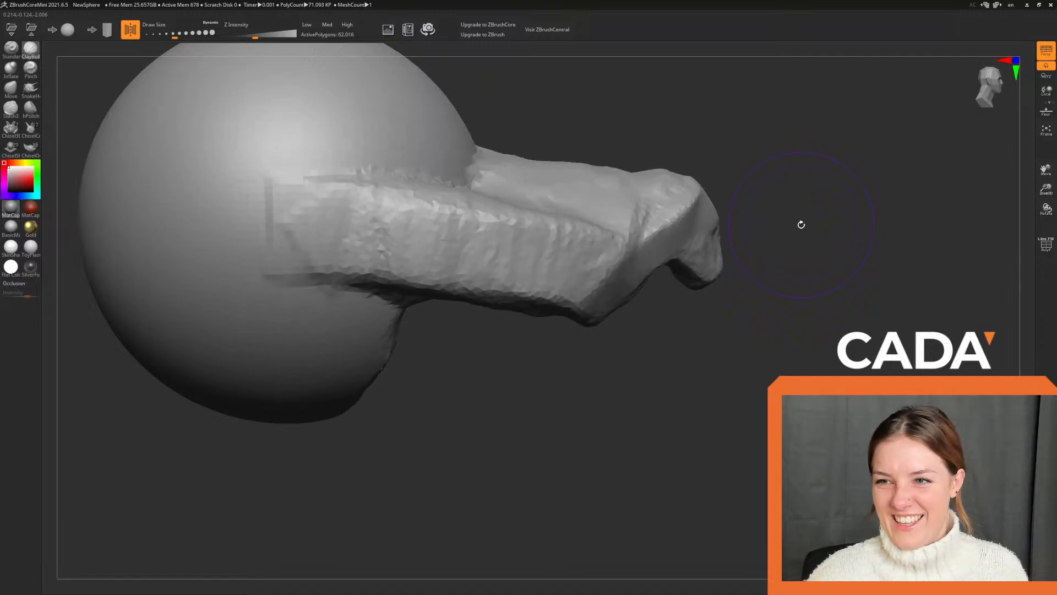
Restore the undone strokes on the mass and sculpt a small rounded knob at its tip.
key("ctrl+shift+z")
mouse_move(820, 203)
left_mouse_down("alt")
mouse_move(800, 257)
mouse_move(807, 288)
mouse_move(800, 265)
mouse_move(793, 302)
mouse_move(821, 349)
mouse_move(809, 266)
mouse_move(792, 257)
mouse_move(805, 253)
mouse_move(782, 270)
left_mouse_up("alt")
mouse_move(731, 355)
left_mouse_down()
mouse_move(737, 366)
mouse_move(713, 309)
mouse_move(669, 358)
mouse_move(710, 369)
mouse_move(708, 302)
mouse_move(727, 262)
mouse_move(729, 429)
mouse_move(616, 368)
left_mouse_up()
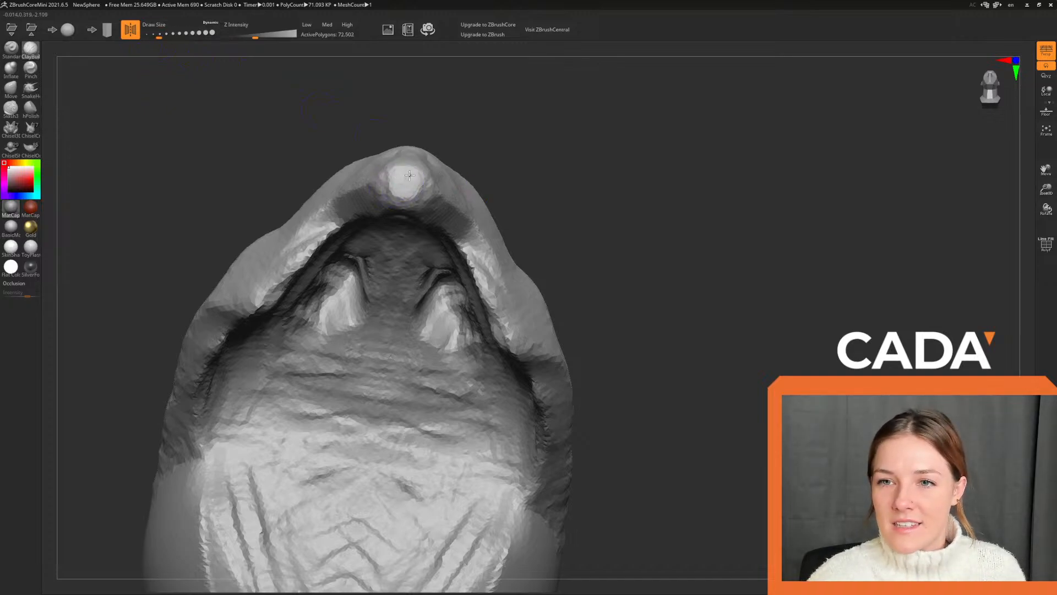
mouse_move(539, 176)
left_mouse_down()
mouse_move(588, 300)
mouse_move(479, 242)
left_mouse_up()
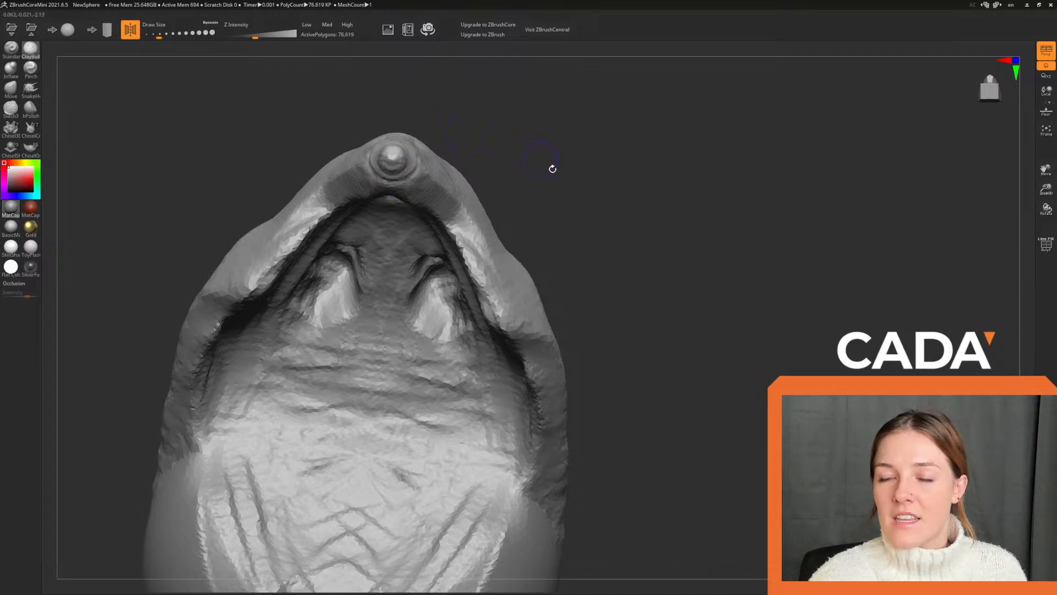
mouse_move(552, 169)
left_mouse_down()
mouse_move(654, 278)
mouse_move(571, 220)
mouse_move(652, 427)
mouse_move(755, 505)
mouse_move(705, 470)
mouse_move(668, 460)
mouse_move(652, 415)
left_mouse_up()
key("f")
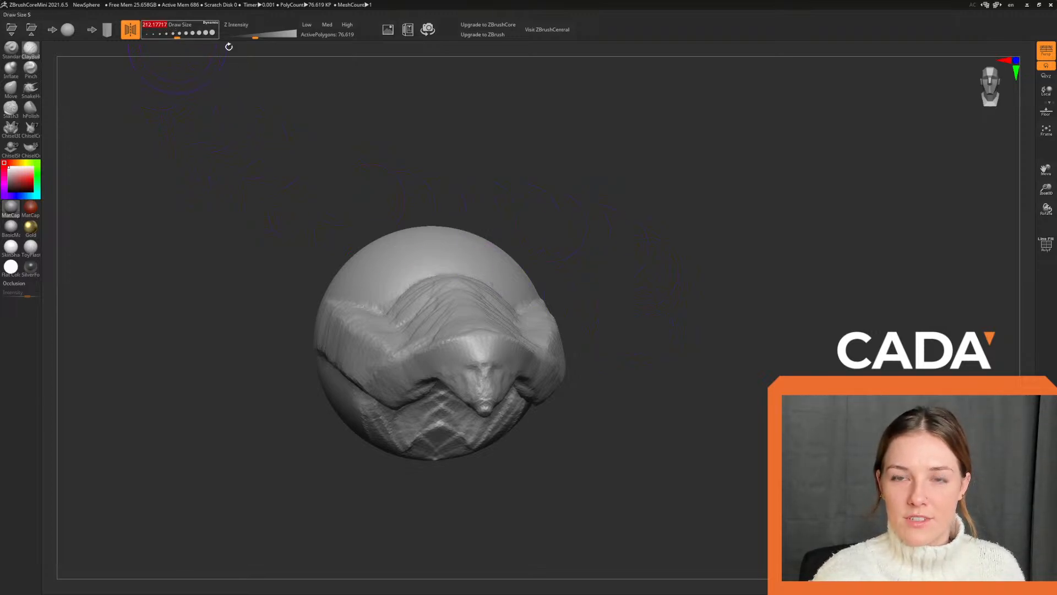
Compare the folds on top of the protruding mass with the inner surface of the underside hollow, trying one stroke inside.
mouse_move(663, 179)
left_mouse_down()
mouse_move(689, 154)
mouse_move(717, 201)
mouse_move(705, 101)
mouse_move(706, 210)
mouse_move(701, 110)
mouse_move(673, 288)
mouse_move(786, 271)
mouse_move(734, 302)
mouse_move(741, 326)
mouse_move(767, 330)
mouse_move(892, 188)
mouse_move(762, 217)
mouse_move(778, 257)
mouse_move(578, 409)
mouse_move(650, 269)
mouse_move(701, 266)
mouse_move(778, 138)
mouse_move(758, 279)
mouse_move(734, 240)
mouse_move(738, 279)
mouse_move(752, 227)
mouse_move(744, 243)
left_mouse_up()
mouse_move(645, 220)
left_mouse_down()
mouse_move(650, 193)
mouse_move(590, 128)
mouse_move(601, 264)
mouse_move(590, 266)
mouse_move(604, 269)
mouse_move(590, 264)
mouse_move(590, 279)
left_mouse_up()
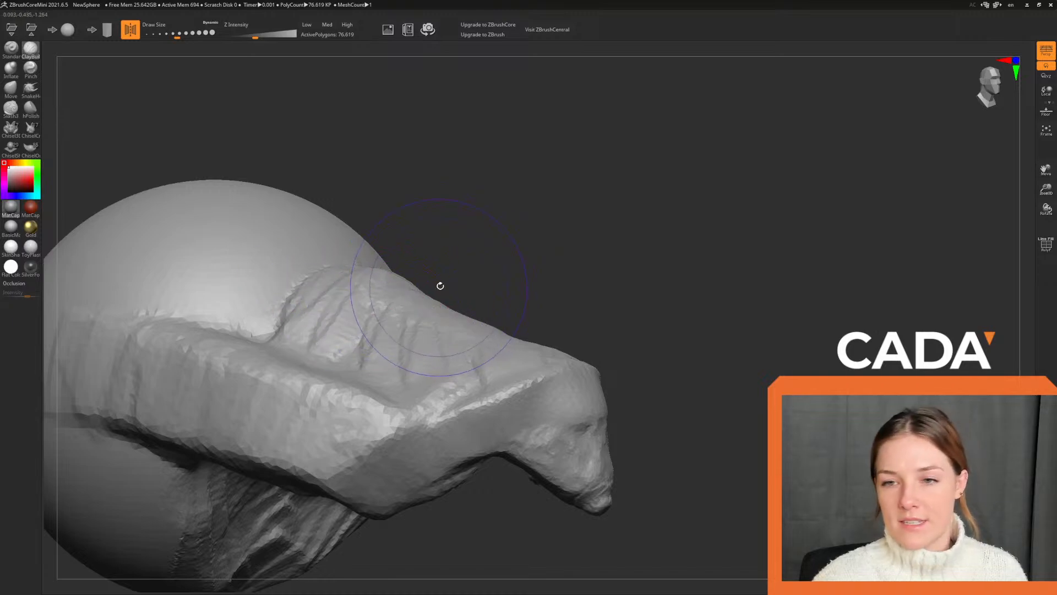
mouse_move(567, 260)
left_mouse_down()
mouse_move(571, 236)
mouse_move(512, 242)
left_mouse_up()
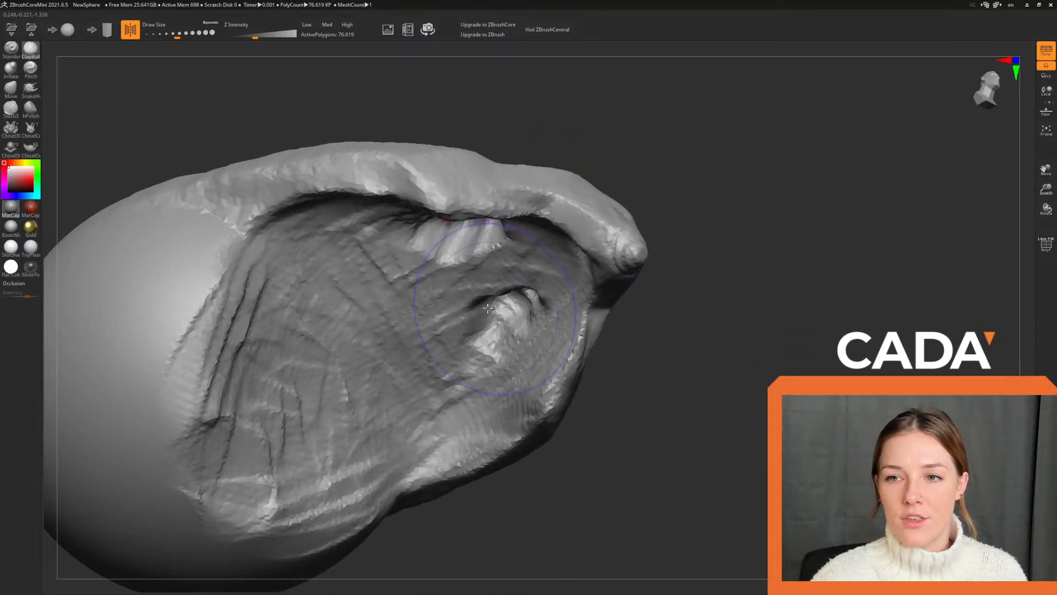
left_click_drag(675, 150, 667, 202)
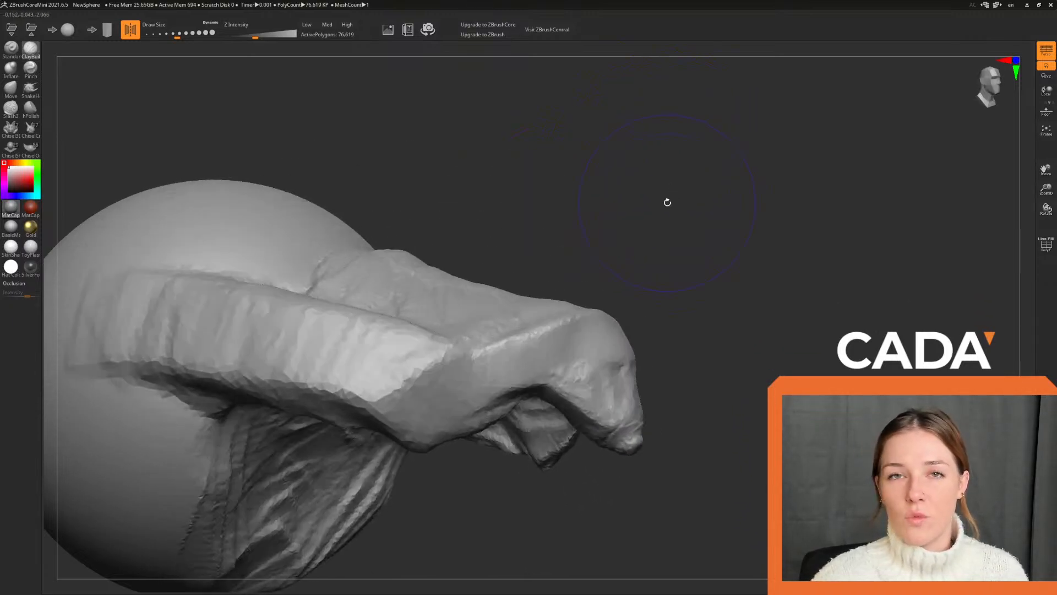
left_click_drag(606, 249, 613, 168)
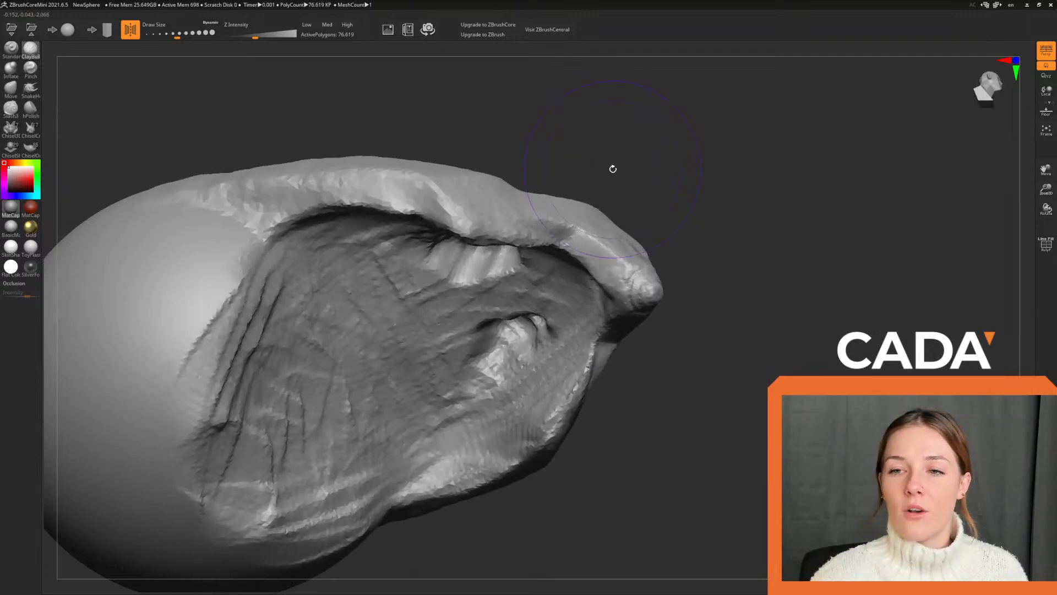
left_click_drag(479, 242, 487, 289)
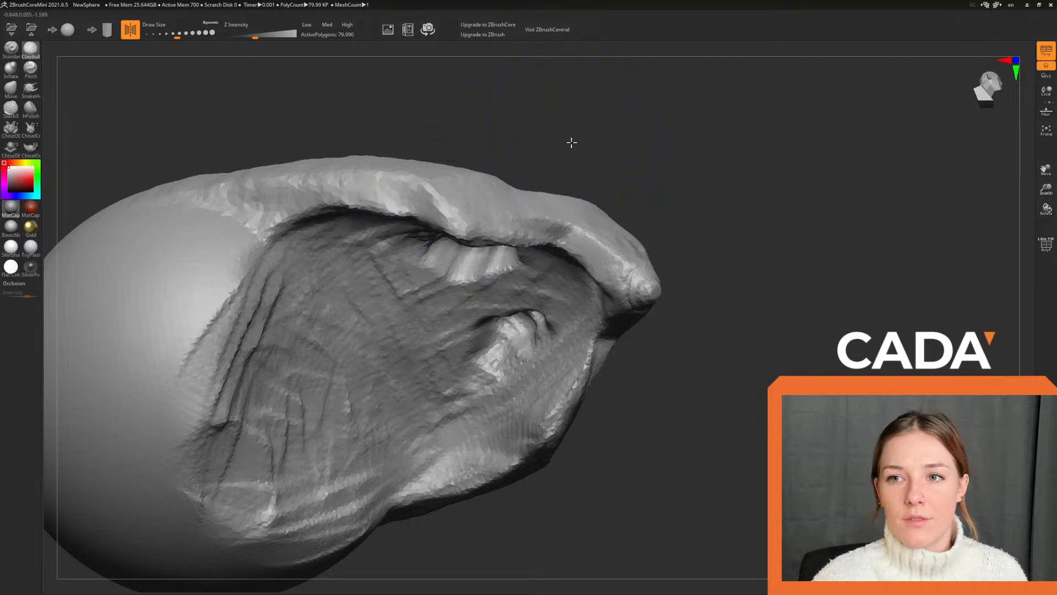
mouse_move(571, 141)
left_mouse_down()
mouse_move(582, 201)
mouse_move(570, 194)
left_mouse_up()
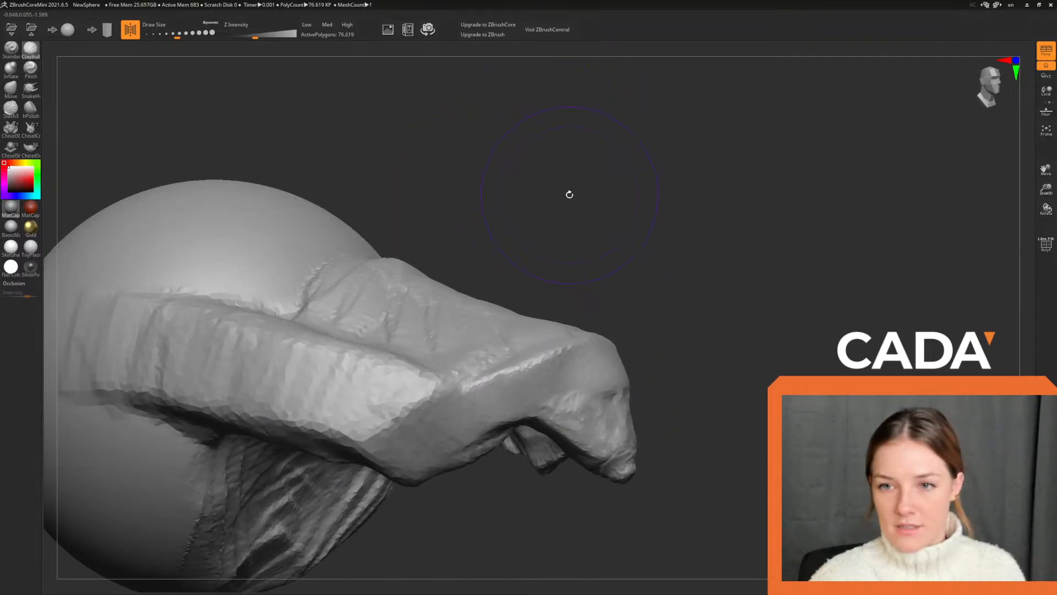
Undo the tip knob and top strokes, then restore only the top strokes while comparing the underside hollow.
key("ctrl+z")
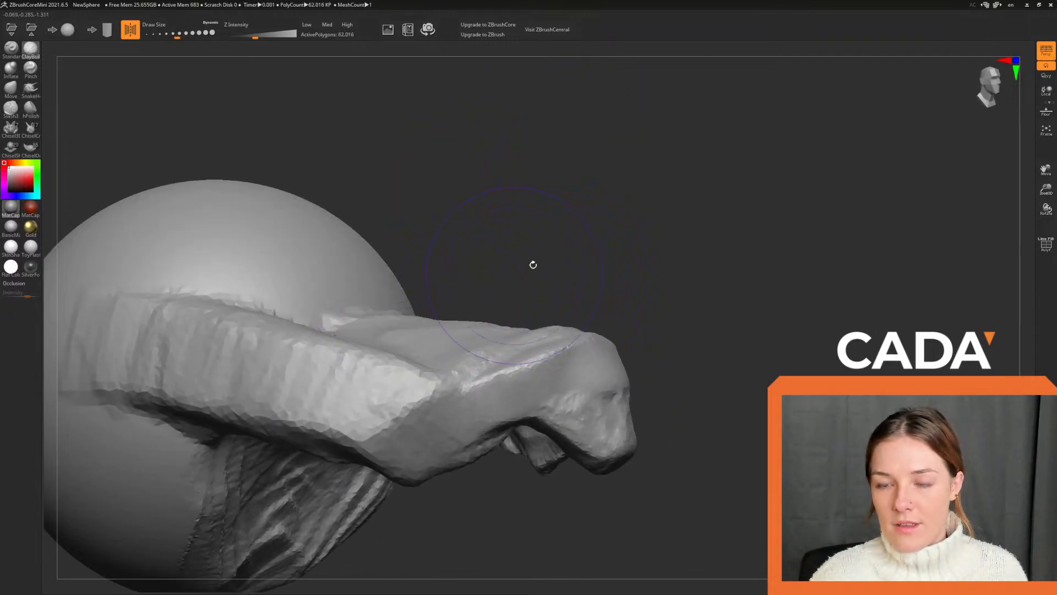
mouse_move(531, 264)
left_mouse_down()
mouse_move(559, 207)
mouse_move(559, 148)
mouse_move(501, 231)
left_mouse_up()
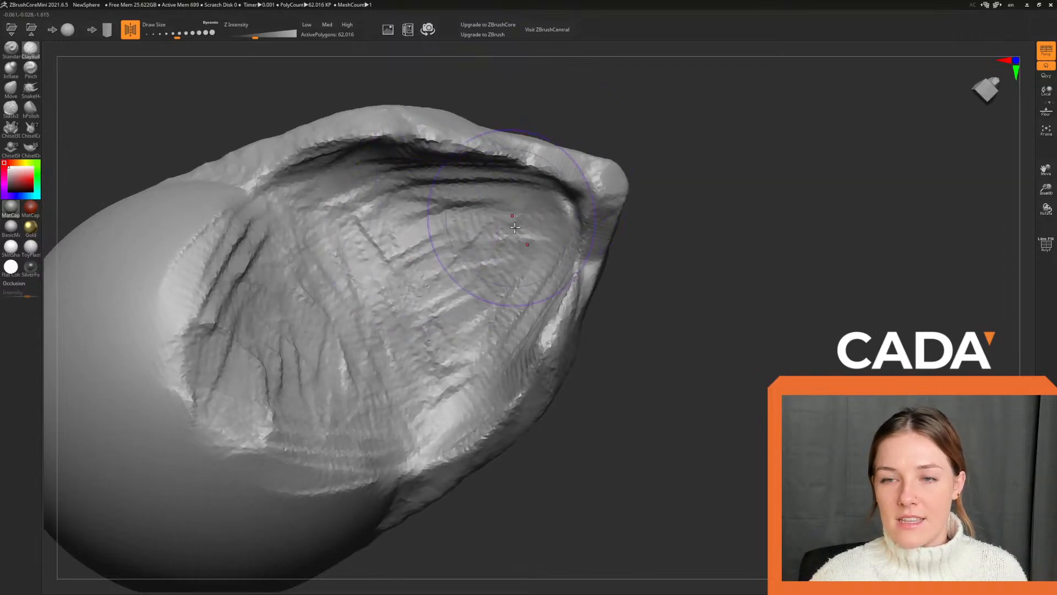
left_click_drag(677, 263, 673, 295)
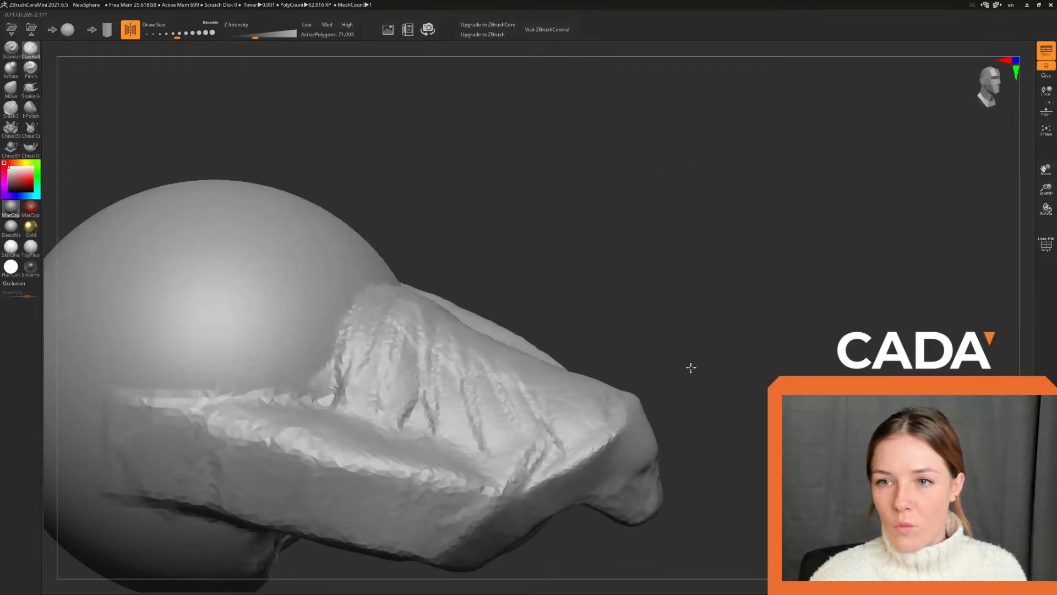
left_click_drag(692, 366, 661, 209)
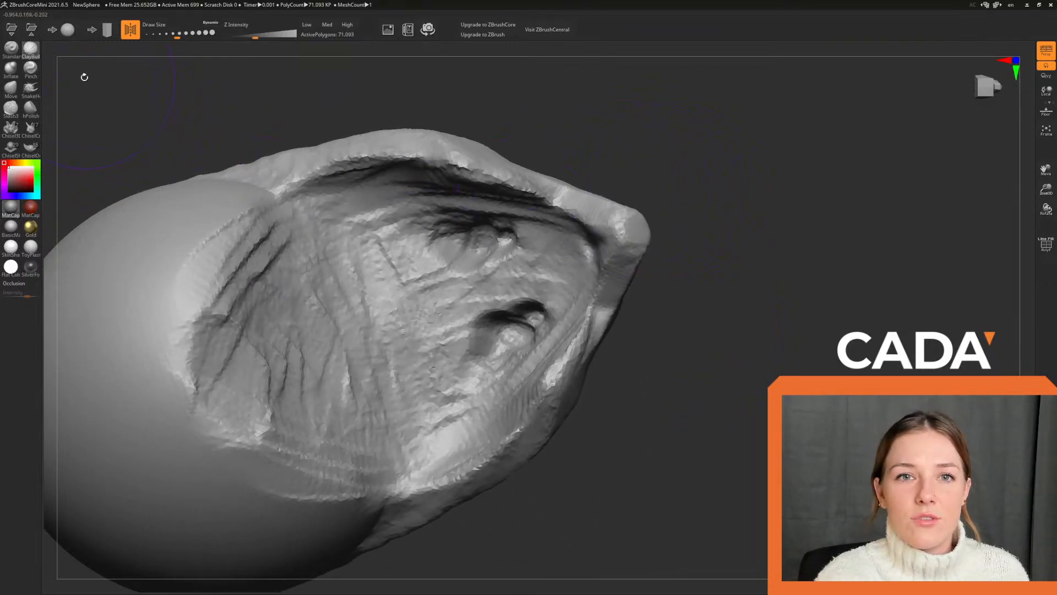
Inflate the two sunken pits in the underside hollow using the Inflate brush at a draw size of about 65.
left_click(19, 74)
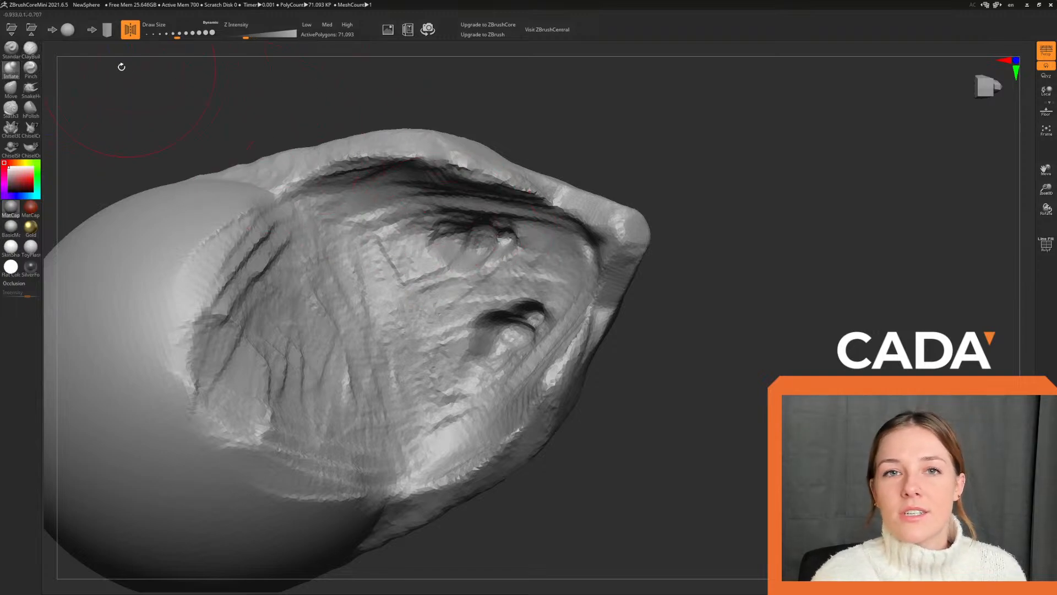
left_click_drag(171, 34, 162, 35)
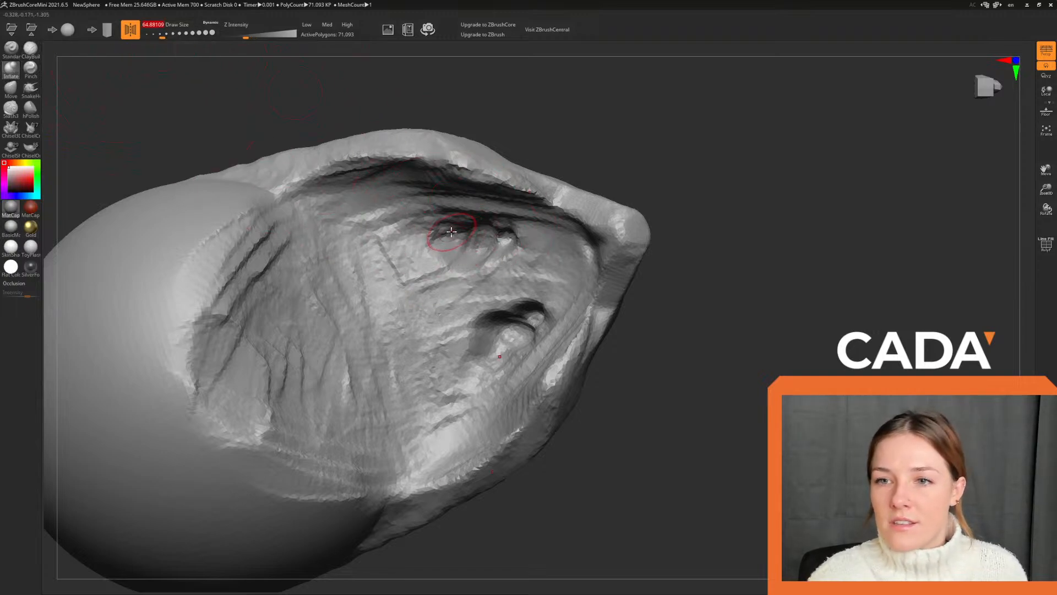
mouse_move(451, 232)
left_mouse_down()
mouse_move(508, 238)
mouse_move(485, 248)
mouse_move(515, 242)
left_mouse_up()
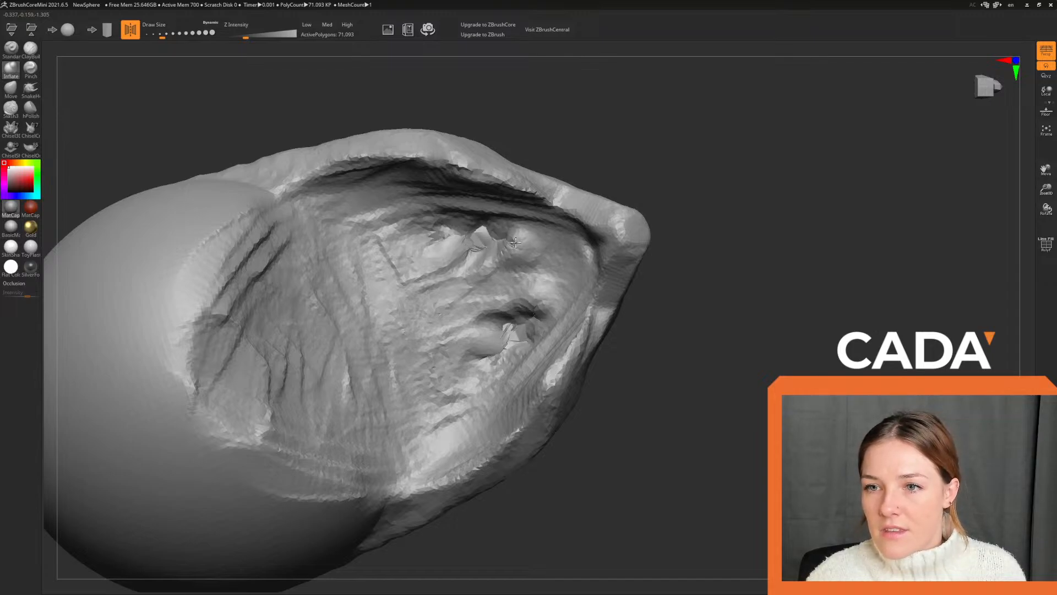
mouse_move(706, 369)
left_mouse_down()
mouse_move(703, 349)
mouse_move(695, 355)
left_mouse_up()
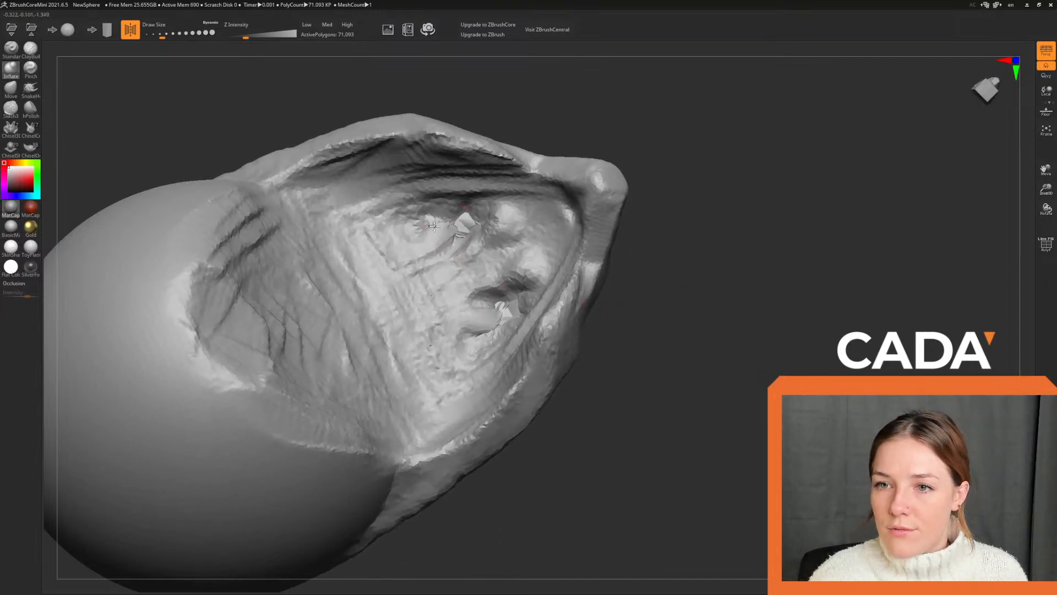
left_click_drag(467, 231, 480, 221)
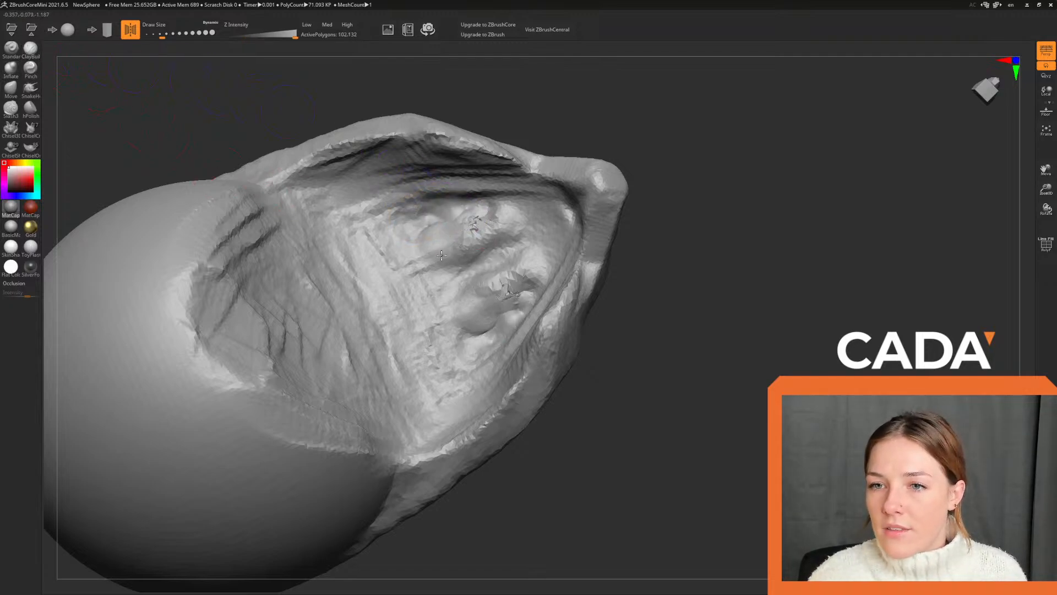
Undo the last small strokes and smooth the hollow's inner wall around the pits with a slightly larger draw size.
key("ctrl+z")
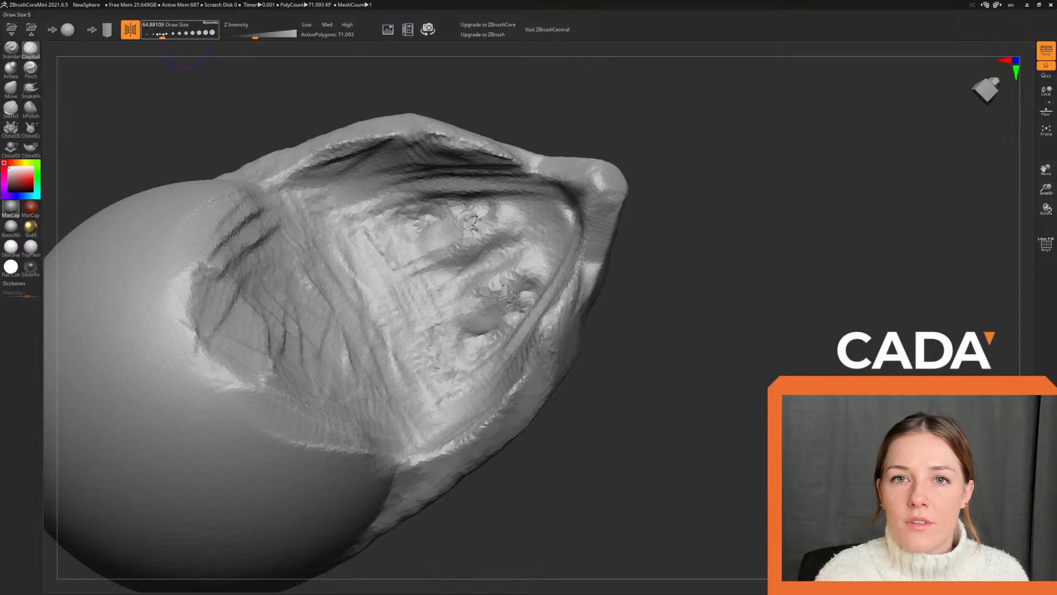
left_click_drag(161, 34, 169, 34)
mouse_move(445, 219)
left_mouse_down("shift")
mouse_move(413, 223)
mouse_move(425, 250)
left_mouse_up("shift")
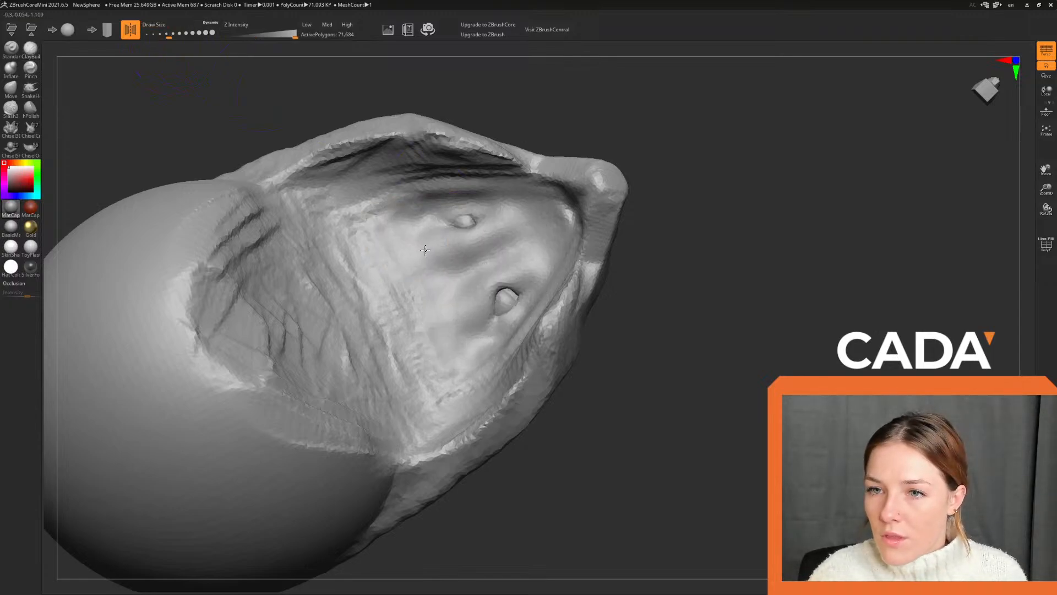
Flatten the two cracked bumps on top of the mass and rework the surface around them with clay strokes.
mouse_move(686, 274)
left_mouse_down()
mouse_move(692, 333)
mouse_move(658, 252)
mouse_move(652, 411)
mouse_move(676, 399)
mouse_move(672, 432)
left_mouse_up()
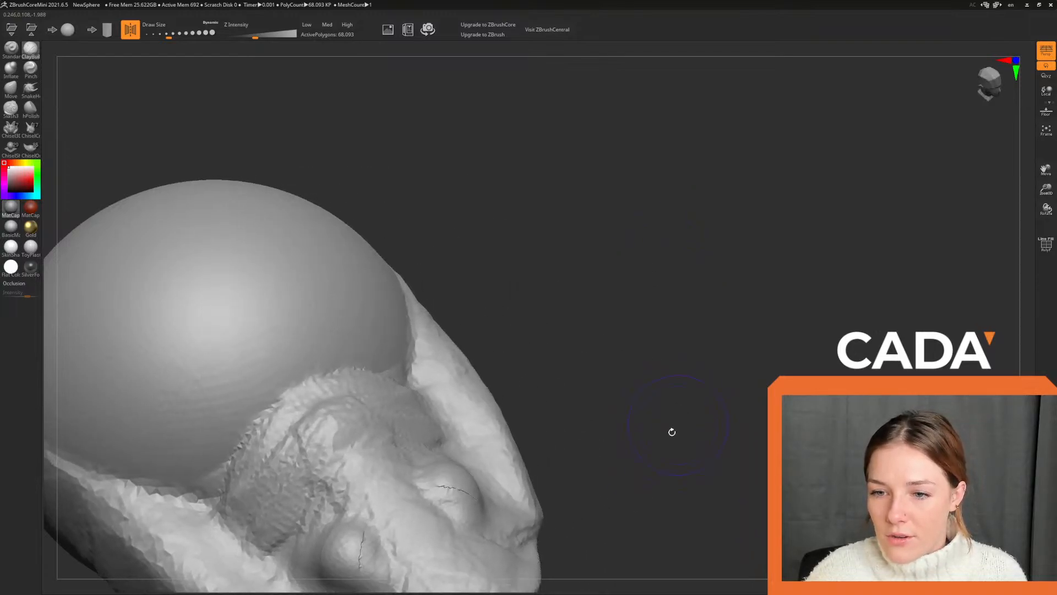
mouse_move(625, 361)
left_mouse_down()
mouse_move(642, 286)
mouse_move(658, 291)
mouse_move(637, 316)
mouse_move(680, 266)
mouse_move(680, 290)
left_mouse_up()
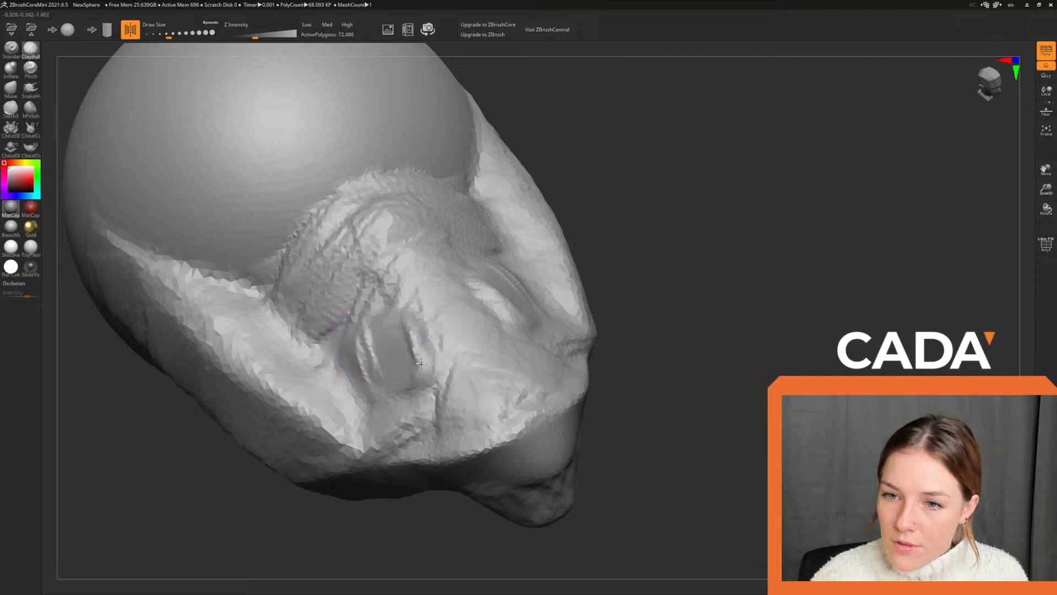
mouse_move(633, 275)
left_mouse_down()
mouse_move(652, 260)
mouse_move(643, 249)
mouse_move(580, 284)
left_mouse_up()
left_click_drag(434, 320, 441, 269)
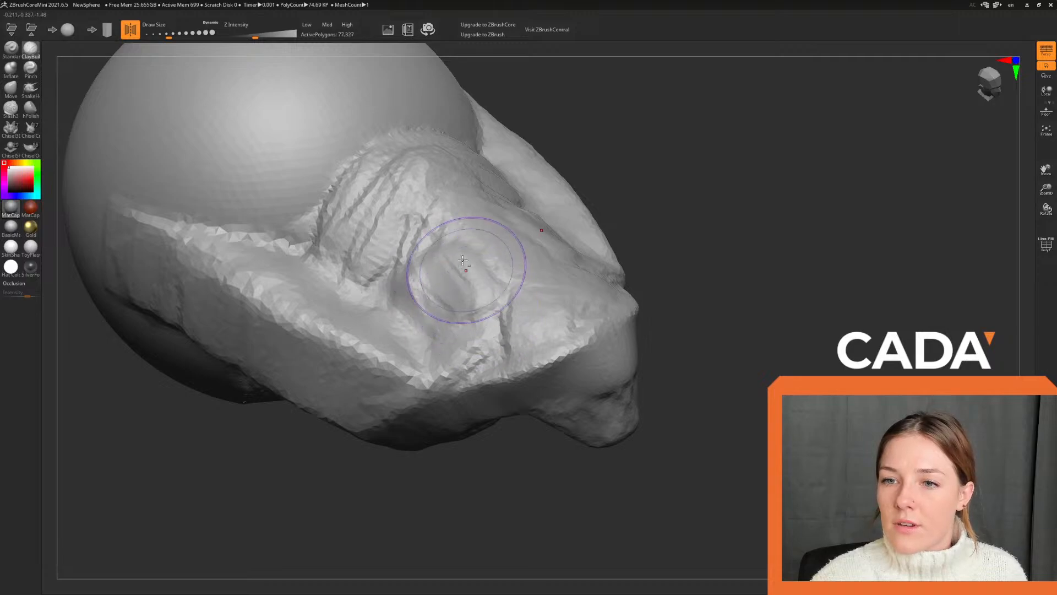
Try smoothing the sides and top of the whole mass with an enlarged brush, and undo the smoothing.
left_click_drag(169, 34, 182, 34)
mouse_move(756, 264)
left_mouse_down("alt")
mouse_move(696, 226)
mouse_move(688, 326)
mouse_move(661, 284)
mouse_move(636, 309)
mouse_move(734, 266)
left_mouse_up("alt")
left_click_drag(788, 193, 691, 215, "alt")
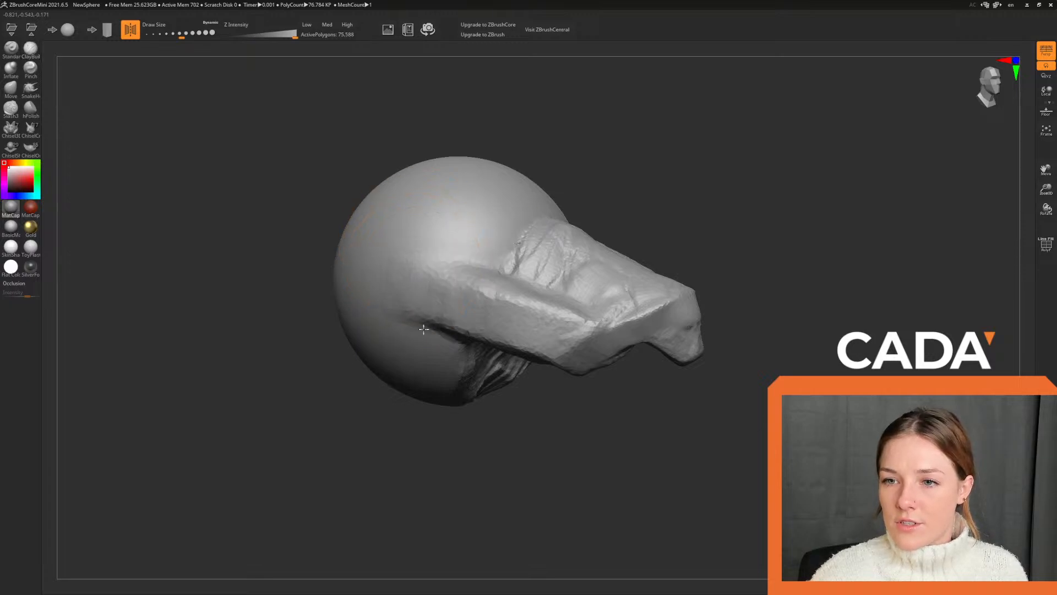
mouse_move(424, 329)
left_mouse_down("shift")
mouse_move(587, 225)
mouse_move(753, 382)
left_mouse_up("shift")
mouse_move(769, 336)
left_mouse_down()
mouse_move(783, 291)
mouse_move(755, 238)
left_mouse_up()
mouse_move(575, 206)
left_mouse_down("shift")
mouse_move(581, 240)
mouse_move(437, 242)
mouse_move(485, 317)
mouse_move(474, 375)
left_mouse_up("shift")
mouse_move(718, 341)
left_mouse_down()
mouse_move(732, 422)
mouse_move(660, 420)
mouse_move(708, 446)
mouse_move(699, 455)
left_mouse_up()
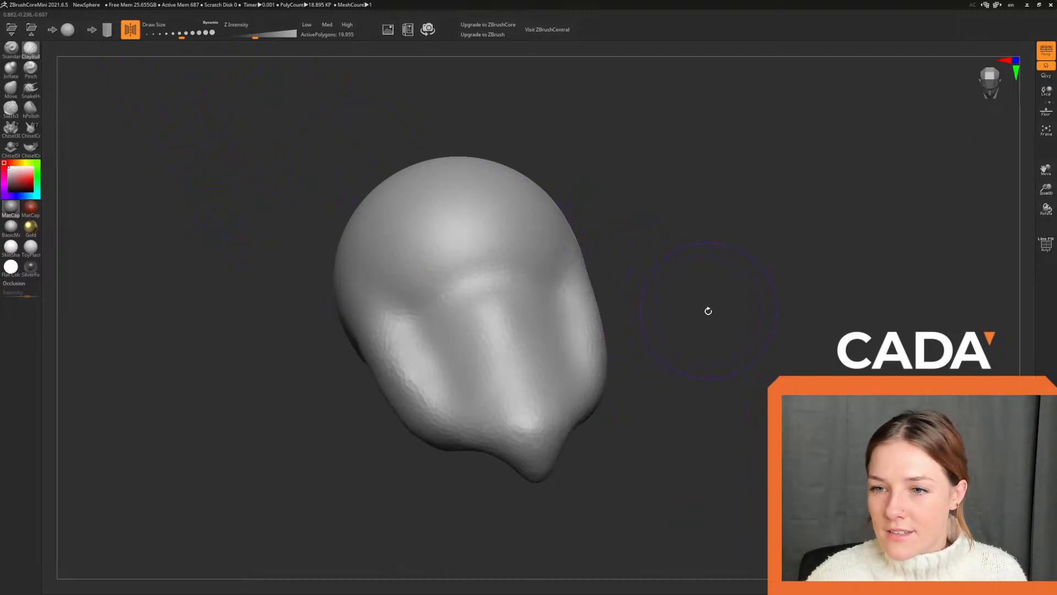
key("ctrl+z")
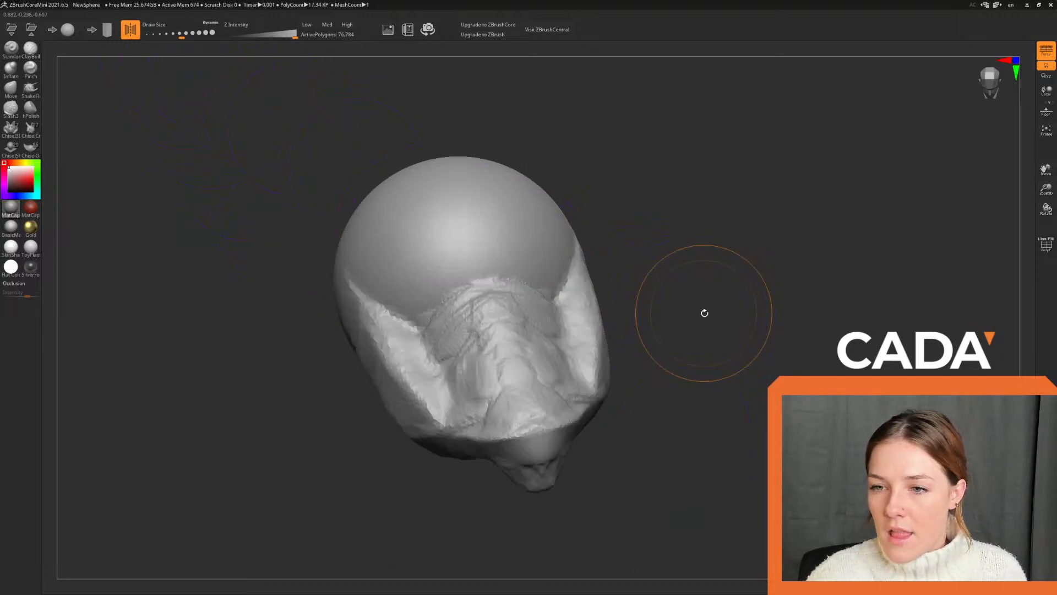
key("ctrl+z")
Set the draw size to about 212 and smooth the mass's sides, top and underside hollow into soft rounded forms.
left_click_drag(181, 33, 176, 34)
mouse_move(259, 429)
left_mouse_down()
mouse_move(338, 369)
mouse_move(407, 363)
left_mouse_up()
mouse_move(418, 278)
left_mouse_down("shift")
mouse_move(411, 243)
mouse_move(433, 321)
mouse_move(504, 361)
mouse_move(649, 250)
mouse_move(760, 420)
left_mouse_up("shift")
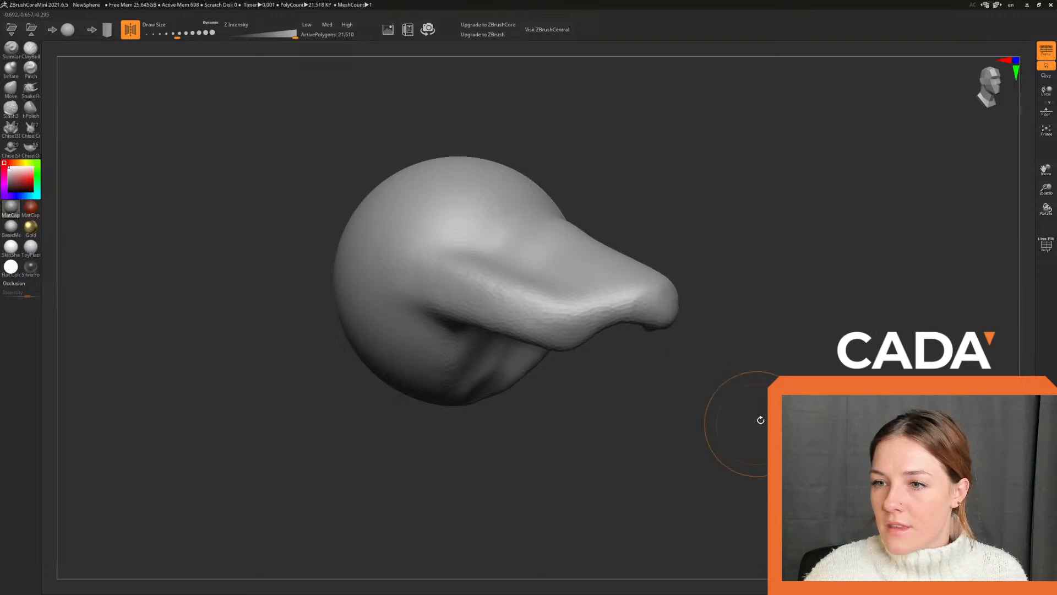
key("ctrl+z")
key("ctrl+shift+z")
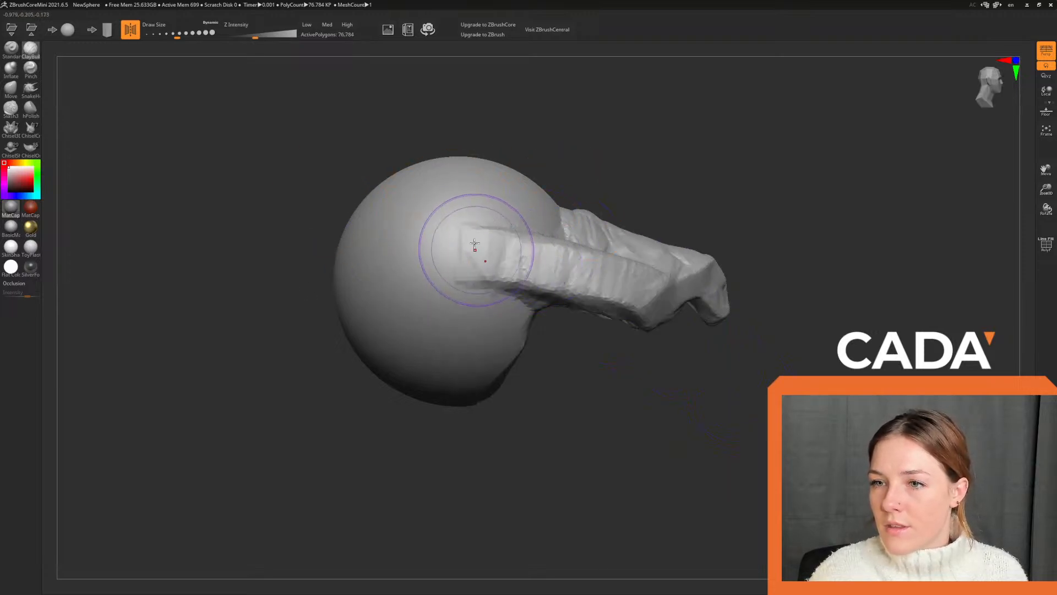
mouse_move(477, 248)
left_mouse_down("shift")
mouse_move(488, 323)
mouse_move(590, 321)
mouse_move(701, 342)
mouse_move(726, 330)
mouse_move(670, 237)
left_mouse_up("shift")
mouse_move(701, 185)
left_mouse_down()
mouse_move(708, 167)
mouse_move(516, 363)
left_mouse_up()
mouse_move(442, 276)
left_mouse_down("shift")
mouse_move(523, 325)
mouse_move(576, 336)
left_mouse_up("shift")
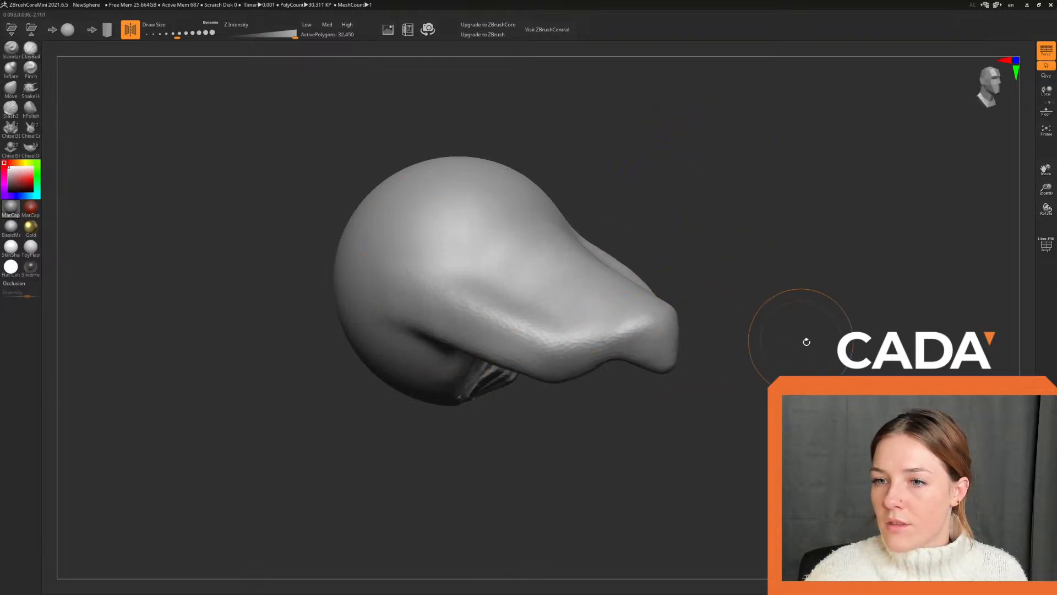
mouse_move(806, 342)
left_mouse_down()
mouse_move(816, 345)
mouse_move(747, 364)
mouse_move(746, 316)
mouse_move(729, 324)
mouse_move(769, 261)
mouse_move(804, 325)
mouse_move(766, 259)
left_mouse_up()
mouse_move(457, 248)
left_mouse_down("shift")
mouse_move(405, 250)
mouse_move(451, 338)
mouse_move(518, 327)
left_mouse_up("shift")
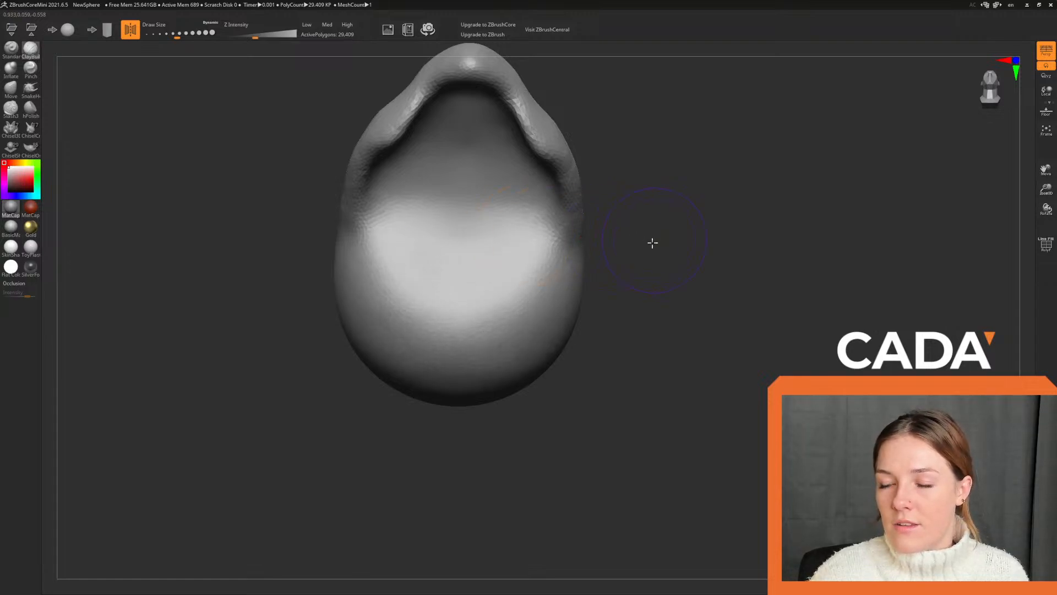
Check the smoothed form from the front and above, and set the draw size to about 305.
mouse_move(651, 240)
left_mouse_down()
mouse_move(618, 292)
mouse_move(618, 316)
mouse_move(685, 291)
left_mouse_up()
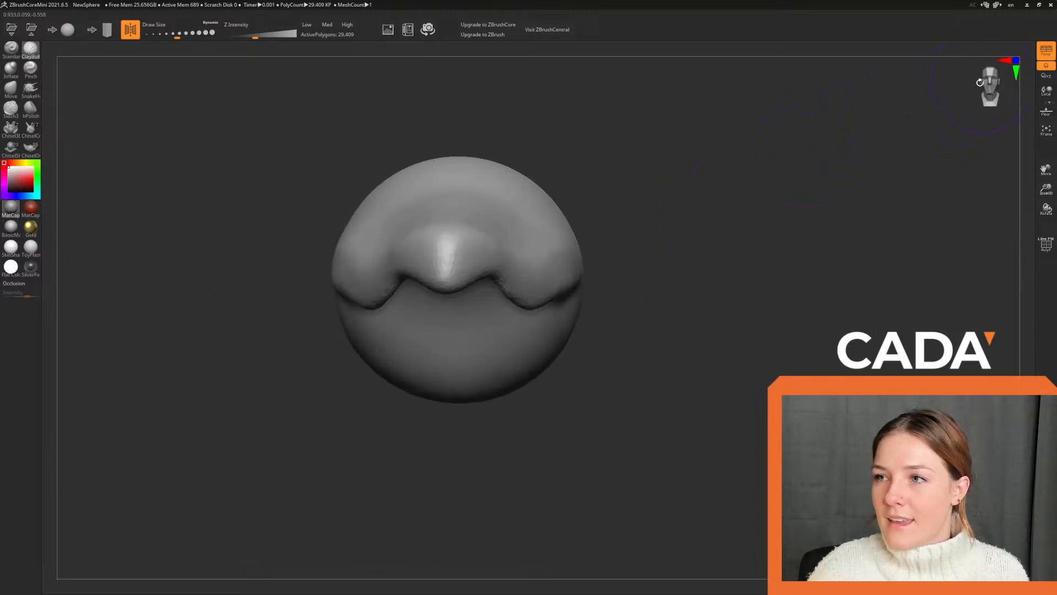
left_click(991, 83)
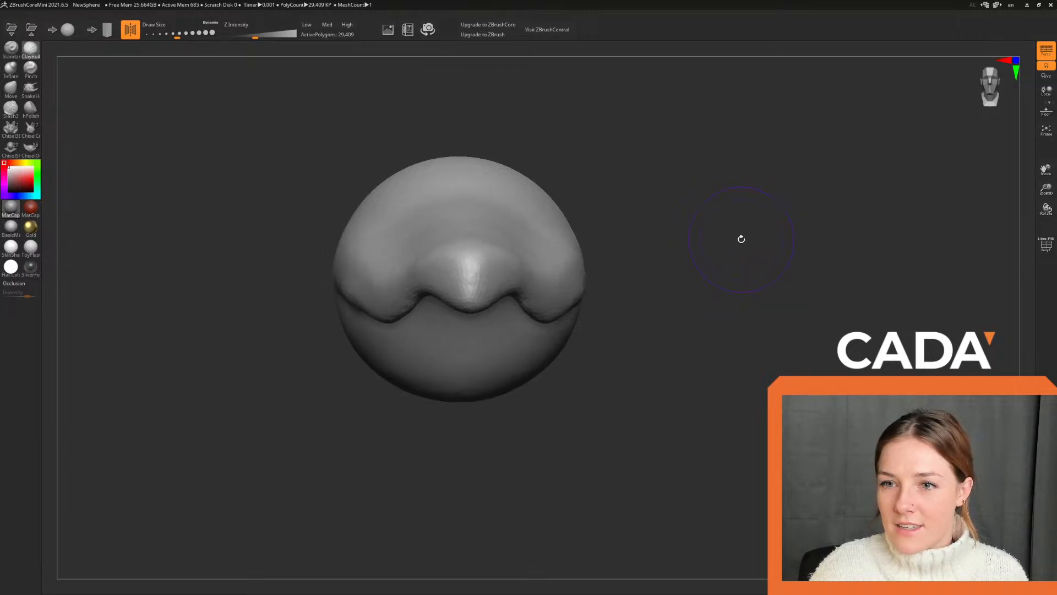
mouse_move(741, 235)
left_mouse_down()
mouse_move(744, 265)
mouse_move(779, 278)
mouse_move(763, 240)
mouse_move(742, 264)
mouse_move(778, 246)
mouse_move(753, 243)
mouse_move(757, 264)
mouse_move(737, 252)
left_mouse_up()
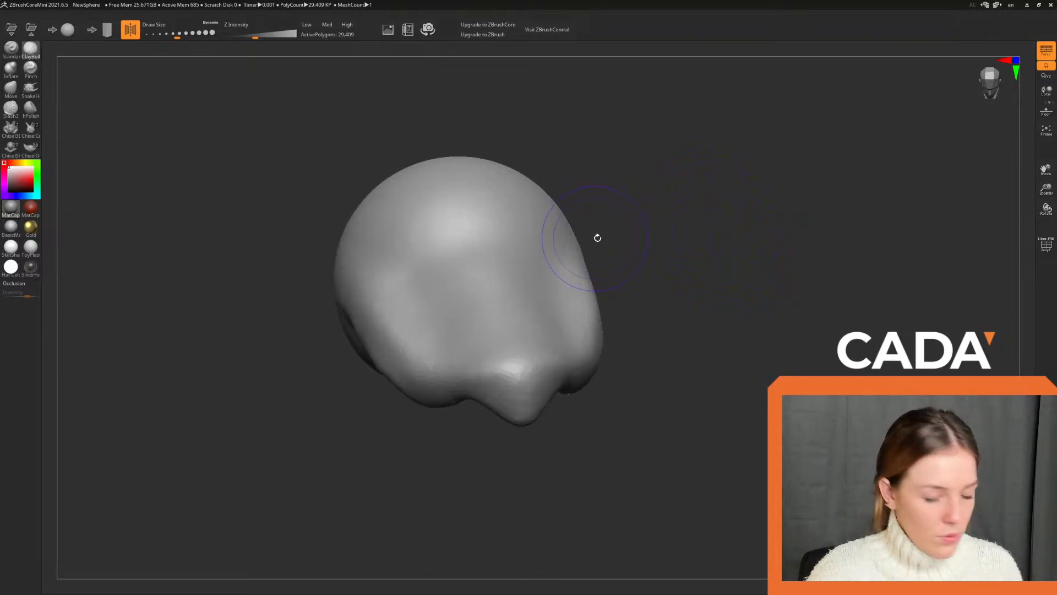
mouse_move(598, 238)
left_mouse_down("alt")
mouse_move(625, 238)
mouse_move(678, 183)
left_mouse_up("alt")
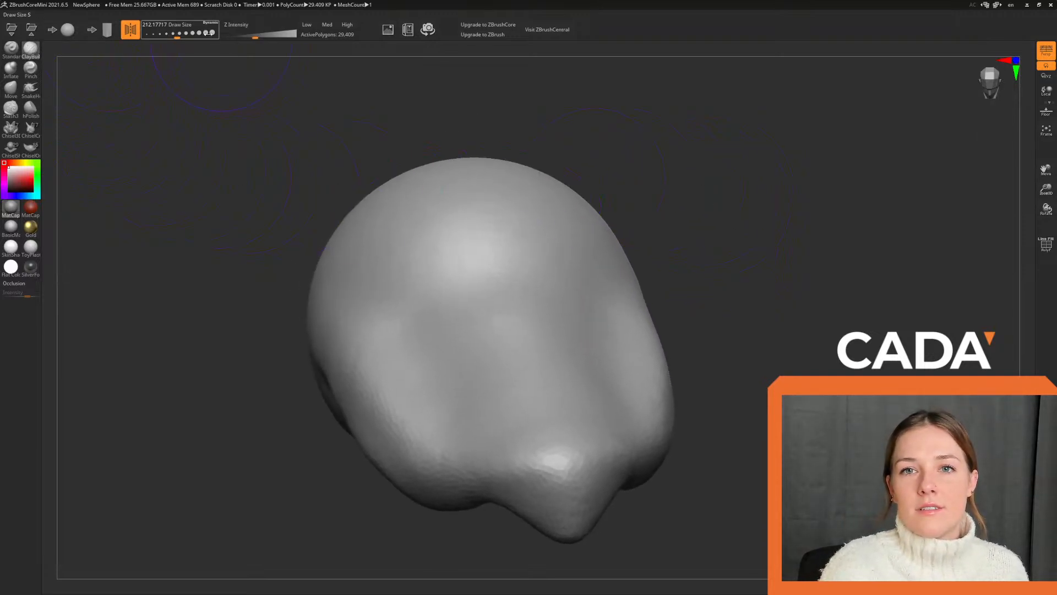
left_click(183, 30)
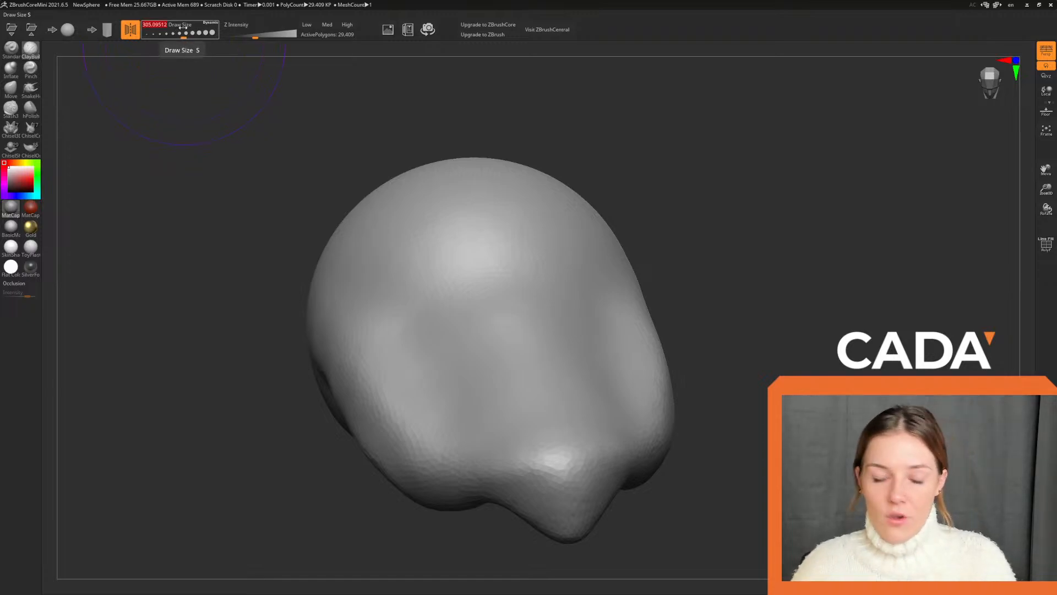
mouse_move(234, 269)
left_mouse_down()
mouse_move(226, 265)
mouse_move(253, 248)
mouse_move(240, 235)
mouse_move(218, 269)
left_mouse_up()
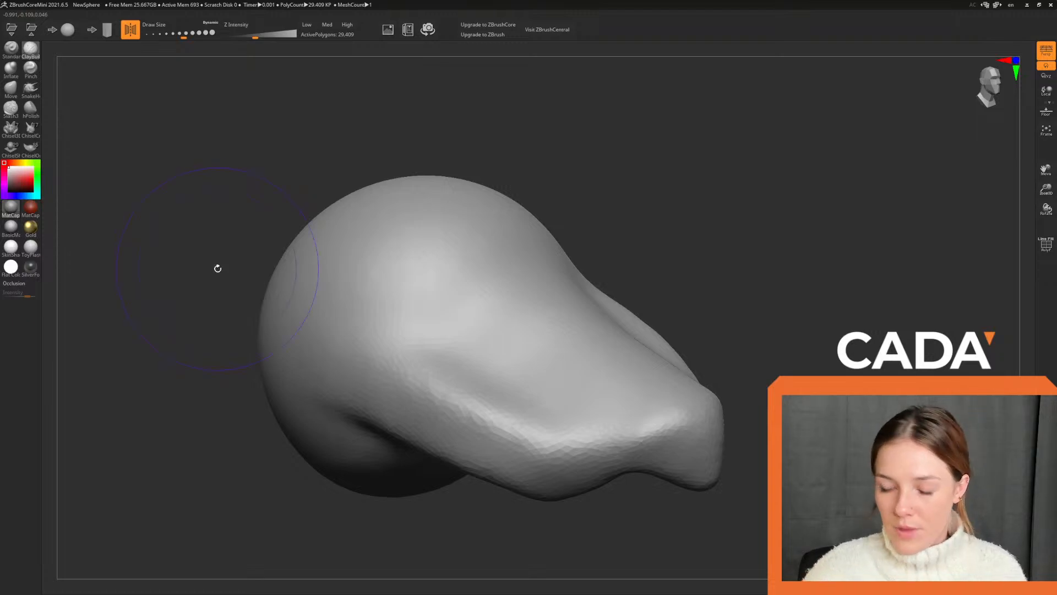
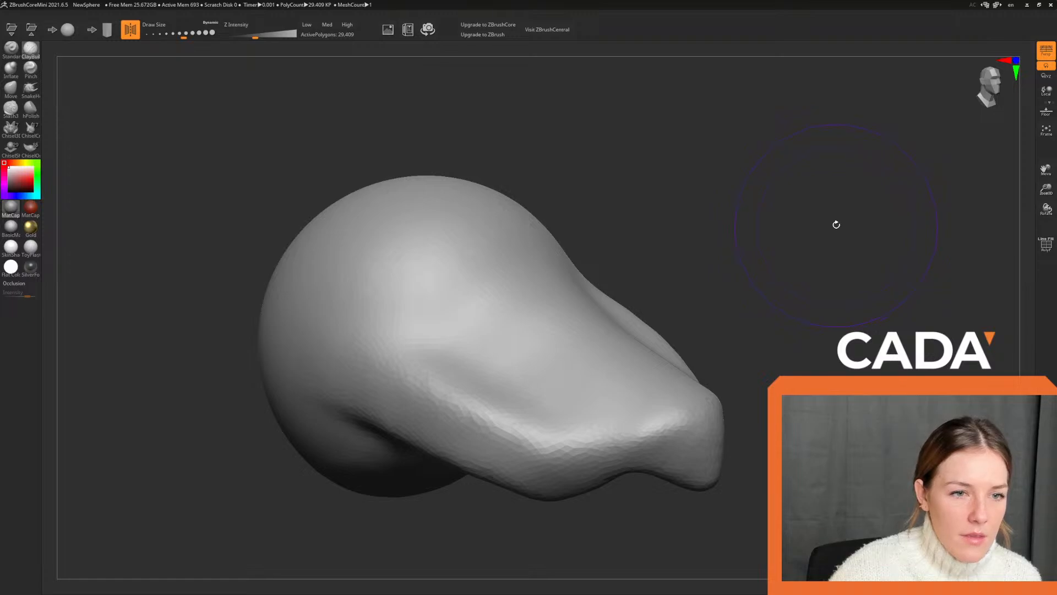
mouse_move(837, 225)
left_mouse_down("alt")
mouse_move(800, 204)
mouse_move(826, 212)
left_mouse_up("alt")
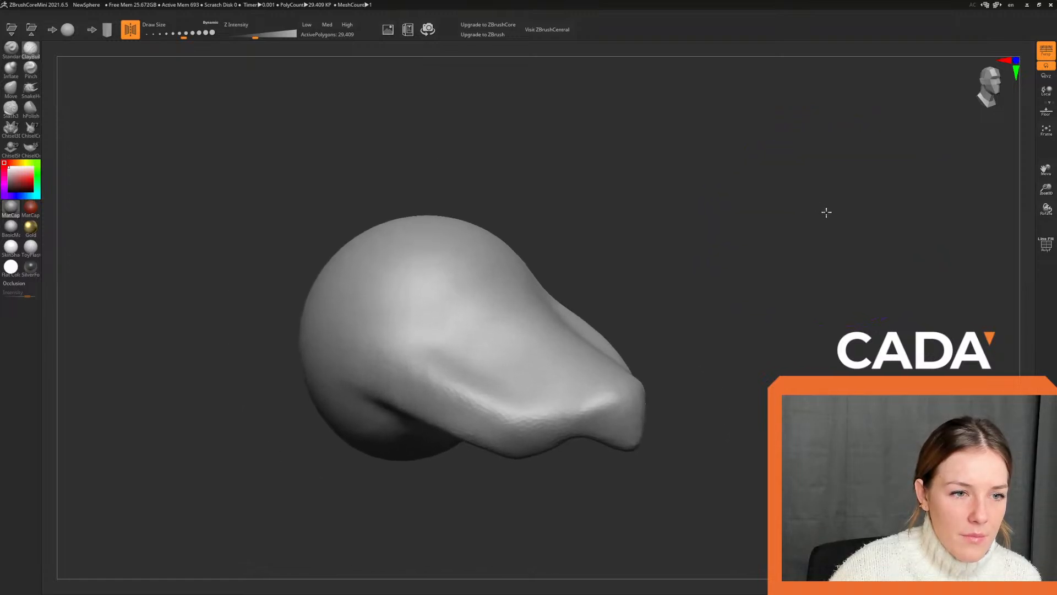
mouse_move(746, 194)
left_mouse_down()
mouse_move(684, 181)
mouse_move(748, 172)
left_mouse_up()
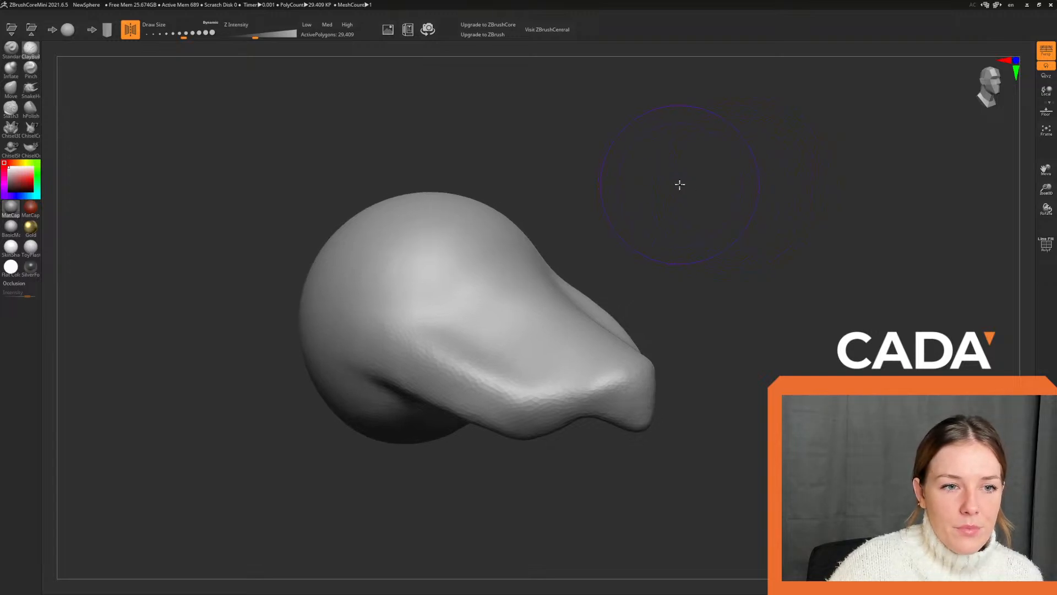
left_click_drag(680, 184, 744, 182, "alt")
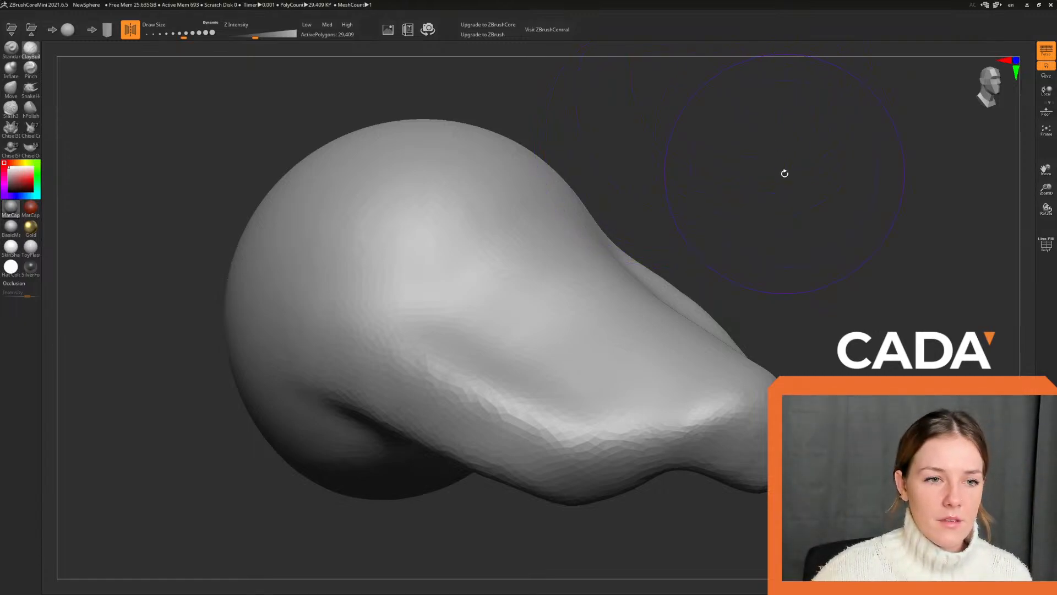
mouse_move(810, 181)
left_mouse_down()
mouse_move(781, 179)
mouse_move(865, 189)
mouse_move(811, 168)
mouse_move(868, 175)
mouse_move(820, 166)
left_mouse_up()
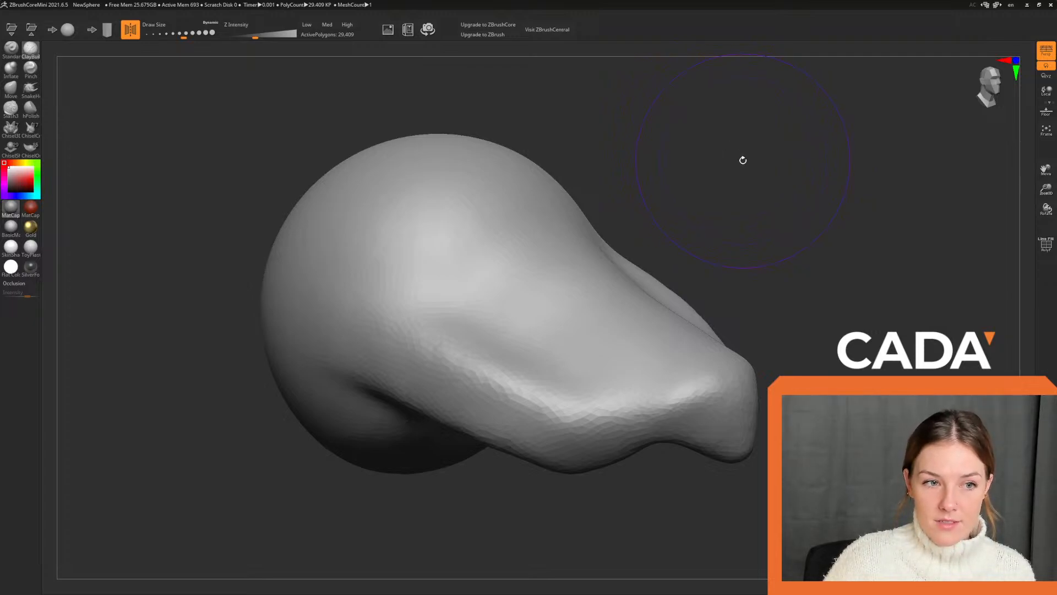
mouse_move(744, 160)
right_mouse_down("ctrl")
mouse_move(723, 162)
mouse_move(724, 152)
mouse_move(753, 170)
mouse_move(699, 154)
mouse_move(725, 167)
mouse_move(755, 163)
right_mouse_up("ctrl")
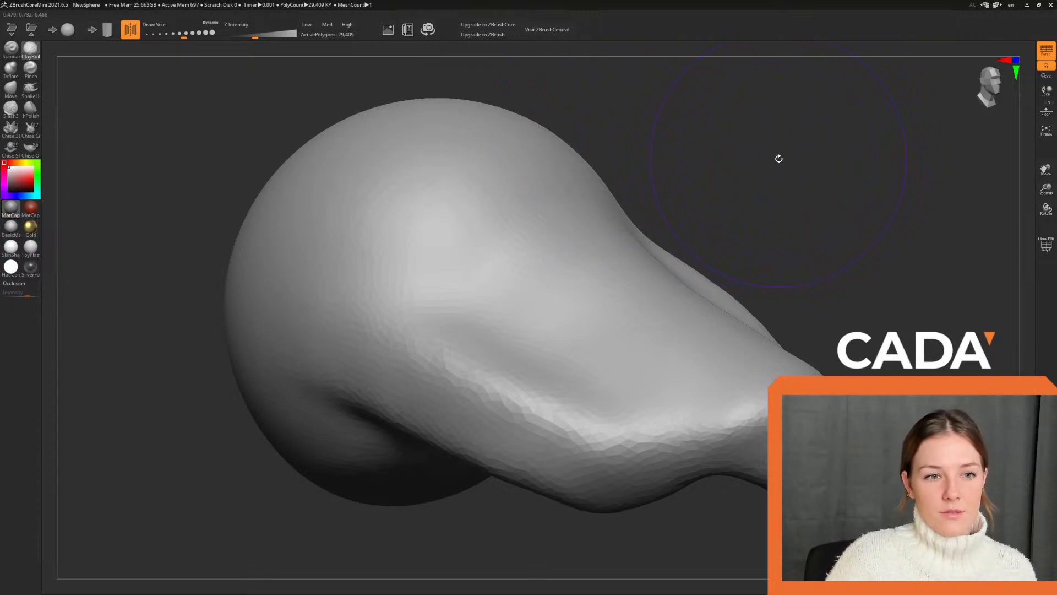
mouse_move(779, 158)
right_mouse_down("alt")
mouse_move(728, 164)
mouse_move(770, 173)
mouse_move(741, 188)
right_mouse_up("alt")
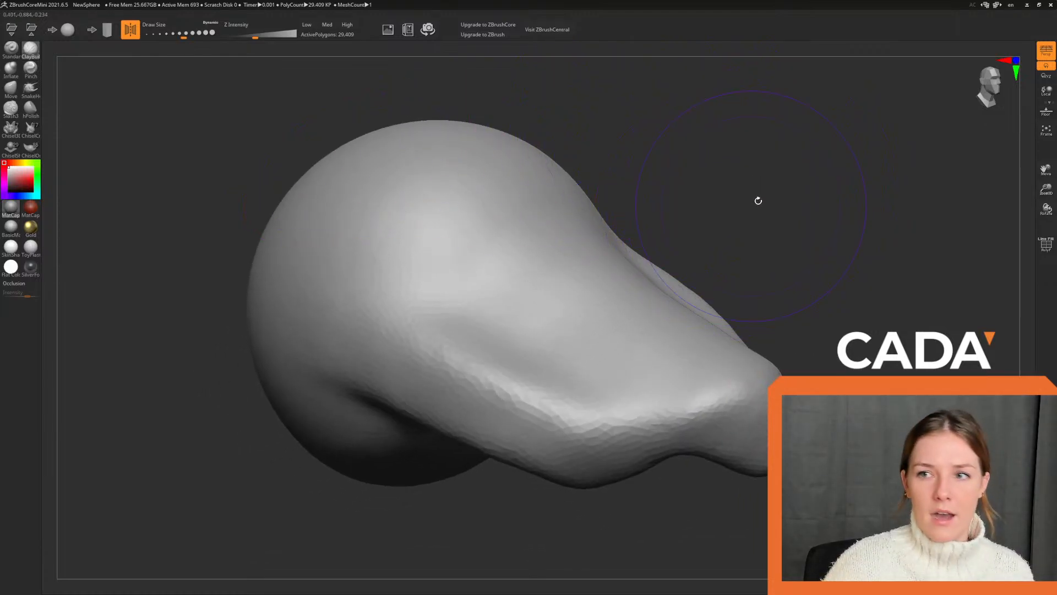
mouse_move(758, 186)
right_mouse_down("alt")
mouse_move(771, 189)
mouse_move(758, 179)
mouse_move(779, 172)
mouse_move(770, 191)
right_mouse_up("alt")
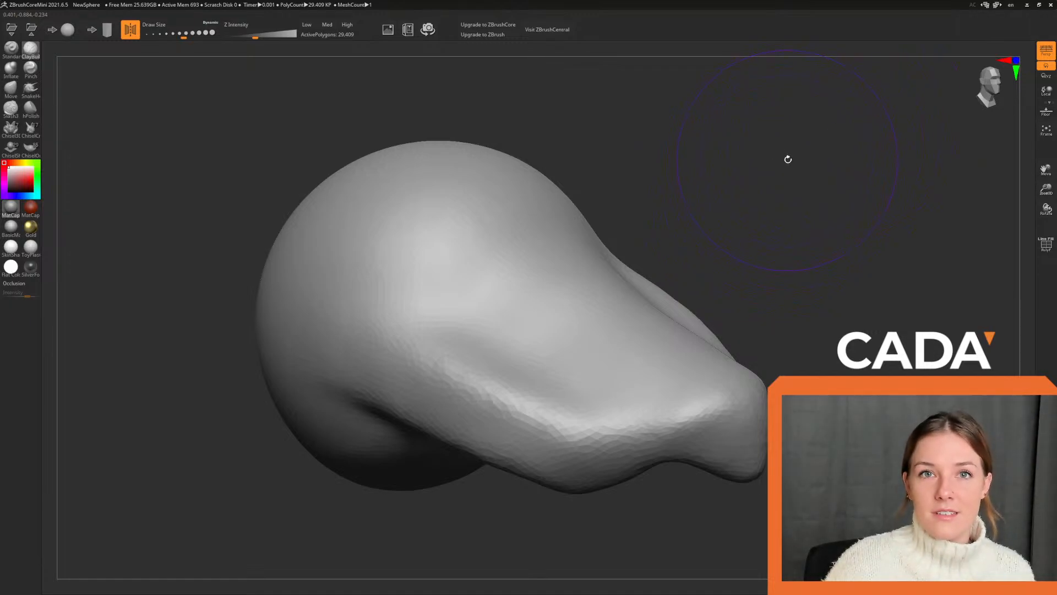
mouse_move(788, 158)
right_mouse_down("ctrl")
mouse_move(753, 159)
mouse_move(805, 170)
mouse_move(801, 135)
mouse_move(825, 129)
mouse_move(817, 144)
right_mouse_up("ctrl")
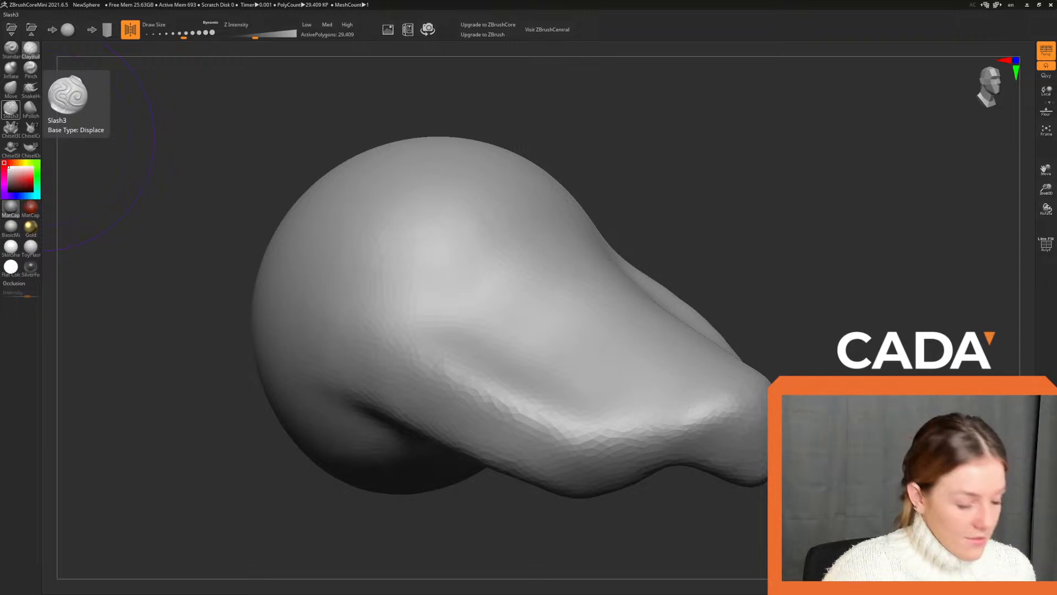
right_click_drag(778, 139, 754, 163, "ctrl")
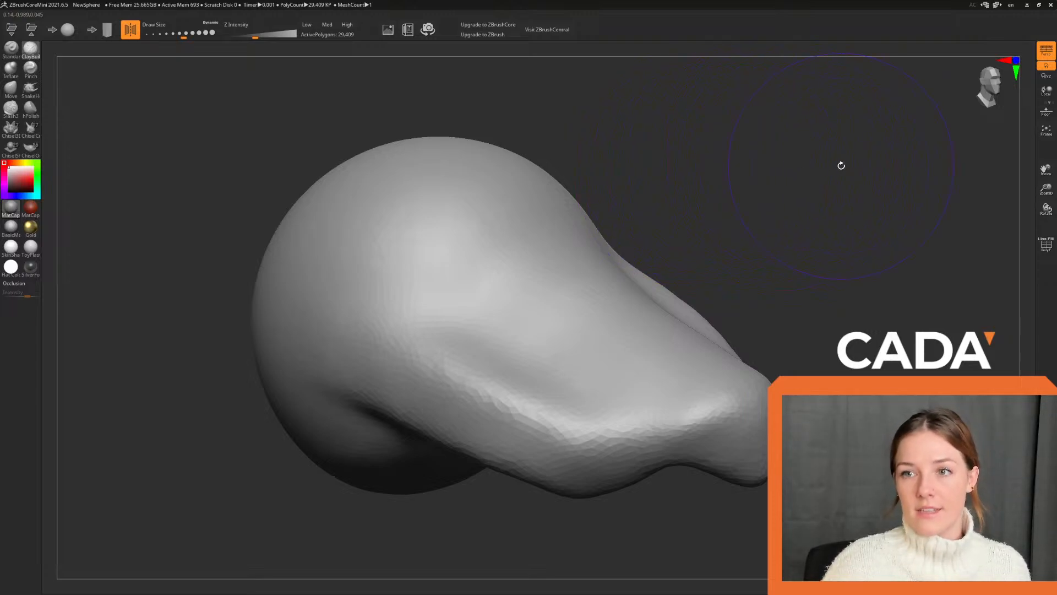
mouse_move(840, 163)
right_mouse_down("ctrl")
mouse_move(792, 171)
mouse_move(866, 177)
mouse_move(788, 177)
mouse_move(856, 174)
mouse_move(829, 177)
right_mouse_up("ctrl")
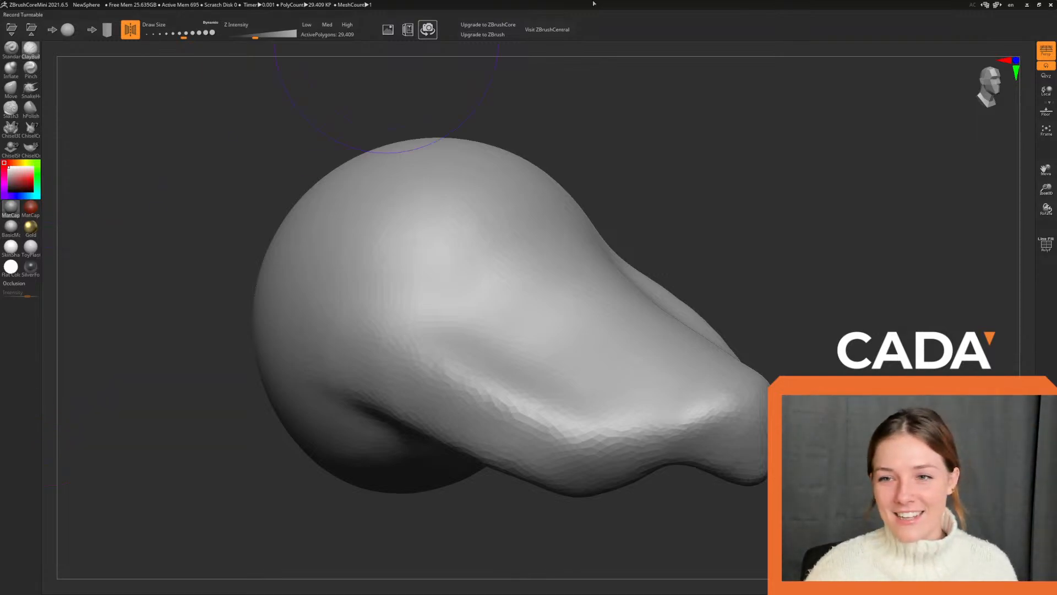
mouse_move(809, 168)
left_mouse_down()
mouse_move(821, 158)
mouse_move(767, 122)
mouse_move(848, 151)
mouse_move(816, 141)
left_mouse_up()
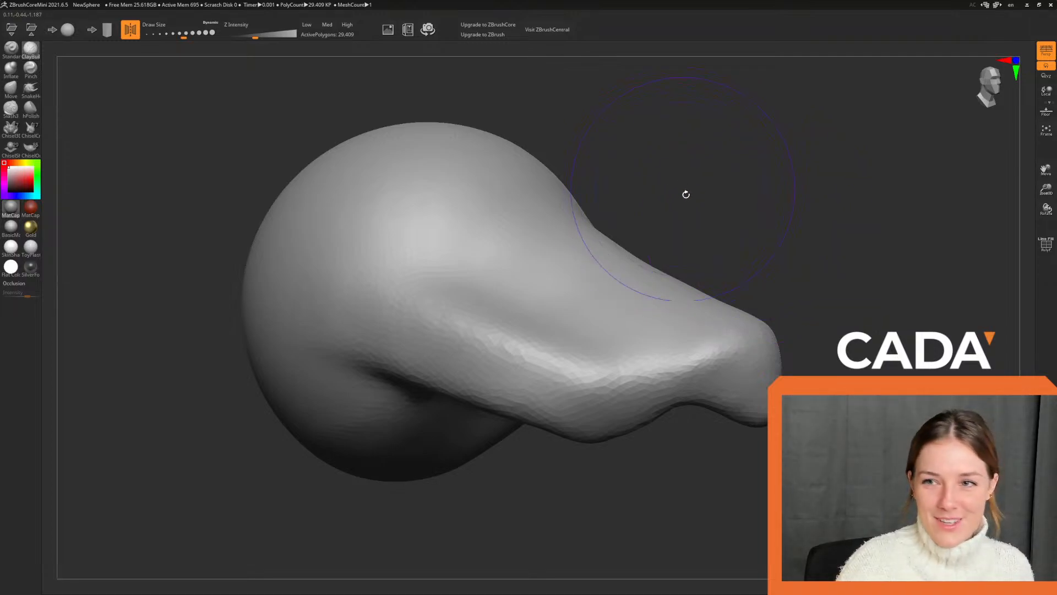
mouse_move(808, 156)
left_mouse_down()
mouse_move(784, 159)
mouse_move(798, 156)
mouse_move(784, 177)
left_mouse_up()
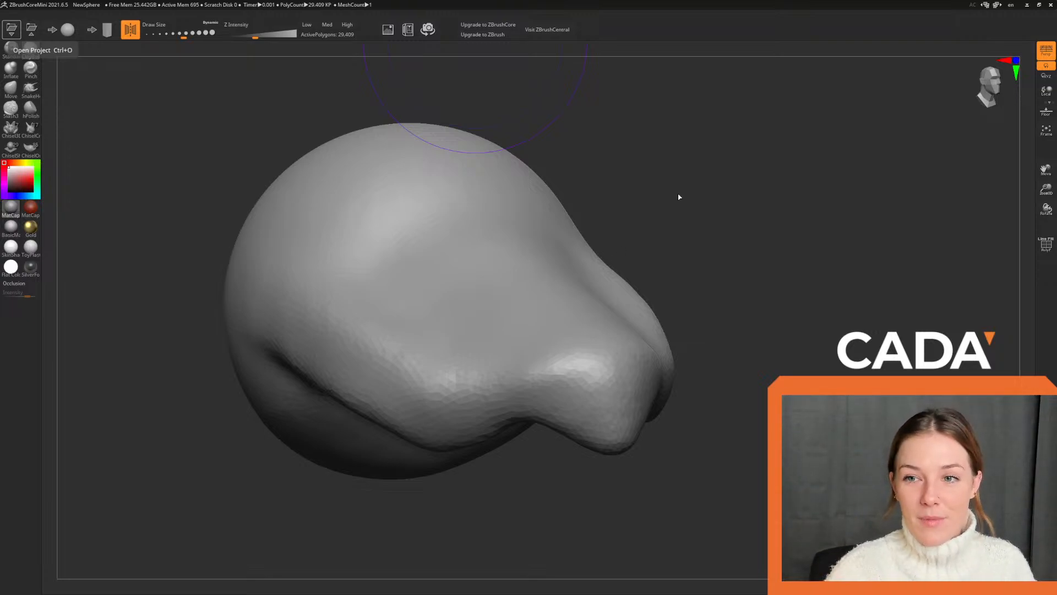
mouse_move(737, 177)
left_mouse_down()
mouse_move(692, 170)
mouse_move(716, 175)
mouse_move(720, 187)
mouse_move(702, 177)
mouse_move(699, 203)
mouse_move(713, 179)
left_mouse_up()
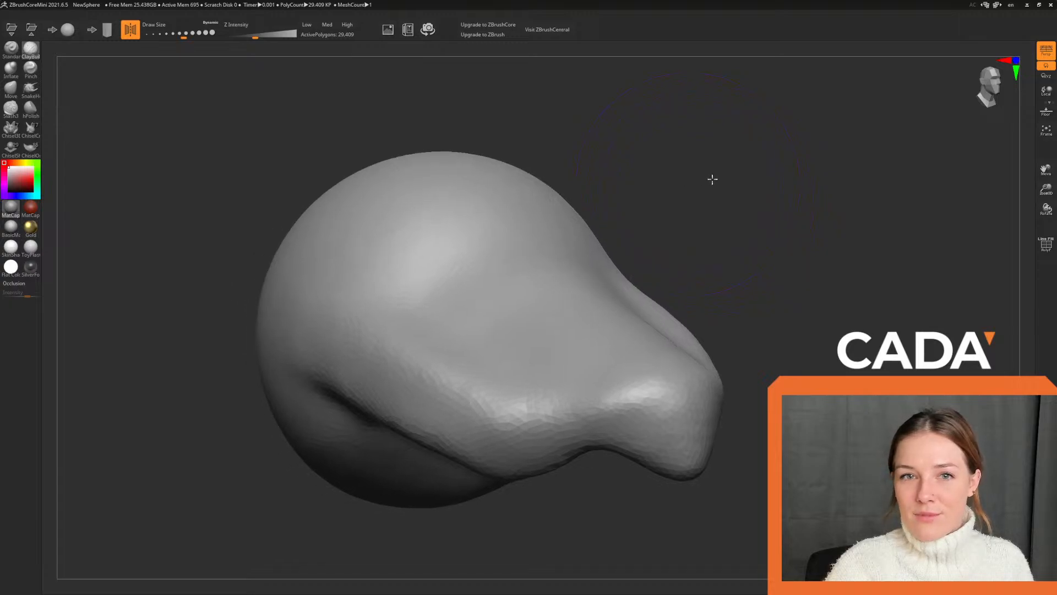
Set the draw size to about 172, try carving strokes on the side of the mass, and undo them.
left_click_drag(184, 37, 174, 38)
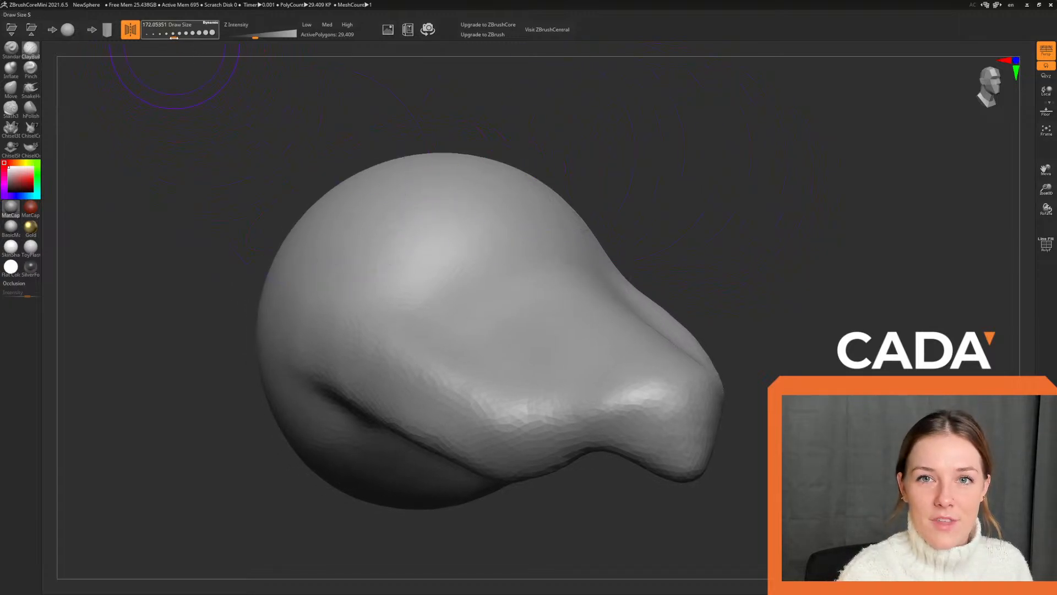
mouse_move(768, 242)
left_mouse_down()
mouse_move(767, 207)
mouse_move(732, 238)
left_mouse_up()
left_click_drag(768, 200, 709, 188)
mouse_move(363, 254)
left_mouse_down("alt")
mouse_move(375, 245)
mouse_move(354, 240)
mouse_move(417, 270)
mouse_move(477, 255)
left_mouse_up("alt")
left_click_drag(633, 210, 634, 183)
key("ctrl+z")
key("ctrl+z")
key("ctrl+z")
key("ctrl+z")
Try another round of carving strokes on the upper side of the mass, and undo them.
mouse_move(363, 217)
left_mouse_down("alt")
mouse_move(352, 217)
mouse_move(406, 266)
left_mouse_up("alt")
left_click_drag(653, 226, 626, 217)
key("ctrl+z")
key("ctrl+z")
key("ctrl+z")
key("ctrl+z")
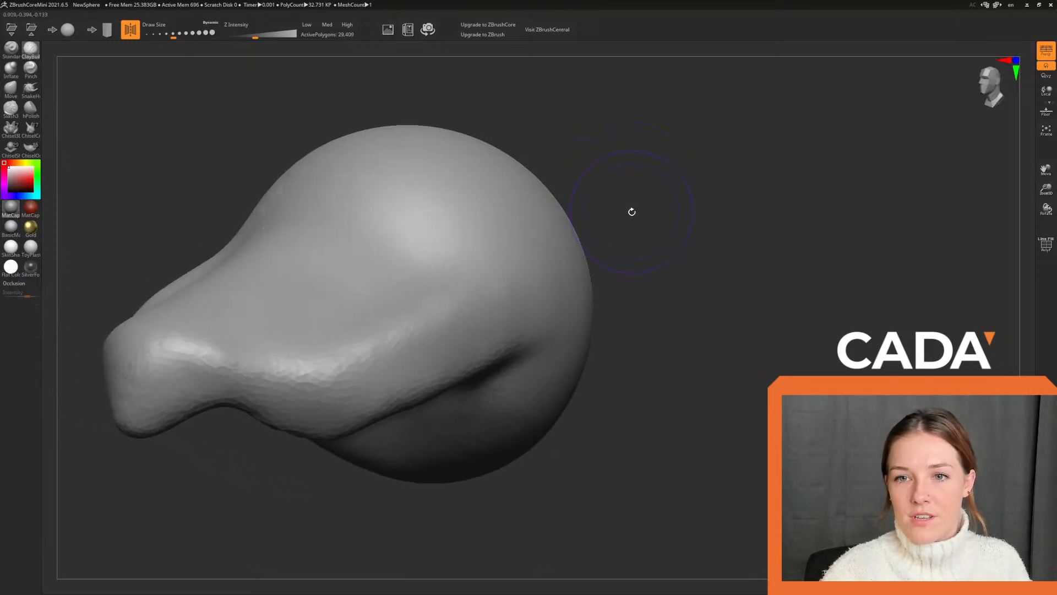
With the ClayBuildup brush, try a stroke across the mass's upper front, undo it, and lay a new stroke down toward the front tip.
key("b")
key("c")
key("b")
left_click_drag(694, 186, 712, 200)
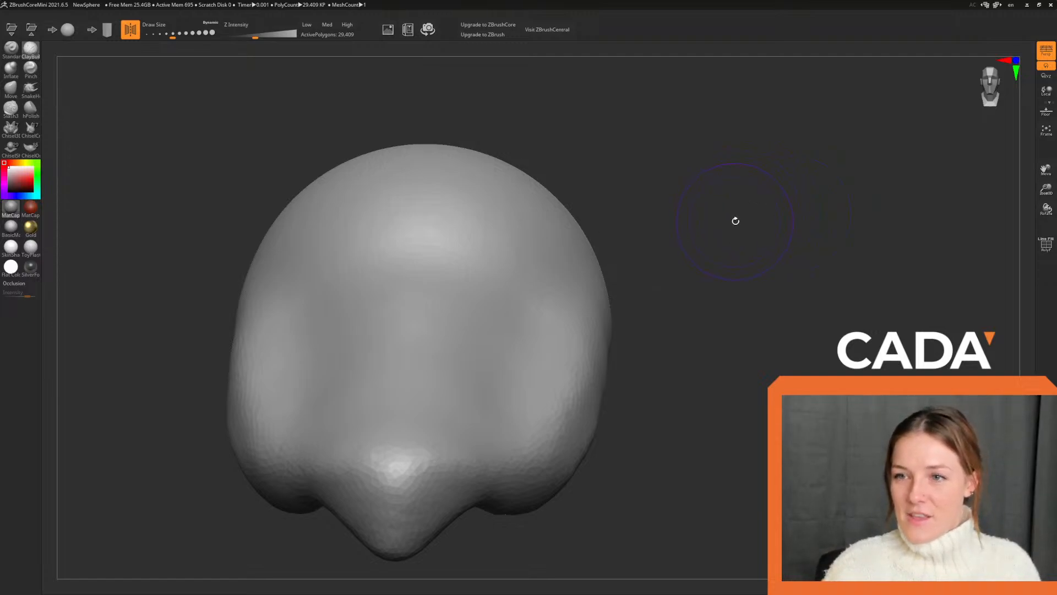
mouse_move(734, 220)
left_mouse_down()
mouse_move(760, 213)
mouse_move(736, 204)
mouse_move(753, 221)
left_mouse_up()
left_click_drag(425, 311, 526, 266)
key("ctrl+z")
left_click_drag(709, 203, 649, 196)
mouse_move(430, 313)
left_mouse_down()
mouse_move(505, 283)
mouse_move(444, 359)
mouse_move(514, 328)
mouse_move(492, 418)
left_mouse_up()
Lay further symmetrical clay strokes across the top of the protruding mass, from its sides up to the rounded back.
mouse_move(769, 297)
left_mouse_down()
mouse_move(798, 290)
mouse_move(784, 300)
left_mouse_up()
mouse_move(637, 318)
left_mouse_down()
mouse_move(680, 325)
mouse_move(727, 354)
left_mouse_up()
left_click_drag(792, 235, 774, 291)
left_click_drag(609, 526, 537, 359)
left_click_drag(830, 368, 809, 257, "alt")
mouse_move(530, 300)
left_mouse_down()
mouse_move(499, 236)
mouse_move(419, 353)
left_mouse_up()
left_click_drag(489, 225, 399, 333)
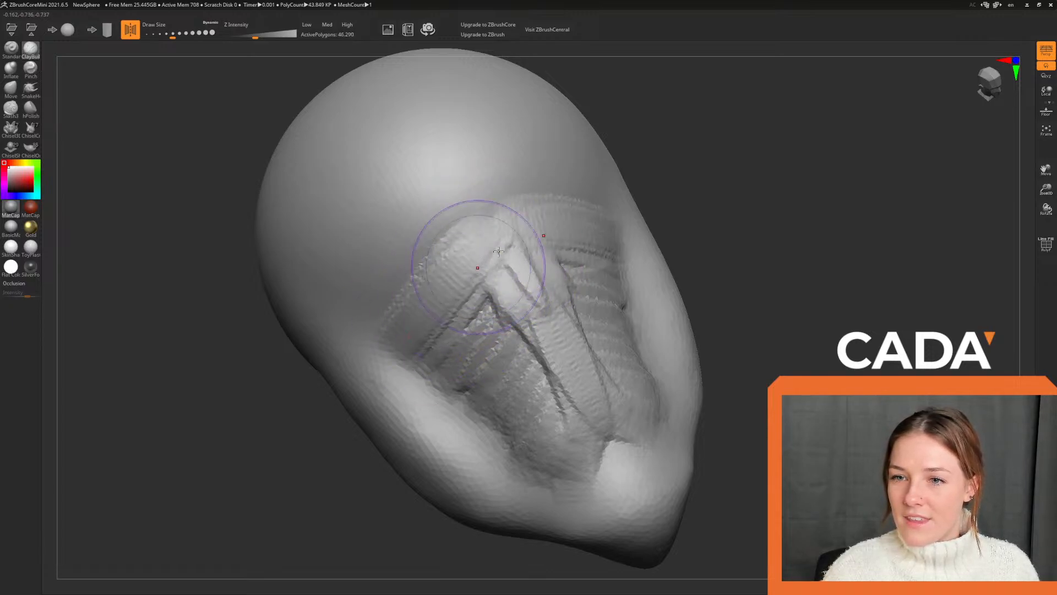
Fill the middle of the protruding mass with crossing clay strokes down to the front tip, and inspect it from straight above.
mouse_move(479, 267)
left_mouse_down()
mouse_move(520, 298)
mouse_move(570, 435)
left_mouse_up()
mouse_move(504, 302)
left_mouse_down()
mouse_move(516, 347)
mouse_move(573, 433)
left_mouse_up()
left_click_drag(468, 329, 530, 410)
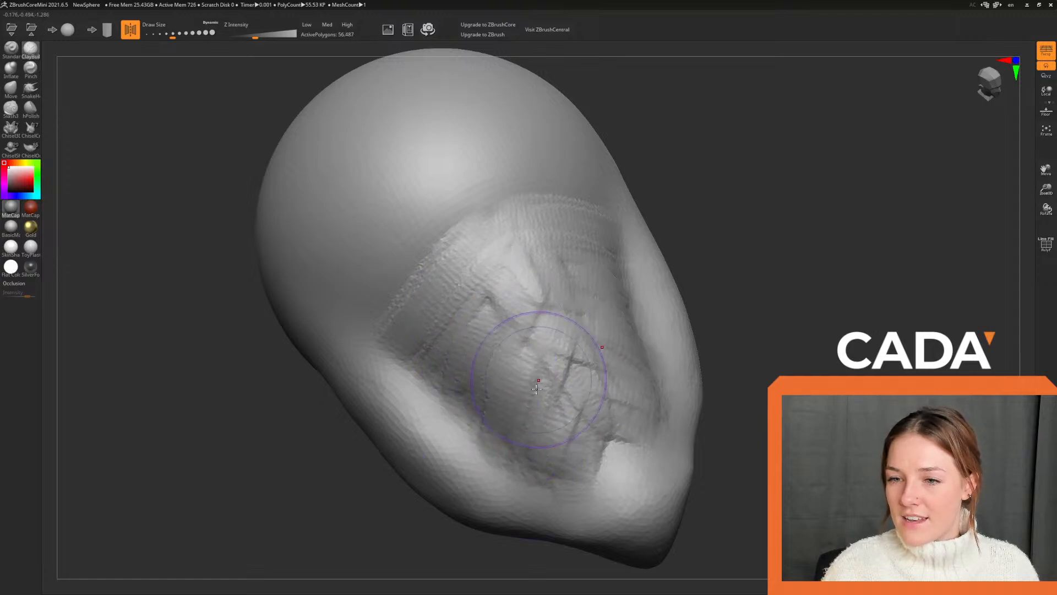
left_click_drag(467, 336, 469, 324)
left_click_drag(781, 332, 768, 342)
left_click(991, 88)
left_click_drag(738, 466, 779, 326)
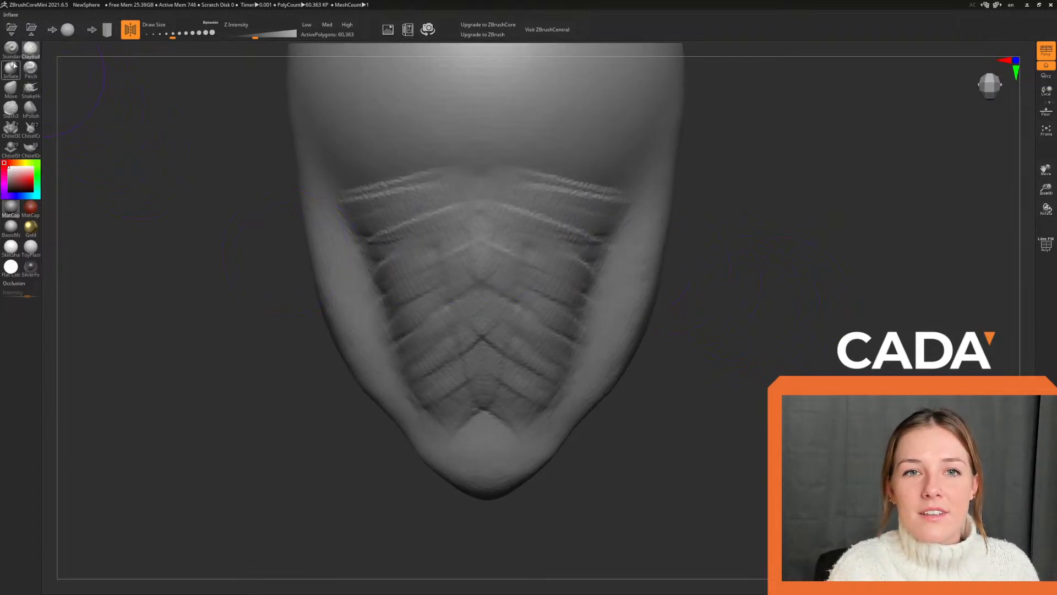
Use the Move brush at a draw size of about 217 to pull the side contours into a narrower taper in top view.
left_click(11, 88)
left_click(177, 33)
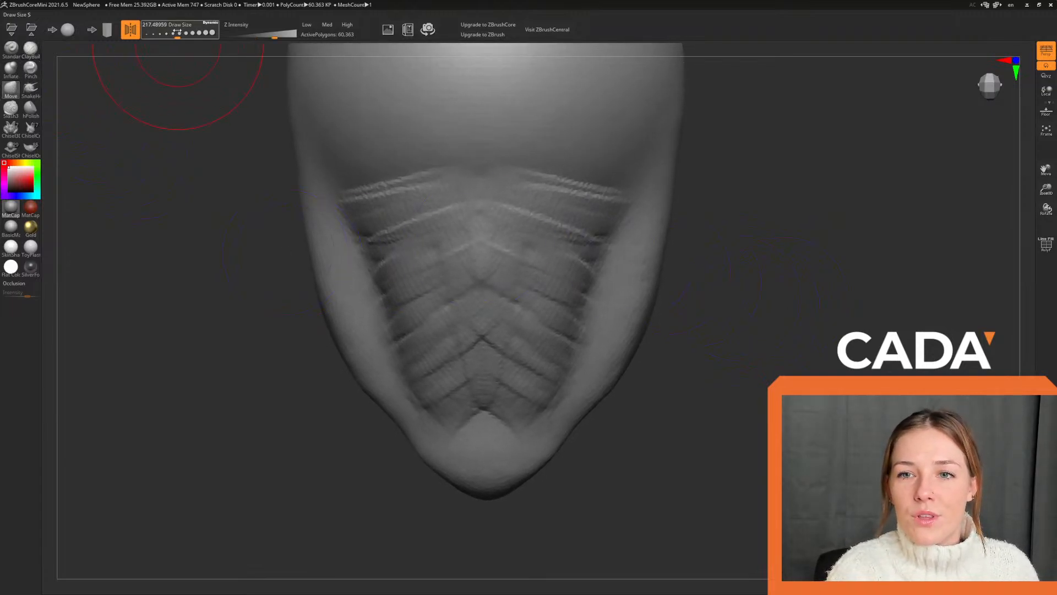
mouse_move(339, 338)
left_mouse_down()
mouse_move(349, 338)
mouse_move(335, 283)
left_mouse_up()
key("ctrl+z")
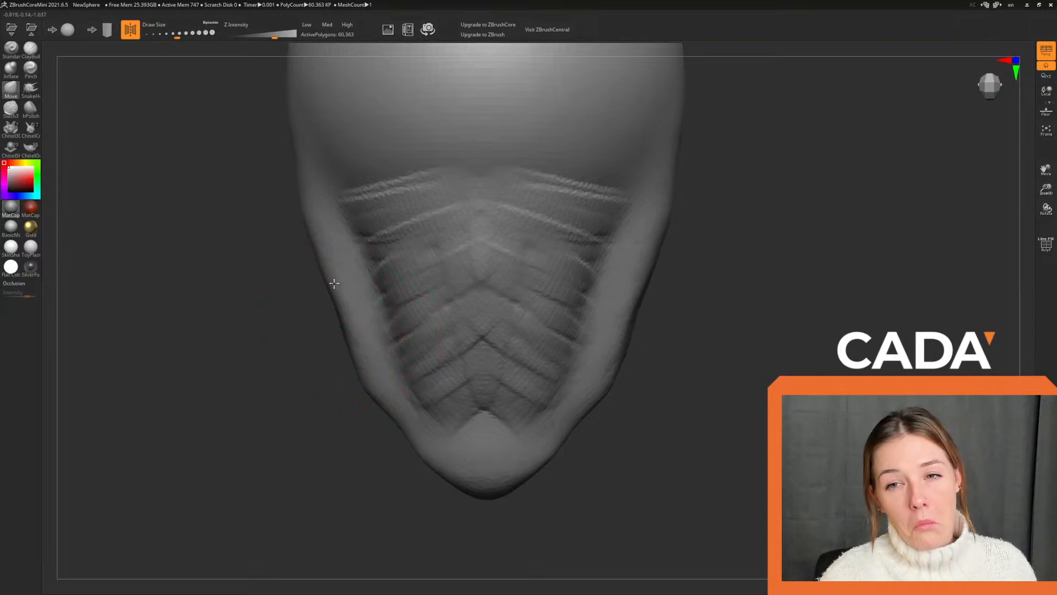
left_click_drag(309, 217, 303, 225)
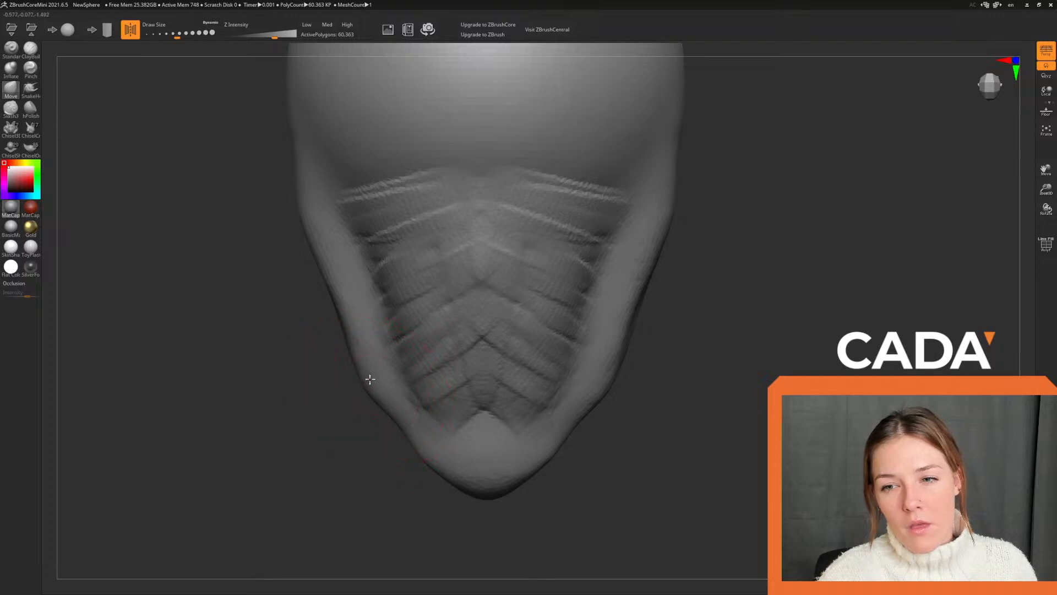
mouse_move(420, 452)
left_mouse_down()
mouse_move(433, 467)
mouse_move(353, 463)
left_mouse_up()
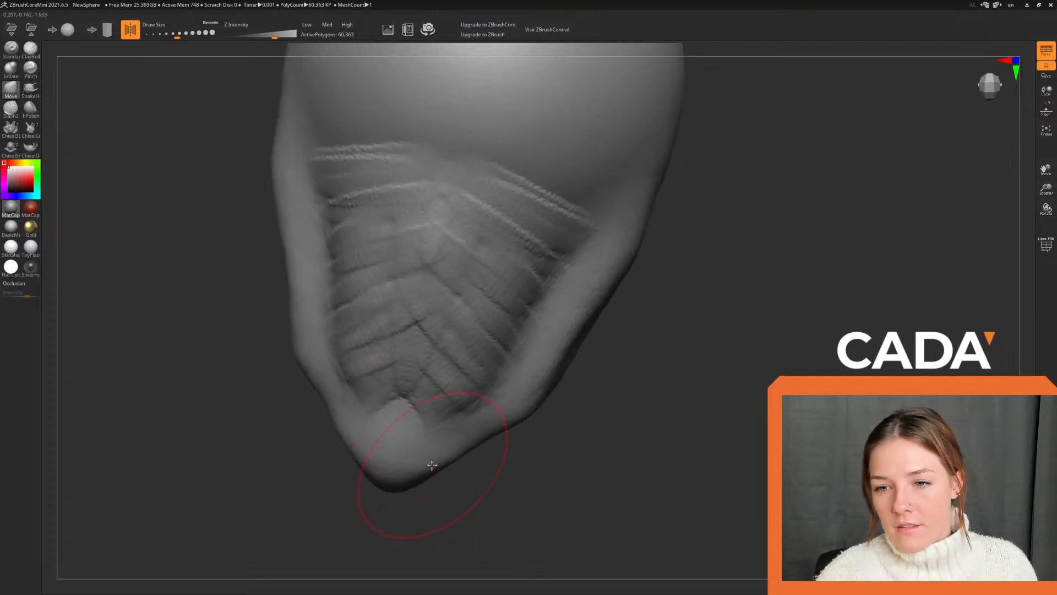
left_click(984, 87)
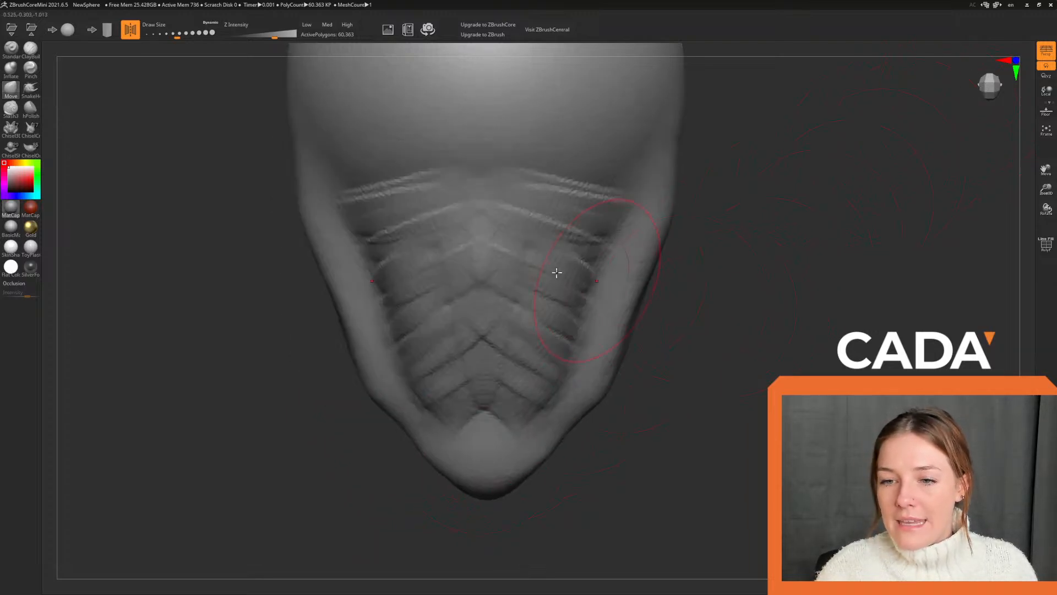
Reduce the Move brush's draw size, pinch the front tip into a narrower point, and refine the side contours behind it.
left_click_drag(177, 37, 174, 35)
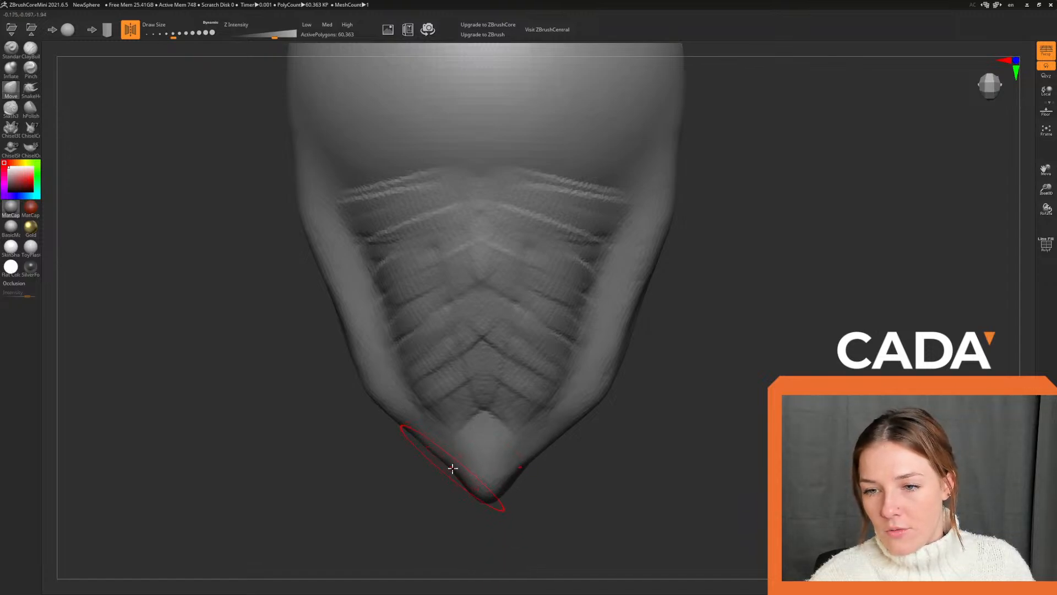
left_click_drag(435, 453, 440, 450)
left_click_drag(392, 418, 349, 331)
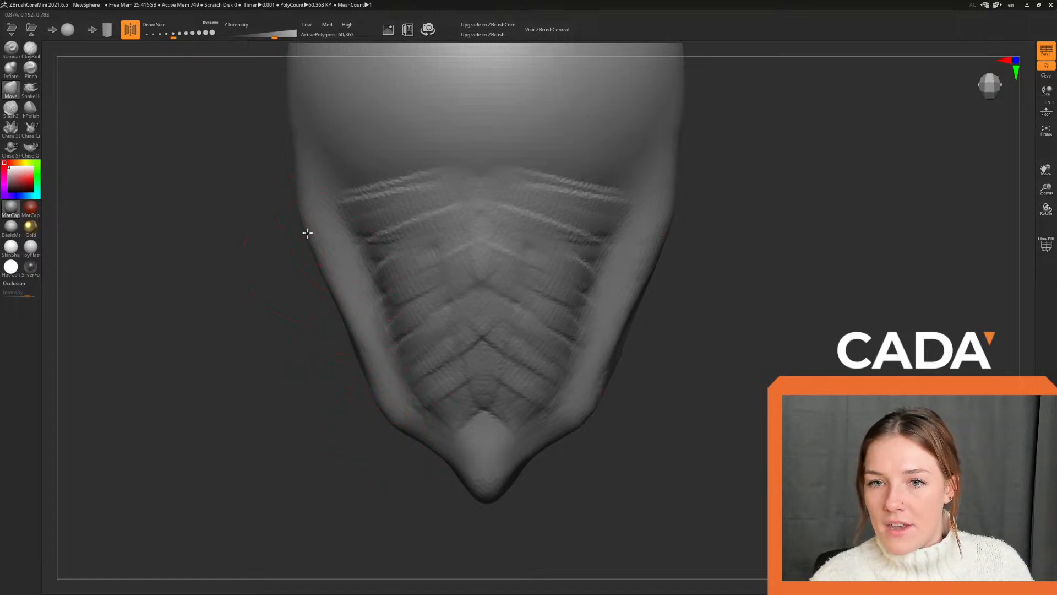
mouse_move(307, 233)
left_mouse_down()
mouse_move(300, 225)
mouse_move(314, 222)
left_mouse_up()
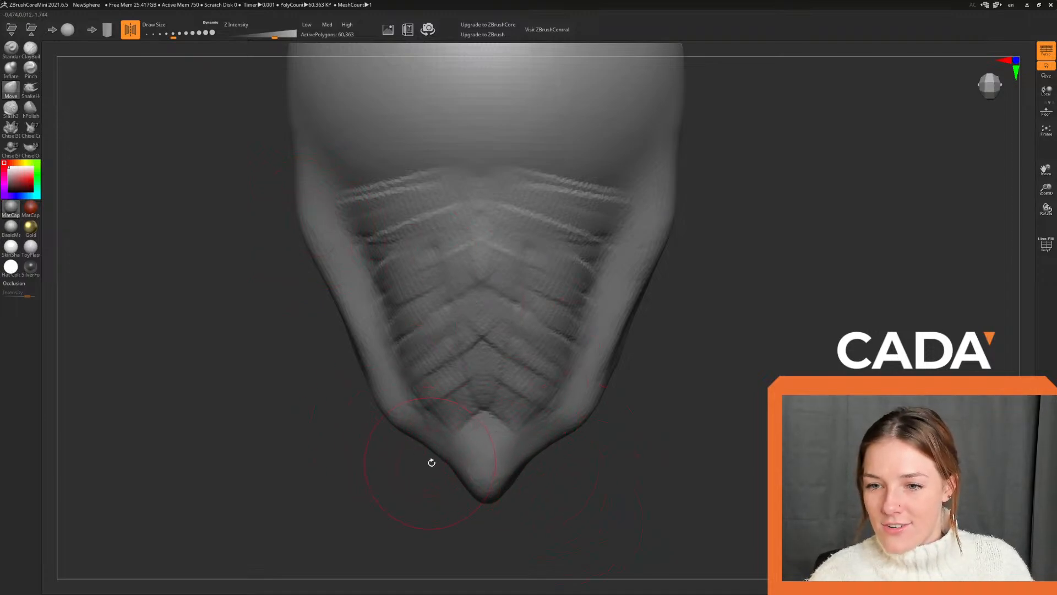
left_click_drag(398, 423, 388, 422)
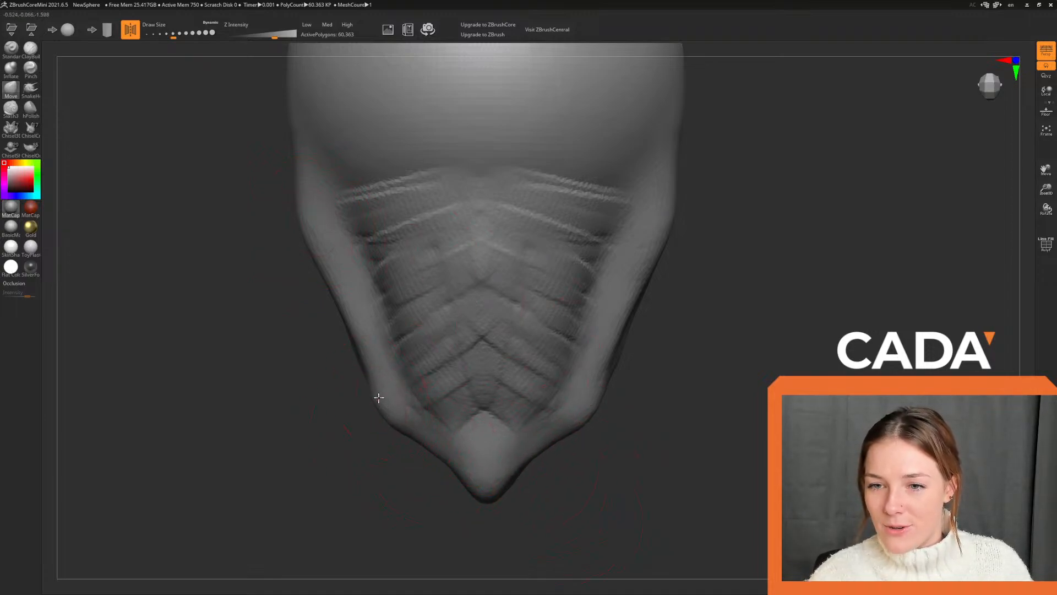
Smooth the clay ridges on the side of the protruding mass, its front tip and the hollow underneath.
left_click_drag(666, 472, 839, 244)
mouse_move(433, 288)
left_mouse_down()
mouse_move(461, 277)
mouse_move(602, 307)
mouse_move(619, 324)
mouse_move(673, 335)
mouse_move(699, 302)
mouse_move(806, 337)
mouse_move(798, 330)
left_mouse_up()
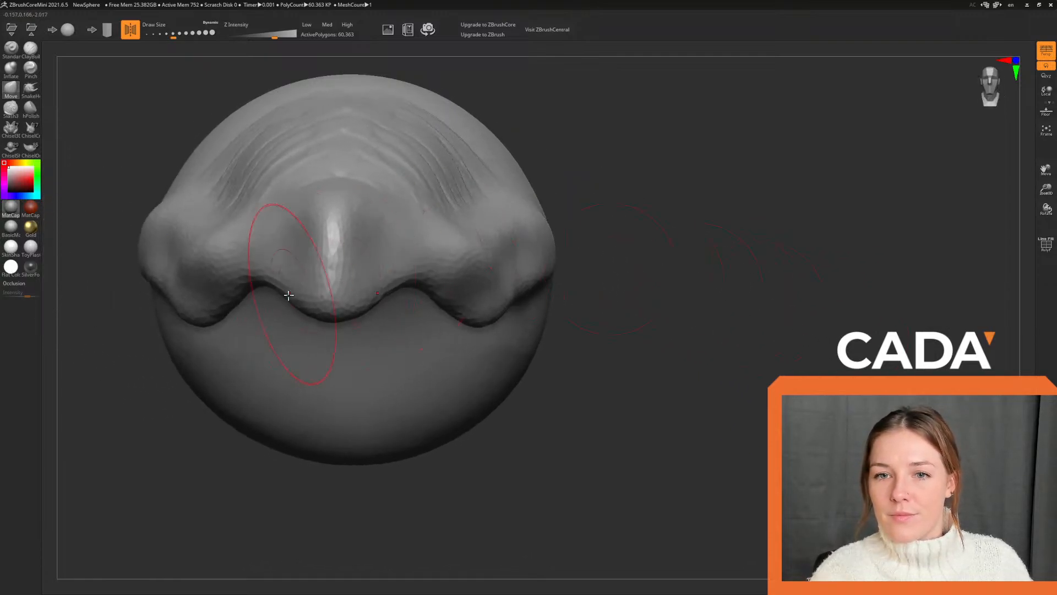
mouse_move(639, 352)
left_mouse_down()
mouse_move(708, 358)
mouse_move(699, 330)
left_mouse_up()
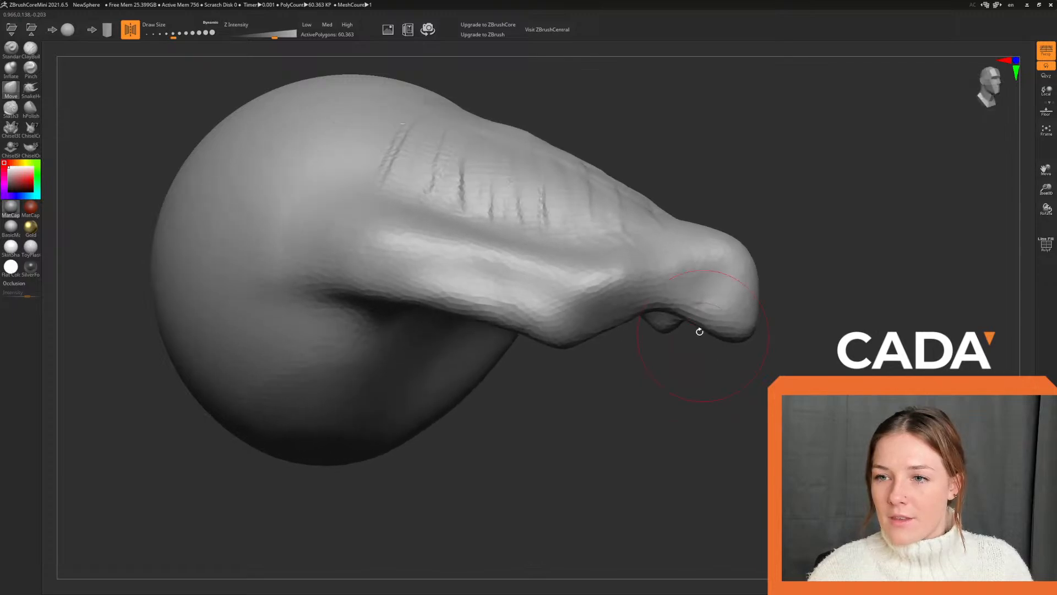
mouse_move(341, 192)
left_mouse_down("shift")
mouse_move(446, 220)
mouse_move(571, 289)
mouse_move(673, 397)
left_mouse_up("shift")
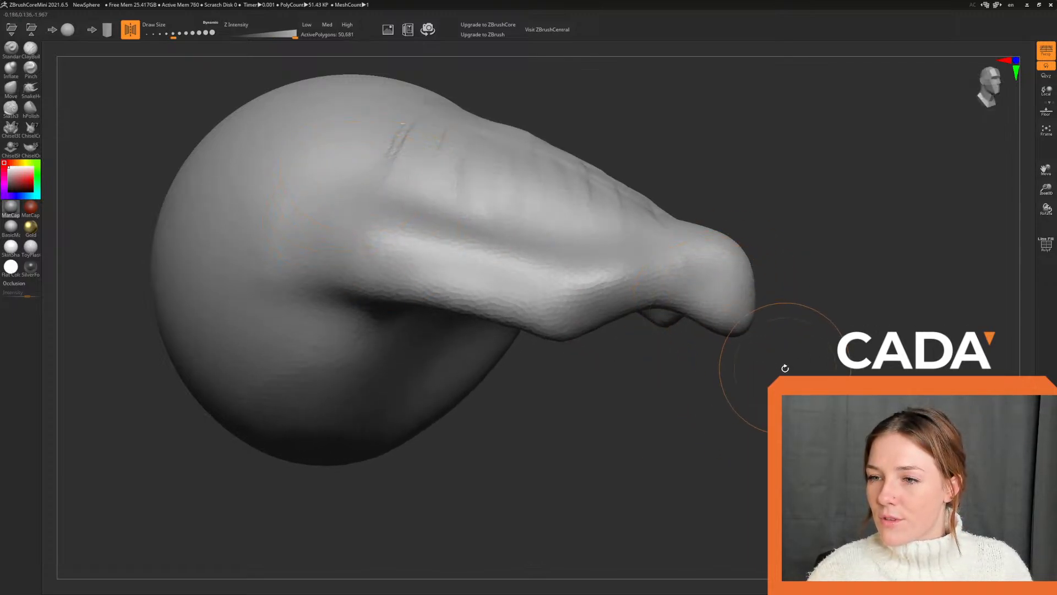
left_click_drag(784, 369, 720, 368)
mouse_move(793, 386)
left_mouse_down("alt")
mouse_move(715, 363)
mouse_move(760, 380)
mouse_move(660, 396)
mouse_move(641, 366)
left_mouse_up("alt")
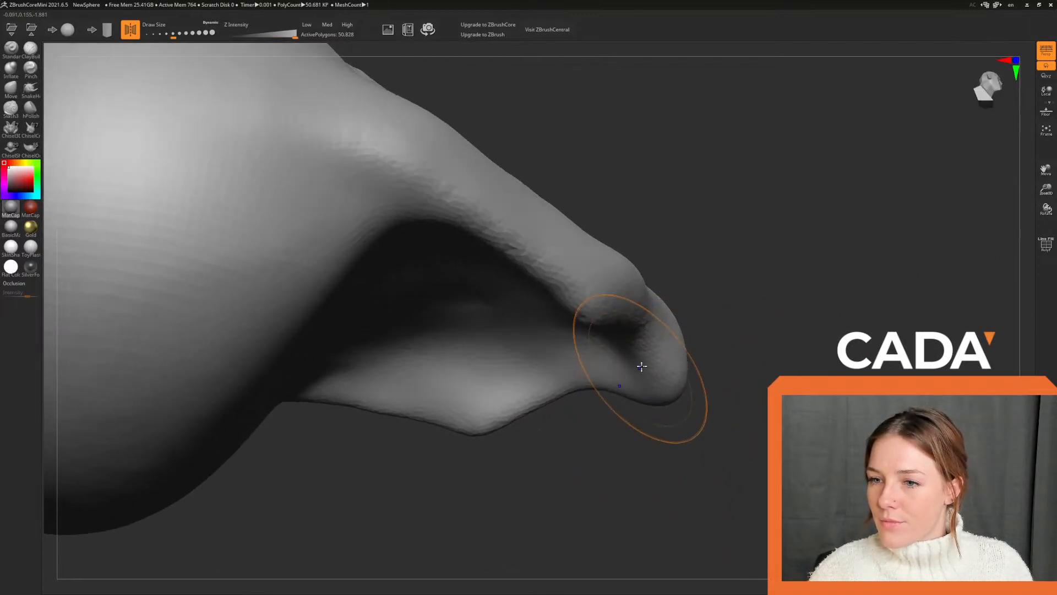
mouse_move(727, 386)
left_mouse_down()
mouse_move(688, 415)
mouse_move(666, 377)
mouse_move(694, 382)
mouse_move(576, 380)
mouse_move(585, 349)
left_mouse_up()
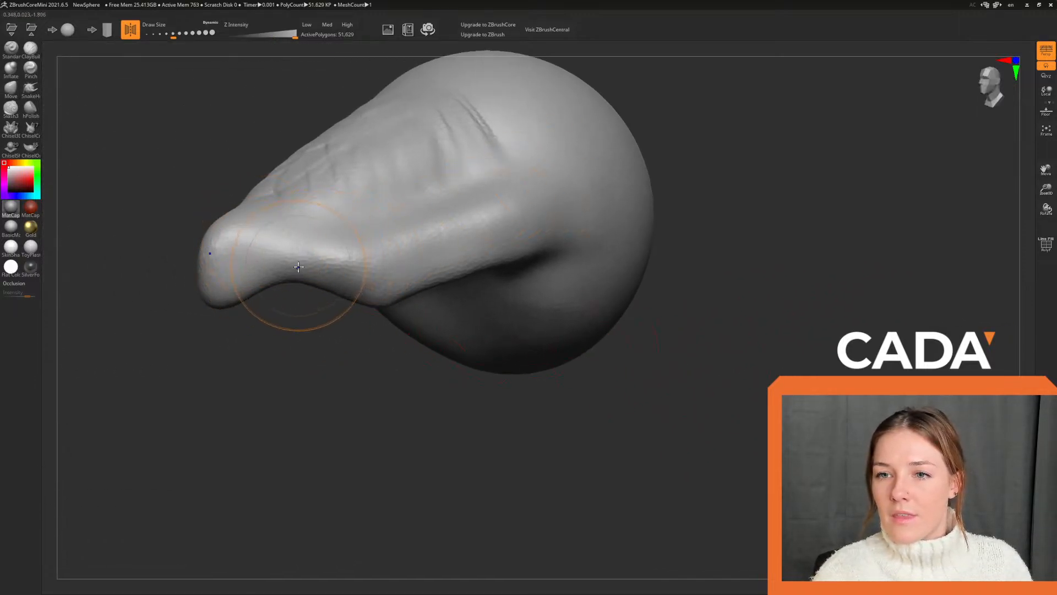
Inspect the protruding mass from the front and the side, and try a Move brush stroke along its lower side ridge.
mouse_move(730, 298)
left_mouse_down()
mouse_move(722, 290)
mouse_move(739, 313)
mouse_move(715, 336)
left_mouse_up()
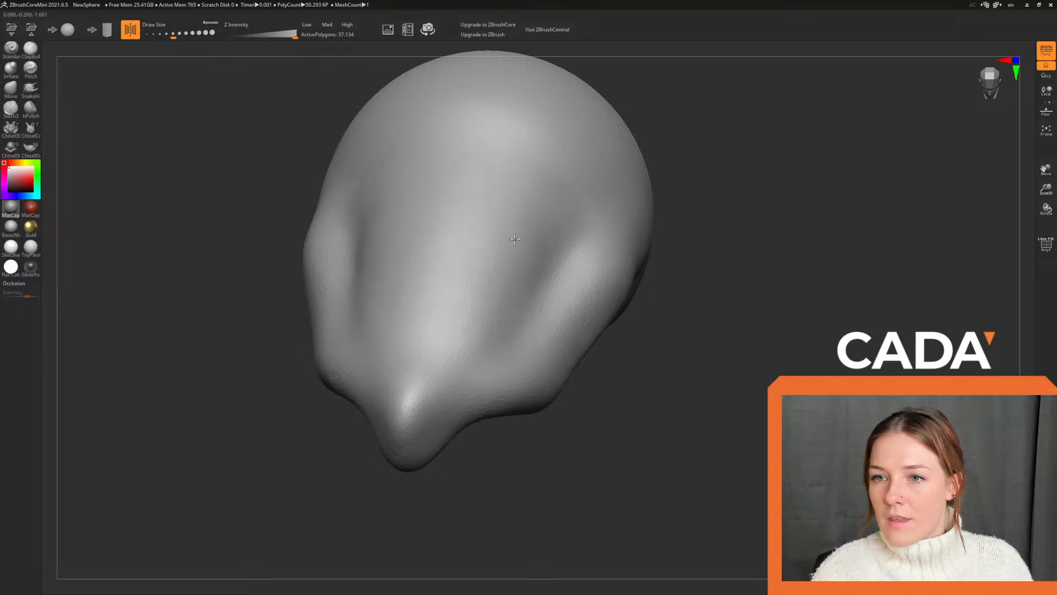
mouse_move(753, 234)
left_mouse_down()
mouse_move(793, 257)
mouse_move(808, 255)
mouse_move(806, 237)
left_mouse_up()
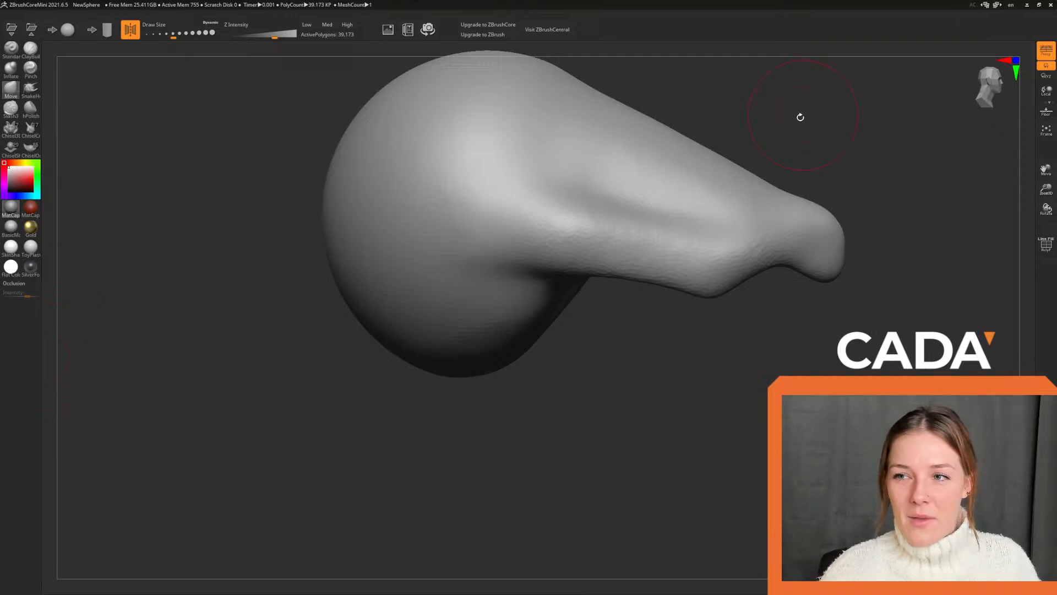
mouse_move(811, 109)
left_mouse_down()
mouse_move(791, 106)
mouse_move(760, 156)
mouse_move(712, 174)
left_mouse_up()
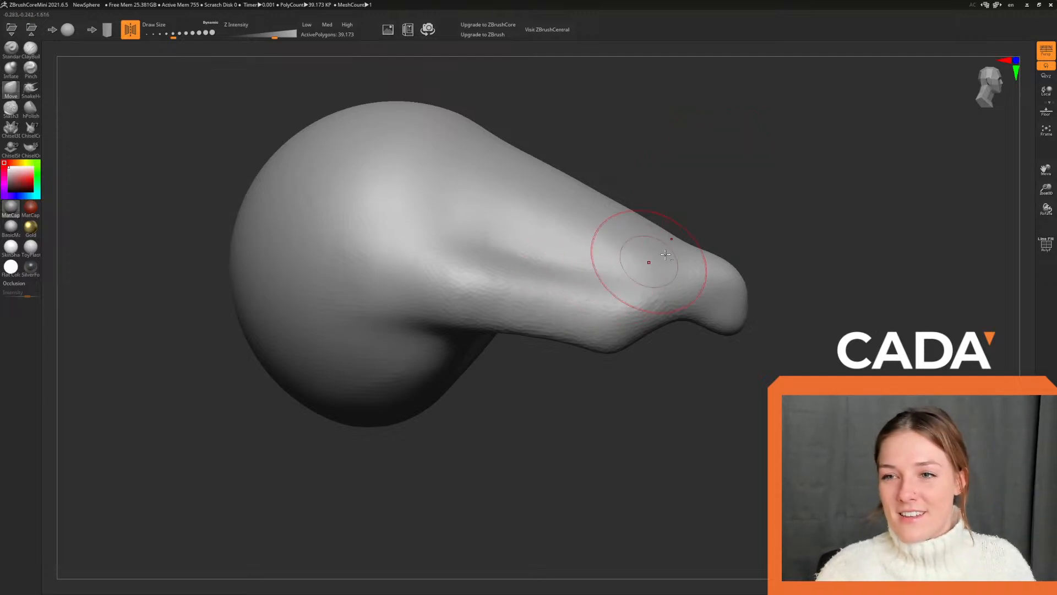
mouse_move(742, 190)
left_mouse_down("alt")
mouse_move(710, 196)
mouse_move(735, 198)
left_mouse_up("alt")
mouse_move(554, 338)
left_mouse_down()
mouse_move(628, 280)
mouse_move(560, 303)
mouse_move(616, 281)
left_mouse_up()
key("ctrl+z")
Try filling the shallow hollow along the side of the protruding mass with the ClayBuildup brush.
left_click(30, 51)
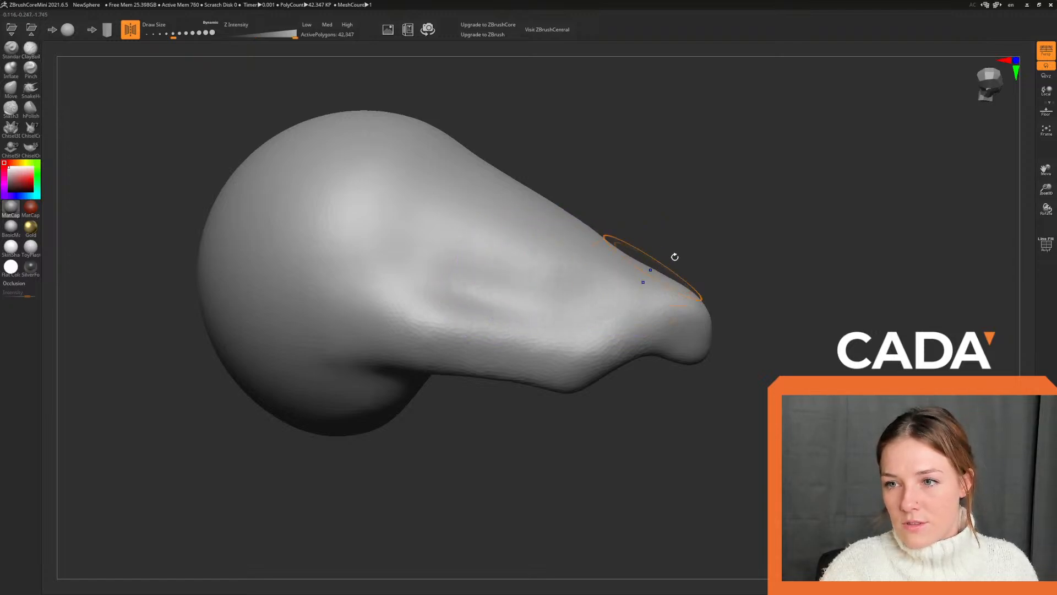
left_click_drag(675, 257, 732, 199)
left_click_drag(585, 229, 618, 220)
Undo step by step through the sculpting history, back to the unsmoothed clay ridges on the protruding mass.
key("ctrl+z")
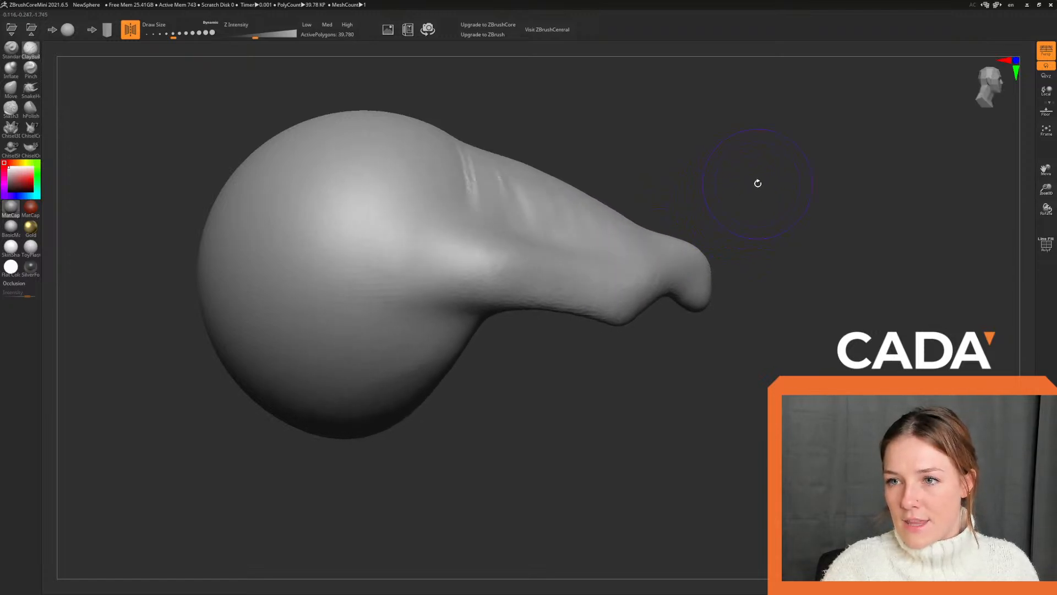
key("ctrl+z")
key("ctrl+z")
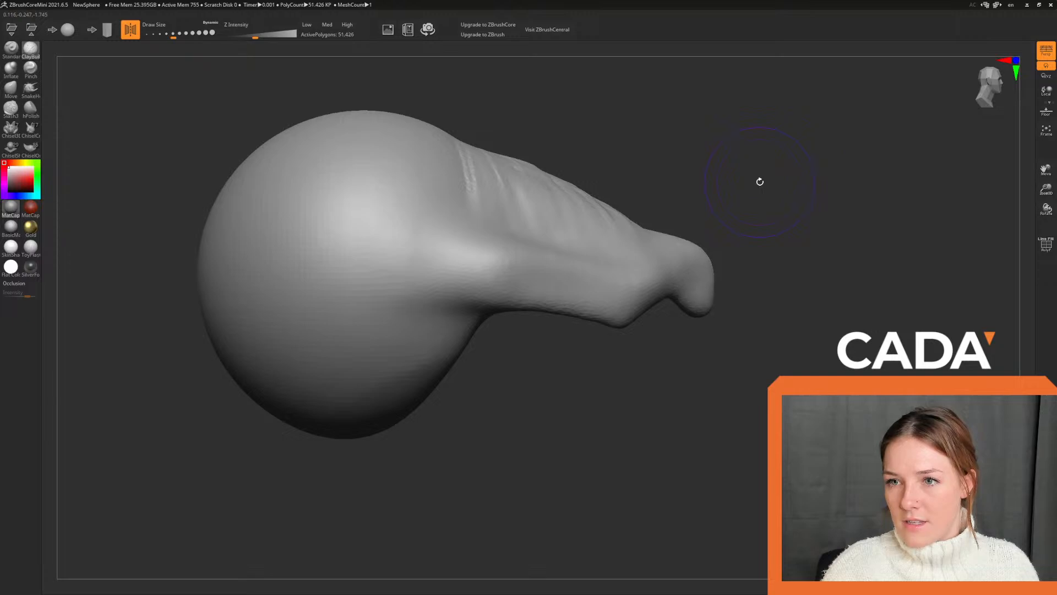
key("ctrl+z")
key("ctrl+z")
key("ctrl+z")
key("ctrl+z")
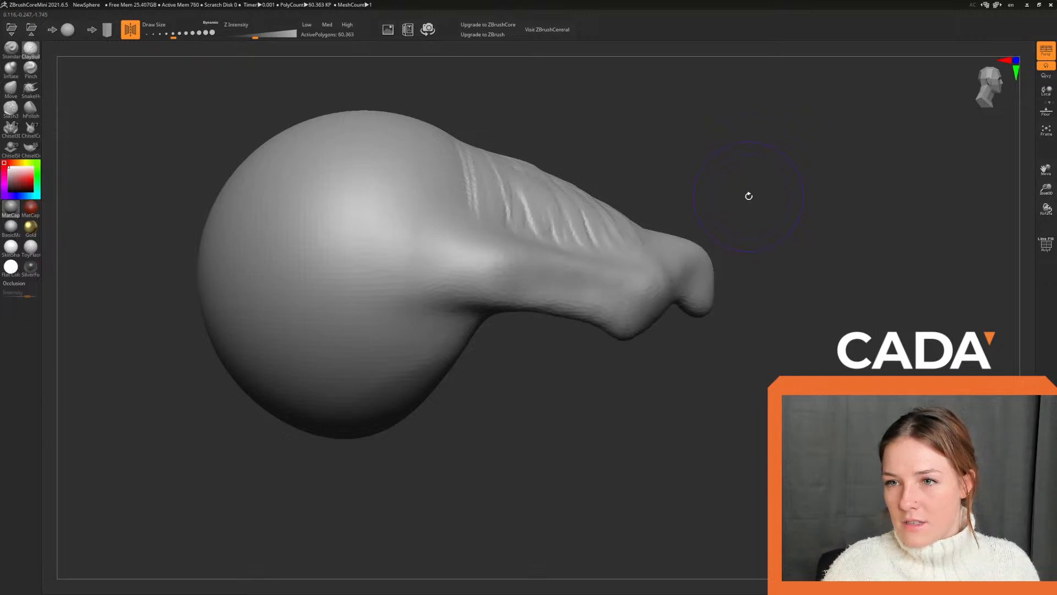
mouse_move(779, 199)
left_mouse_down()
mouse_move(724, 199)
mouse_move(733, 192)
left_mouse_up()
Redo the undone edits step by step up to the latest smoothed state.
key("ctrl+shift+z")
key("ctrl+shift+z")
key("ctrl+shift+z")
key("ctrl+shift+z")
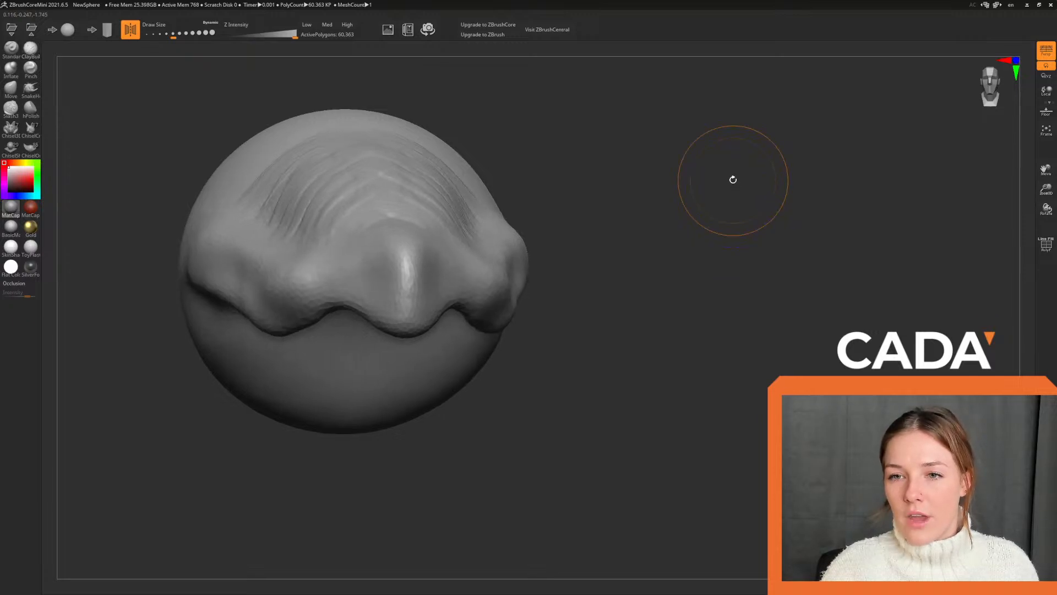
key("ctrl+shift+z")
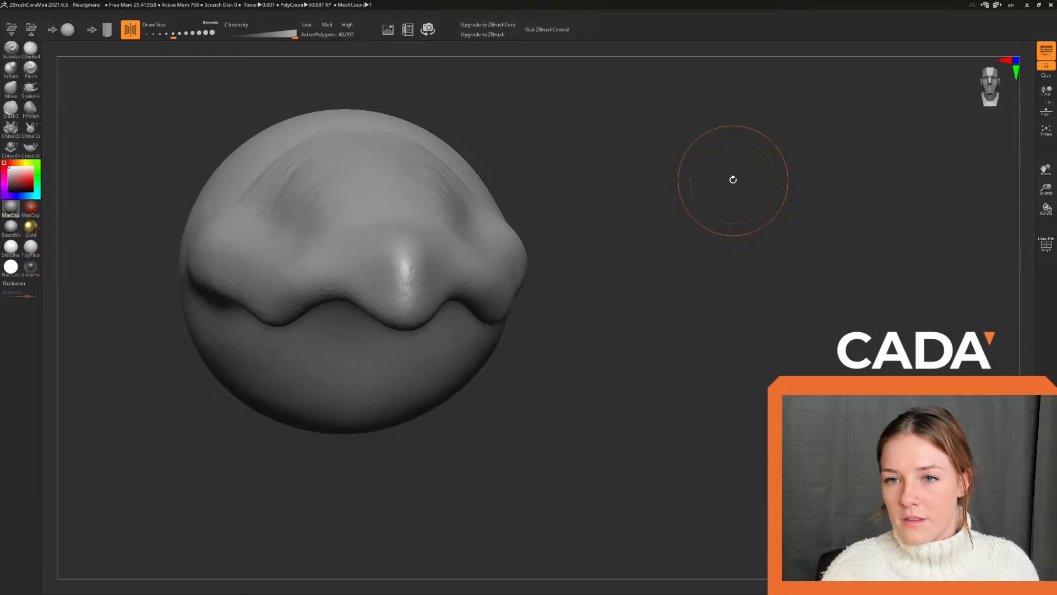
key("ctrl+shift+z")
key("ctrl+shift+z")
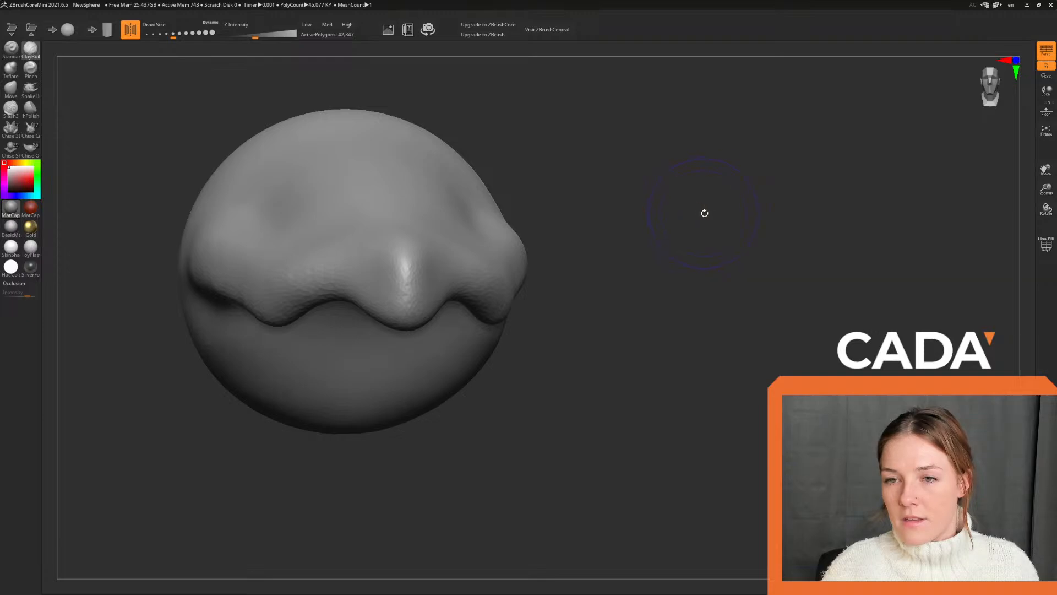
Undo the latest clay fill on the side, compare it once more using redo, and return to the earlier state.
left_click_drag(703, 212, 745, 219)
key("ctrl+z")
key("ctrl+z")
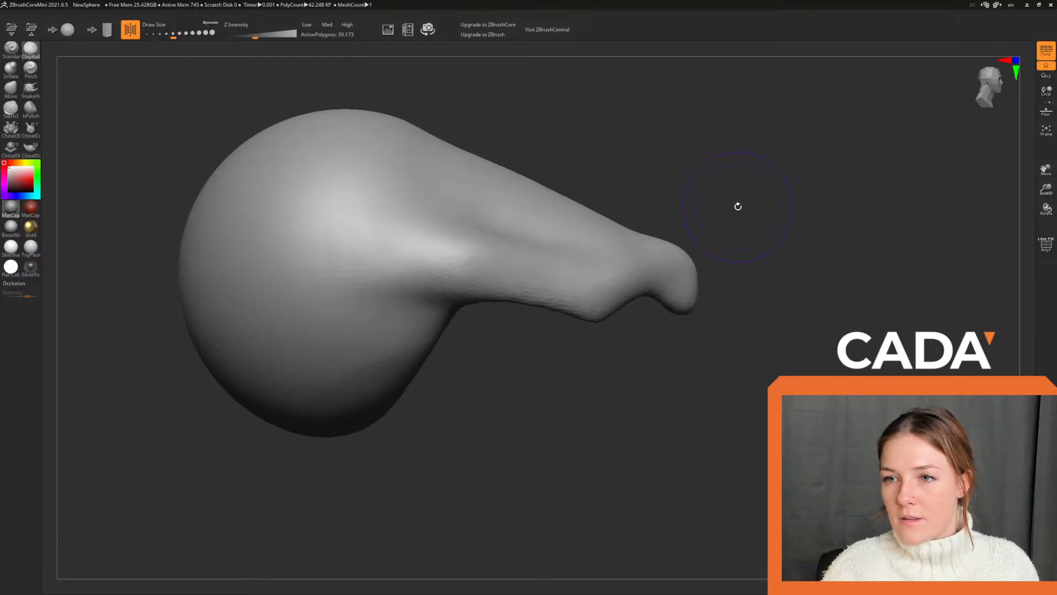
key("ctrl+shift+z")
key("ctrl+z")
mouse_move(737, 203)
left_mouse_down()
mouse_move(708, 231)
mouse_move(679, 201)
mouse_move(695, 221)
left_mouse_up()
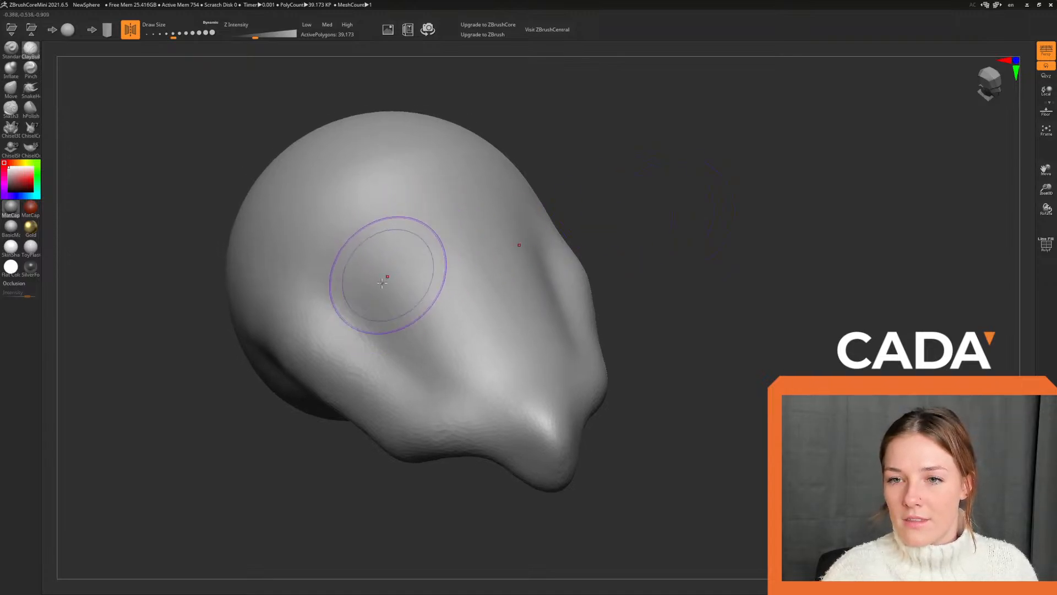
Build up parallel ClayBuildup strokes across the hollow between the dome and the side ridge of the protruding mass.
mouse_move(350, 279)
left_mouse_down()
mouse_move(397, 281)
mouse_move(375, 333)
left_mouse_up()
left_click_drag(439, 262, 409, 355)
left_click_drag(477, 306, 449, 383)
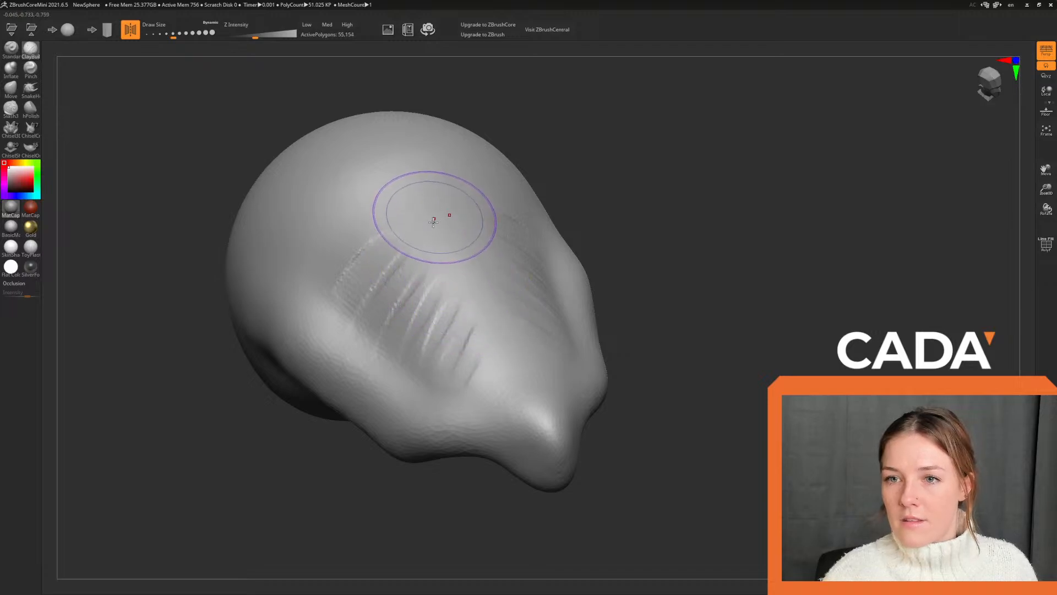
Try short ClayBuildup strokes on the dome above the new clay ridges.
left_click_drag(398, 228, 441, 245)
mouse_move(415, 207)
left_mouse_down()
mouse_move(408, 220)
mouse_move(431, 228)
left_mouse_up()
left_click_drag(385, 189, 408, 205)
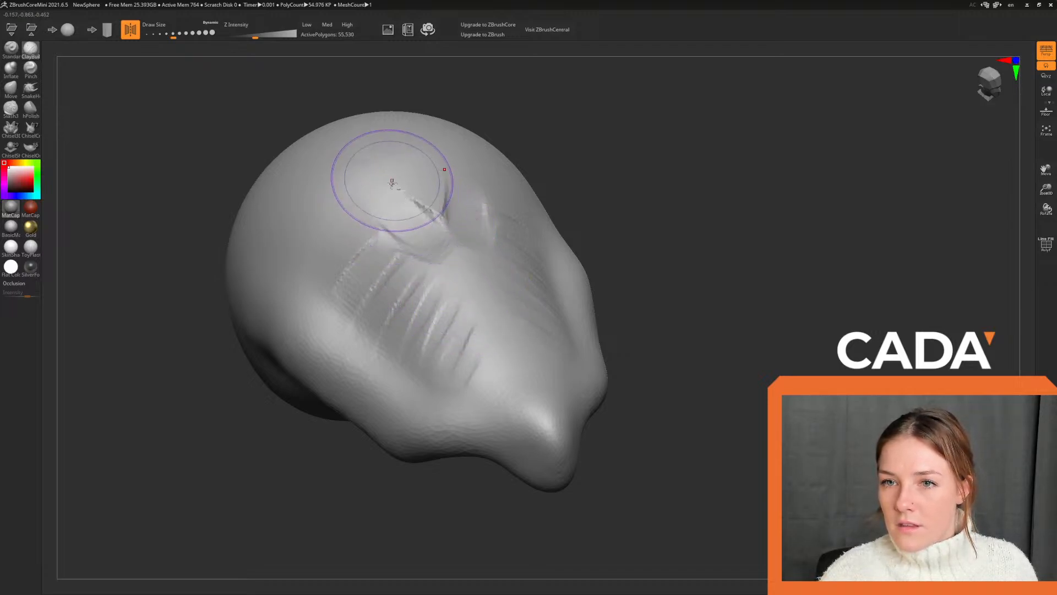
Smooth the new clay ridges from the dome down along the side of the protruding mass.
mouse_move(592, 204)
left_mouse_down()
mouse_move(663, 198)
mouse_move(661, 177)
mouse_move(645, 180)
left_mouse_up()
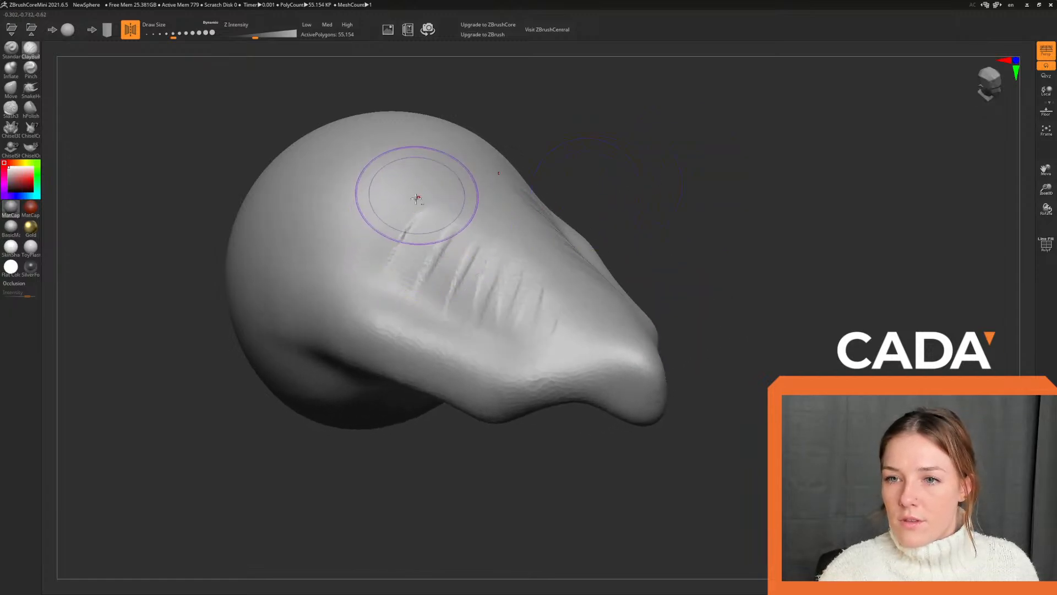
mouse_move(417, 198)
left_mouse_down()
mouse_move(437, 271)
mouse_move(496, 259)
mouse_move(502, 324)
left_mouse_up()
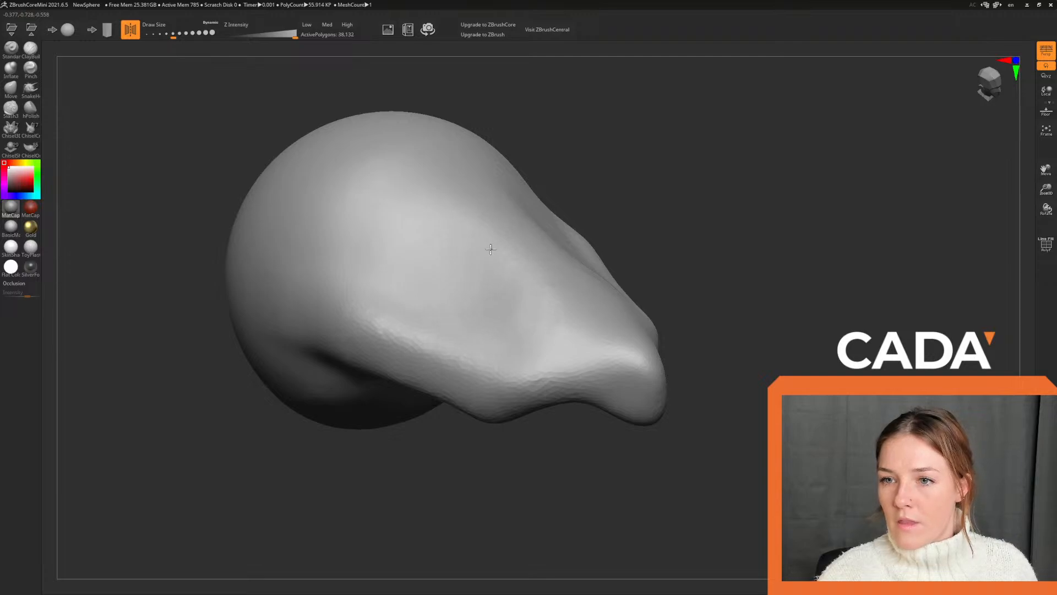
mouse_move(737, 248)
left_mouse_down()
mouse_move(760, 238)
mouse_move(779, 307)
mouse_move(717, 237)
mouse_move(751, 255)
left_mouse_up()
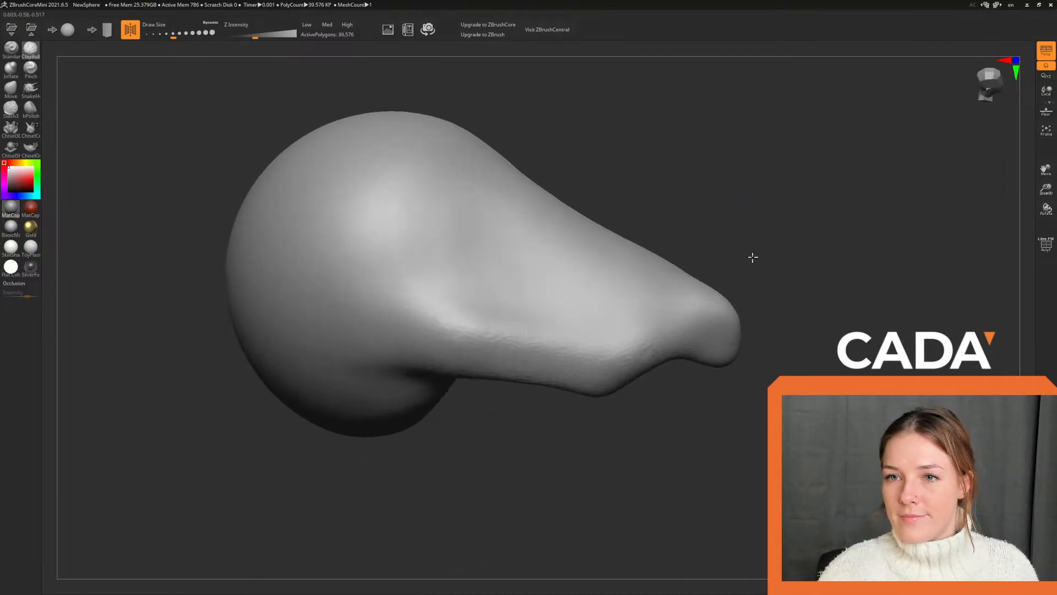
Enlarge the ClayBuildup brush and try broad clay and smoothing strokes over the top and back of the sphere.
left_click_drag(190, 35, 196, 35)
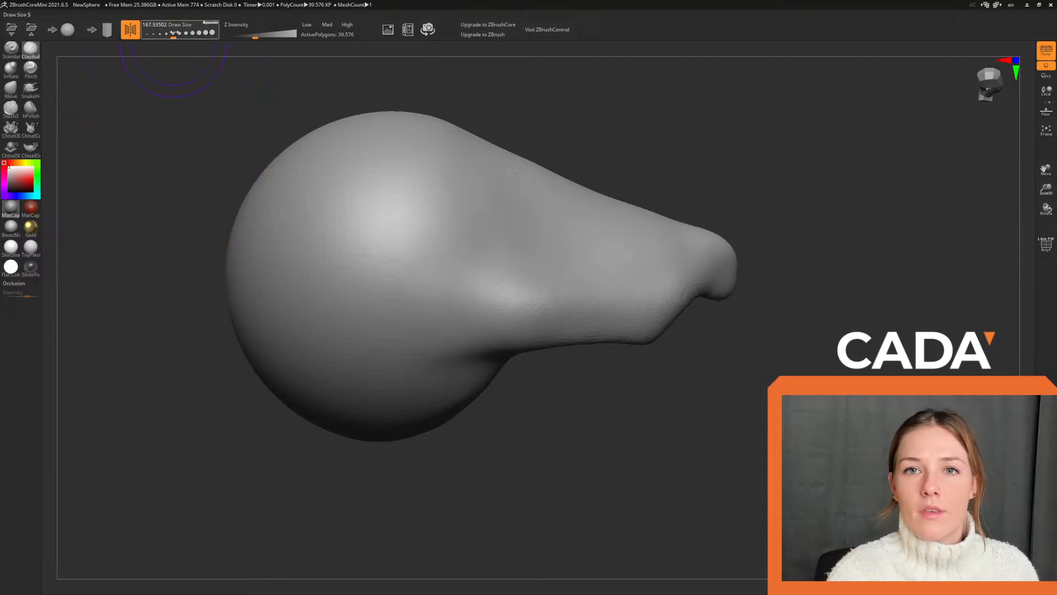
mouse_move(664, 119)
left_mouse_down()
mouse_move(704, 161)
mouse_move(947, 133)
mouse_move(986, 91)
left_mouse_up()
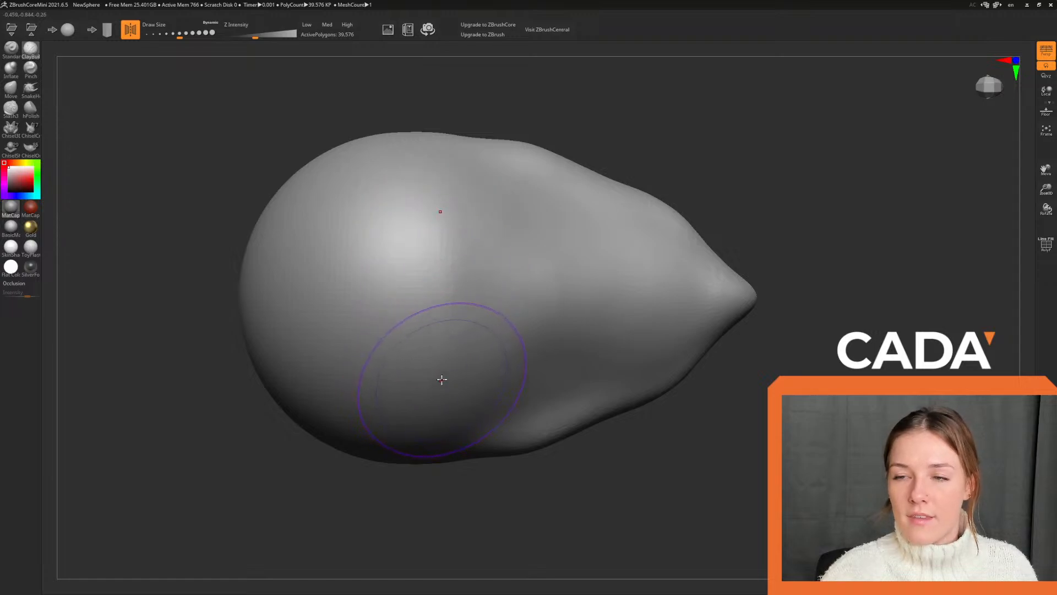
mouse_move(434, 182)
left_mouse_down()
mouse_move(415, 389)
mouse_move(385, 406)
mouse_move(347, 390)
mouse_move(314, 168)
mouse_move(269, 385)
mouse_move(239, 225)
left_mouse_up()
mouse_move(390, 418)
left_mouse_down()
mouse_move(426, 188)
mouse_move(440, 397)
mouse_move(479, 198)
mouse_move(523, 380)
left_mouse_up()
mouse_move(321, 206)
left_mouse_down("shift")
mouse_move(314, 248)
mouse_move(416, 223)
mouse_move(429, 306)
left_mouse_up("shift")
mouse_move(711, 441)
left_mouse_down()
mouse_move(727, 373)
mouse_move(686, 354)
mouse_move(720, 401)
mouse_move(754, 395)
left_mouse_up()
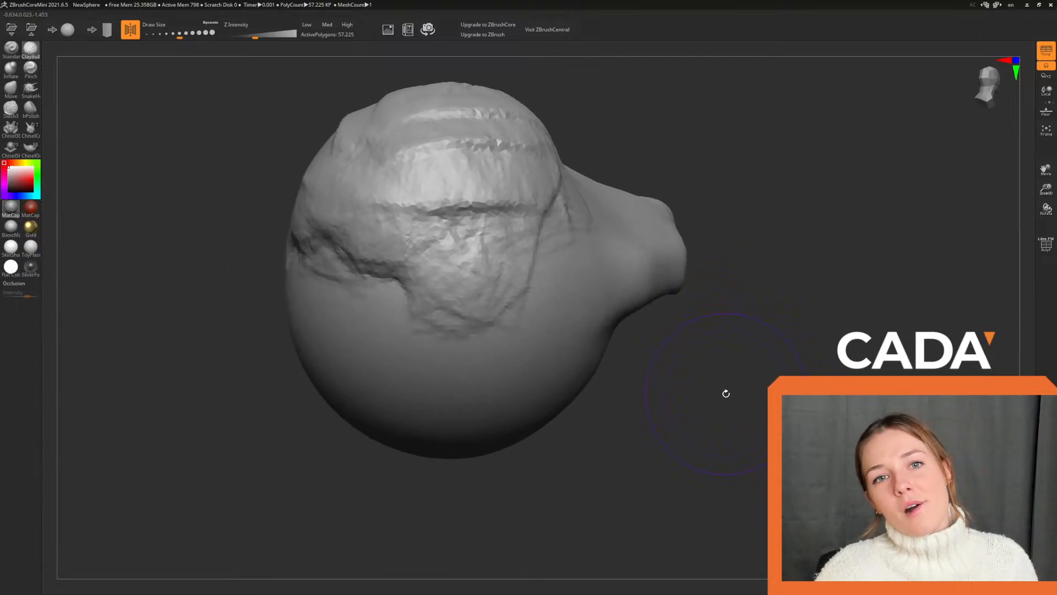
Undo all the broad clay and smoothing strokes on the top and back of the sphere.
key("ctrl+z")
key("ctrl+z")
key("ctrl+z")
key("ctrl+z")
key("ctrl+z")
key("ctrl+z")
key("ctrl+z")
key("ctrl+z")
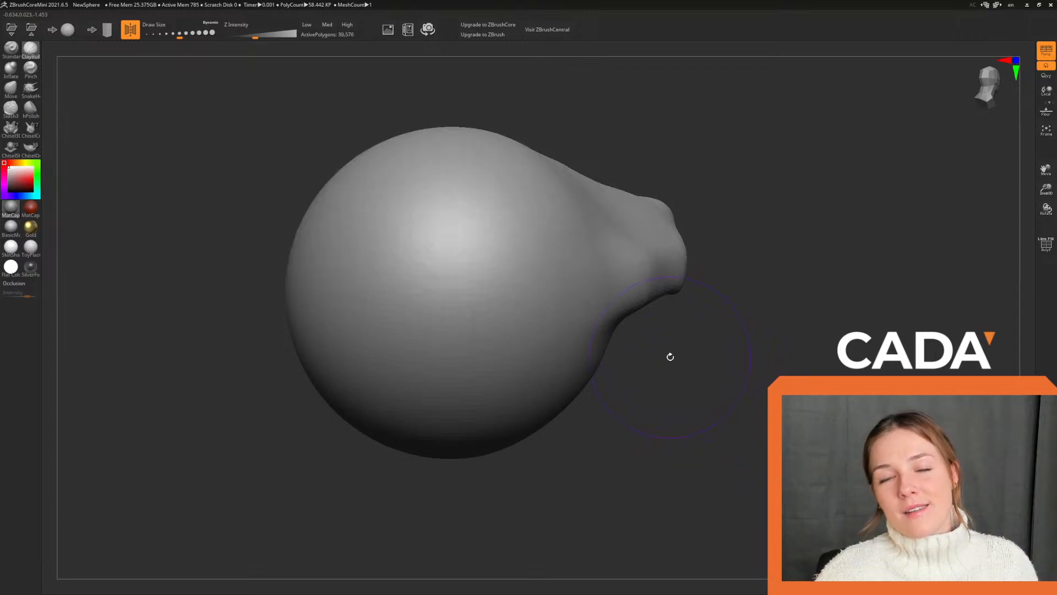
Switch to the Inflate brush and set its draw size to 1000.
left_click(12, 67)
left_click_drag(170, 38, 197, 33)
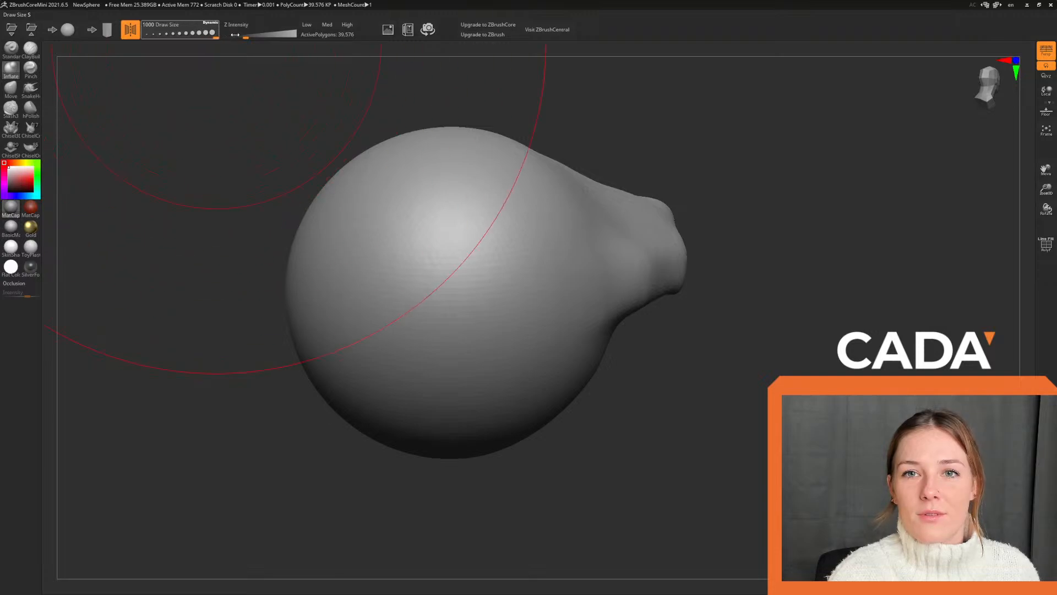
key("ctrl+z")
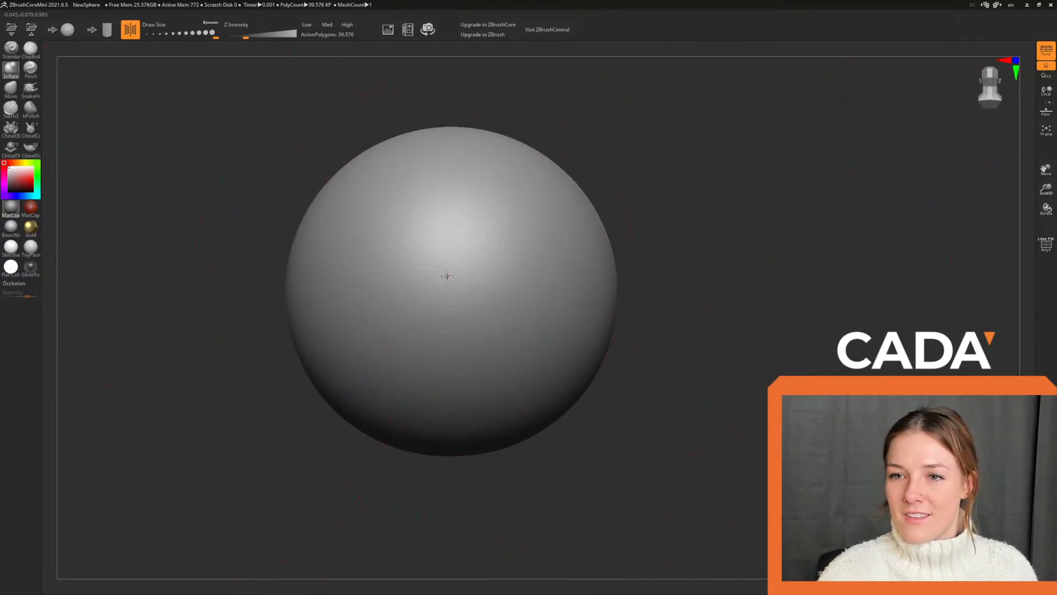
Try short Inflate strokes on the back of the sphere and undo them.
left_click_drag(446, 276, 463, 286)
left_click_drag(900, 237, 802, 189)
key("ctrl+z")
left_click_drag(411, 241, 418, 243)
key("ctrl+z")
Try a long, oversized Inflate stroke over the form, inspect the bulges, and undo it.
left_click_drag(795, 432, 791, 325)
mouse_move(608, 209)
left_mouse_down()
mouse_move(580, 263)
mouse_move(604, 248)
mouse_move(566, 319)
left_mouse_up()
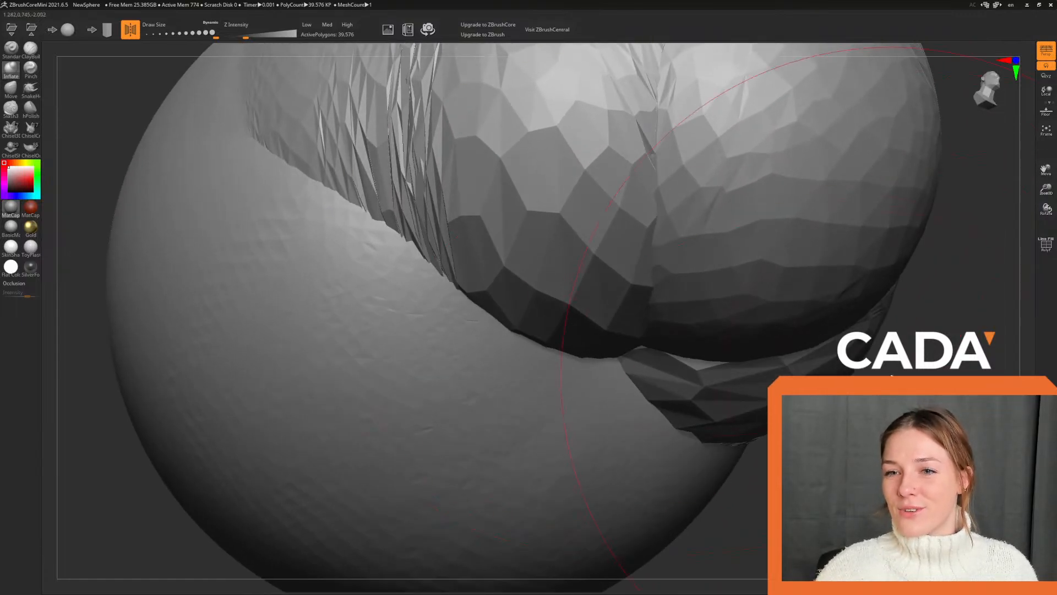
mouse_move(848, 344)
left_mouse_down()
mouse_move(831, 342)
mouse_move(824, 354)
mouse_move(783, 336)
left_mouse_up()
key("ctrl+z")
key("ctrl+z")
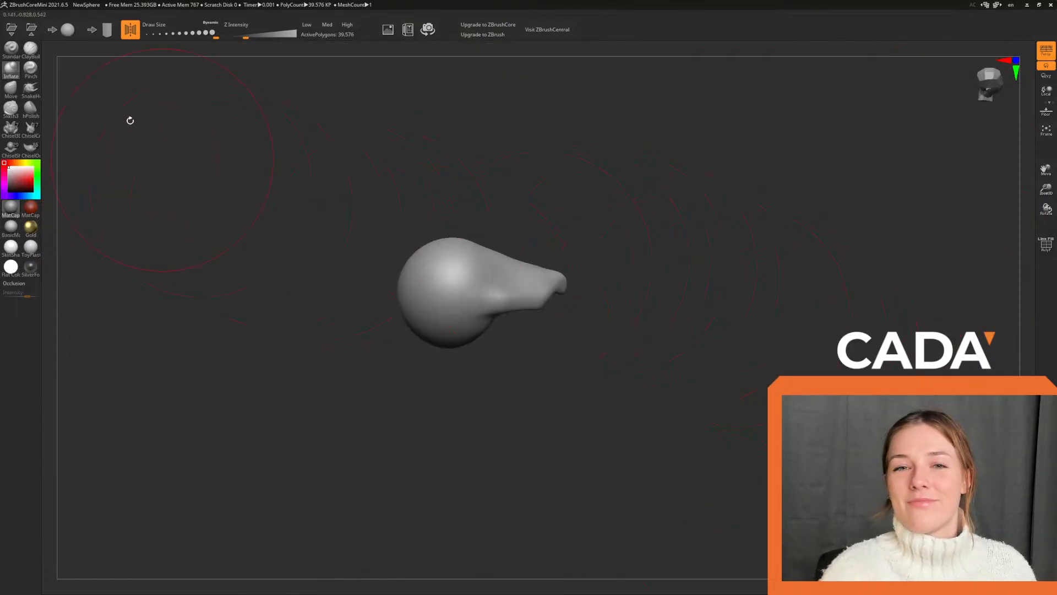
Set the Inflate draw size to about 351, and try a stroke on the sphere's back from straight behind.
mouse_move(406, 222)
left_mouse_down()
mouse_move(465, 285)
mouse_move(604, 318)
mouse_move(628, 312)
mouse_move(321, 81)
left_mouse_up()
left_click_drag(176, 32, 186, 33)
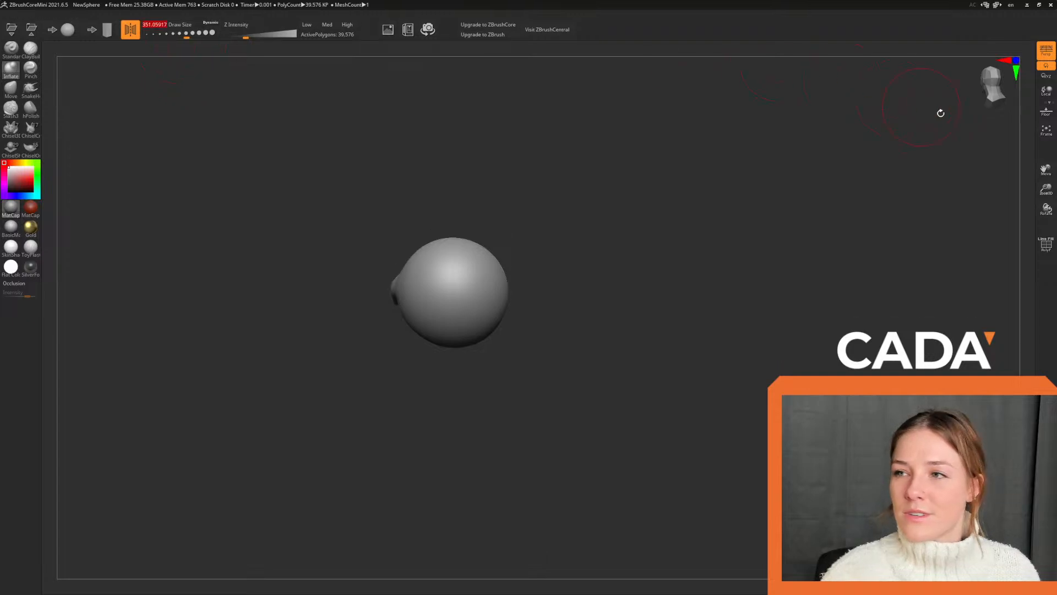
left_click(994, 92)
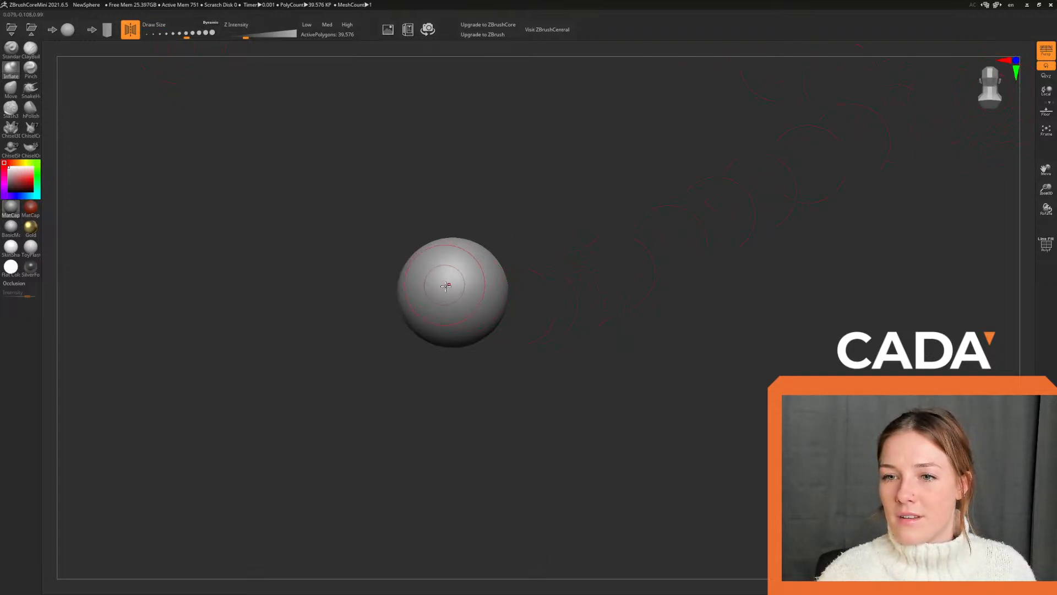
mouse_move(449, 284)
left_mouse_down()
mouse_move(458, 309)
mouse_move(468, 276)
left_mouse_up()
key("ctrl+z")
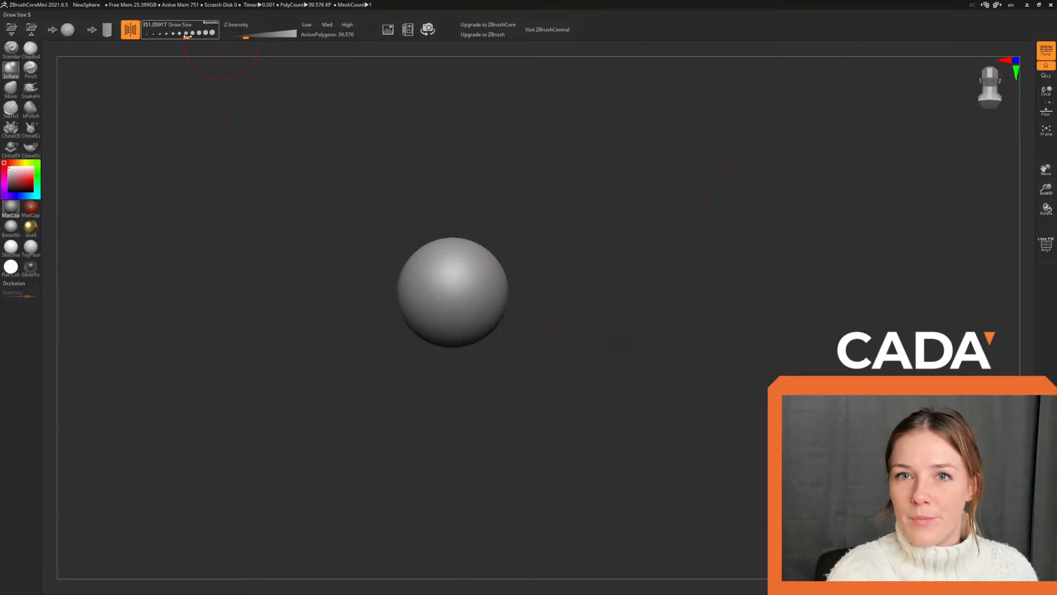
Enlarge the Inflate brush slightly, try another stroke on the back of the sphere, and undo it.
left_click_drag(187, 36, 191, 38)
left_click_drag(452, 305, 461, 307)
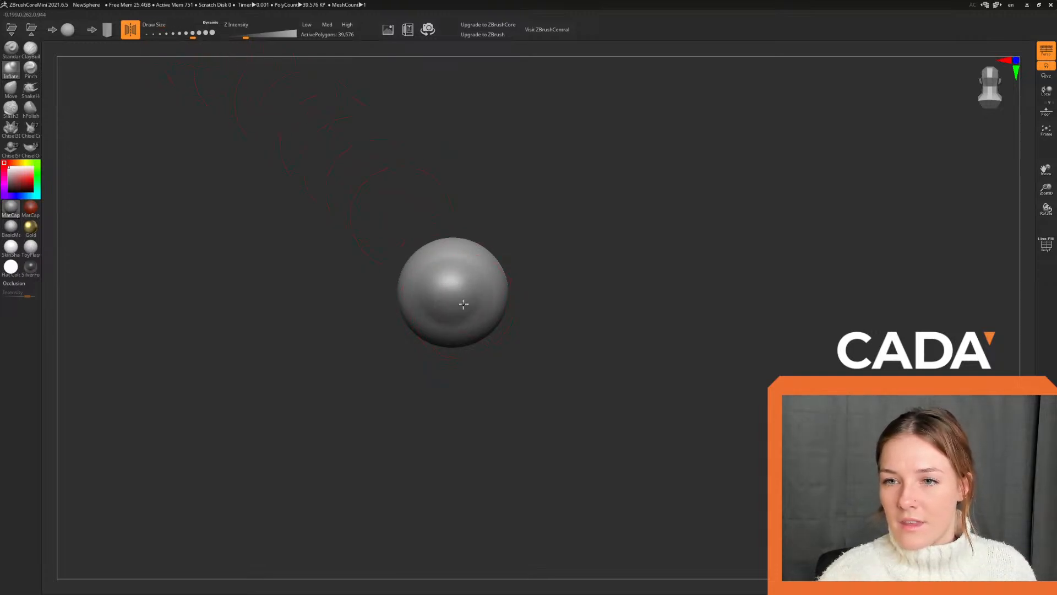
key("ctrl+z")
Set the Inflate draw size to about 704, try strokes on the sphere's back and lower side, and undo the last one.
left_click_drag(193, 38, 204, 38)
left_click_drag(441, 275, 440, 274)
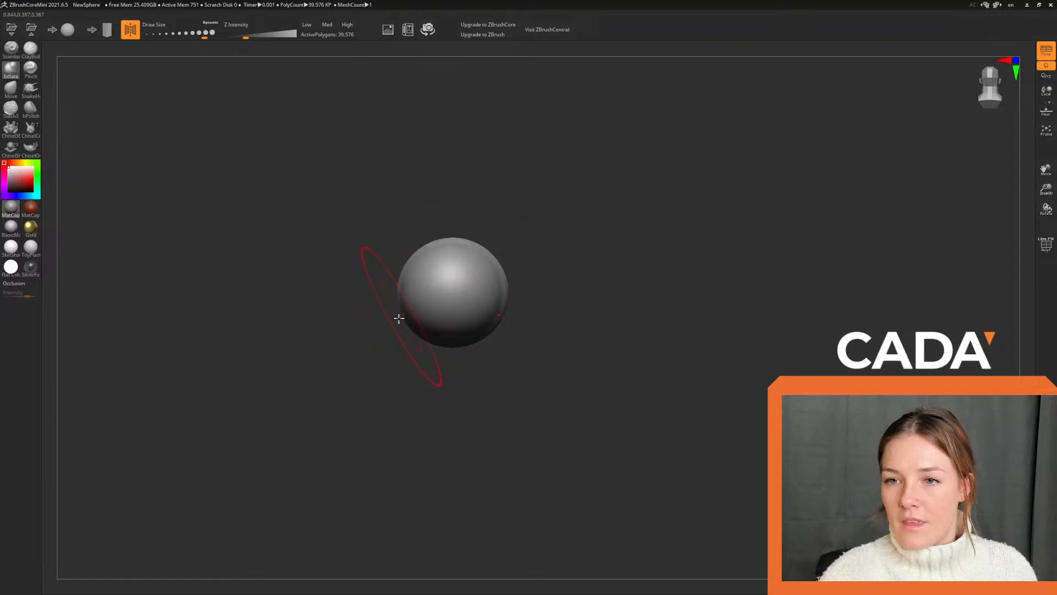
left_click_drag(395, 319, 443, 343)
key("ctrl+z")
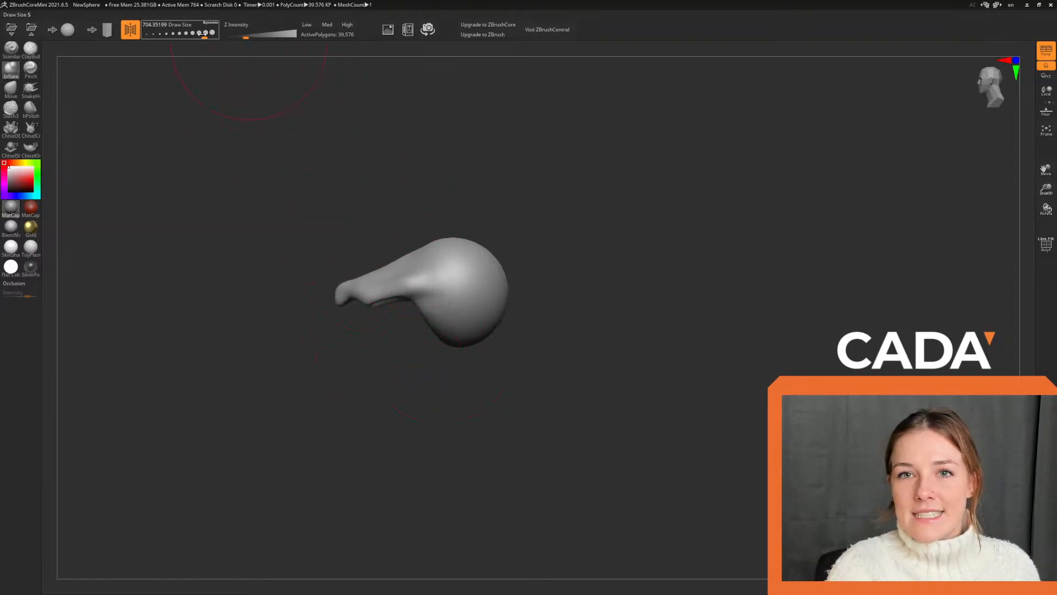
Set the Inflate draw size to about 773 and inflate the back, side and underside of the sphere.
left_click_drag(204, 37, 208, 37)
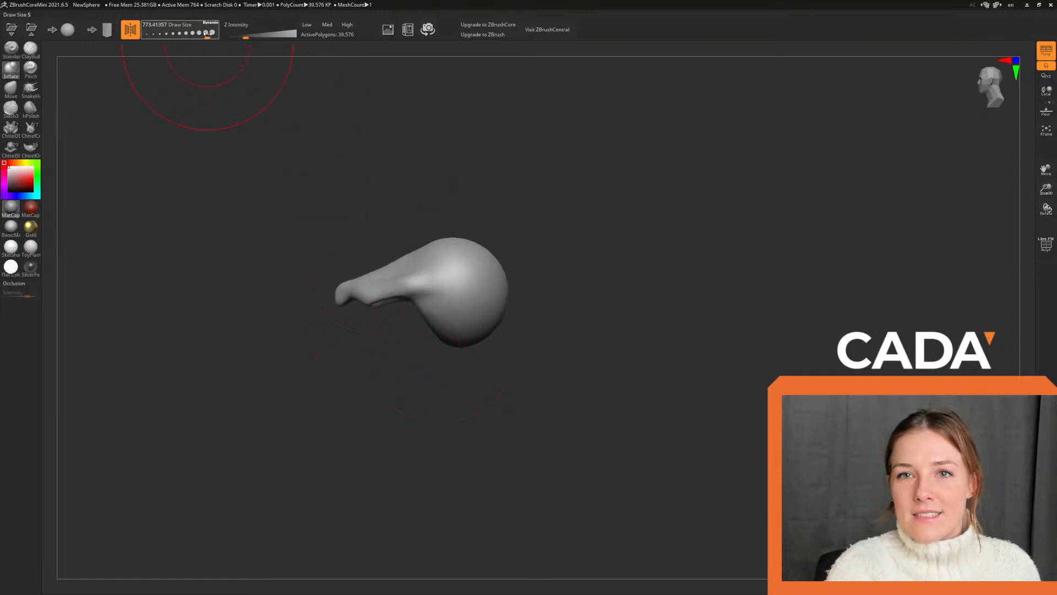
left_click_drag(982, 82, 974, 83)
left_click(986, 84)
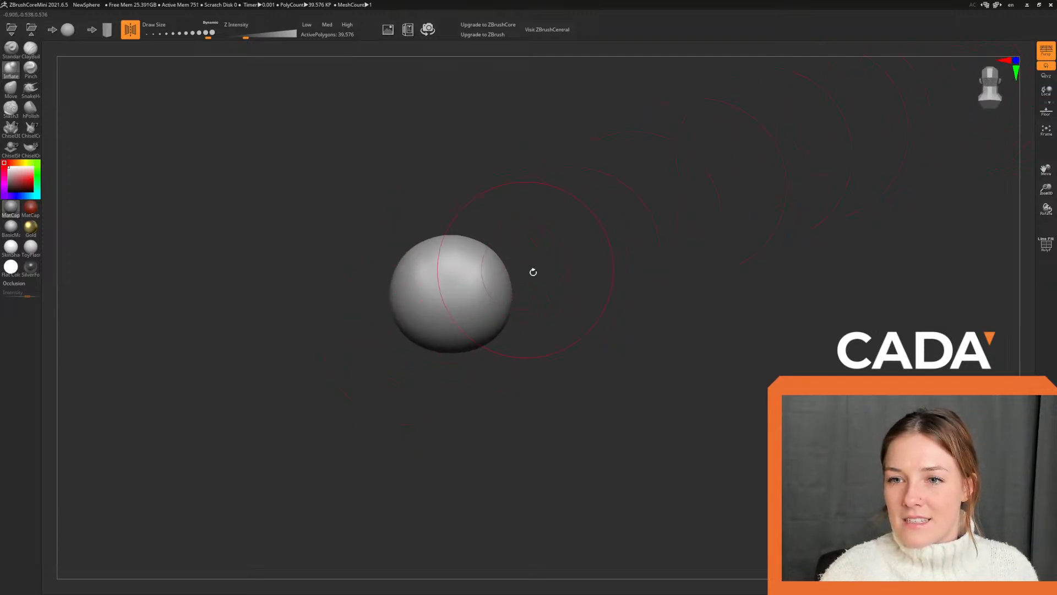
mouse_move(534, 272)
left_mouse_down()
mouse_move(595, 217)
mouse_move(616, 220)
mouse_move(601, 294)
left_mouse_up()
left_click_drag(467, 258, 493, 345)
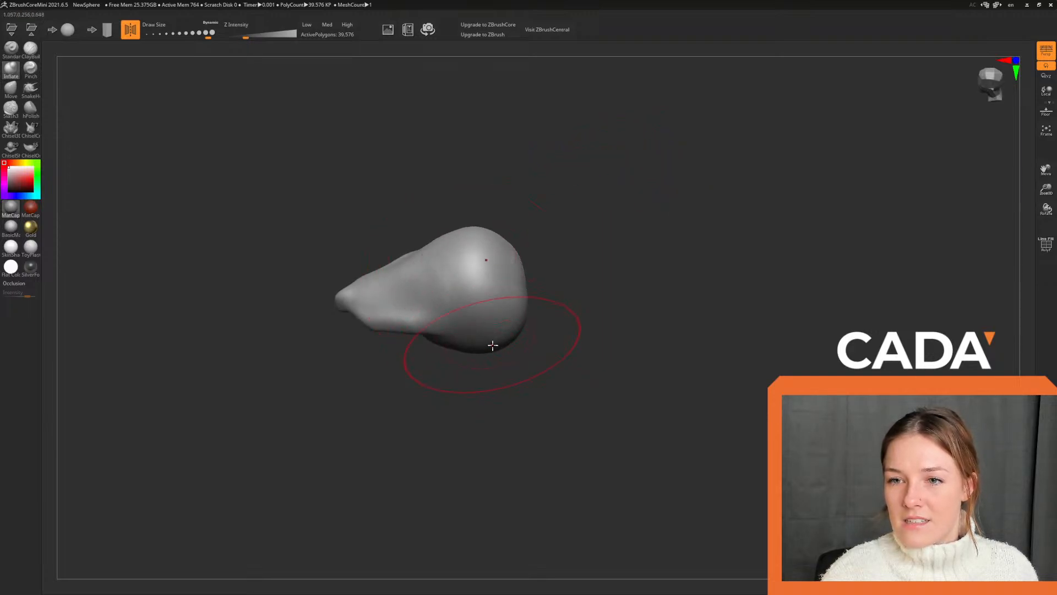
left_click_drag(573, 212, 563, 295)
left_click_drag(458, 274, 509, 337)
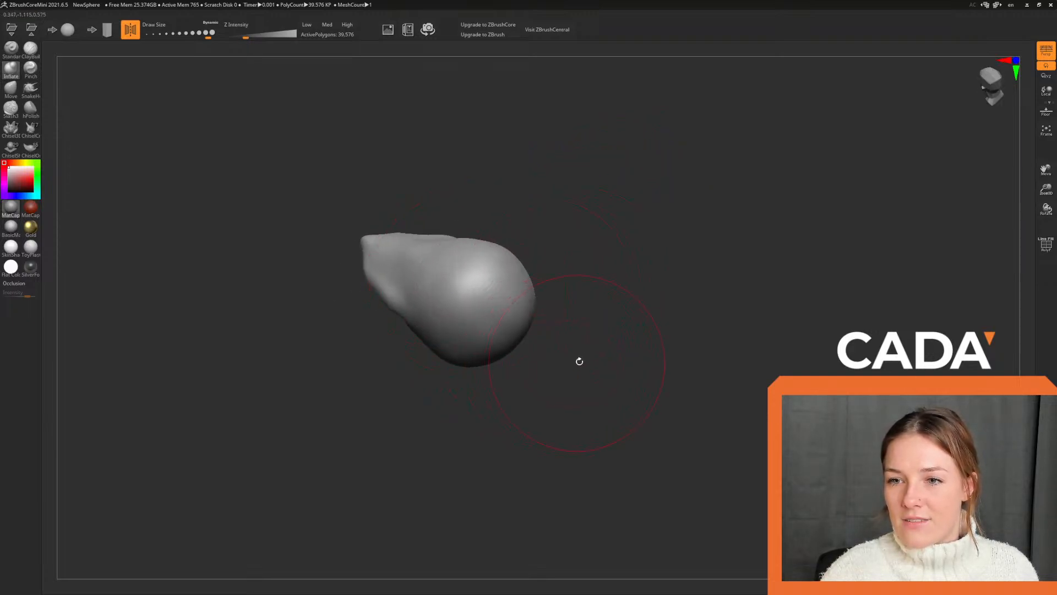
Examine the rounded head and tapered snout from behind, from the side and from above to check the silhouette.
mouse_move(578, 358)
left_mouse_down()
mouse_move(584, 280)
mouse_move(445, 279)
left_mouse_up()
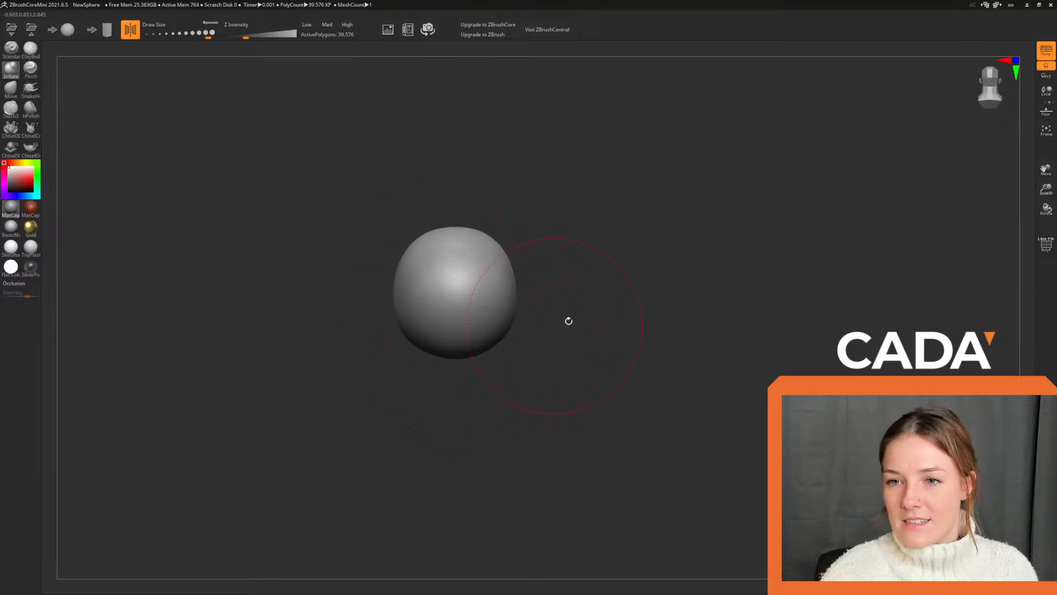
left_click_drag(567, 319, 654, 333)
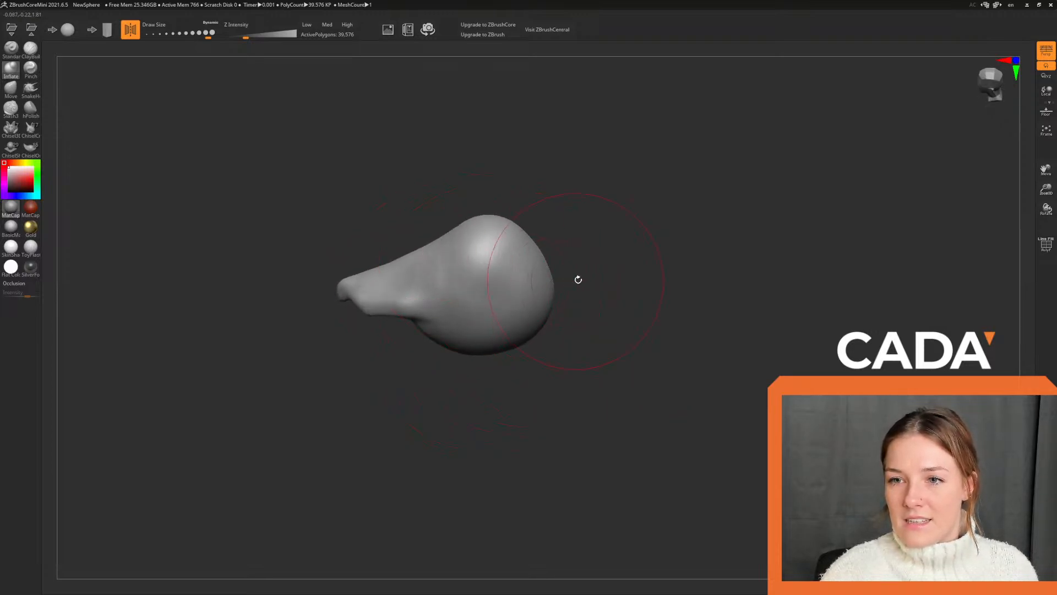
left_click_drag(661, 271, 686, 228)
left_click_drag(736, 185, 724, 205)
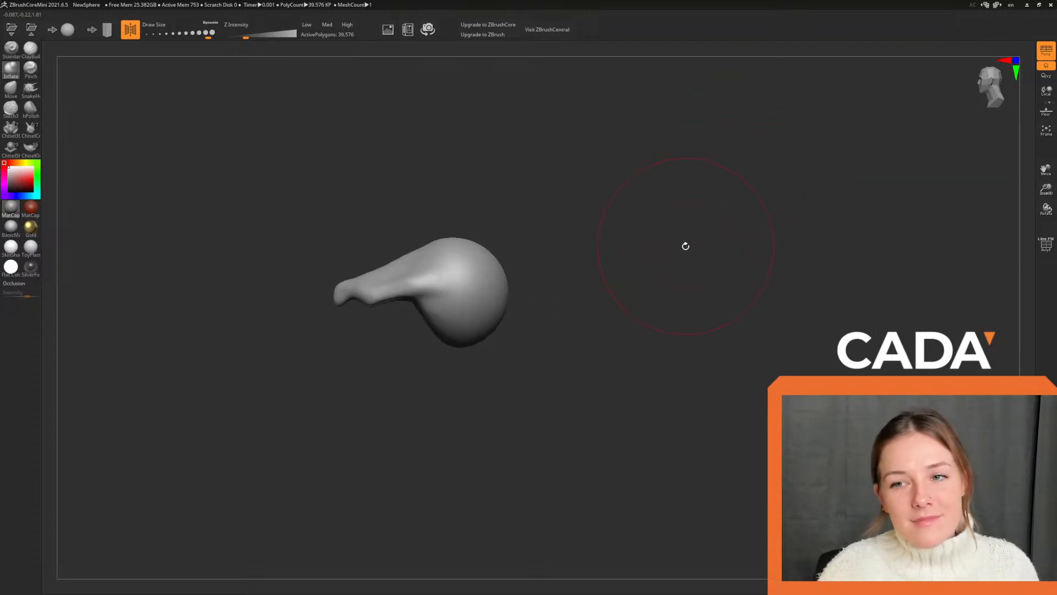
left_click_drag(642, 264, 850, 110)
left_click_drag(976, 82, 933, 91)
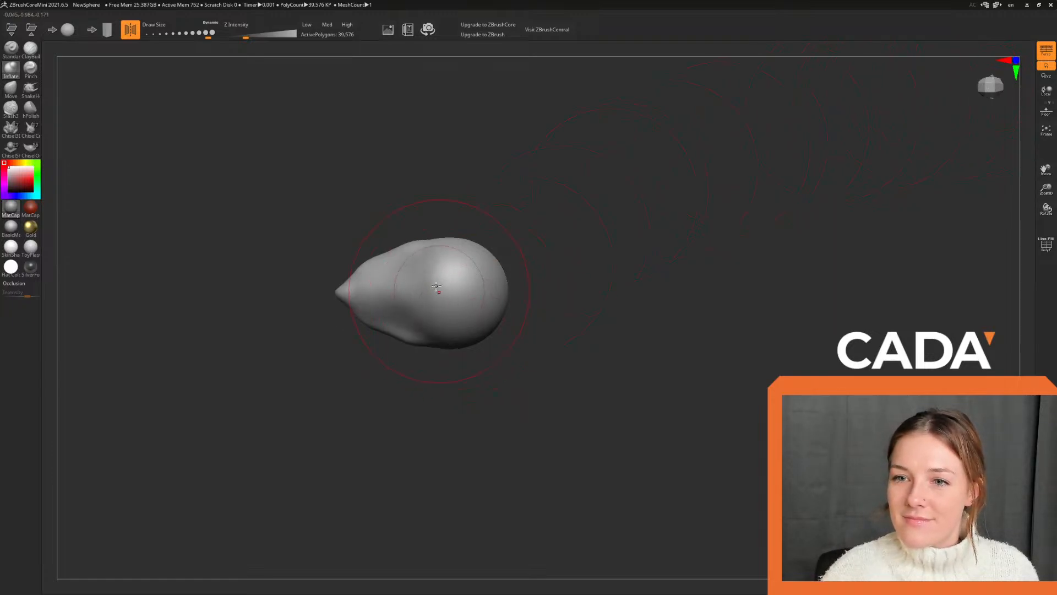
left_click_drag(577, 284, 559, 193)
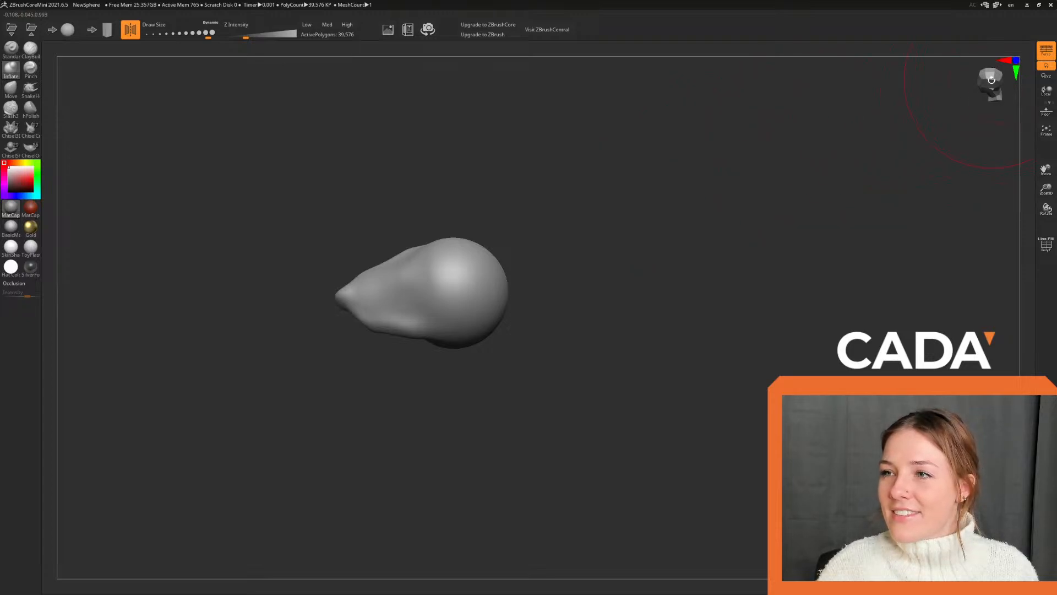
left_click_drag(992, 80, 990, 87)
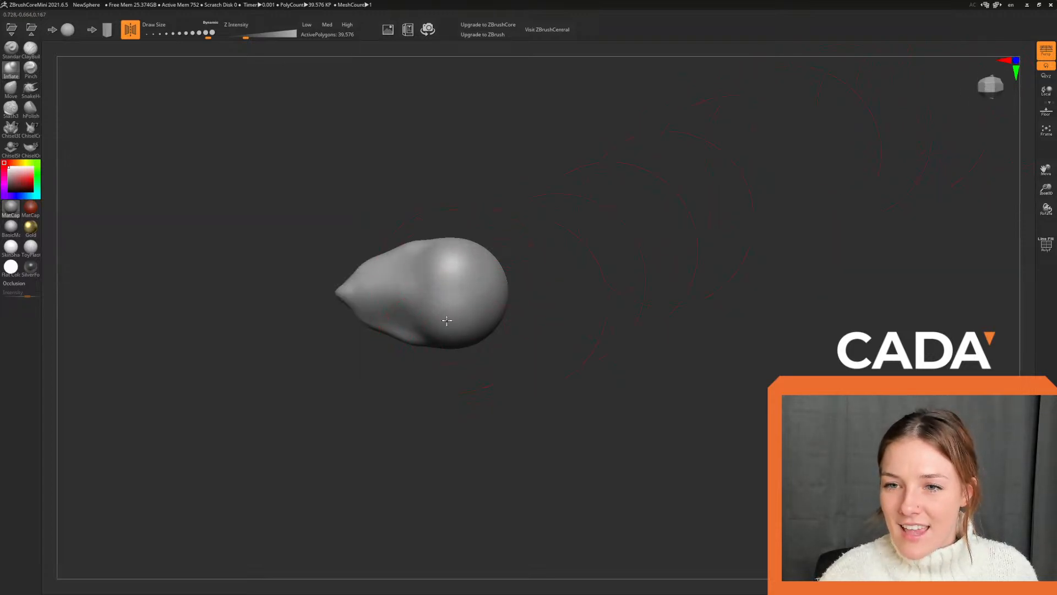
Inflate the back and both sides of the sphere with the large symmetrical brush so the head bulges beyond the snout.
left_click_drag(584, 317, 532, 287)
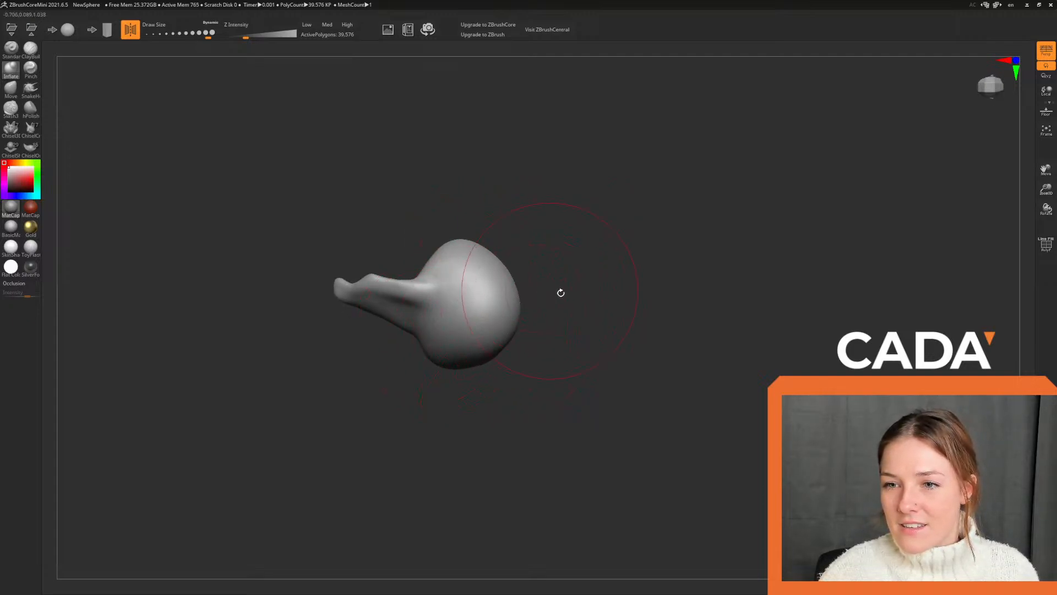
left_click_drag(561, 293, 538, 253)
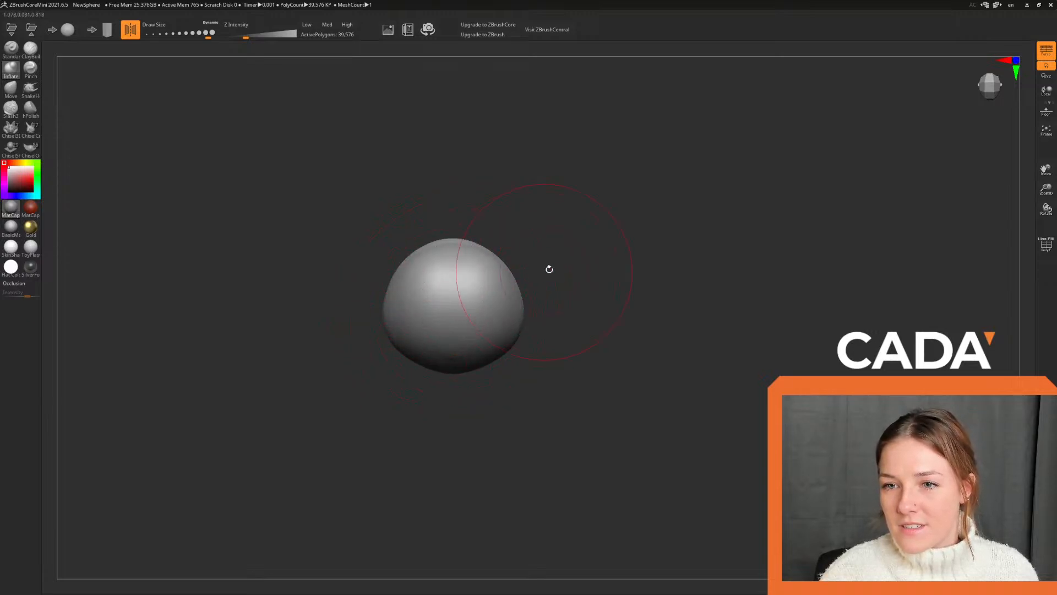
left_click_drag(549, 268, 567, 344)
mouse_move(556, 258)
left_mouse_down()
mouse_move(604, 222)
mouse_move(588, 222)
mouse_move(567, 184)
mouse_move(531, 270)
mouse_move(597, 207)
mouse_move(583, 243)
mouse_move(543, 267)
mouse_move(580, 250)
mouse_move(561, 217)
mouse_move(588, 207)
mouse_move(556, 237)
left_mouse_up()
mouse_move(519, 177)
left_mouse_down()
mouse_move(524, 256)
mouse_move(580, 210)
mouse_move(549, 207)
mouse_move(607, 168)
mouse_move(562, 213)
mouse_move(586, 239)
mouse_move(613, 170)
mouse_move(620, 240)
mouse_move(607, 236)
left_mouse_up()
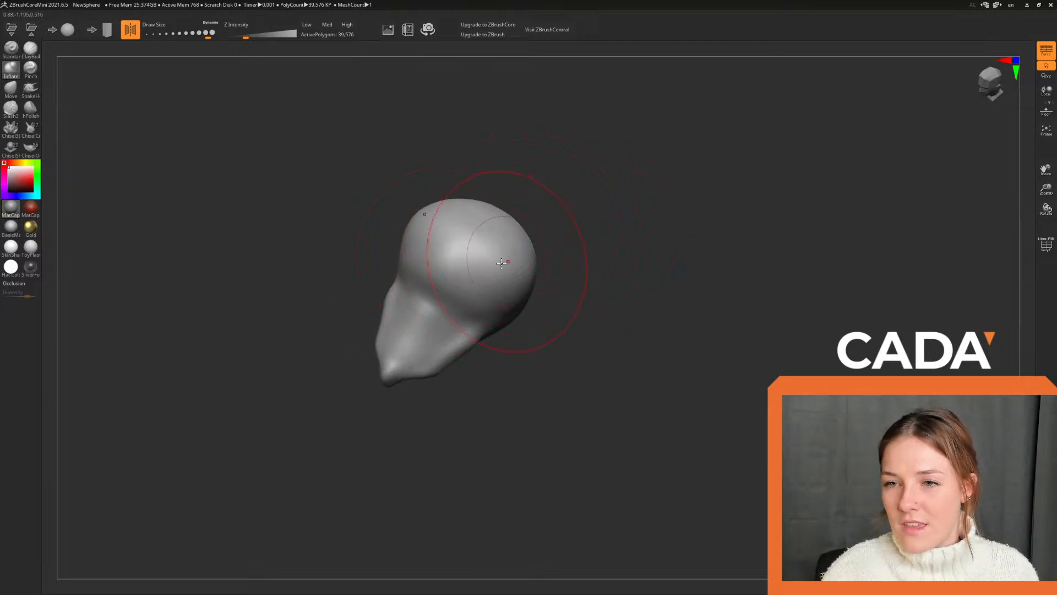
left_click_drag(597, 162, 573, 199)
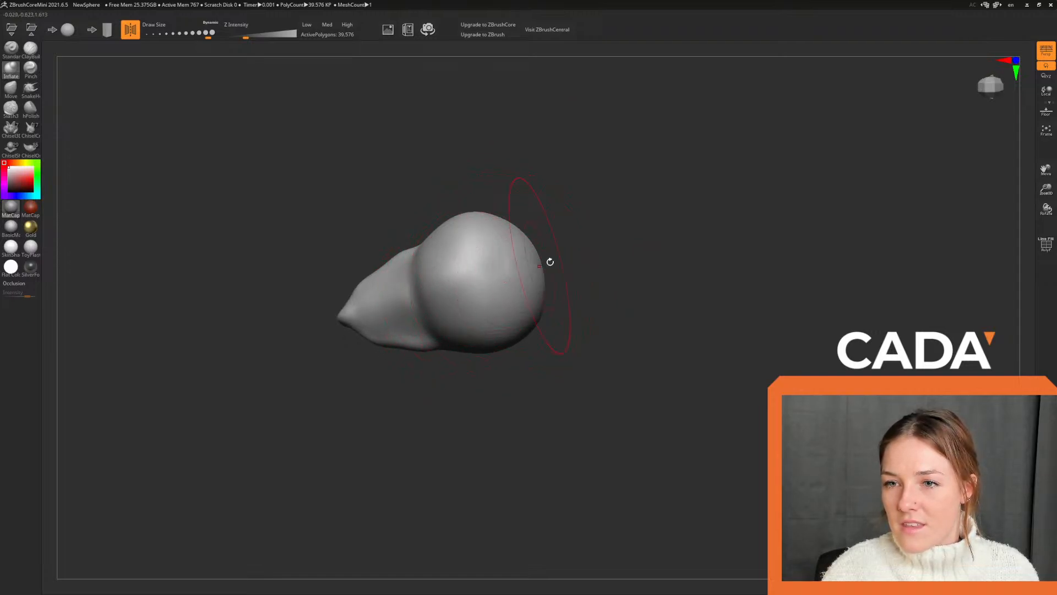
Fill out the top, back and sides of the rounded head form with the Inflate brush.
left_click_drag(550, 263, 571, 239)
left_click_drag(559, 311, 485, 287)
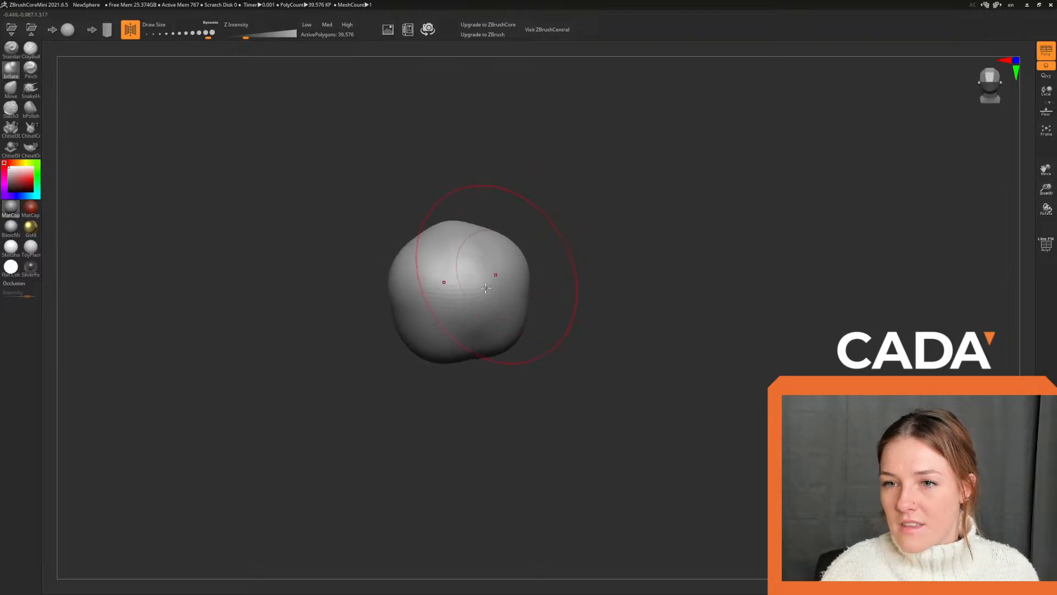
left_click_drag(532, 391, 558, 320)
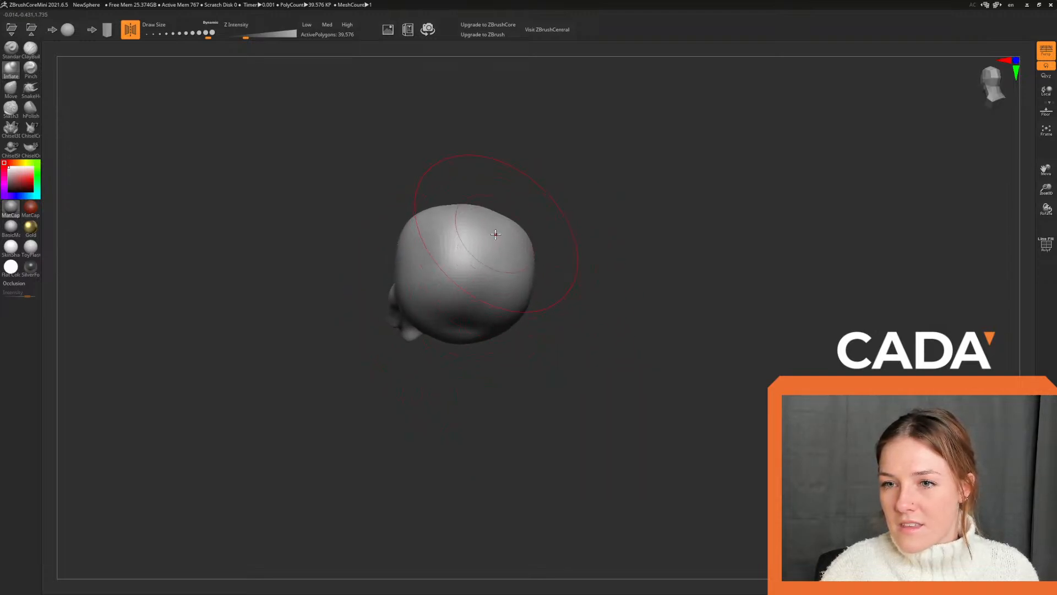
mouse_move(623, 263)
left_mouse_down()
mouse_move(643, 288)
mouse_move(581, 268)
mouse_move(616, 283)
mouse_move(626, 273)
mouse_move(620, 342)
mouse_move(500, 287)
mouse_move(578, 332)
left_mouse_up()
mouse_move(511, 325)
left_mouse_down()
mouse_move(582, 372)
mouse_move(621, 332)
mouse_move(615, 250)
mouse_move(852, 114)
left_mouse_up()
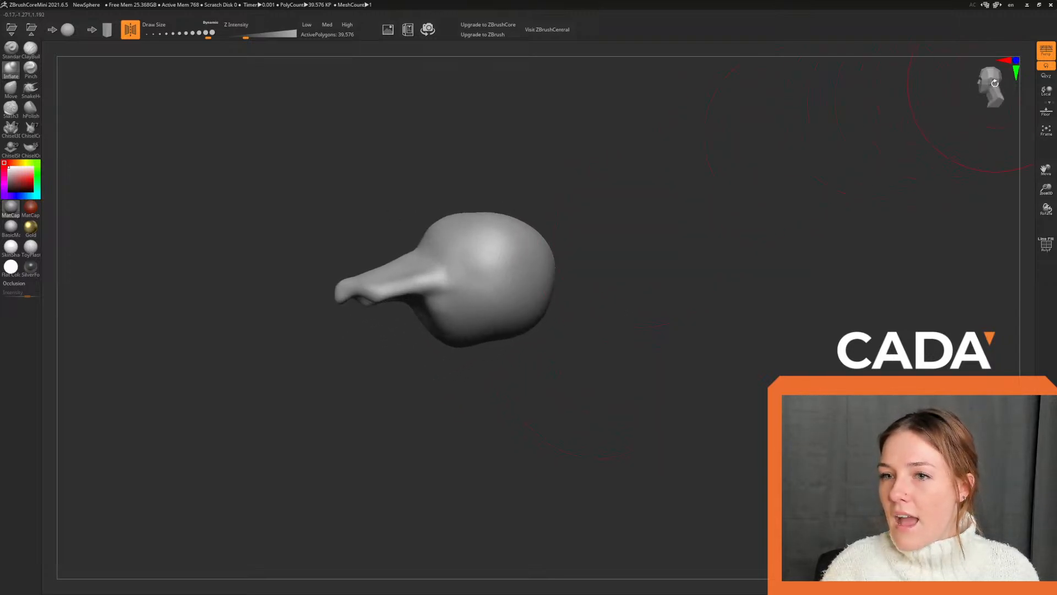
left_click_drag(699, 253, 719, 240)
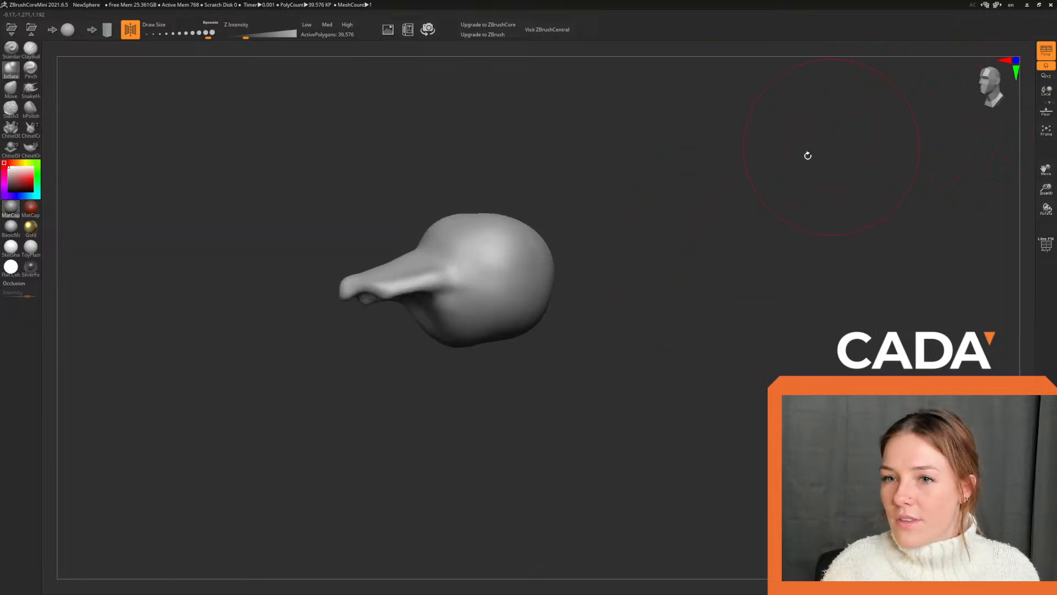
left_click_drag(808, 156, 785, 252)
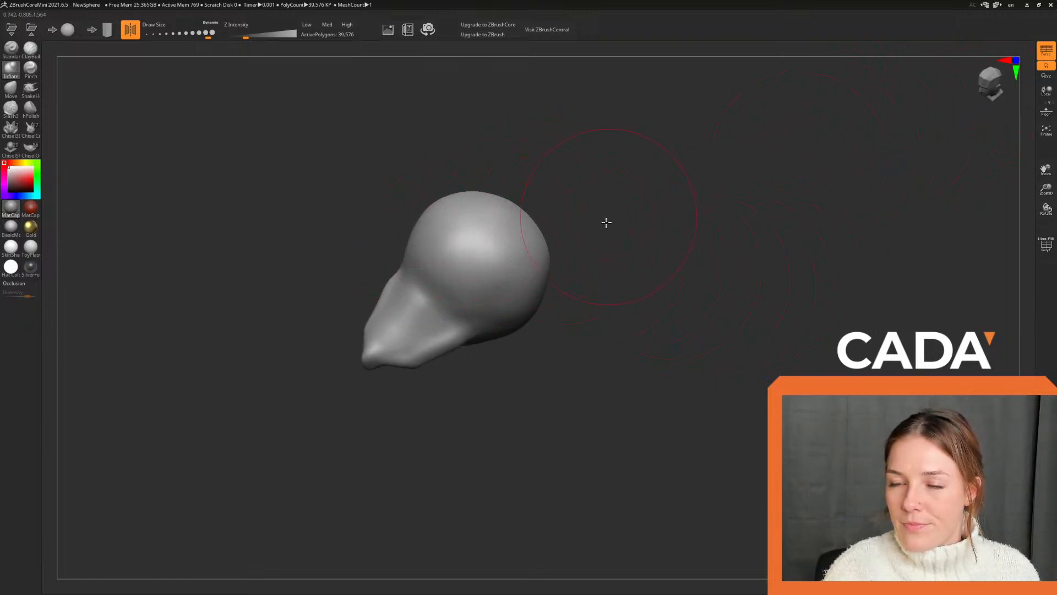
left_click_drag(606, 222, 488, 333)
left_click_drag(536, 218, 659, 181)
left_click_drag(974, 117, 989, 81)
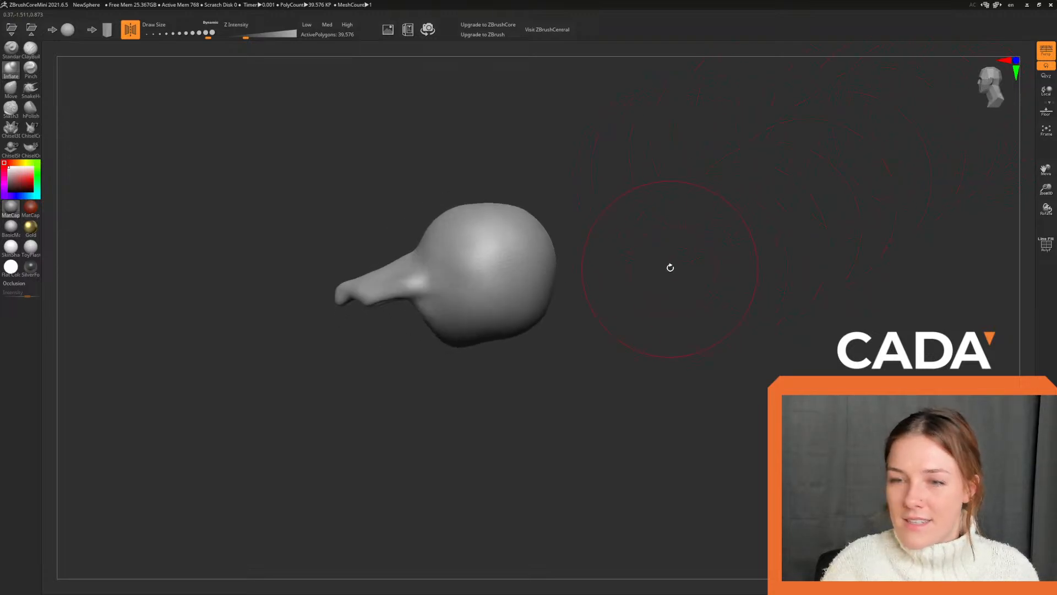
Push the underside of the head upward behind the snout using the Move brush at a reduced draw size.
left_click_drag(654, 261, 685, 281, "alt")
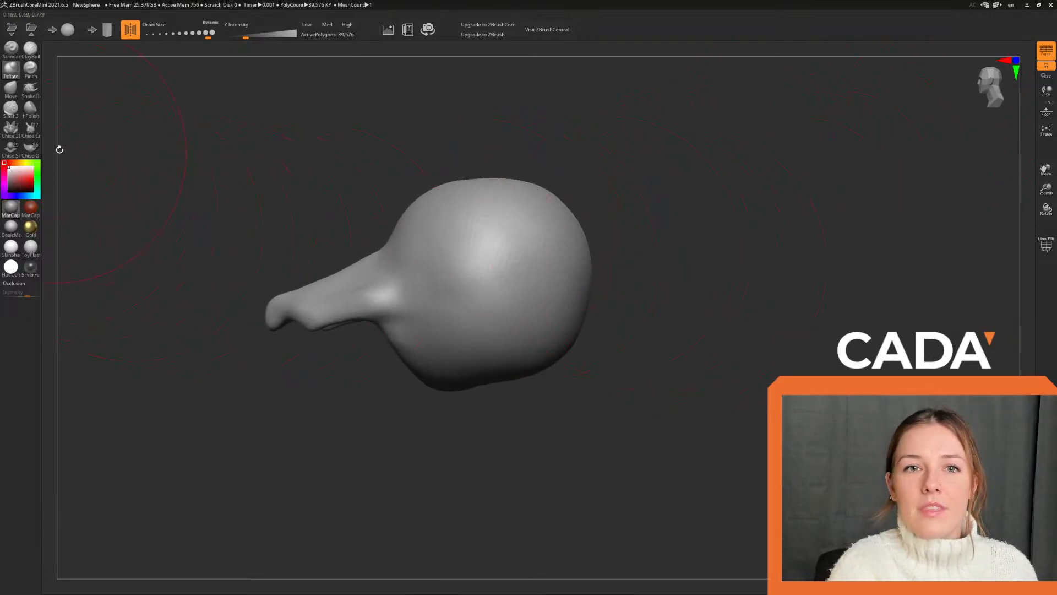
left_click(11, 90)
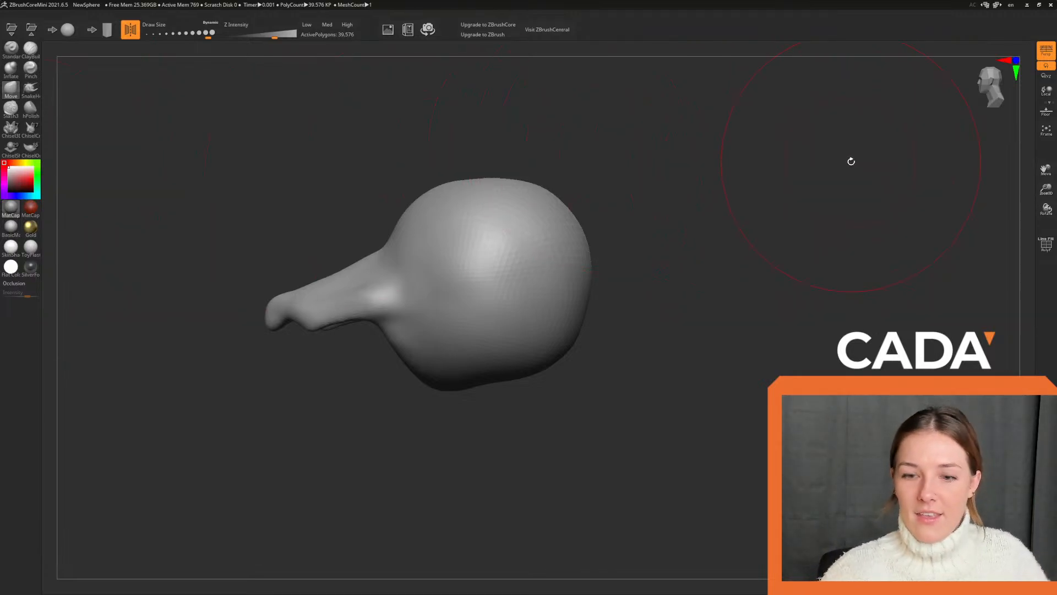
left_click_drag(760, 237, 744, 252, "alt")
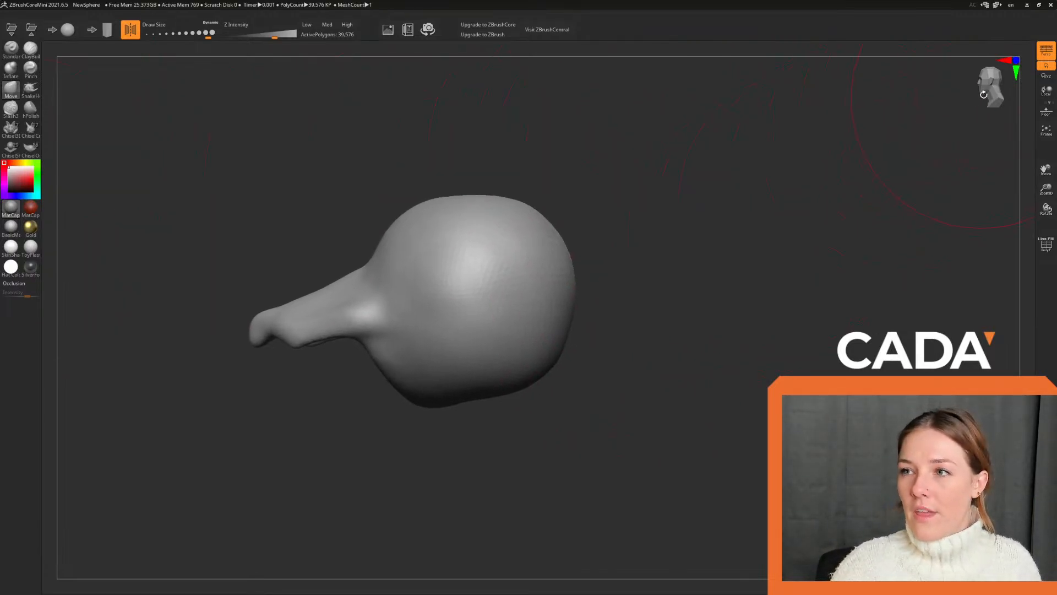
mouse_move(433, 395)
left_mouse_down()
mouse_move(448, 372)
mouse_move(444, 400)
left_mouse_up()
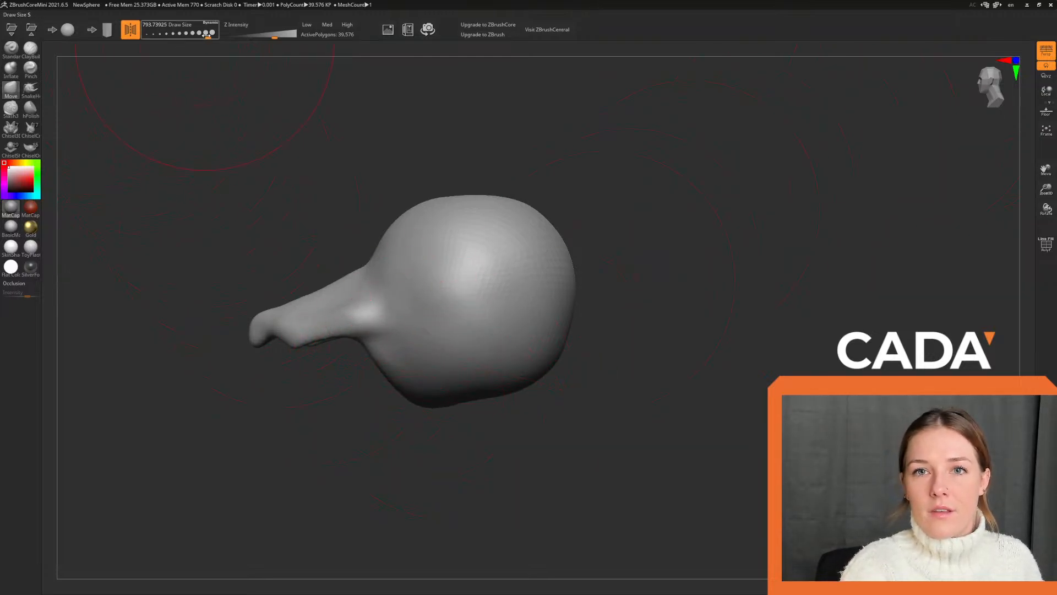
left_click_drag(193, 38, 188, 37)
mouse_move(442, 402)
left_mouse_down()
mouse_move(427, 378)
mouse_move(425, 399)
mouse_move(440, 389)
left_mouse_up()
left_click(997, 77)
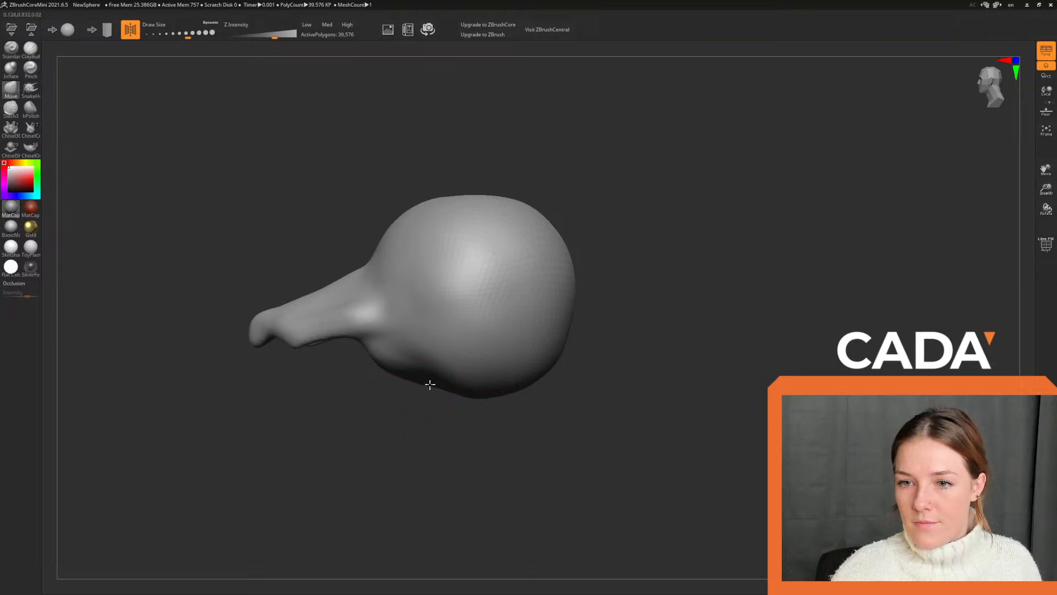
left_click_drag(373, 362, 400, 358)
left_click_drag(488, 382, 524, 361)
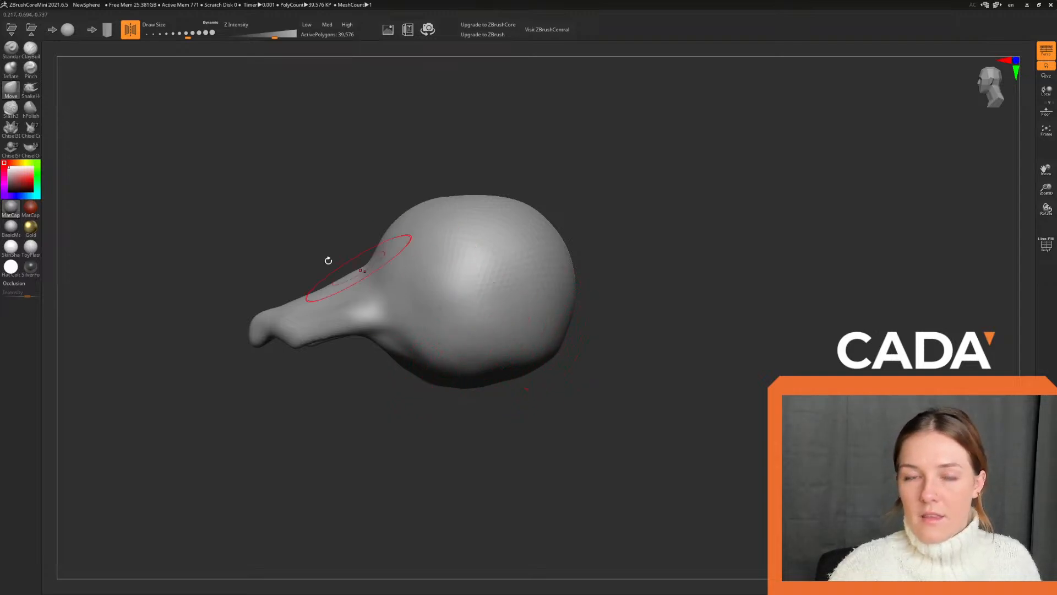
Enlarge the Move brush to a draw size of about 593 and pull the crown upward and the back of the head outward.
left_click(199, 32)
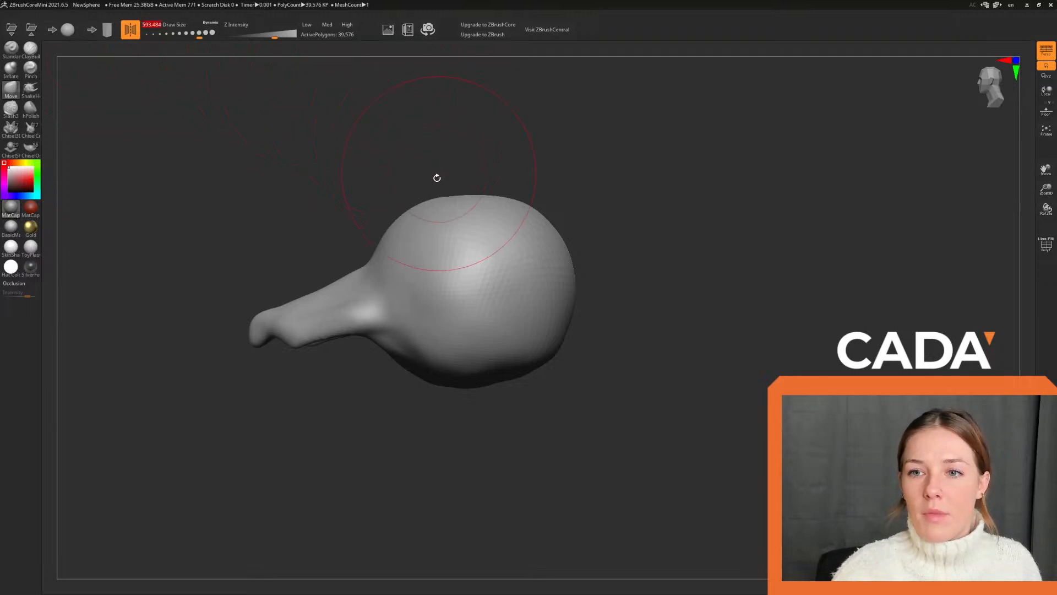
left_click_drag(449, 199, 447, 177)
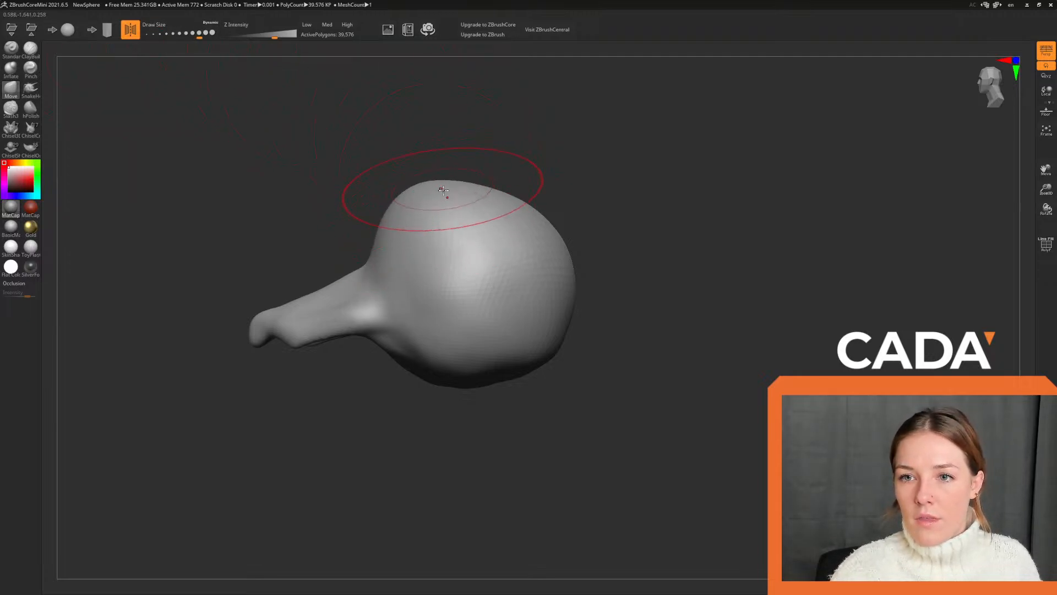
left_click_drag(504, 207, 523, 179)
left_click_drag(542, 226, 559, 211)
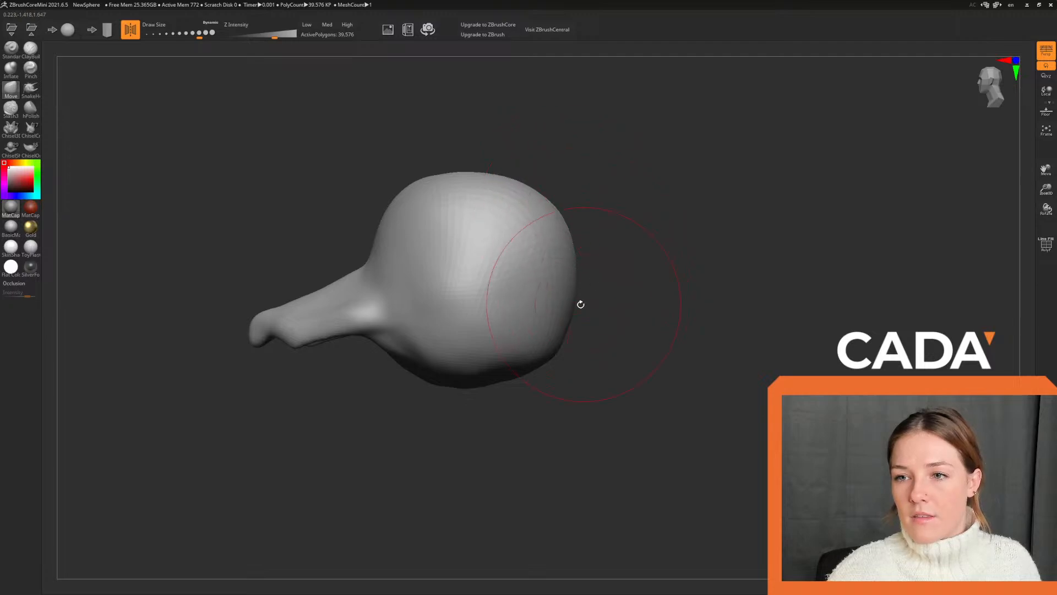
left_click_drag(558, 306, 578, 308)
left_click_drag(558, 263, 568, 251)
mouse_move(517, 191)
left_mouse_down()
mouse_move(508, 174)
mouse_move(414, 175)
mouse_move(453, 178)
left_mouse_up()
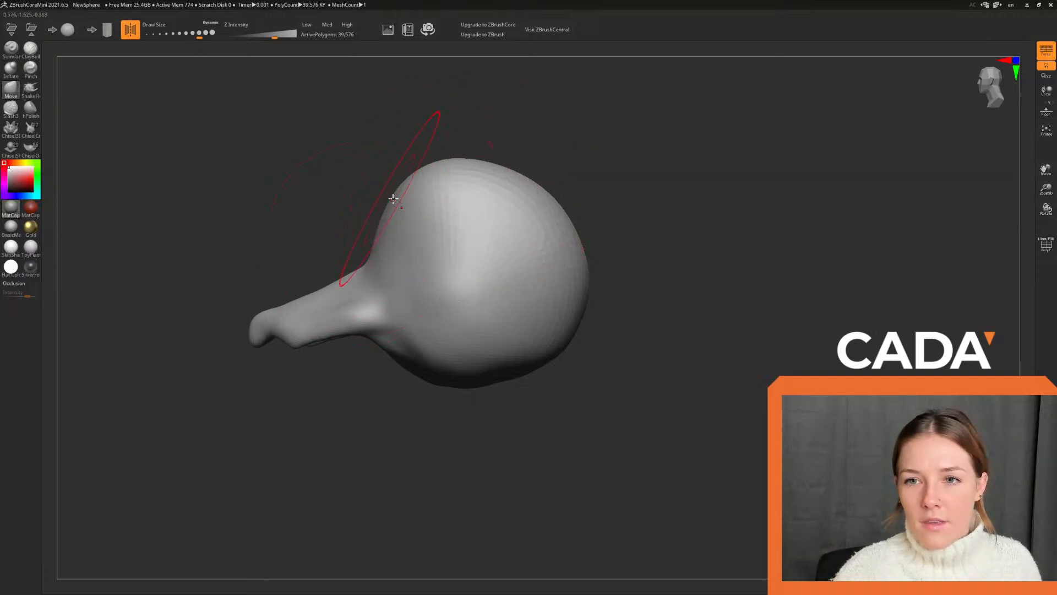
Pull the forehead forward above the snout and extend the crown and upper back of the head with the Move brush.
mouse_move(395, 201)
left_mouse_down()
mouse_move(371, 203)
mouse_move(392, 178)
left_mouse_up()
left_click_drag(472, 179, 464, 166)
left_click_drag(527, 179, 531, 168)
mouse_move(551, 206)
left_mouse_down()
mouse_move(565, 195)
mouse_move(590, 224)
mouse_move(601, 266)
left_mouse_up()
left_click_drag(576, 307, 587, 312)
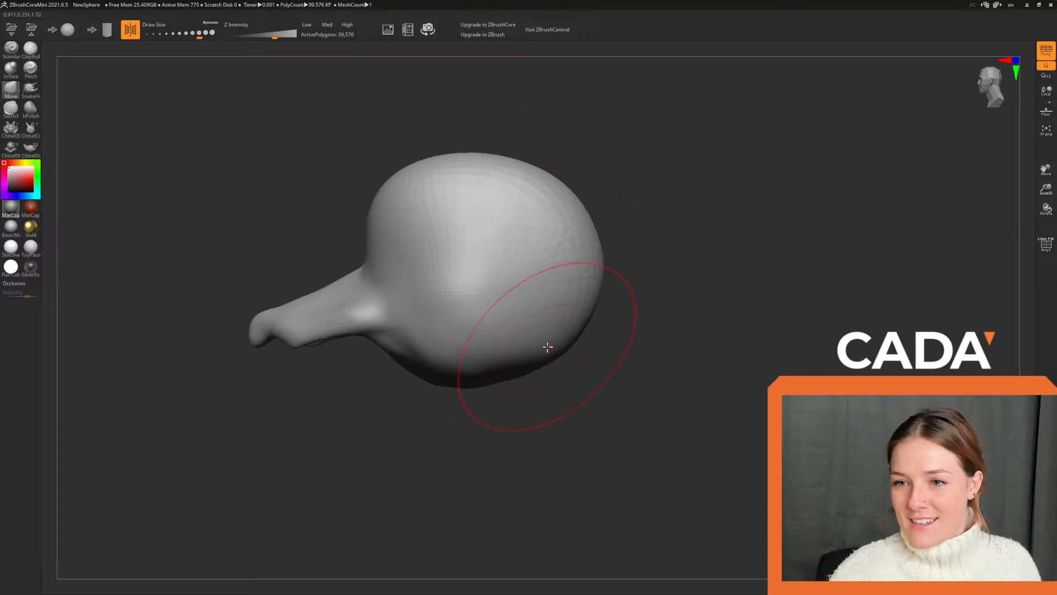
Round out the lower back of the head and raise the rear of the crown in side profile.
mouse_move(547, 347)
left_mouse_down()
mouse_move(557, 354)
mouse_move(530, 372)
left_mouse_up()
left_click_drag(585, 314, 595, 318)
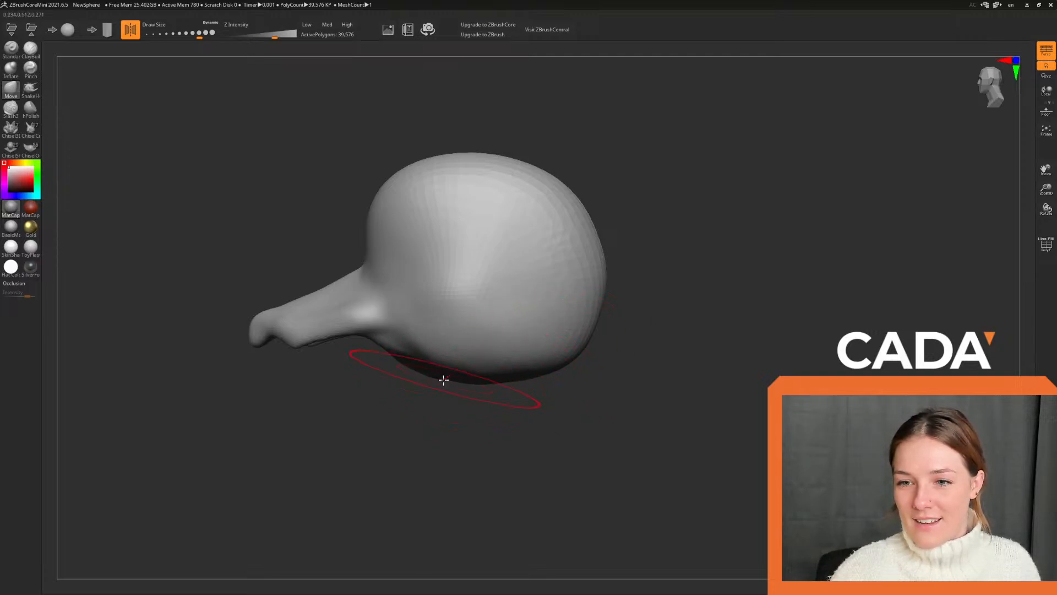
left_click_drag(508, 169, 458, 164)
left_click_drag(563, 192, 569, 192)
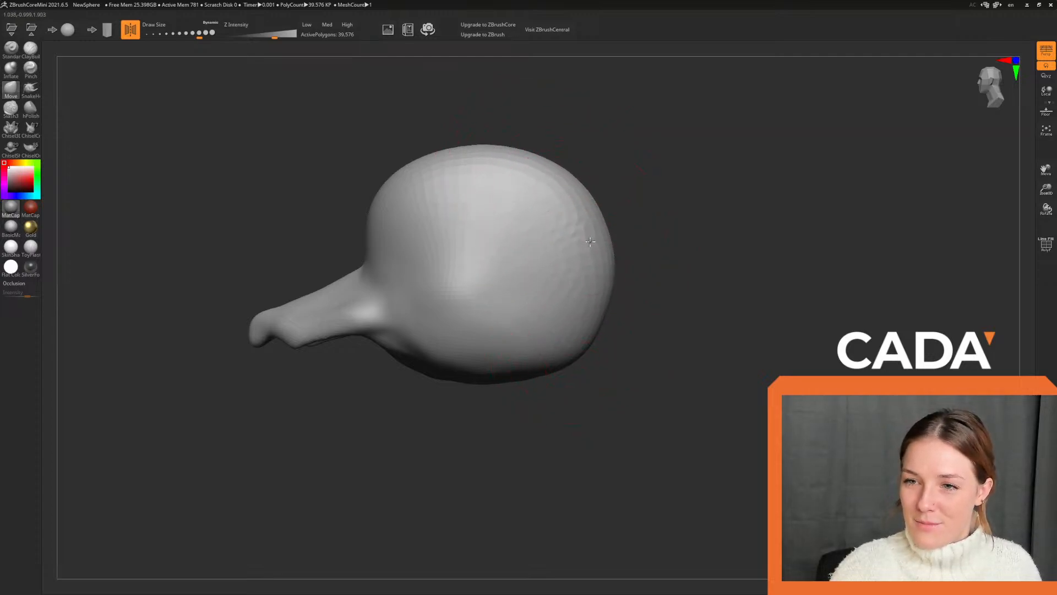
Compare the head's side profile with perspective distortion switched off and on again.
mouse_move(699, 217)
left_mouse_down()
mouse_move(739, 226)
mouse_move(695, 207)
left_mouse_up()
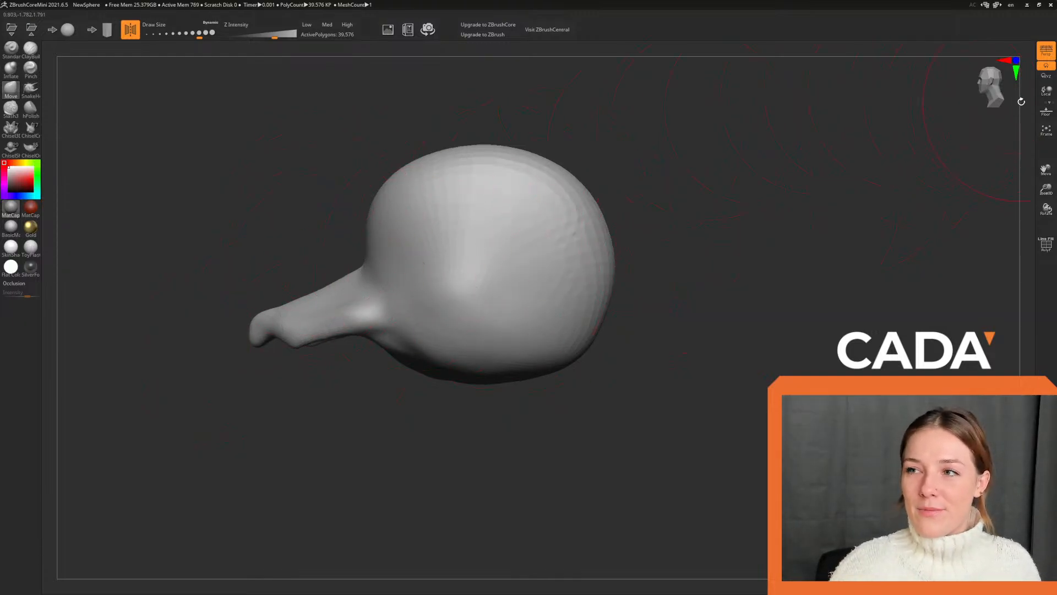
left_click(1050, 50)
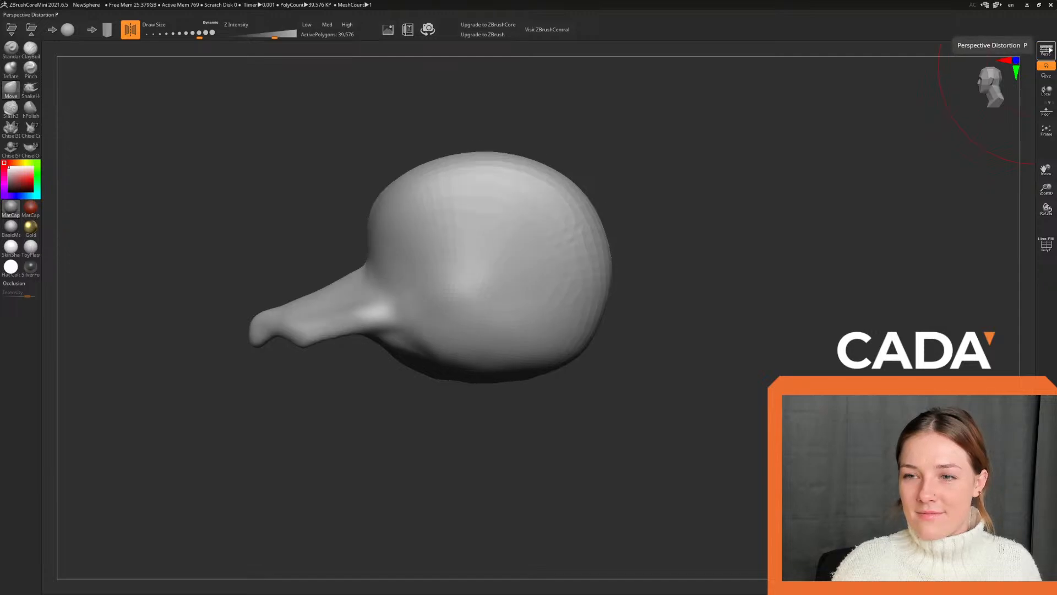
left_click(1049, 48)
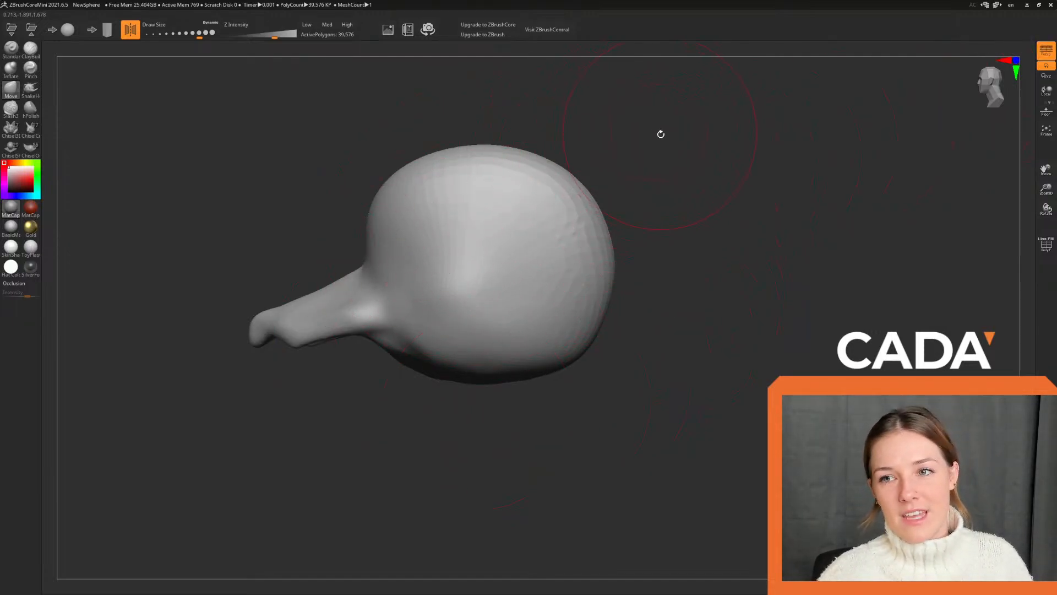
Adjust the central dip along the top of the head with the Move brush, checking its front and back shape.
left_click_drag(661, 133, 910, 101)
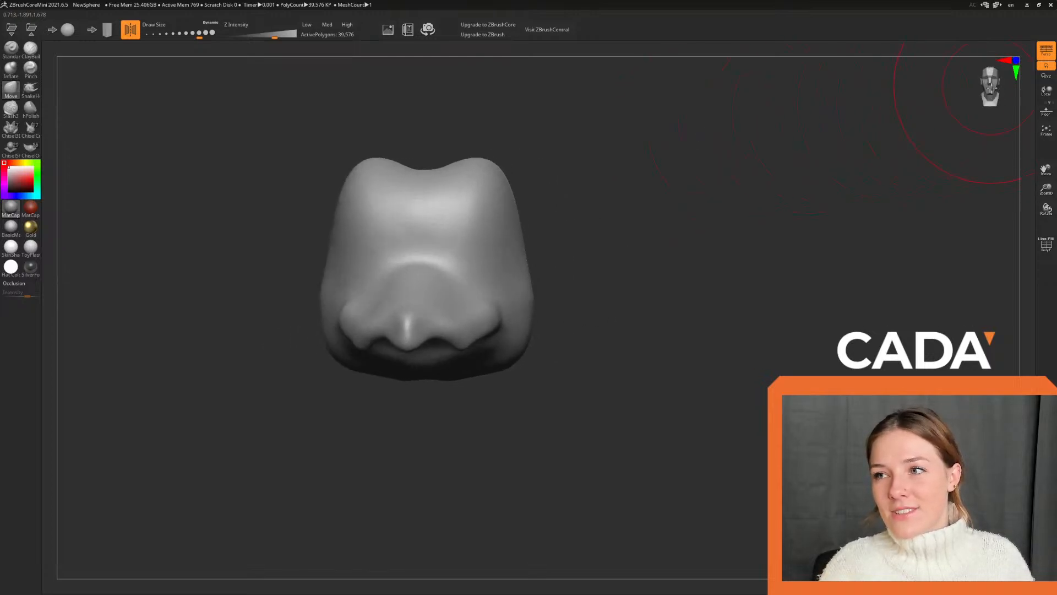
left_click_drag(674, 170, 730, 265, "alt")
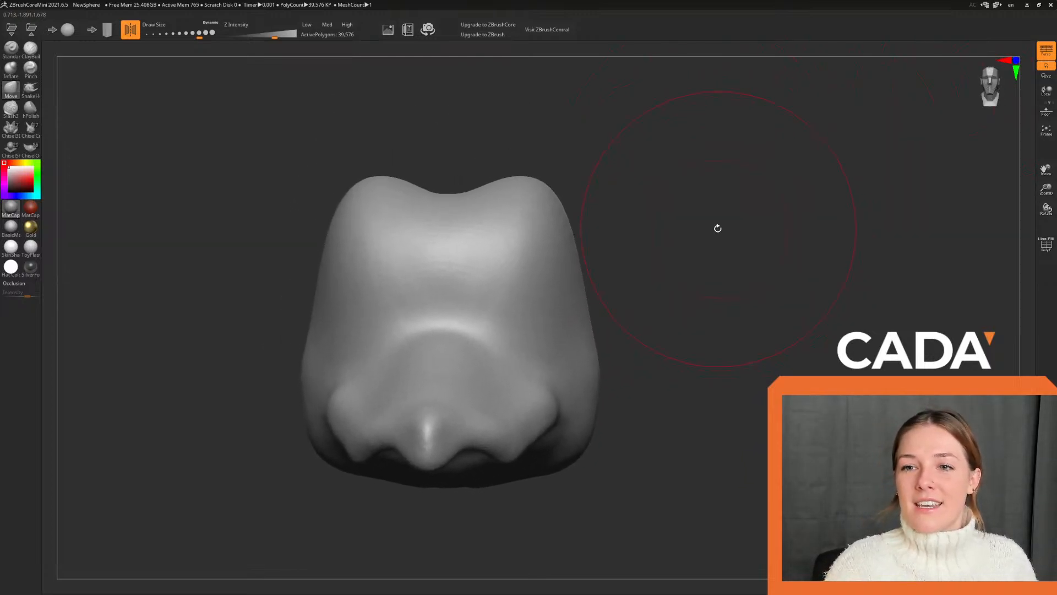
left_click_drag(440, 204, 441, 190)
mouse_move(490, 156)
left_mouse_down()
mouse_move(428, 178)
mouse_move(404, 175)
mouse_move(413, 163)
left_mouse_up()
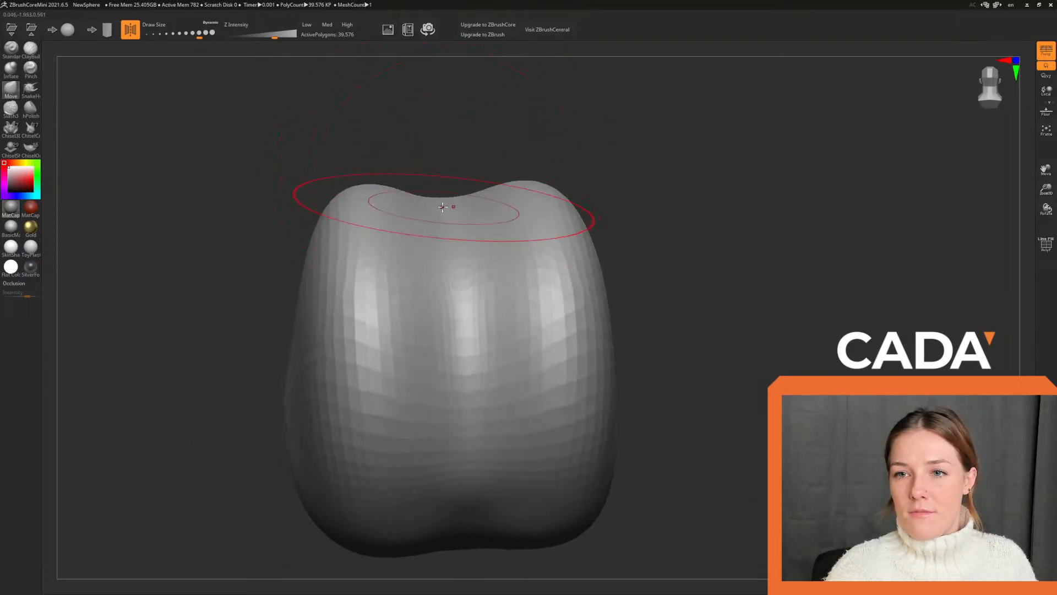
left_click_drag(451, 208, 452, 220)
left_click_drag(709, 205, 708, 193)
Reduce the Move brush's draw size and pull up the valley between the two side bumps of the crown.
left_click_drag(199, 33, 187, 33)
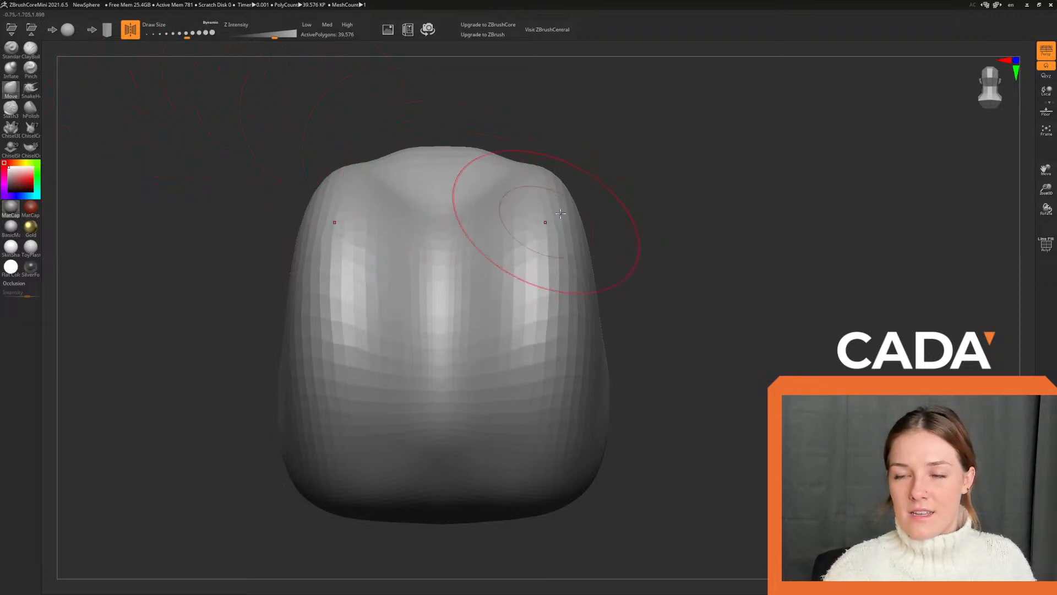
left_click_drag(608, 179, 601, 137)
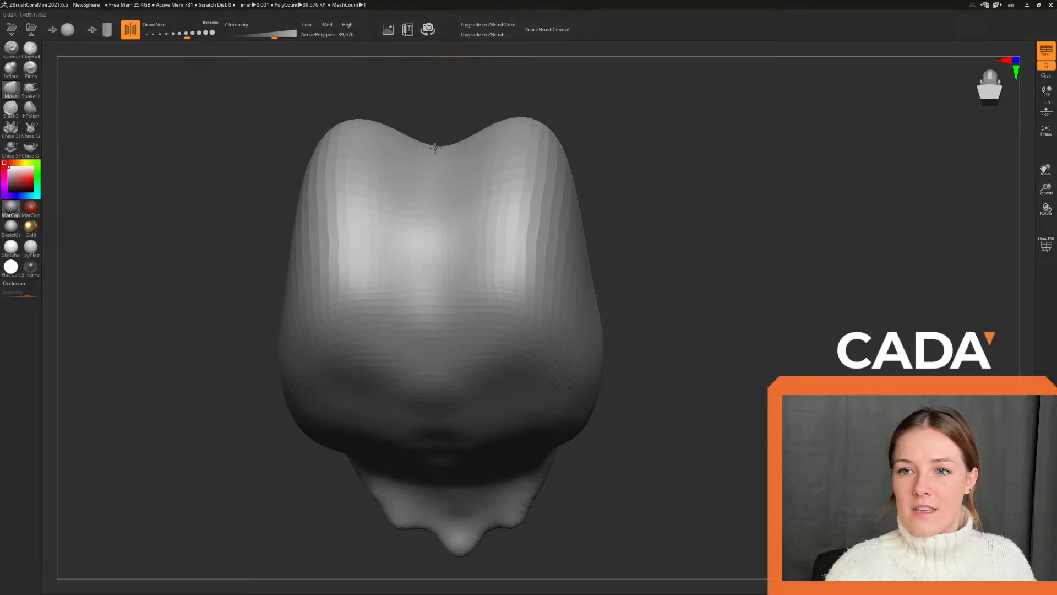
left_click_drag(435, 147, 439, 108)
left_click_drag(623, 103, 618, 144)
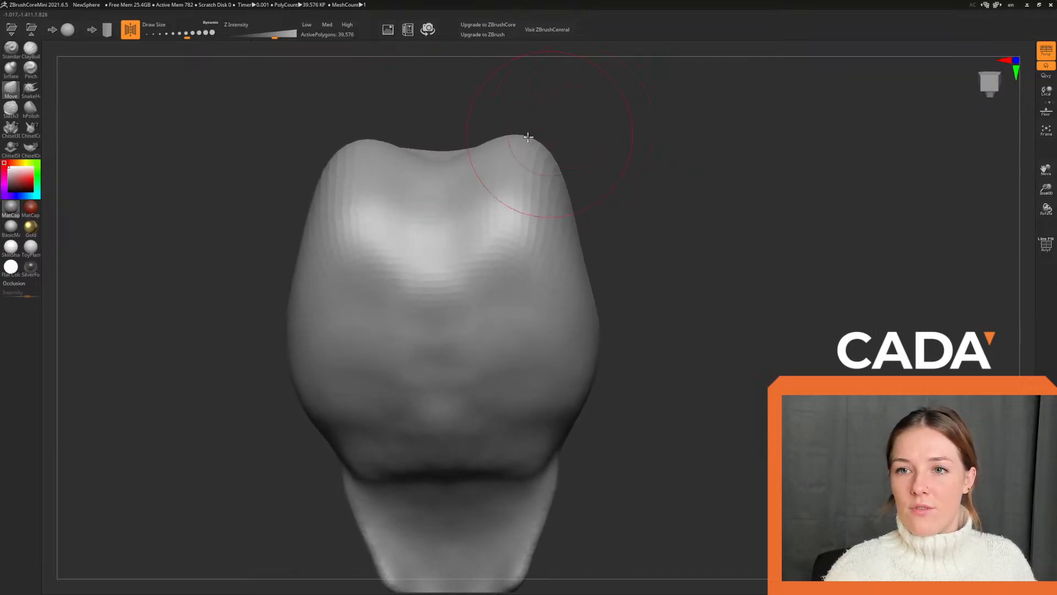
mouse_move(440, 163)
left_mouse_down()
mouse_move(441, 115)
mouse_move(481, 120)
mouse_move(478, 88)
left_mouse_up()
left_click_drag(415, 149, 408, 115)
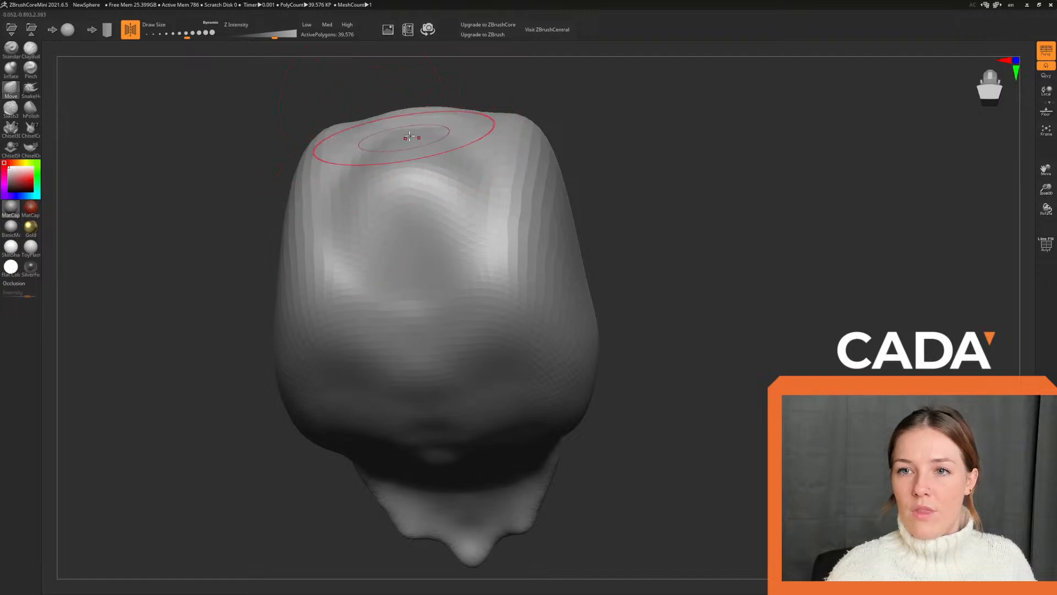
Refine the contour of the crown and back of the head with small Move brush adjustments.
left_click_drag(254, 170, 279, 265)
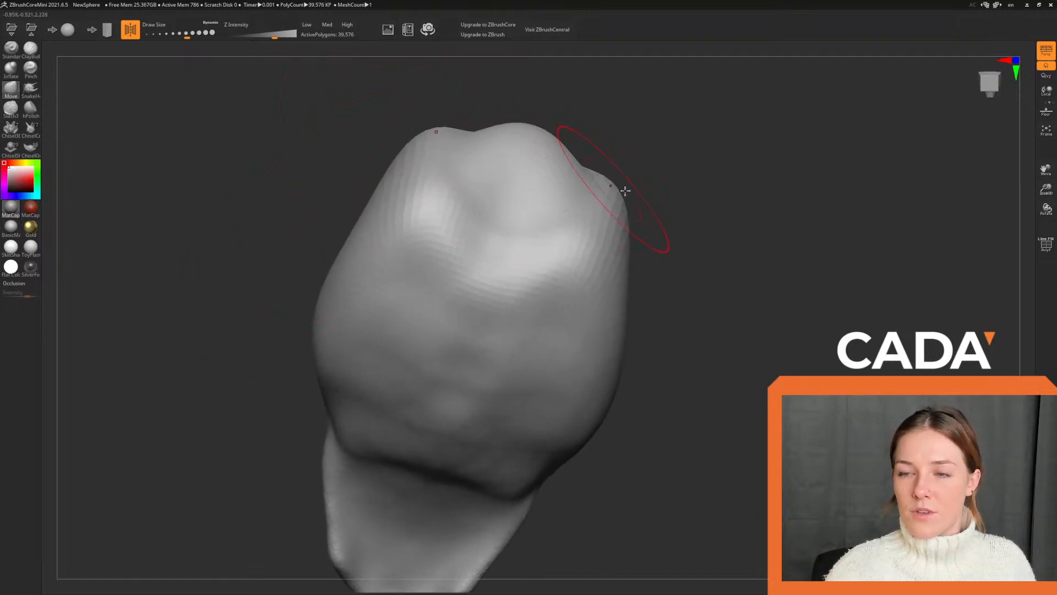
mouse_move(649, 146)
left_mouse_down()
mouse_move(696, 180)
mouse_move(692, 165)
mouse_move(704, 221)
mouse_move(704, 182)
mouse_move(699, 190)
left_mouse_up()
mouse_move(406, 210)
left_mouse_down()
mouse_move(441, 237)
mouse_move(429, 248)
left_mouse_up()
mouse_move(208, 337)
left_mouse_down()
mouse_move(217, 342)
mouse_move(205, 336)
left_mouse_up()
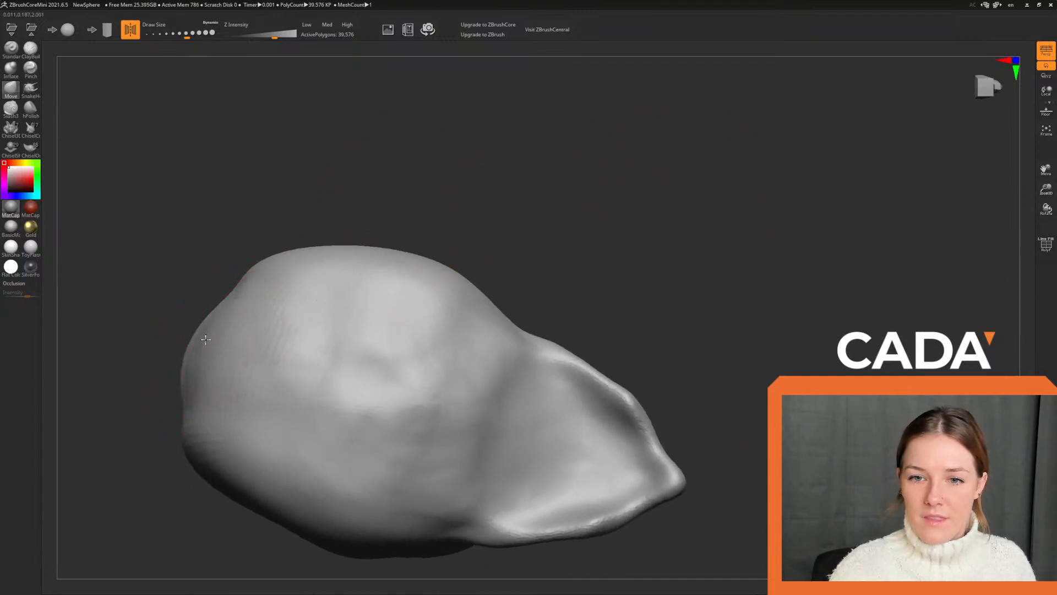
key("f")
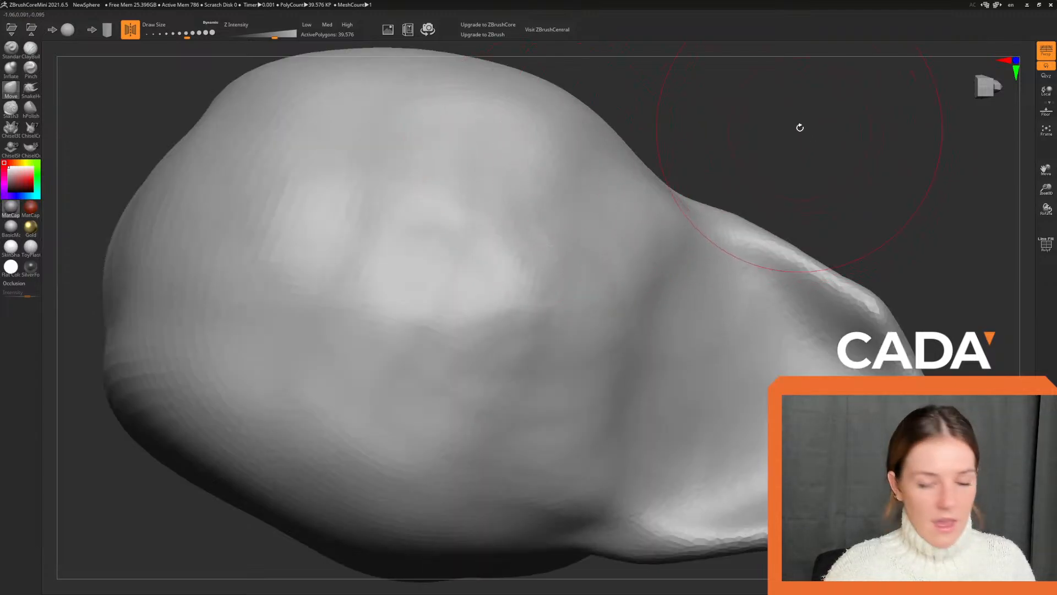
mouse_move(800, 127)
left_mouse_down()
mouse_move(828, 231)
mouse_move(861, 216)
mouse_move(788, 177)
mouse_move(761, 192)
mouse_move(761, 211)
mouse_move(639, 292)
left_mouse_up()
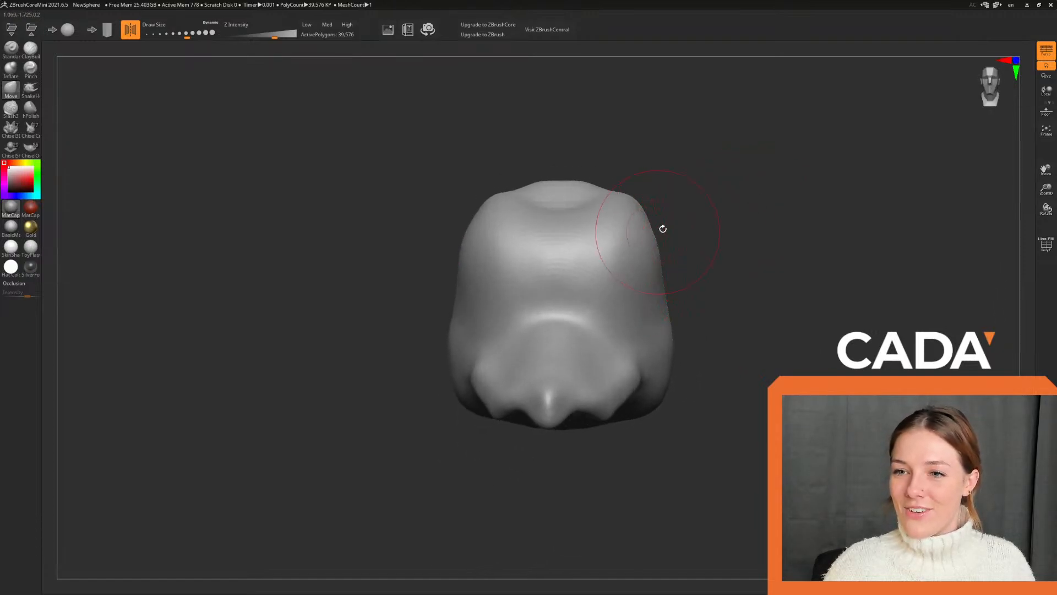
mouse_move(663, 228)
left_mouse_down()
mouse_move(715, 200)
mouse_move(746, 217)
mouse_move(701, 245)
mouse_move(701, 266)
mouse_move(747, 230)
mouse_move(711, 204)
left_mouse_up()
Fill the valleys between the bumps on the crown and back of the head with Standard brush strokes.
left_click(20, 52)
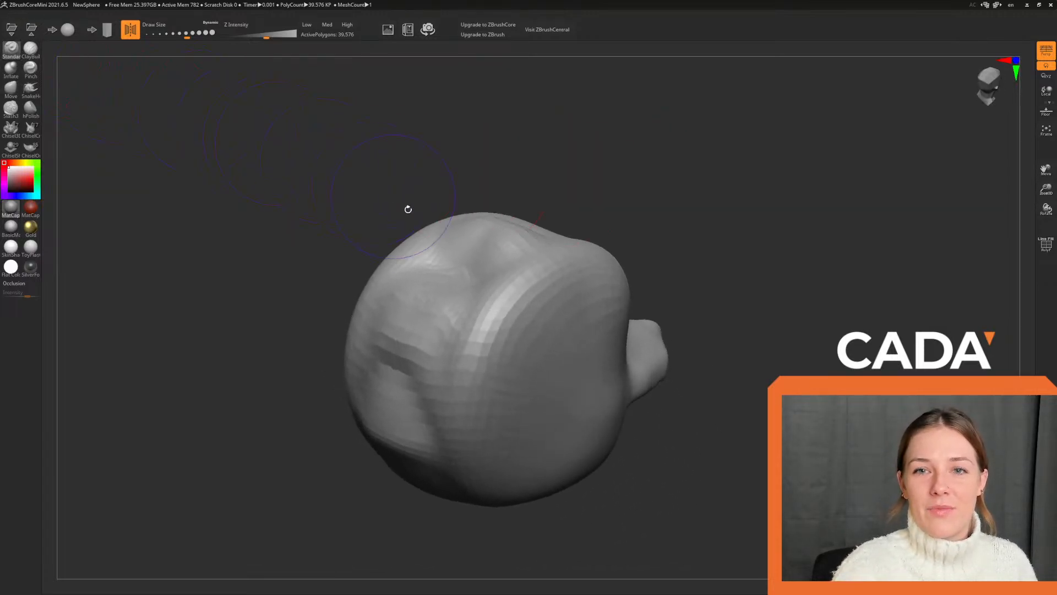
mouse_move(419, 242)
left_mouse_down()
mouse_move(468, 281)
mouse_move(447, 258)
mouse_move(413, 284)
left_mouse_up()
key("ctrl+z")
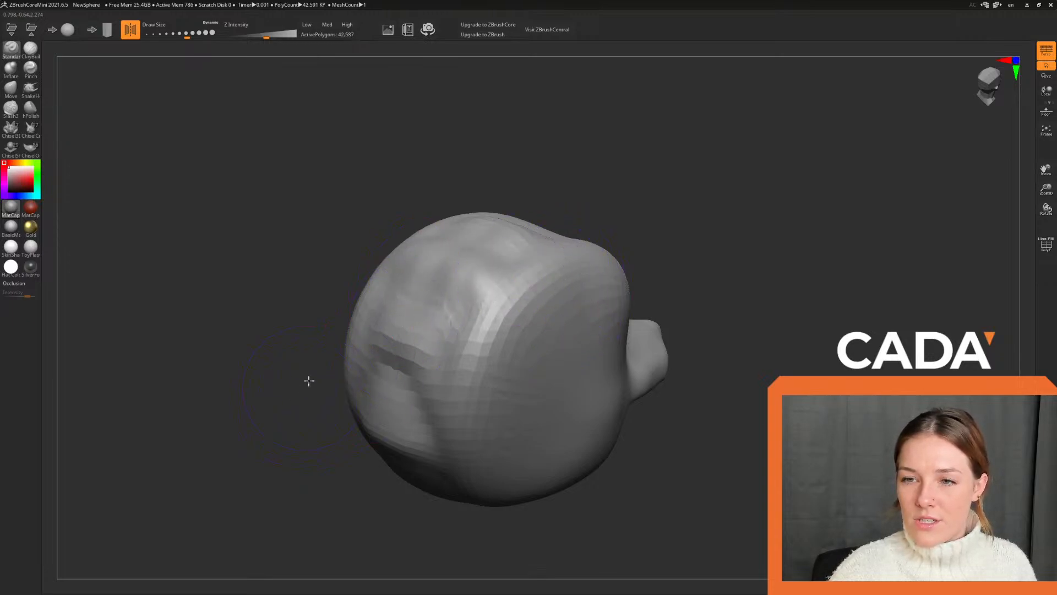
mouse_move(309, 381)
left_mouse_down()
mouse_move(449, 317)
mouse_move(523, 358)
left_mouse_up()
left_click_drag(705, 187, 639, 265)
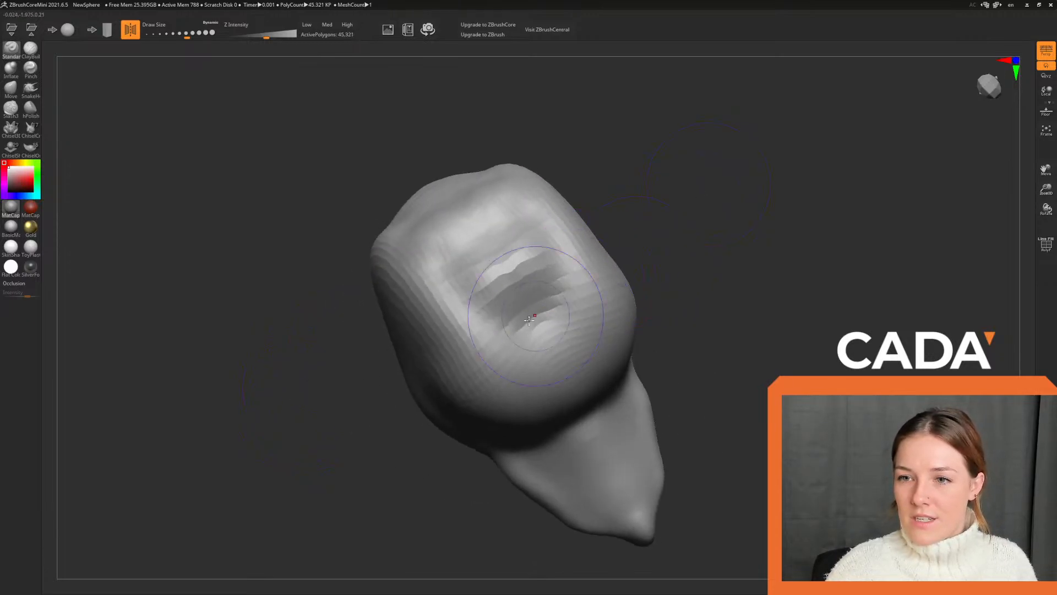
mouse_move(689, 228)
left_mouse_down()
mouse_move(673, 158)
mouse_move(698, 200)
mouse_move(701, 246)
mouse_move(654, 226)
mouse_move(633, 231)
mouse_move(686, 246)
left_mouse_up()
mouse_move(658, 227)
left_mouse_down("alt")
mouse_move(701, 259)
mouse_move(720, 304)
mouse_move(692, 278)
left_mouse_up("alt")
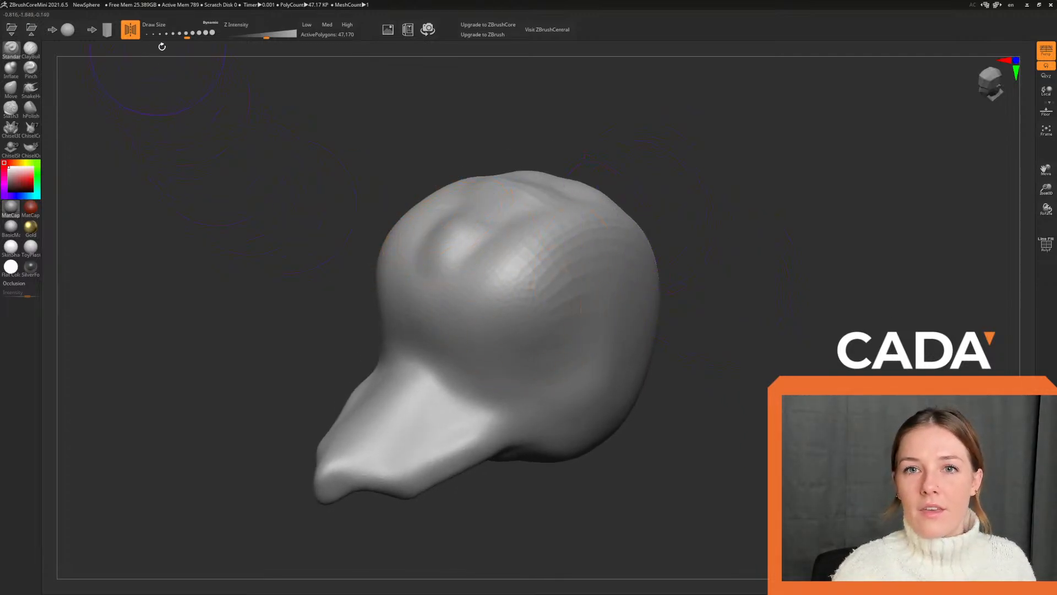
Enlarge the draw size and smooth the bumps and ridges on the crown, sides and back of the head.
left_click(191, 34)
mouse_move(534, 269)
left_mouse_down("shift")
mouse_move(459, 210)
mouse_move(540, 335)
left_mouse_up("shift")
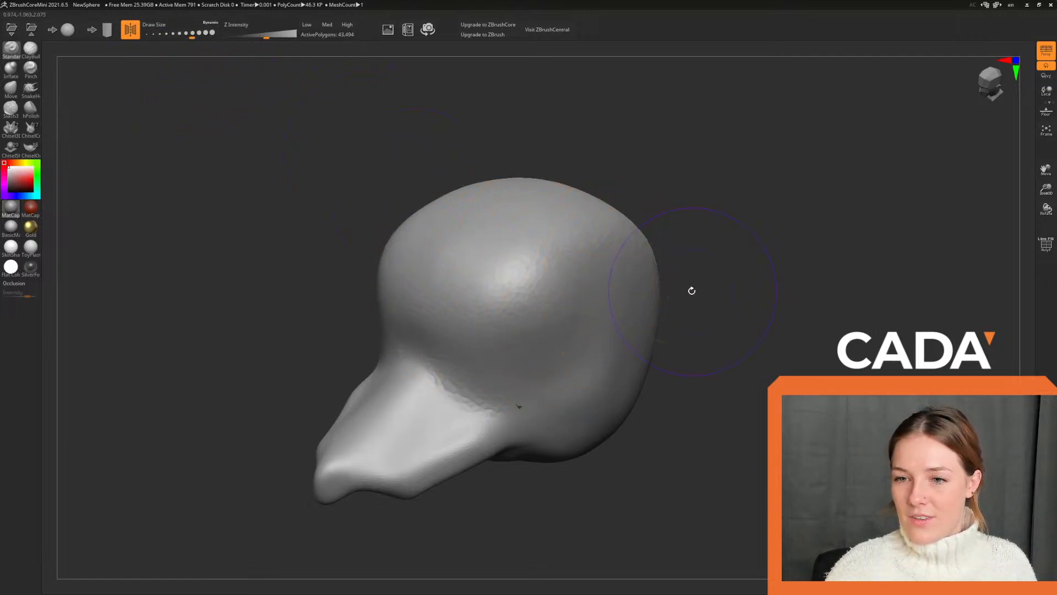
left_click_drag(614, 278, 520, 285, "shift")
mouse_move(682, 279)
left_mouse_down()
mouse_move(551, 297)
mouse_move(496, 342)
left_mouse_up()
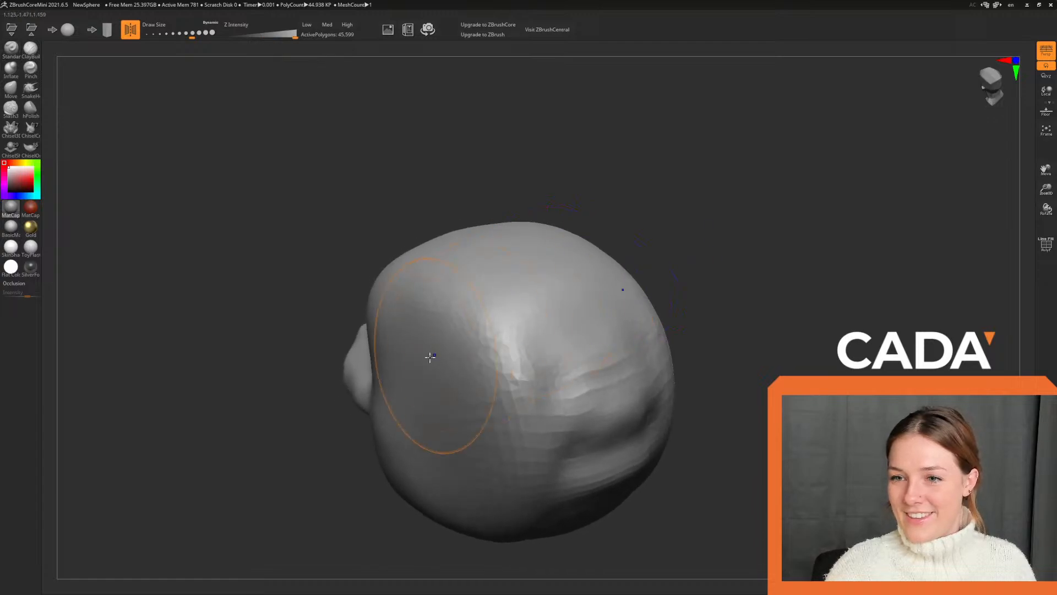
mouse_move(430, 357)
left_mouse_down("shift")
mouse_move(542, 369)
mouse_move(563, 428)
mouse_move(633, 451)
left_mouse_up("shift")
mouse_move(742, 354)
left_mouse_down()
mouse_move(741, 265)
mouse_move(461, 215)
left_mouse_up()
mouse_move(528, 386)
left_mouse_down("shift")
mouse_move(573, 323)
mouse_move(519, 319)
mouse_move(599, 341)
left_mouse_up("shift")
left_click_drag(716, 330, 474, 350)
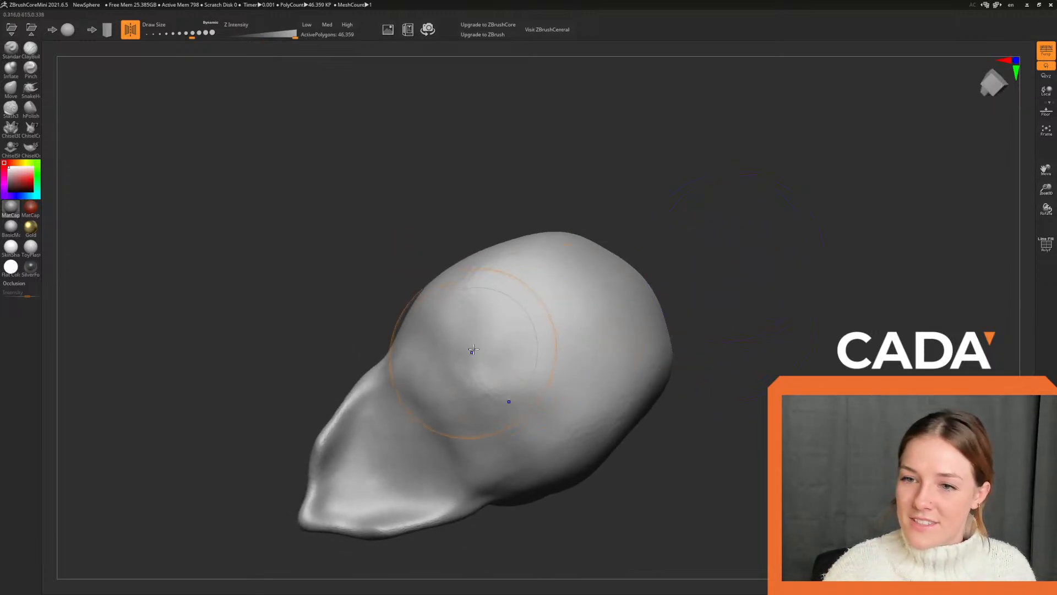
Smooth the forehead and upper sides of the head into one even rounded form down to the snout.
left_click_drag(488, 293, 514, 305)
left_click_drag(600, 279, 506, 295, "shift")
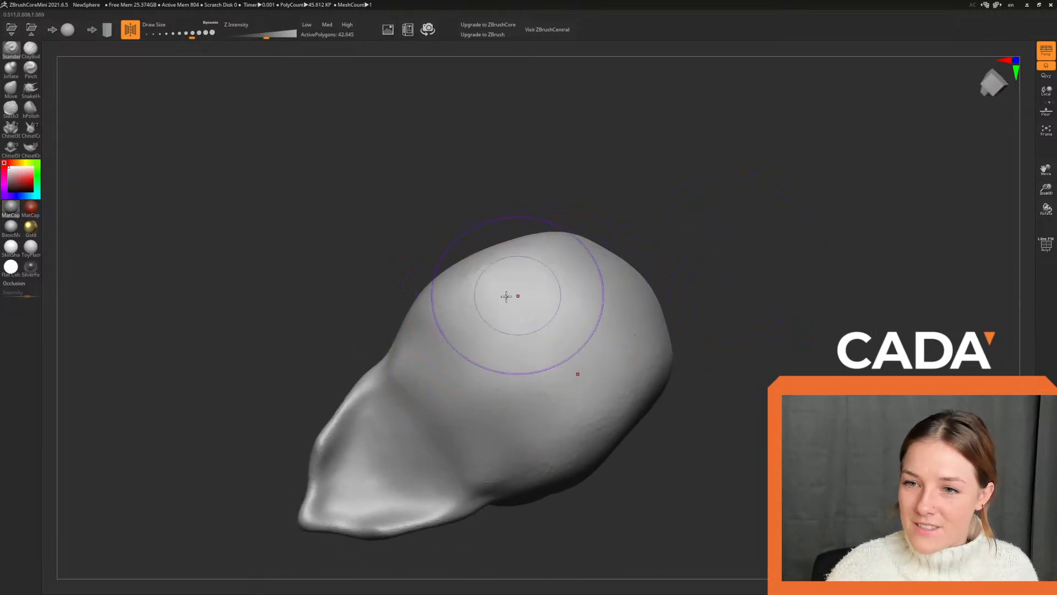
left_click_drag(428, 354, 489, 364, "shift")
mouse_move(612, 226)
left_mouse_down()
mouse_move(562, 309)
mouse_move(598, 301)
mouse_move(597, 293)
mouse_move(550, 293)
mouse_move(427, 310)
left_mouse_up()
mouse_move(652, 264)
left_mouse_down()
mouse_move(618, 252)
mouse_move(633, 179)
left_mouse_up()
left_click_drag(432, 291, 354, 239, "shift")
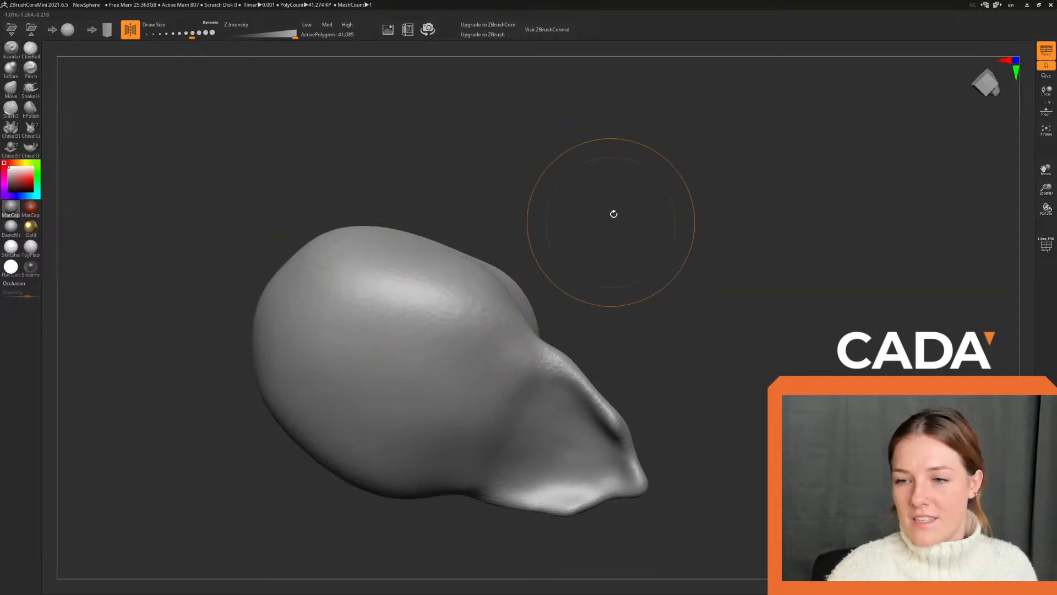
mouse_move(614, 215)
left_mouse_down()
mouse_move(580, 248)
mouse_move(582, 287)
mouse_move(554, 272)
mouse_move(632, 226)
left_mouse_up()
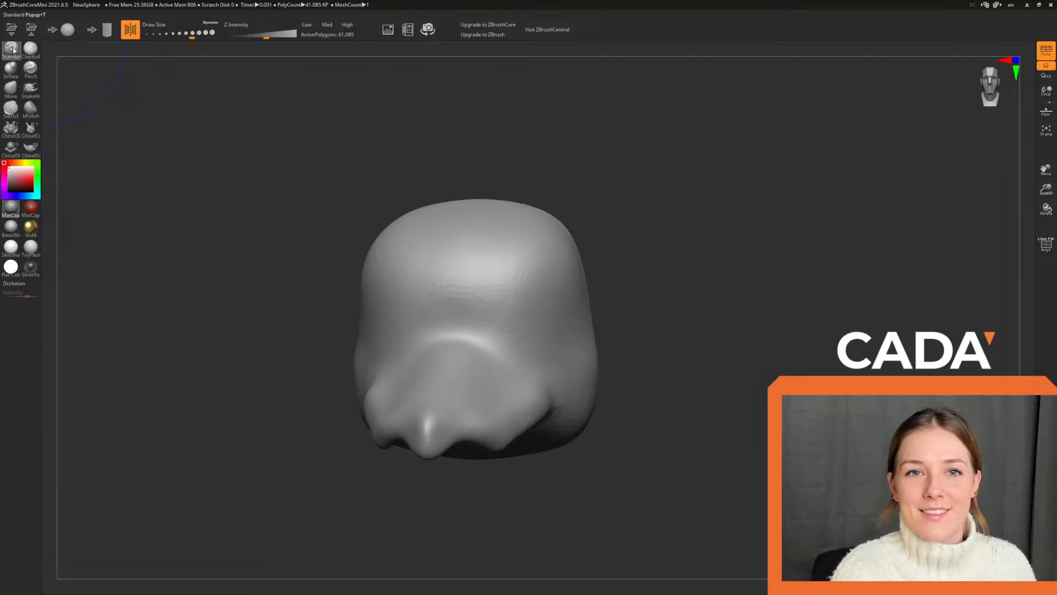
Reduce the Standard brush's draw size to about 140 for shaping the eye areas.
left_click_drag(688, 256, 741, 264, "alt")
left_click_drag(770, 210, 772, 260, "alt")
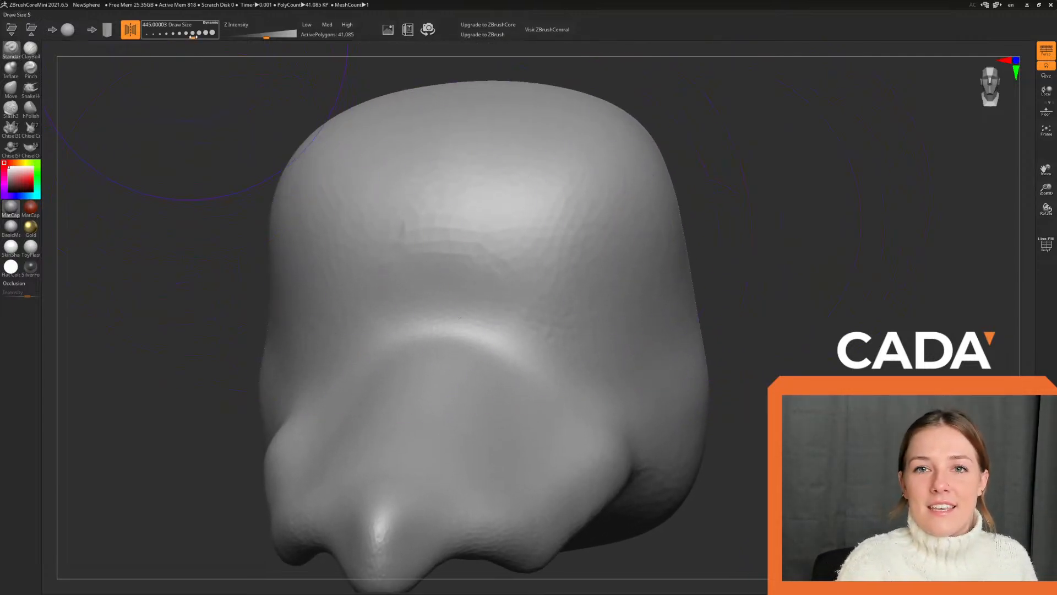
left_click_drag(192, 35, 171, 34)
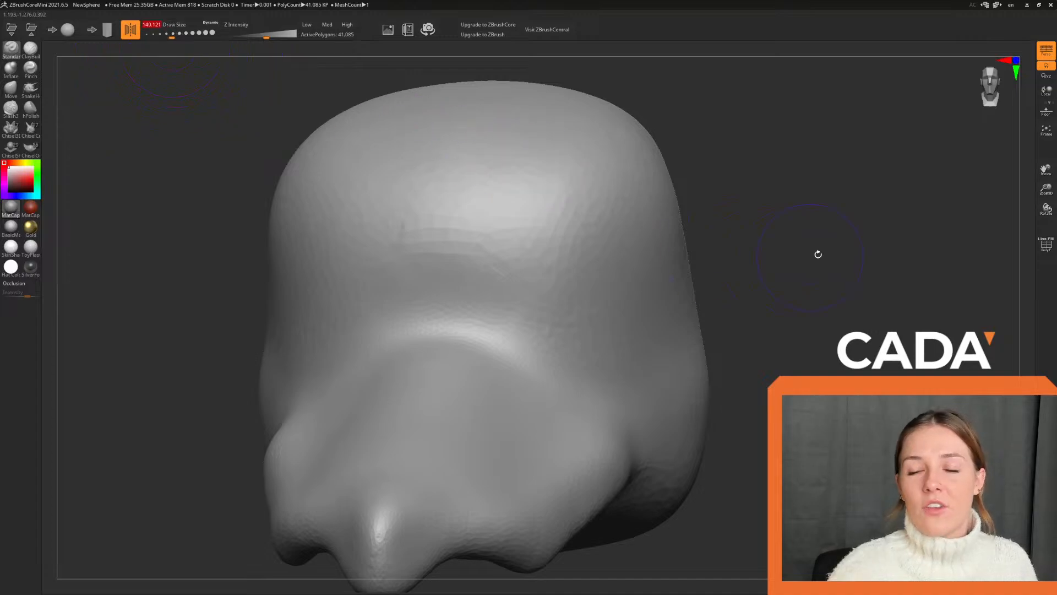
left_click_drag(794, 210, 960, 120, "alt")
left_click_drag(772, 267, 818, 276, "alt")
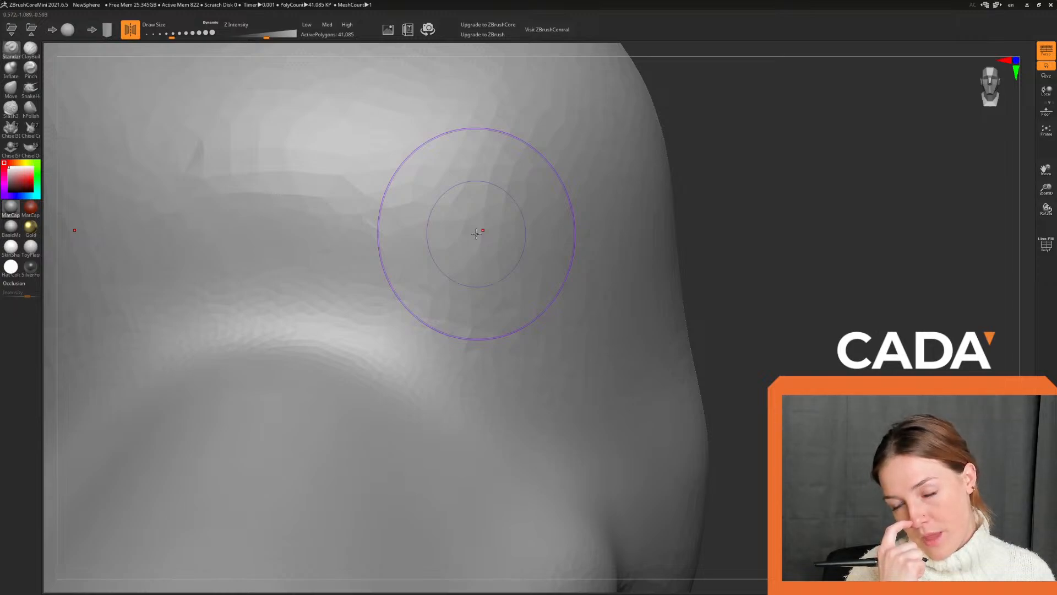
mouse_move(556, 235)
left_mouse_down("alt")
mouse_move(512, 196)
mouse_move(559, 332)
mouse_move(613, 217)
mouse_move(523, 240)
mouse_move(566, 288)
mouse_move(549, 300)
mouse_move(583, 286)
mouse_move(578, 206)
mouse_move(566, 252)
mouse_move(550, 221)
mouse_move(562, 266)
mouse_move(523, 307)
mouse_move(489, 236)
mouse_move(514, 320)
mouse_move(555, 280)
left_mouse_up("alt")
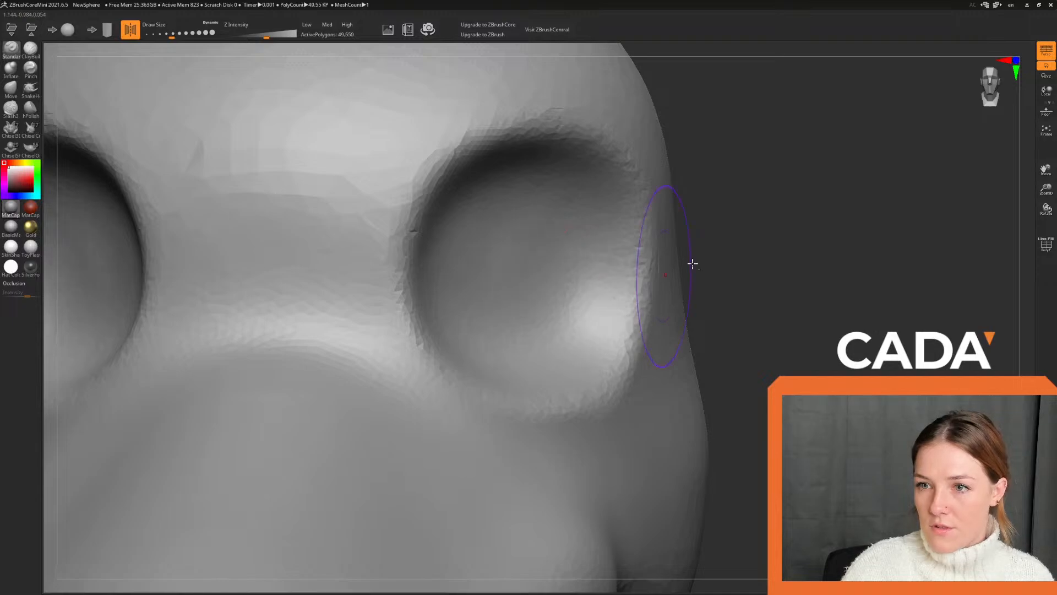
left_click_drag(814, 272, 762, 250, "alt")
left_click_drag(761, 250, 716, 273)
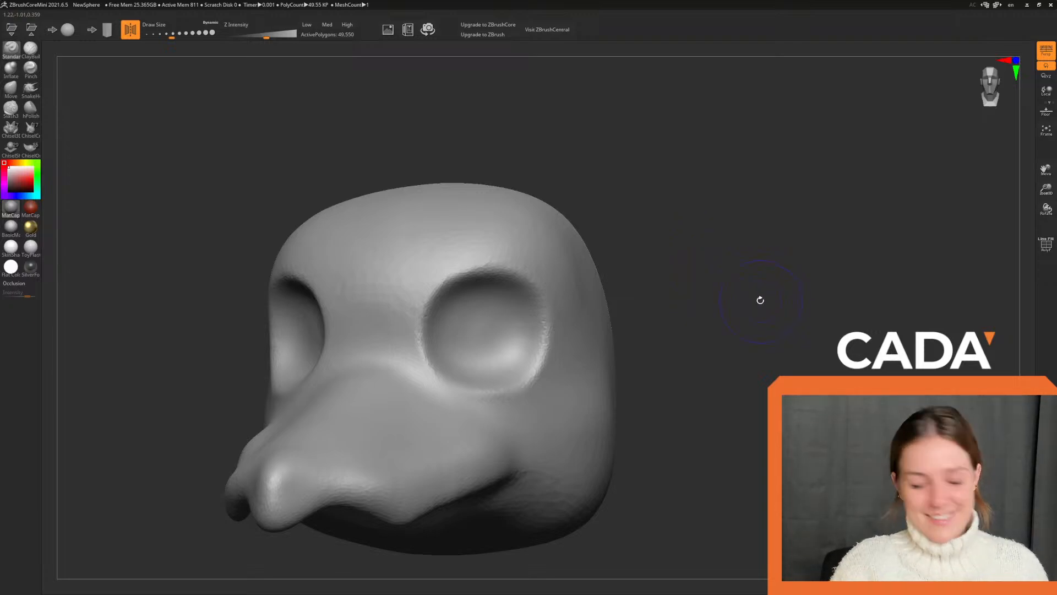
left_click_drag(760, 302, 643, 333)
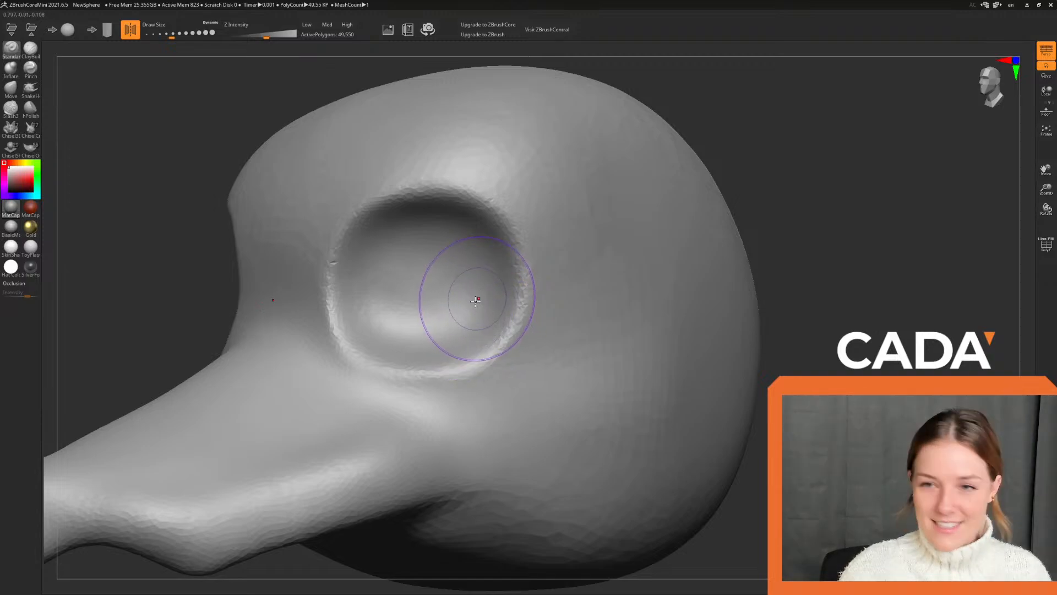
key("ctrl+z")
mouse_move(511, 333)
left_mouse_down()
mouse_move(474, 380)
mouse_move(410, 276)
mouse_move(542, 255)
mouse_move(496, 343)
mouse_move(435, 203)
mouse_move(543, 310)
left_mouse_up()
mouse_move(498, 247)
left_mouse_down("shift")
mouse_move(506, 277)
mouse_move(397, 300)
mouse_move(485, 312)
mouse_move(474, 259)
mouse_move(475, 311)
left_mouse_up("shift")
key("ctrl+z")
key("ctrl+z")
key("ctrl+z")
left_click_drag(771, 246, 688, 264)
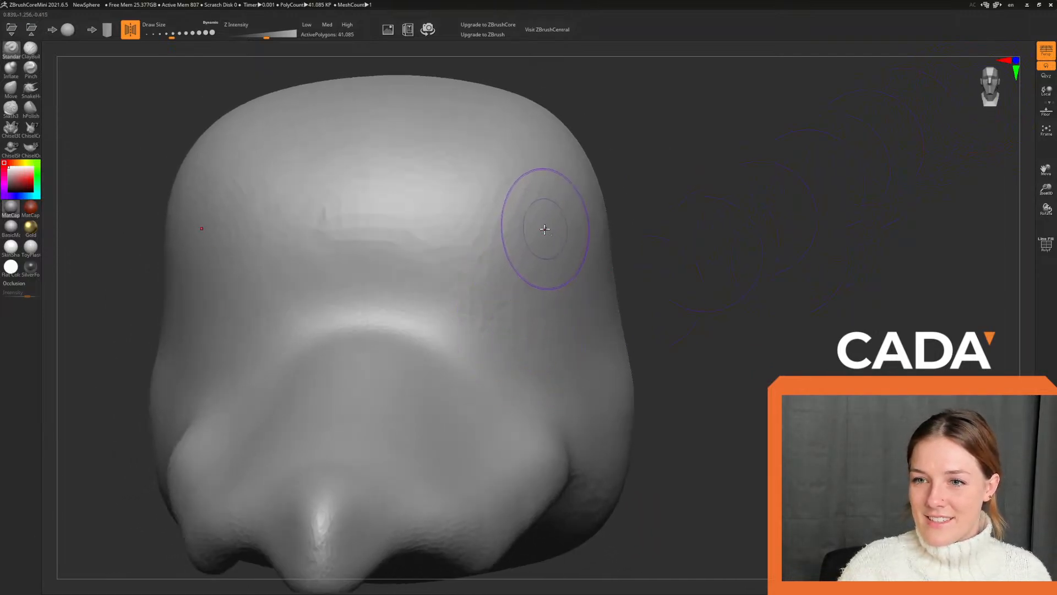
Carve a large round eye socket into each side of the head above the snout with the Standard brush.
mouse_move(545, 229)
left_mouse_down()
mouse_move(538, 314)
mouse_move(565, 357)
left_mouse_up()
mouse_move(720, 242)
left_mouse_down()
mouse_move(741, 240)
mouse_move(693, 240)
mouse_move(702, 231)
left_mouse_up()
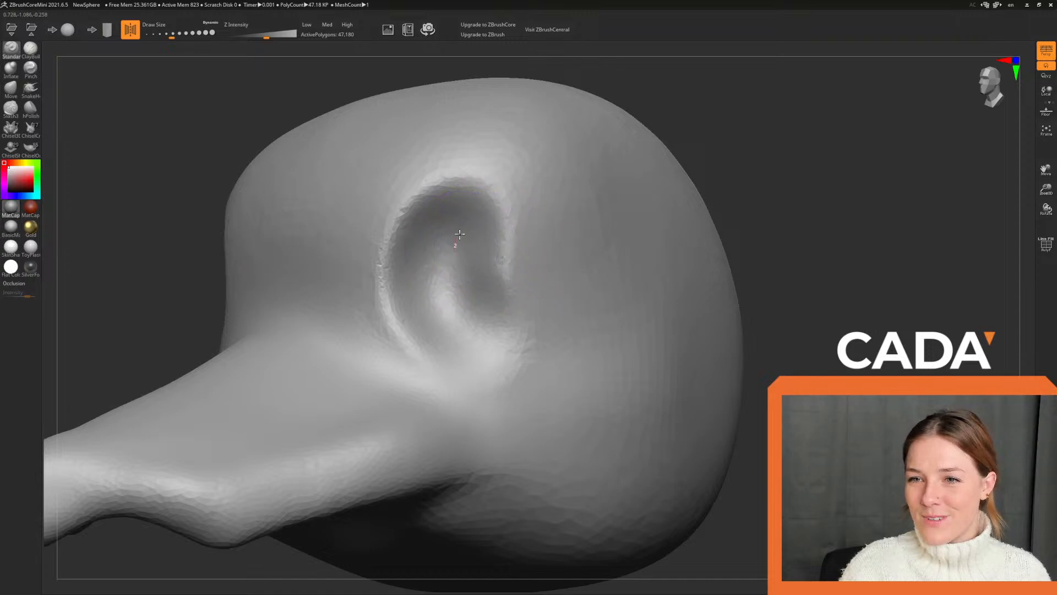
mouse_move(460, 234)
left_mouse_down()
mouse_move(592, 264)
mouse_move(463, 313)
left_mouse_up()
left_click_drag(485, 223, 593, 286)
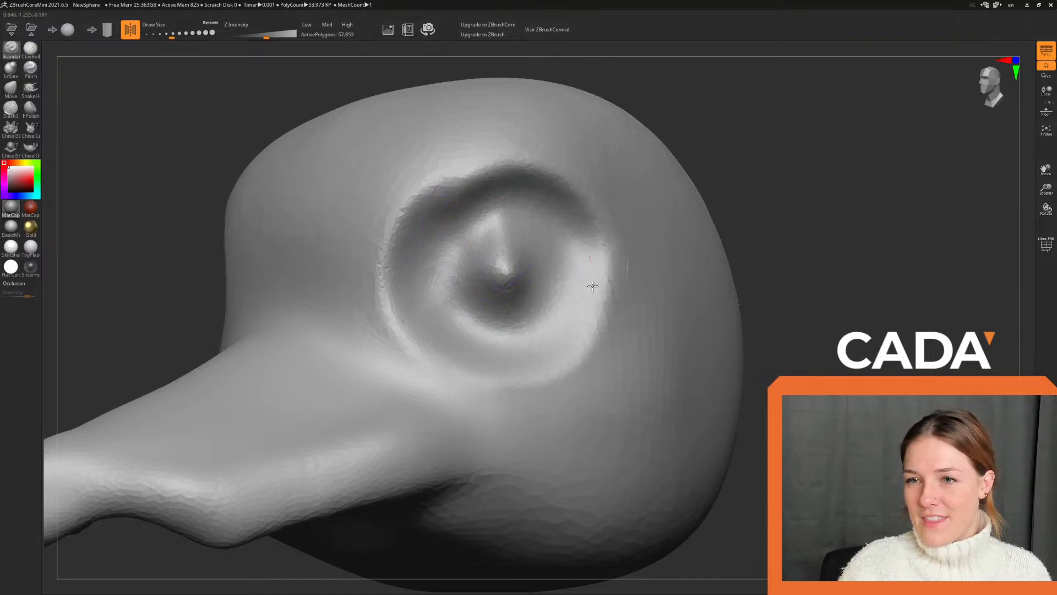
key("ctrl+z")
left_click_drag(474, 227, 547, 322)
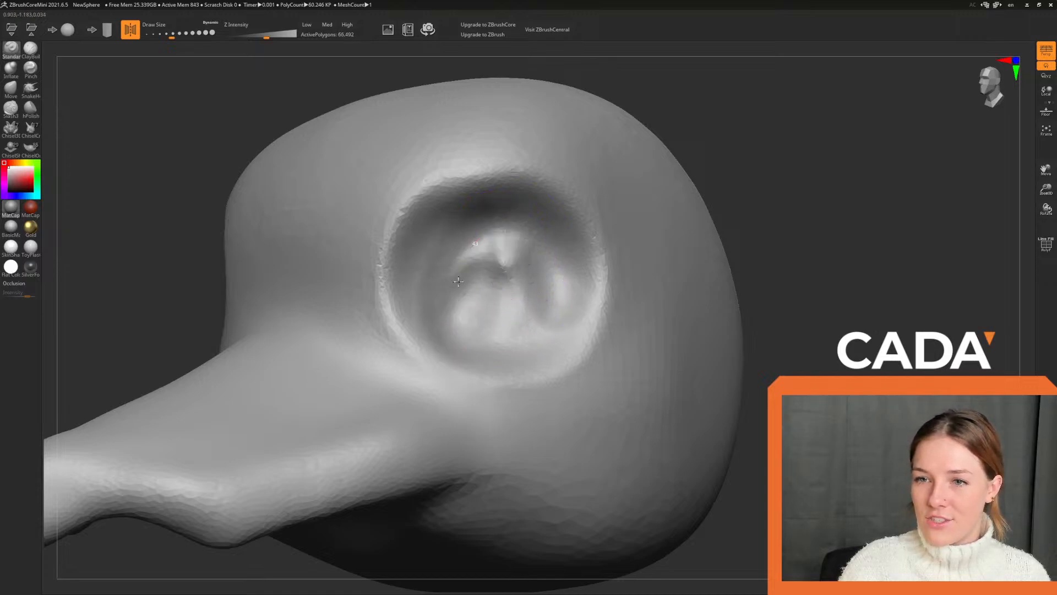
Build up a bulging eyeball inside each socket and deepen the groove around it with the Standard brush.
left_click_drag(469, 243, 441, 248)
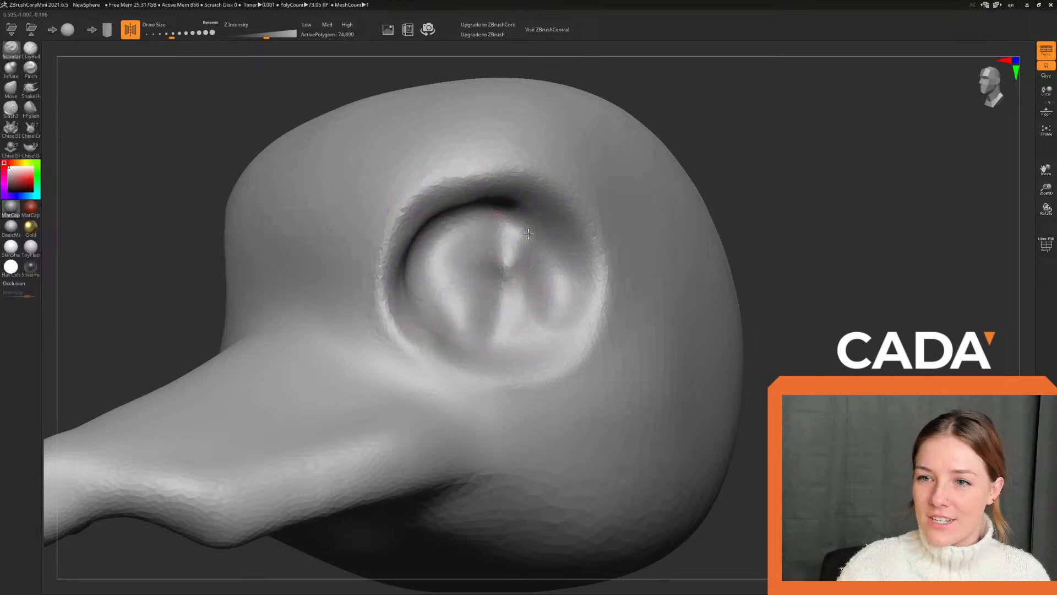
left_click_drag(552, 295, 546, 310)
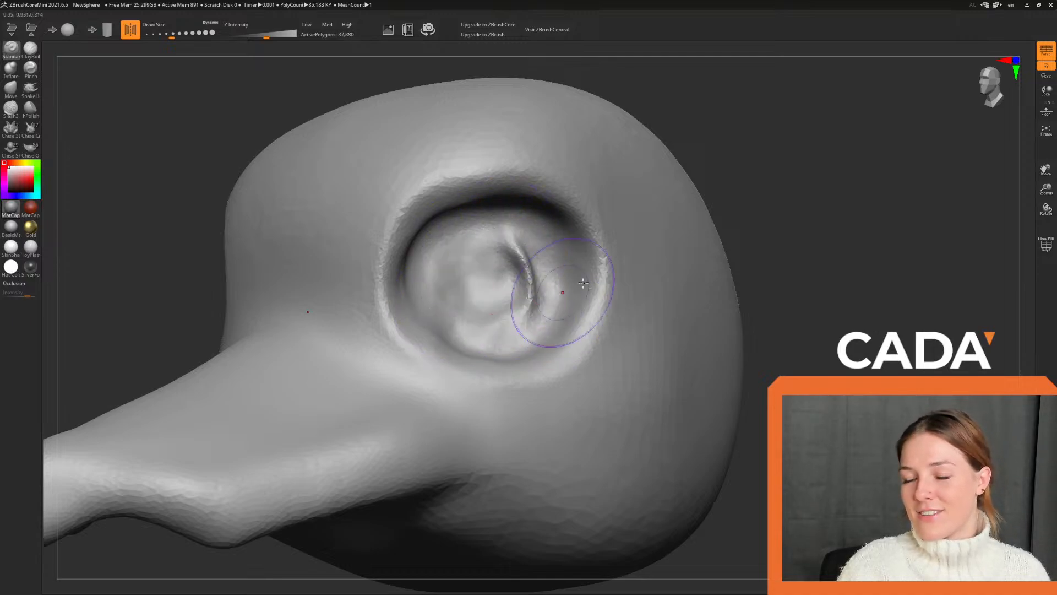
left_click_drag(760, 231, 833, 144)
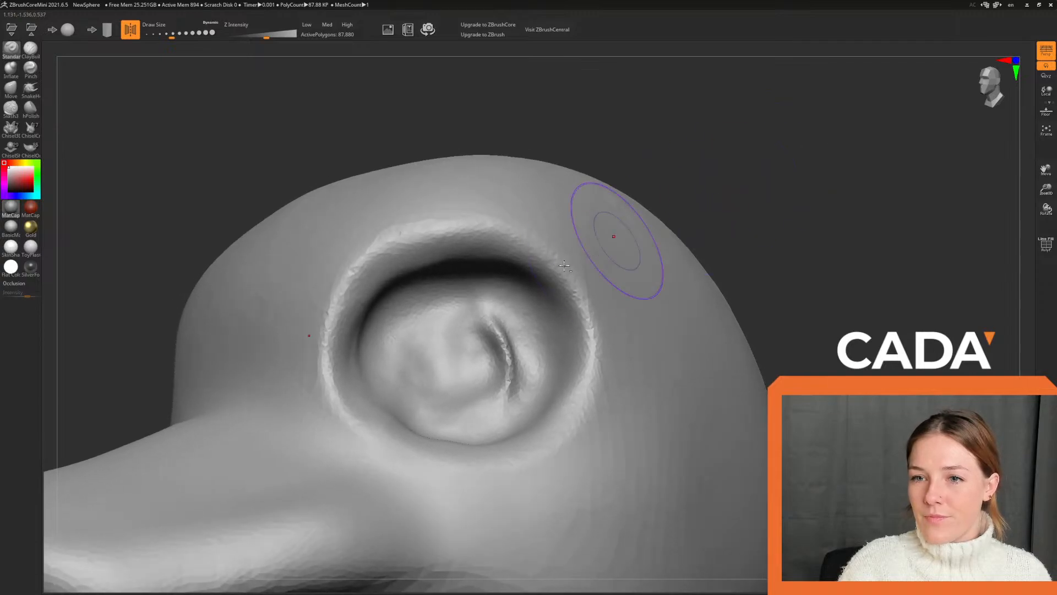
left_click_drag(446, 294, 353, 378)
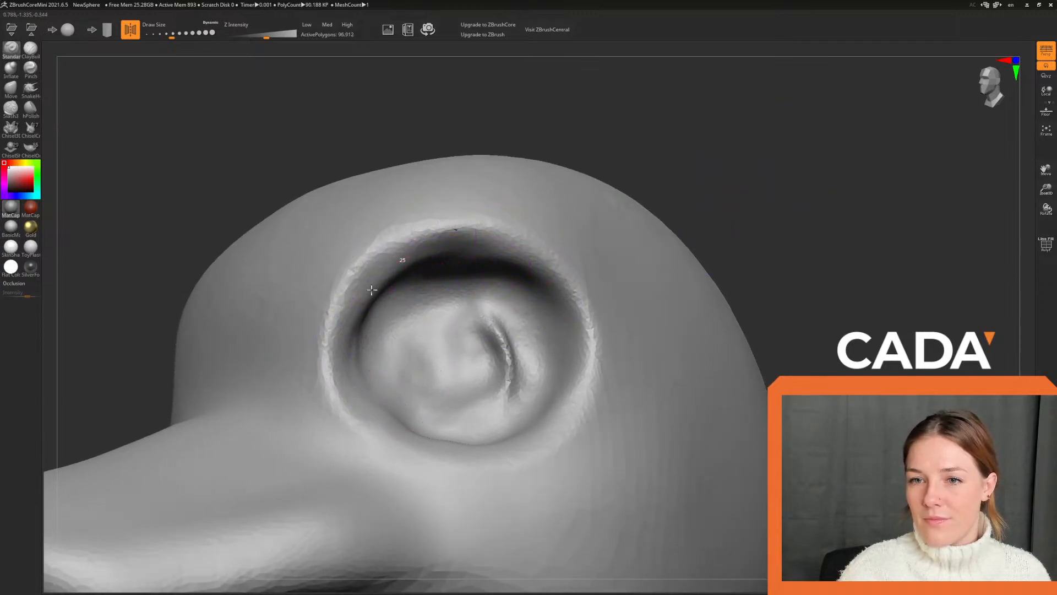
left_click_drag(372, 290, 358, 358)
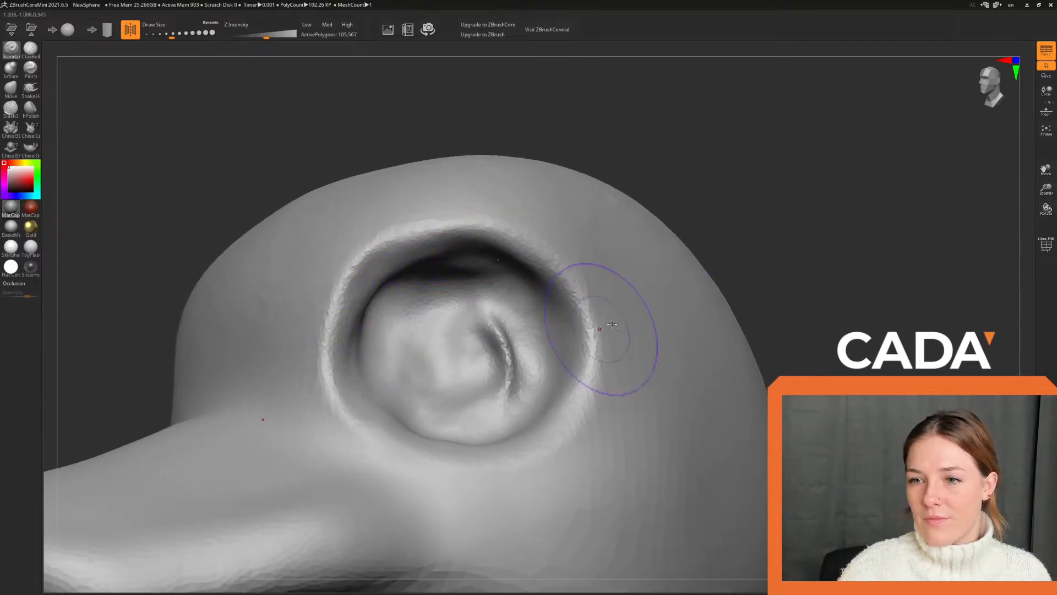
left_click_drag(528, 353, 534, 414)
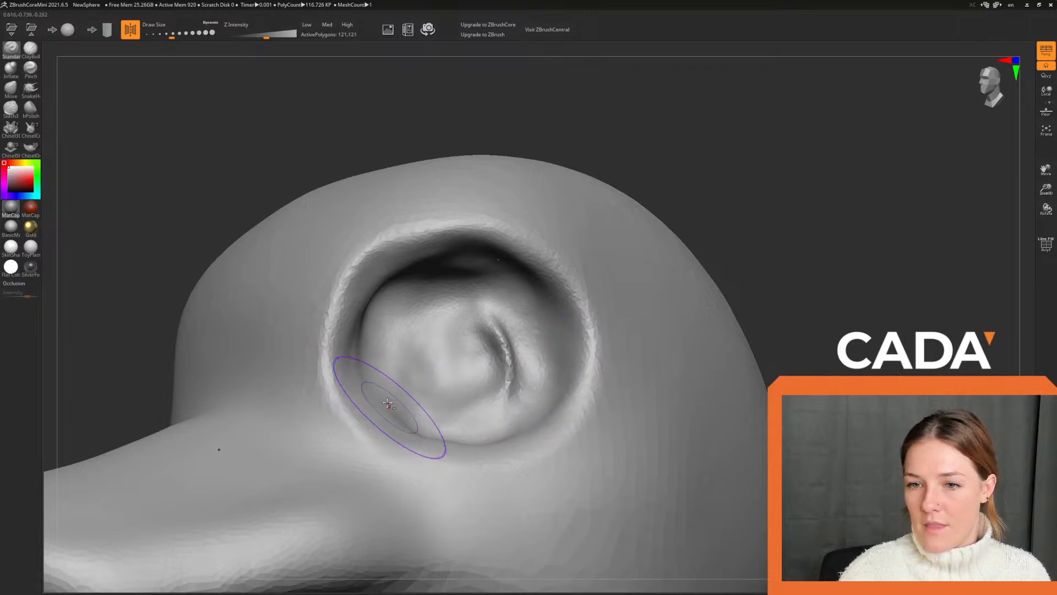
left_click_drag(387, 403, 395, 415, "alt")
Smooth the eyeball surface and the inner walls of the eye socket.
mouse_move(474, 363)
left_mouse_down("shift")
mouse_move(496, 369)
mouse_move(462, 283)
mouse_move(465, 358)
mouse_move(417, 362)
left_mouse_up("shift")
left_click_drag(354, 270, 354, 366, "shift")
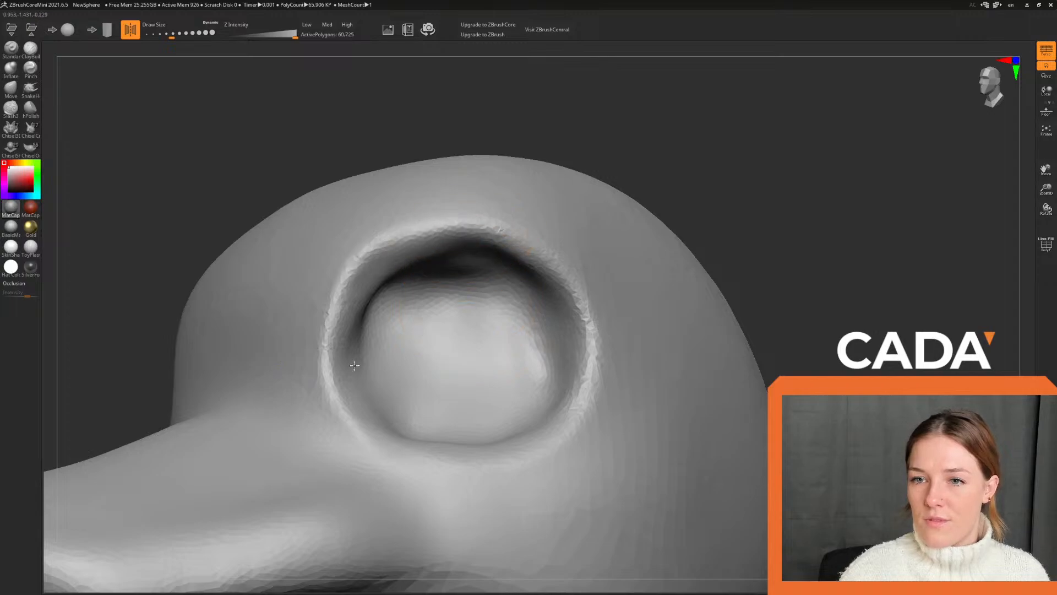
left_click_drag(388, 299, 392, 292, "shift")
mouse_move(695, 241)
left_mouse_down()
mouse_move(762, 172)
mouse_move(683, 196)
mouse_move(722, 188)
mouse_move(652, 345)
mouse_move(790, 283)
mouse_move(768, 238)
left_mouse_up()
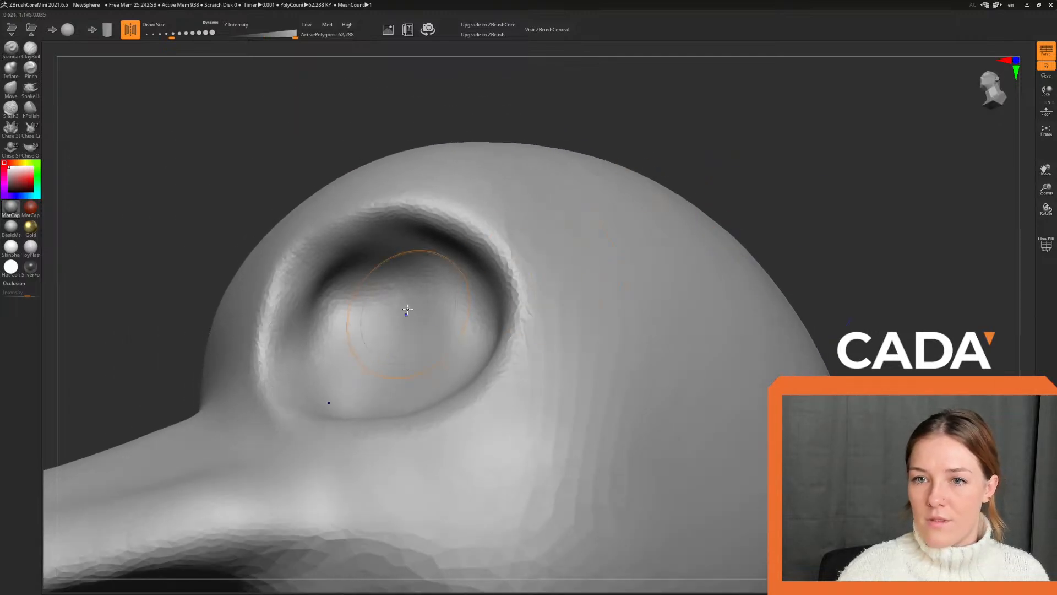
left_click_drag(334, 287, 317, 344, "shift")
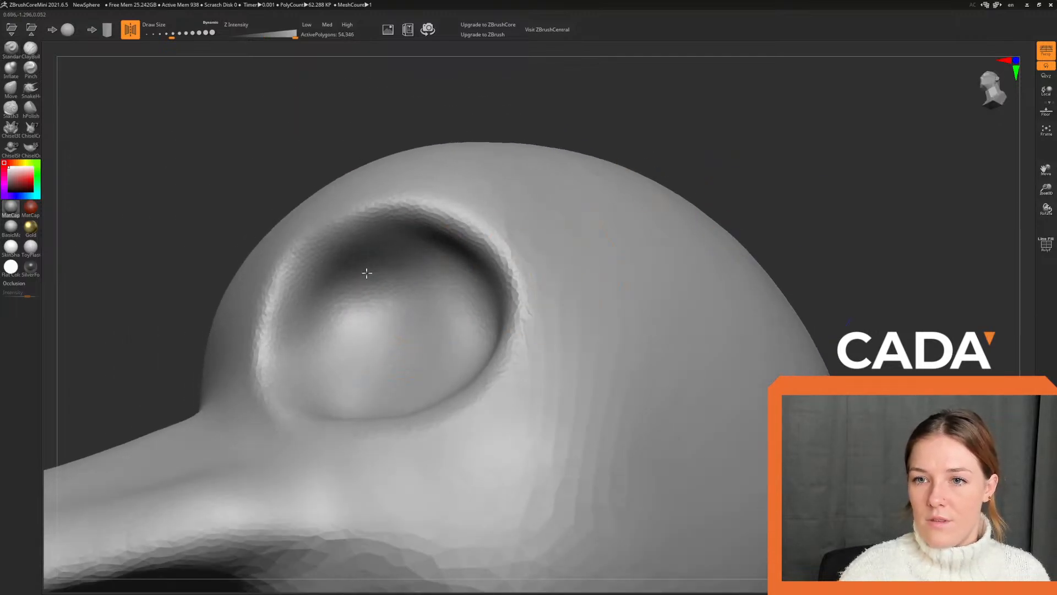
left_click_drag(737, 182, 775, 180)
left_click_drag(877, 206, 881, 123, "alt")
mouse_move(887, 174)
left_mouse_down()
mouse_move(894, 140)
mouse_move(926, 155)
mouse_move(883, 196)
mouse_move(680, 319)
mouse_move(722, 266)
mouse_move(770, 272)
mouse_move(708, 260)
mouse_move(734, 281)
mouse_move(815, 179)
mouse_move(779, 255)
mouse_move(859, 196)
mouse_move(775, 224)
left_mouse_up()
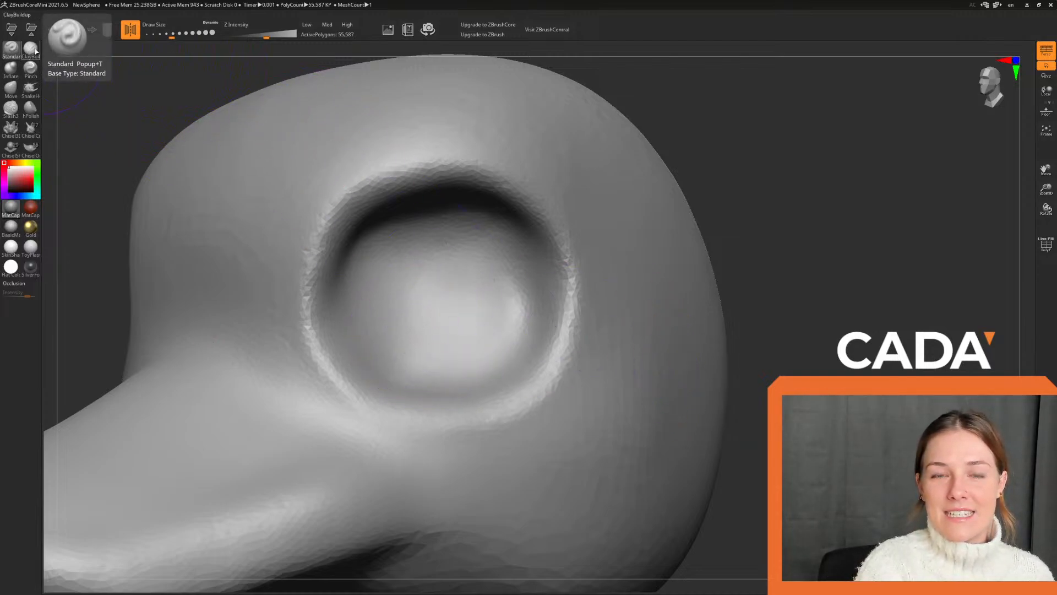
Reduce the draw size to about 68, carve the inner eye corner next to the snout and smooth it.
left_click_drag(166, 40, 166, 35)
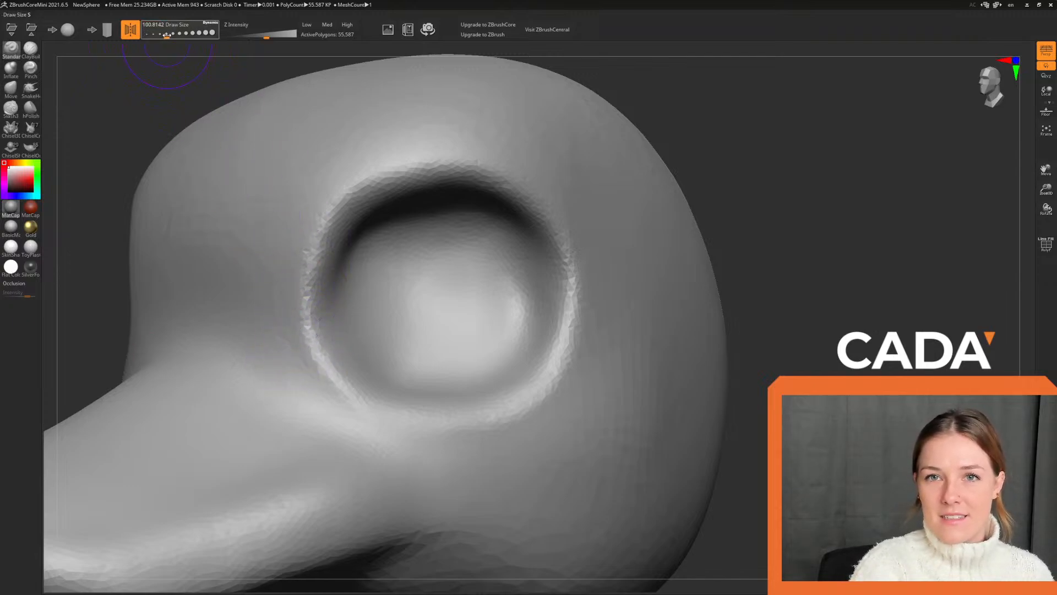
left_click(304, 356)
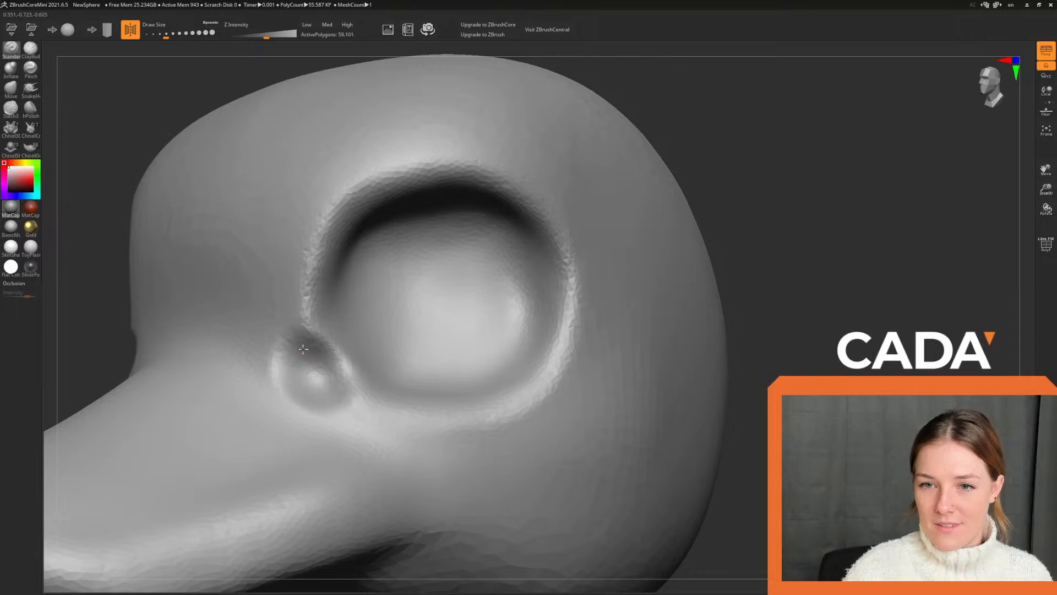
key("ctrl+z")
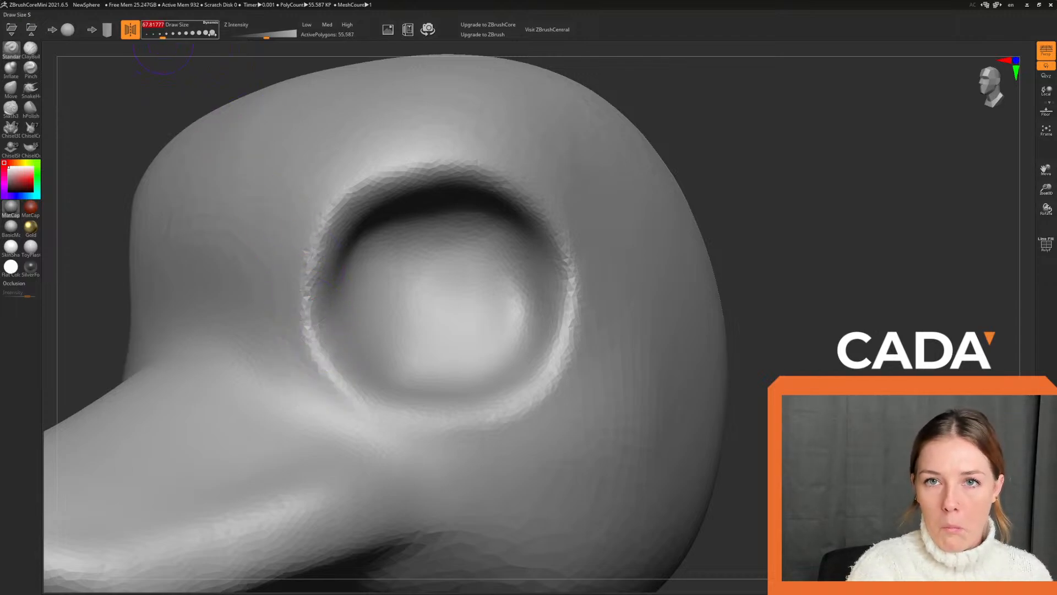
mouse_move(306, 379)
left_mouse_down()
mouse_move(322, 339)
mouse_move(328, 391)
mouse_move(337, 384)
left_mouse_up()
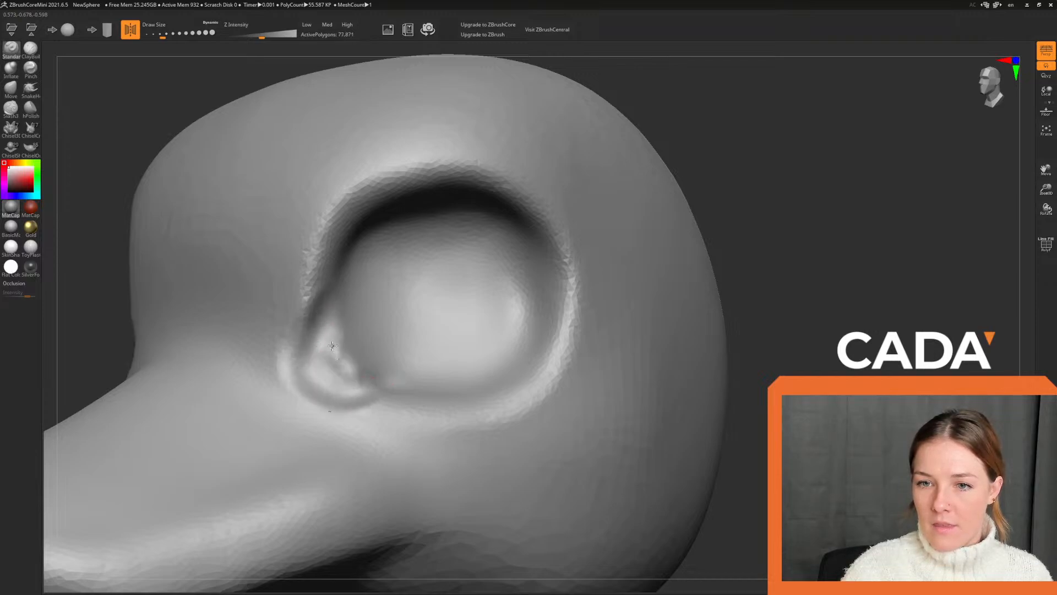
mouse_move(332, 346)
left_mouse_down()
mouse_move(347, 338)
mouse_move(357, 349)
left_mouse_up()
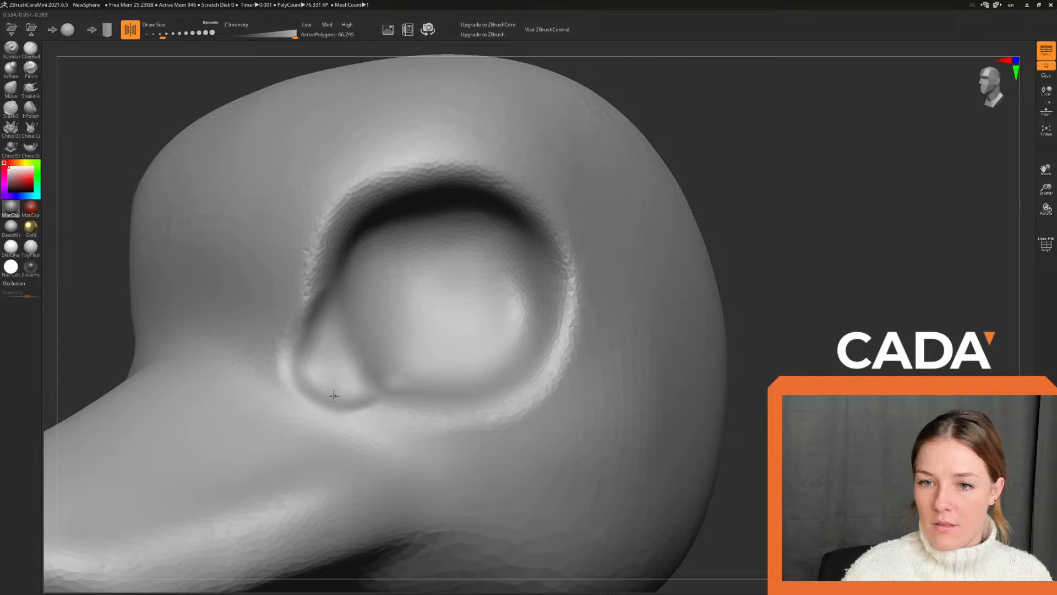
Extend the inner eye corner into a pointed recess toward the snout and smooth its edges.
mouse_move(334, 395)
left_mouse_down("shift")
mouse_move(321, 378)
mouse_move(345, 378)
mouse_move(300, 366)
mouse_move(352, 371)
mouse_move(312, 331)
mouse_move(319, 311)
left_mouse_up("shift")
mouse_move(319, 311)
left_mouse_down()
mouse_move(307, 334)
mouse_move(312, 372)
mouse_move(323, 361)
mouse_move(319, 349)
mouse_move(295, 365)
mouse_move(345, 334)
mouse_move(309, 352)
mouse_move(352, 361)
mouse_move(325, 344)
mouse_move(341, 309)
mouse_move(355, 336)
mouse_move(335, 331)
left_mouse_up()
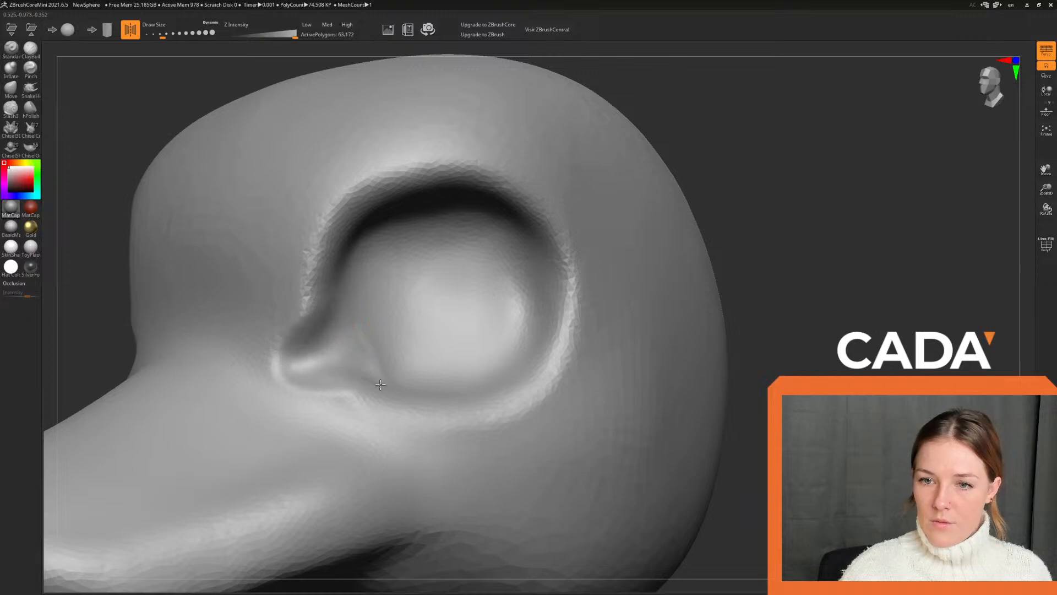
mouse_move(790, 230)
left_mouse_down()
mouse_move(802, 226)
mouse_move(796, 233)
left_mouse_up()
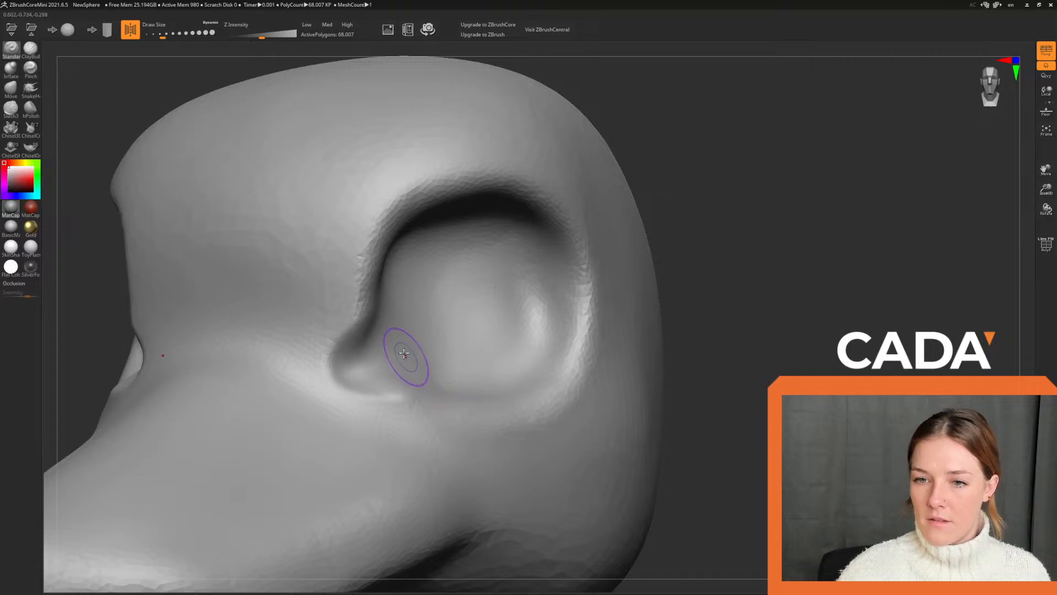
left_click_drag(354, 326, 366, 329, "shift")
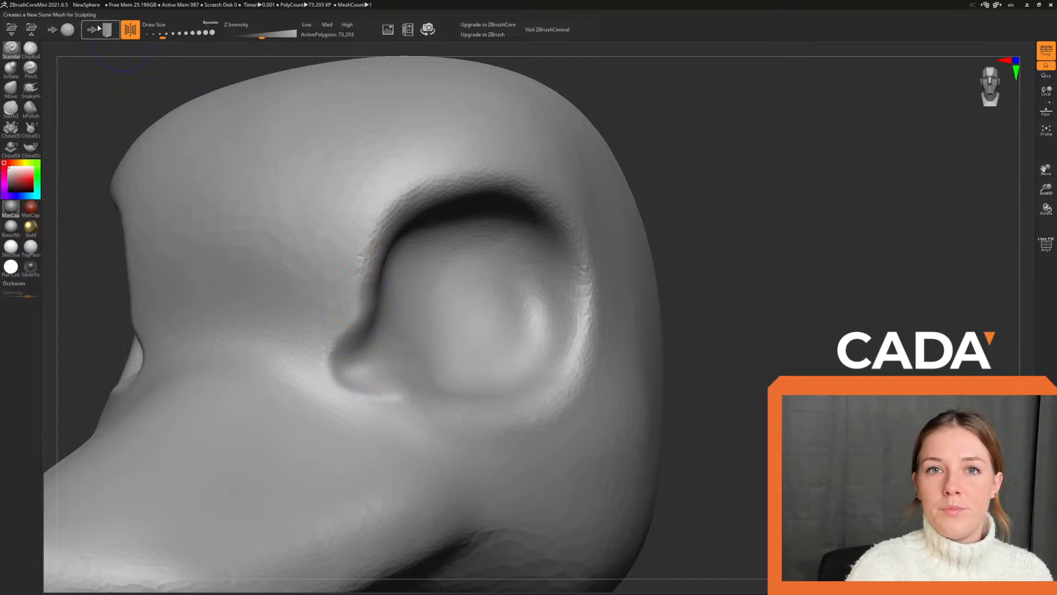
Build up the socket rim above and in front of the inner eye corner with the ClayBuildup brush and smooth it.
left_click(31, 49)
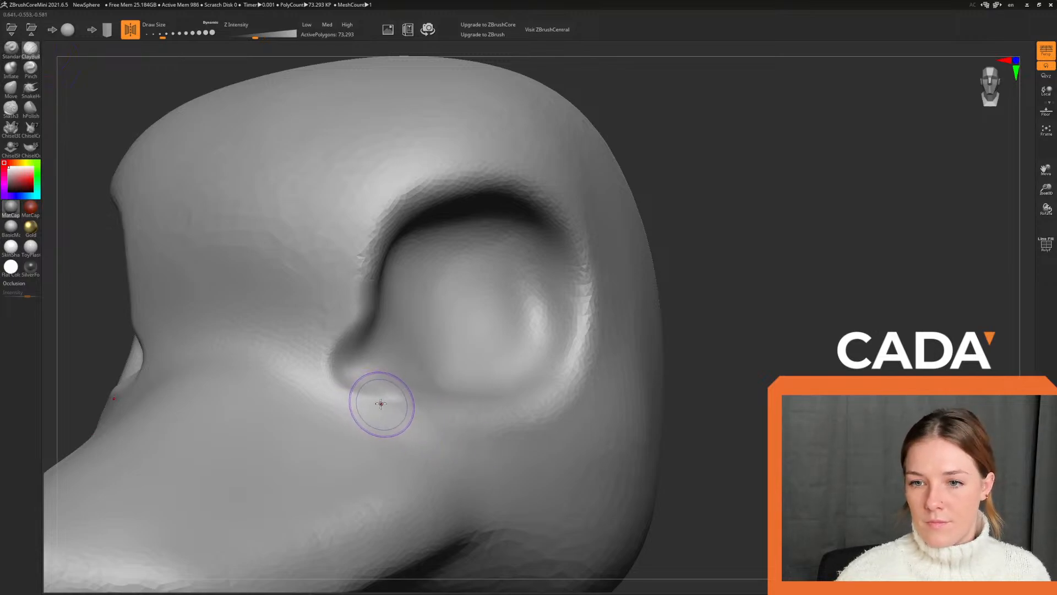
left_click_drag(378, 401, 425, 399)
key("ctrl+z")
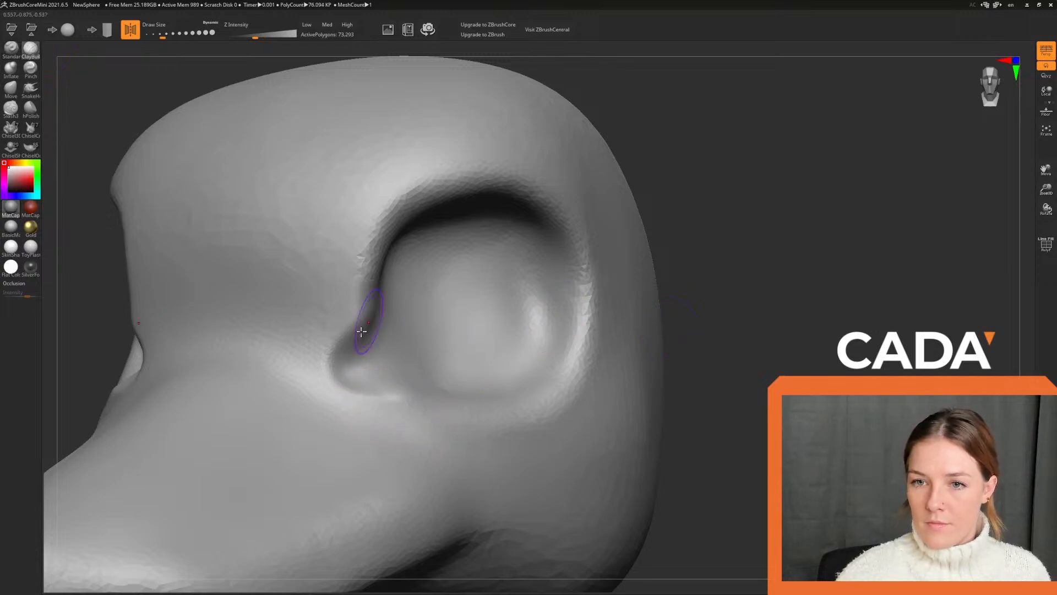
mouse_move(331, 331)
left_mouse_down()
mouse_move(360, 308)
mouse_move(370, 251)
left_mouse_up()
mouse_move(354, 297)
left_mouse_down()
mouse_move(369, 251)
mouse_move(335, 300)
left_mouse_up()
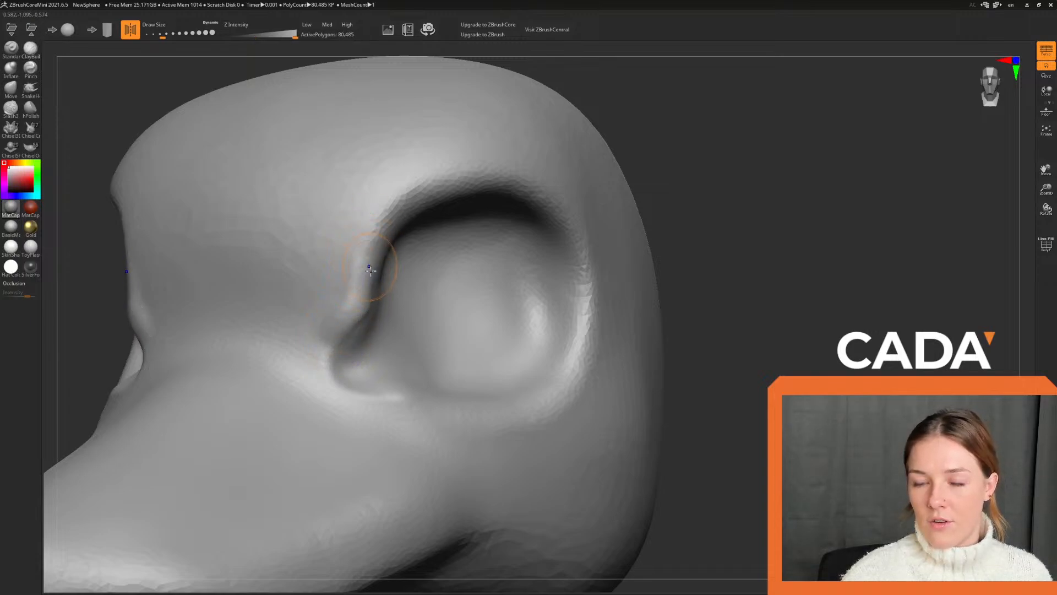
left_click_drag(724, 283, 527, 246)
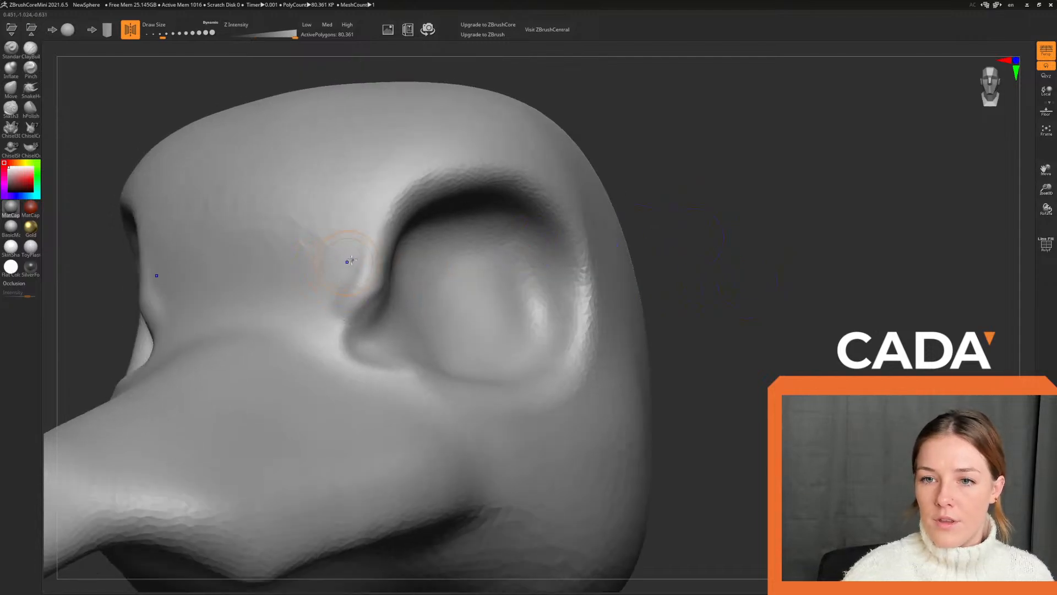
left_click_drag(335, 358, 337, 311)
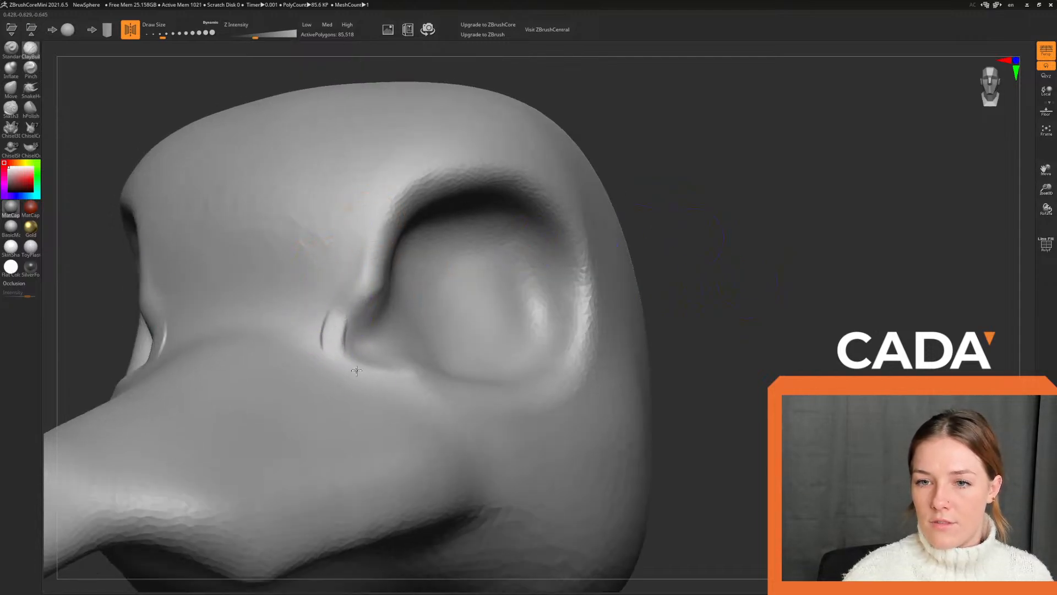
left_click_drag(362, 380, 313, 321, "shift")
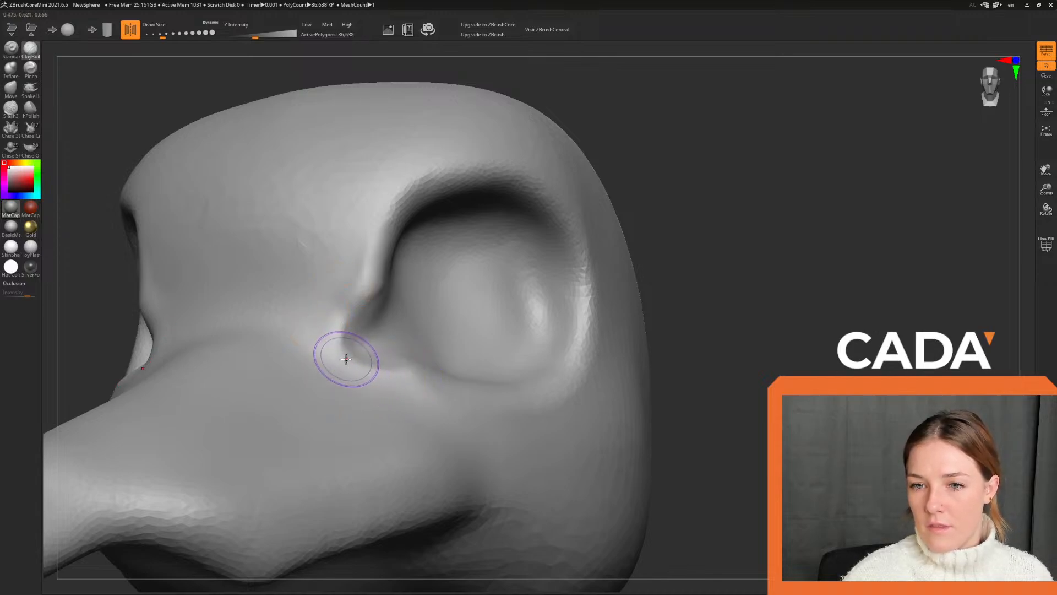
Build up the lower eyelid rim beneath the inner eye corner and smooth it into the snout.
mouse_move(347, 358)
left_mouse_down()
mouse_move(402, 370)
mouse_move(384, 387)
mouse_move(401, 385)
mouse_move(377, 399)
left_mouse_up()
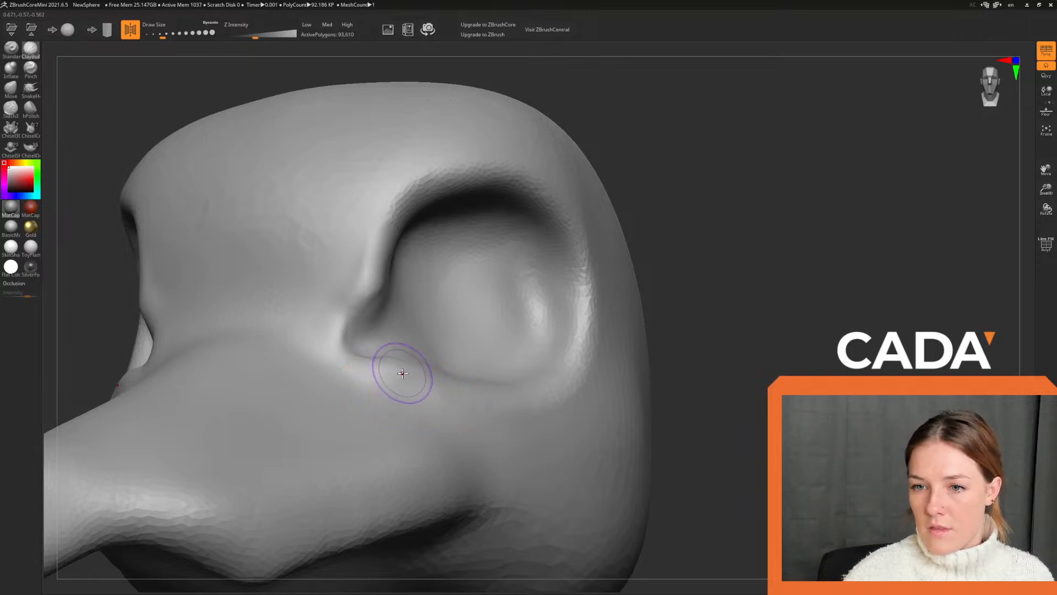
left_click_drag(401, 373, 514, 403)
left_click_drag(661, 380, 713, 378)
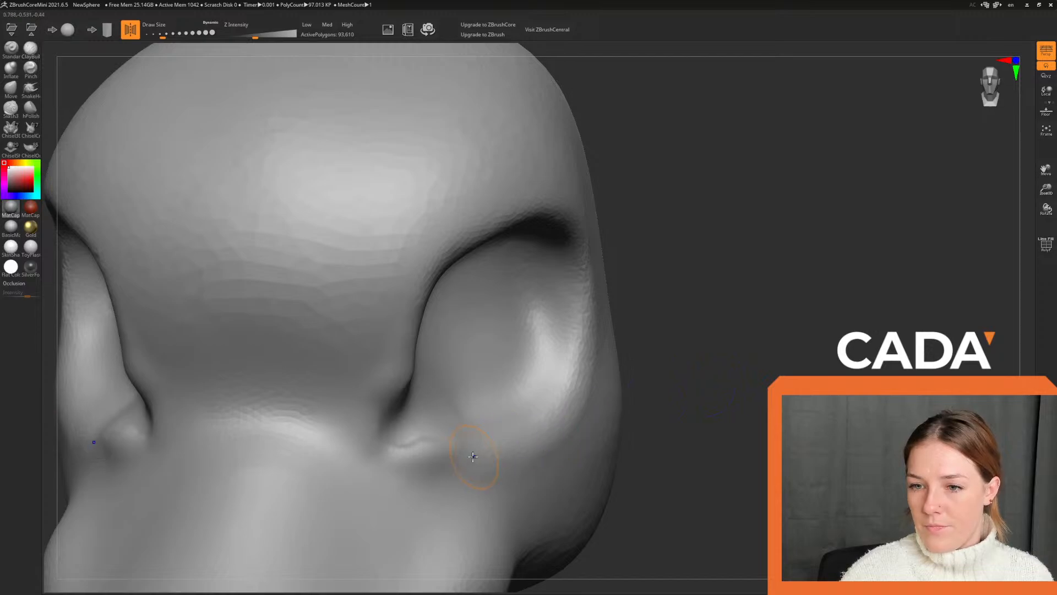
left_click_drag(379, 473, 418, 431)
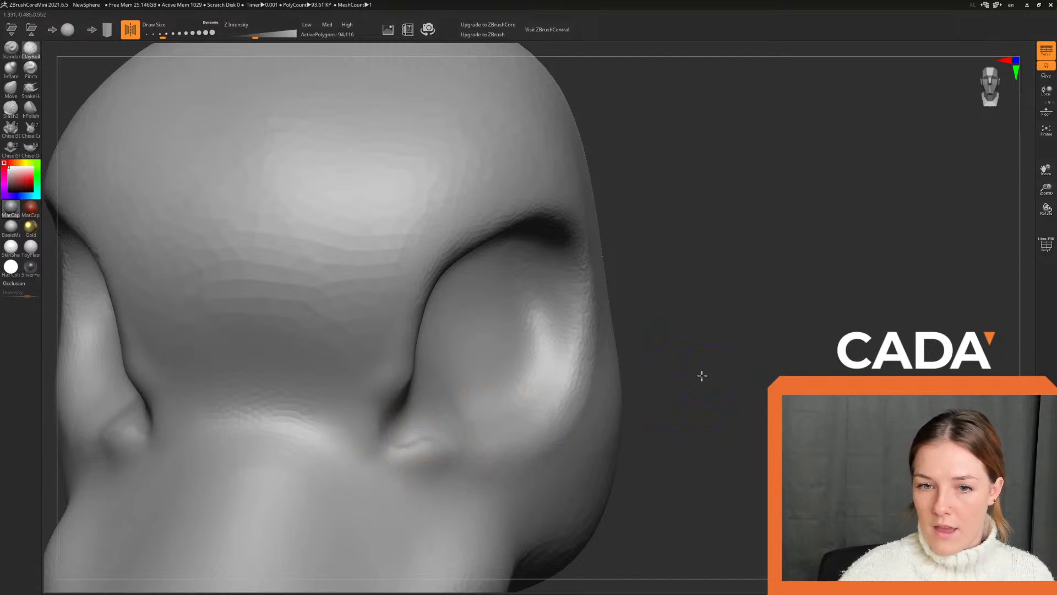
mouse_move(703, 376)
left_mouse_down()
mouse_move(691, 350)
mouse_move(639, 337)
left_mouse_up()
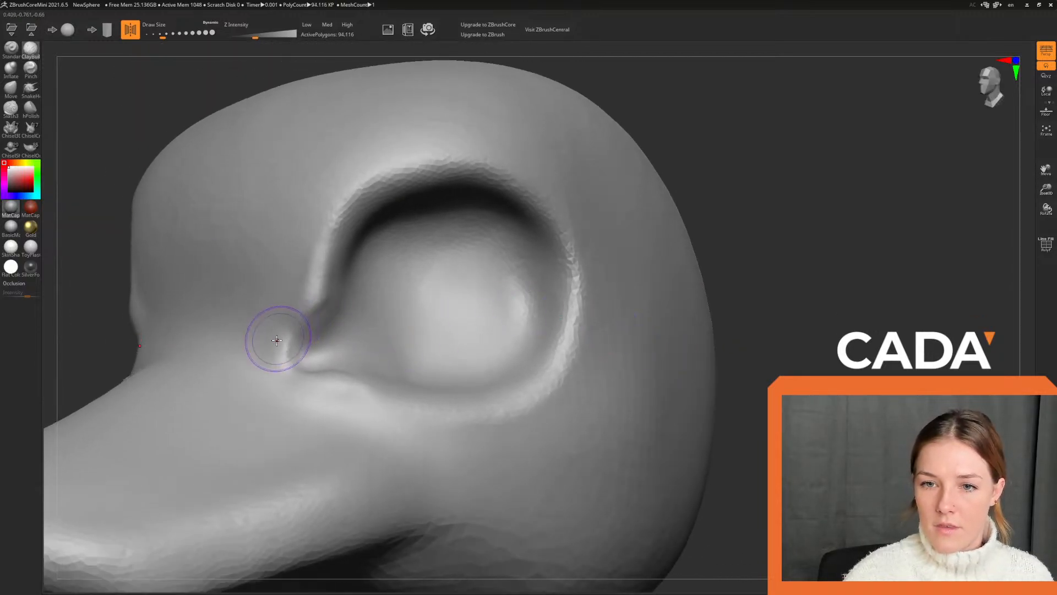
mouse_move(276, 341)
left_mouse_down("shift")
mouse_move(295, 331)
mouse_move(279, 308)
left_mouse_up("shift")
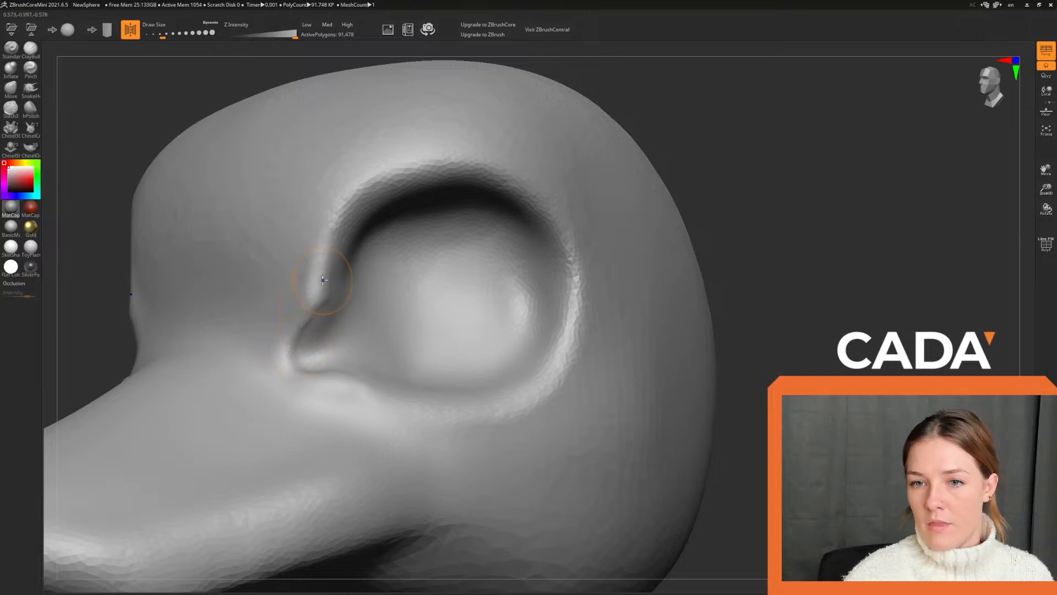
Undo the unwanted strokes at the inner eye corner and carve the corner into a sharper, deeper point.
mouse_move(718, 280)
left_mouse_down()
mouse_move(732, 280)
mouse_move(710, 284)
left_mouse_up()
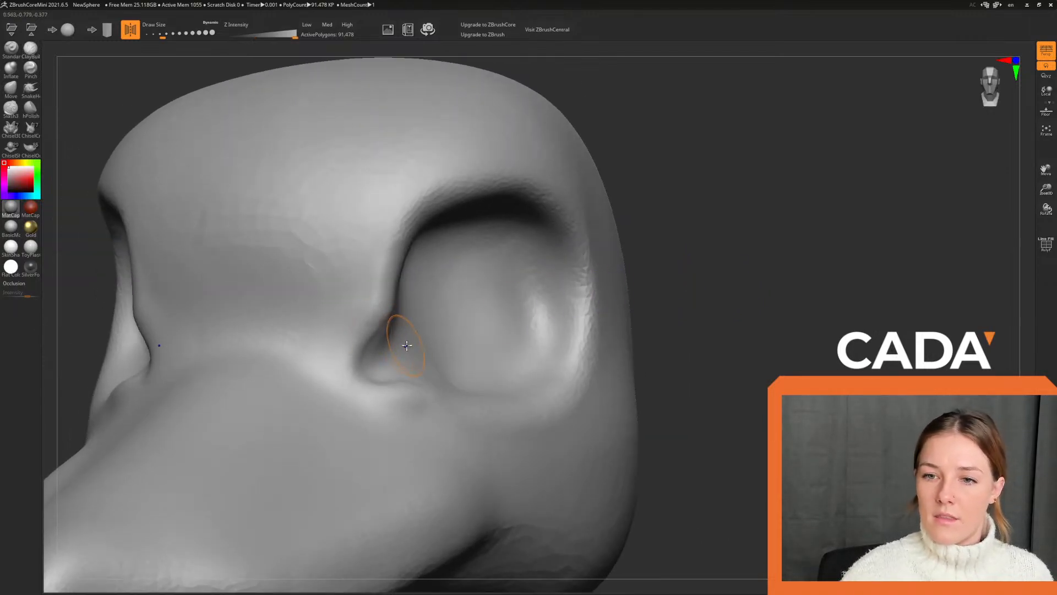
key("ctrl+z")
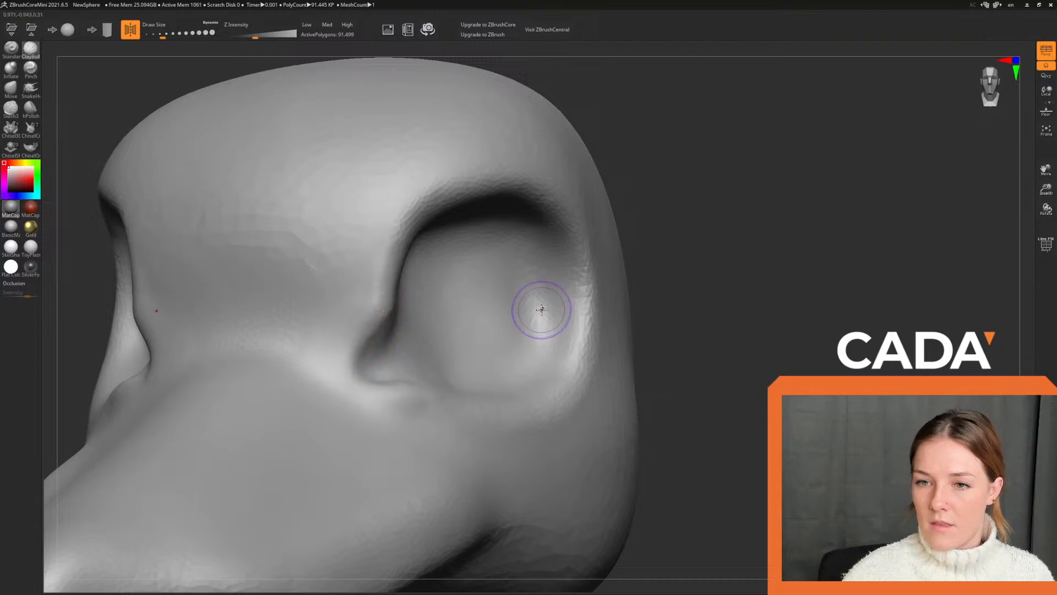
left_click_drag(404, 312, 395, 344)
key("ctrl+z")
left_click_drag(676, 274, 644, 273)
mouse_move(330, 305)
left_mouse_down("alt")
mouse_move(298, 352)
mouse_move(315, 356)
mouse_move(331, 324)
left_mouse_up("alt")
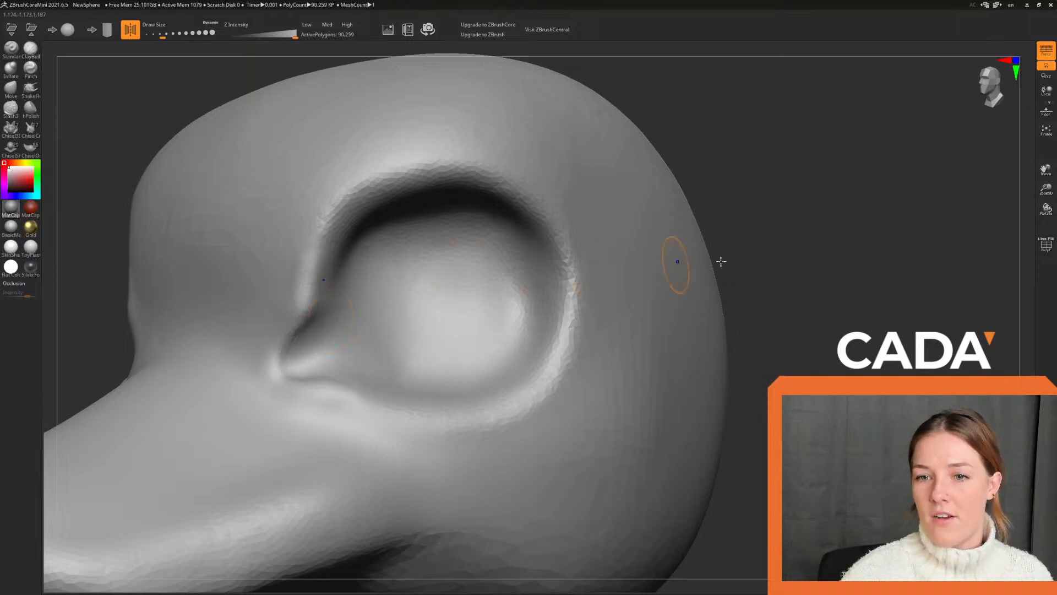
left_click_drag(721, 261, 688, 338)
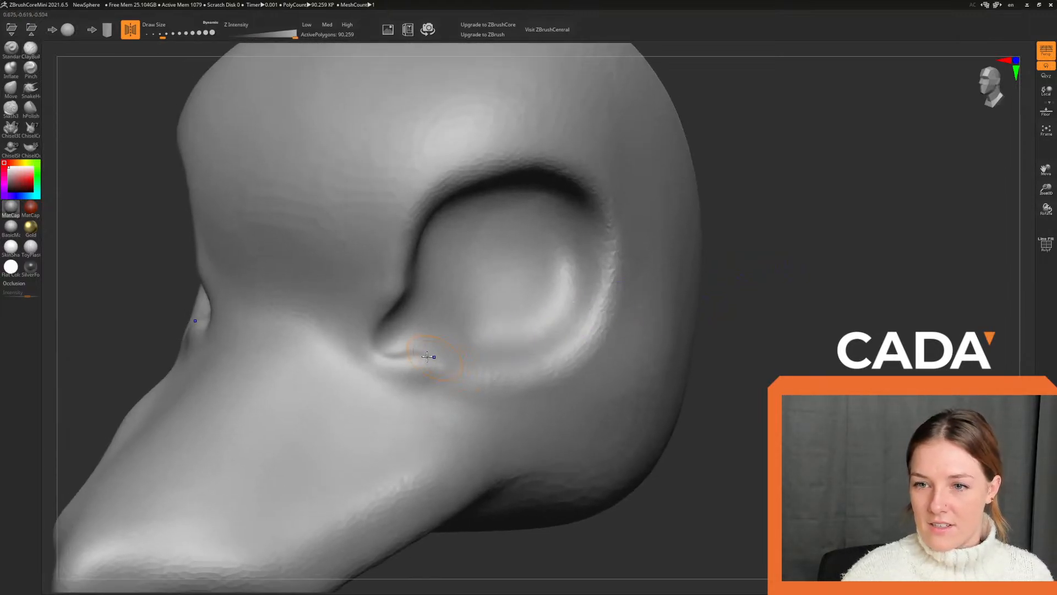
left_click_drag(815, 208, 727, 232)
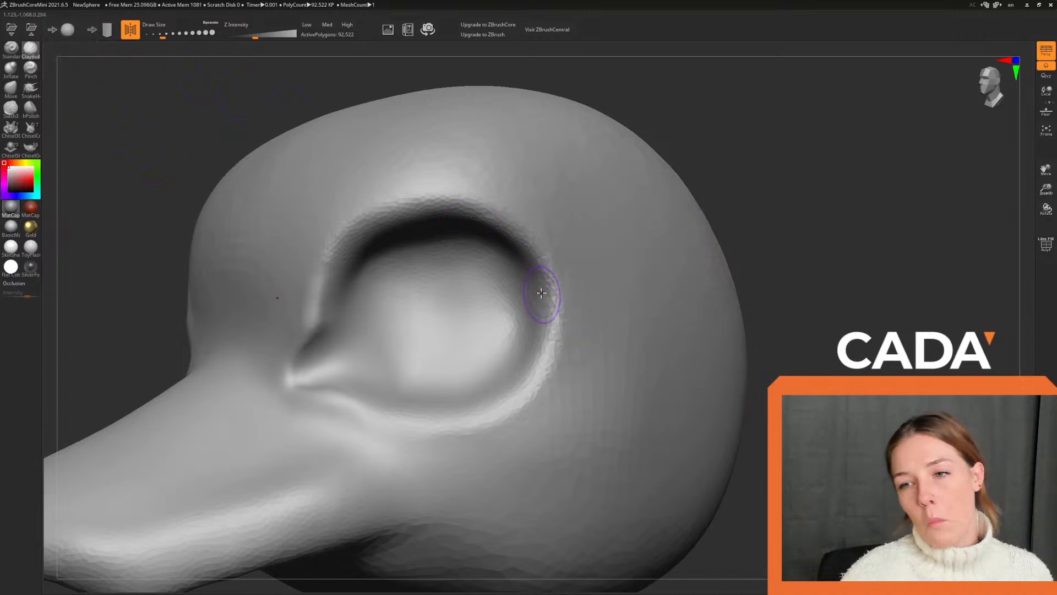
left_click_drag(542, 293, 623, 289)
key("ctrl+z")
key("ctrl+z")
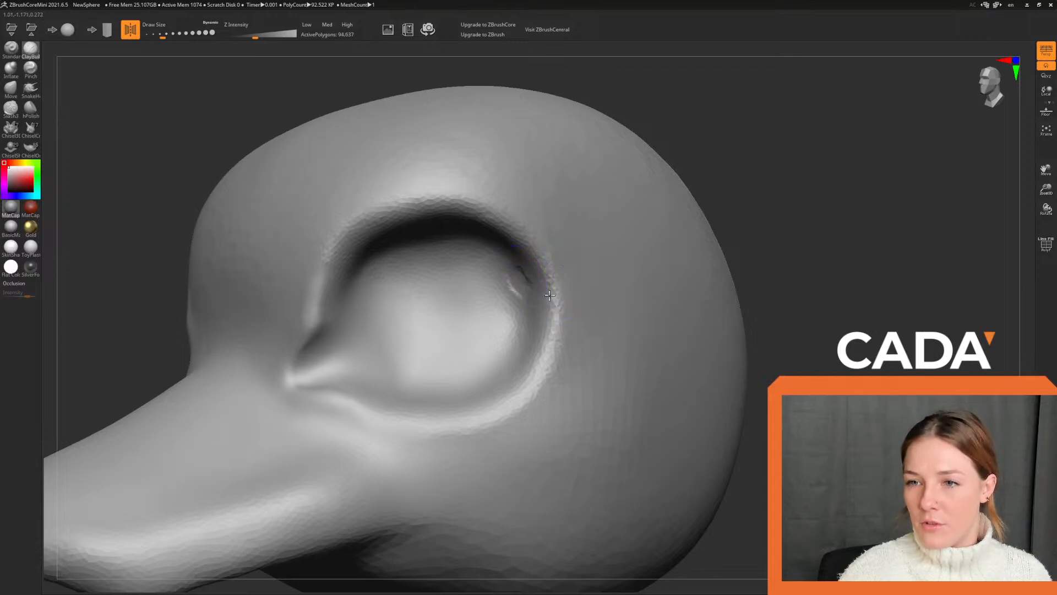
left_click_drag(531, 311, 612, 314)
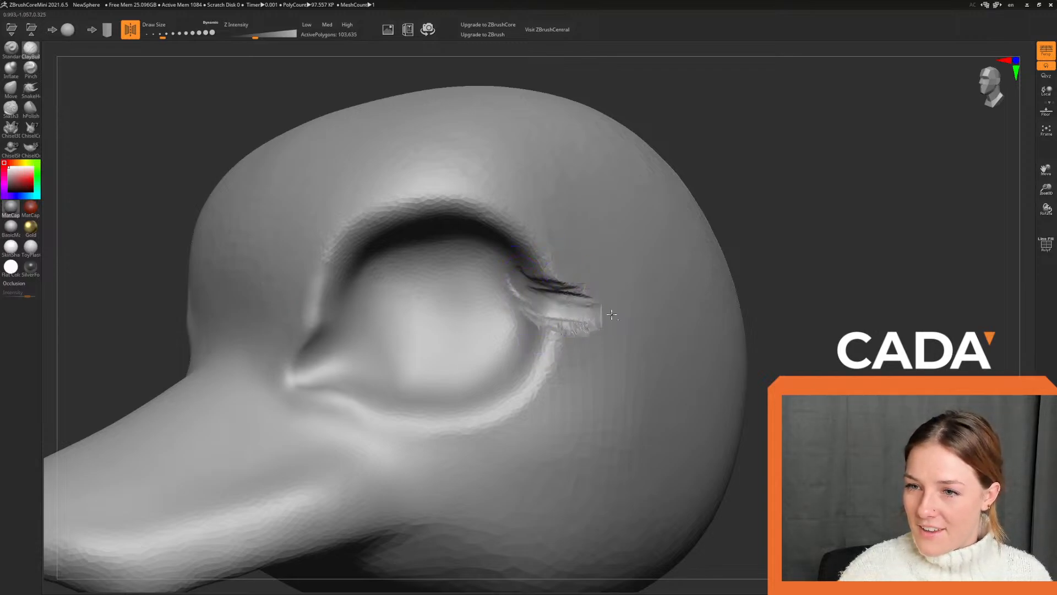
key("ctrl+z")
key("ctrl+z")
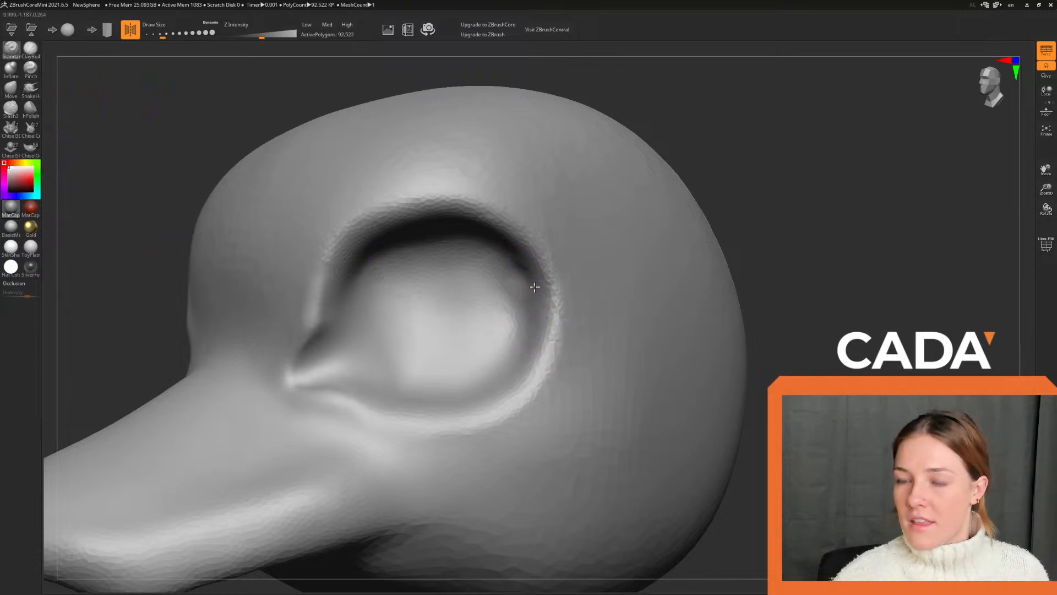
left_click_drag(535, 287, 603, 309)
key("ctrl+z")
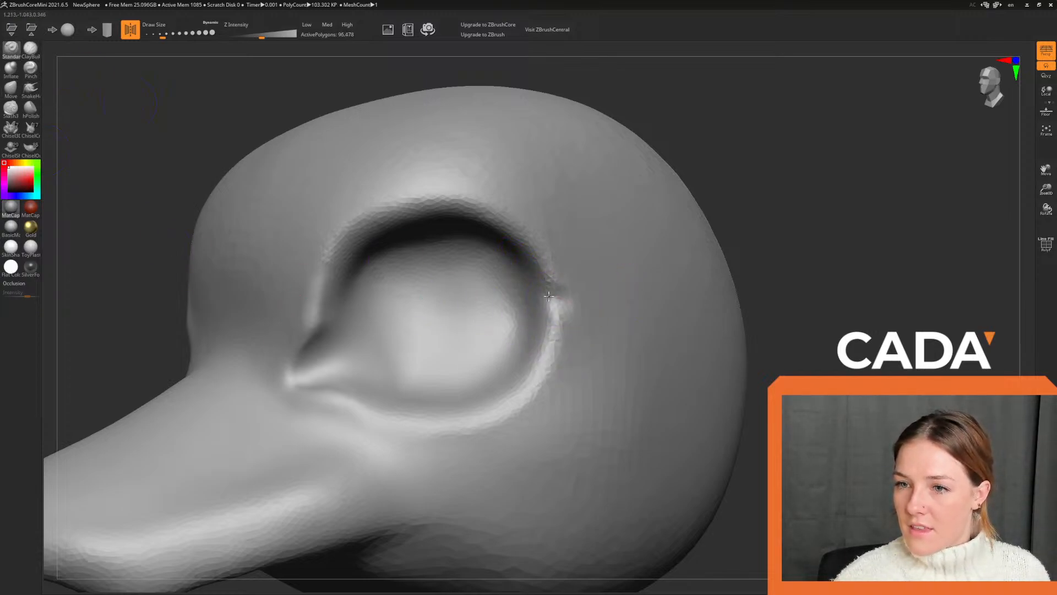
Sculpt a pointed outer eye corner with a short crease toward the back of the head using the Standard brush, and smooth it.
left_click_drag(543, 295, 636, 299)
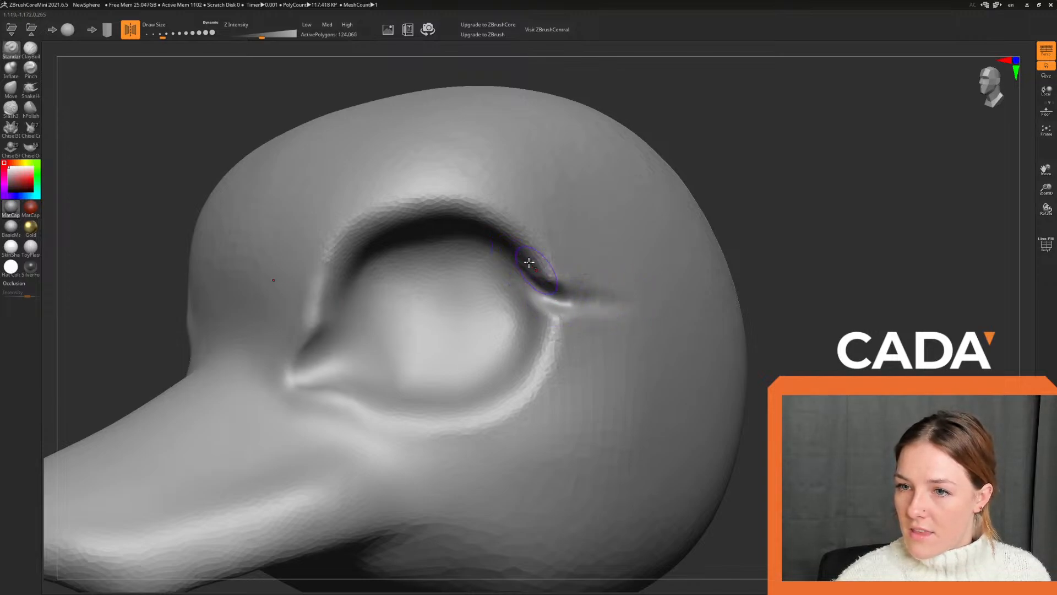
left_click_drag(568, 326, 541, 342)
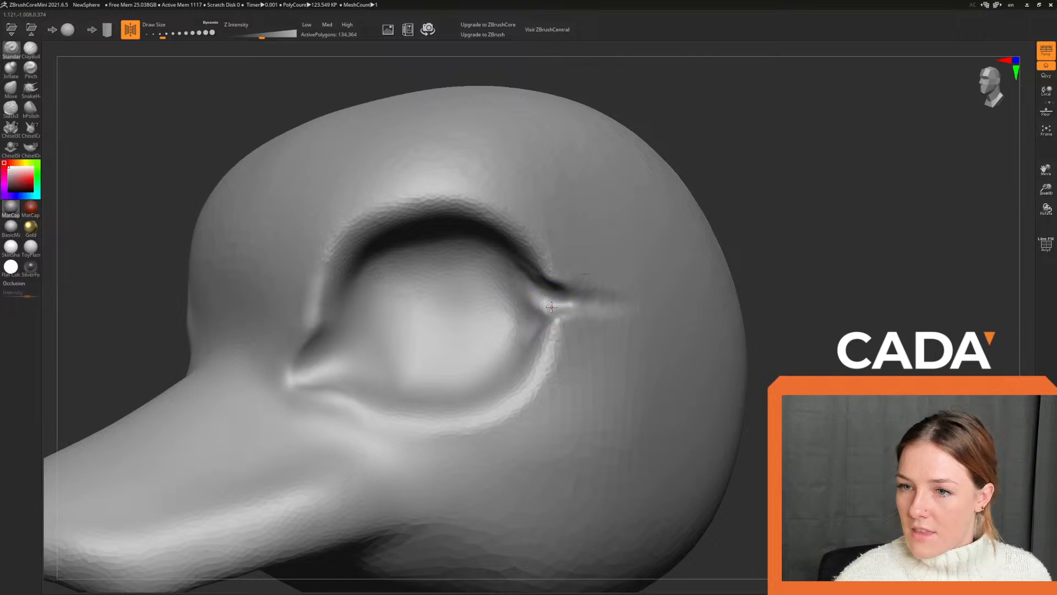
left_click_drag(532, 277, 533, 269, "shift")
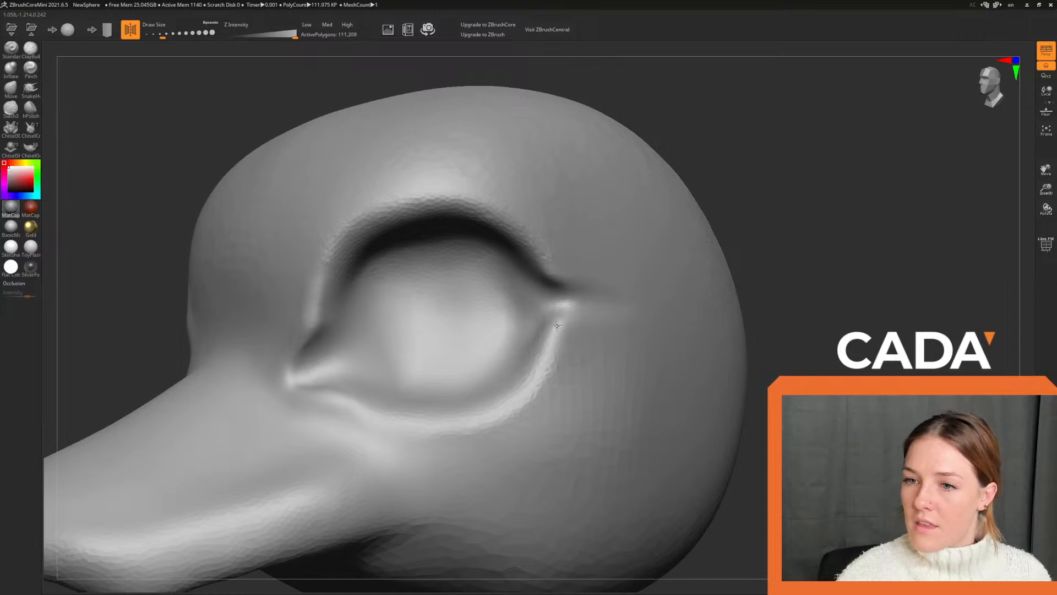
left_click_drag(591, 265, 607, 292, "shift")
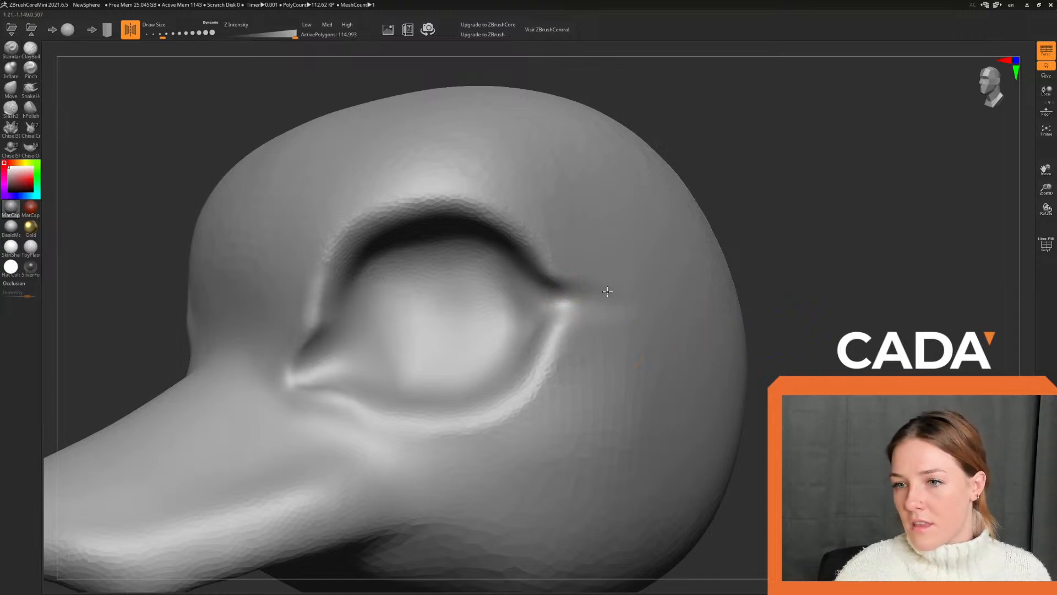
Enlarge the ClayBuildup brush to nearly the eyeball's width and carve down the surface inside the eye socket.
left_click_drag(895, 271, 793, 278)
left_click_drag(650, 325, 793, 298, "alt")
left_click(37, 55)
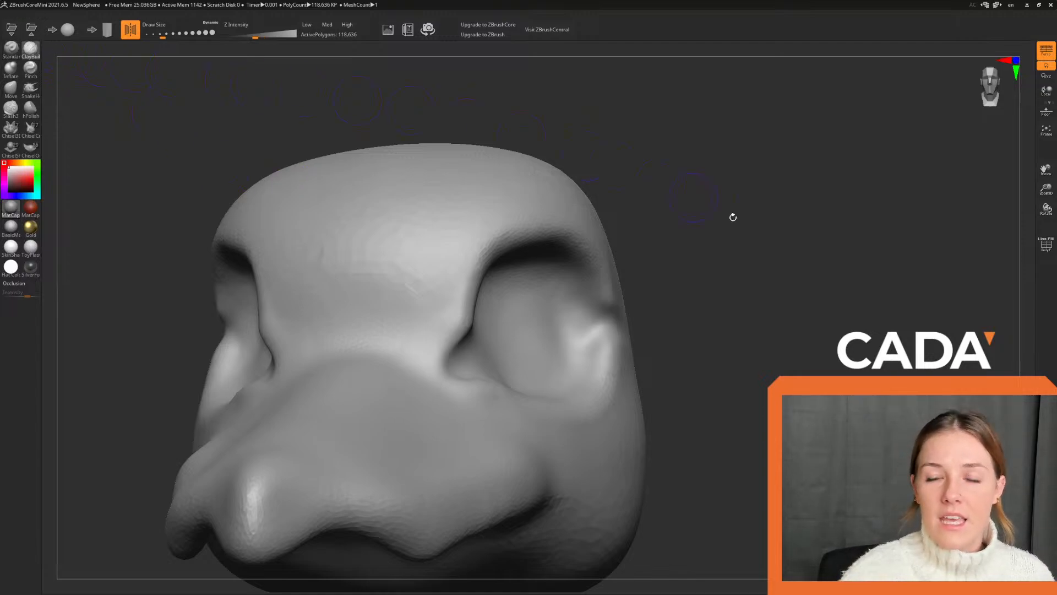
left_click_drag(180, 34, 243, 20)
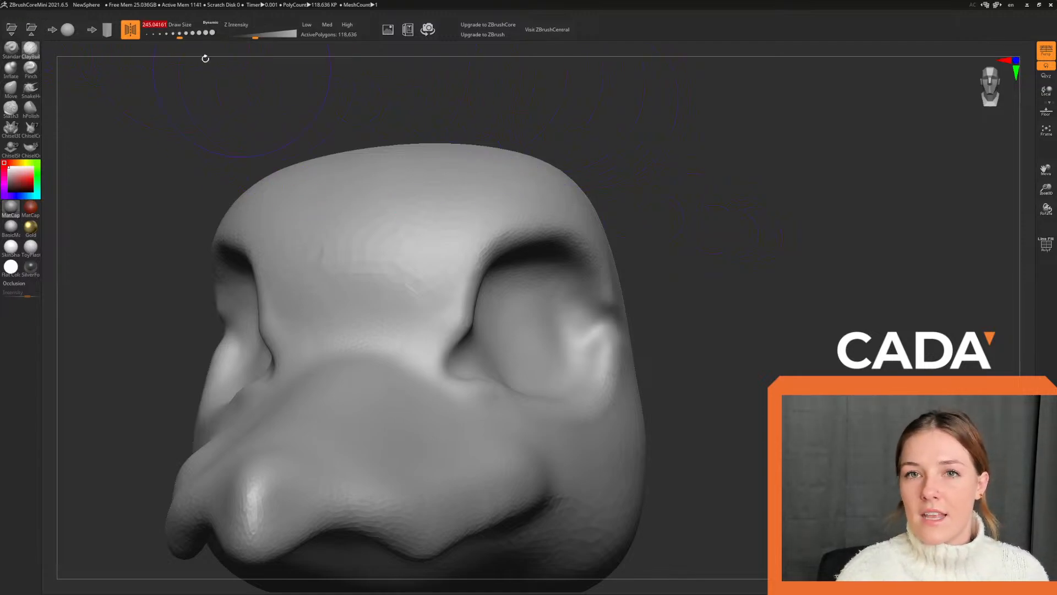
left_click(176, 34)
mouse_move(782, 165)
left_mouse_down()
mouse_move(644, 170)
mouse_move(611, 160)
left_mouse_up()
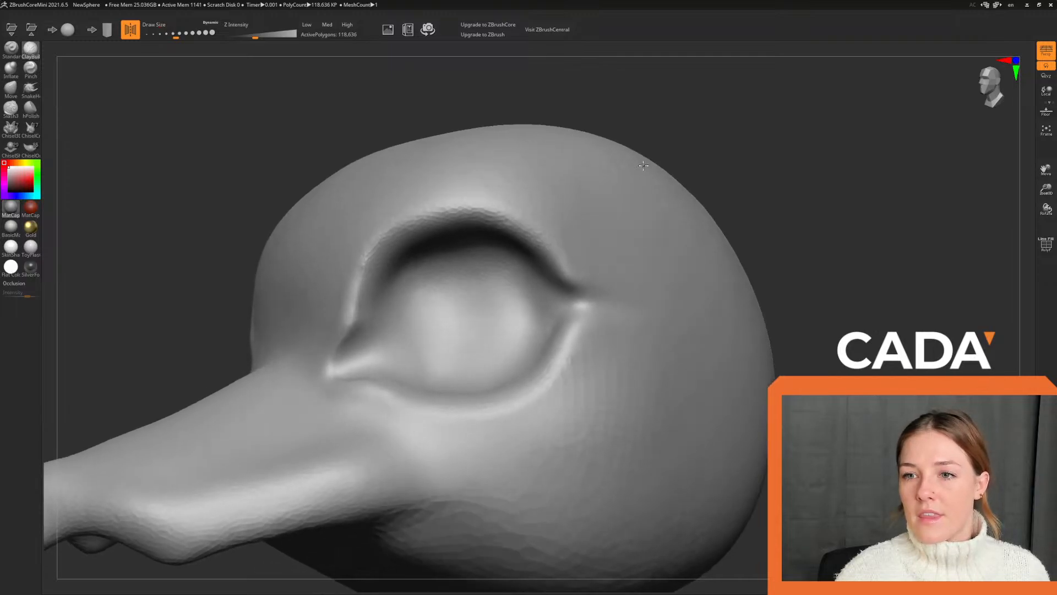
left_click_drag(975, 88, 909, 172)
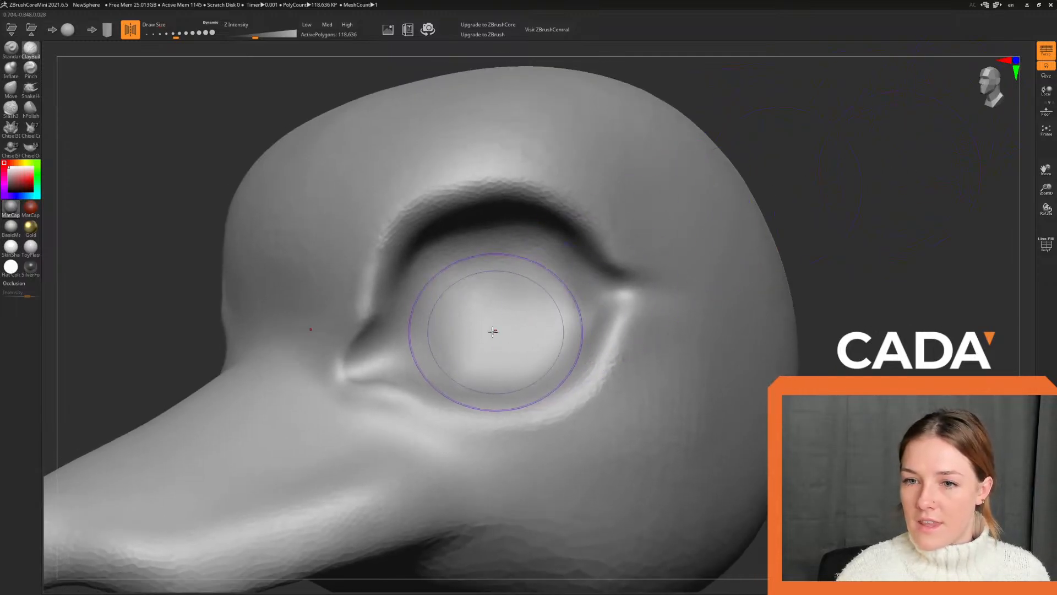
mouse_move(435, 267)
left_mouse_down()
mouse_move(440, 352)
mouse_move(448, 275)
mouse_move(443, 355)
mouse_move(515, 343)
left_mouse_up()
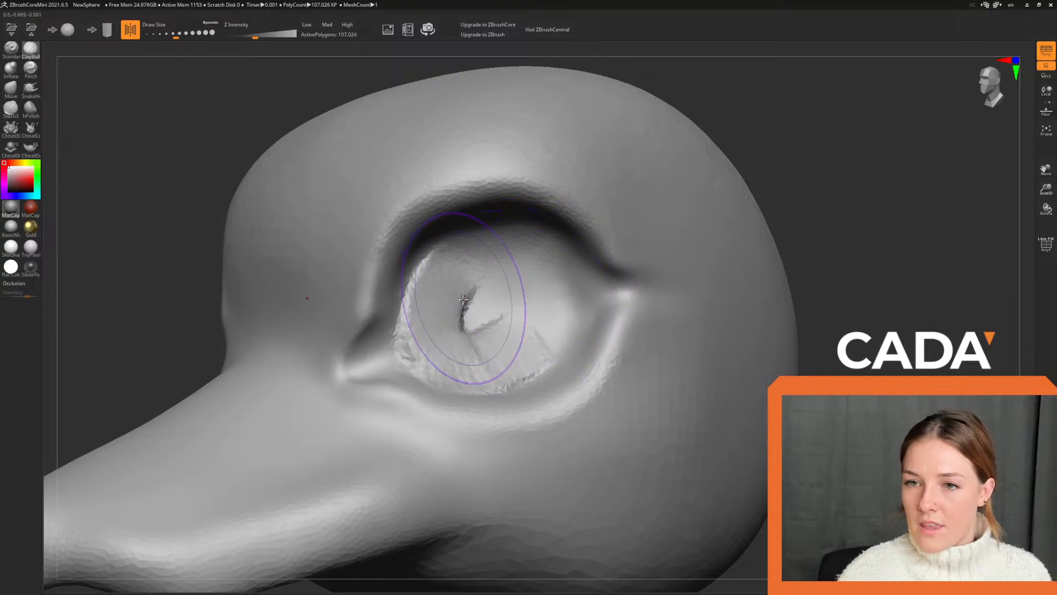
mouse_move(434, 271)
left_mouse_down()
mouse_move(442, 284)
mouse_move(484, 243)
mouse_move(551, 246)
mouse_move(537, 312)
mouse_move(570, 248)
mouse_move(598, 311)
mouse_move(568, 378)
mouse_move(483, 307)
mouse_move(479, 289)
mouse_move(491, 304)
mouse_move(496, 295)
mouse_move(449, 331)
left_mouse_up()
mouse_move(506, 260)
left_mouse_down()
mouse_move(484, 307)
mouse_move(465, 284)
left_mouse_up()
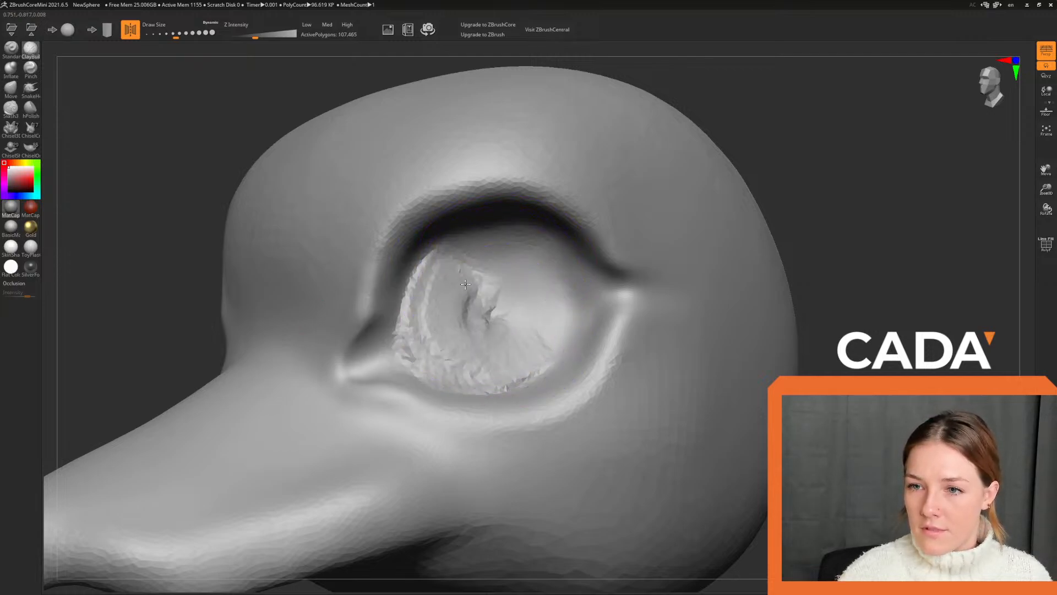
Build up a round, protruding eyeball inside the carved eye socket with overlapping ClayBuildup strokes.
mouse_move(529, 296)
left_mouse_down()
mouse_move(567, 243)
mouse_move(539, 317)
mouse_move(542, 309)
left_mouse_up()
mouse_move(502, 342)
left_mouse_down()
mouse_move(487, 311)
mouse_move(495, 290)
mouse_move(510, 309)
mouse_move(505, 287)
mouse_move(530, 322)
mouse_move(443, 397)
mouse_move(419, 364)
mouse_move(425, 296)
left_mouse_up()
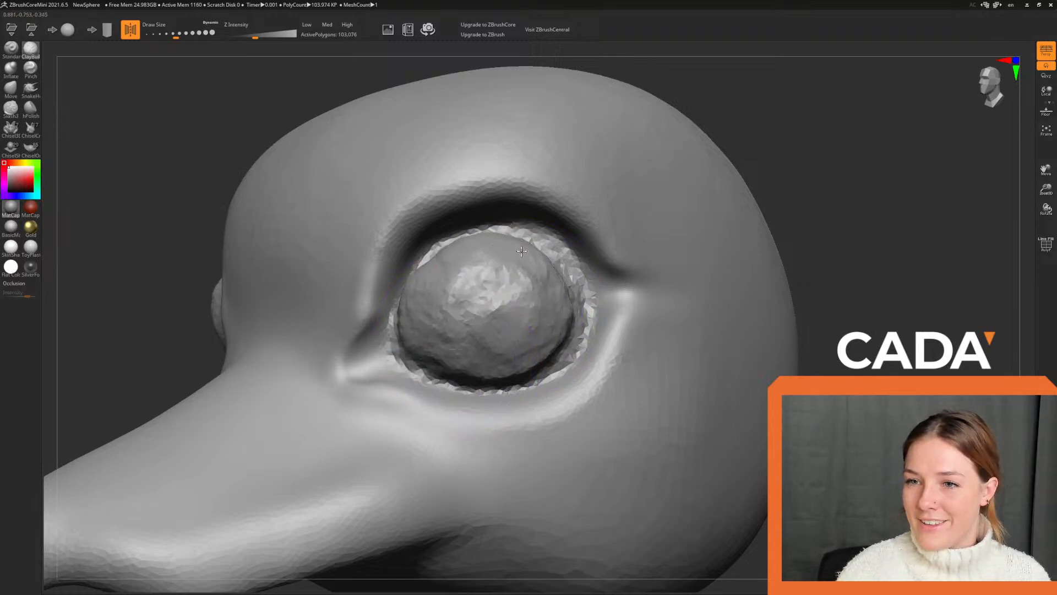
mouse_move(522, 252)
left_mouse_down()
mouse_move(393, 278)
mouse_move(468, 267)
left_mouse_up()
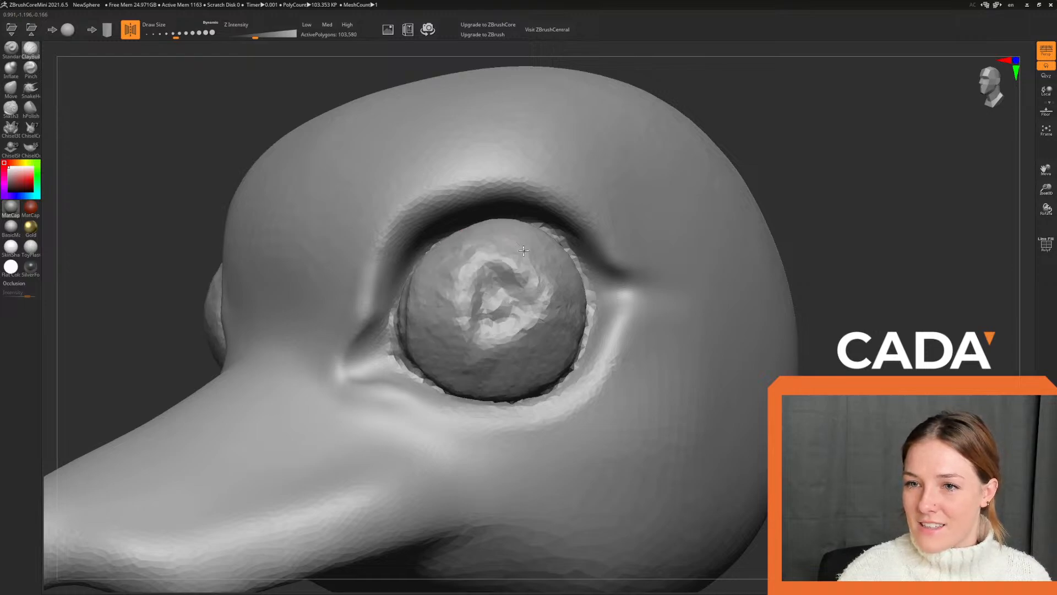
mouse_move(861, 203)
left_mouse_down()
mouse_move(890, 207)
mouse_move(656, 368)
mouse_move(699, 314)
mouse_move(657, 335)
mouse_move(661, 314)
mouse_move(708, 342)
mouse_move(795, 259)
mouse_move(688, 244)
mouse_move(812, 167)
mouse_move(810, 206)
mouse_move(793, 220)
mouse_move(767, 196)
mouse_move(765, 224)
mouse_move(793, 237)
left_mouse_up()
mouse_move(466, 356)
left_mouse_down()
mouse_move(514, 275)
mouse_move(458, 363)
mouse_move(530, 304)
left_mouse_up()
Fill out the eyeball's top and outer side toward the upper lid and outer eye corner with more ClayBuildup strokes.
mouse_move(763, 218)
left_mouse_down()
mouse_move(755, 208)
mouse_move(683, 246)
left_mouse_up()
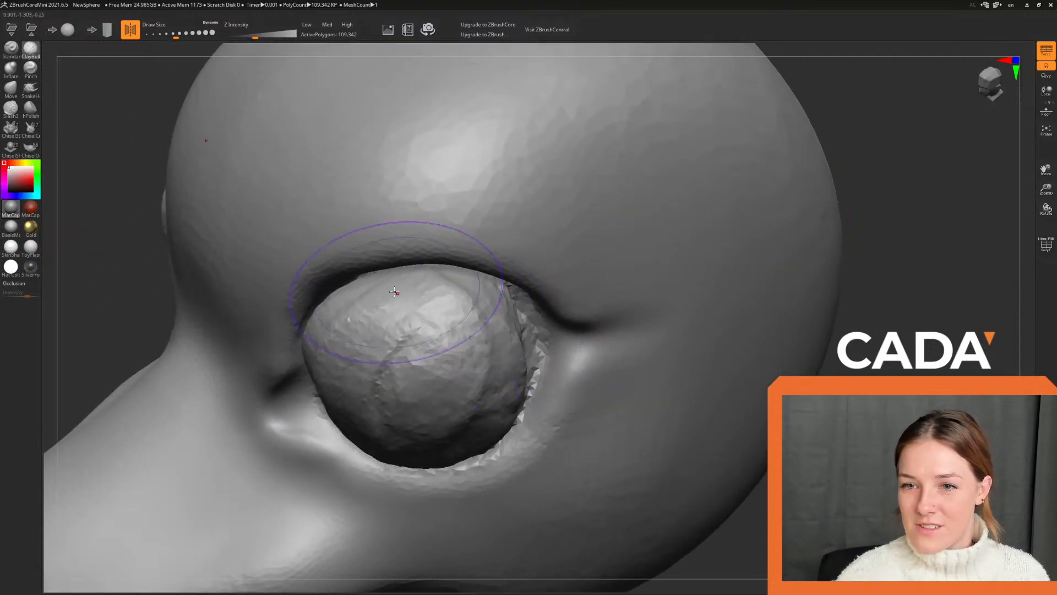
left_click_drag(387, 288, 502, 308)
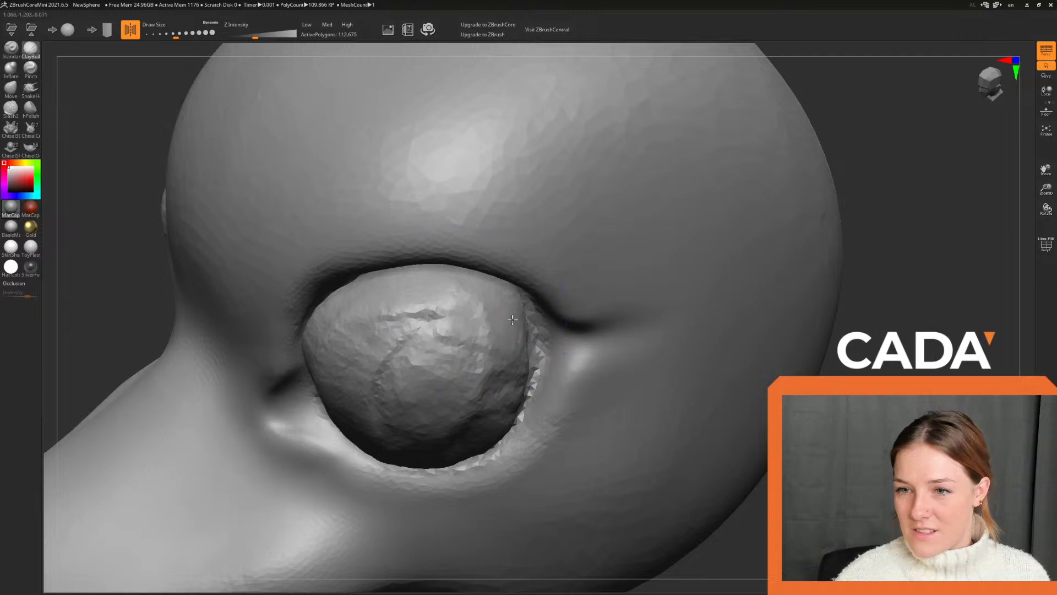
left_click_drag(512, 320, 532, 308)
left_click_drag(876, 309, 787, 264)
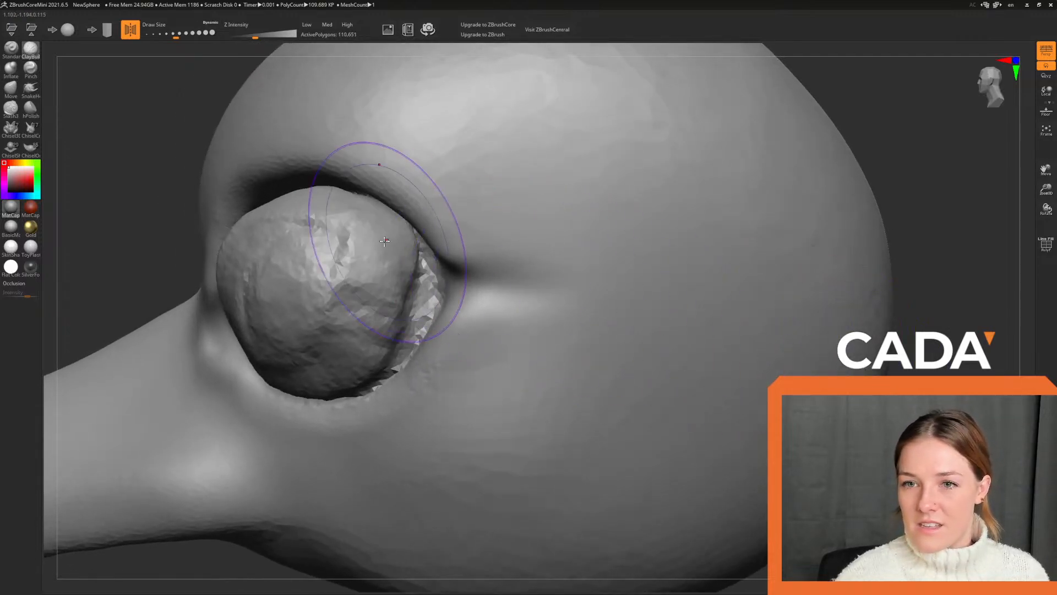
mouse_move(372, 259)
left_mouse_down()
mouse_move(325, 259)
mouse_move(359, 362)
mouse_move(395, 251)
left_mouse_up()
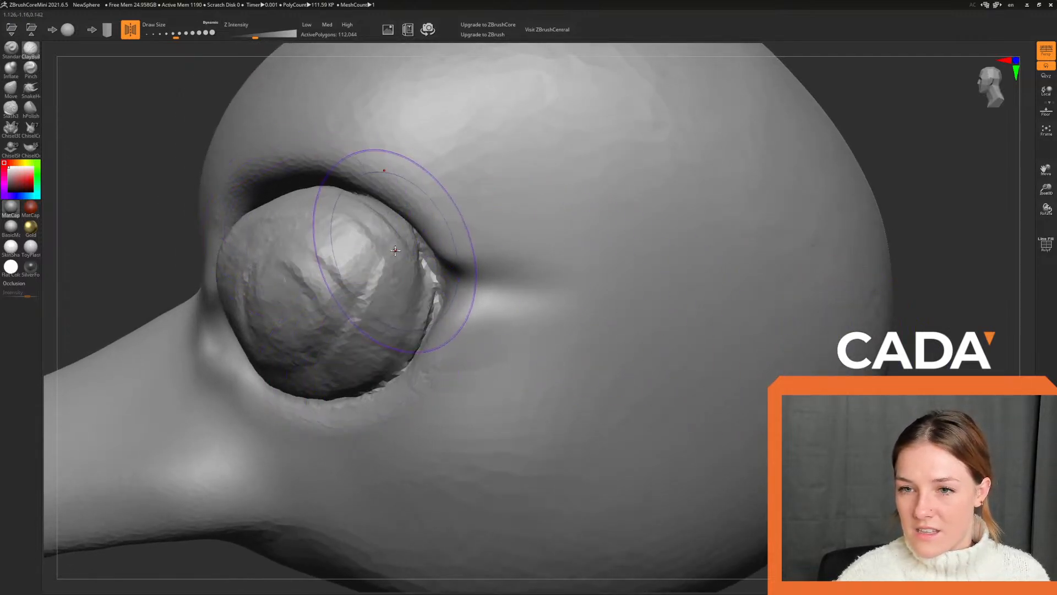
left_click_drag(355, 359, 385, 283)
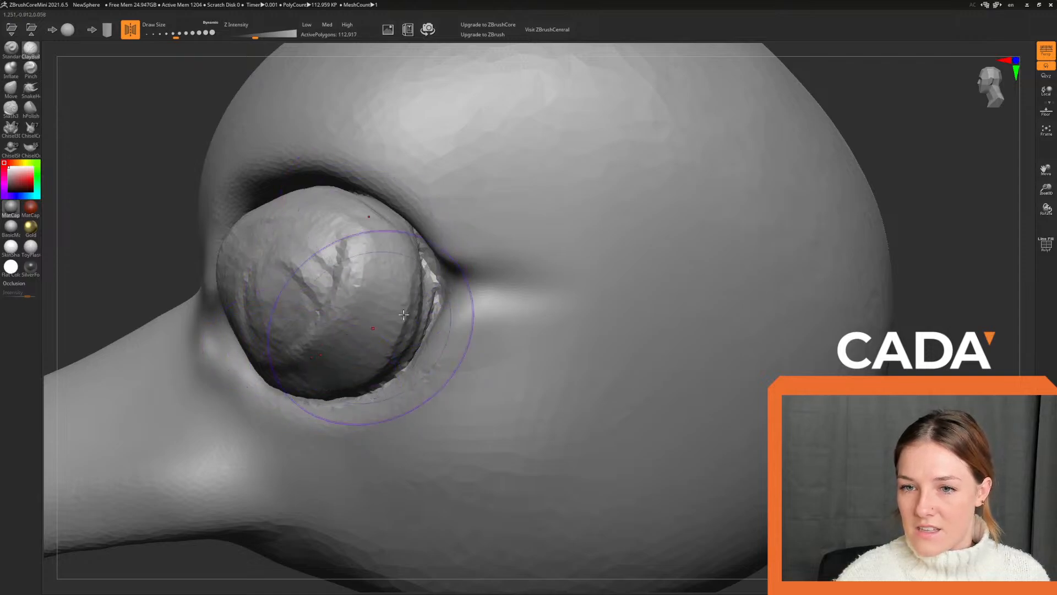
Add clay to the eyeball's outer front and smooth its whole surface into an even, round ball.
left_click_drag(793, 303, 878, 278)
mouse_move(573, 236)
left_mouse_down()
mouse_move(484, 223)
mouse_move(576, 246)
left_mouse_up()
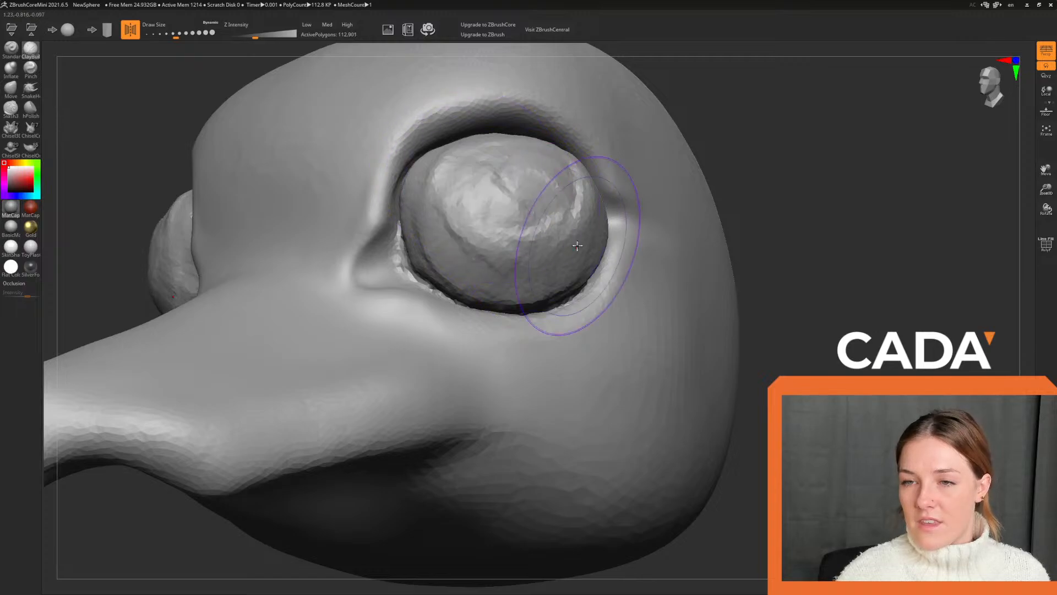
mouse_move(874, 259)
left_mouse_down()
mouse_move(897, 295)
mouse_move(875, 296)
mouse_move(871, 253)
mouse_move(862, 287)
left_mouse_up()
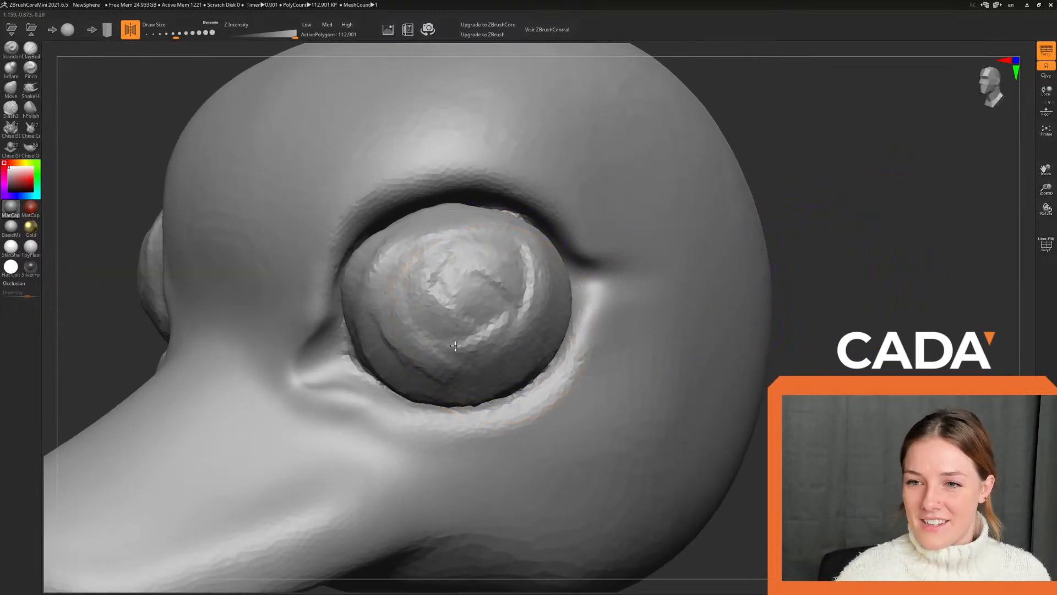
mouse_move(405, 343)
left_mouse_down("shift")
mouse_move(495, 330)
mouse_move(330, 281)
mouse_move(386, 176)
mouse_move(531, 309)
mouse_move(492, 299)
left_mouse_up("shift")
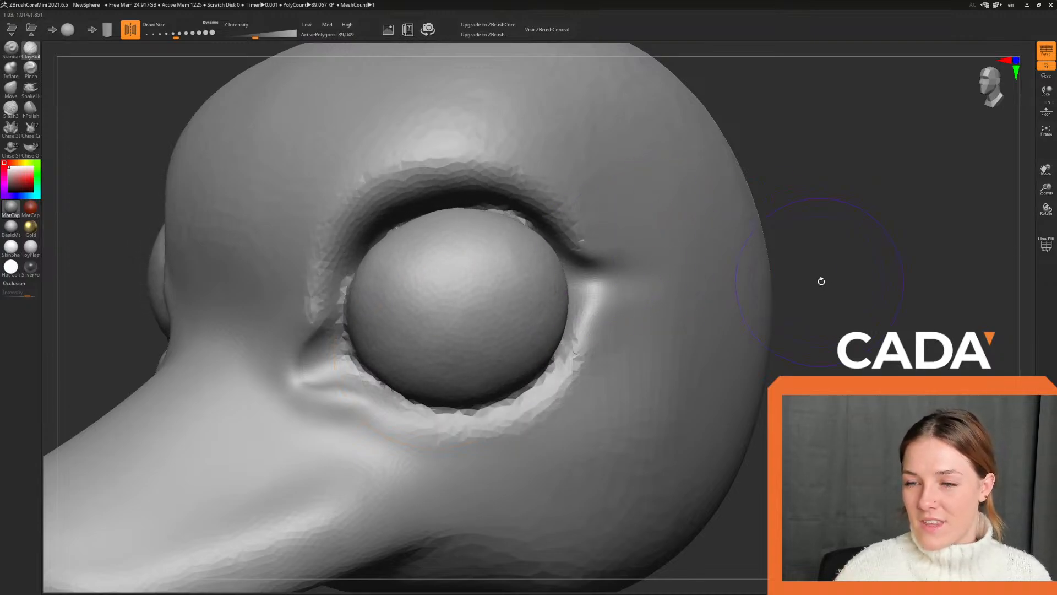
left_click_drag(821, 281, 808, 264)
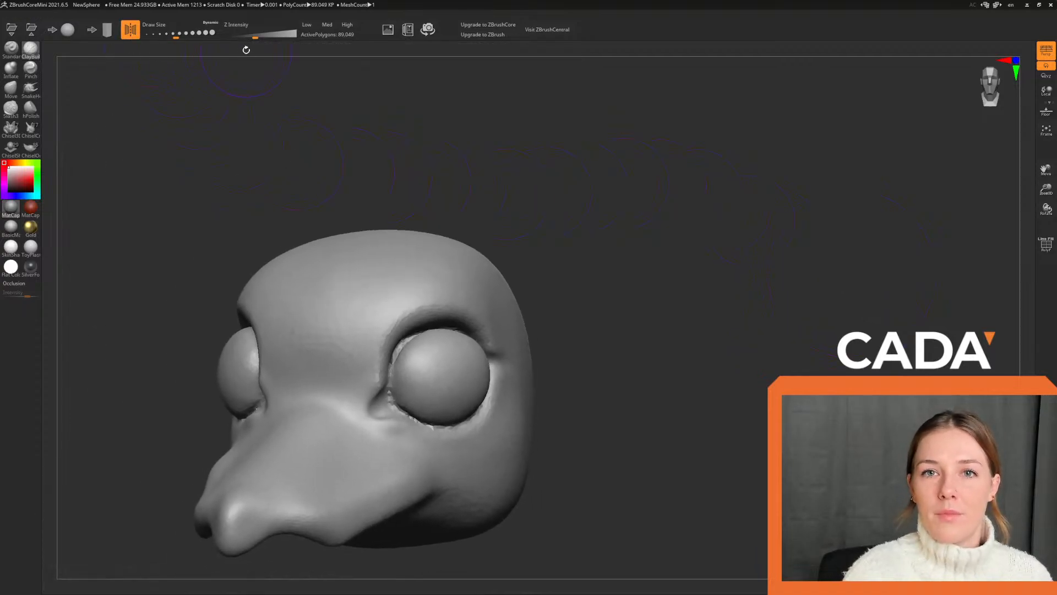
left_click_drag(177, 36, 176, 37)
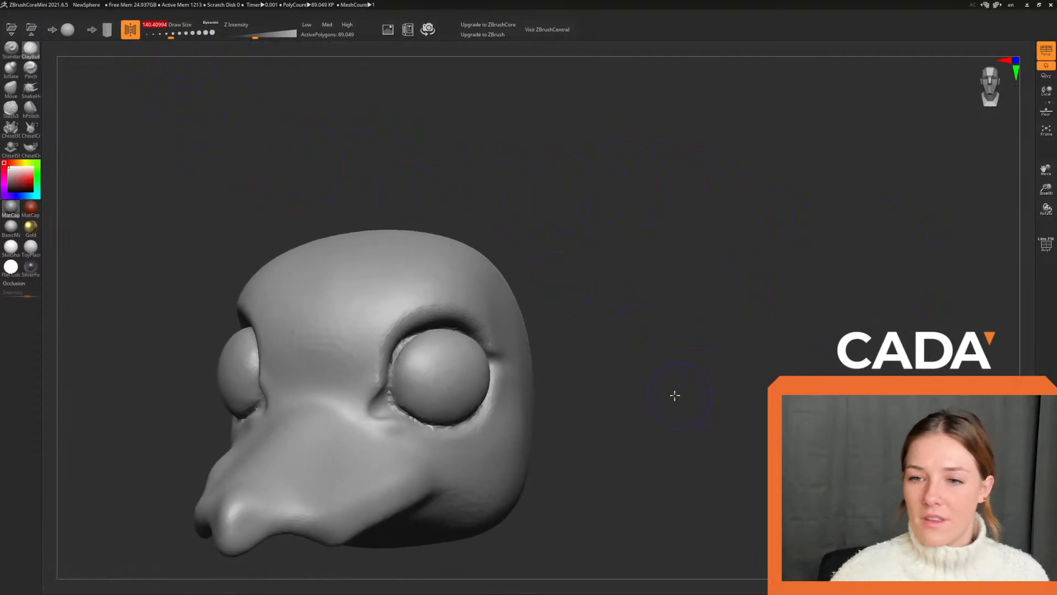
mouse_move(676, 395)
left_mouse_down("alt")
mouse_move(705, 402)
mouse_move(781, 373)
mouse_move(779, 336)
mouse_move(752, 347)
left_mouse_up("alt")
left_click_drag(301, 392, 444, 408)
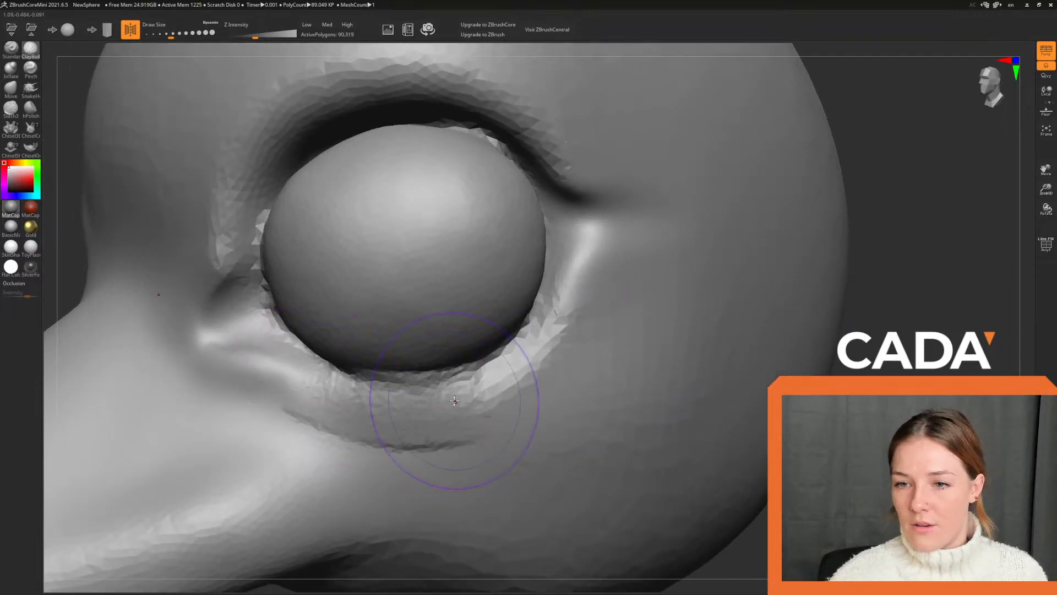
key("ctrl+z")
left_click_drag(310, 393, 424, 415)
key("ctrl+z")
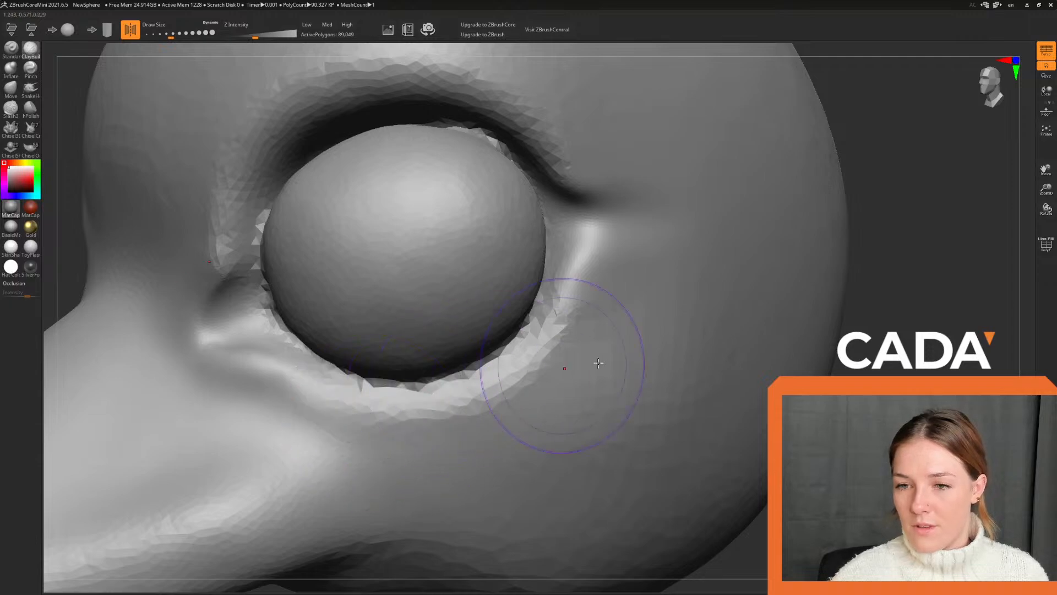
left_click_drag(869, 325, 864, 265)
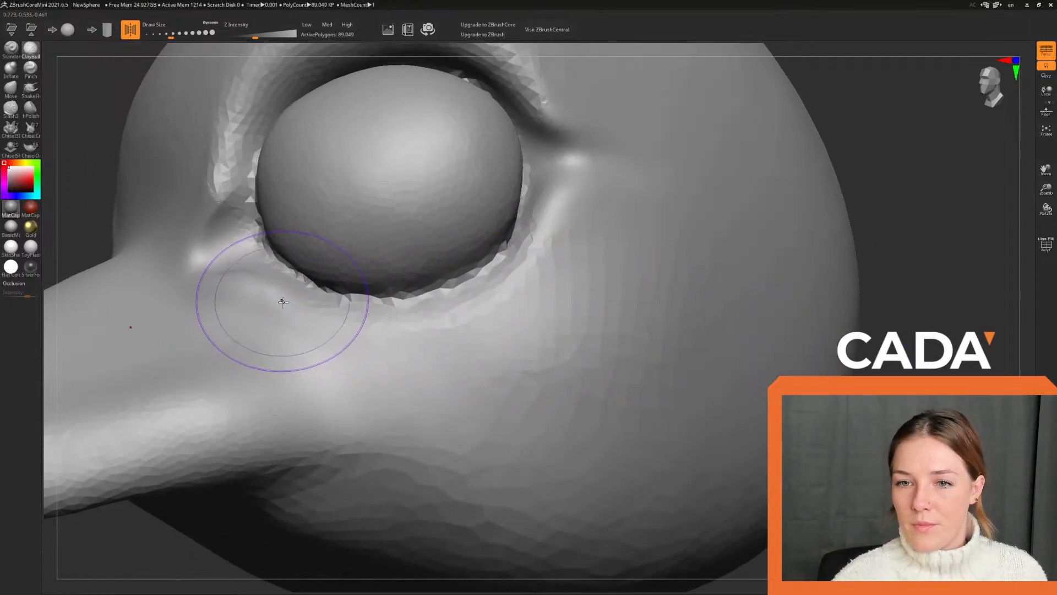
mouse_move(280, 303)
left_mouse_down()
mouse_move(344, 325)
mouse_move(290, 316)
mouse_move(338, 338)
left_mouse_up()
key("ctrl+z")
key("ctrl+z")
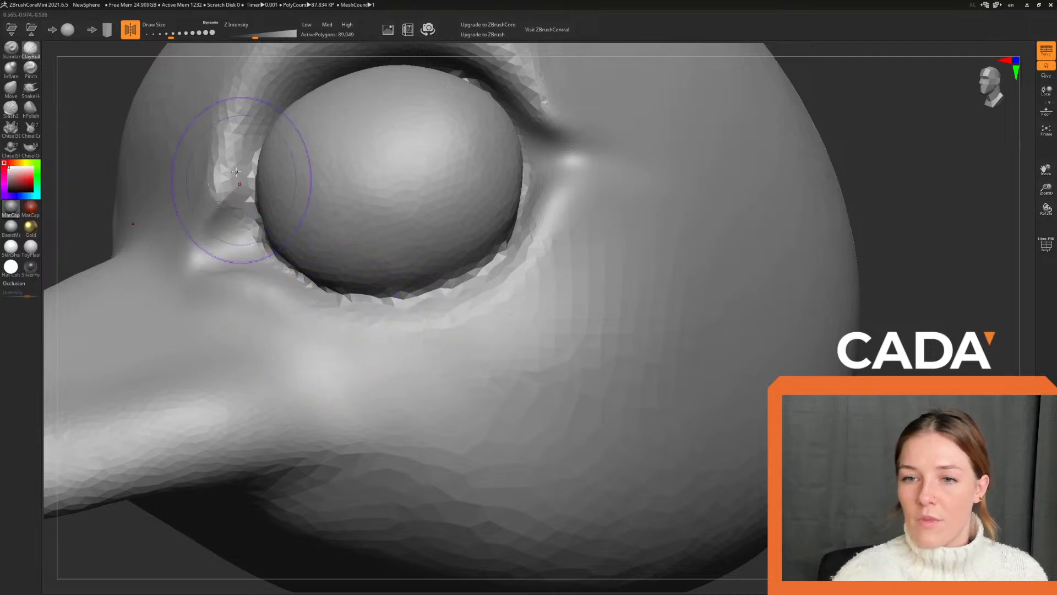
Set the ClayBuildup draw size to about 120 and build a raised lower eyelid from the inner to the outer eye corner.
left_click_drag(171, 26, 167, 26)
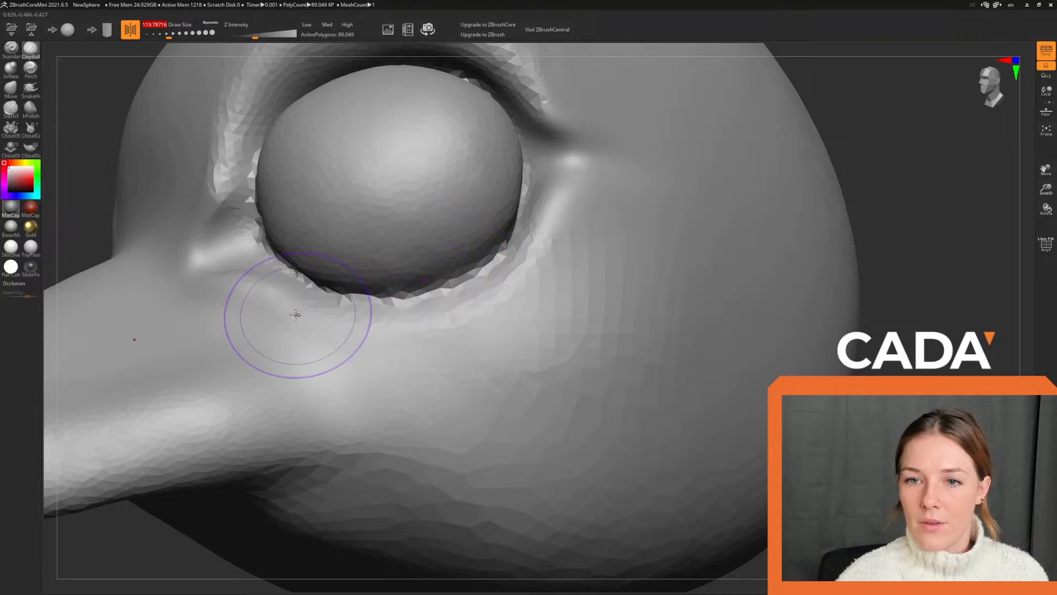
mouse_move(280, 302)
left_mouse_down()
mouse_move(358, 319)
mouse_move(492, 297)
left_mouse_up()
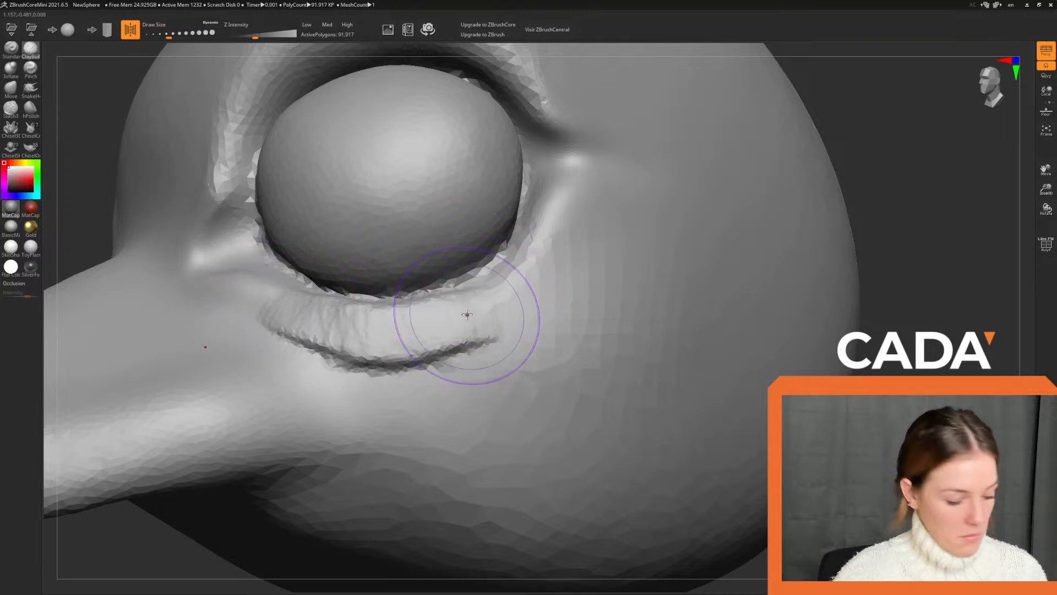
key("ctrl+z")
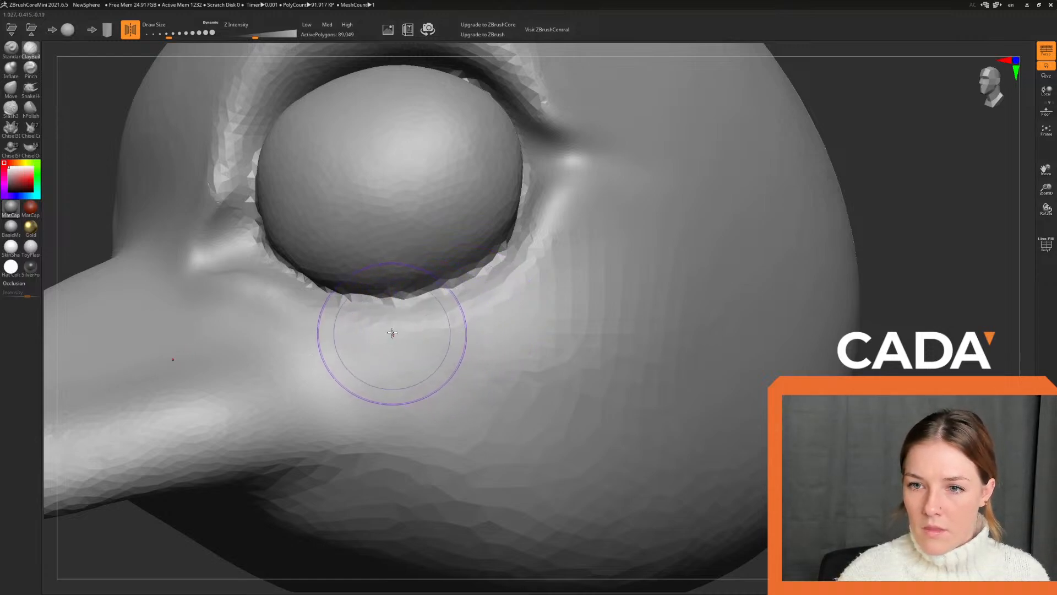
mouse_move(392, 332)
left_mouse_down()
mouse_move(465, 316)
mouse_move(547, 256)
mouse_move(559, 183)
left_mouse_up()
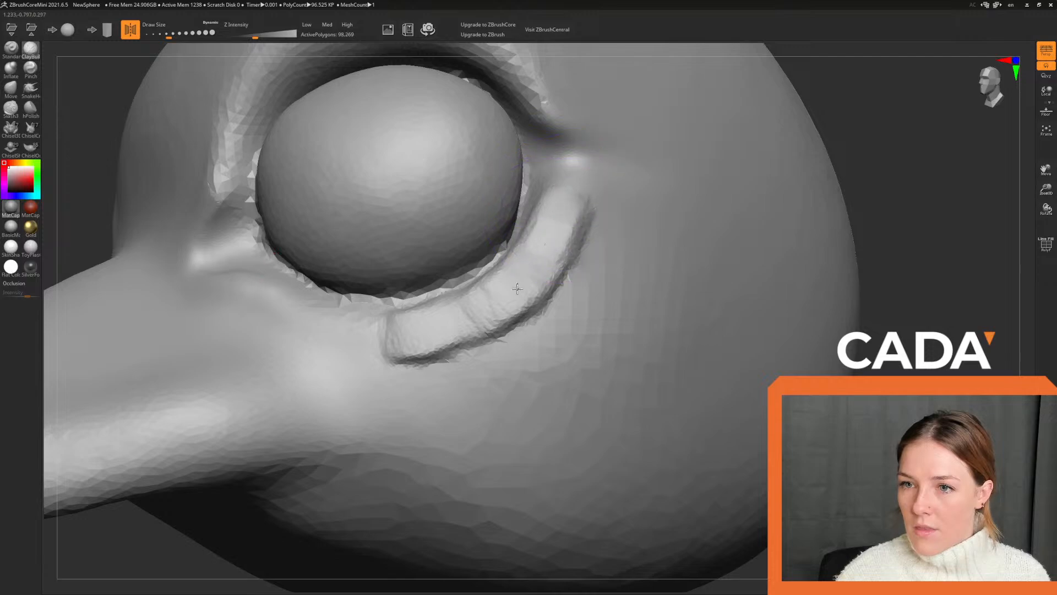
mouse_move(518, 289)
left_mouse_down()
mouse_move(393, 324)
mouse_move(307, 331)
mouse_move(342, 335)
mouse_move(236, 284)
mouse_move(358, 323)
mouse_move(425, 331)
mouse_move(548, 253)
mouse_move(551, 236)
mouse_move(435, 335)
mouse_move(455, 308)
mouse_move(307, 319)
mouse_move(291, 309)
left_mouse_up()
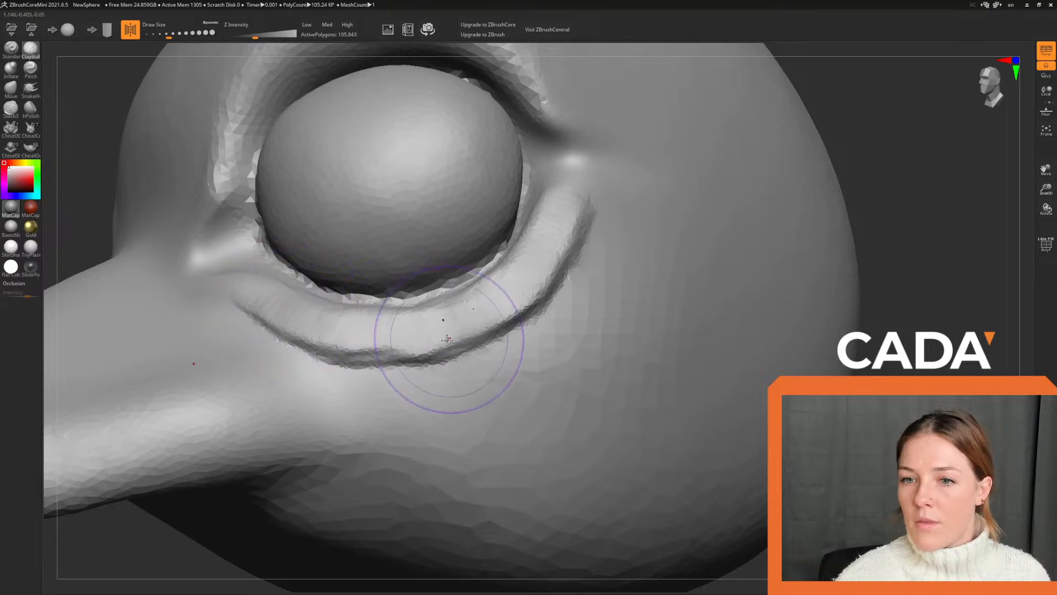
mouse_move(911, 179)
left_mouse_down()
mouse_move(904, 165)
mouse_move(934, 179)
mouse_move(906, 174)
left_mouse_up()
mouse_move(486, 354)
left_mouse_down()
mouse_move(600, 366)
mouse_move(581, 351)
mouse_move(606, 347)
left_mouse_up()
mouse_move(793, 257)
left_mouse_down()
mouse_move(778, 231)
mouse_move(771, 259)
mouse_move(841, 187)
mouse_move(840, 318)
left_mouse_up()
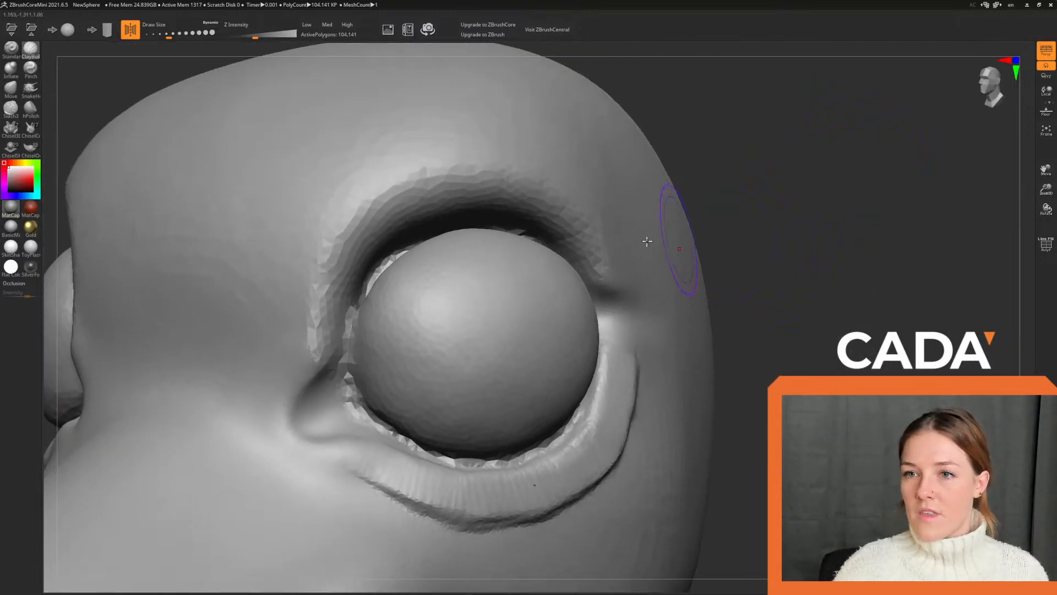
Build a raised upper eyelid rim arching over the eyeball from the inner to the outer eye corner.
left_click_drag(317, 307, 405, 179)
key("ctrl+z")
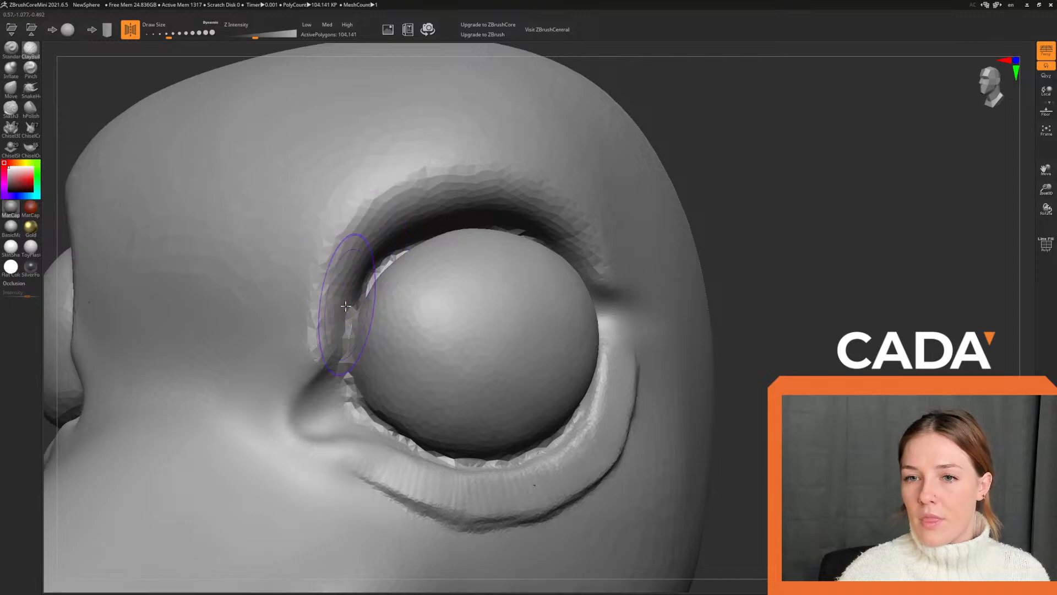
mouse_move(325, 306)
left_mouse_down()
mouse_move(344, 266)
mouse_move(467, 193)
left_mouse_up()
left_click_drag(354, 272, 517, 189)
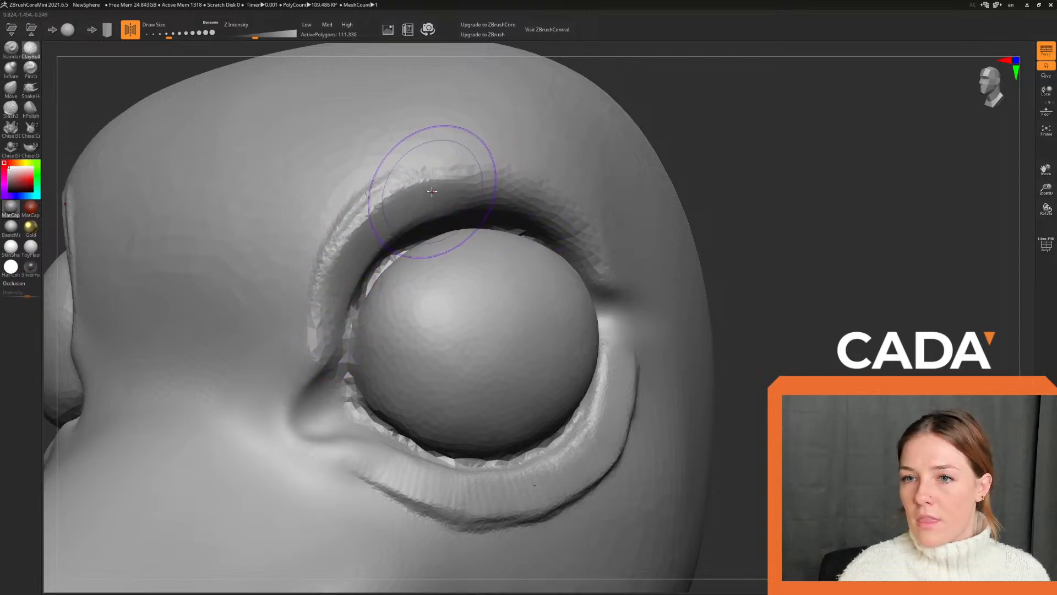
mouse_move(434, 189)
left_mouse_down()
mouse_move(534, 203)
mouse_move(599, 249)
left_mouse_up()
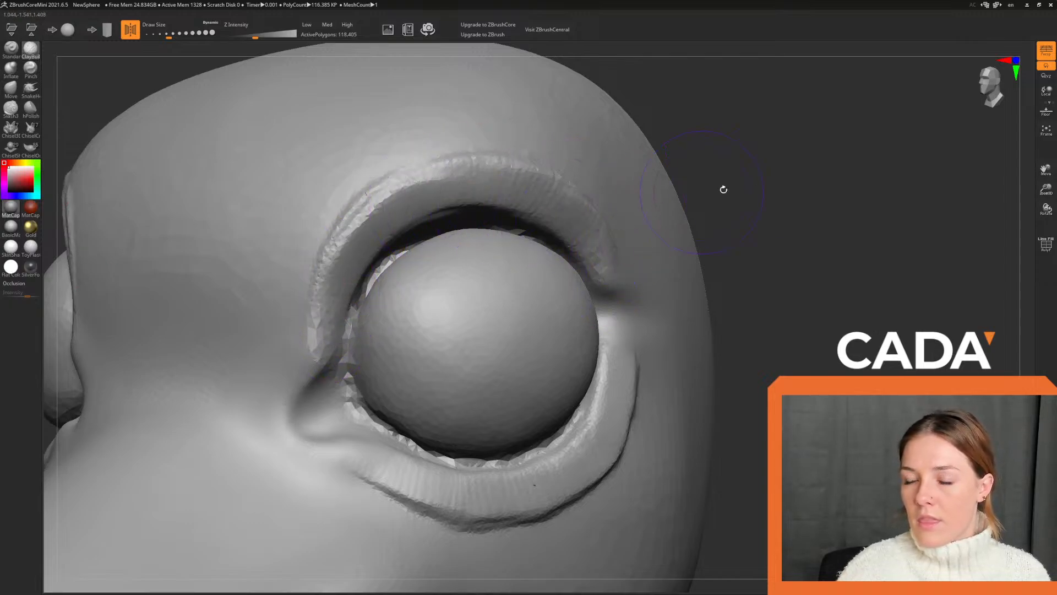
left_click_drag(724, 188, 765, 196)
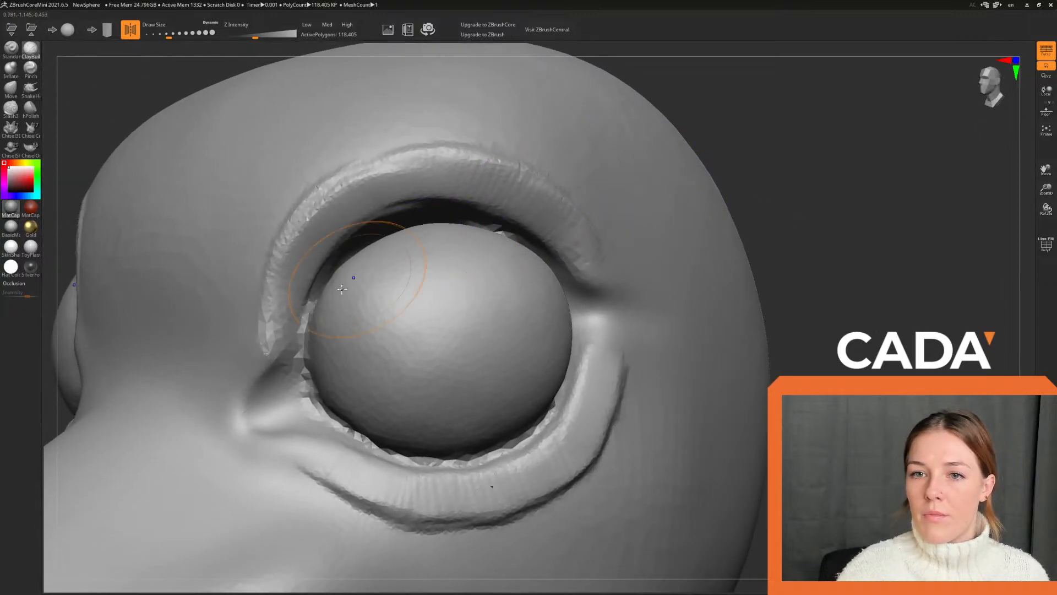
left_click_drag(255, 291, 299, 208, "shift")
key("ctrl+z")
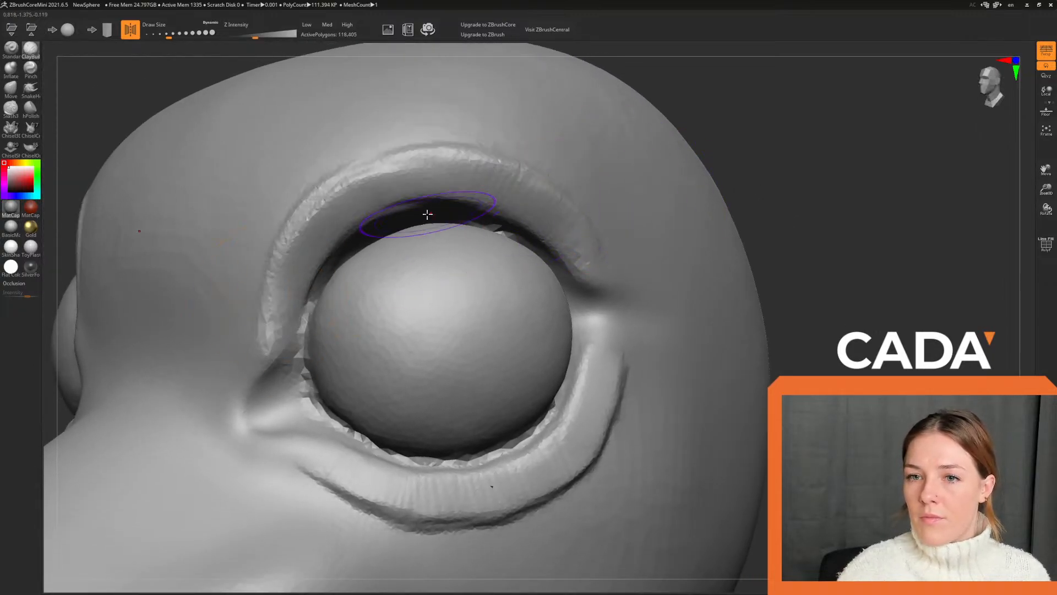
left_click_drag(161, 37, 159, 36)
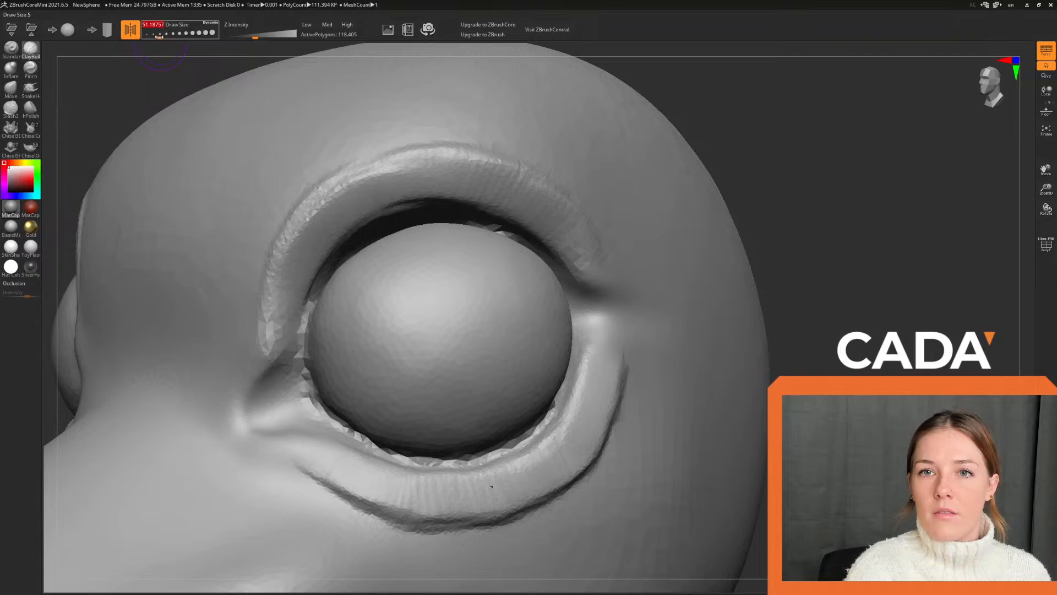
left_click_drag(257, 37, 261, 36)
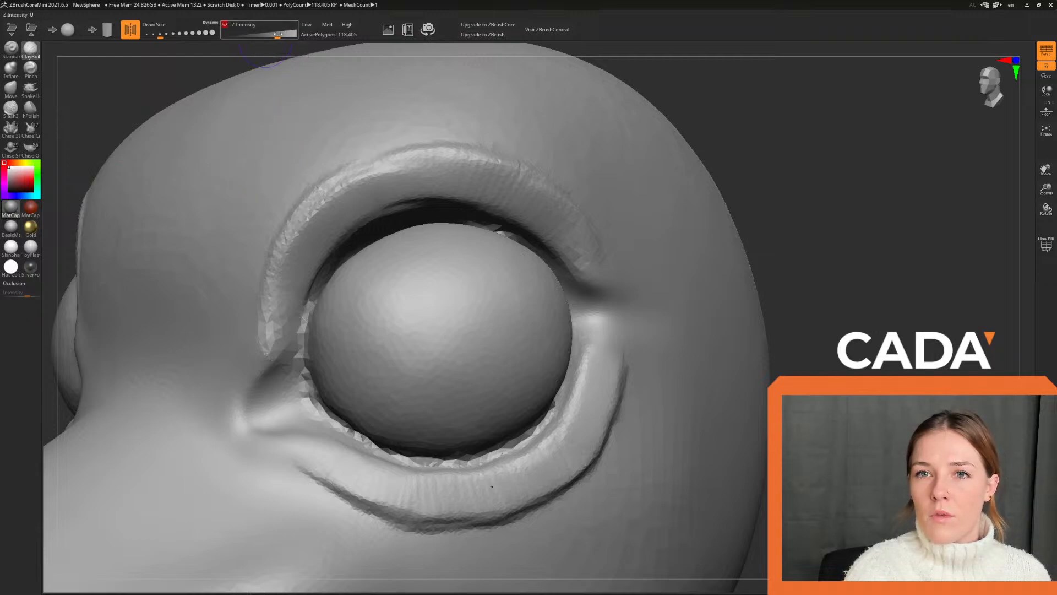
left_click_drag(263, 33, 254, 34)
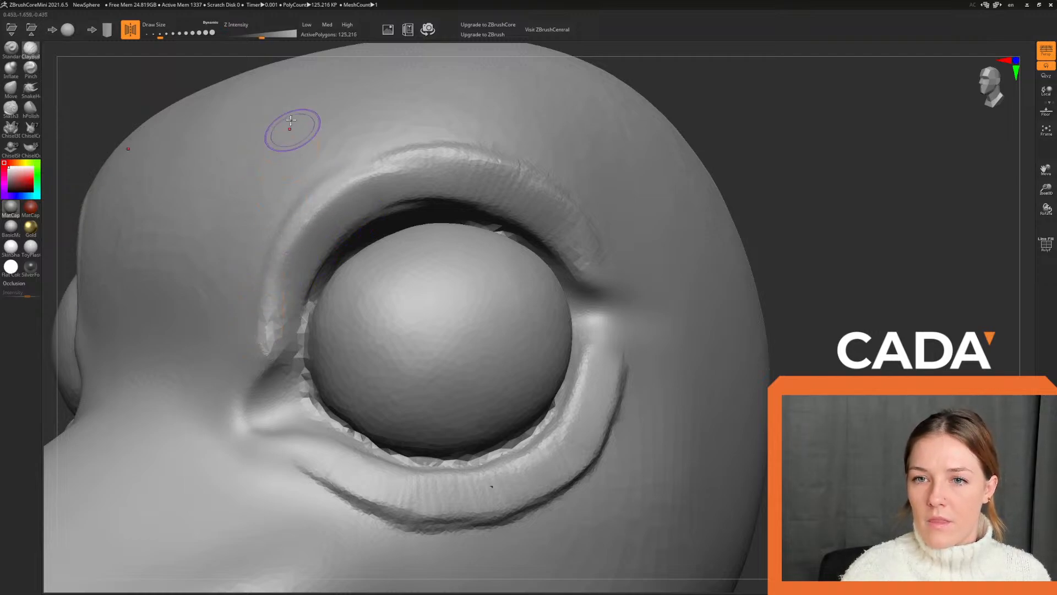
key("ctrl+z")
left_click_drag(266, 36, 268, 37)
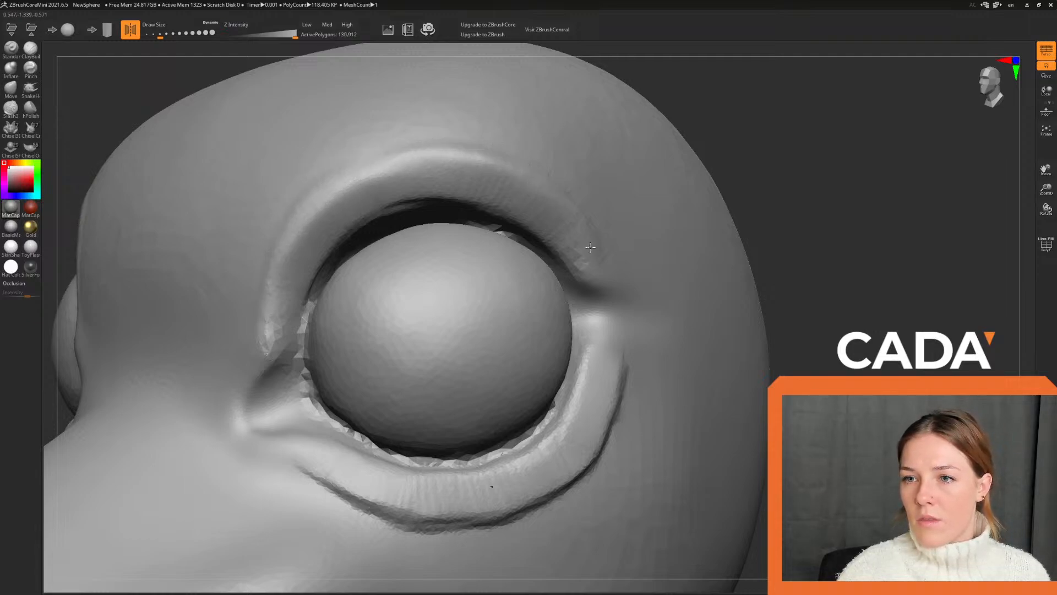
key("ctrl+z")
Set the draw size to about 101 and smooth the upper eyelid rim into the brow.
left_click_drag(159, 35, 162, 36)
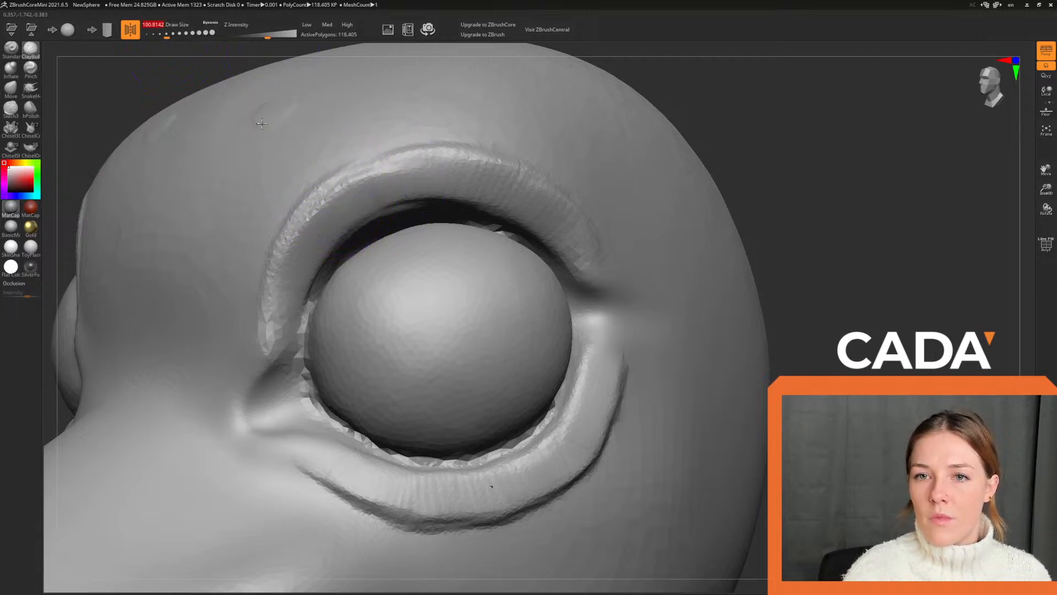
left_click_drag(278, 112, 198, 264)
key("ctrl+z")
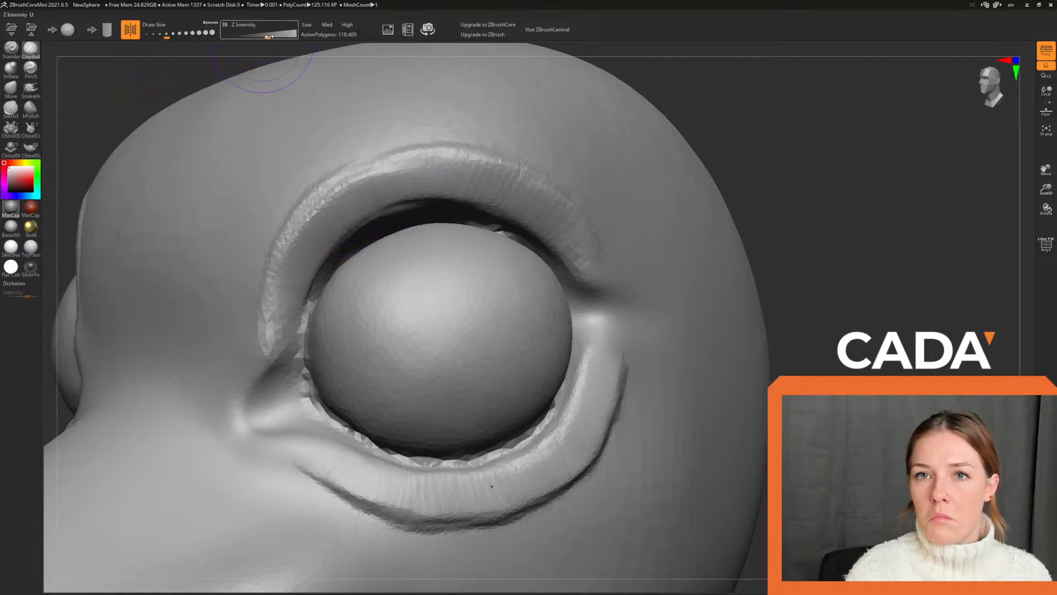
left_click(168, 35)
left_click_drag(247, 295, 306, 170, "shift")
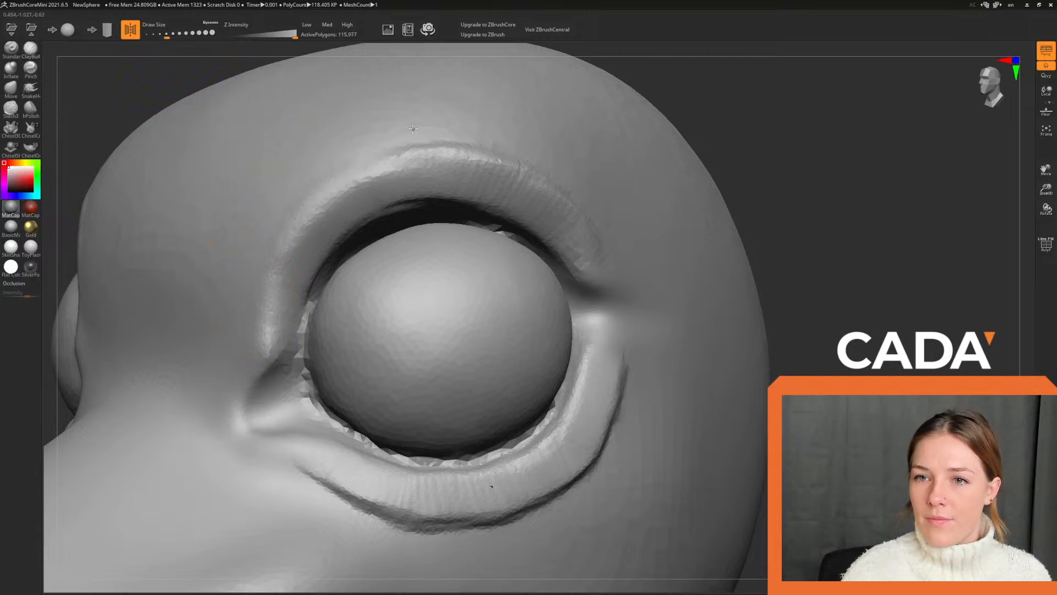
left_click_drag(413, 129, 431, 137, "shift")
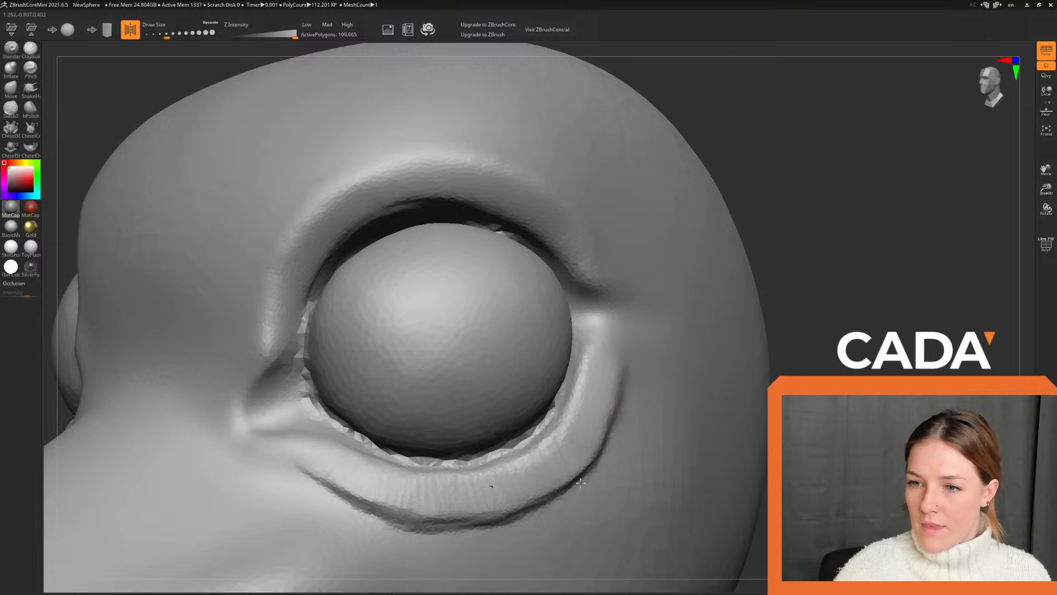
Smooth the lower eyelid's outer edge into the cheek along its full curve below the eyeball.
left_click_drag(581, 483, 516, 542, "shift")
left_click_drag(917, 316, 913, 307)
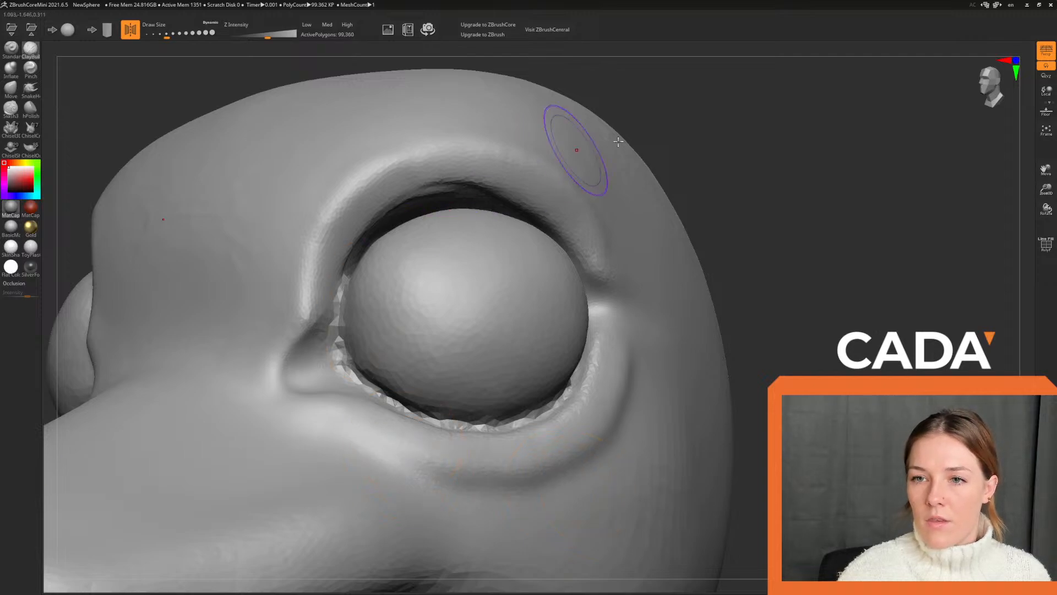
mouse_move(773, 144)
left_mouse_down()
mouse_move(752, 163)
mouse_move(746, 154)
left_mouse_up()
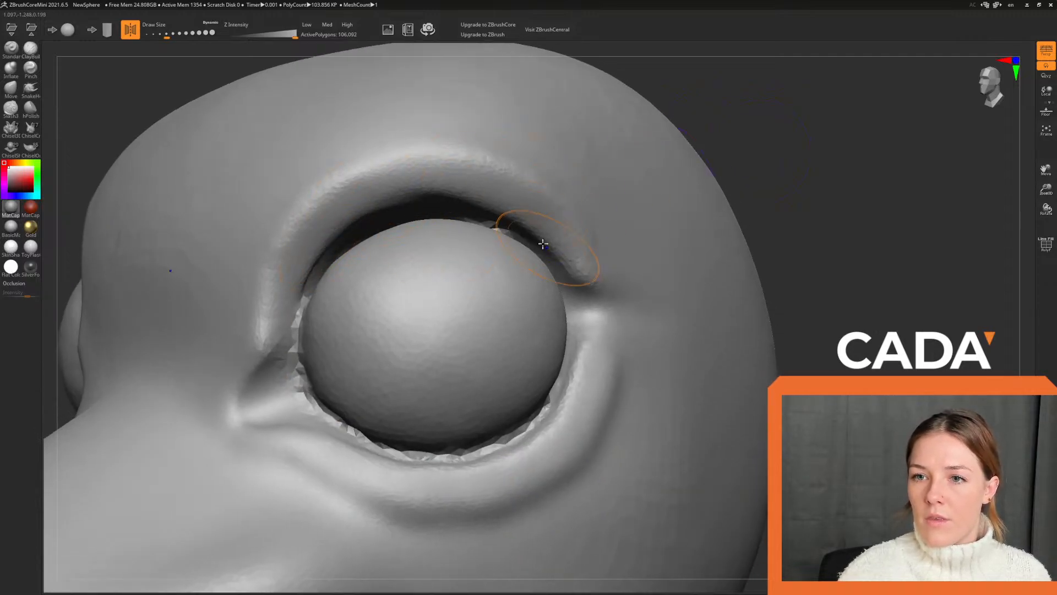
Reduce the draw size and smooth the jagged crease between the eyeball and the lower eyelid, around to the outer eye corner.
left_click_drag(167, 35, 164, 35)
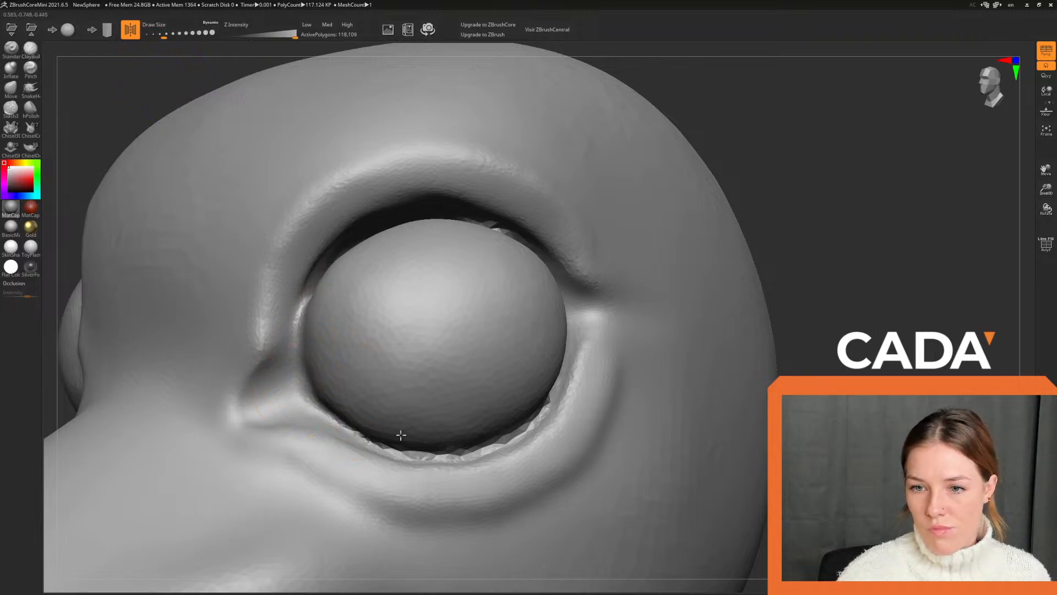
left_click_drag(540, 372, 541, 403)
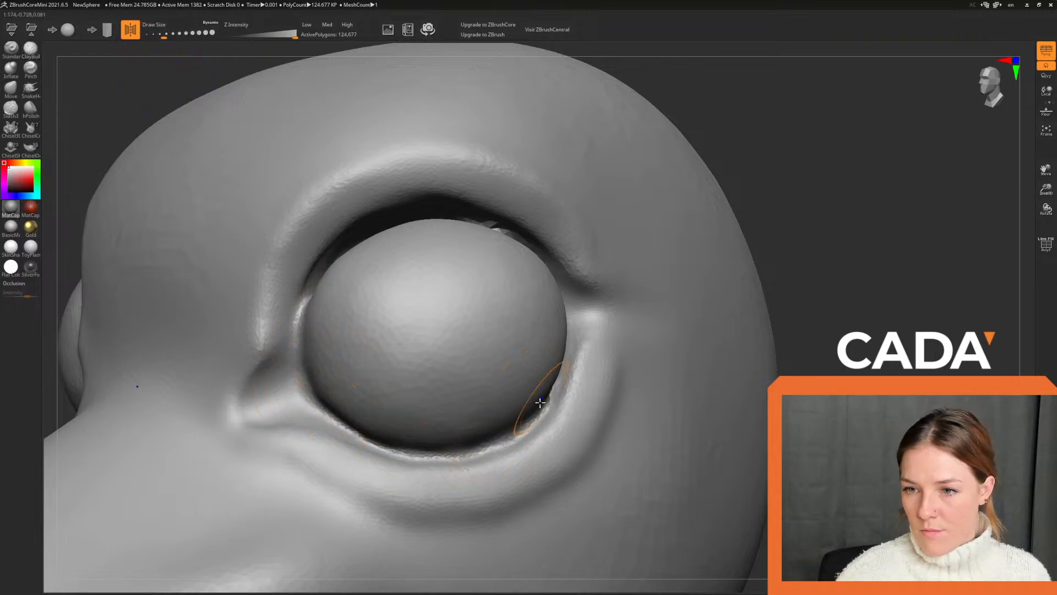
left_click_drag(864, 181, 807, 231)
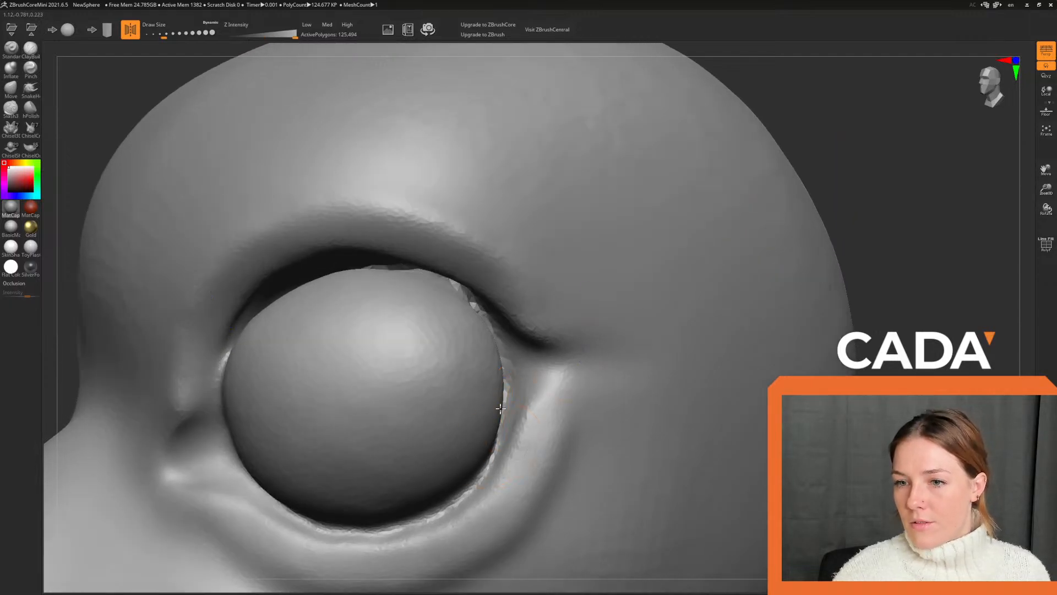
left_click_drag(872, 185, 837, 198)
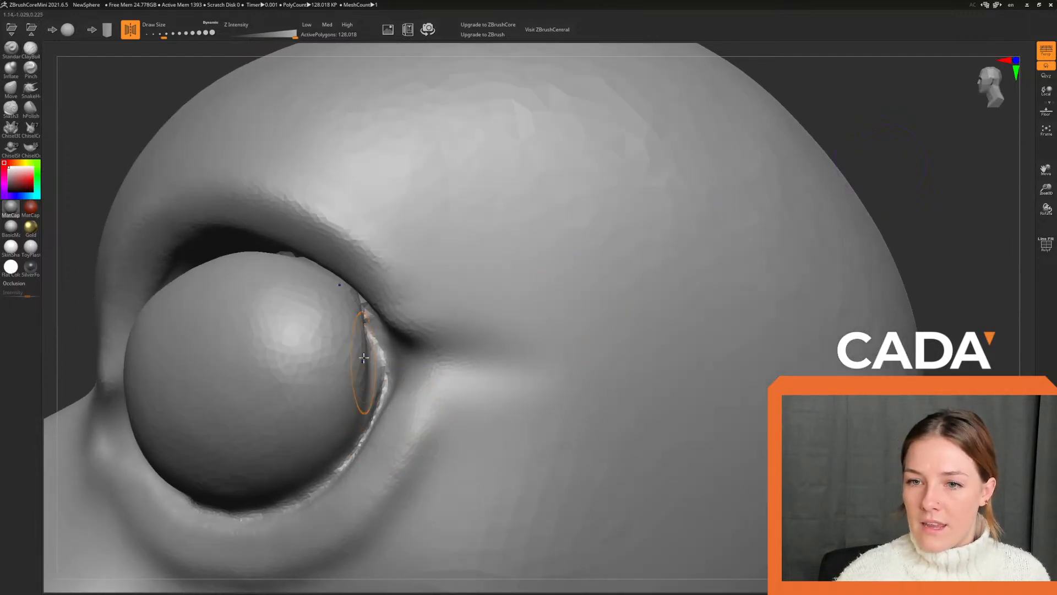
left_click_drag(364, 358, 354, 319)
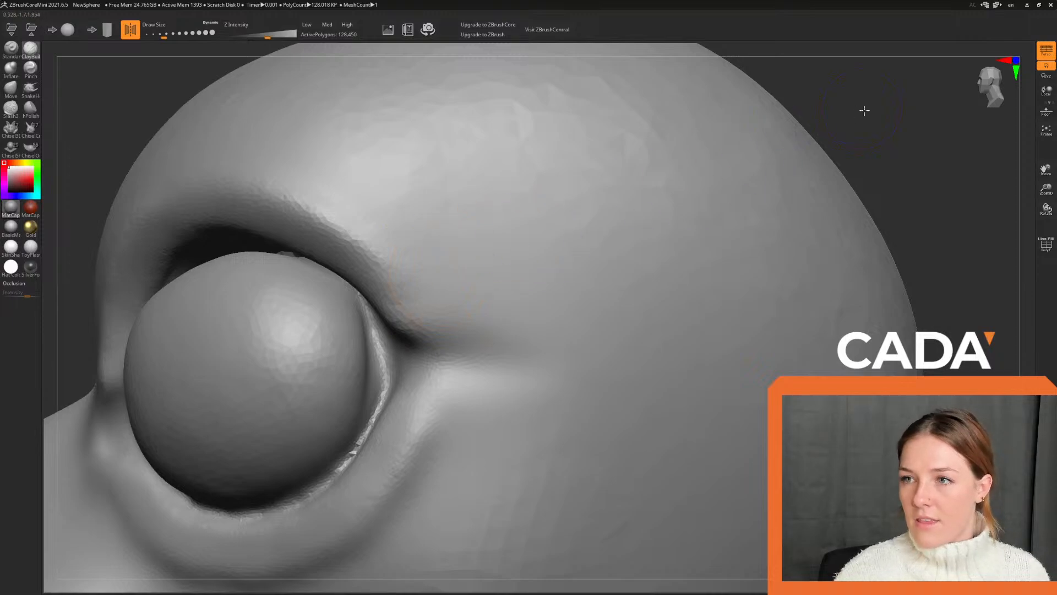
left_click_drag(864, 111, 886, 115)
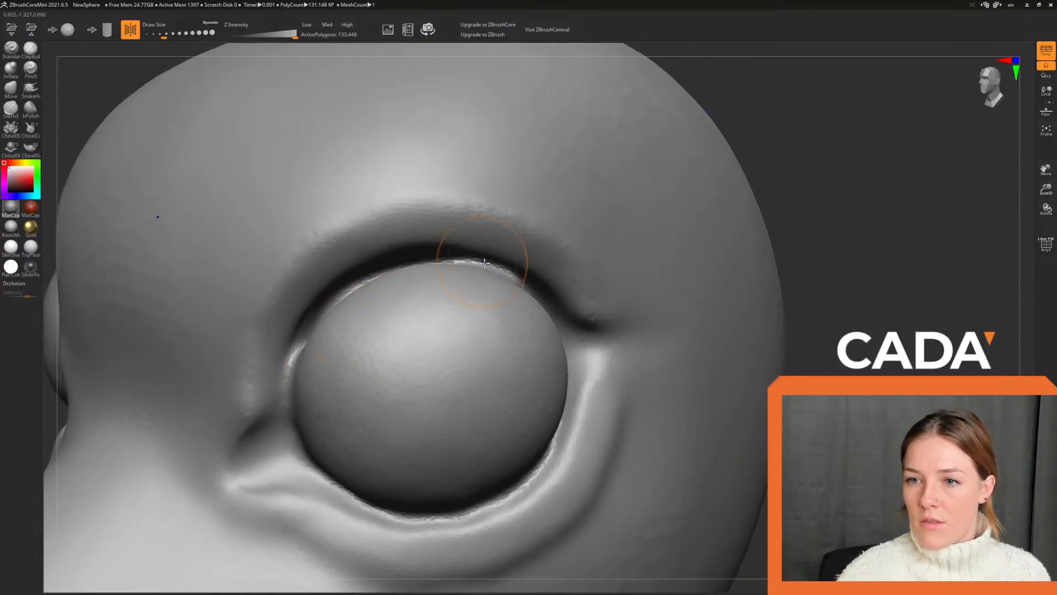
Smooth the jagged crease between the eyeball and the upper eyelid, from the inner to the outer eye corner.
left_click_drag(826, 236, 856, 193)
left_click_drag(782, 255, 842, 297, "alt")
mouse_move(390, 319)
left_mouse_down()
mouse_move(403, 260)
mouse_move(472, 189)
left_mouse_up()
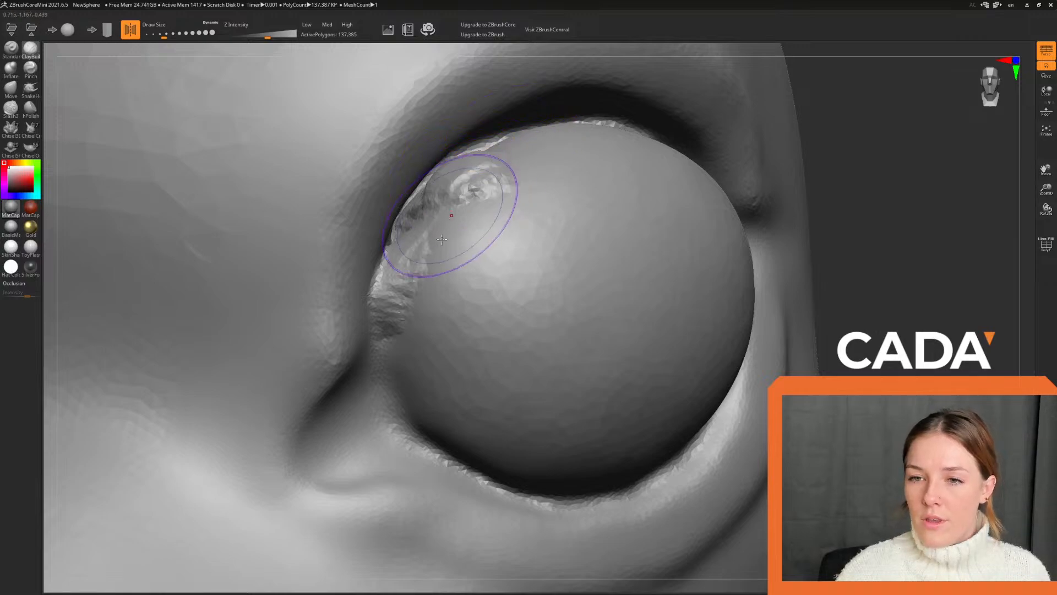
key("ctrl+z")
mouse_move(523, 138)
left_mouse_down()
mouse_move(414, 204)
mouse_move(380, 296)
left_mouse_up()
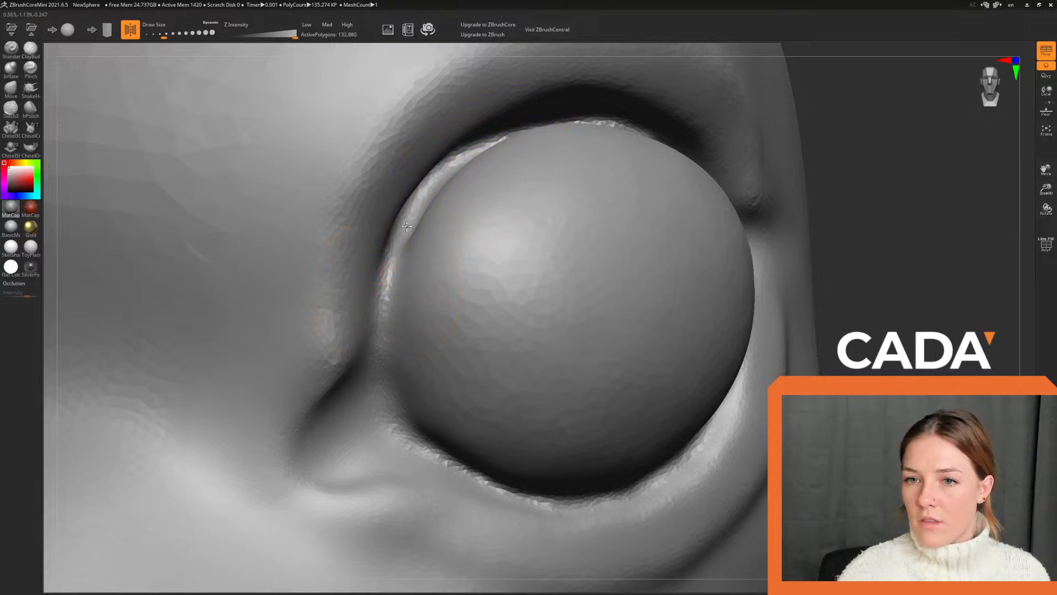
left_click_drag(885, 215, 876, 237)
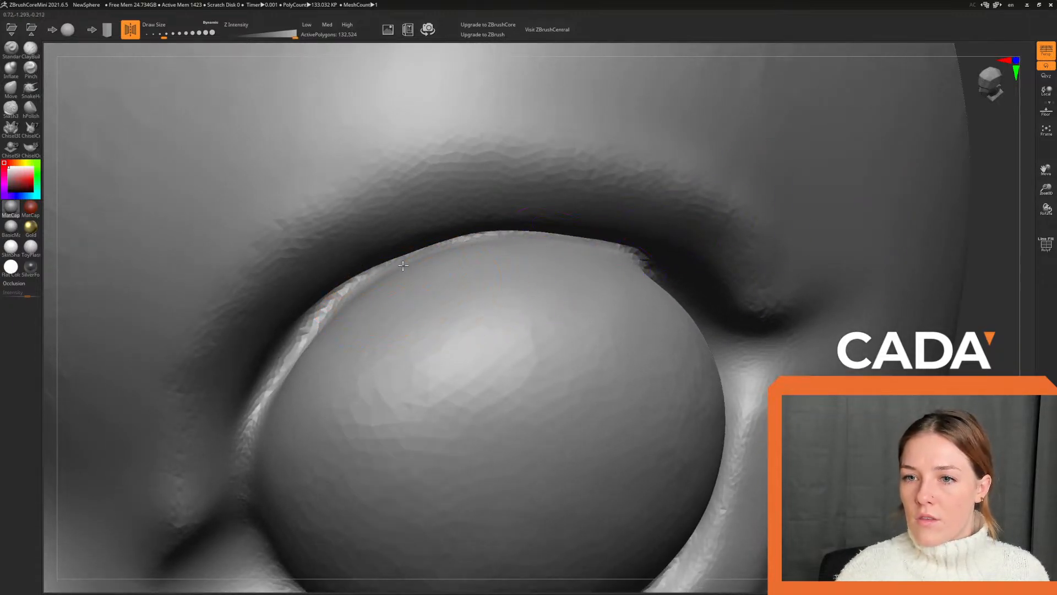
mouse_move(954, 300)
left_mouse_down()
mouse_move(973, 316)
mouse_move(948, 303)
left_mouse_up()
left_click_drag(489, 193, 590, 302, "shift")
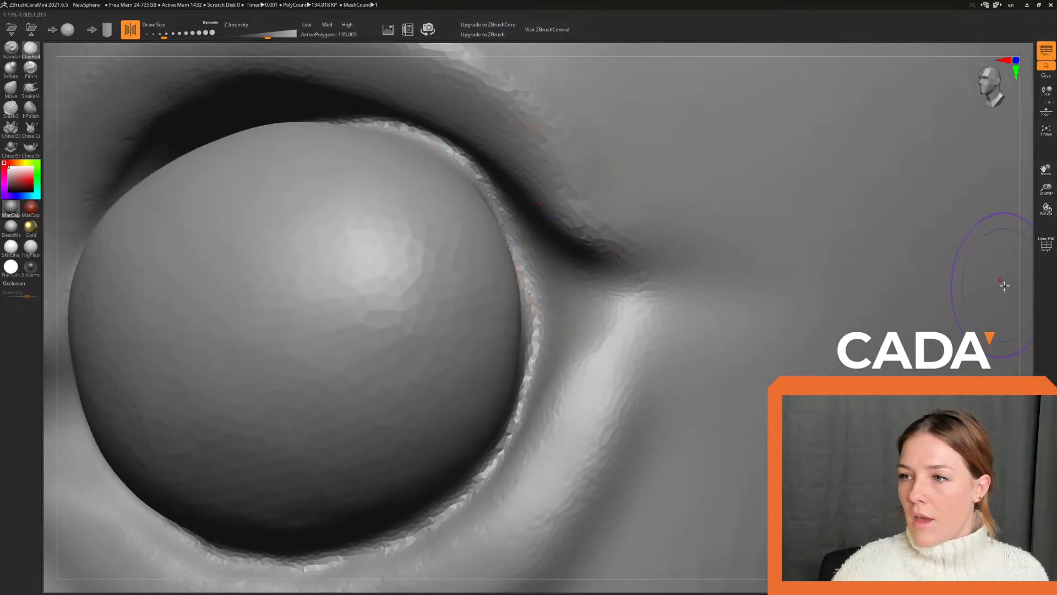
Increase the draw size and soften the raised lower eyelid so it blends into the cheek and snout base.
left_click_drag(1023, 281, 817, 262, "alt")
key("shift")
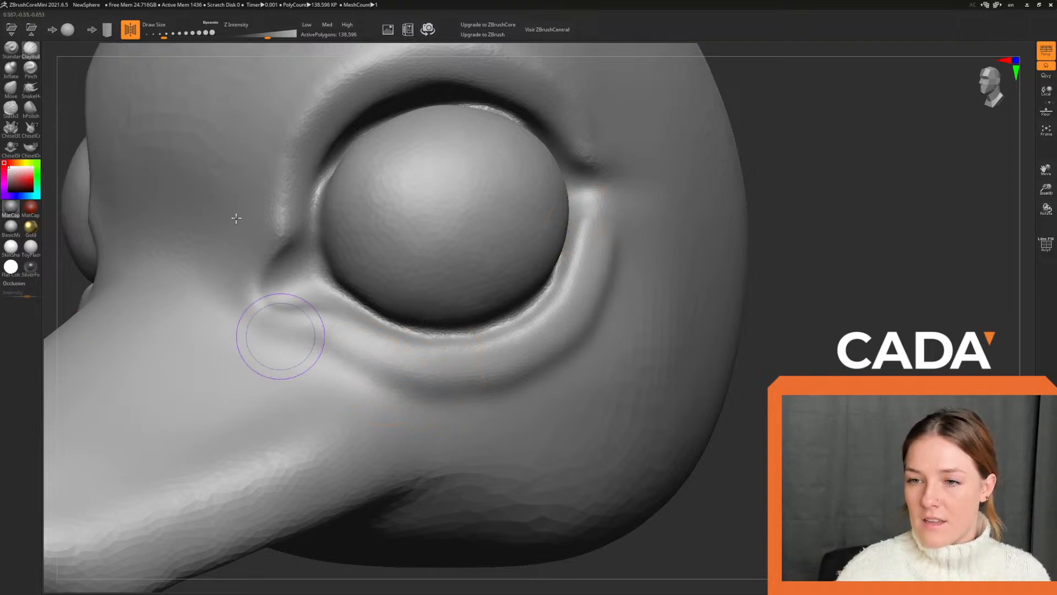
left_click_drag(164, 34, 170, 33)
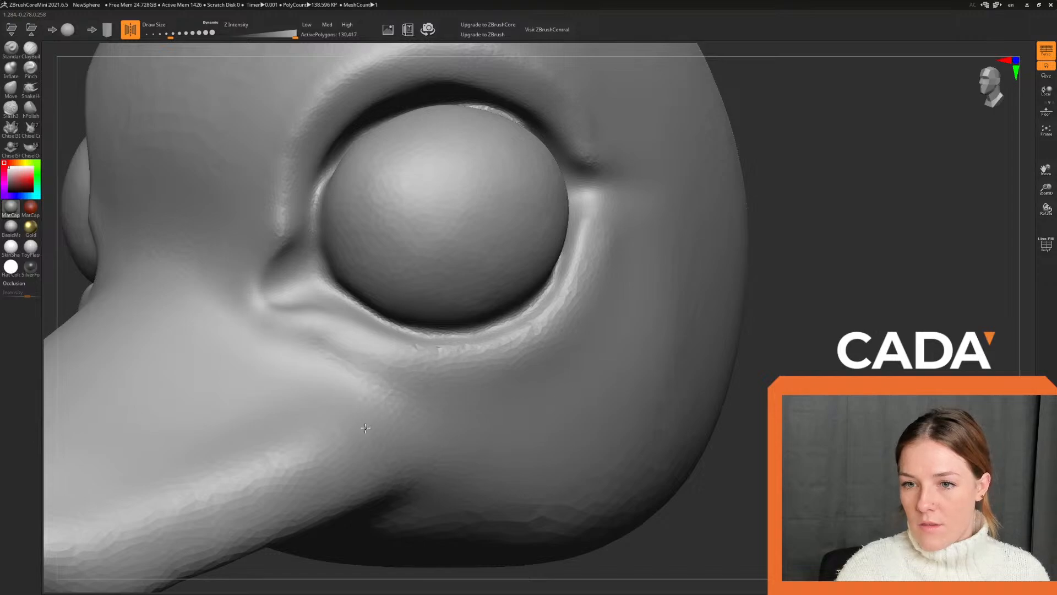
left_click_drag(738, 375, 900, 232)
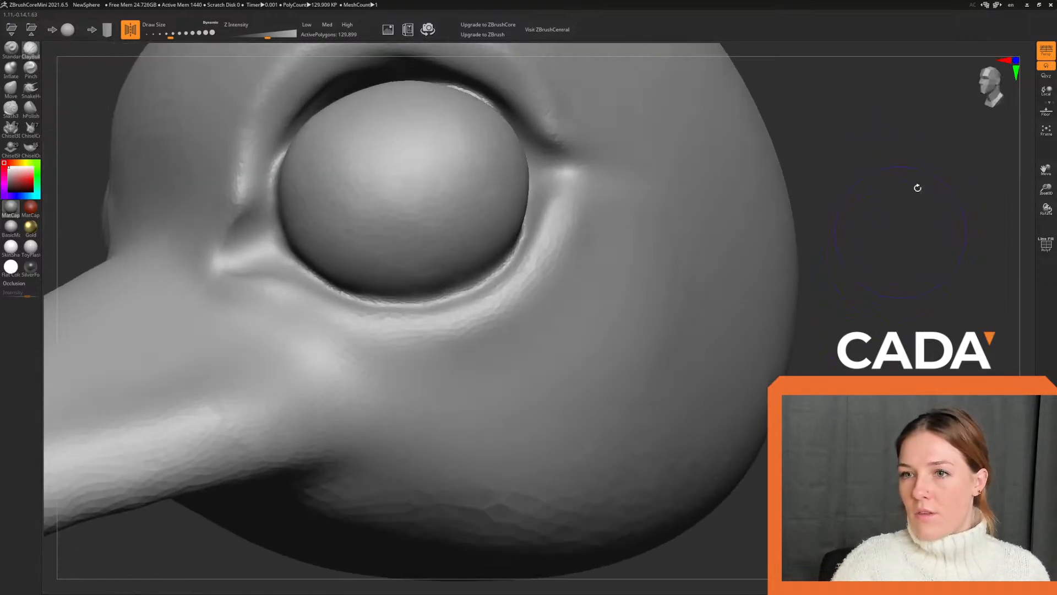
Pull the upper eyelid rim down toward the eyeball using the Move brush at a reduced draw size.
left_click_drag(992, 87, 1011, 77)
left_click_drag(869, 134, 926, 241, "alt")
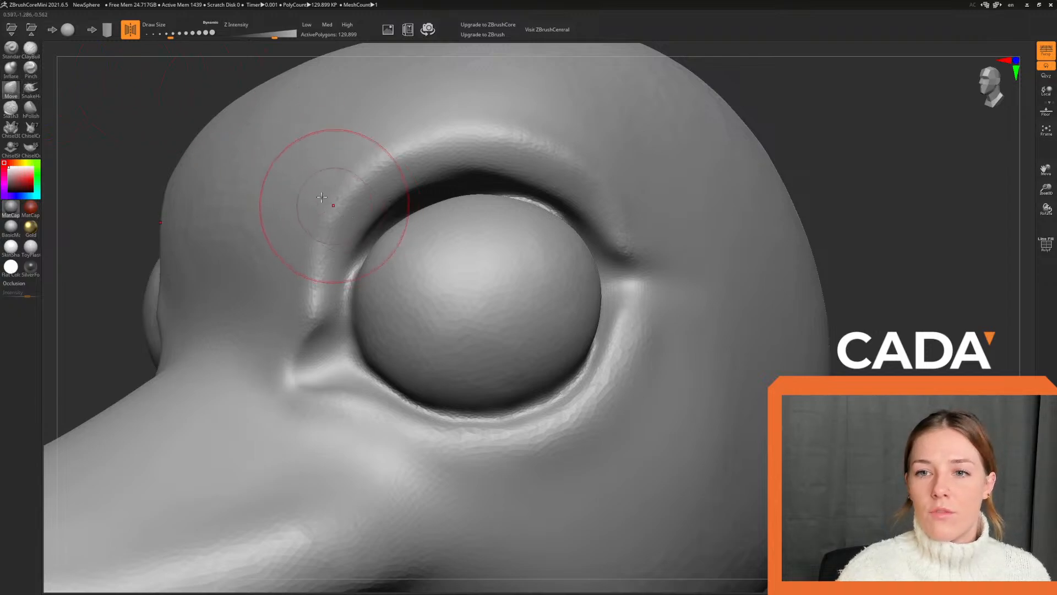
left_click_drag(183, 40, 173, 37)
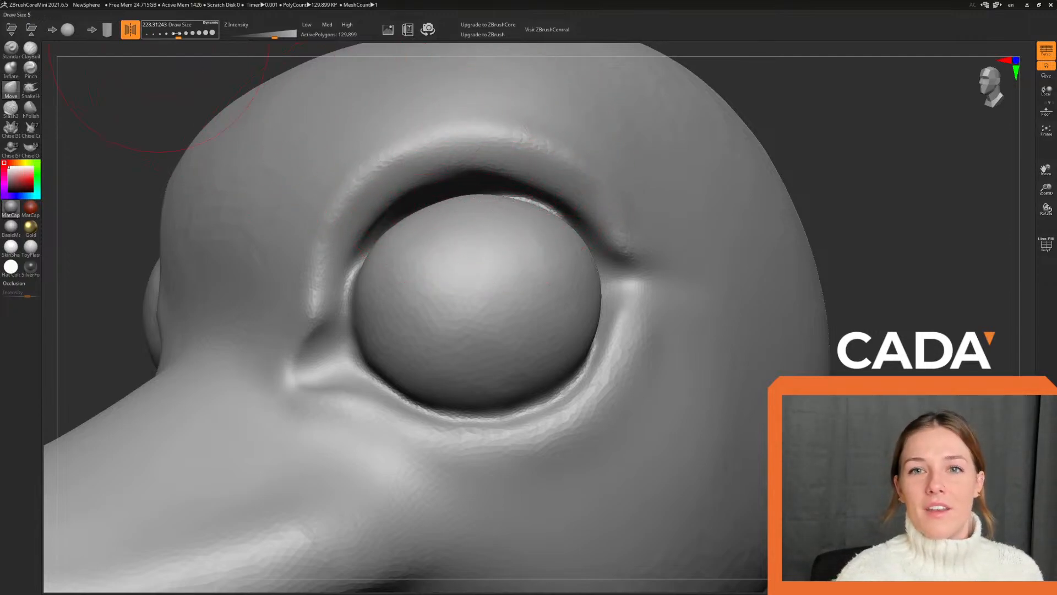
key("[")
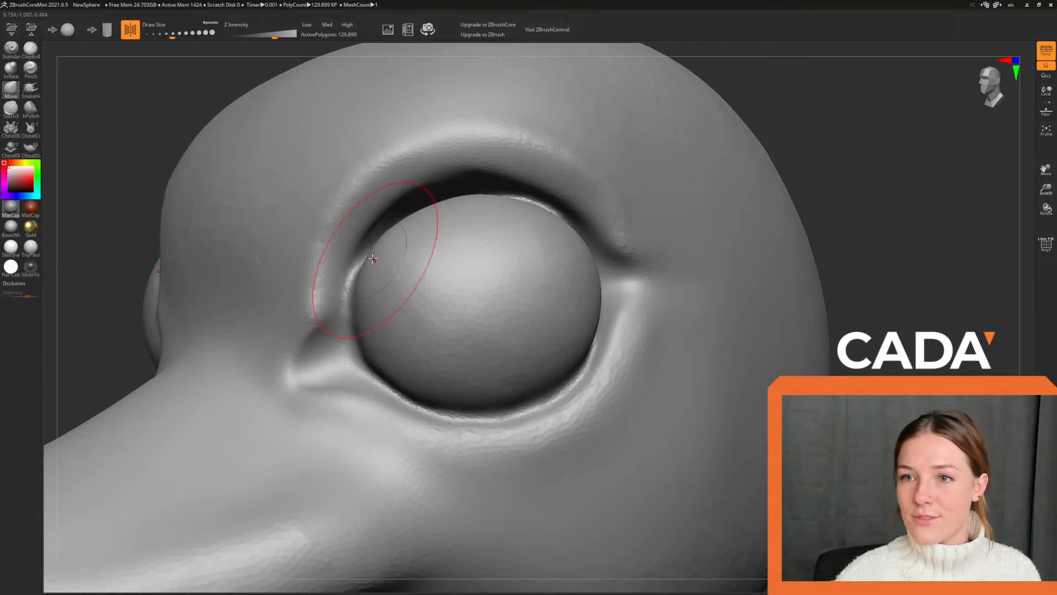
mouse_move(455, 154)
left_mouse_down()
mouse_move(461, 176)
mouse_move(459, 164)
left_mouse_up()
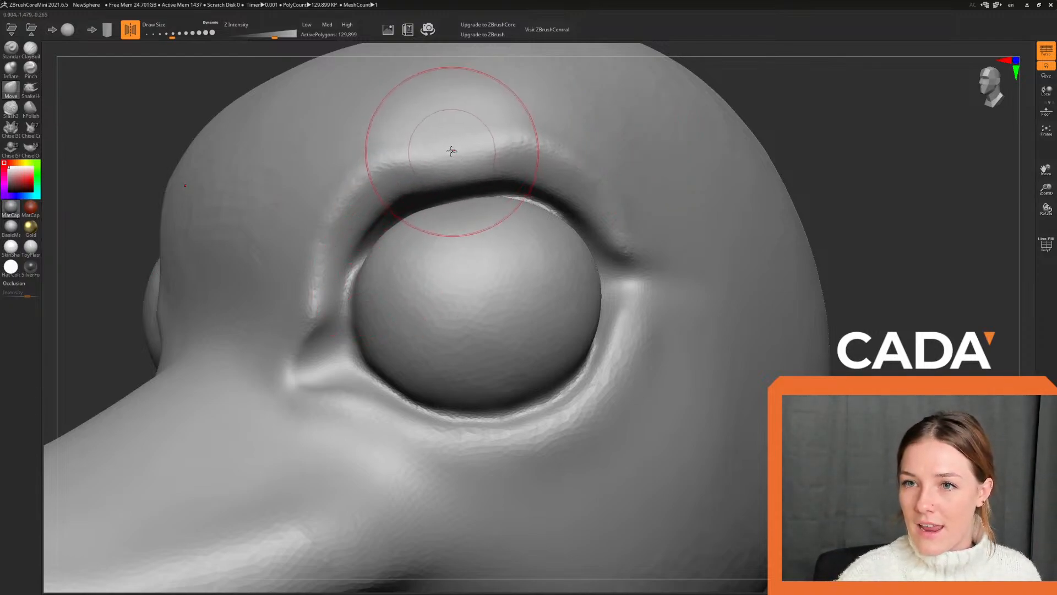
key("ctrl+z")
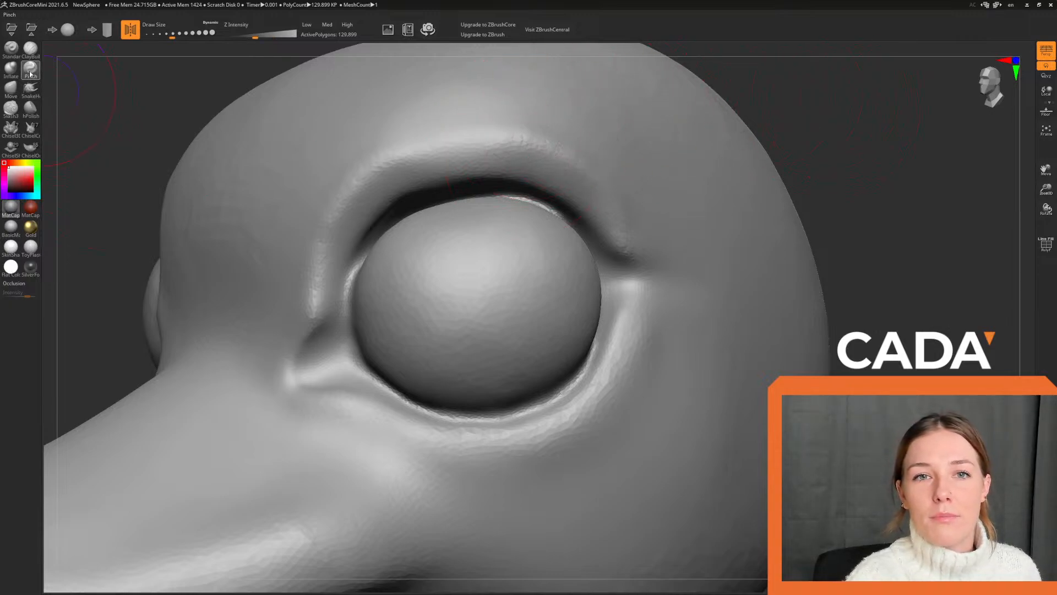
Try the Pinch brush along the upper eyelid rim to sharpen its edge, and undo the stroke.
left_click(30, 70)
left_click_drag(905, 118, 901, 147, "alt")
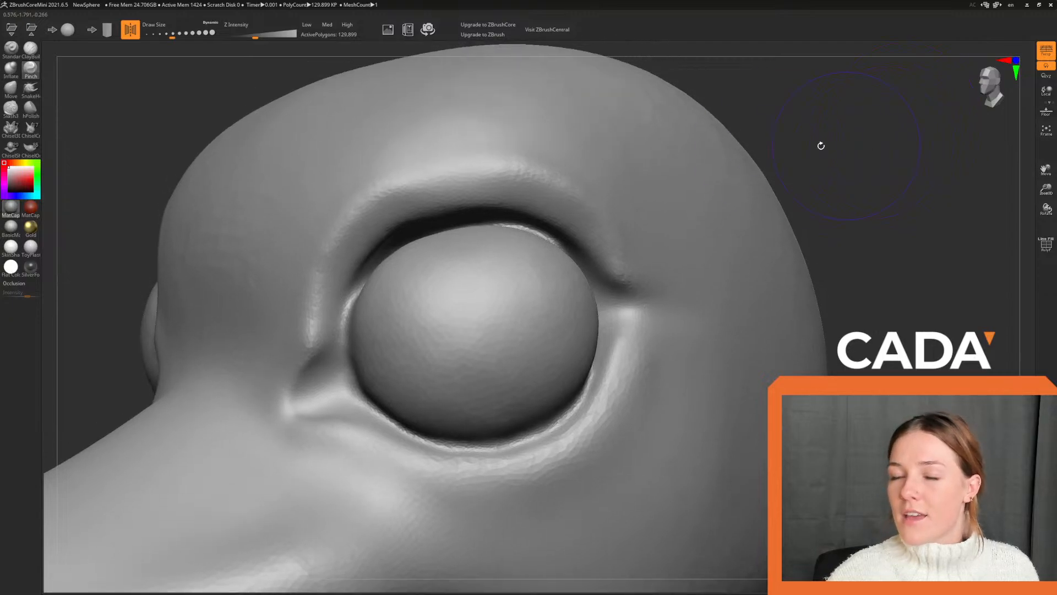
mouse_move(371, 199)
left_mouse_down()
mouse_move(338, 251)
mouse_move(330, 353)
mouse_move(441, 193)
mouse_move(556, 209)
mouse_move(625, 327)
left_mouse_up()
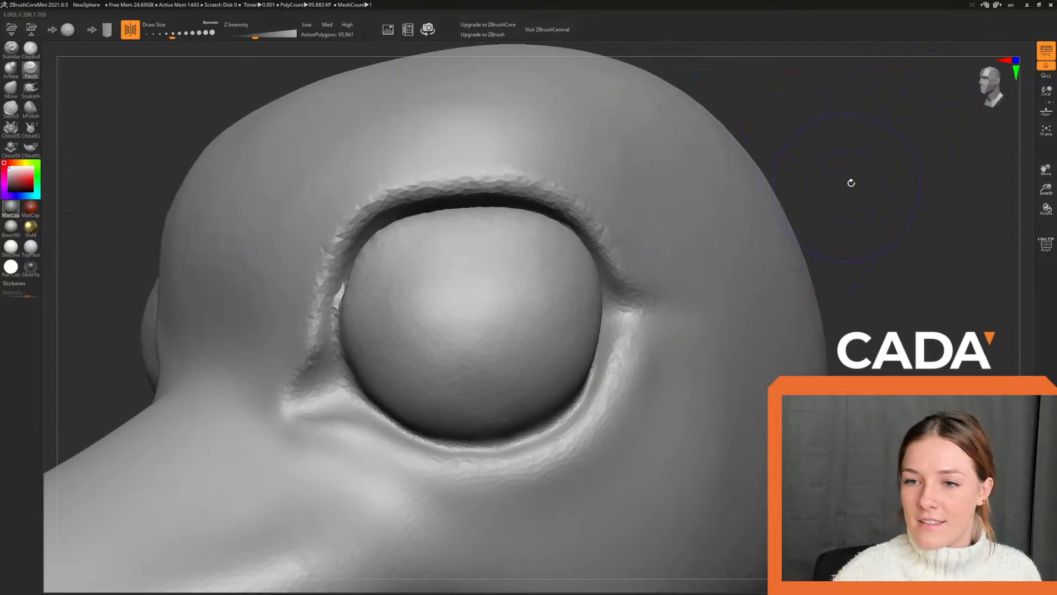
mouse_move(858, 202)
left_mouse_down()
mouse_move(876, 211)
mouse_move(833, 209)
left_mouse_up()
key("ctrl+z")
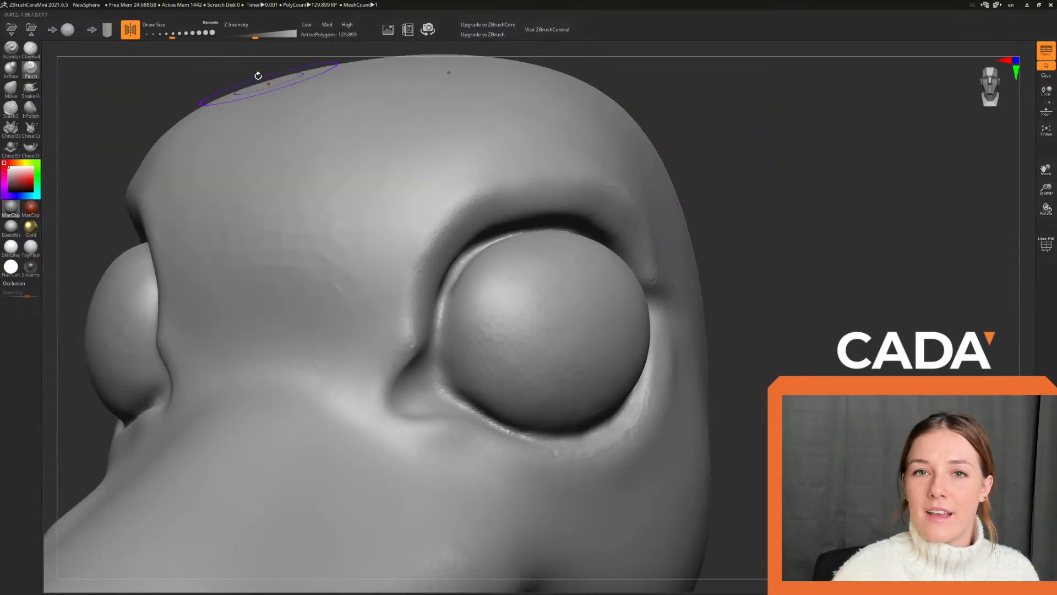
Set the Pinch draw size to about 262, try pinching the inner eye corner and upper eyelid rim, and undo the strokes.
left_click_drag(172, 33, 180, 33)
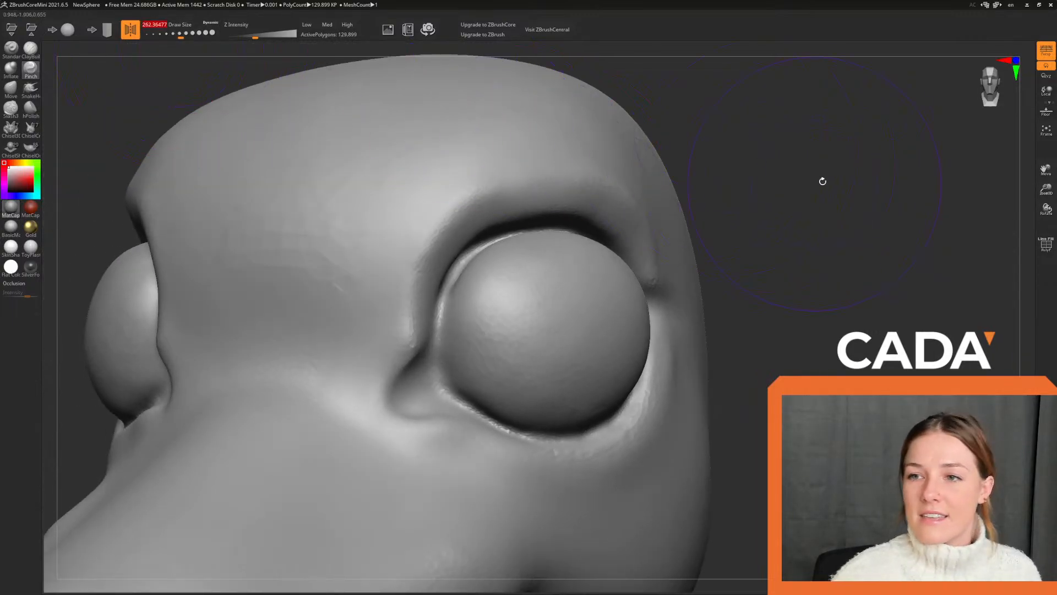
left_click_drag(821, 179, 783, 173)
mouse_move(406, 322)
left_mouse_down()
mouse_move(452, 245)
mouse_move(396, 336)
mouse_move(413, 275)
mouse_move(485, 236)
mouse_move(413, 275)
left_mouse_up()
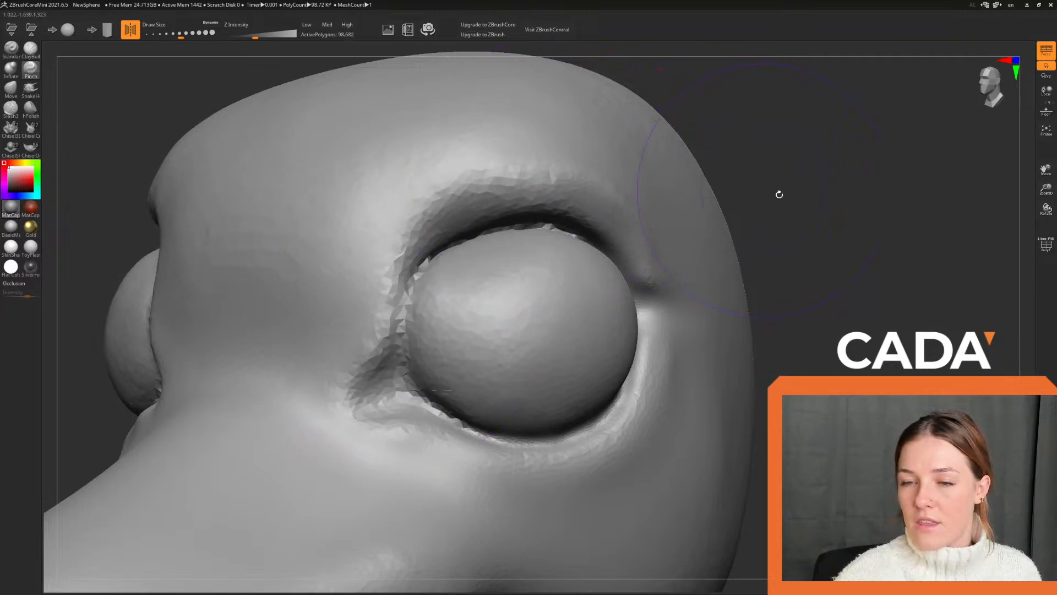
mouse_move(876, 227)
left_mouse_down()
mouse_move(863, 237)
mouse_move(871, 250)
left_mouse_up()
key("ctrl+z")
key("ctrl+z")
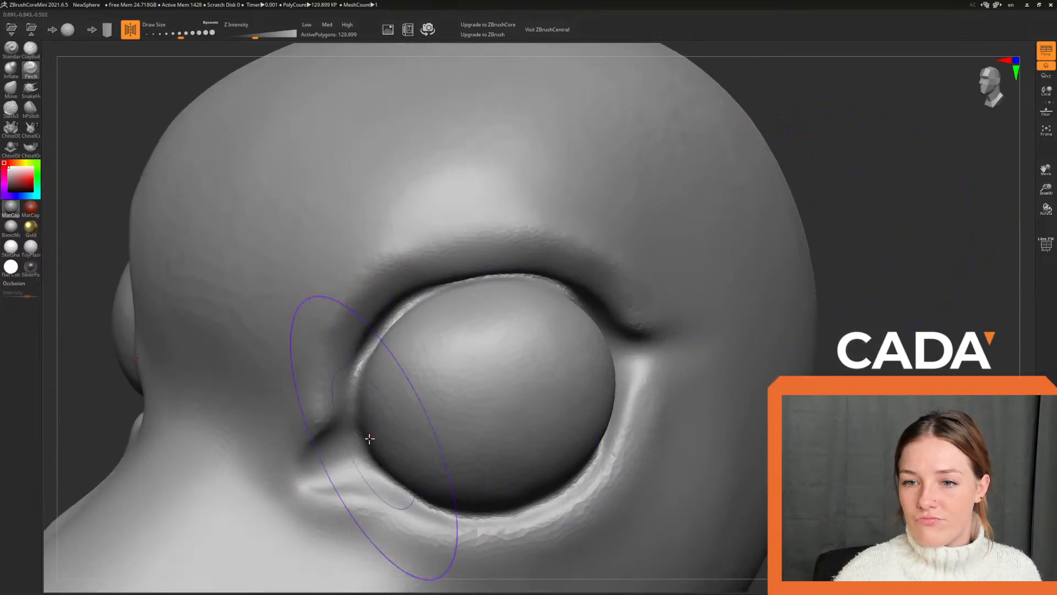
Try pinching the eyelid rims all around the eyeball with the large Pinch brush, and undo the strokes.
mouse_move(353, 458)
left_mouse_down()
mouse_move(364, 377)
mouse_move(504, 273)
mouse_move(479, 287)
left_mouse_up()
mouse_move(353, 389)
left_mouse_down()
mouse_move(360, 369)
mouse_move(500, 269)
mouse_move(659, 341)
left_mouse_up()
key("ctrl+z")
key("ctrl+z")
key("ctrl+z")
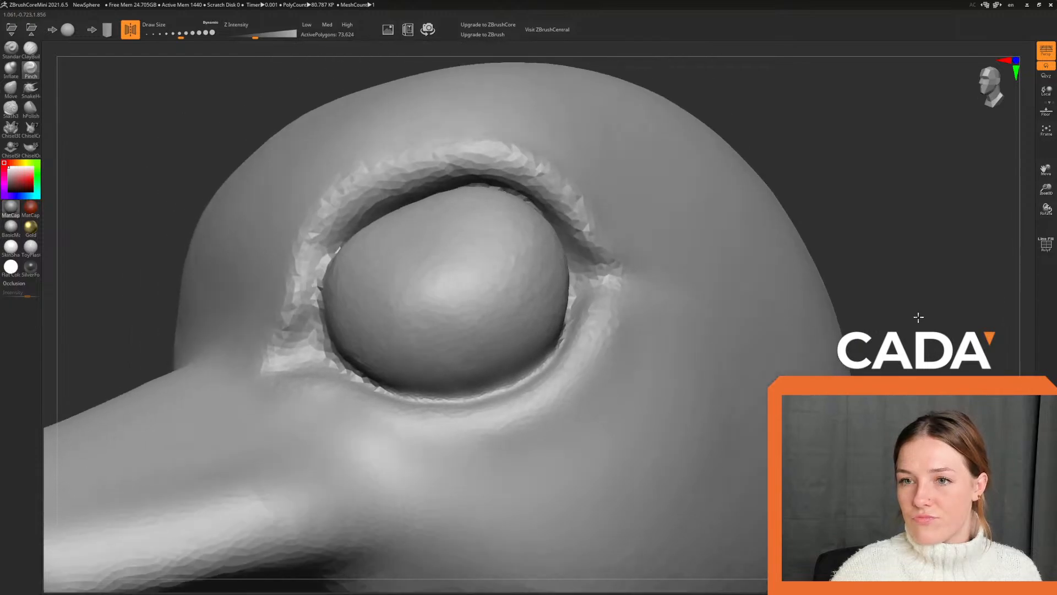
mouse_move(370, 391)
left_mouse_down()
mouse_move(518, 383)
mouse_move(567, 308)
left_mouse_up()
key("ctrl+z")
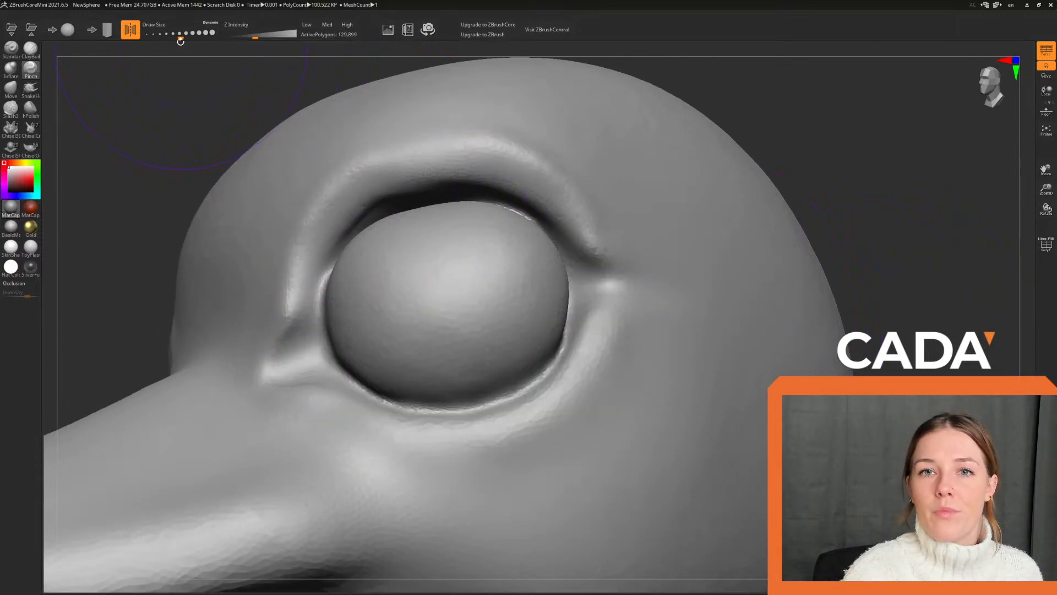
Reduce the Pinch draw size, try sharpening the lower eyelid rim along the eyeball, and undo the strokes.
left_click_drag(180, 40, 176, 40)
mouse_move(366, 388)
left_mouse_down()
mouse_move(485, 410)
mouse_move(565, 352)
mouse_move(576, 259)
mouse_move(446, 199)
mouse_move(325, 276)
left_mouse_up()
key("ctrl+z")
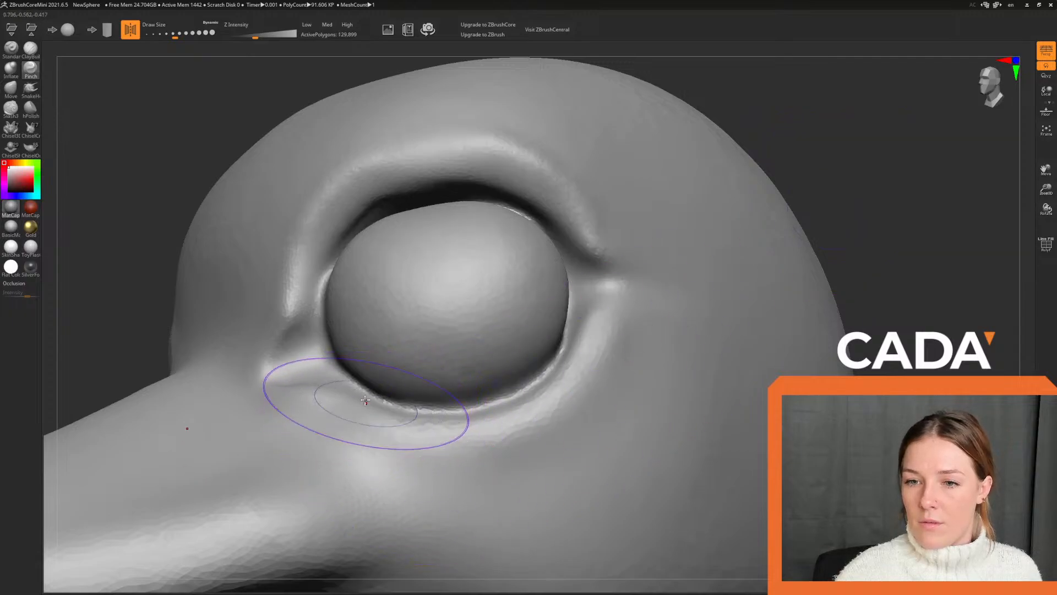
mouse_move(365, 401)
left_mouse_down()
mouse_move(430, 413)
mouse_move(545, 385)
mouse_move(590, 213)
left_mouse_up()
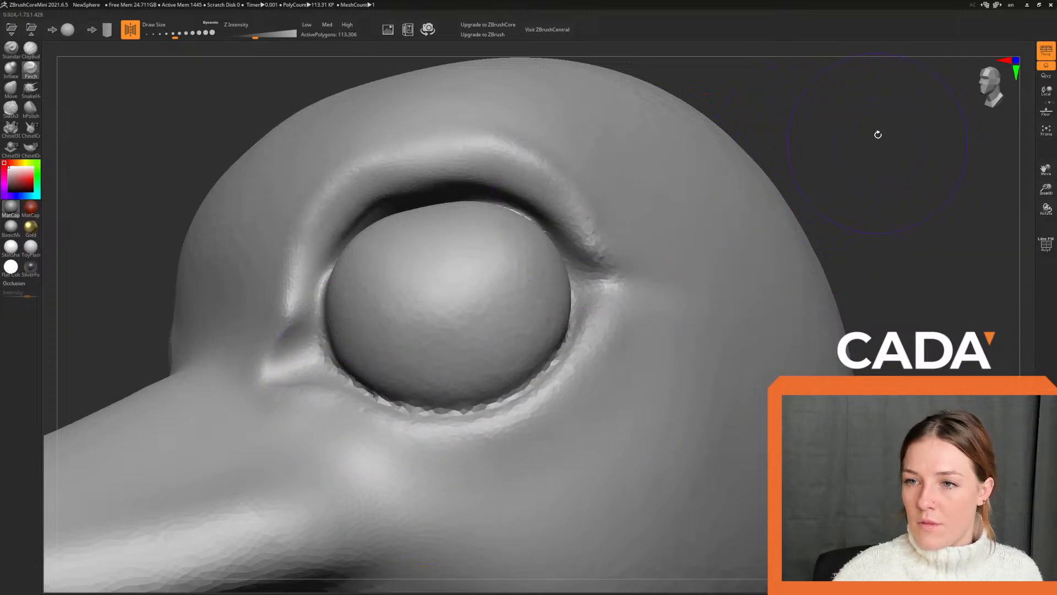
mouse_move(877, 134)
left_mouse_down()
mouse_move(904, 137)
mouse_move(878, 144)
mouse_move(827, 203)
mouse_move(700, 196)
left_mouse_up()
key("ctrl+z")
Try pinching the upper eyelid rim with the smaller brush, compare it on the whole head, and undo the strokes.
mouse_move(361, 435)
left_mouse_down()
mouse_move(356, 353)
mouse_move(501, 267)
mouse_move(600, 312)
mouse_move(442, 276)
mouse_move(358, 380)
left_mouse_up()
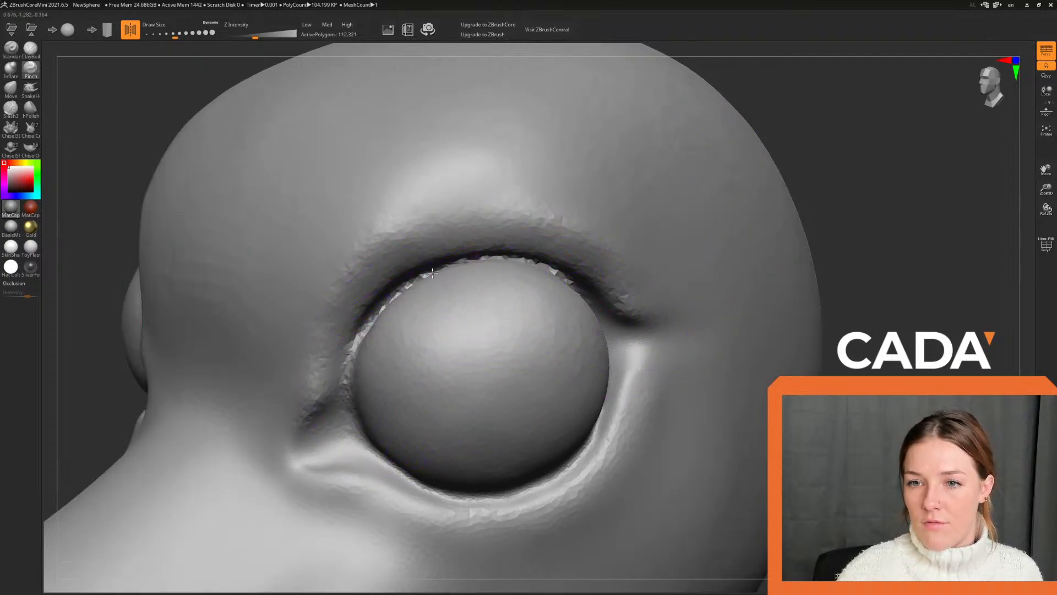
left_click_drag(433, 273, 410, 274)
left_click_drag(872, 196, 768, 195)
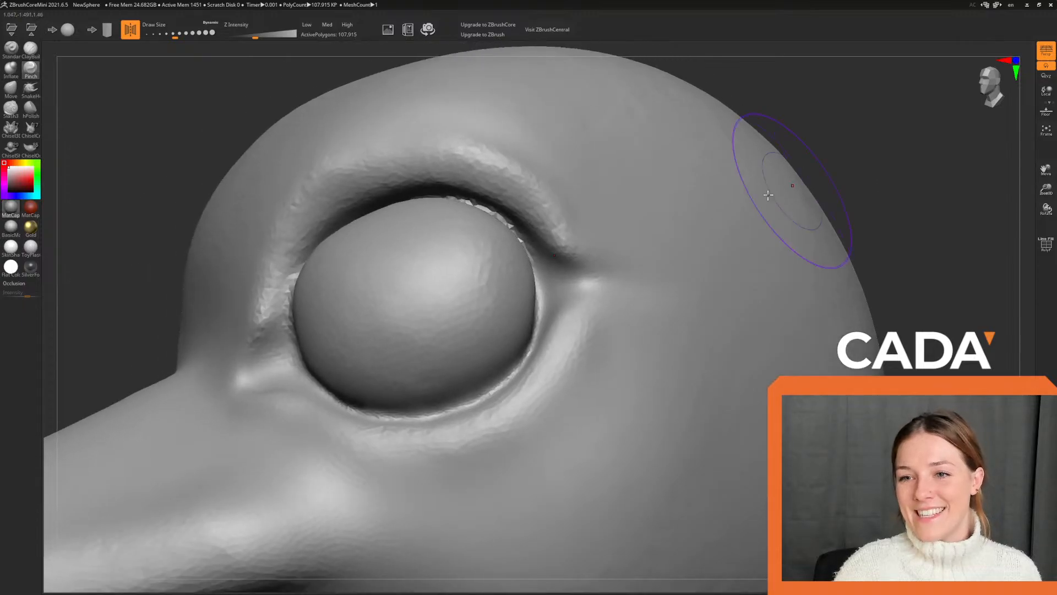
mouse_move(485, 251)
left_mouse_down()
mouse_move(501, 227)
mouse_move(637, 243)
mouse_move(612, 205)
mouse_move(444, 177)
mouse_move(619, 194)
left_mouse_up()
left_click_drag(869, 111, 892, 160)
left_click_drag(861, 281, 769, 279, "alt")
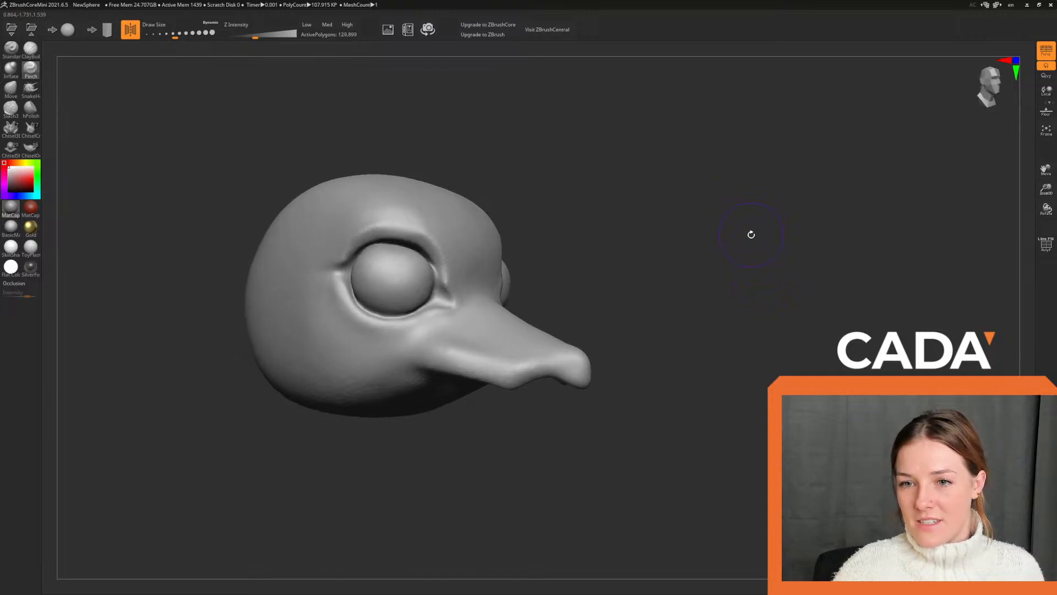
key("ctrl+z")
key("ctrl+shift+z")
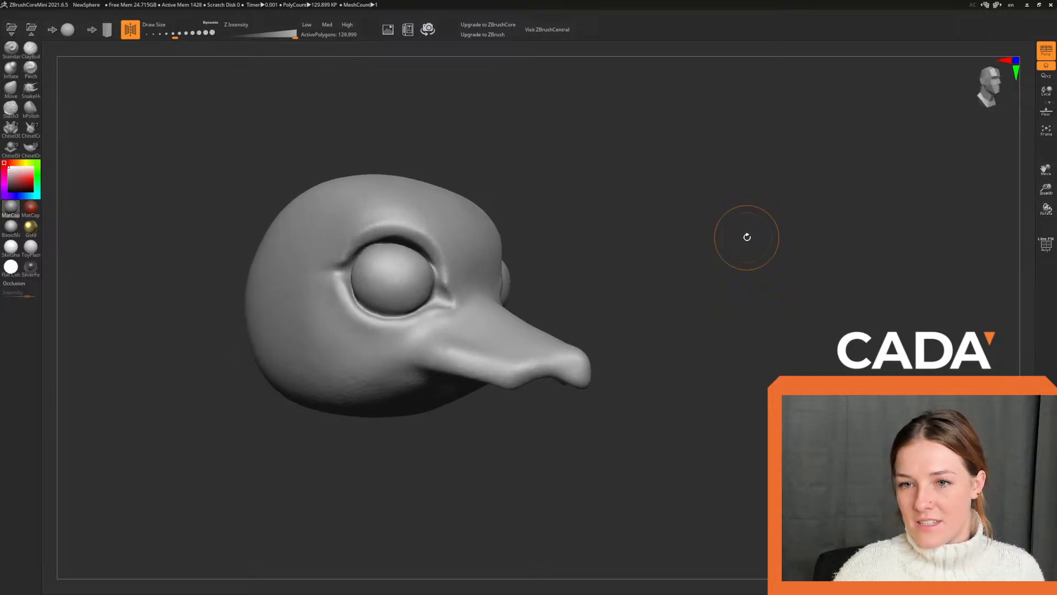
key("ctrl+z")
left_click_drag(750, 250, 671, 238)
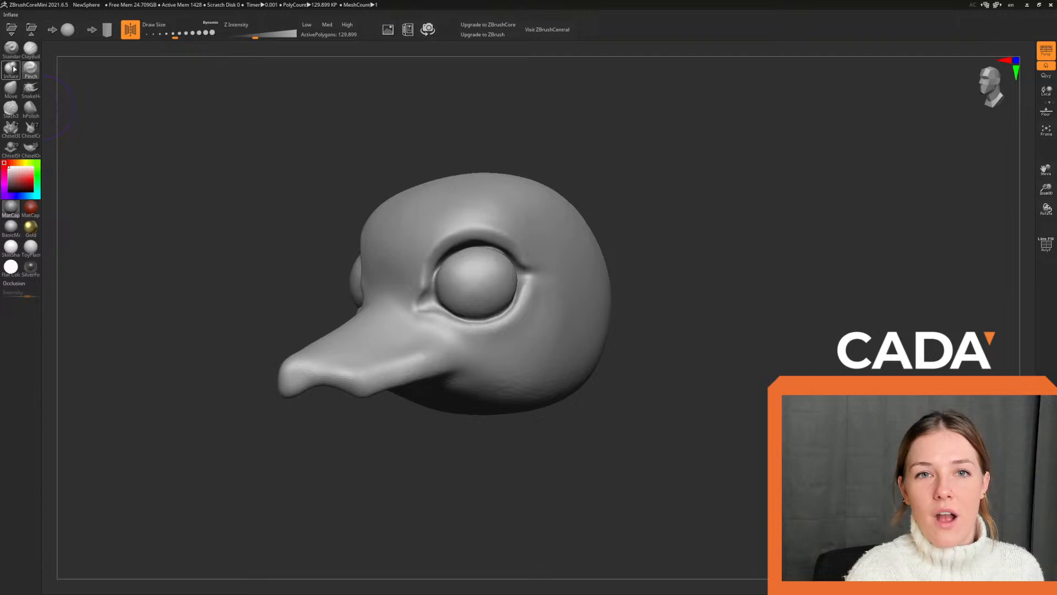
Use the Move brush at a draw size of about 116 to pull the upper eyelid rim down toward the eyeball.
left_click(15, 89)
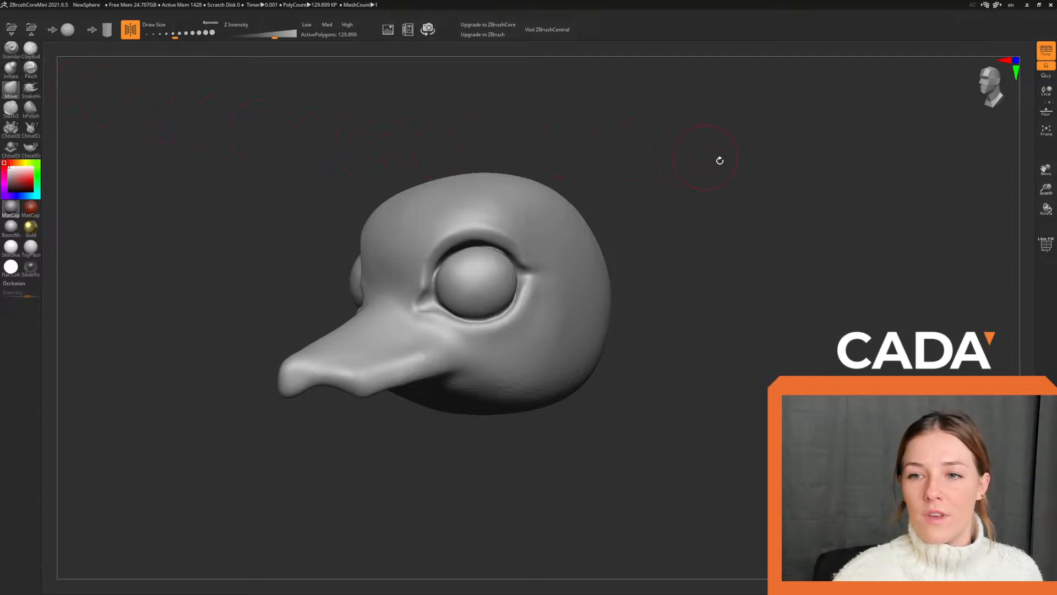
mouse_move(720, 161)
left_mouse_down("alt")
mouse_move(847, 215)
mouse_move(838, 245)
mouse_move(858, 218)
mouse_move(896, 212)
mouse_move(804, 347)
left_mouse_up("alt")
left_click_drag(415, 175, 421, 184)
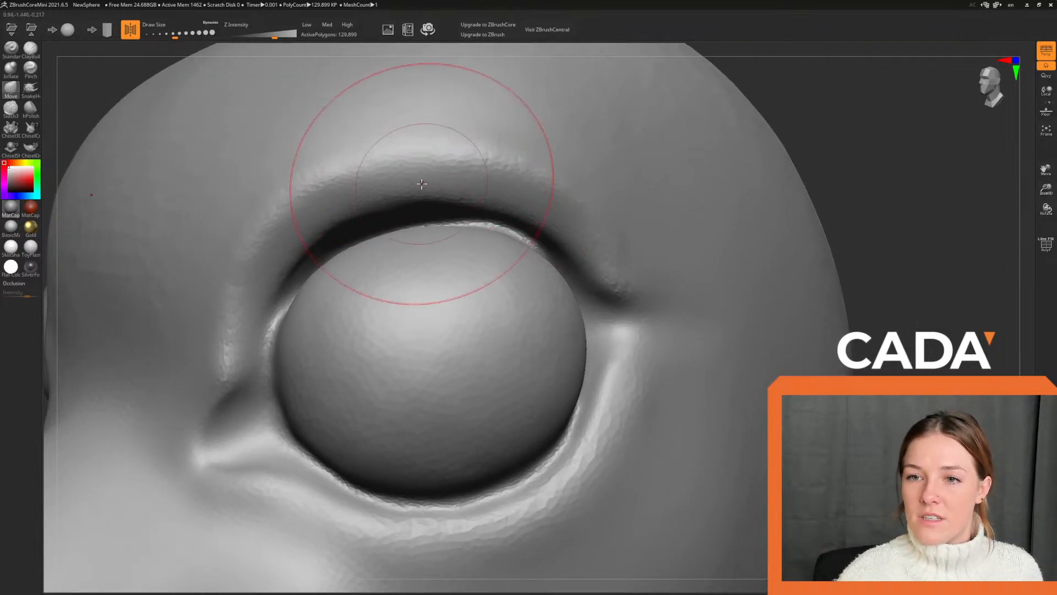
key("ctrl+z")
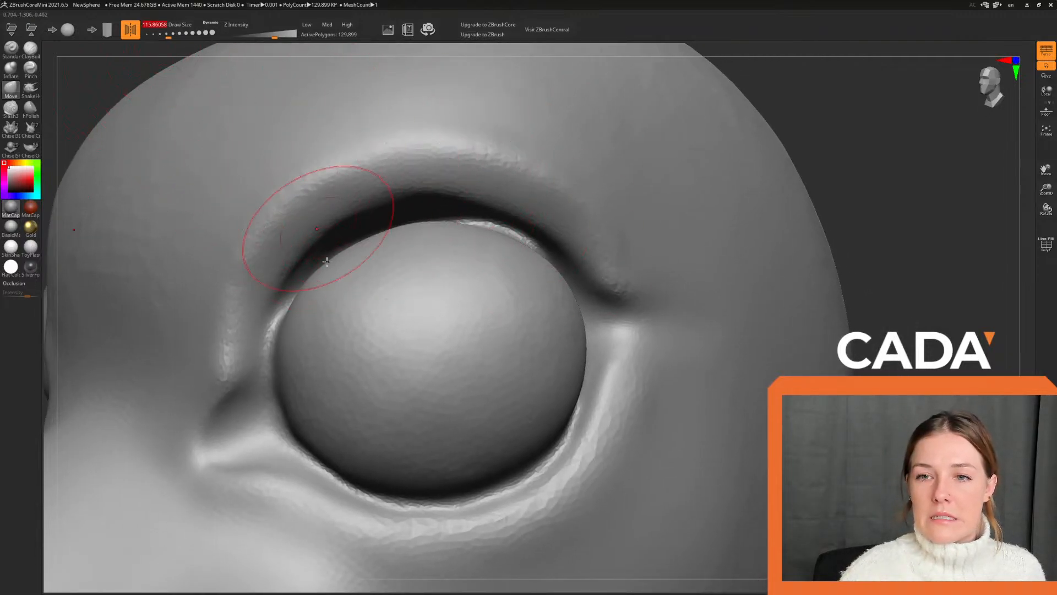
left_click_drag(270, 253, 281, 275)
left_click_drag(292, 228, 300, 243)
left_click_drag(344, 185, 349, 204)
mouse_move(389, 165)
left_mouse_down()
mouse_move(401, 190)
mouse_move(519, 197)
left_mouse_up()
mouse_move(579, 231)
left_mouse_down()
mouse_move(568, 245)
mouse_move(619, 259)
mouse_move(579, 270)
left_mouse_up()
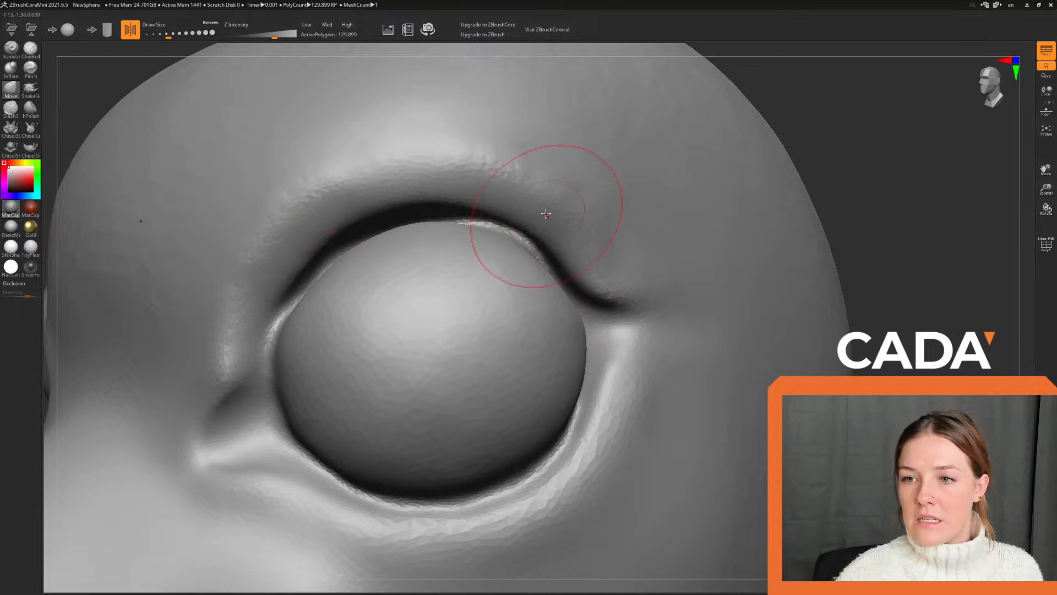
Close the gap between the upper eyelid and eyeball by moving its outer, middle and inner sections down.
left_click_drag(546, 217, 536, 233)
left_click_drag(538, 189, 528, 208)
mouse_move(455, 166)
left_mouse_down()
mouse_move(452, 187)
mouse_move(488, 208)
left_mouse_up()
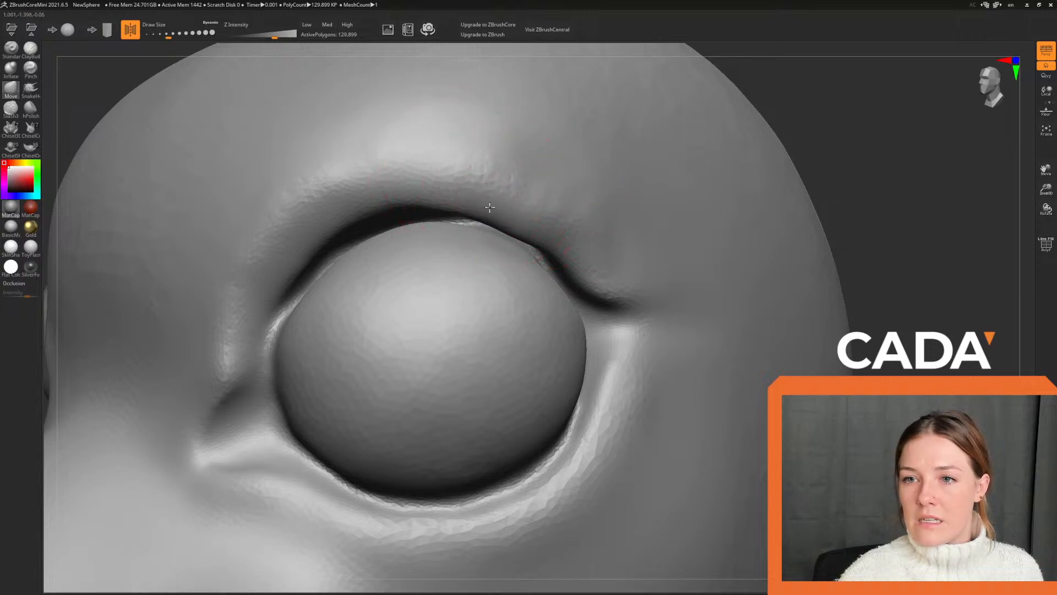
mouse_move(453, 170)
left_mouse_down()
mouse_move(445, 191)
mouse_move(342, 224)
mouse_move(342, 237)
mouse_move(300, 258)
mouse_move(282, 309)
mouse_move(364, 240)
left_mouse_up()
left_click_drag(279, 269, 288, 282)
left_click_drag(284, 188, 299, 205)
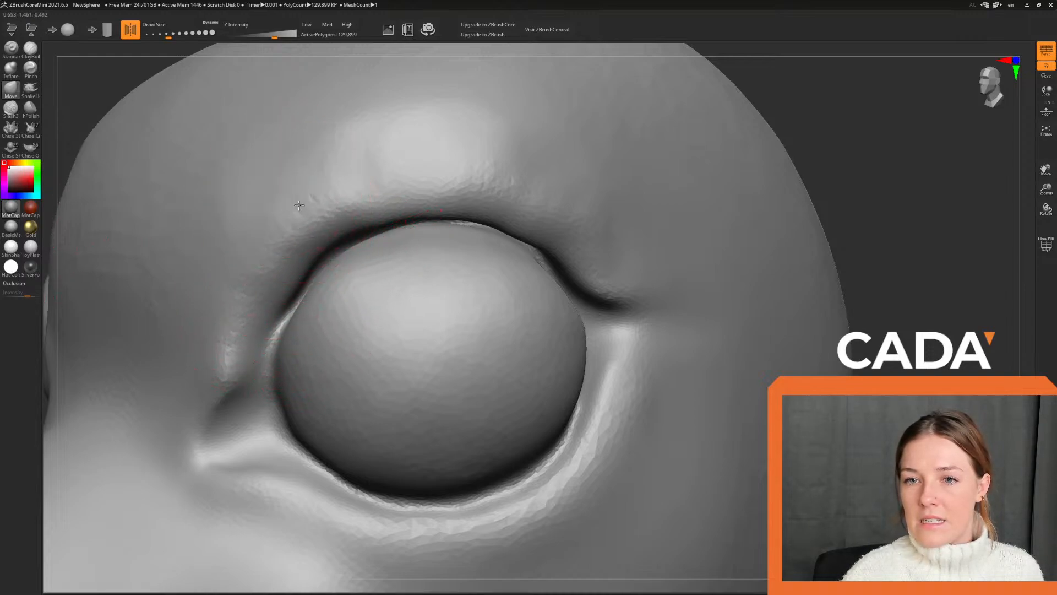
Reshape the snout-side curve of the upper eyelid with the Move brush and even out the lid's top edge.
left_click_drag(311, 240, 312, 233)
left_click_drag(293, 274, 280, 260)
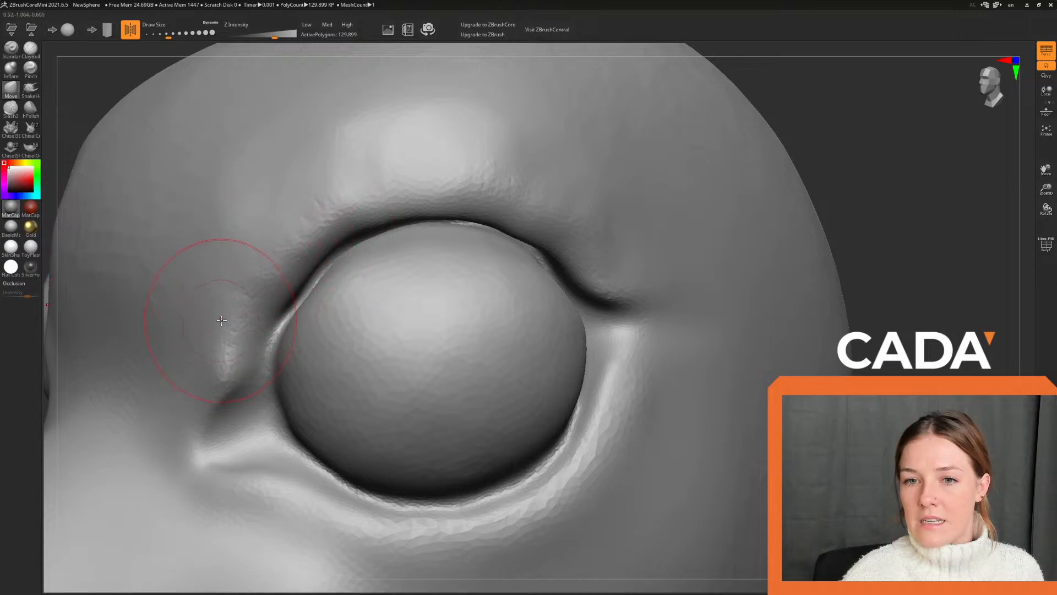
mouse_move(221, 320)
left_mouse_down()
mouse_move(308, 284)
mouse_move(358, 238)
left_mouse_up()
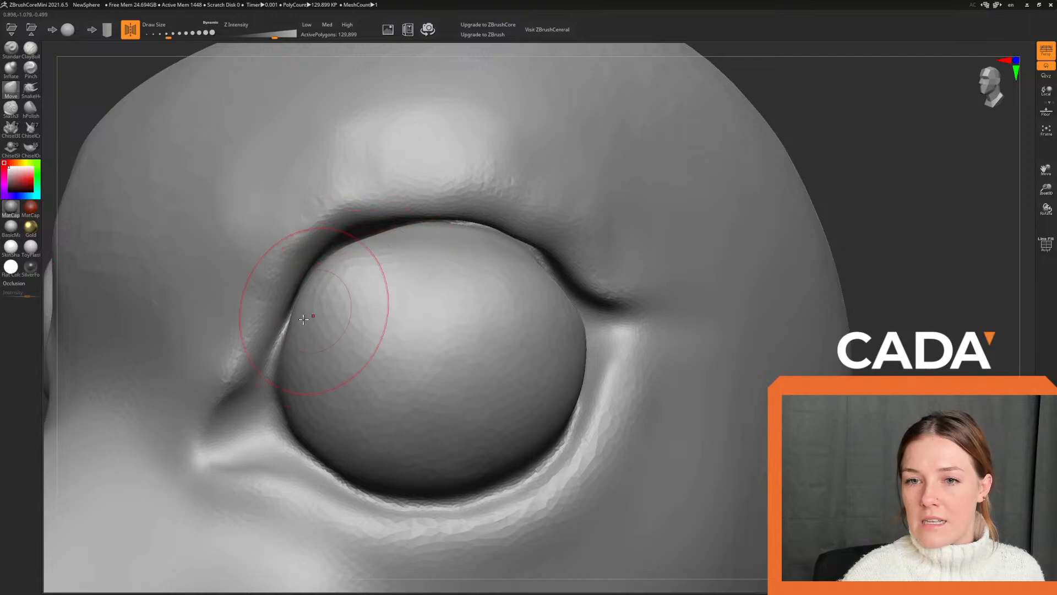
left_click_drag(296, 323, 284, 326)
mouse_move(401, 236)
left_mouse_down()
mouse_move(417, 219)
mouse_move(492, 228)
left_mouse_up()
left_click_drag(475, 179, 473, 190)
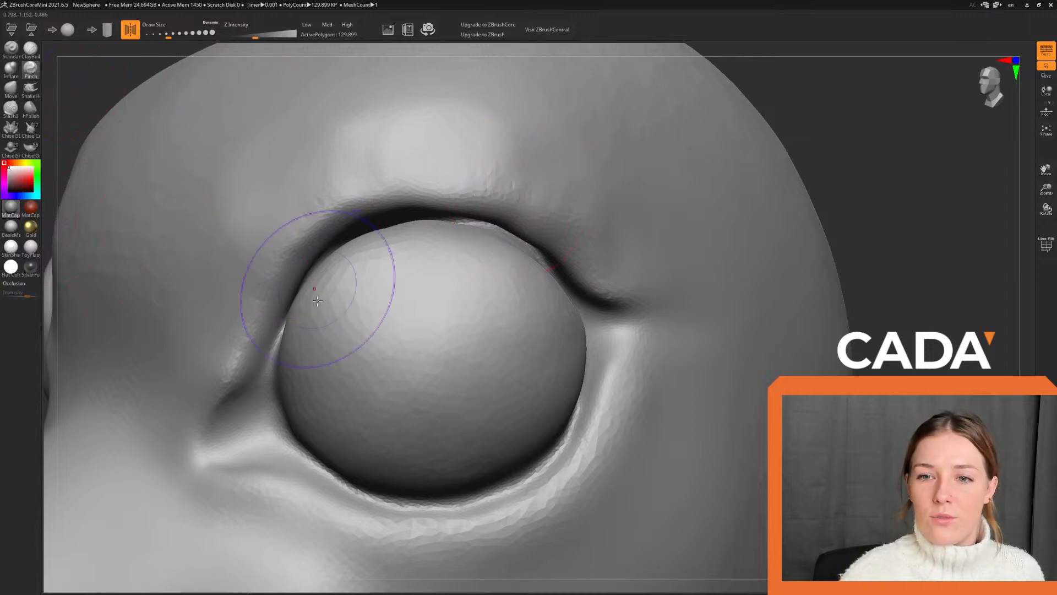
Sharpen the upper eyelid rim from the inner to the outer corner with the Pinch brush, reducing its draw size to about 94.
left_click_drag(354, 216, 494, 207)
mouse_move(292, 280)
left_mouse_down()
mouse_move(549, 243)
mouse_move(463, 208)
left_mouse_up()
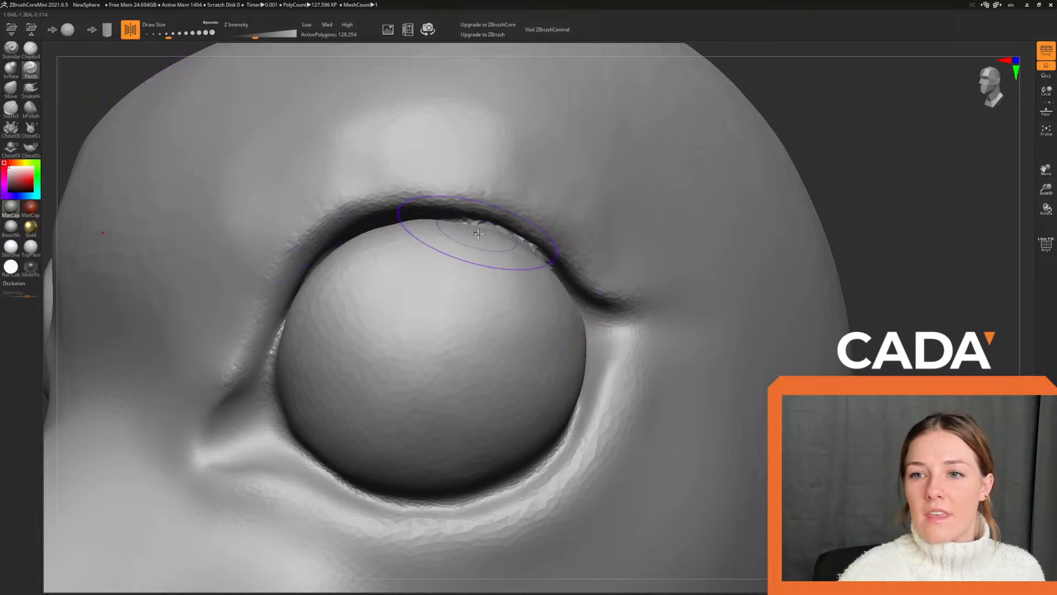
left_click_drag(491, 237, 489, 243)
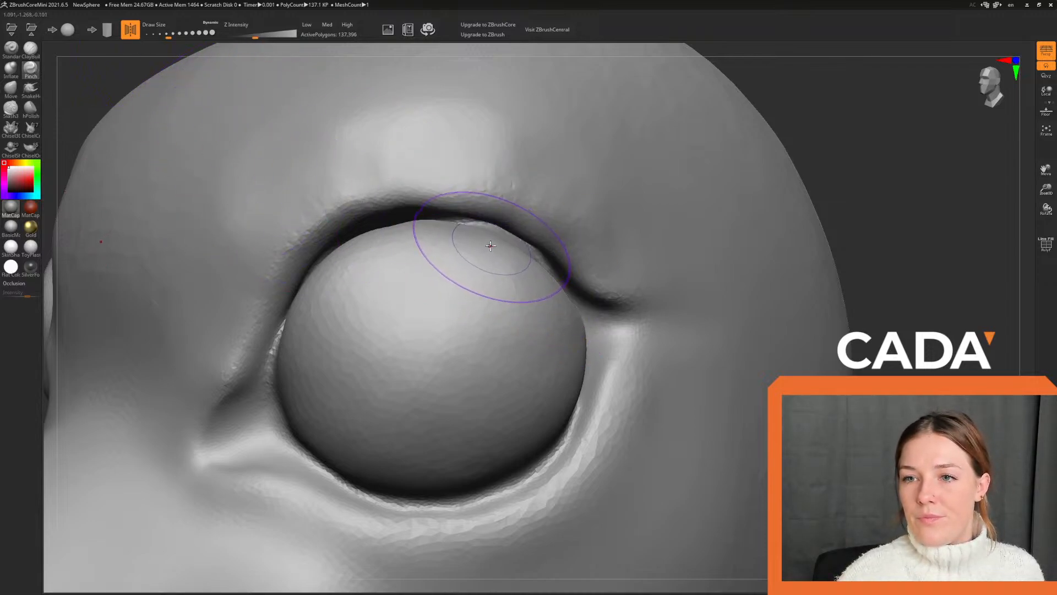
left_click(154, 34)
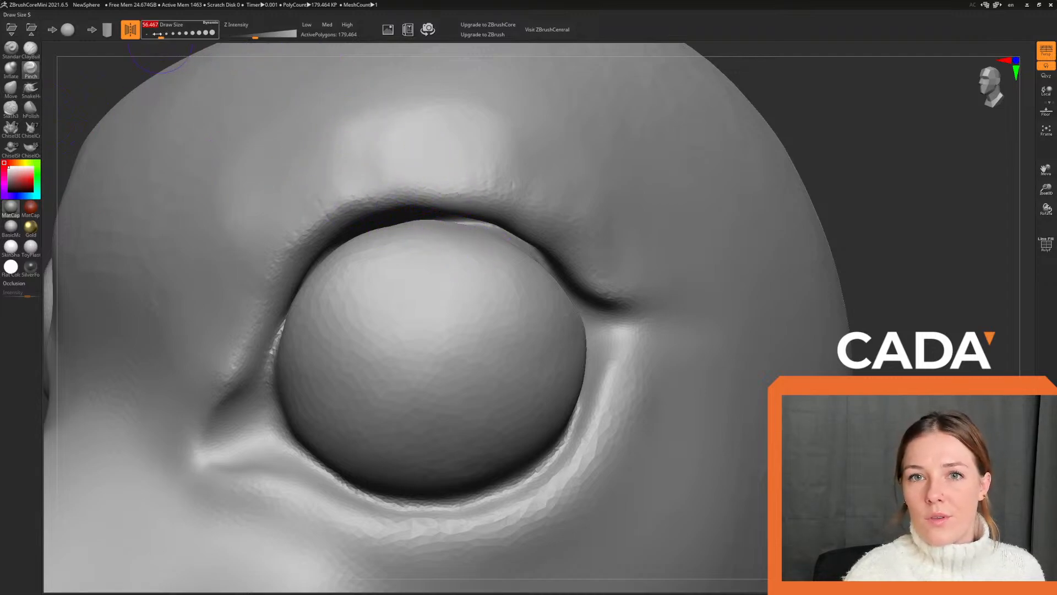
left_click_drag(161, 33, 166, 33)
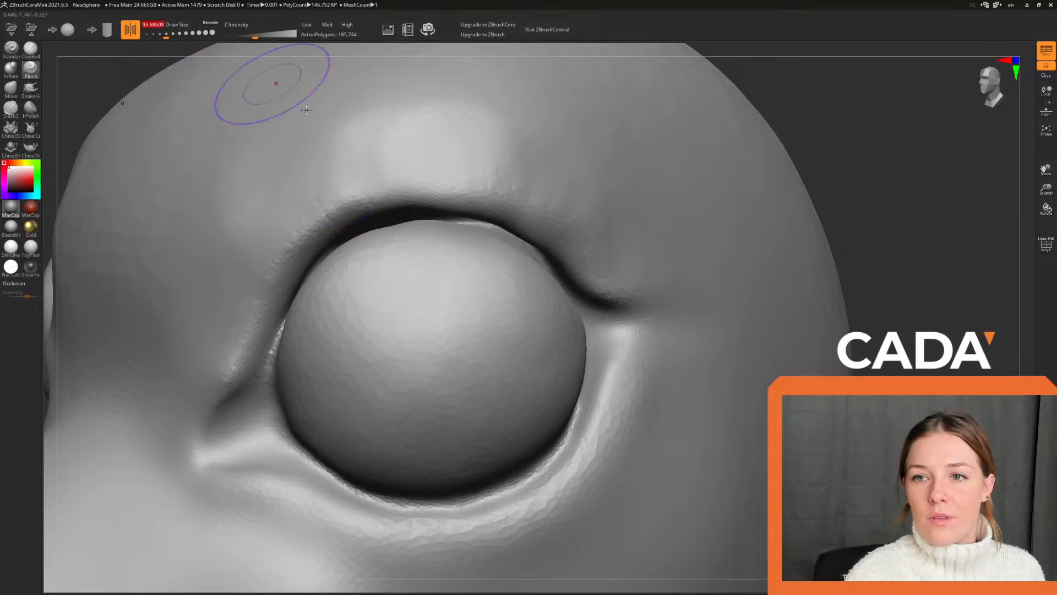
left_click_drag(415, 190, 307, 279)
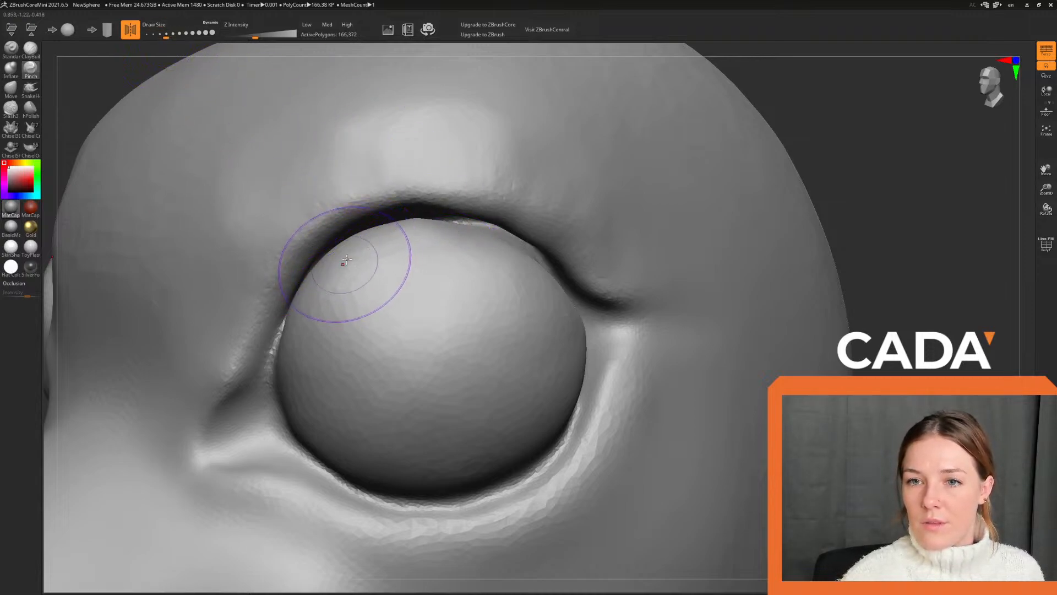
mouse_move(281, 342)
left_mouse_down()
mouse_move(550, 265)
mouse_move(446, 209)
mouse_move(358, 232)
mouse_move(422, 205)
mouse_move(331, 237)
mouse_move(556, 262)
left_mouse_up()
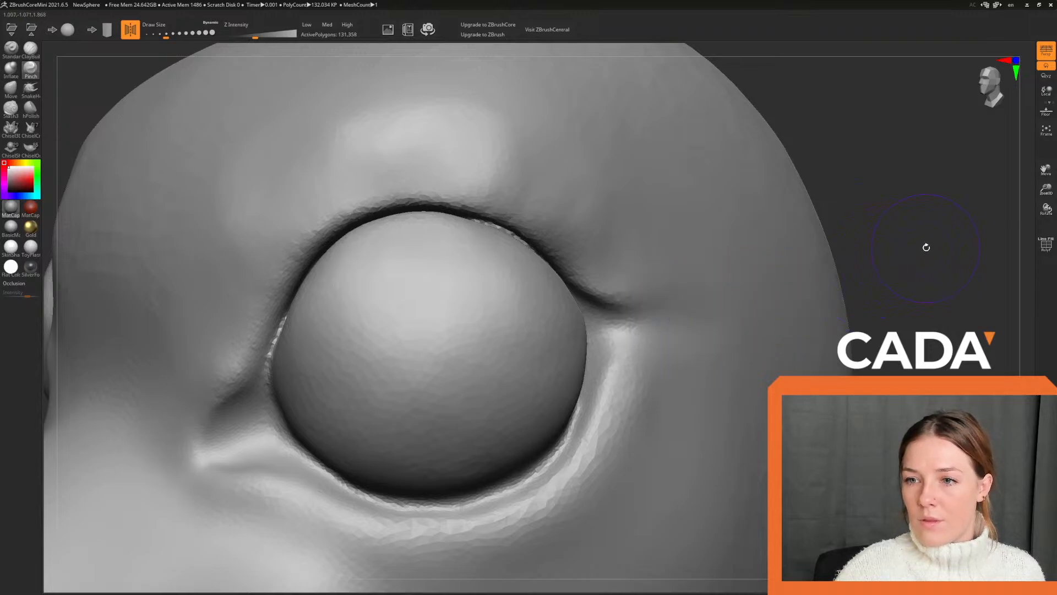
Pinch the lower eyelid rim along the eyeball and smooth the eyeball surface at a draw size of about 124.
mouse_move(923, 243)
left_mouse_down()
mouse_move(944, 248)
mouse_move(765, 297)
mouse_move(816, 299)
mouse_move(781, 296)
mouse_move(724, 432)
mouse_move(748, 317)
mouse_move(732, 311)
mouse_move(772, 333)
mouse_move(592, 269)
left_mouse_up()
mouse_move(358, 272)
left_mouse_down()
mouse_move(473, 309)
mouse_move(573, 236)
mouse_move(555, 135)
left_mouse_up()
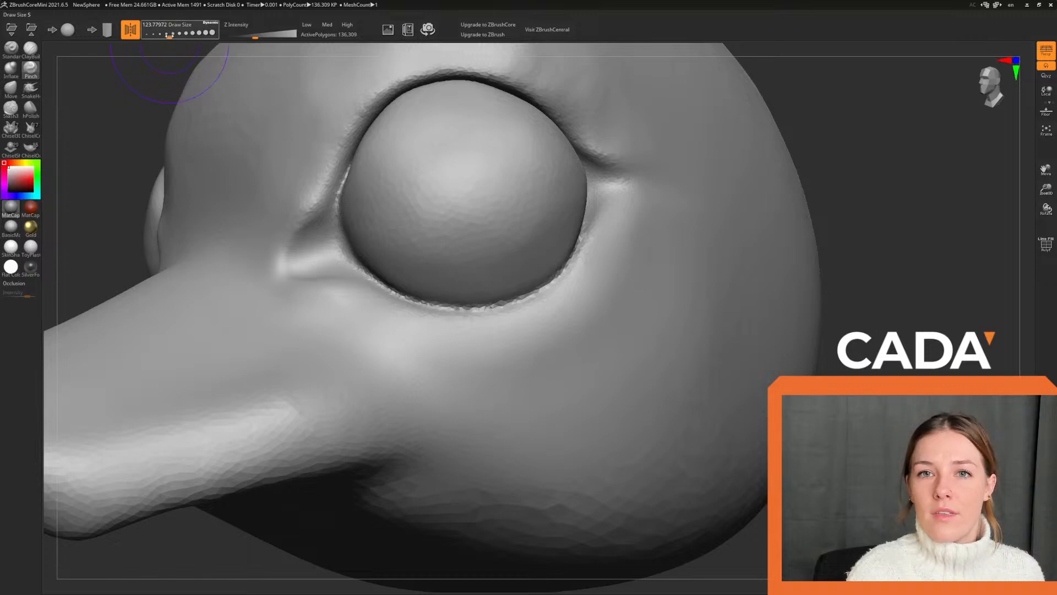
left_click_drag(418, 123, 400, 215)
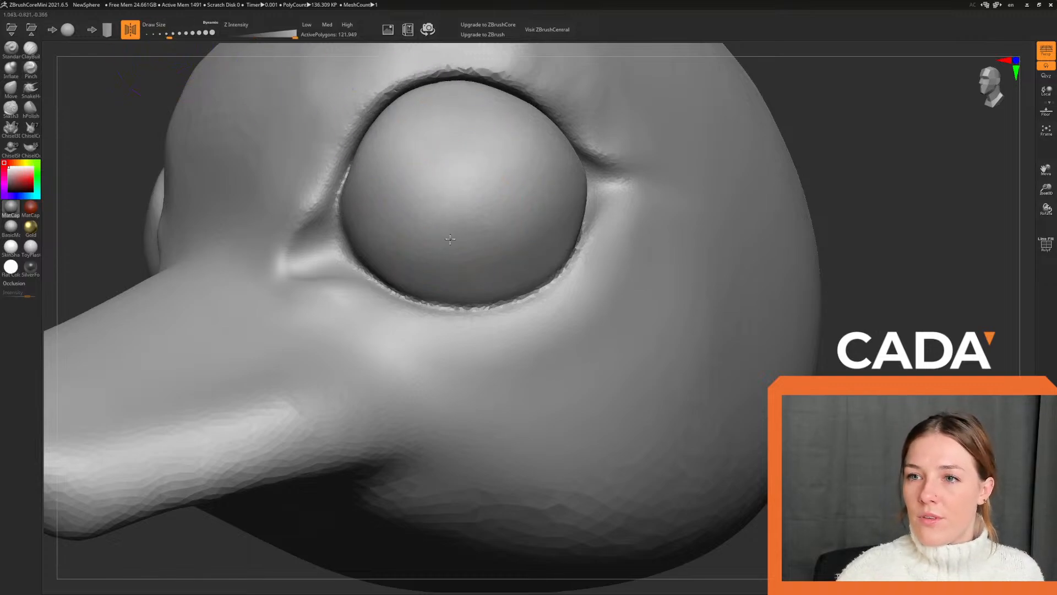
mouse_move(405, 160)
left_mouse_down()
mouse_move(380, 94)
mouse_move(479, 101)
mouse_move(537, 157)
left_mouse_up()
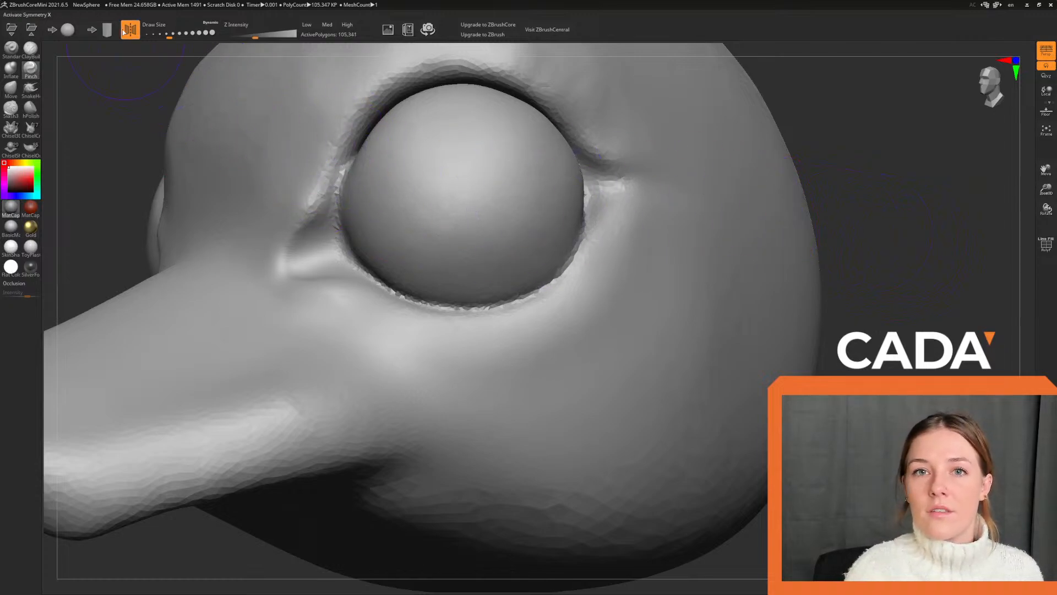
Set the draw size to about 94 and refine the snout-side eyelid edge and inner eye corner against the eyeball.
left_click_drag(165, 33, 167, 33)
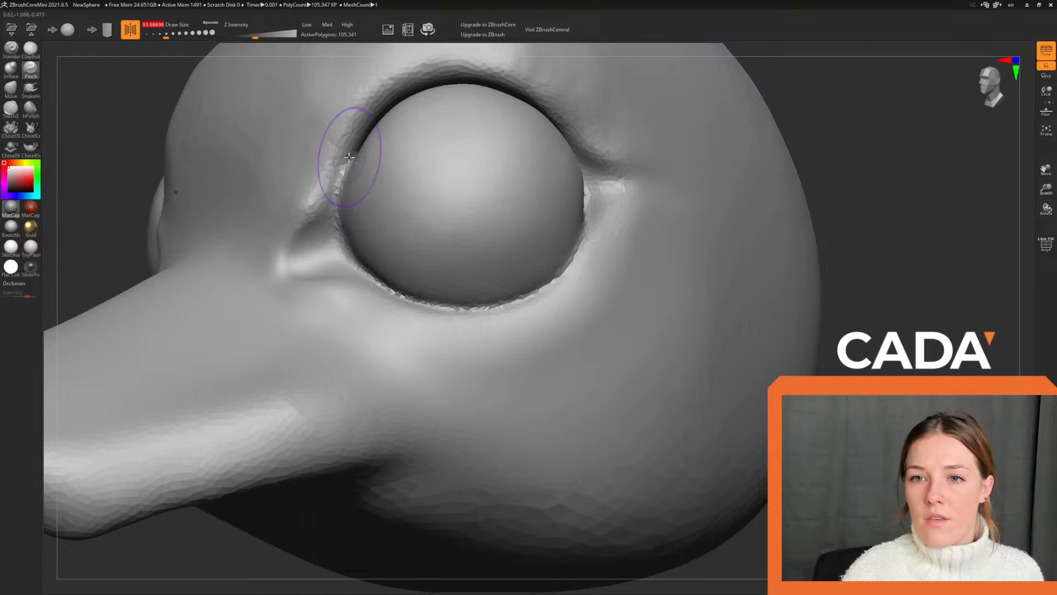
mouse_move(348, 166)
left_mouse_down()
mouse_move(332, 210)
mouse_move(353, 145)
mouse_move(313, 191)
left_mouse_up()
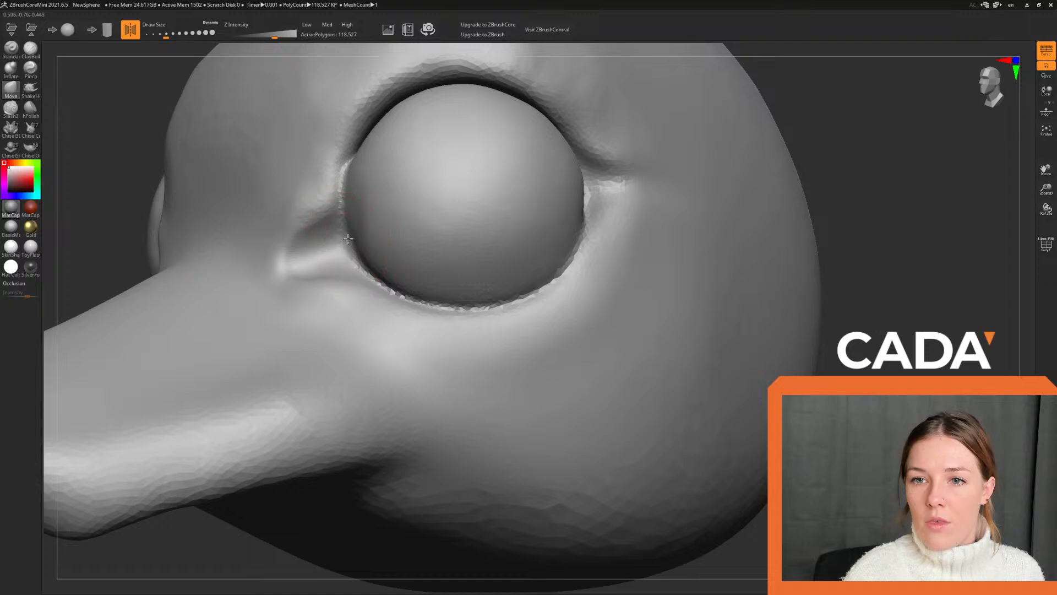
mouse_move(846, 130)
left_mouse_down()
mouse_move(890, 120)
mouse_move(894, 147)
mouse_move(840, 227)
mouse_move(870, 205)
mouse_move(843, 212)
left_mouse_up()
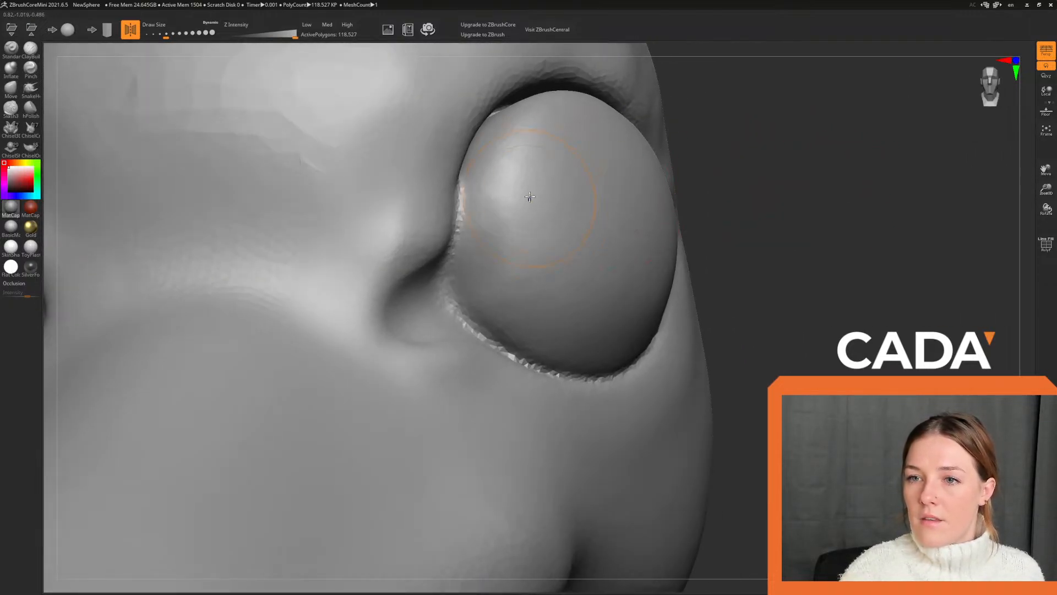
Undo the last brow stroke, set the draw size to about 124, and smooth the brow above and around the eye.
mouse_move(625, 152)
left_mouse_down()
mouse_move(831, 180)
mouse_move(759, 225)
mouse_move(630, 389)
mouse_move(712, 241)
mouse_move(773, 193)
mouse_move(763, 335)
left_mouse_up()
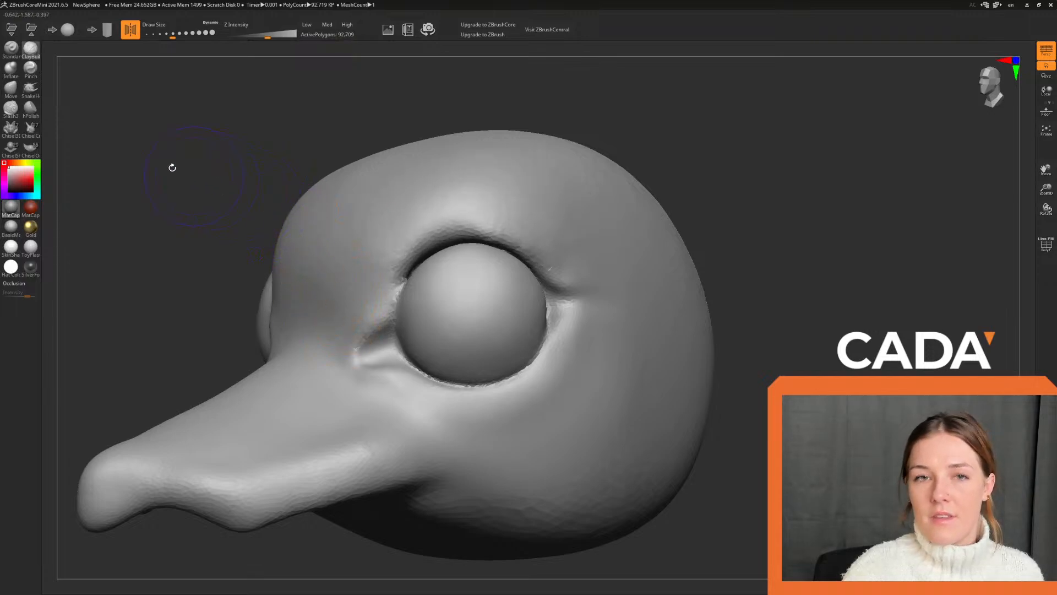
key("ctrl+z")
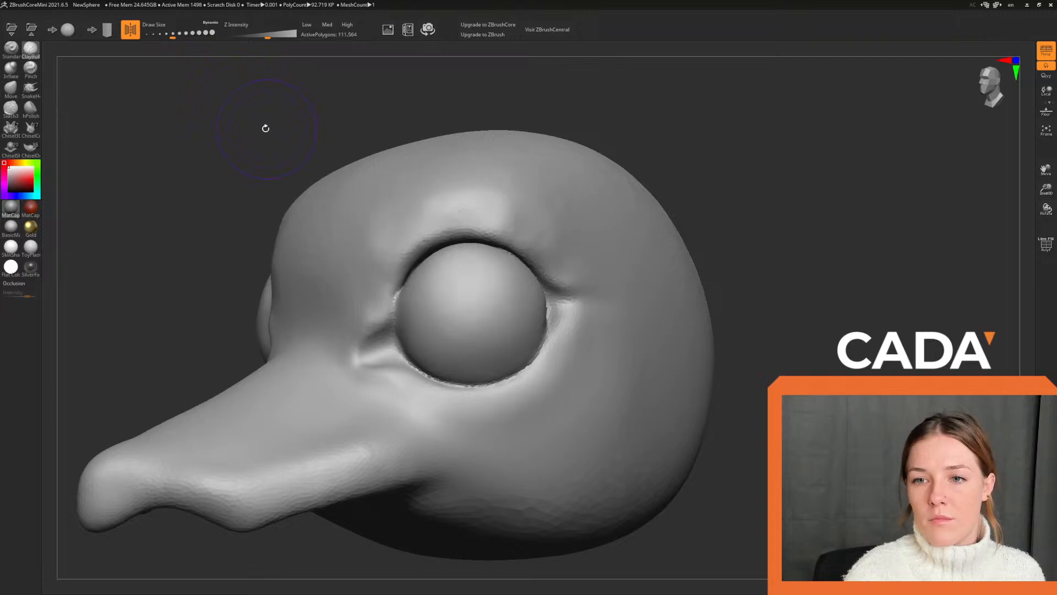
left_click_drag(172, 40, 169, 38)
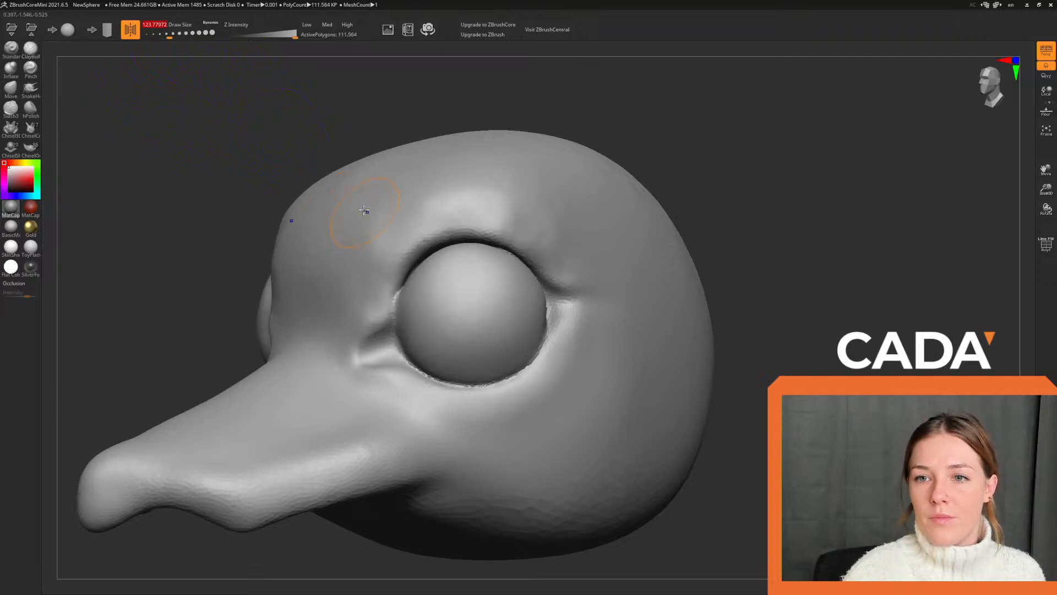
mouse_move(366, 212)
left_mouse_down("shift")
mouse_move(371, 246)
mouse_move(409, 197)
mouse_move(493, 180)
left_mouse_up("shift")
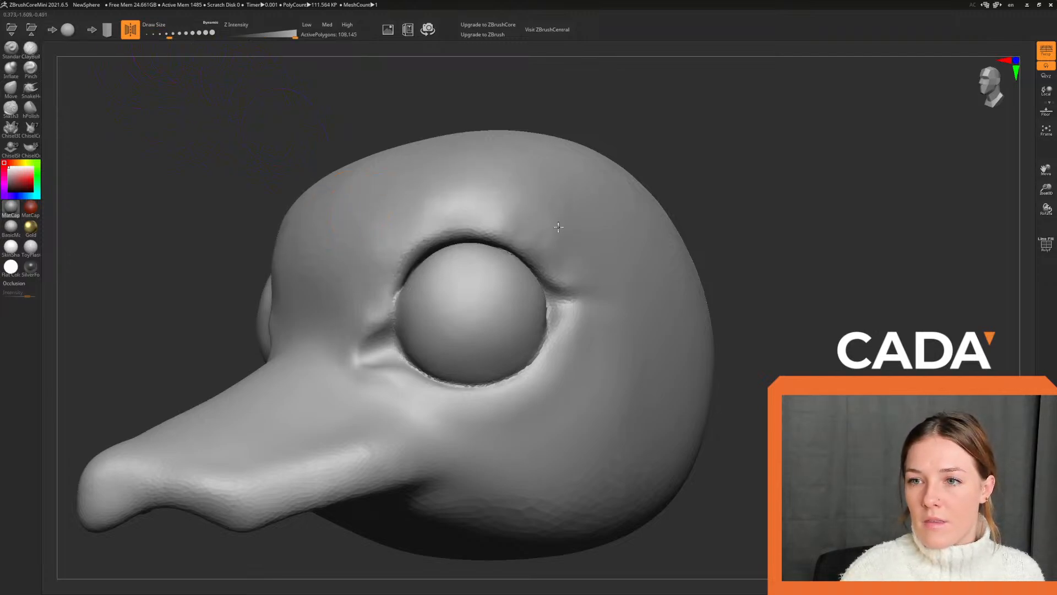
mouse_move(559, 227)
left_mouse_down("shift")
mouse_move(468, 208)
mouse_move(378, 246)
mouse_move(357, 282)
mouse_move(367, 279)
mouse_move(377, 322)
left_mouse_up("shift")
Build up the area between the brow and inner eye corner with ClayBuildup and smooth it, reducing the draw size to about 90.
left_click_drag(380, 266, 363, 319)
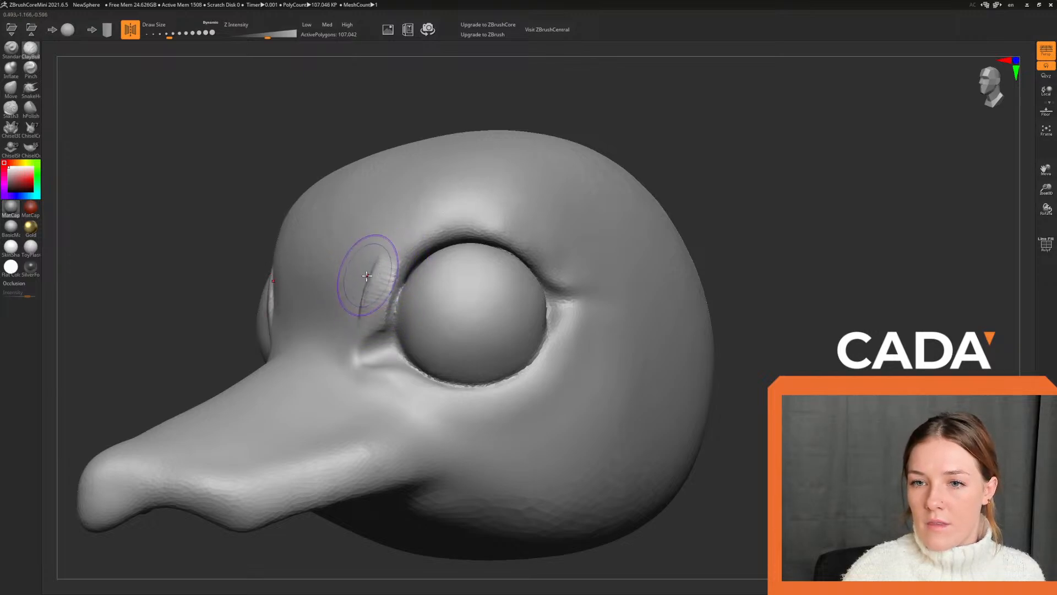
left_click_drag(166, 180, 257, 173)
mouse_move(446, 266)
left_mouse_down("shift")
mouse_move(424, 303)
mouse_move(437, 260)
mouse_move(434, 285)
mouse_move(421, 285)
left_mouse_up("shift")
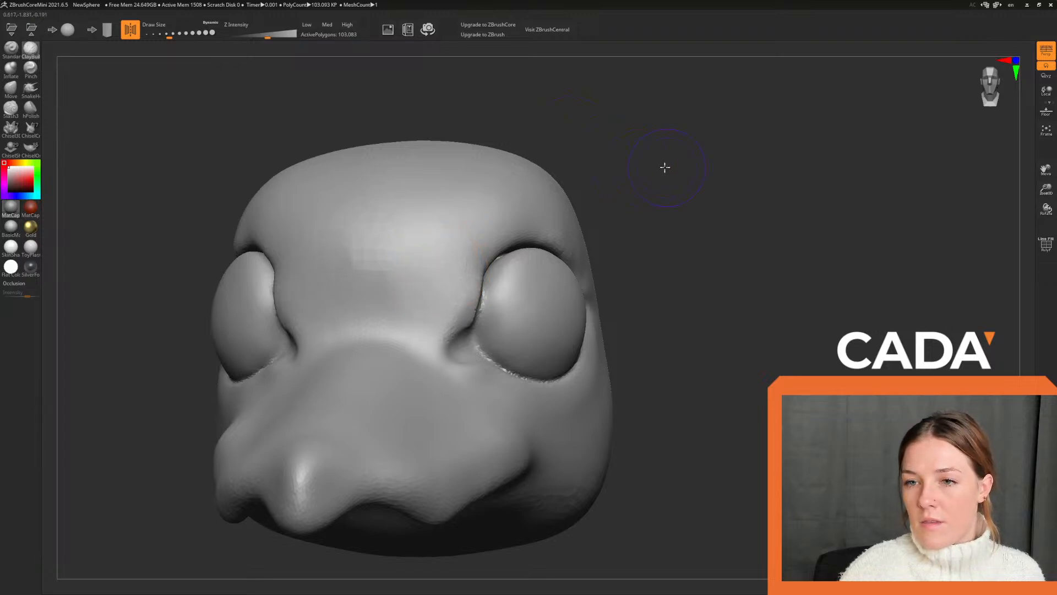
left_click_drag(664, 167, 570, 171)
left_click_drag(389, 265, 373, 318, "shift")
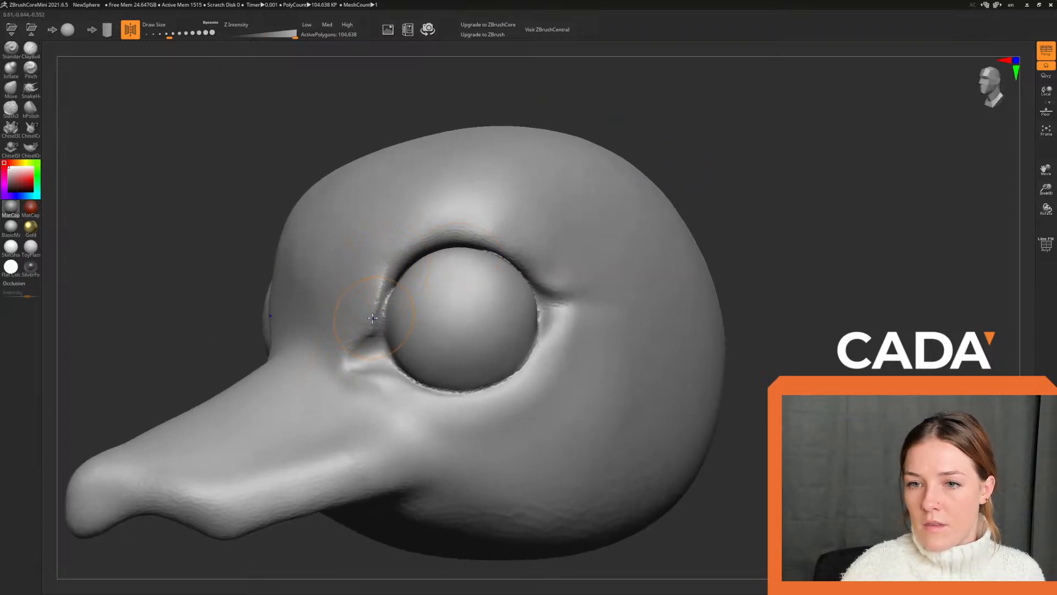
key("ctrl+z")
left_click_drag(170, 34, 165, 34)
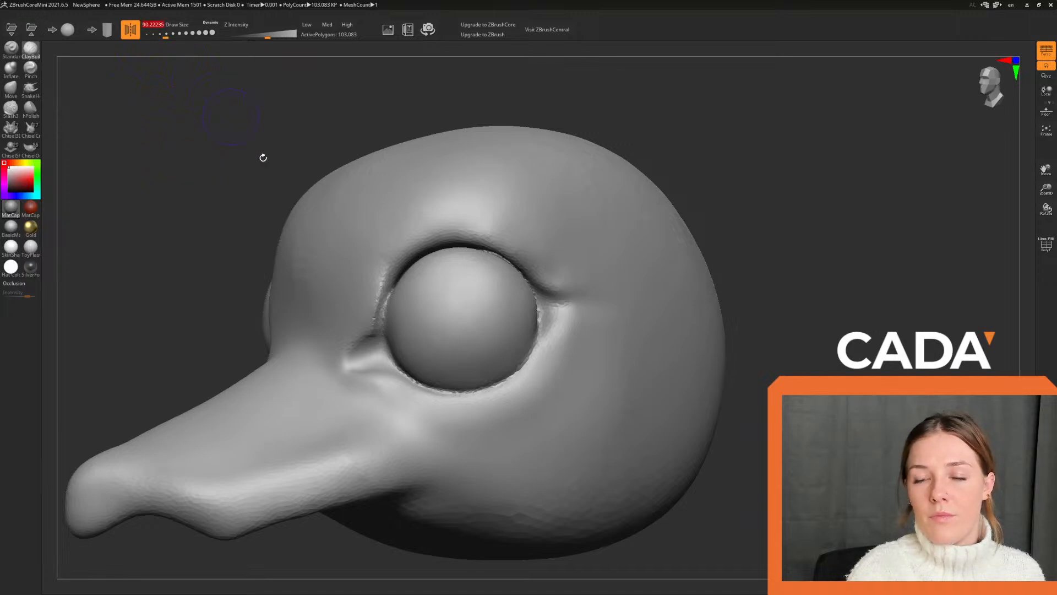
left_click_drag(366, 348, 373, 304, "shift")
Try filling the thin inner eyelid rim with ClayBuildup at a draw size of about 33, and undo the stroke.
mouse_move(144, 307)
left_mouse_down("alt")
mouse_move(221, 299)
mouse_move(232, 279)
left_mouse_up("alt")
left_click_drag(71, 171, 115, 214, "alt")
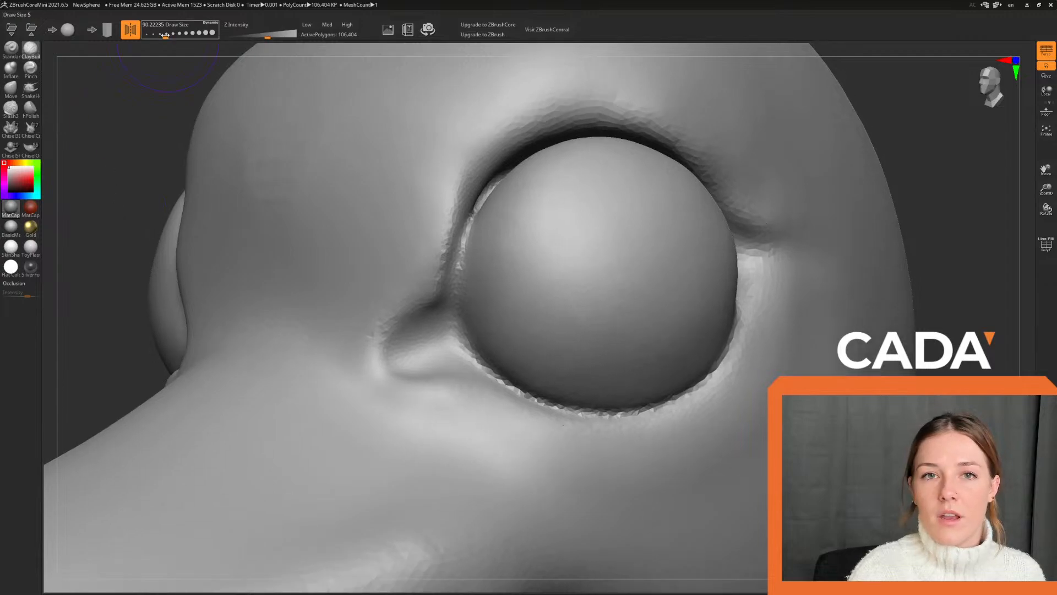
left_click_drag(166, 44, 157, 36)
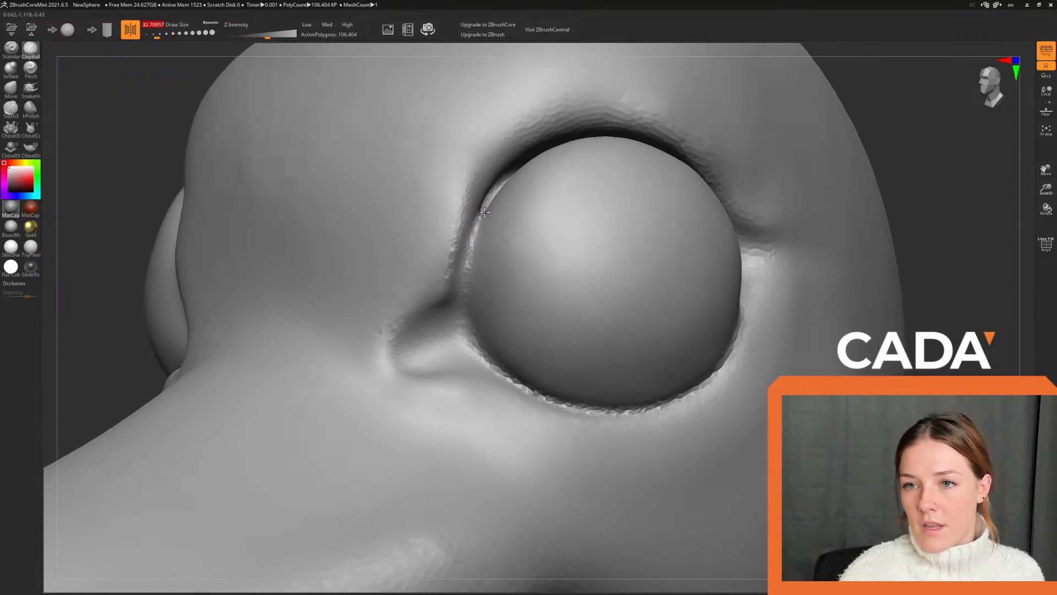
mouse_move(484, 212)
left_mouse_down()
mouse_move(455, 297)
mouse_move(447, 291)
mouse_move(462, 285)
left_mouse_up()
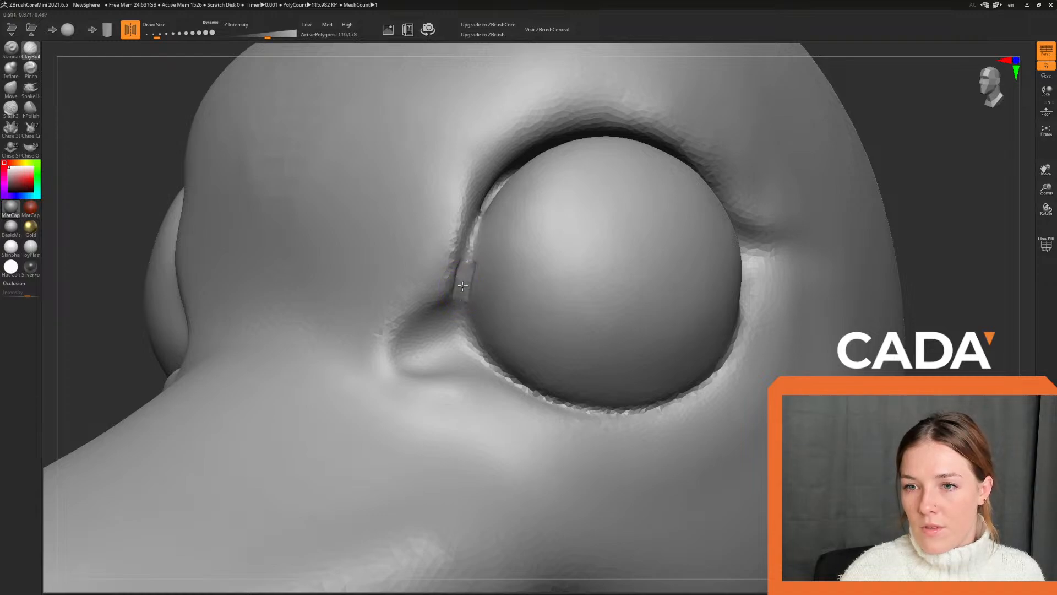
key("ctrl+z")
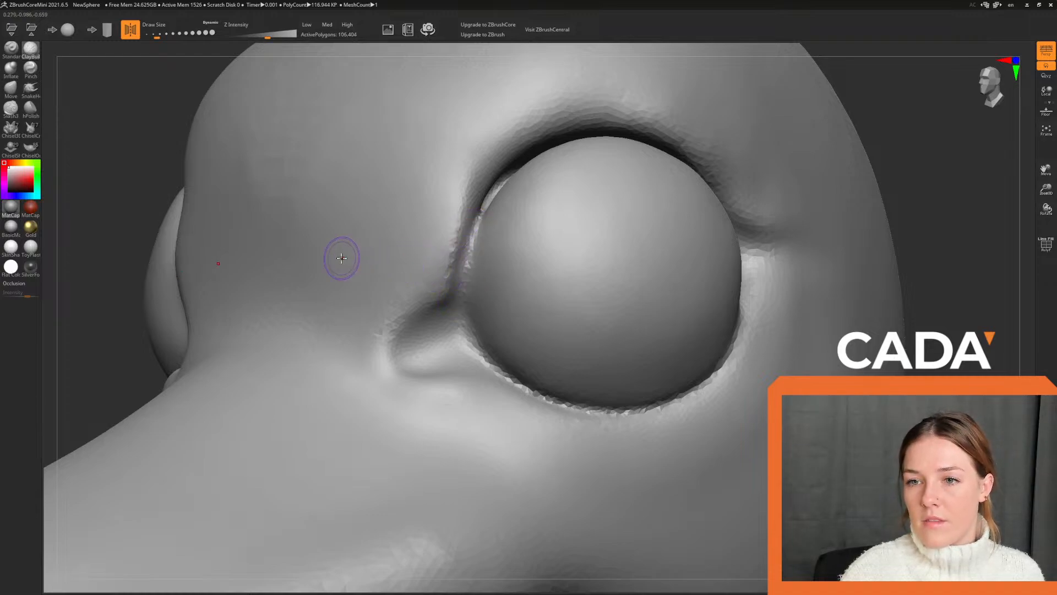
Set the ClayBuildup draw size to about 13 and build up the thin snout-side eyelid rim along the eyeball.
mouse_move(118, 156)
left_mouse_down("alt")
mouse_move(130, 160)
mouse_move(142, 124)
left_mouse_up("alt")
left_click_drag(157, 34, 152, 30)
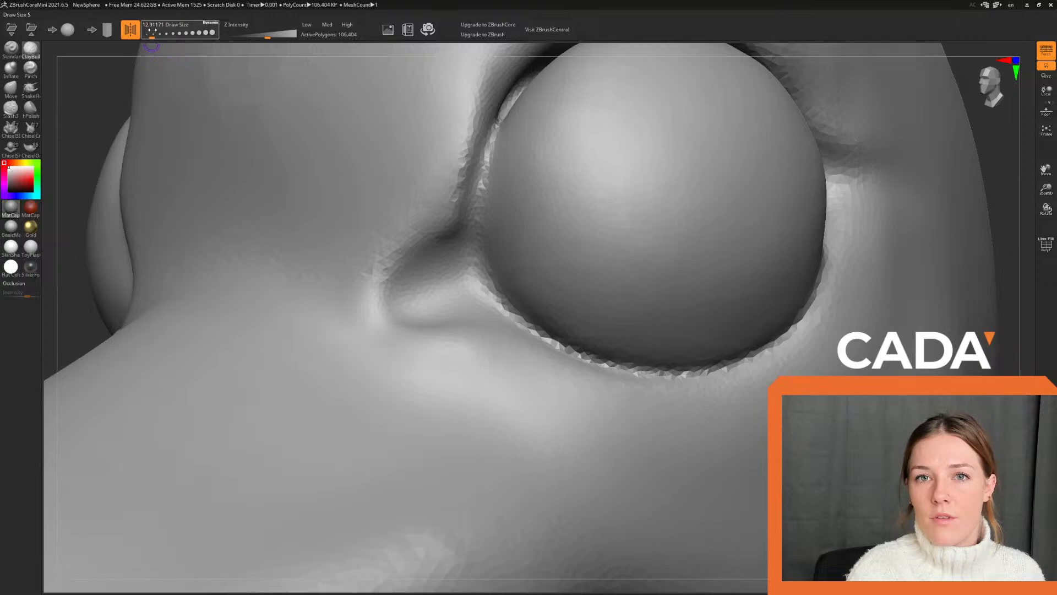
mouse_move(493, 140)
left_mouse_down()
mouse_move(500, 123)
mouse_move(477, 251)
mouse_move(485, 171)
left_mouse_up()
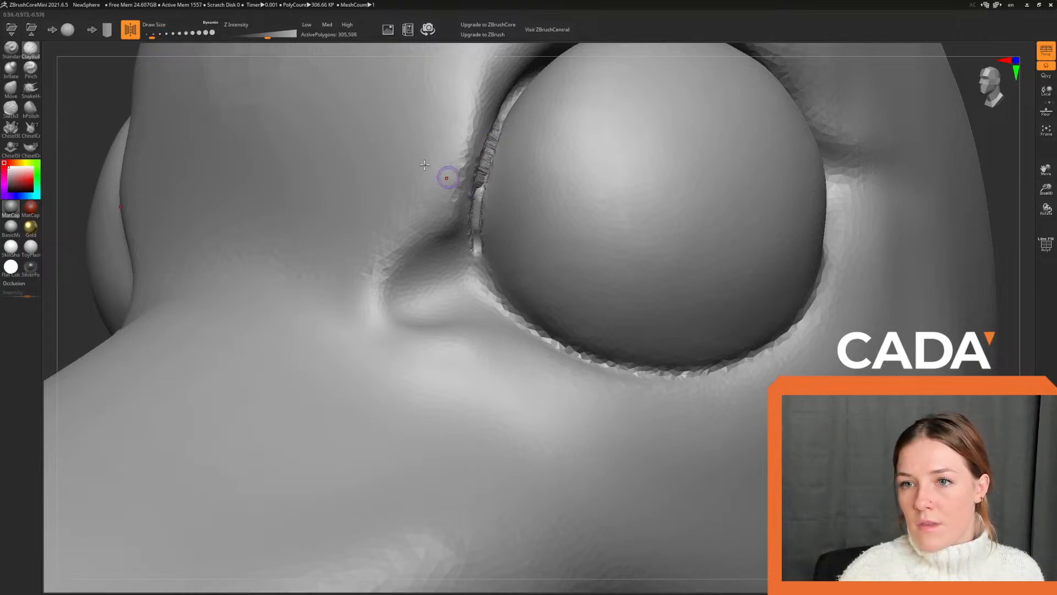
Smooth the snout-side eyelid rim along the eyeball down to the inner eye corner at draw sizes of about 37 and 49.
left_click_drag(153, 34, 158, 34)
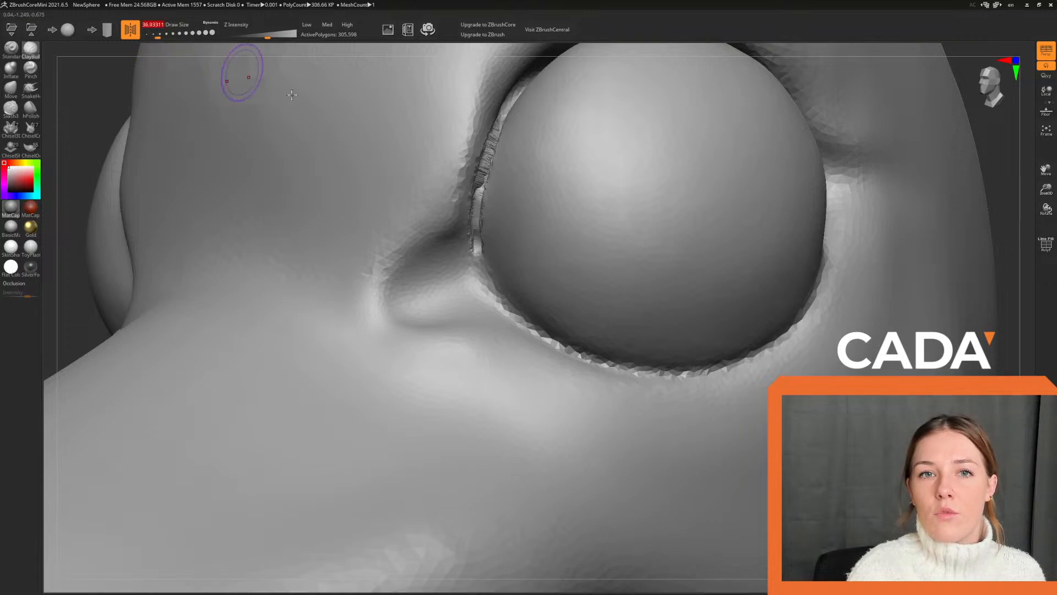
mouse_move(517, 94)
left_mouse_down("shift")
mouse_move(480, 198)
mouse_move(505, 104)
mouse_move(488, 165)
mouse_move(496, 106)
mouse_move(476, 269)
mouse_move(499, 98)
left_mouse_up("shift")
left_click_drag(158, 34, 159, 35)
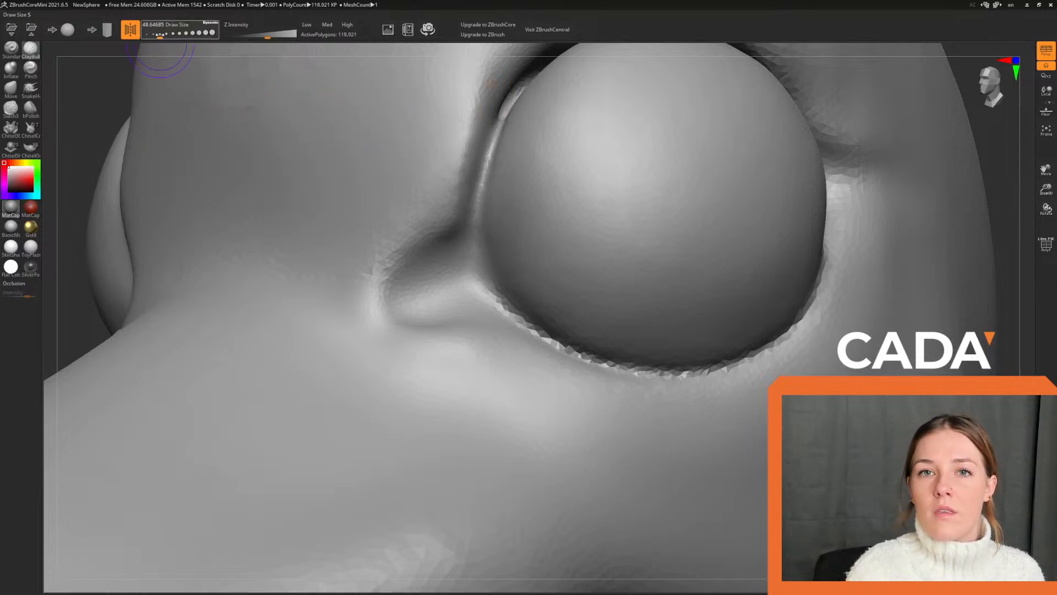
left_click_drag(500, 117, 463, 201, "shift")
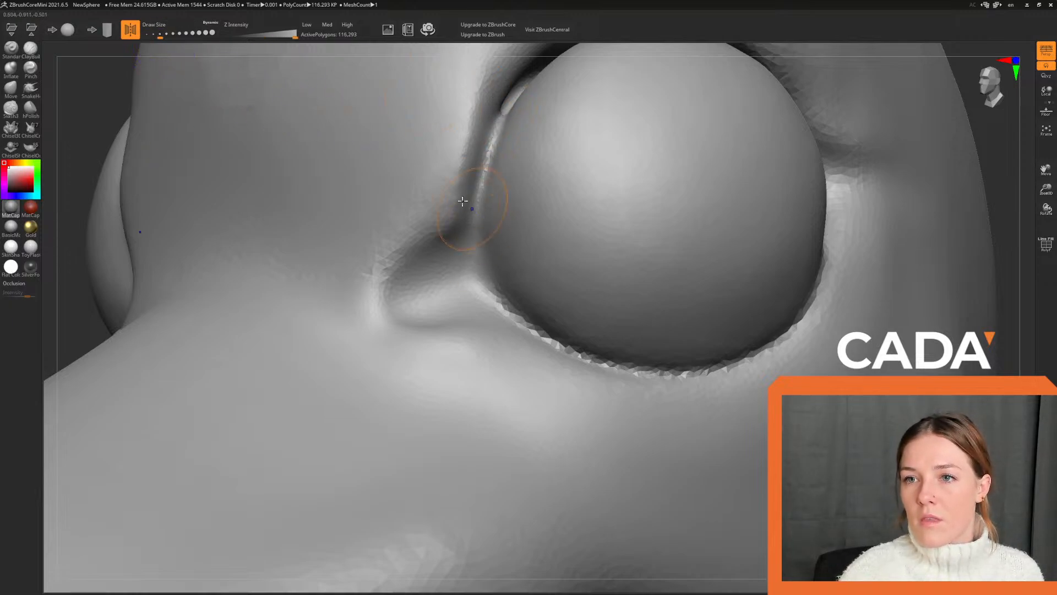
left_click_drag(99, 102, 101, 134)
mouse_move(479, 251)
left_mouse_down("shift")
mouse_move(489, 233)
mouse_move(463, 275)
mouse_move(457, 338)
left_mouse_up("shift")
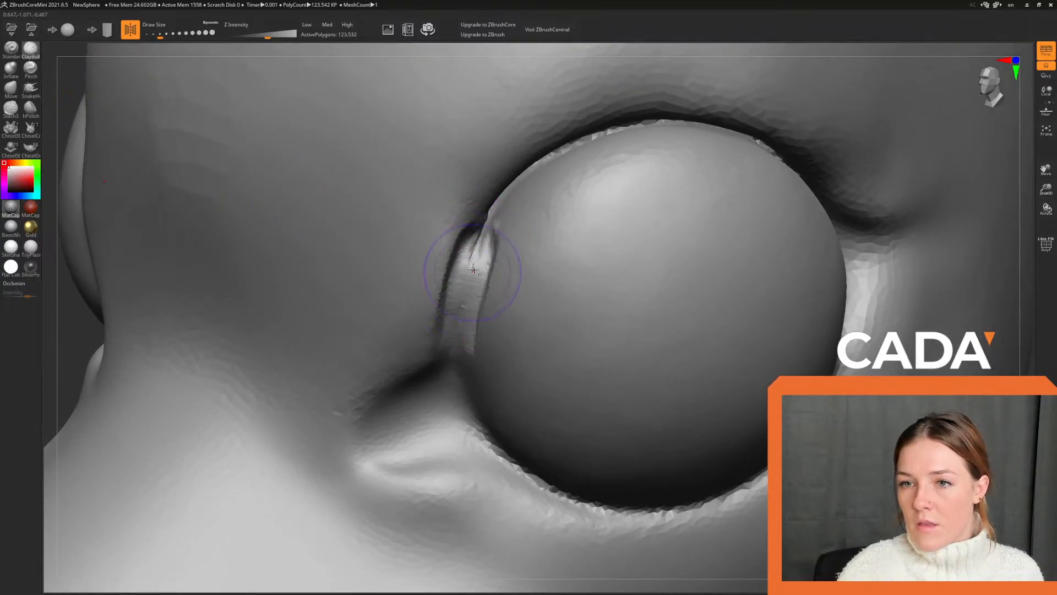
mouse_move(473, 269)
left_mouse_down("shift")
mouse_move(472, 242)
mouse_move(472, 283)
mouse_move(441, 347)
left_mouse_up("shift")
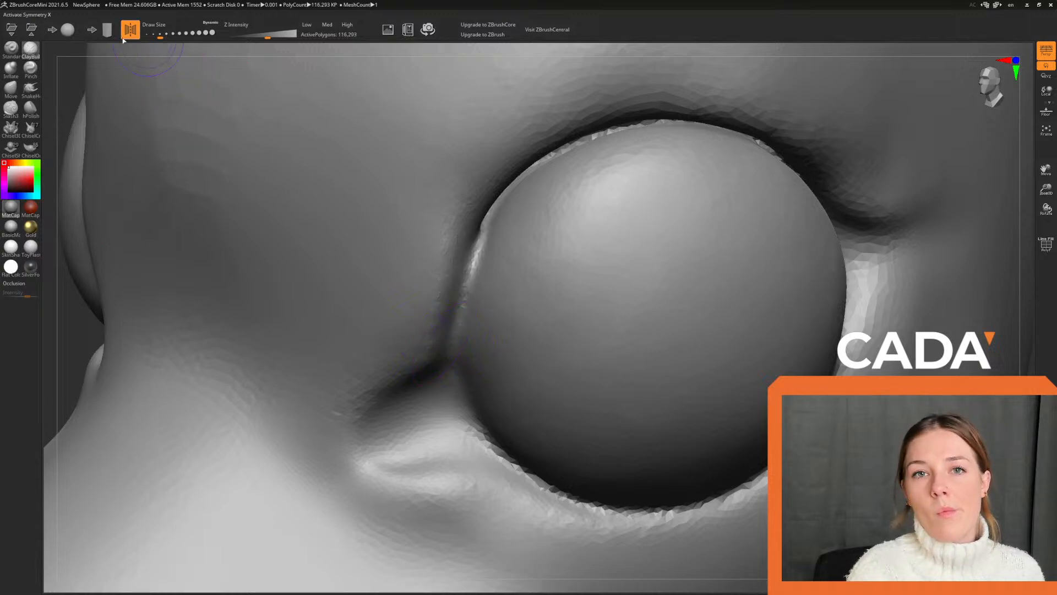
Build up the snout-side eyelid rim with ClayBuildup at a draw size of about 65, and reduce the mesh density.
left_click(154, 35)
mouse_move(486, 247)
left_mouse_down()
mouse_move(471, 271)
mouse_move(478, 232)
mouse_move(453, 363)
mouse_move(475, 268)
left_mouse_up()
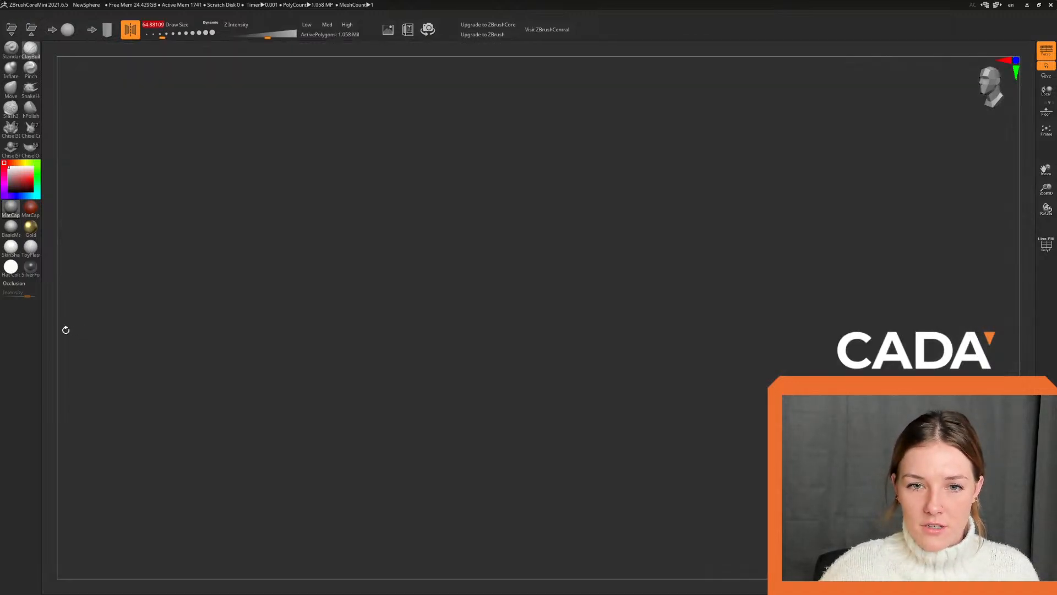
left_click_drag(220, 326, 393, 319)
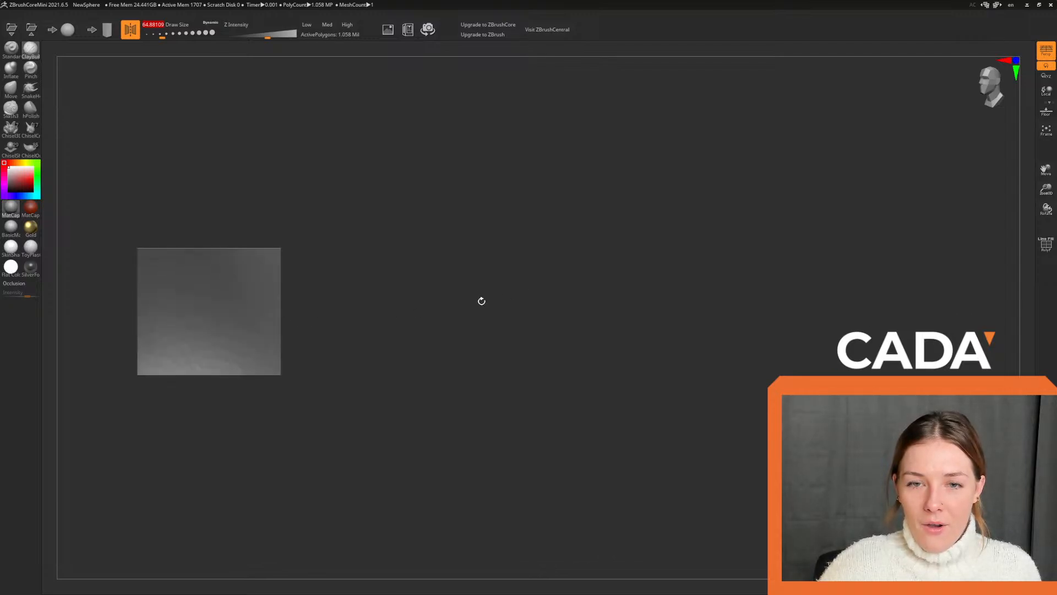
left_click_drag(197, 177, 434, 248)
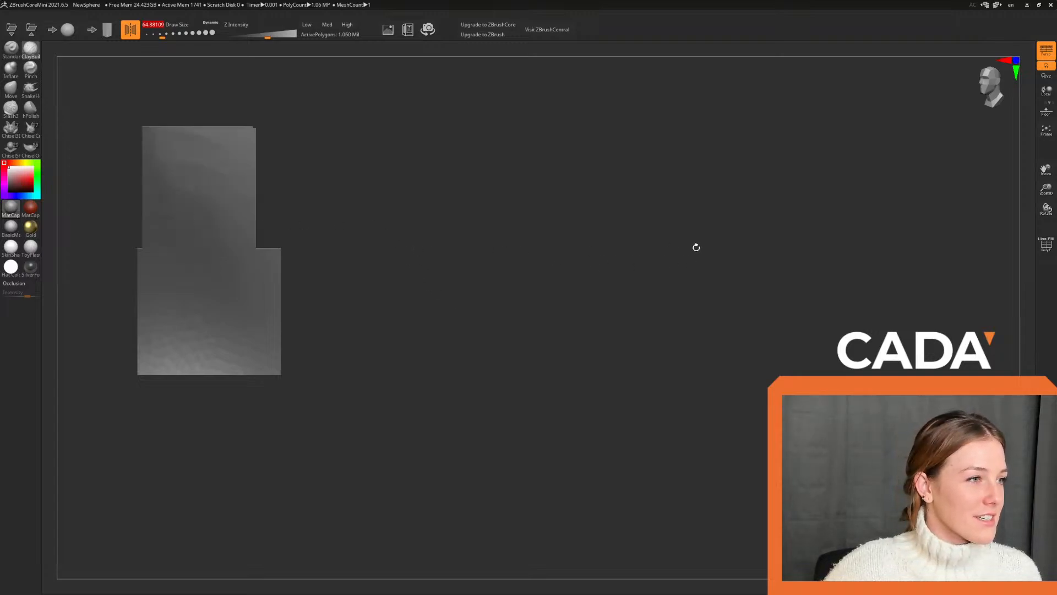
left_click(804, 248)
mouse_move(256, 360)
left_mouse_down()
mouse_move(747, 155)
mouse_move(583, 304)
mouse_move(643, 130)
left_mouse_up()
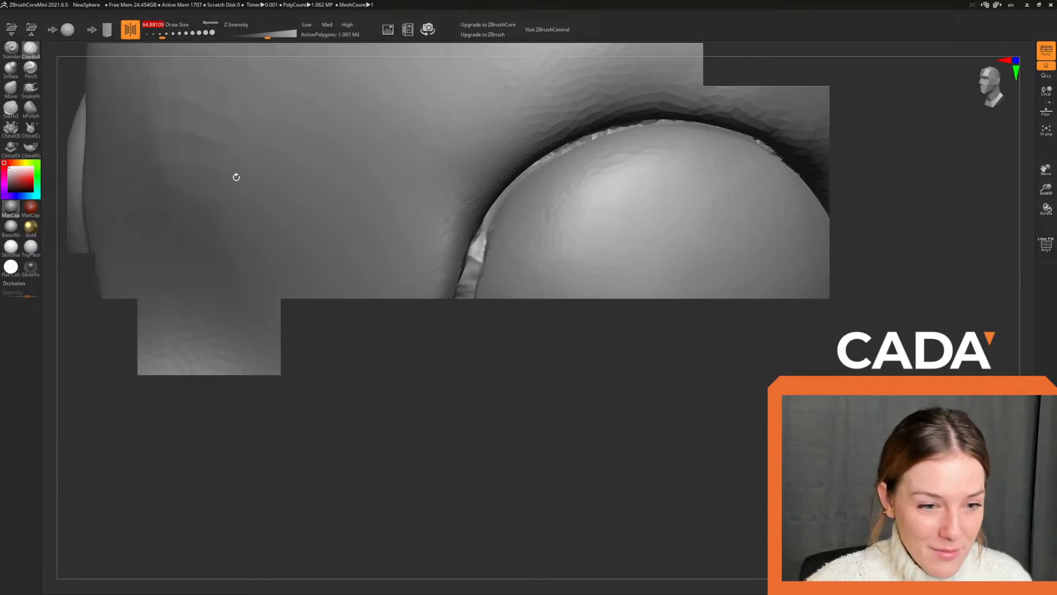
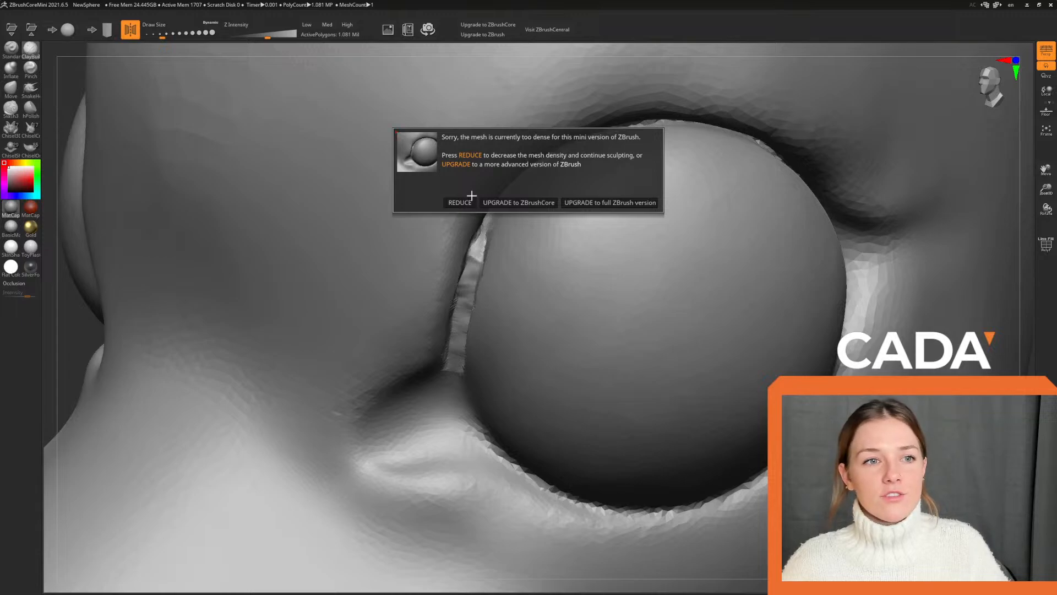
left_click(460, 203)
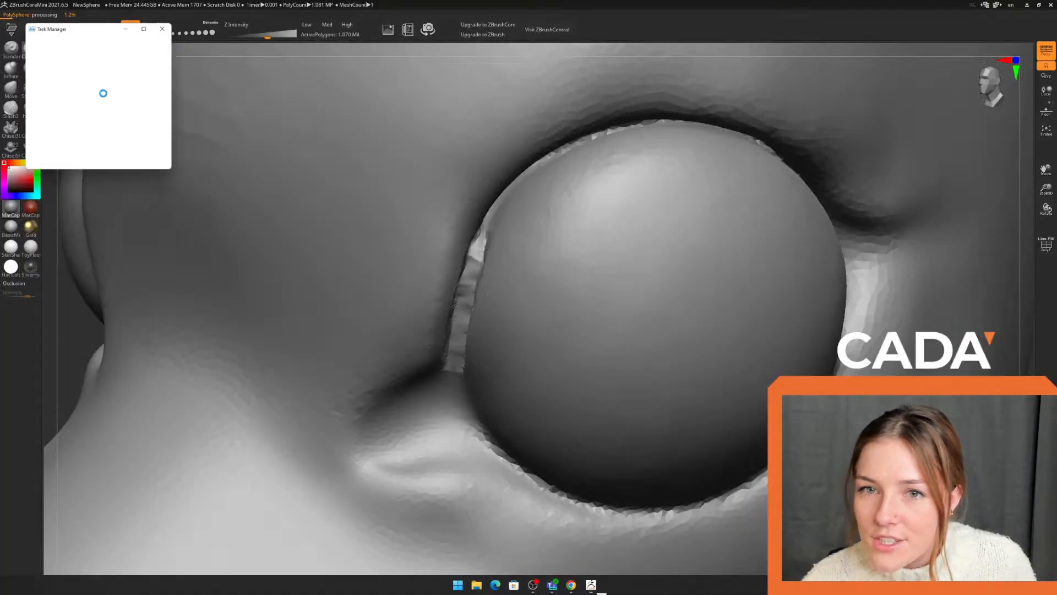
Switch to Task Manager, end the ZBrushCoreMini Executable task, and close Task Manager.
left_click_drag(86, 32, 98, 72)
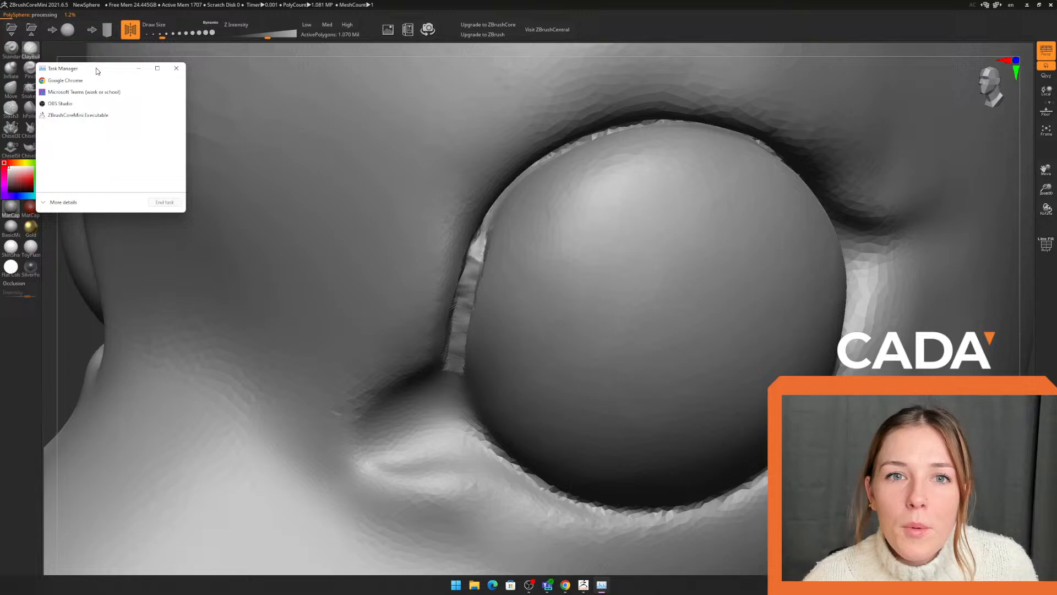
left_click(94, 121)
left_click_drag(106, 70, 107, 81)
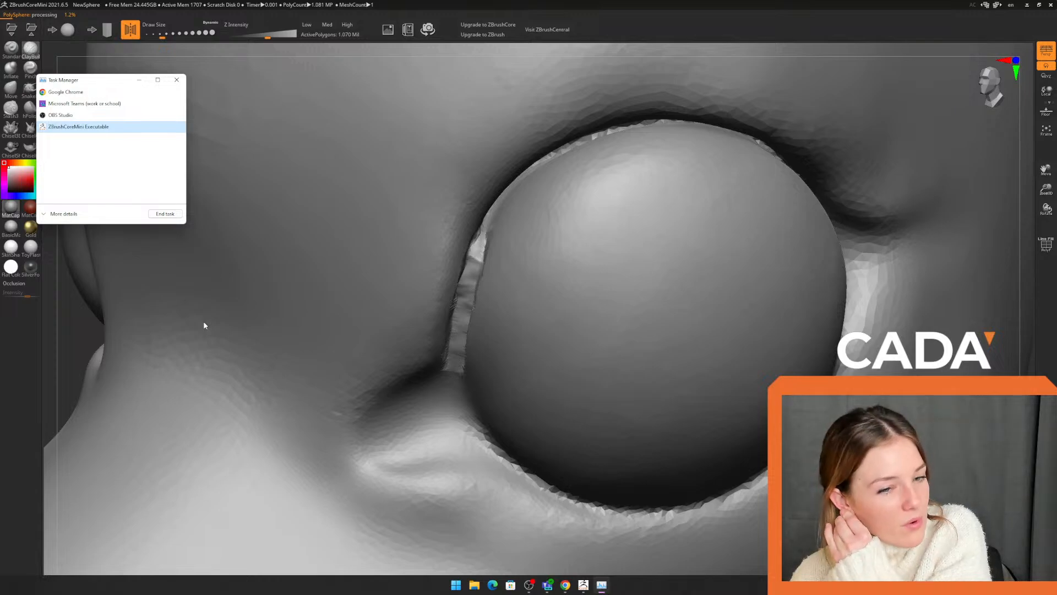
left_click(163, 214)
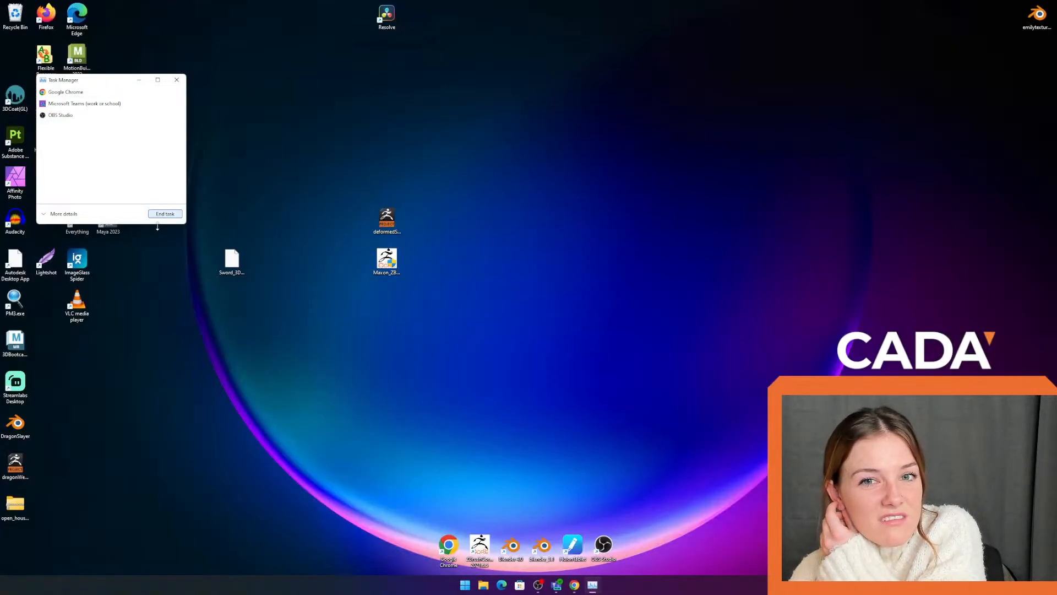
left_click(177, 80)
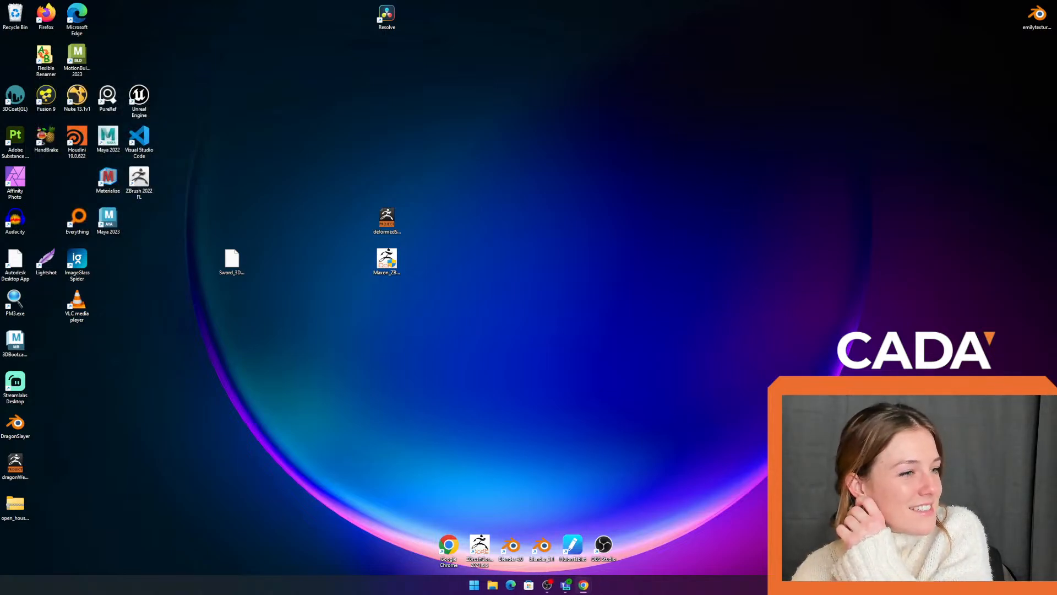
left_click_drag(0, 53, 706, 72)
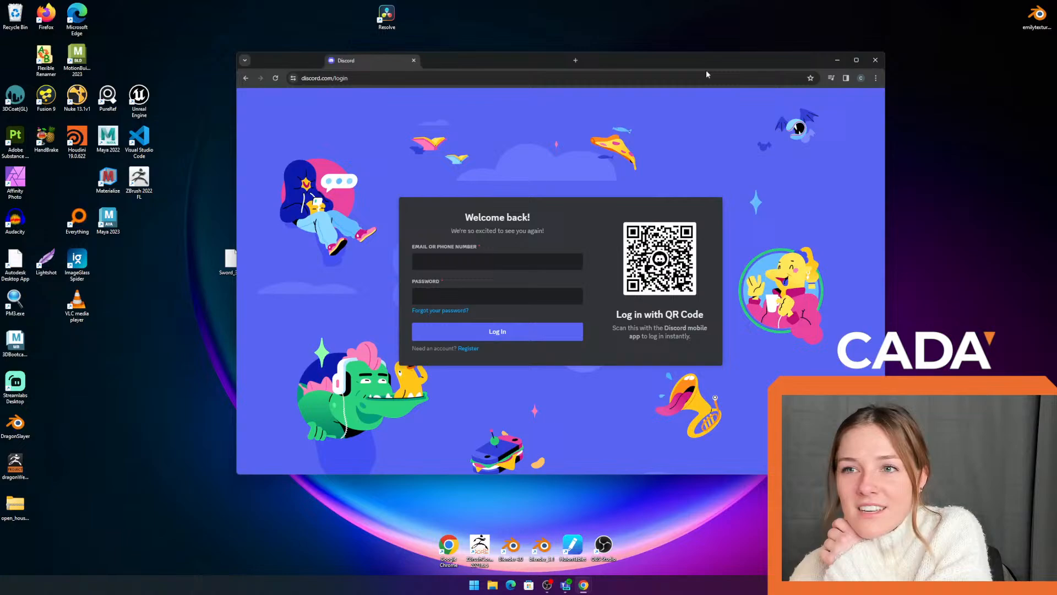
left_click(859, 63)
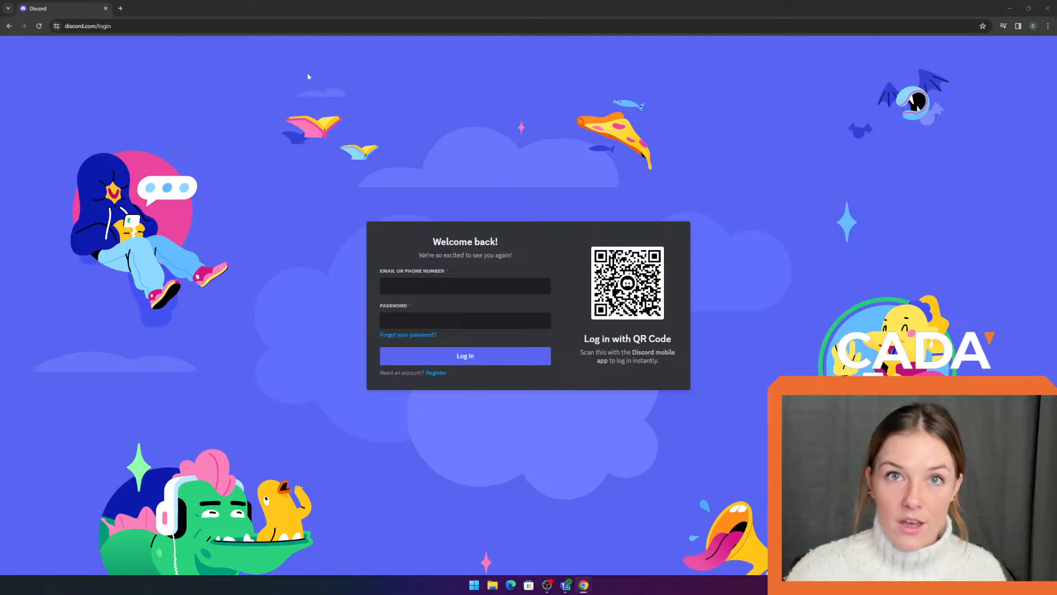
left_click(1009, 8)
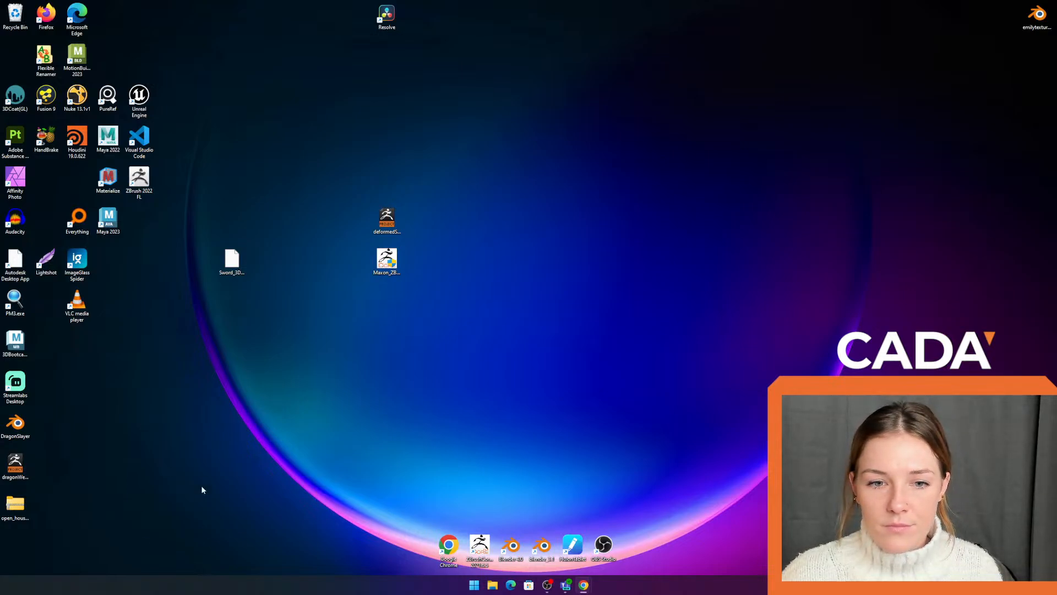
right_click(15, 467)
left_click(154, 470)
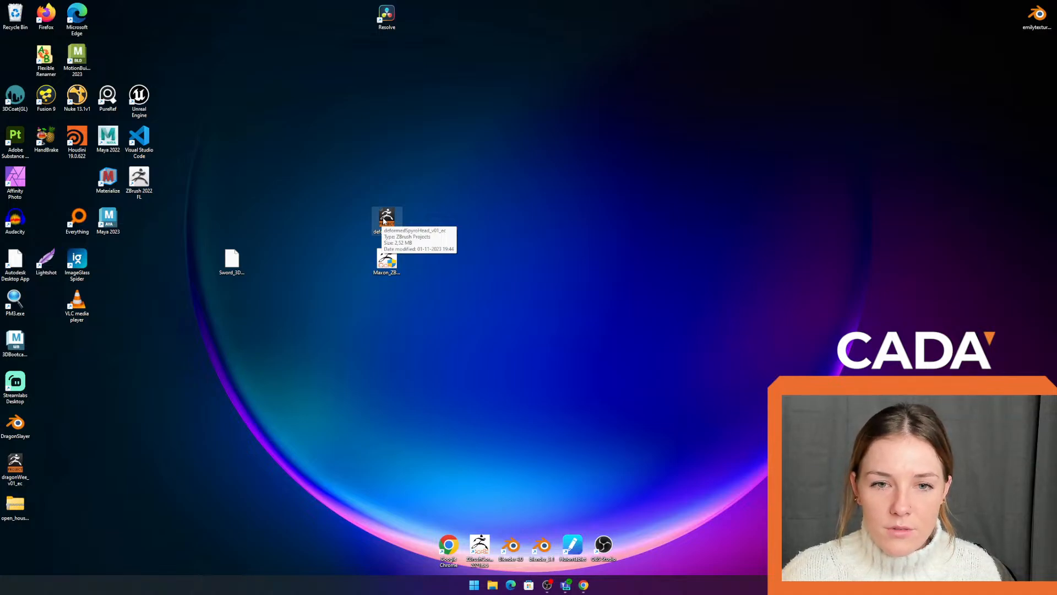
Open the deformedSpyroHead_v01_ec project from the desktop, dismissing the home page and discarding changes to the default project.
double_click(384, 220)
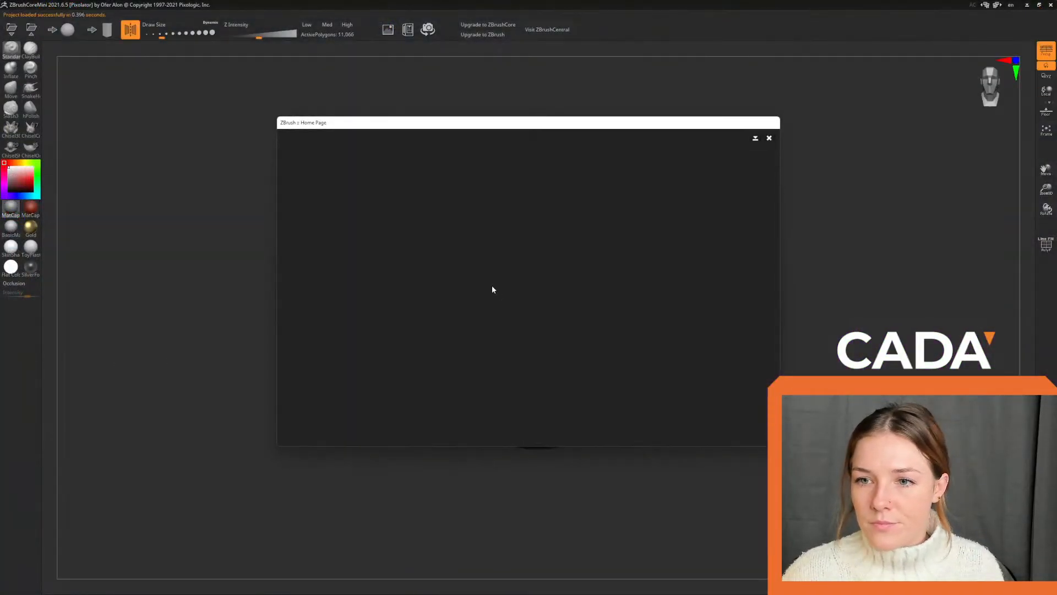
left_click(770, 138)
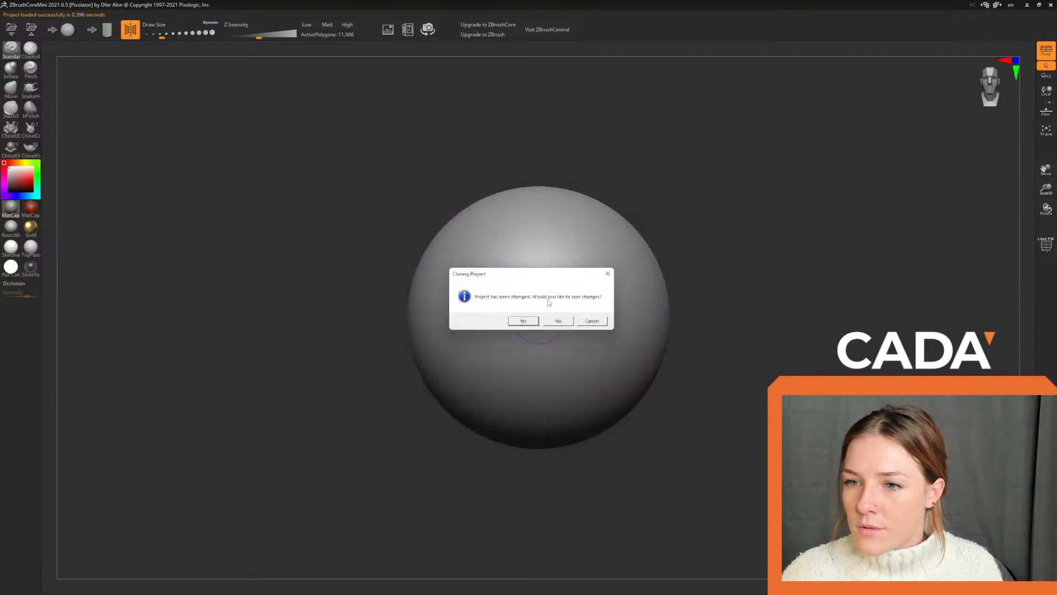
left_click(559, 320)
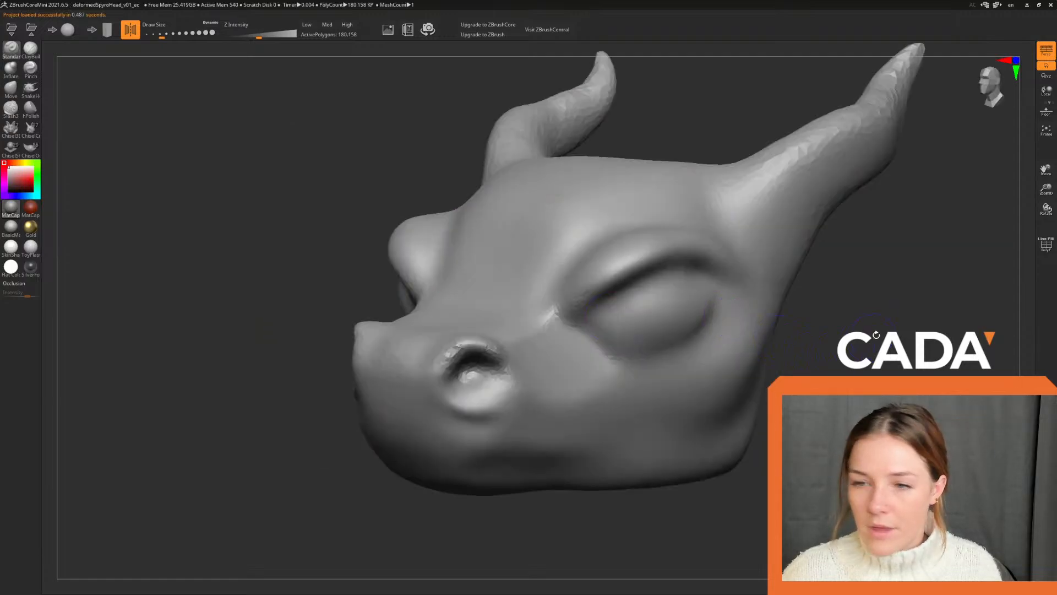
Smooth the surface beside the nostril of the horned dragon head.
left_click_drag(878, 304, 727, 288)
left_click_drag(727, 325, 740, 418, "alt")
mouse_move(413, 483)
left_mouse_down("shift")
mouse_move(457, 485)
mouse_move(406, 497)
left_mouse_up("shift")
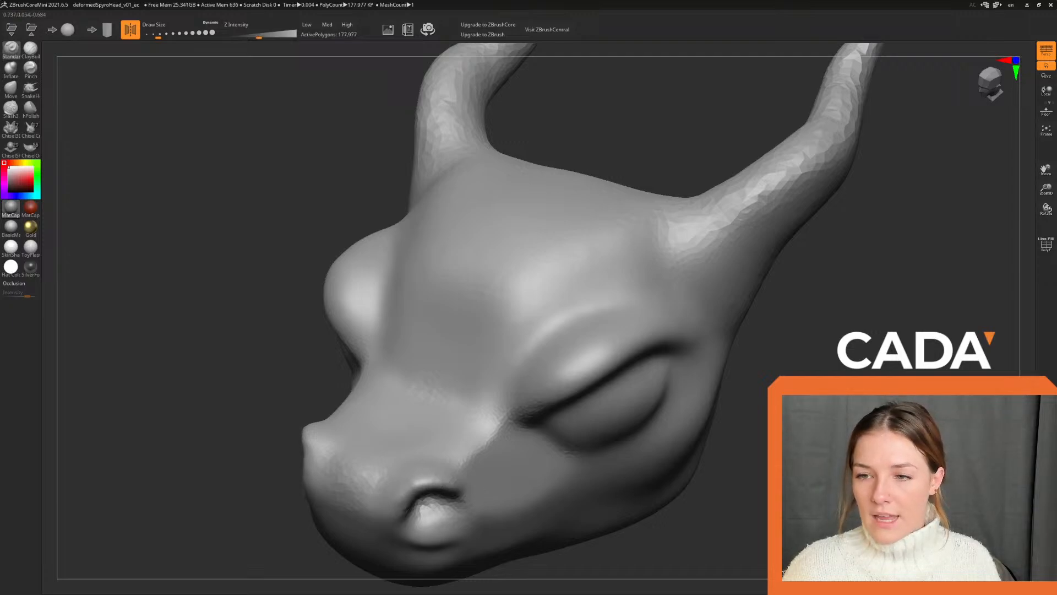
left_click_drag(755, 330, 735, 239)
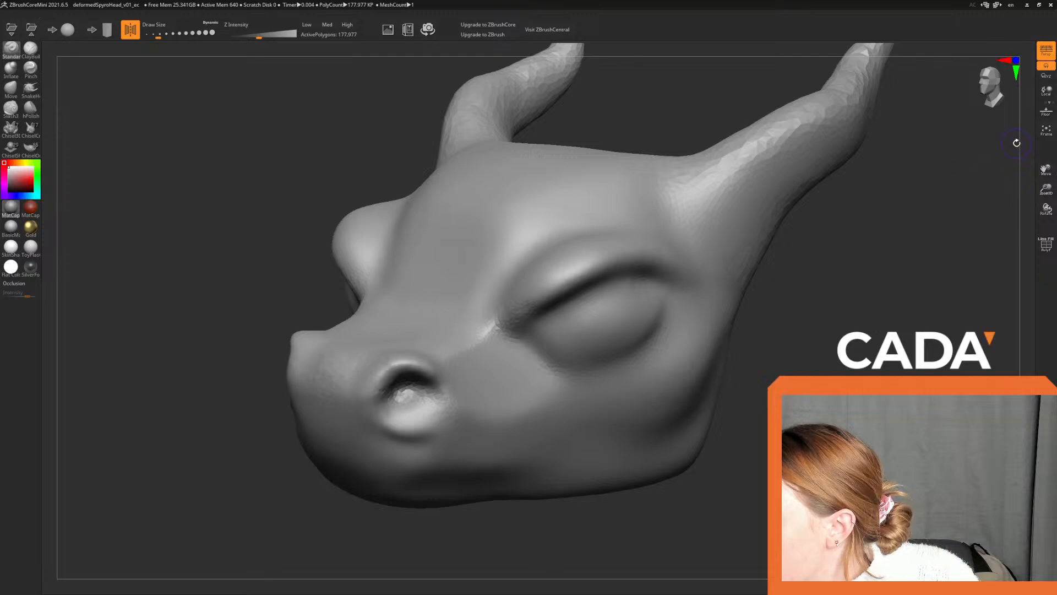
Turn on Local Transformations, inspect the head from the front and both sides, and undo the stray stroke on it.
left_click(1047, 91)
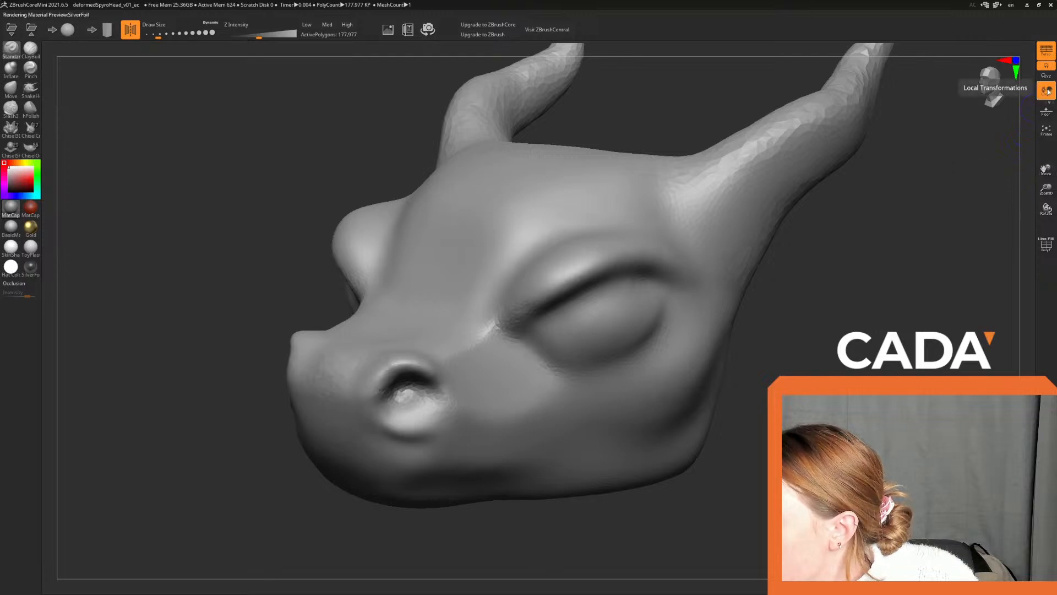
left_click_drag(926, 261, 805, 226, "alt")
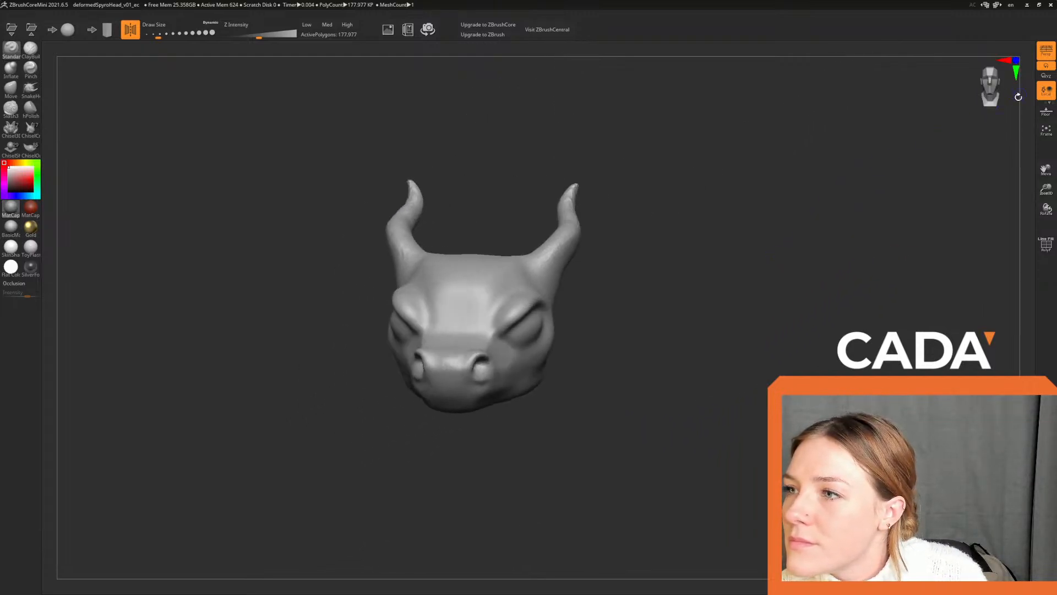
mouse_move(255, 123)
left_mouse_down()
mouse_move(431, 222)
mouse_move(345, 132)
mouse_move(383, 91)
mouse_move(374, 94)
left_mouse_up()
mouse_move(468, 280)
left_mouse_down()
mouse_move(480, 378)
mouse_move(426, 349)
left_mouse_up()
key("ctrl+z")
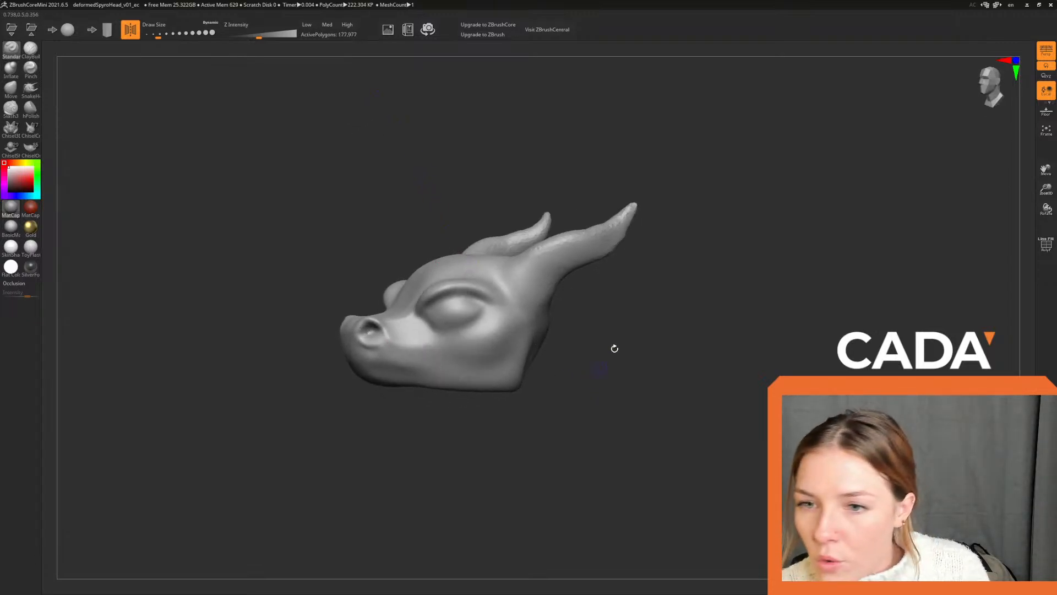
mouse_move(710, 223)
left_mouse_down()
mouse_move(692, 267)
mouse_move(743, 279)
mouse_move(729, 281)
mouse_move(791, 235)
left_mouse_up()
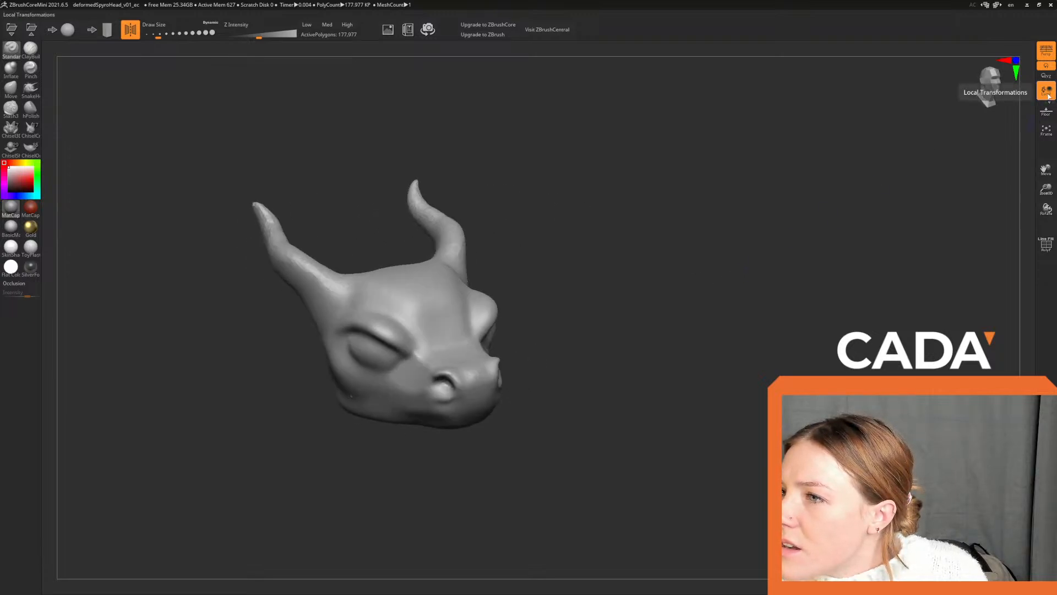
Compare rotating and zooming the head with Local Transformations on and off, and leave the option off.
left_click(1047, 91)
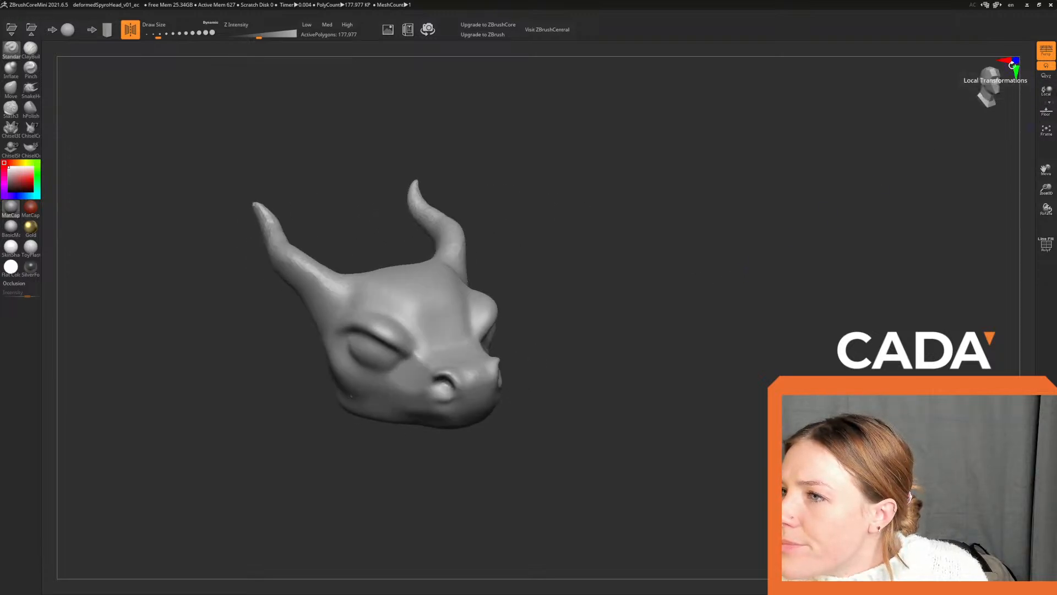
left_click(1046, 91)
left_click_drag(875, 109, 1034, 102)
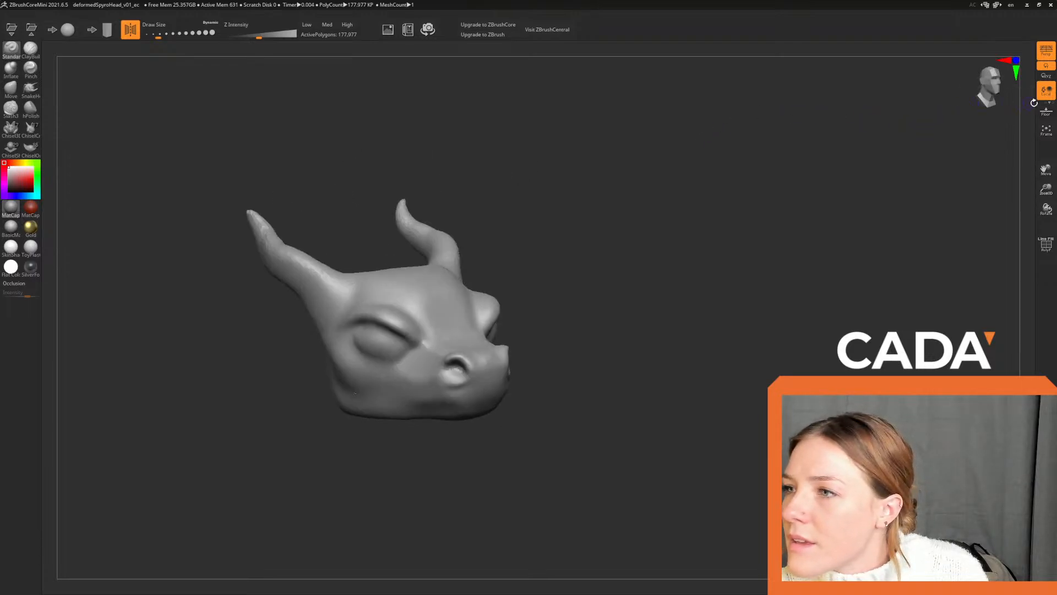
left_click(1048, 89)
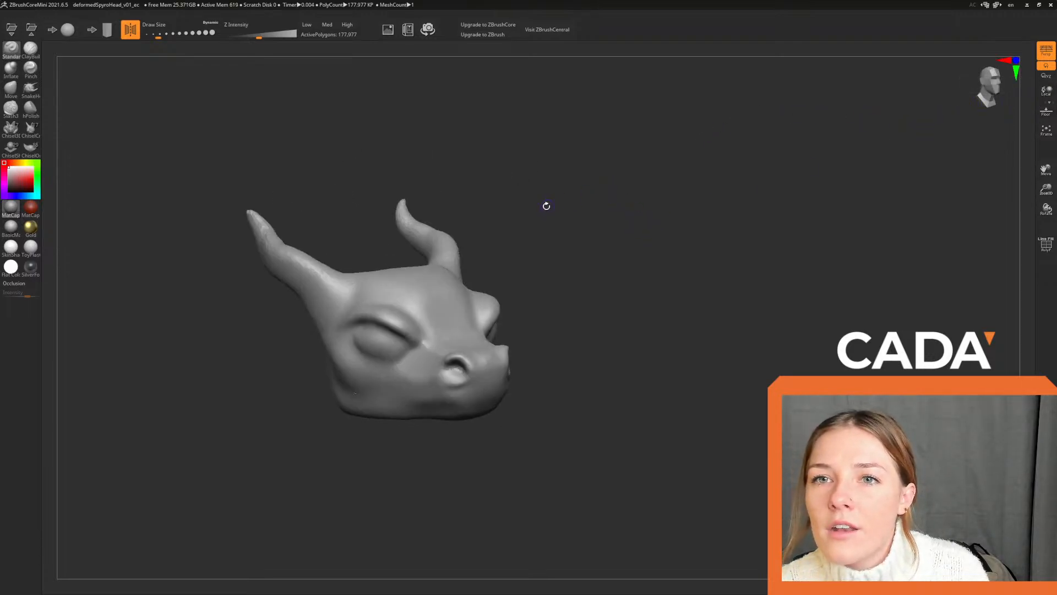
right_click_drag(552, 209, 722, 198, "ctrl")
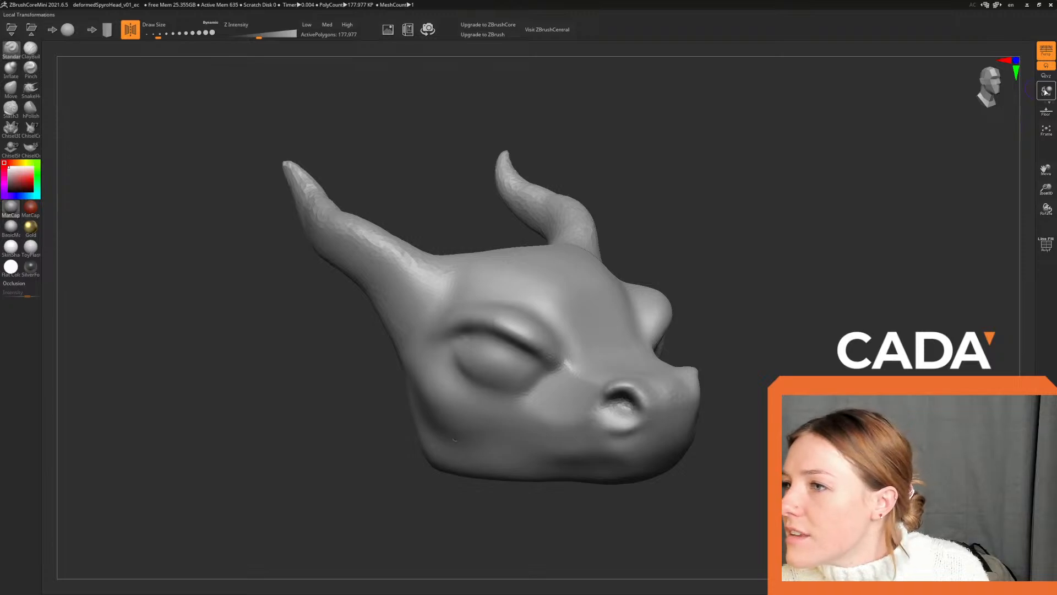
left_click(1047, 91)
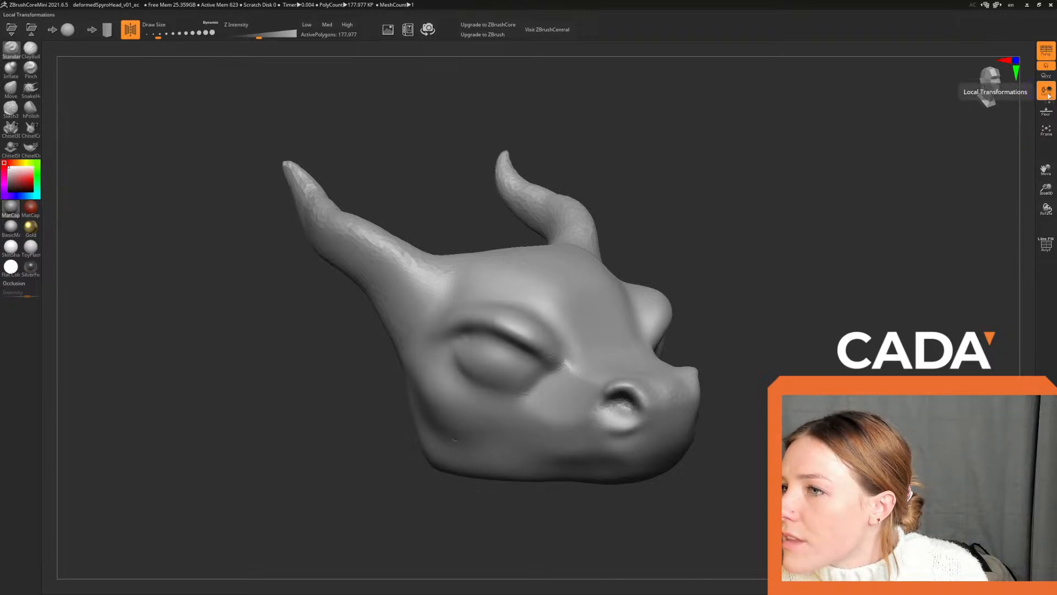
left_click(1048, 95)
Inspect the horned head from both sides, and close the sculpting program without saving the project changes.
right_click_drag(800, 172, 768, 179, "alt")
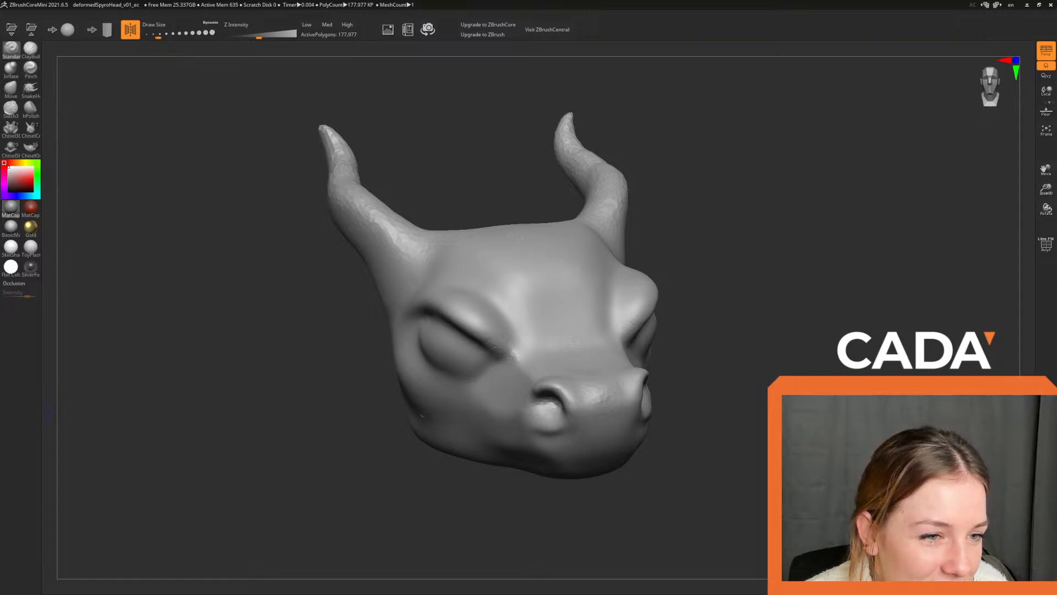
left_click_drag(826, 298, 776, 311)
left_click(1050, 4)
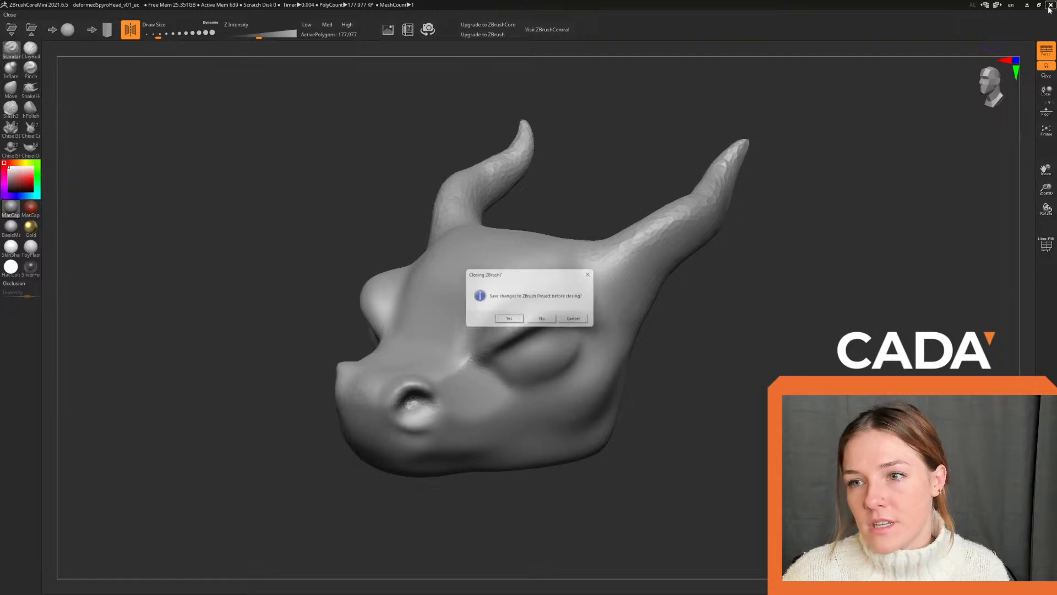
left_click(545, 322)
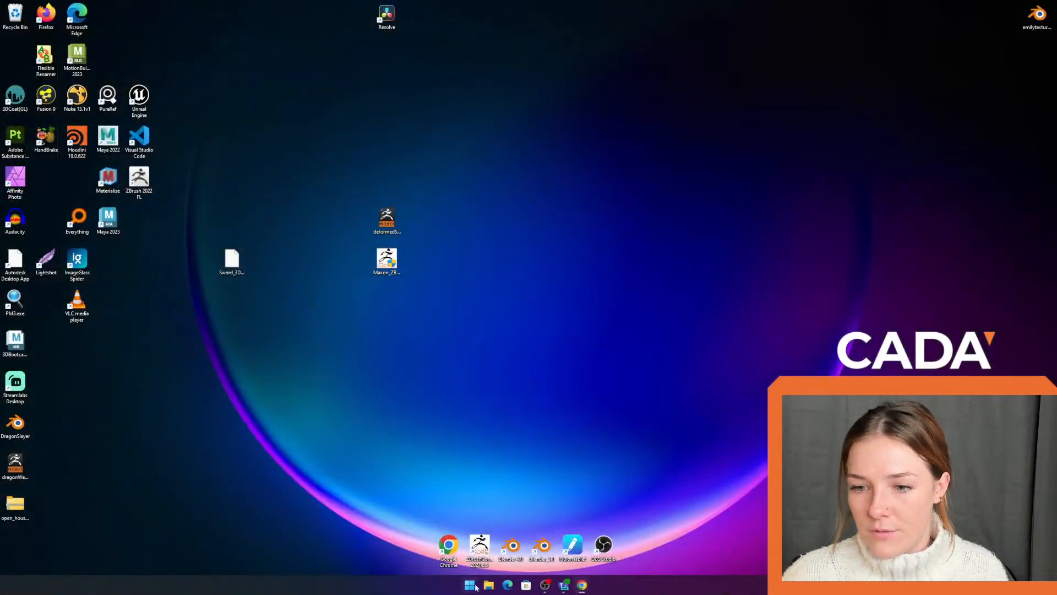
Switch to Discord in Chrome and open the 3d-bootcamp channel of the CADA Truemax - Students server.
mouse_move(586, 589)
left_click(633, 558)
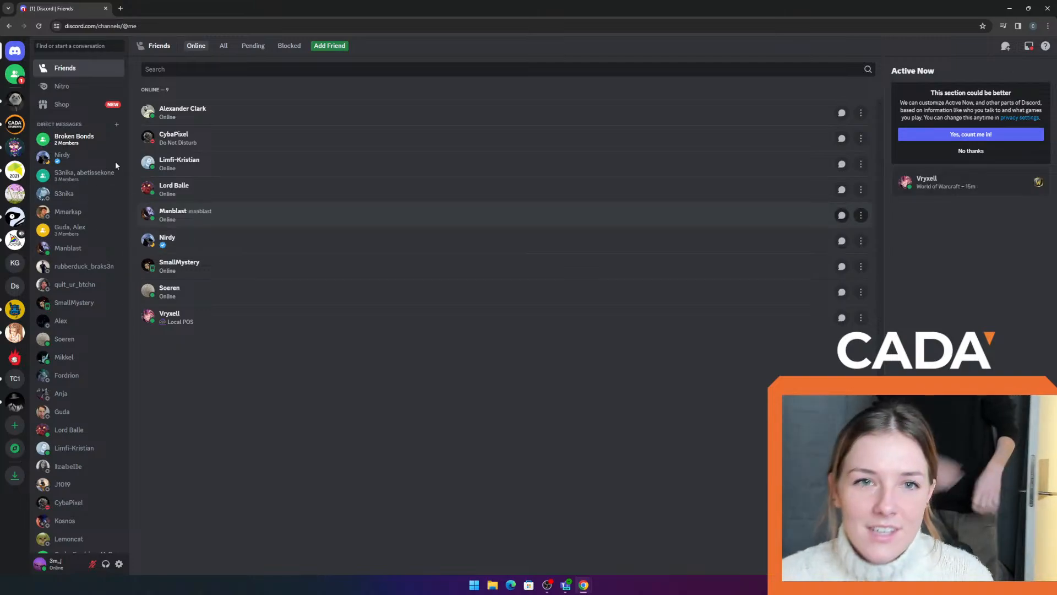
left_click(16, 121)
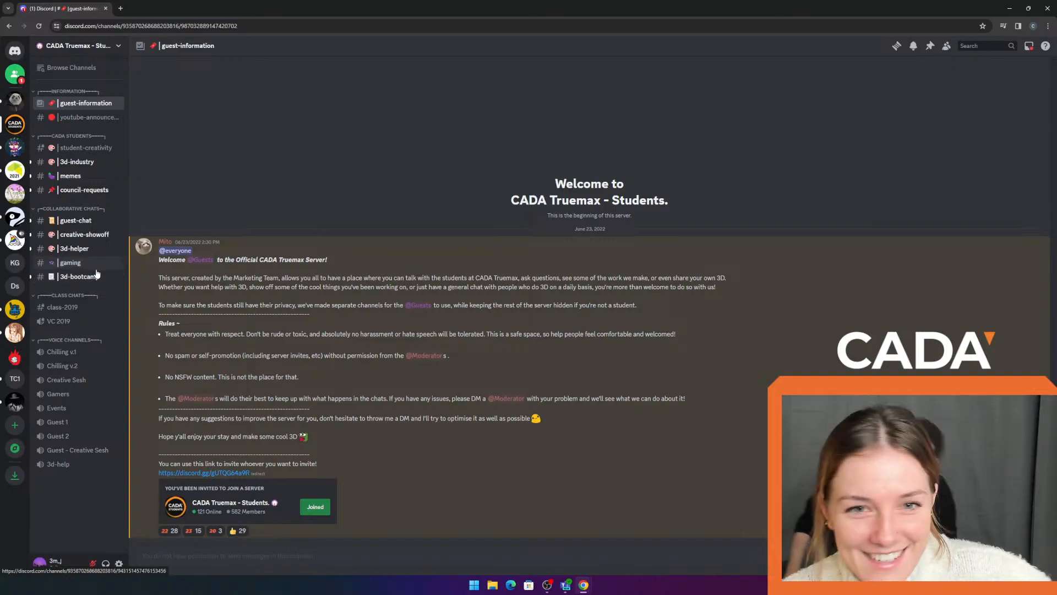
left_click(80, 276)
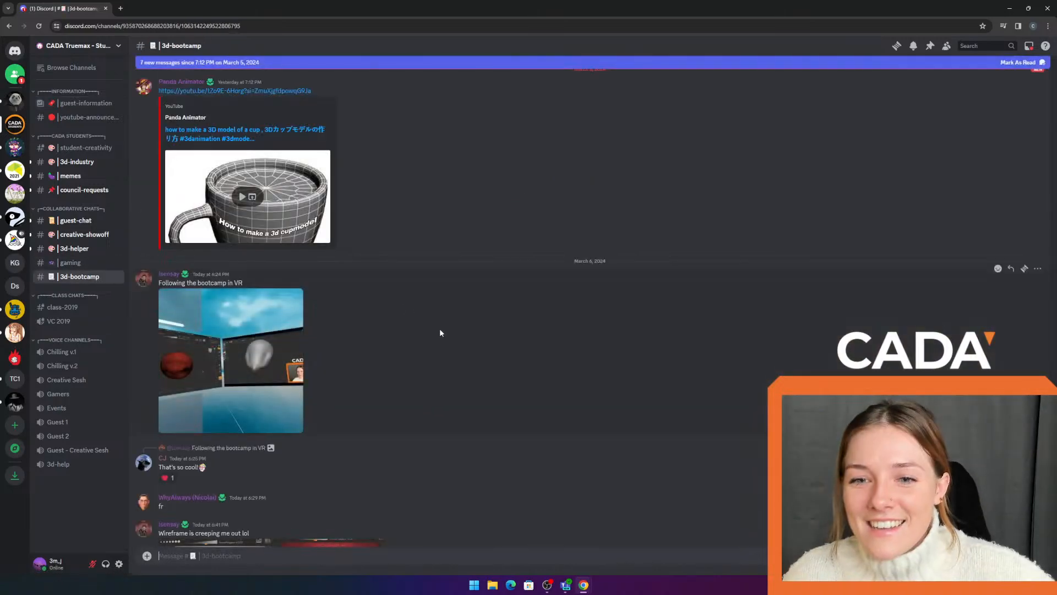
Enlarge the posted duck/dragon sculpt images and compare the front and side views at a larger page zoom.
scroll(438, 332, "down", 5)
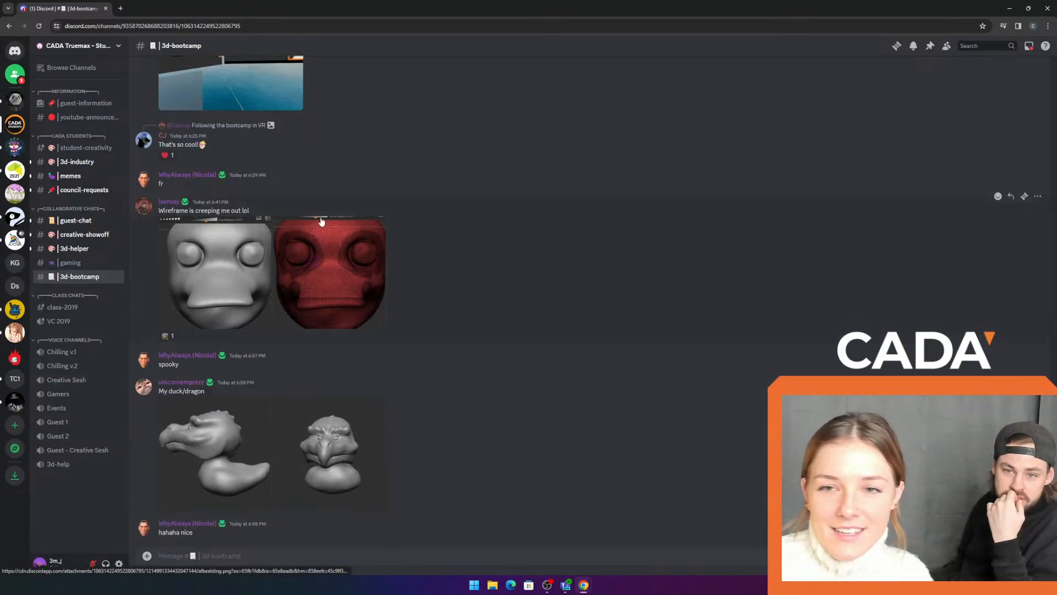
left_click(347, 445)
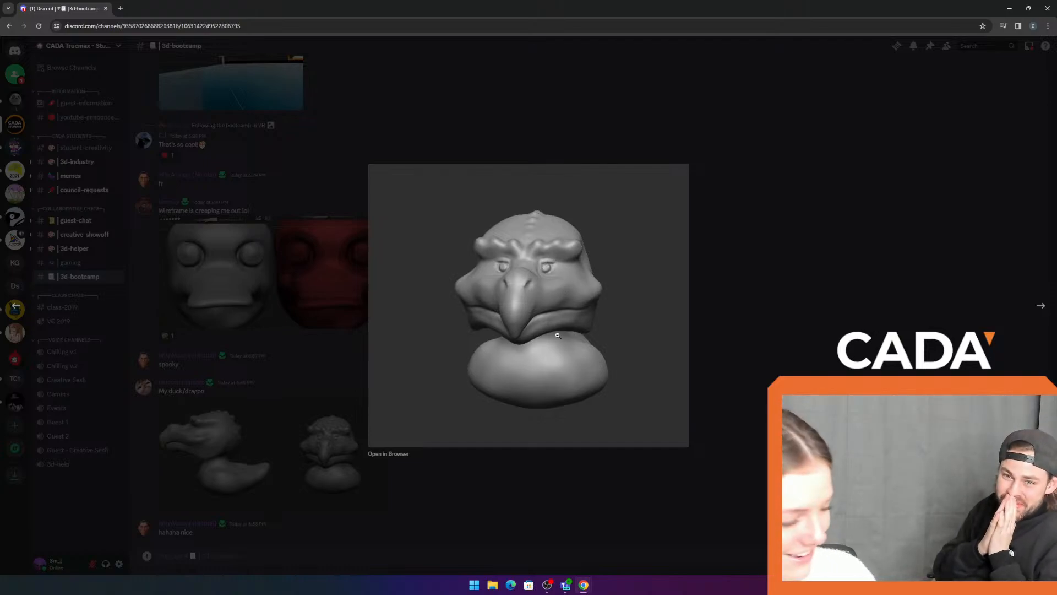
scroll(622, 499, "up", 4, "ctrl")
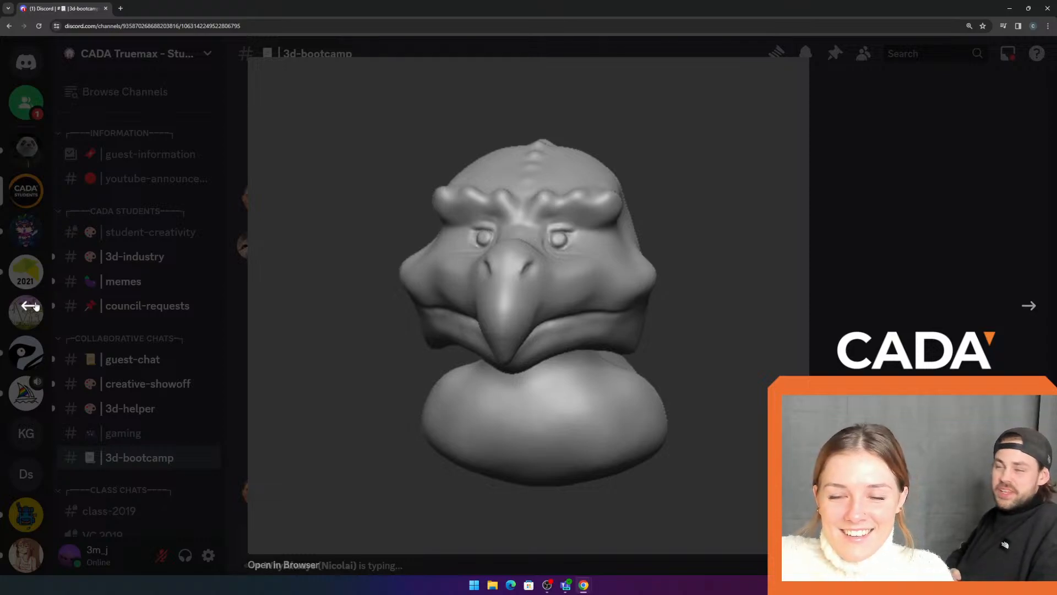
left_click(1030, 307)
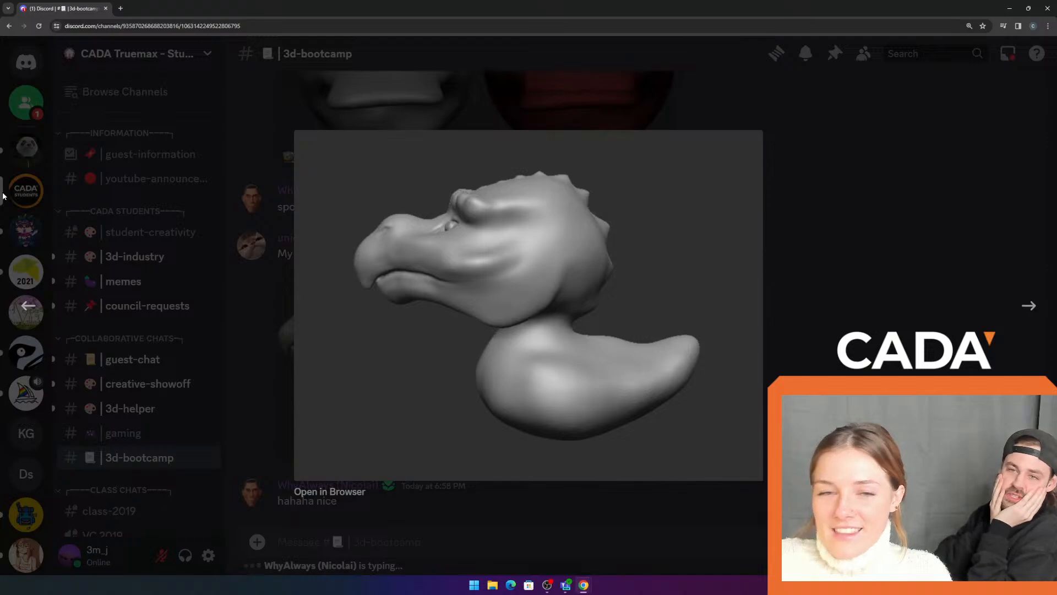
left_click(28, 305)
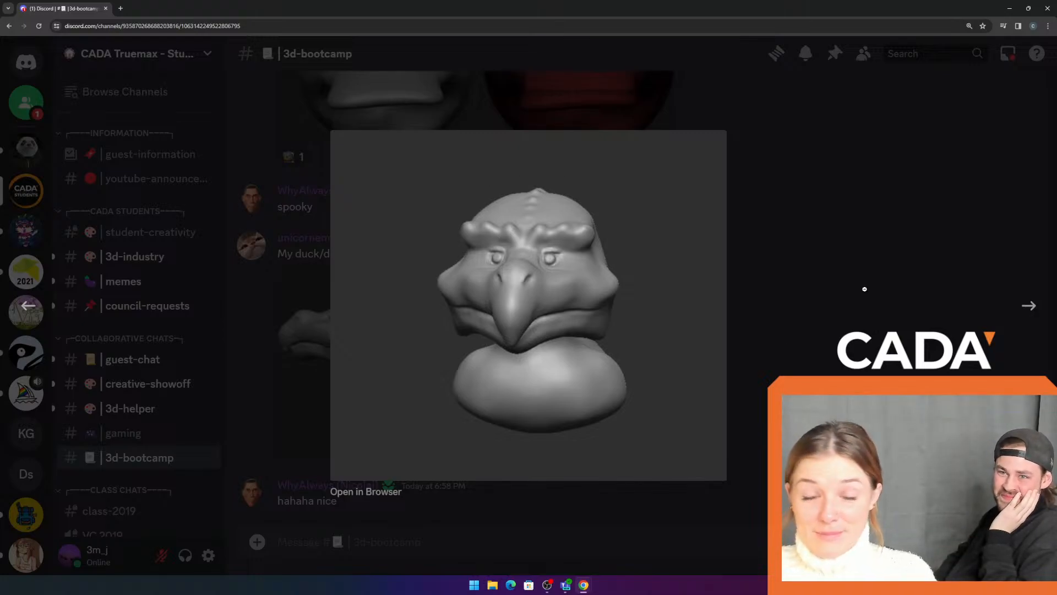
left_click(779, 216)
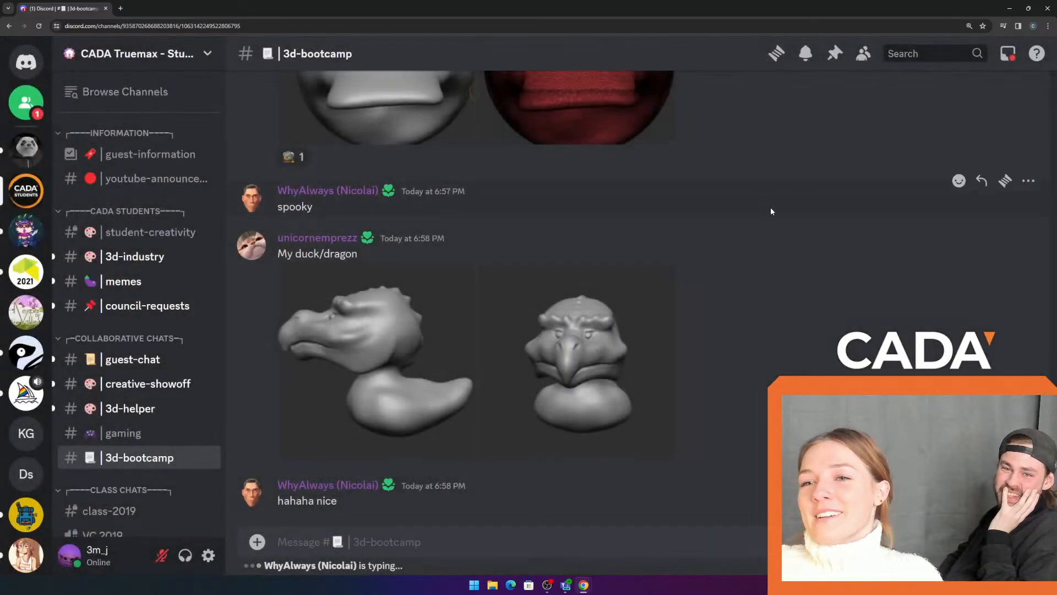
View the grey duck-head sculpt from the wireframe post and the side view of the duck/dragon at full size.
scroll(571, 281, "up", 3)
left_click(448, 289)
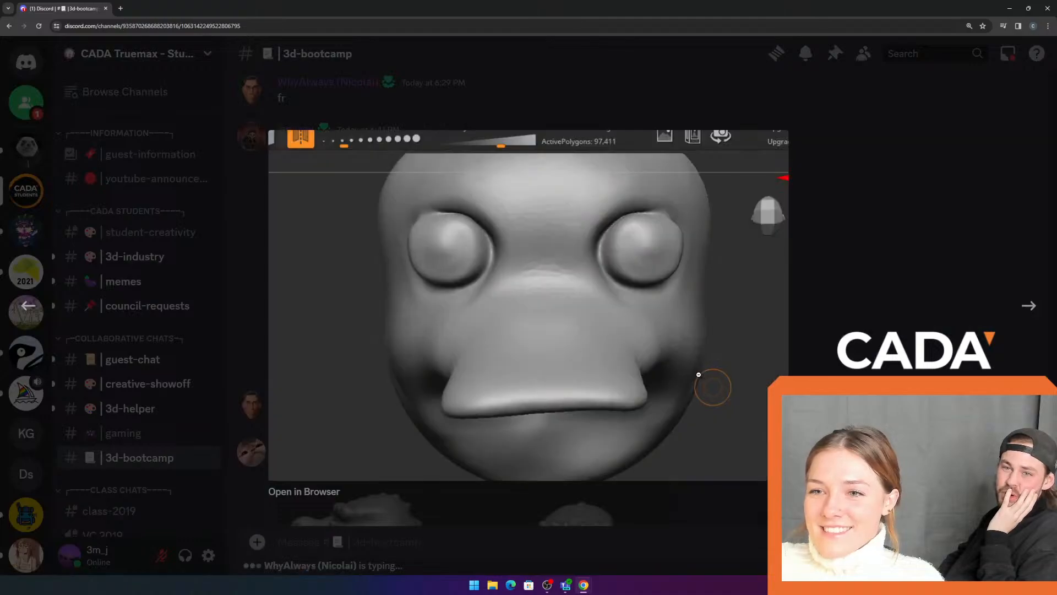
key("Escape")
scroll(703, 451, "down", 5)
left_click(380, 320)
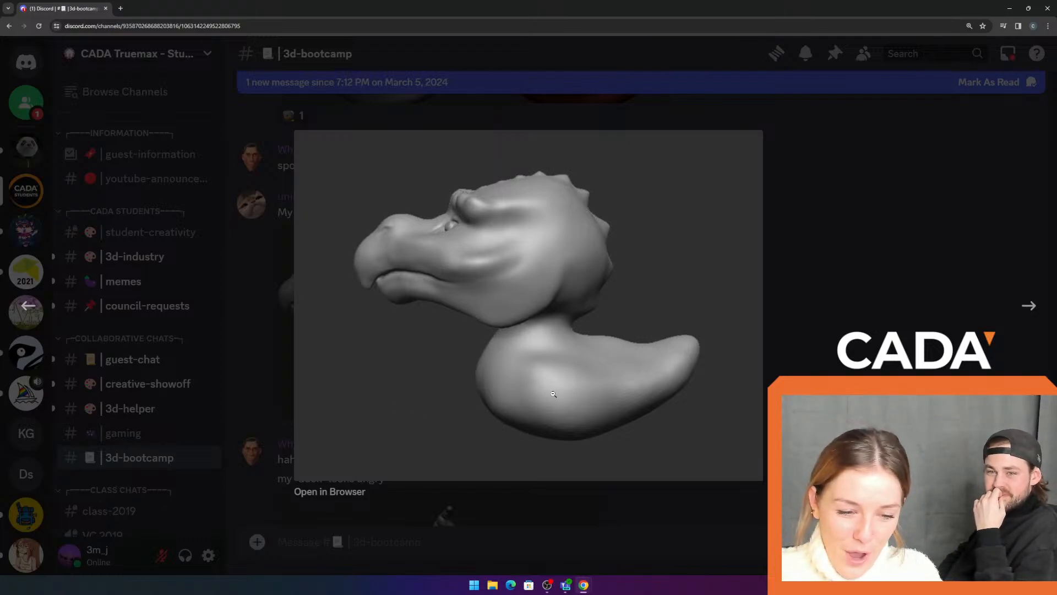
left_click(854, 173)
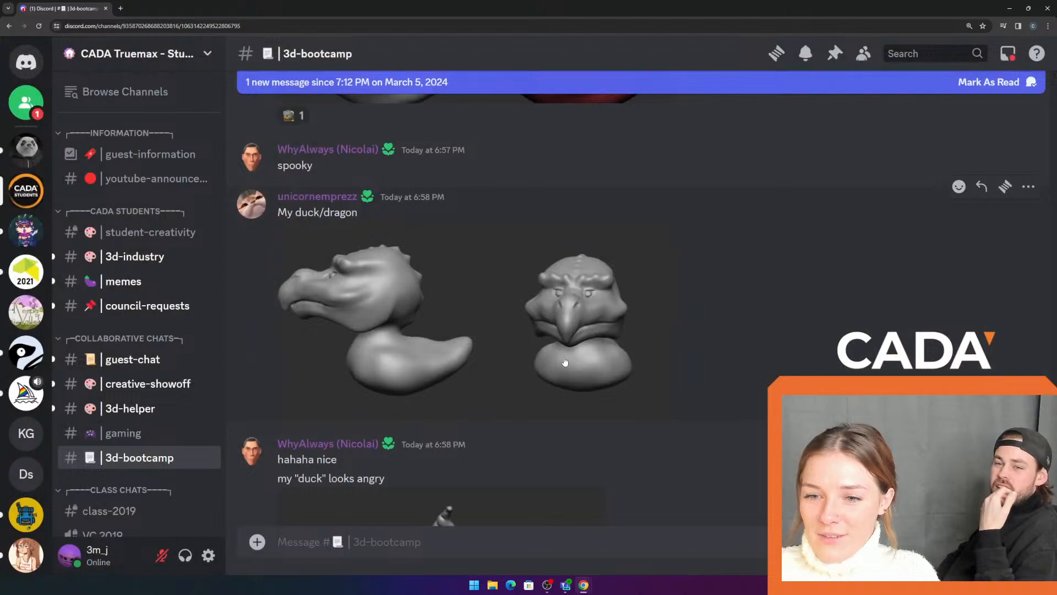
View the enlarged image of the horned, sharp-toothed creature posted as an angry "duck".
scroll(567, 361, "down", 5)
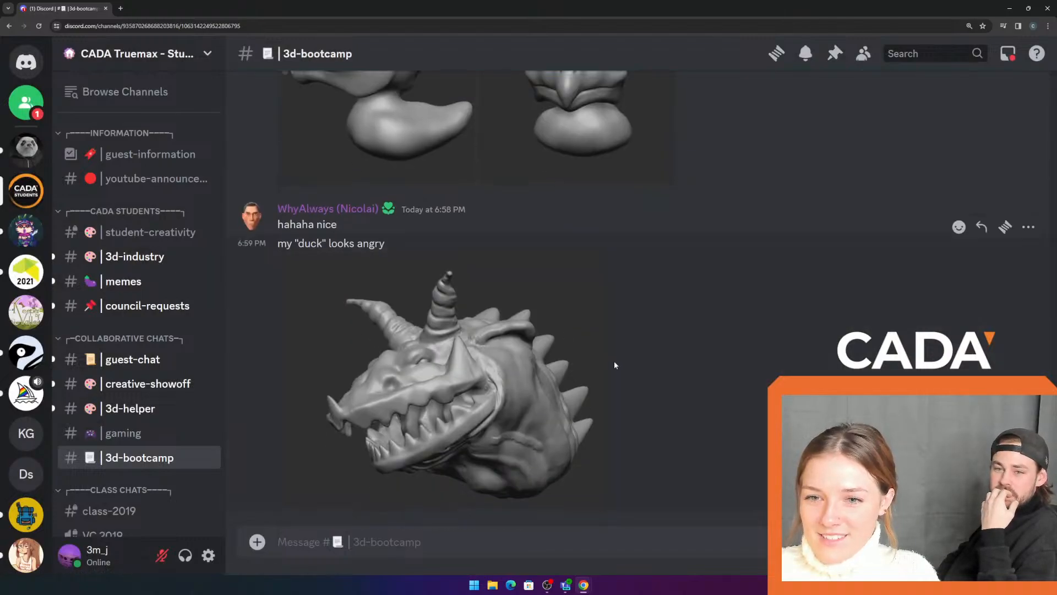
left_click(557, 384)
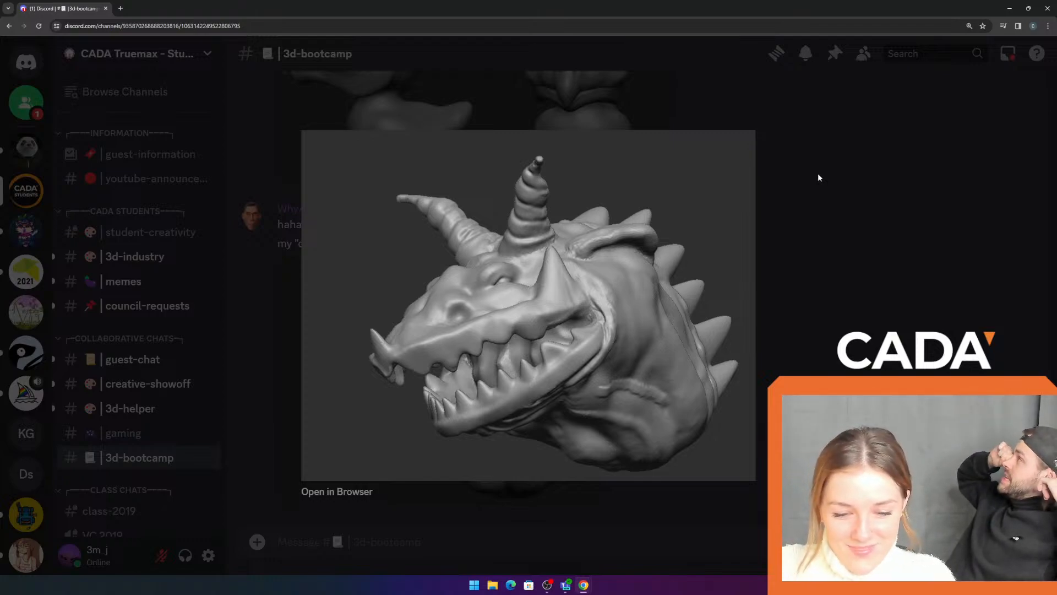
left_click(777, 169)
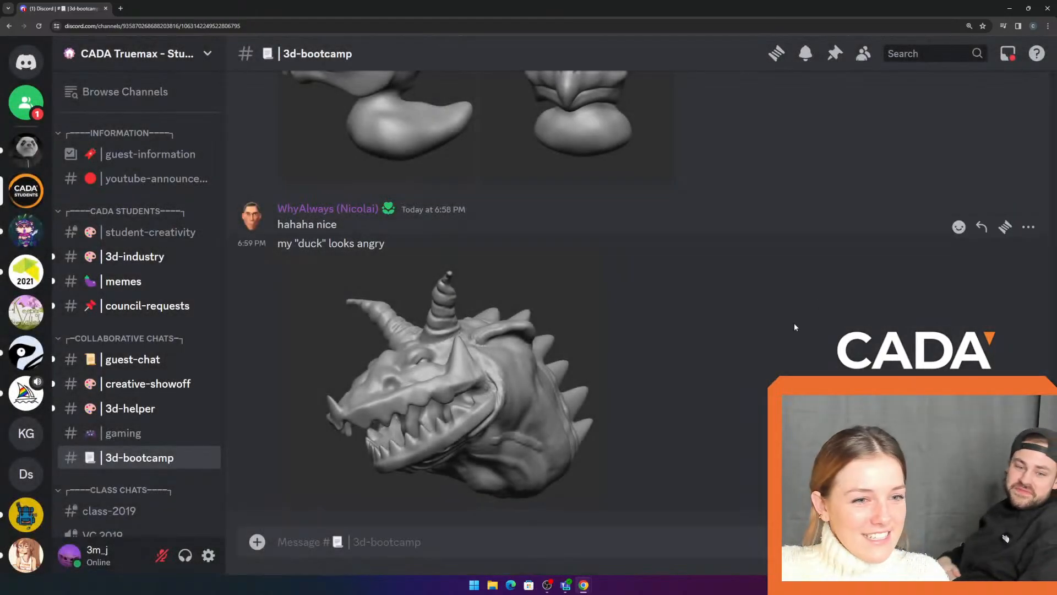
Compare the red wireframe and plain grey images of the posted duck-head sculpt at full size.
scroll(795, 323, "up", 7)
left_click(562, 179)
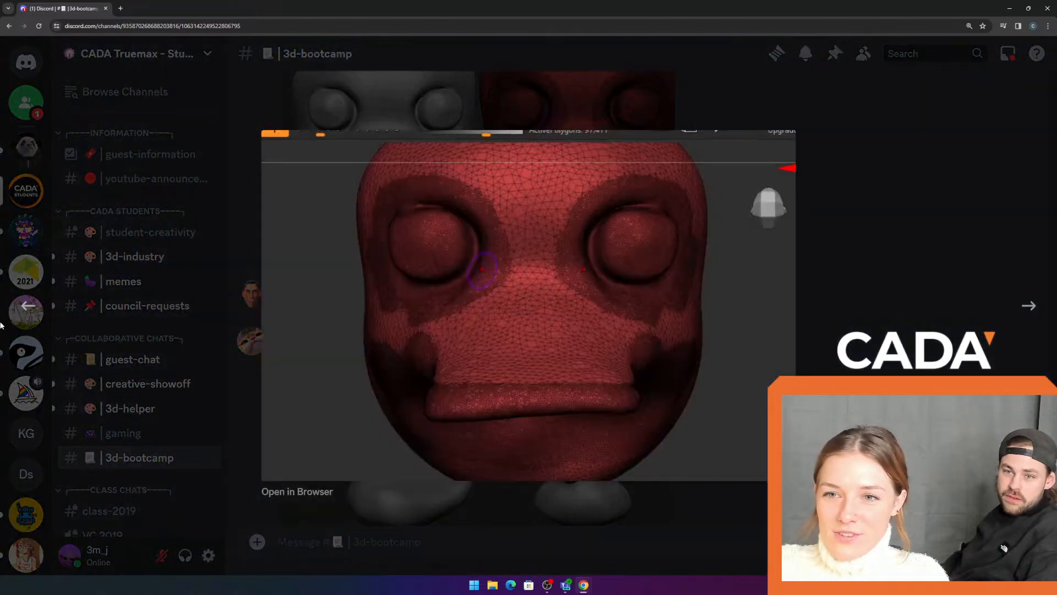
left_click(28, 306)
left_click(1029, 305)
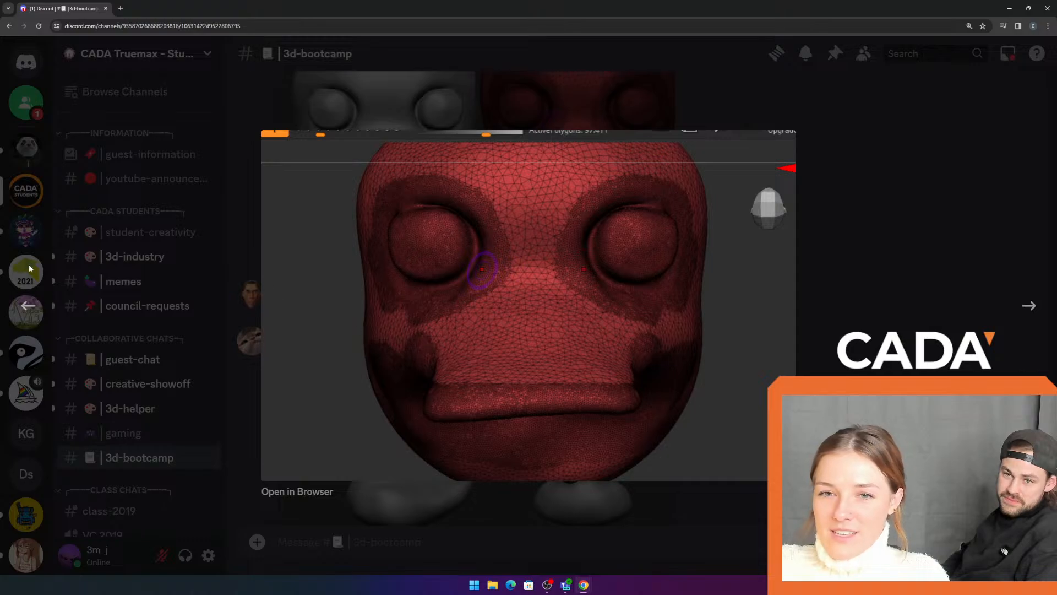
left_click(28, 306)
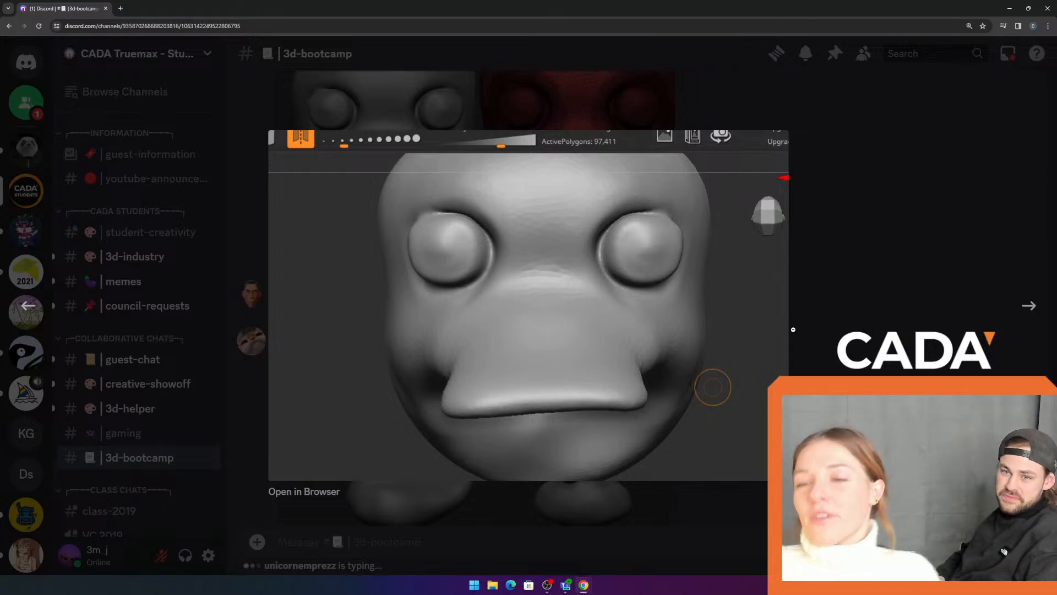
left_click(875, 209)
View the enlarged picture from the "Following the bootcamp in VR" post.
scroll(752, 283, "up", 6)
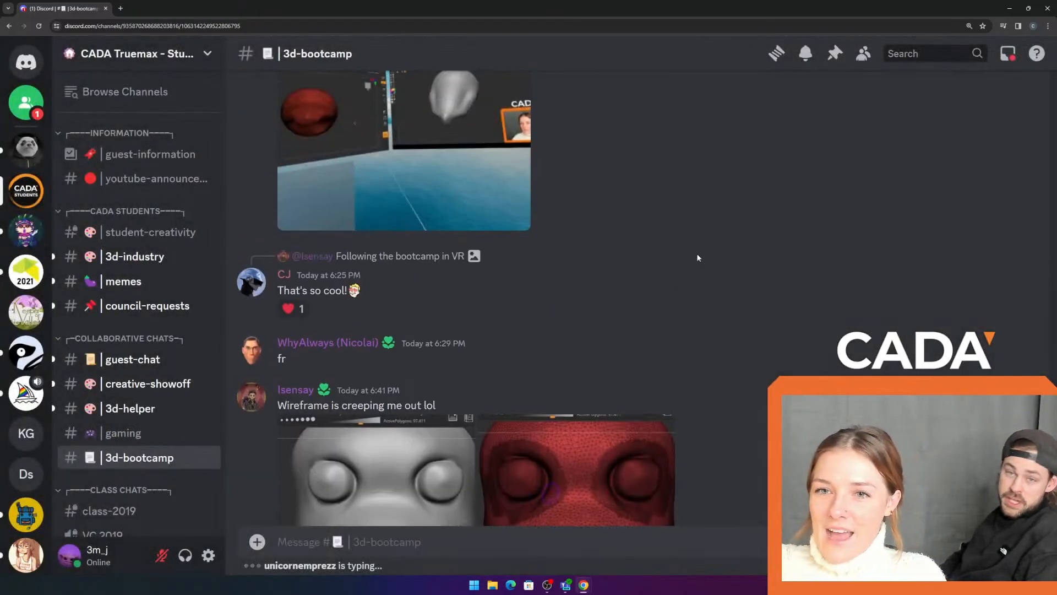
scroll(698, 256, "up", 3)
left_click(428, 223)
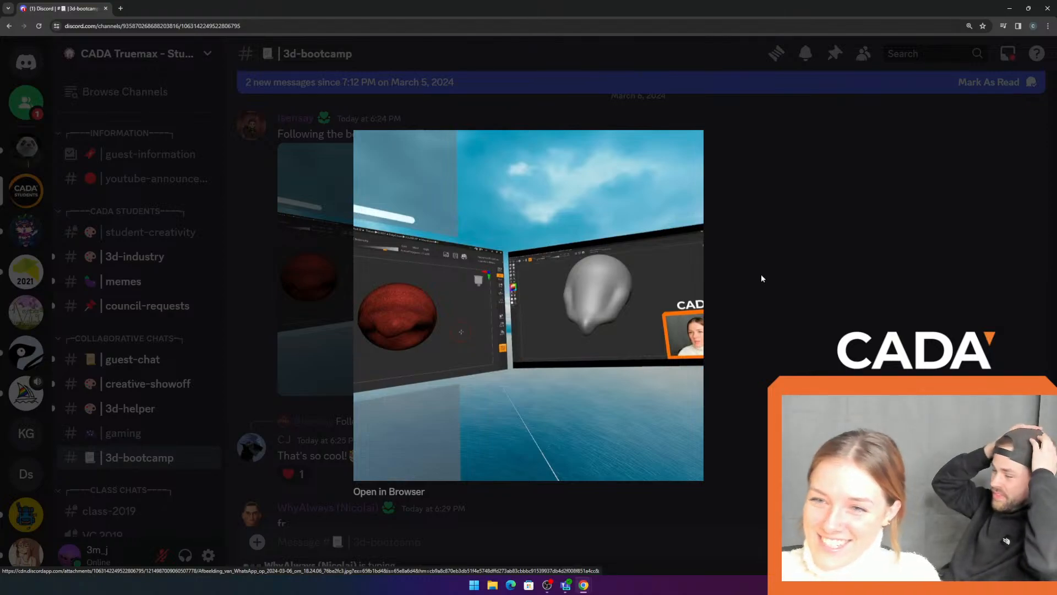
left_click(833, 149)
scroll(625, 324, "down", 5)
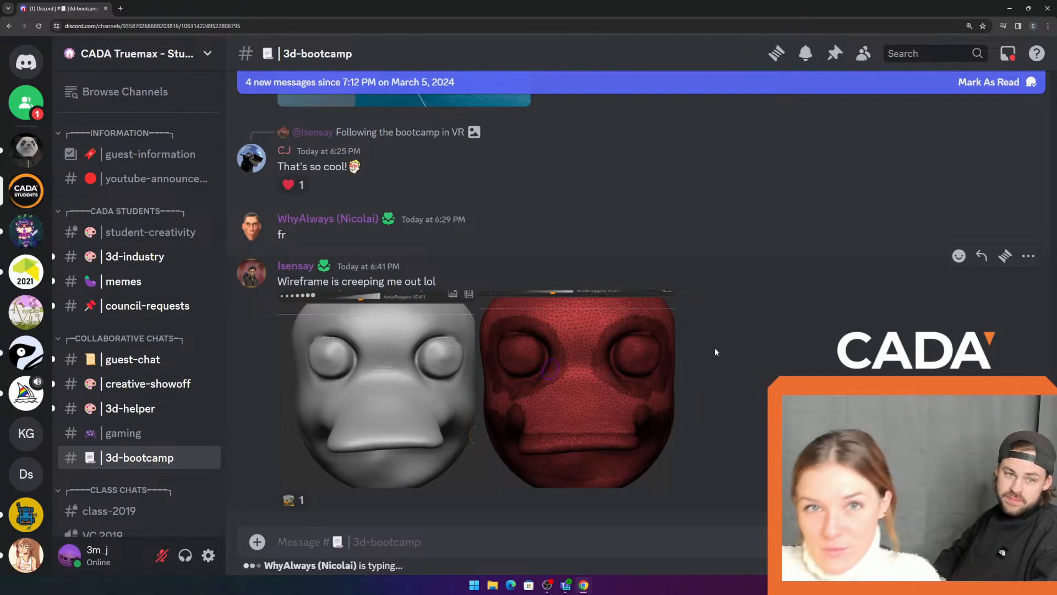
Look back through the older bootcamp posts and view the Anubis blade sword image at full size.
scroll(661, 342, "up", 6)
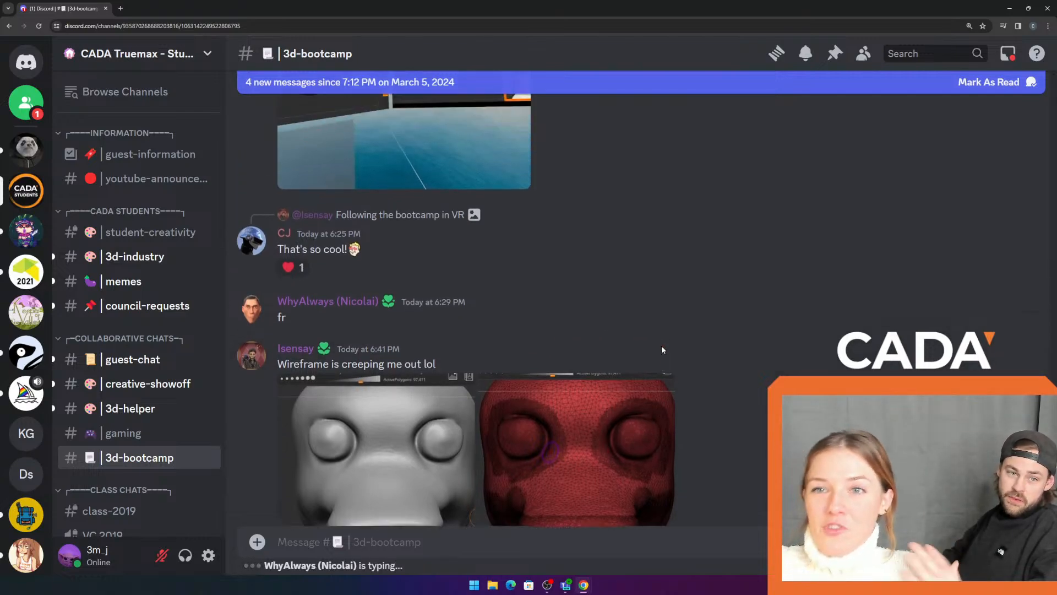
scroll(670, 323, "up", 4)
scroll(638, 255, "up", 5)
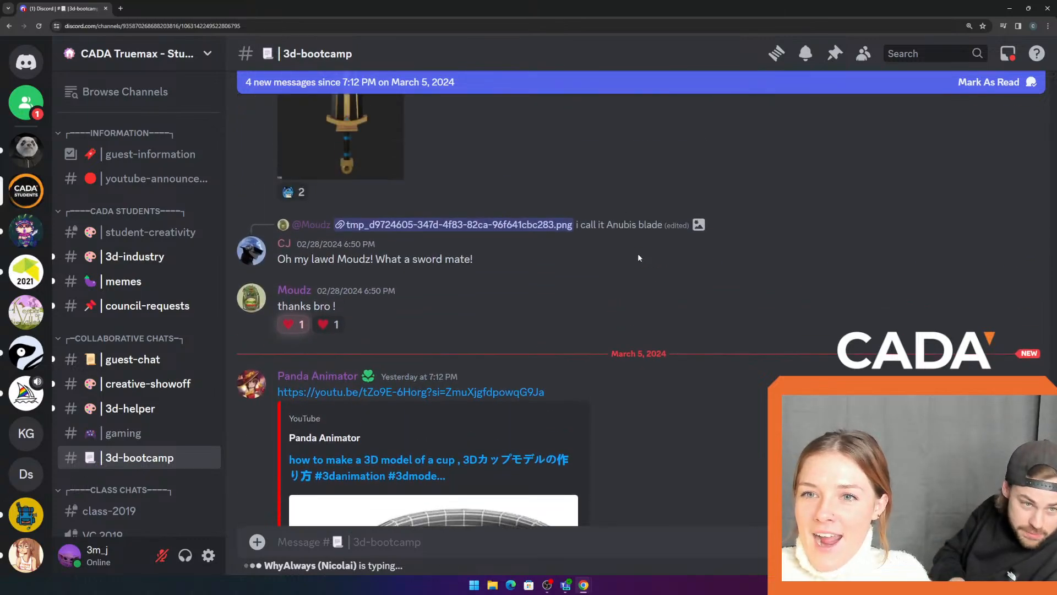
scroll(636, 257, "down", 8)
scroll(636, 260, "up", 3)
scroll(636, 263, "up", 2)
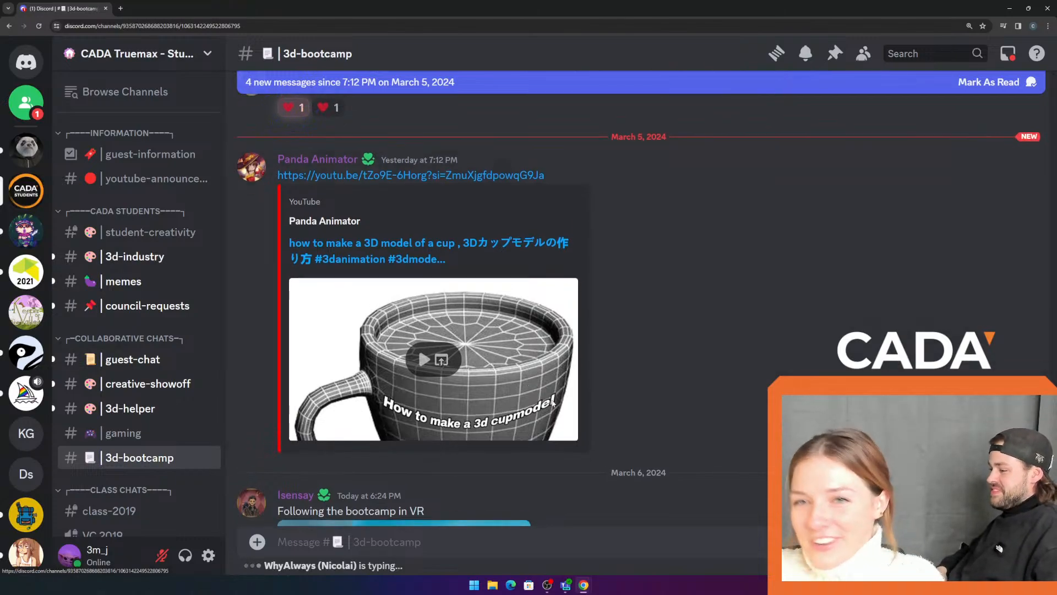
scroll(559, 402, "up", 3)
scroll(557, 402, "up", 5)
scroll(525, 369, "down", 2)
left_click(351, 207)
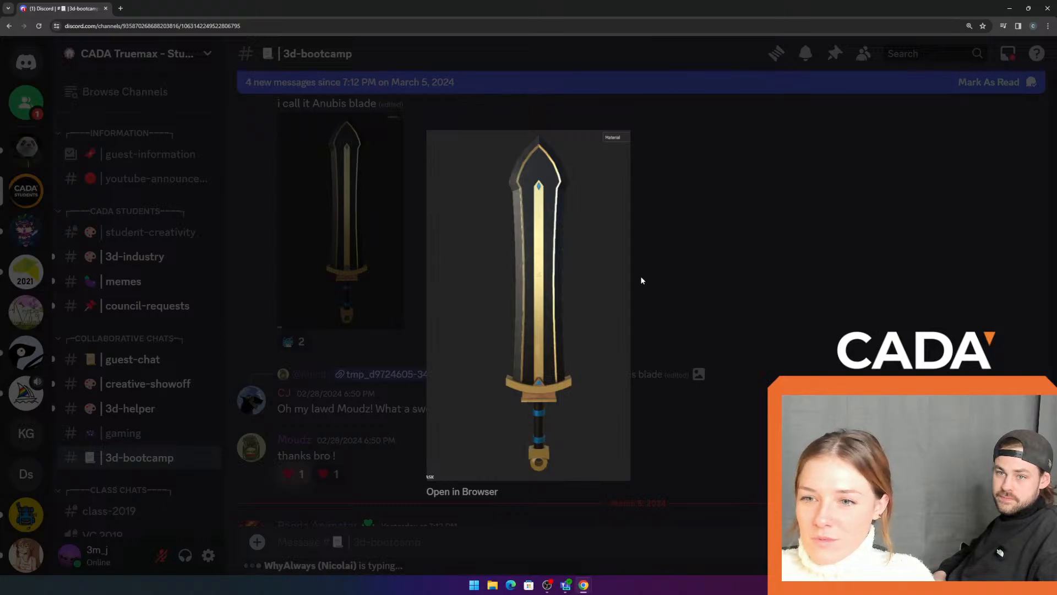
left_click(795, 299)
Browse the February bootcamp submissions in the channel and return to the newest messages.
scroll(458, 258, "up", 10)
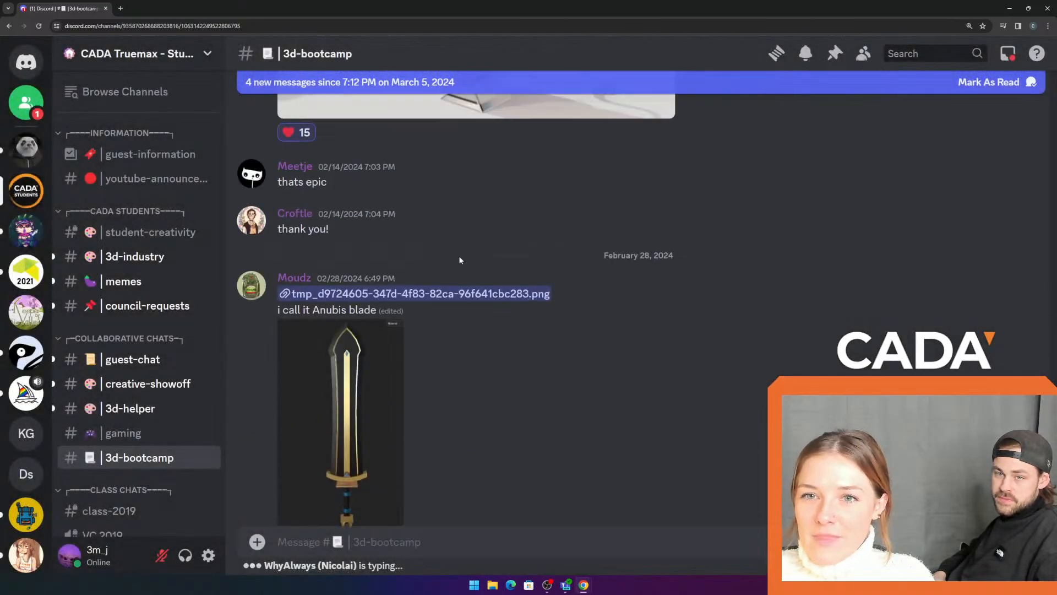
scroll(459, 261, "down", 3)
scroll(455, 260, "up", 10)
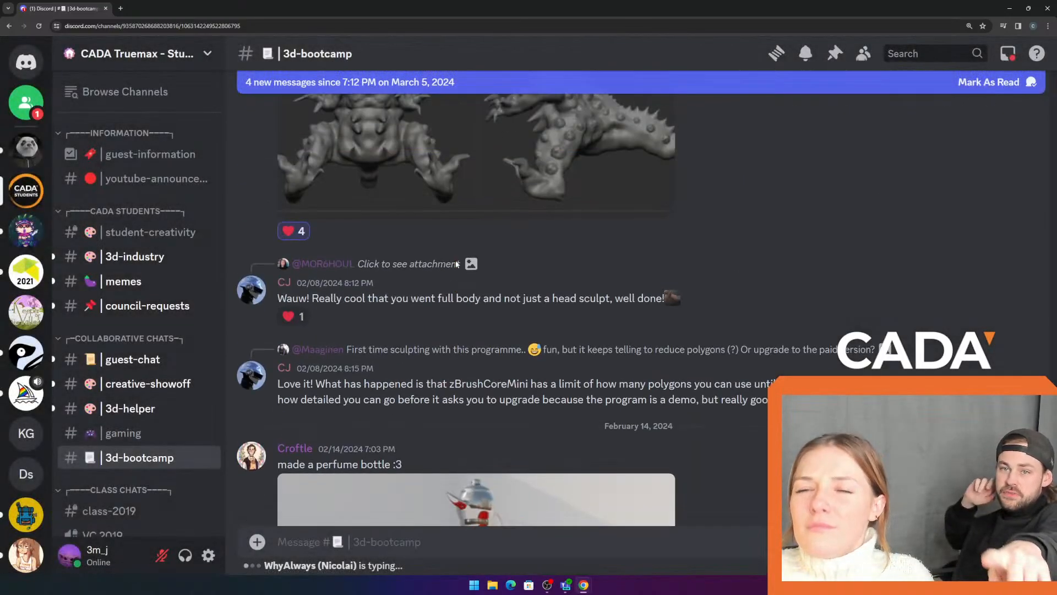
scroll(454, 261, "down", 4)
scroll(375, 245, "down", 20)
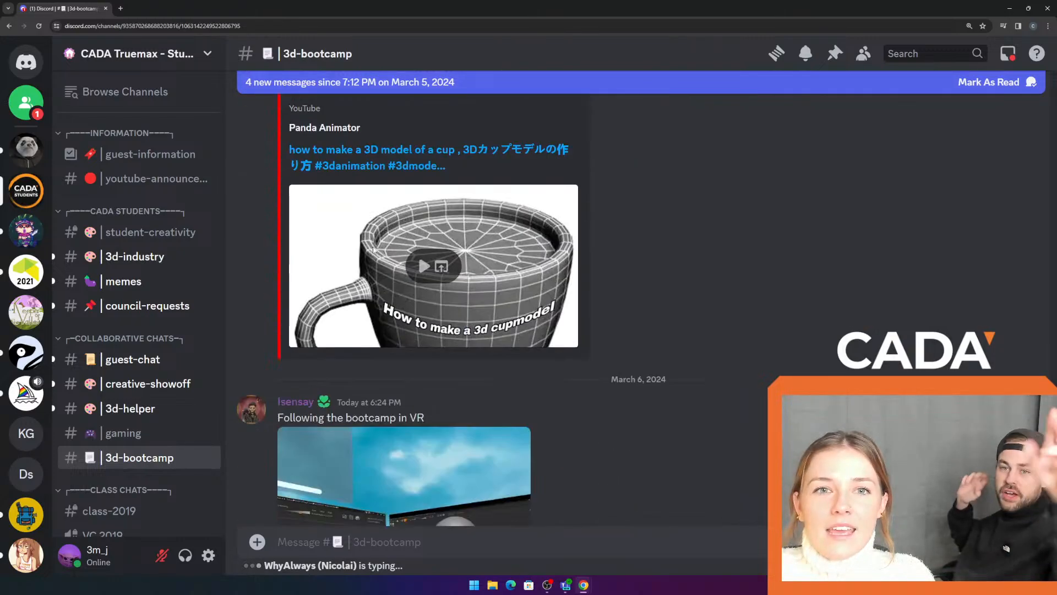
scroll(374, 250, "down", 10)
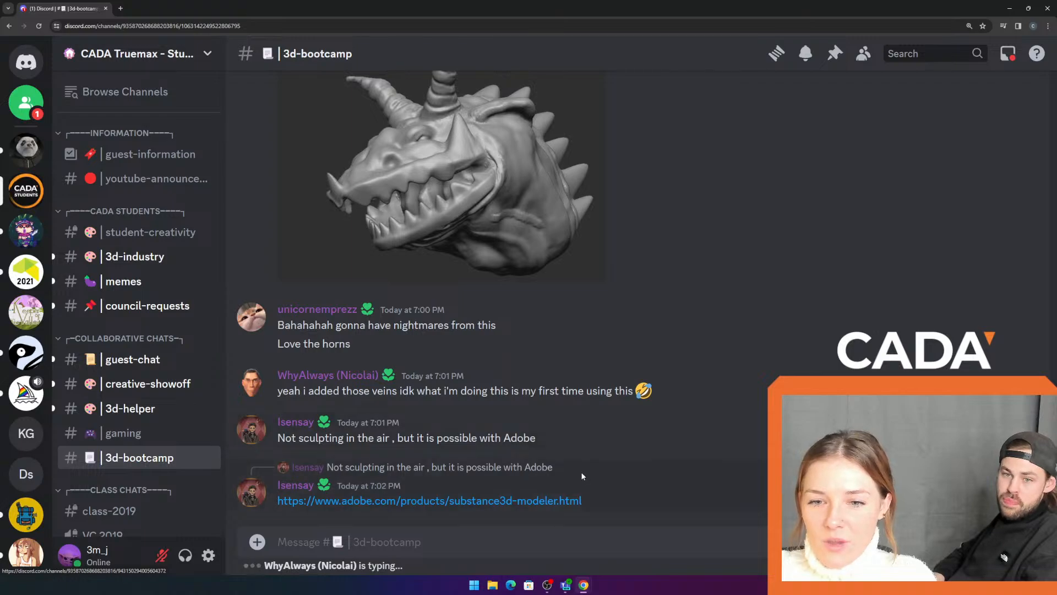
Open the creative-showoff channel and look through its posts down to the newest one.
scroll(573, 463, "up", 10)
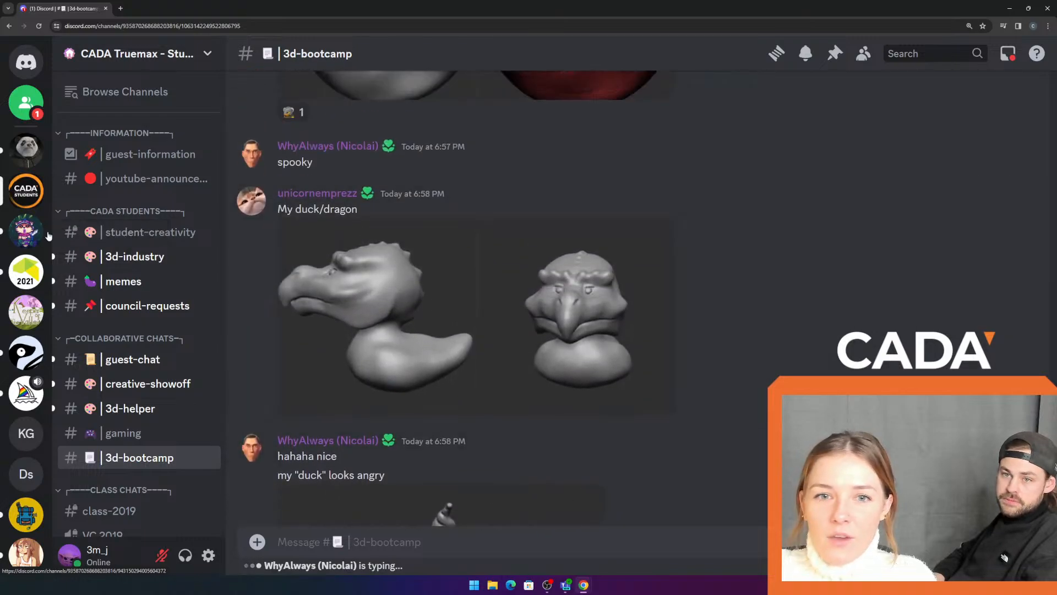
left_click(148, 384)
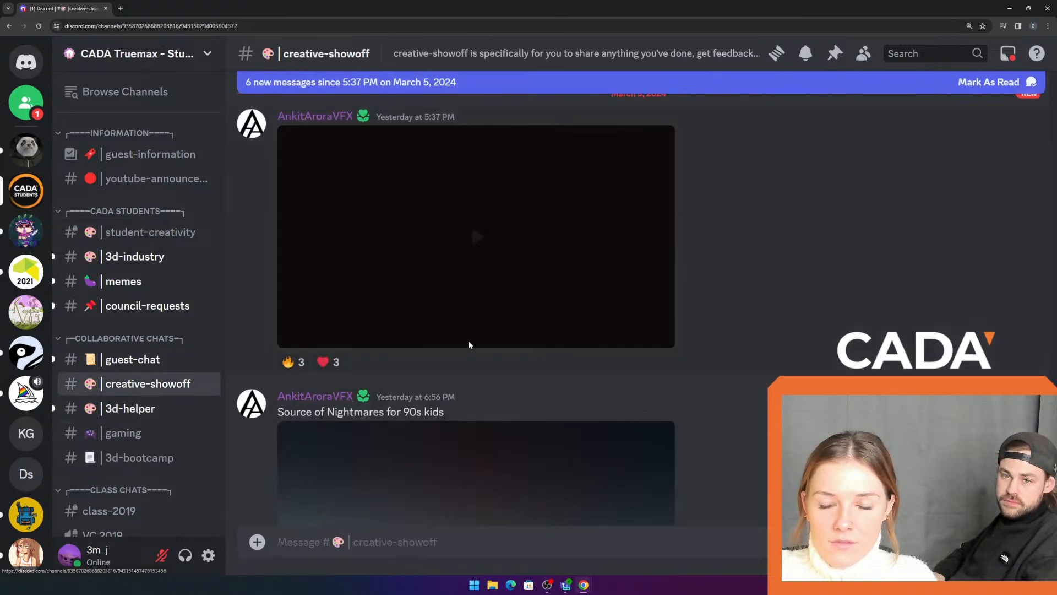
scroll(528, 358, "down", 10)
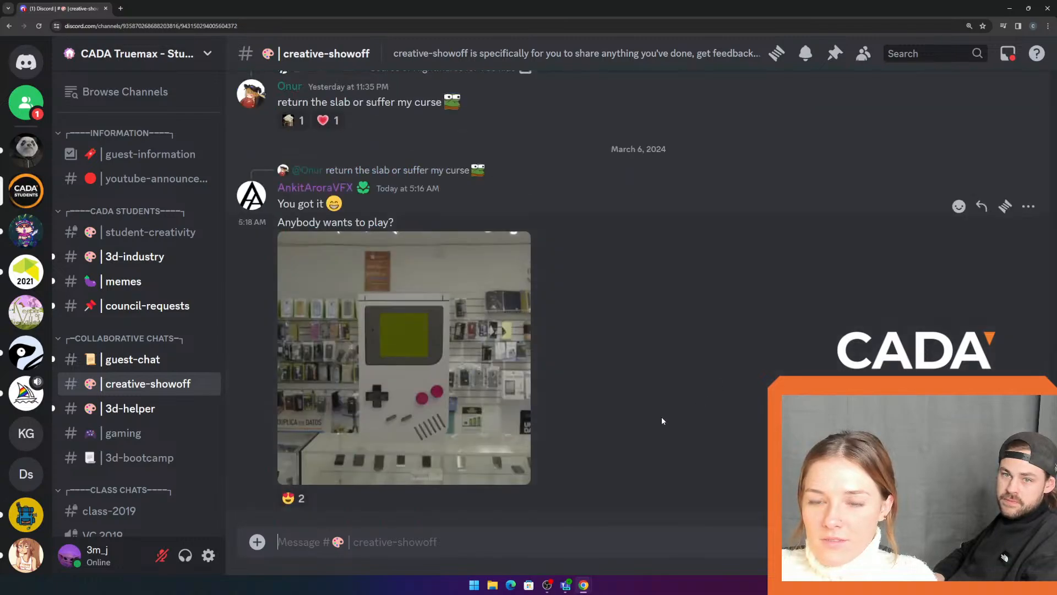
Look back through the older creative-showoff posts and view the dragon render from the Cycles optimisation post enlarged.
scroll(632, 423, "up", 6)
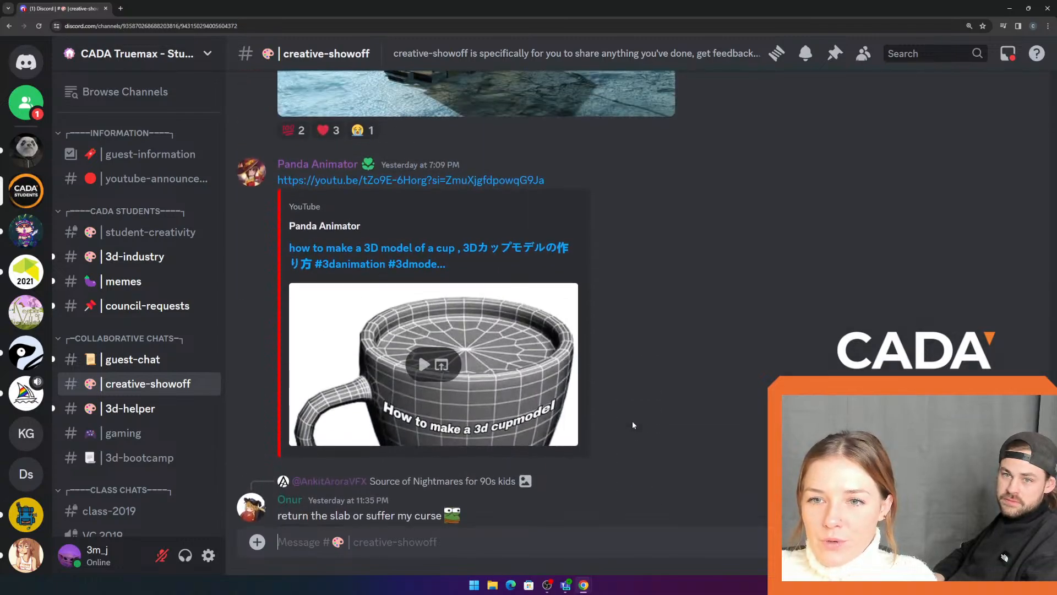
scroll(632, 425, "up", 4)
scroll(748, 440, "up", 6)
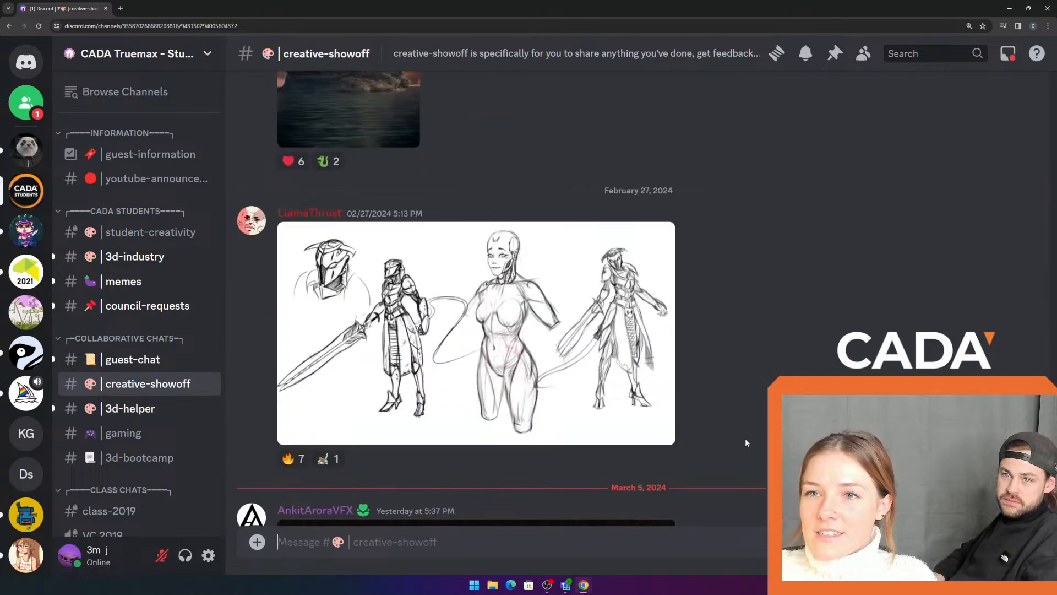
scroll(745, 438, "up", 5)
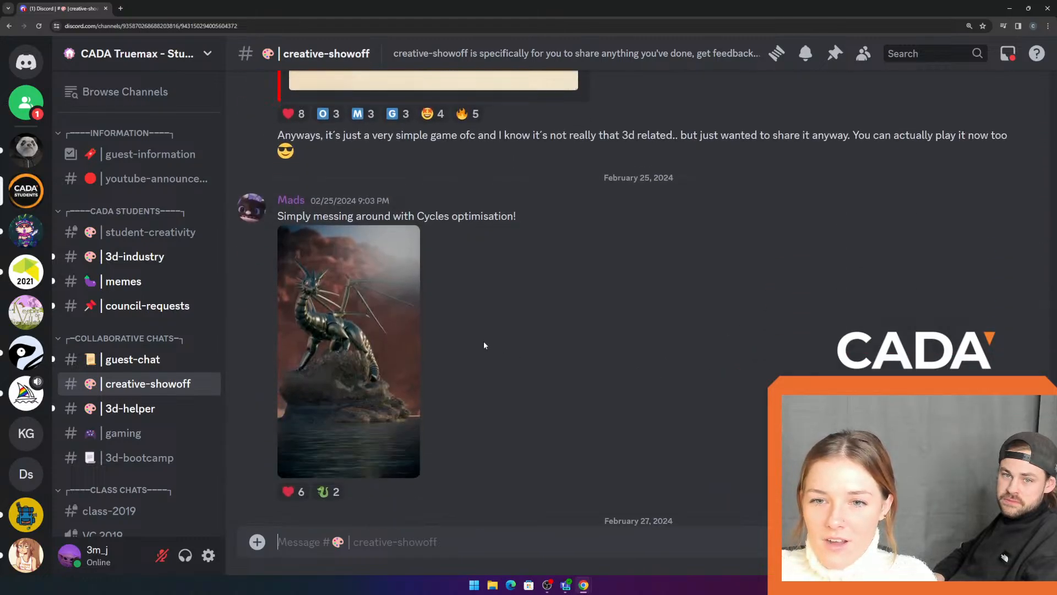
left_click(387, 298)
left_click(799, 304)
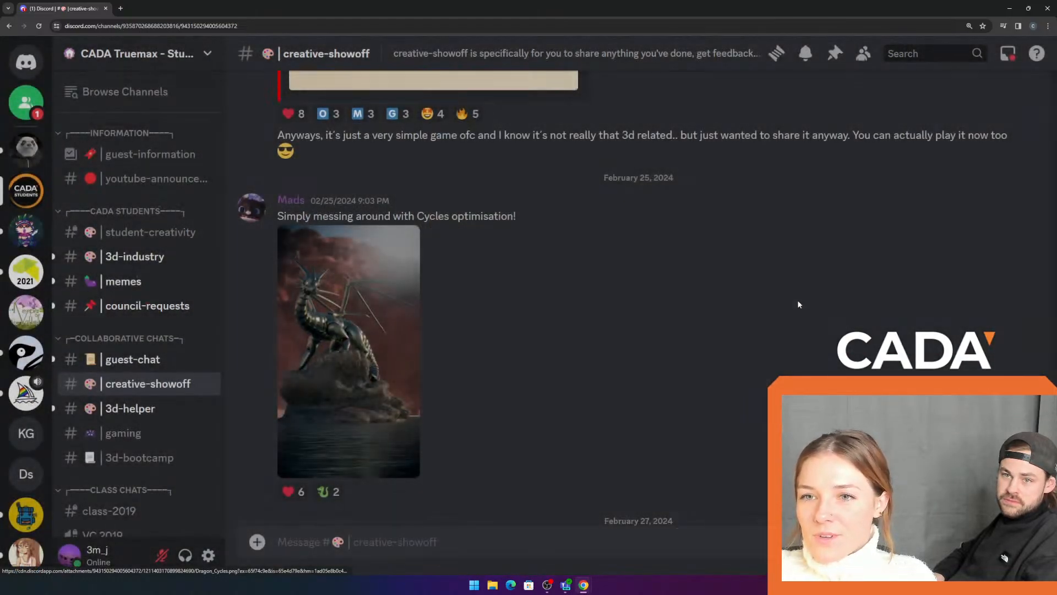
scroll(437, 228, "up", 10)
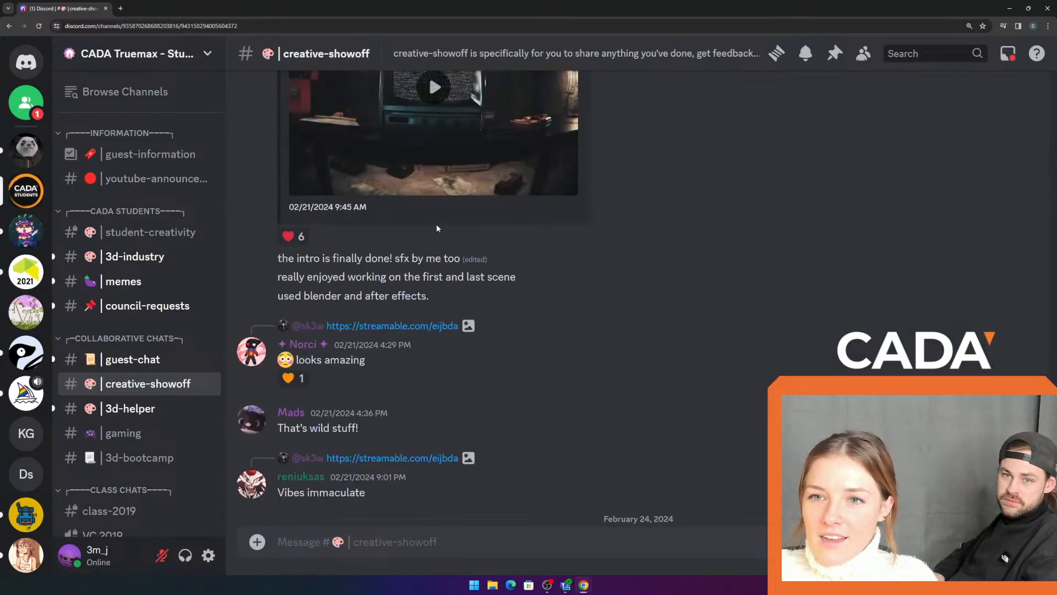
scroll(437, 228, "down", 5)
Open the guest-chat channel and read down to the newest messages about portfolio creation.
left_click(132, 359)
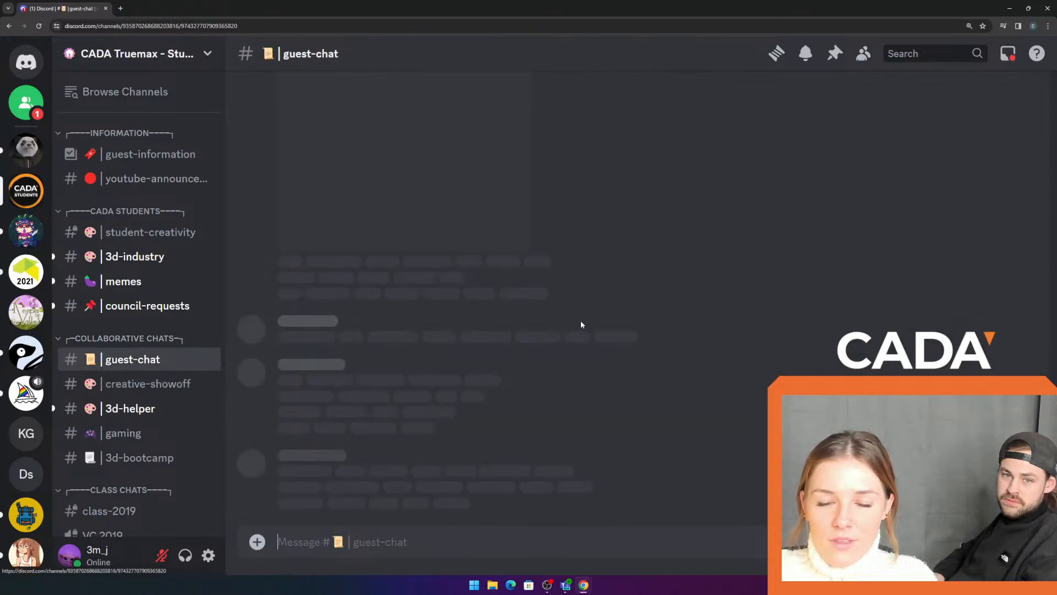
scroll(581, 325, "down", 15)
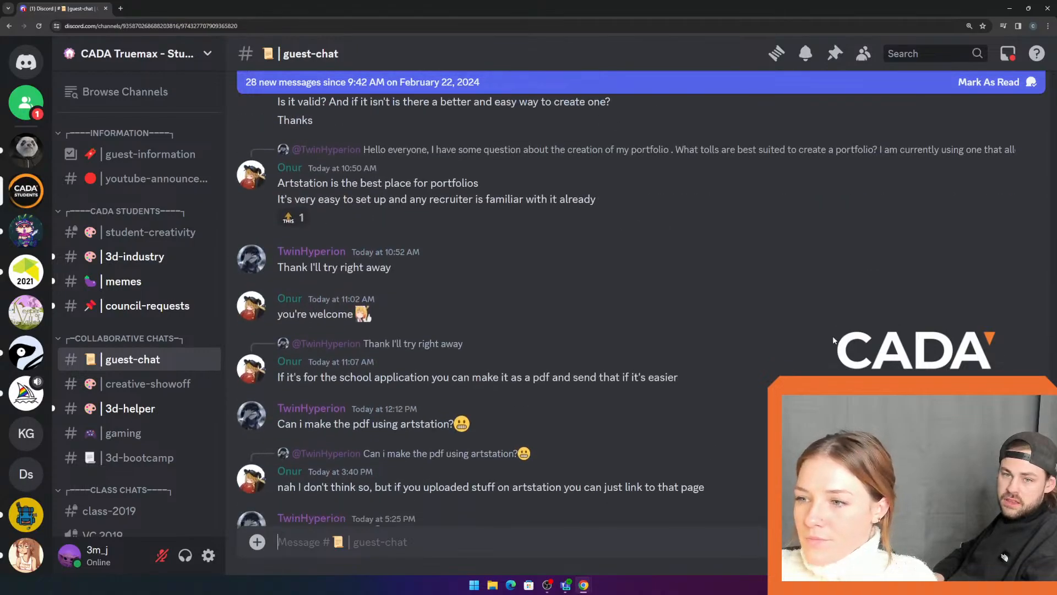
scroll(834, 339, "down", 1)
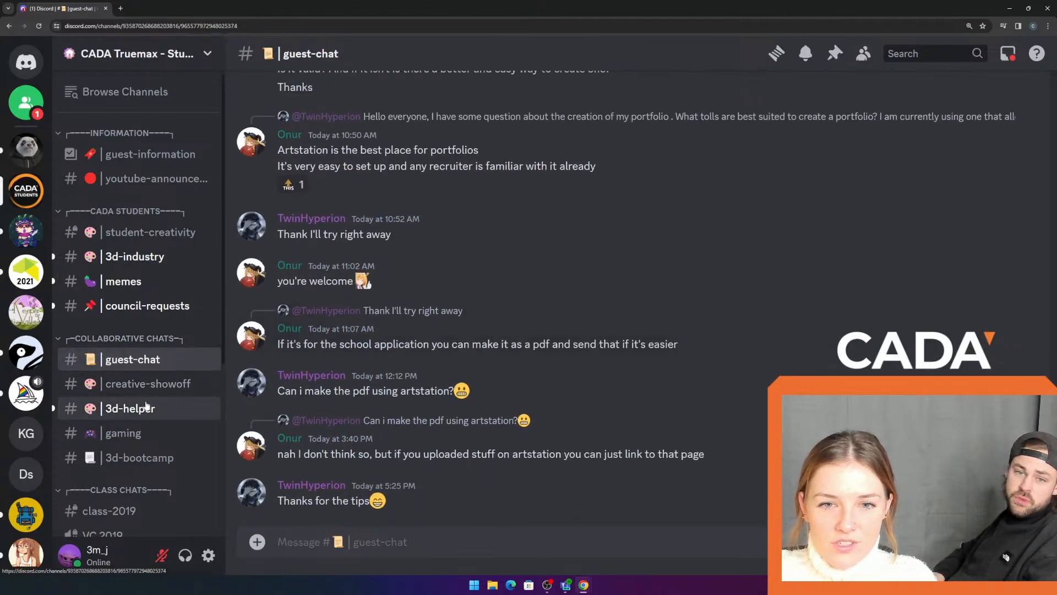
Look through the newest posts in the 3d-helper channel and check the gaming channel.
left_click(146, 406)
scroll(546, 353, "down", 10)
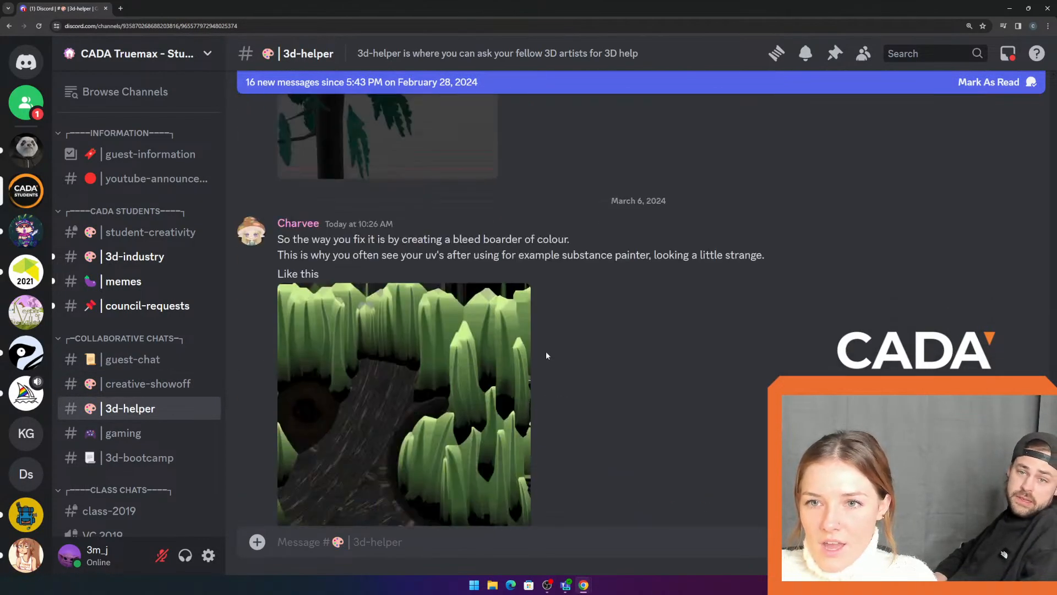
scroll(545, 356, "down", 5)
left_click(180, 425)
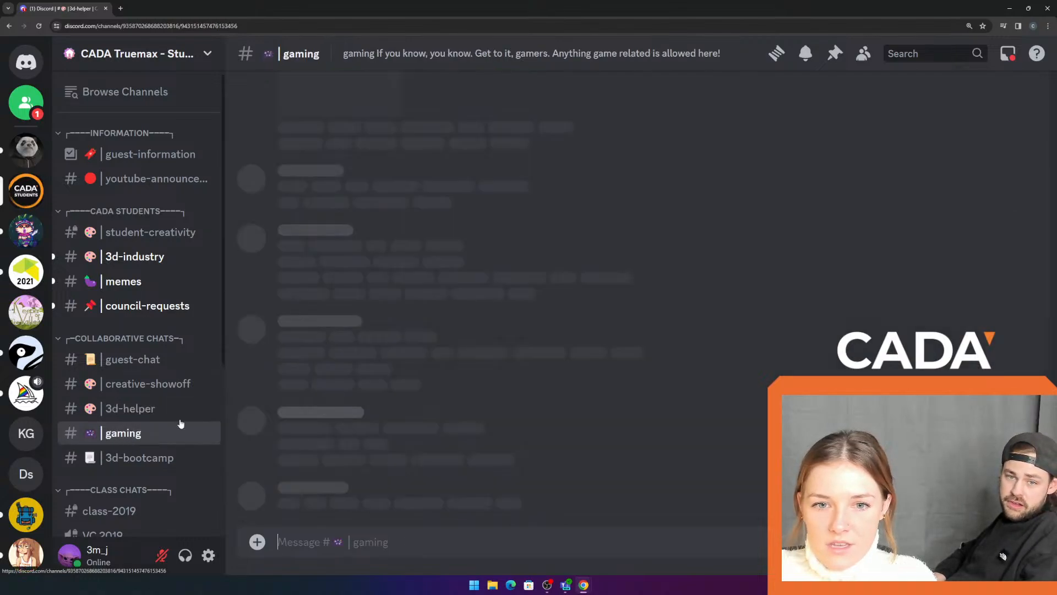
scroll(138, 325, "down", 3)
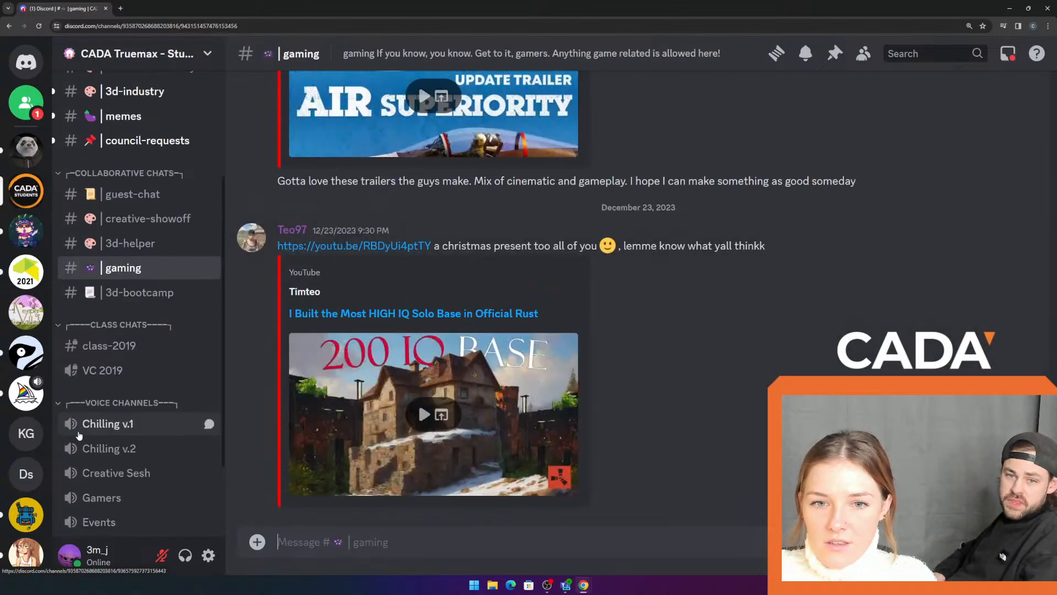
Open the 3d-bootcamp channel, review today's horned creature, duck/dragon and wireframe head sculpts, and return to the newest message.
left_click(136, 292)
scroll(628, 348, "down", 8)
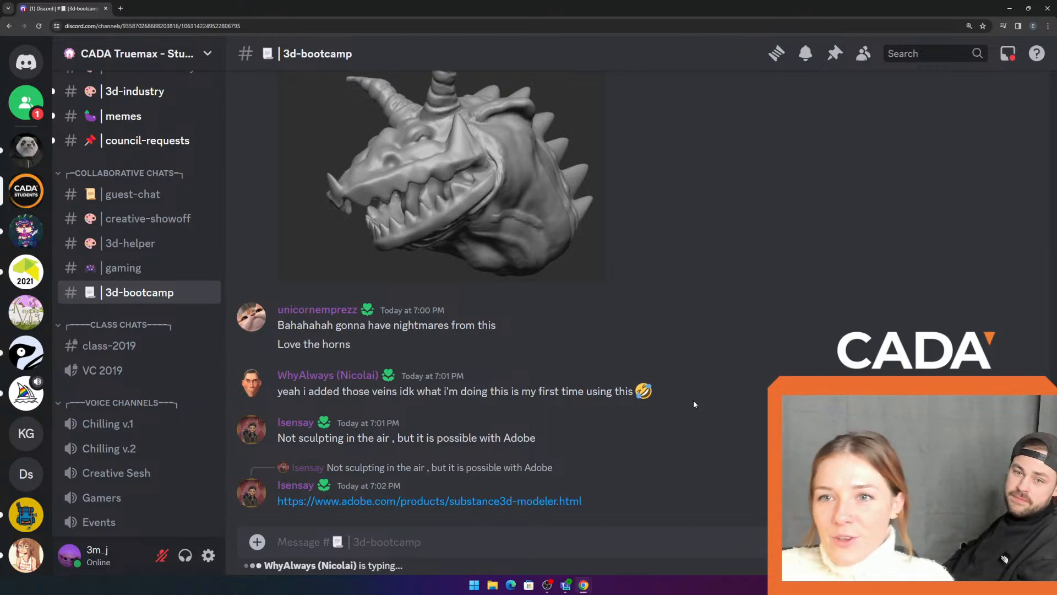
scroll(722, 319, "up", 4)
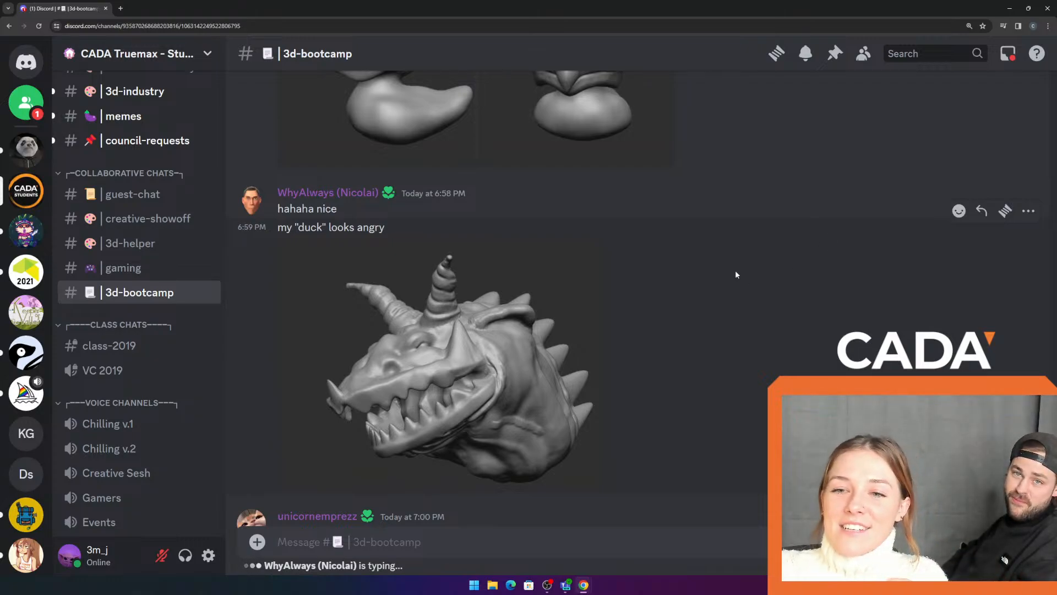
scroll(658, 306, "up", 5)
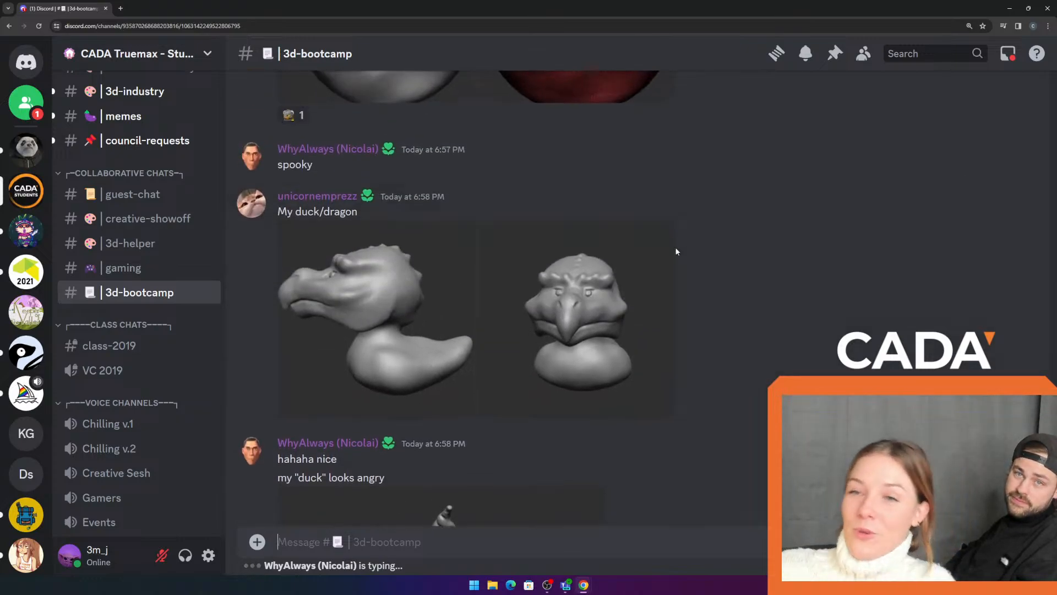
scroll(685, 277, "up", 5)
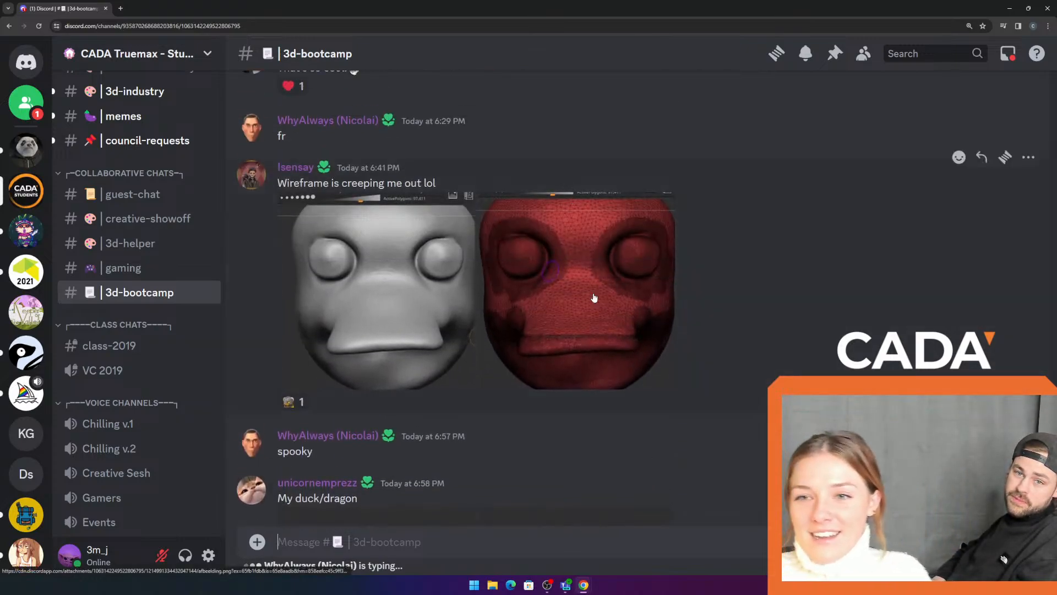
scroll(608, 330, "down", 6)
scroll(613, 346, "down", 7)
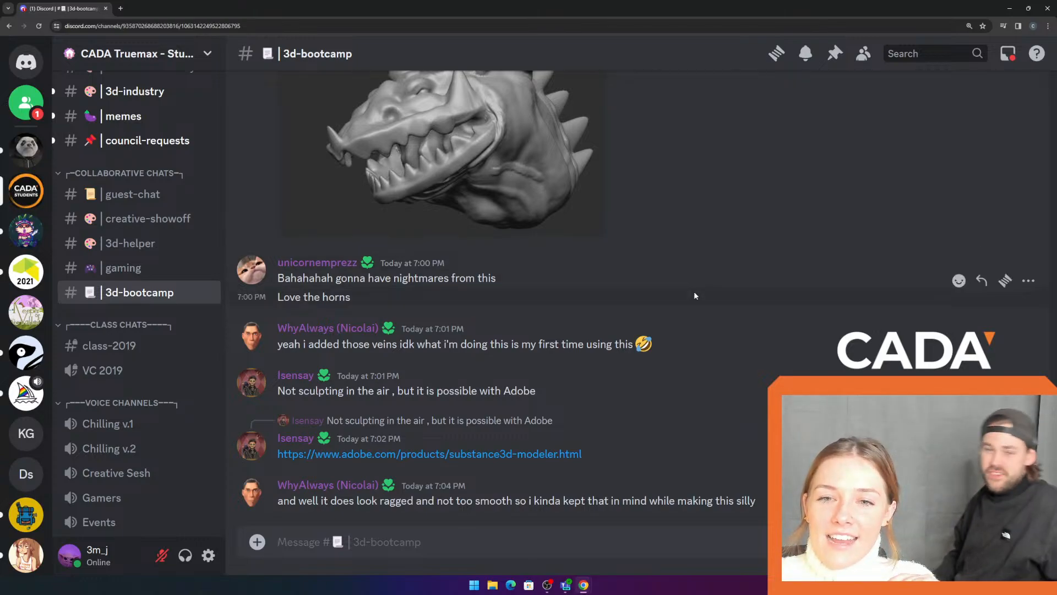
scroll(694, 295, "up", 3)
scroll(694, 296, "down", 3)
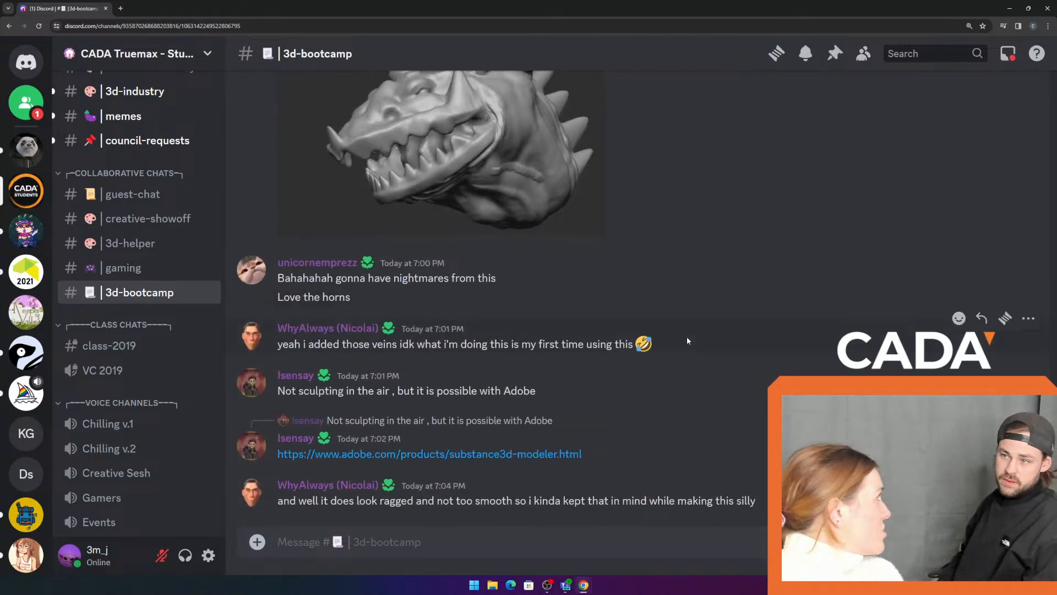